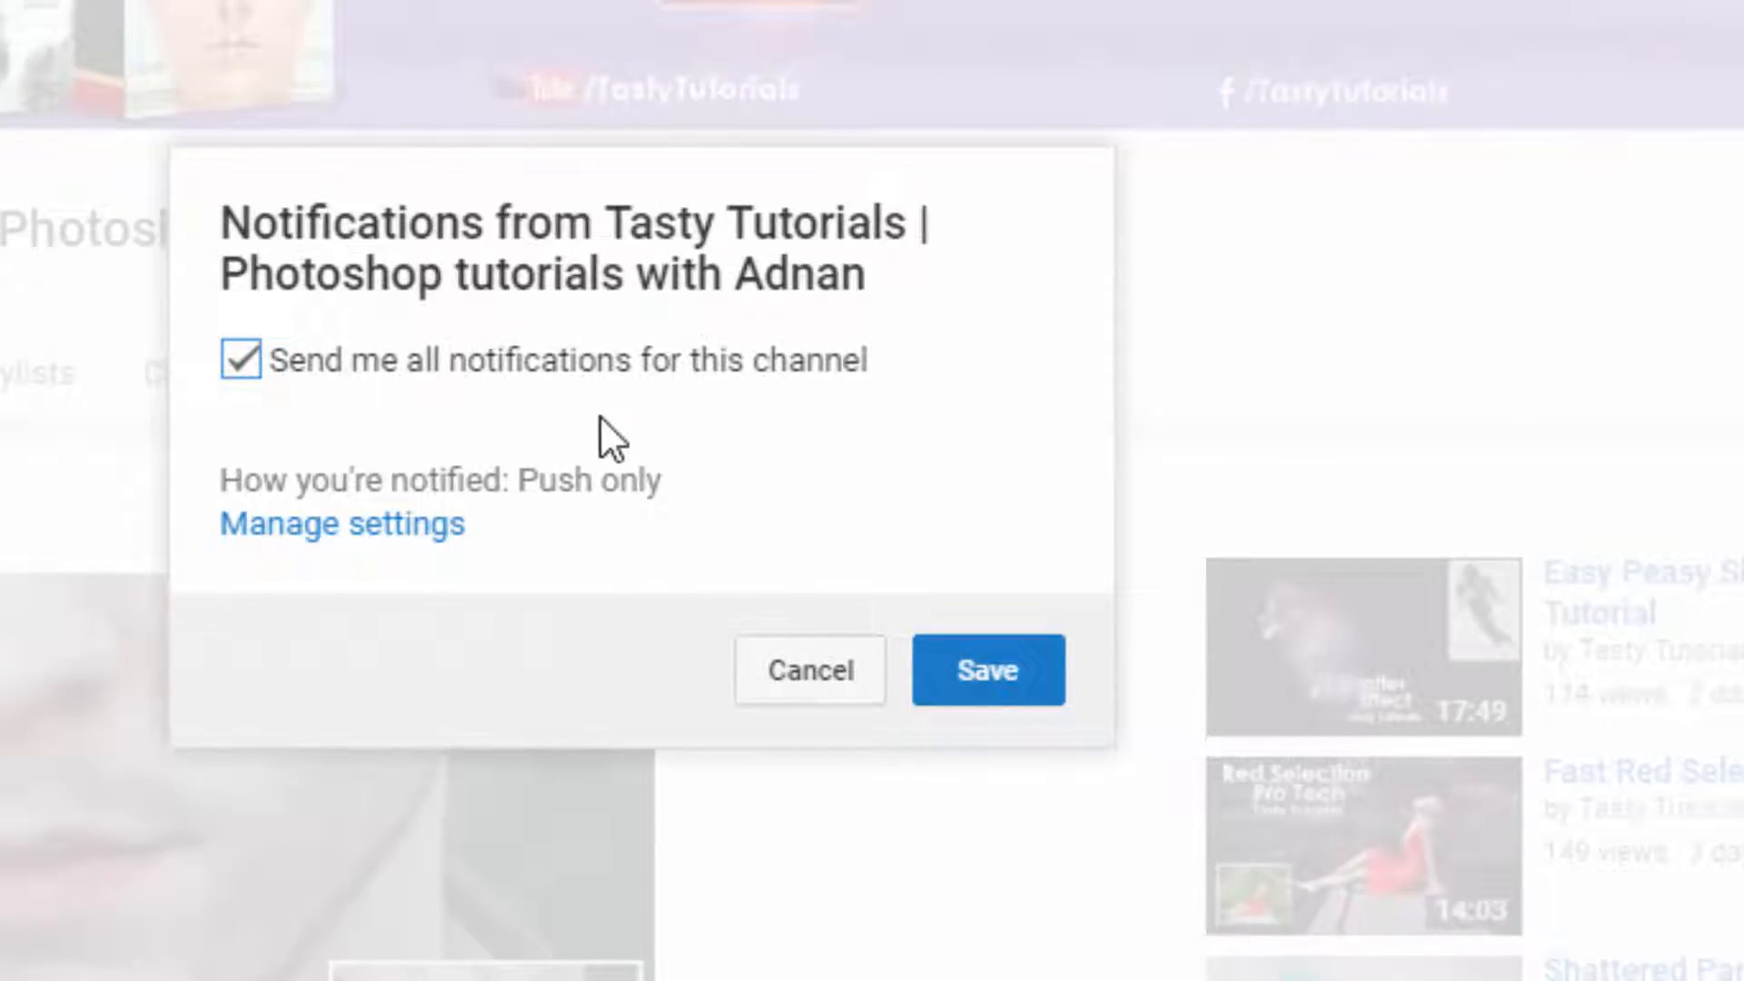
# Save the setting to receive all notifications from the Tasty Tutorials channel and browse its uploaded videos.
pyautogui.click(990, 672)
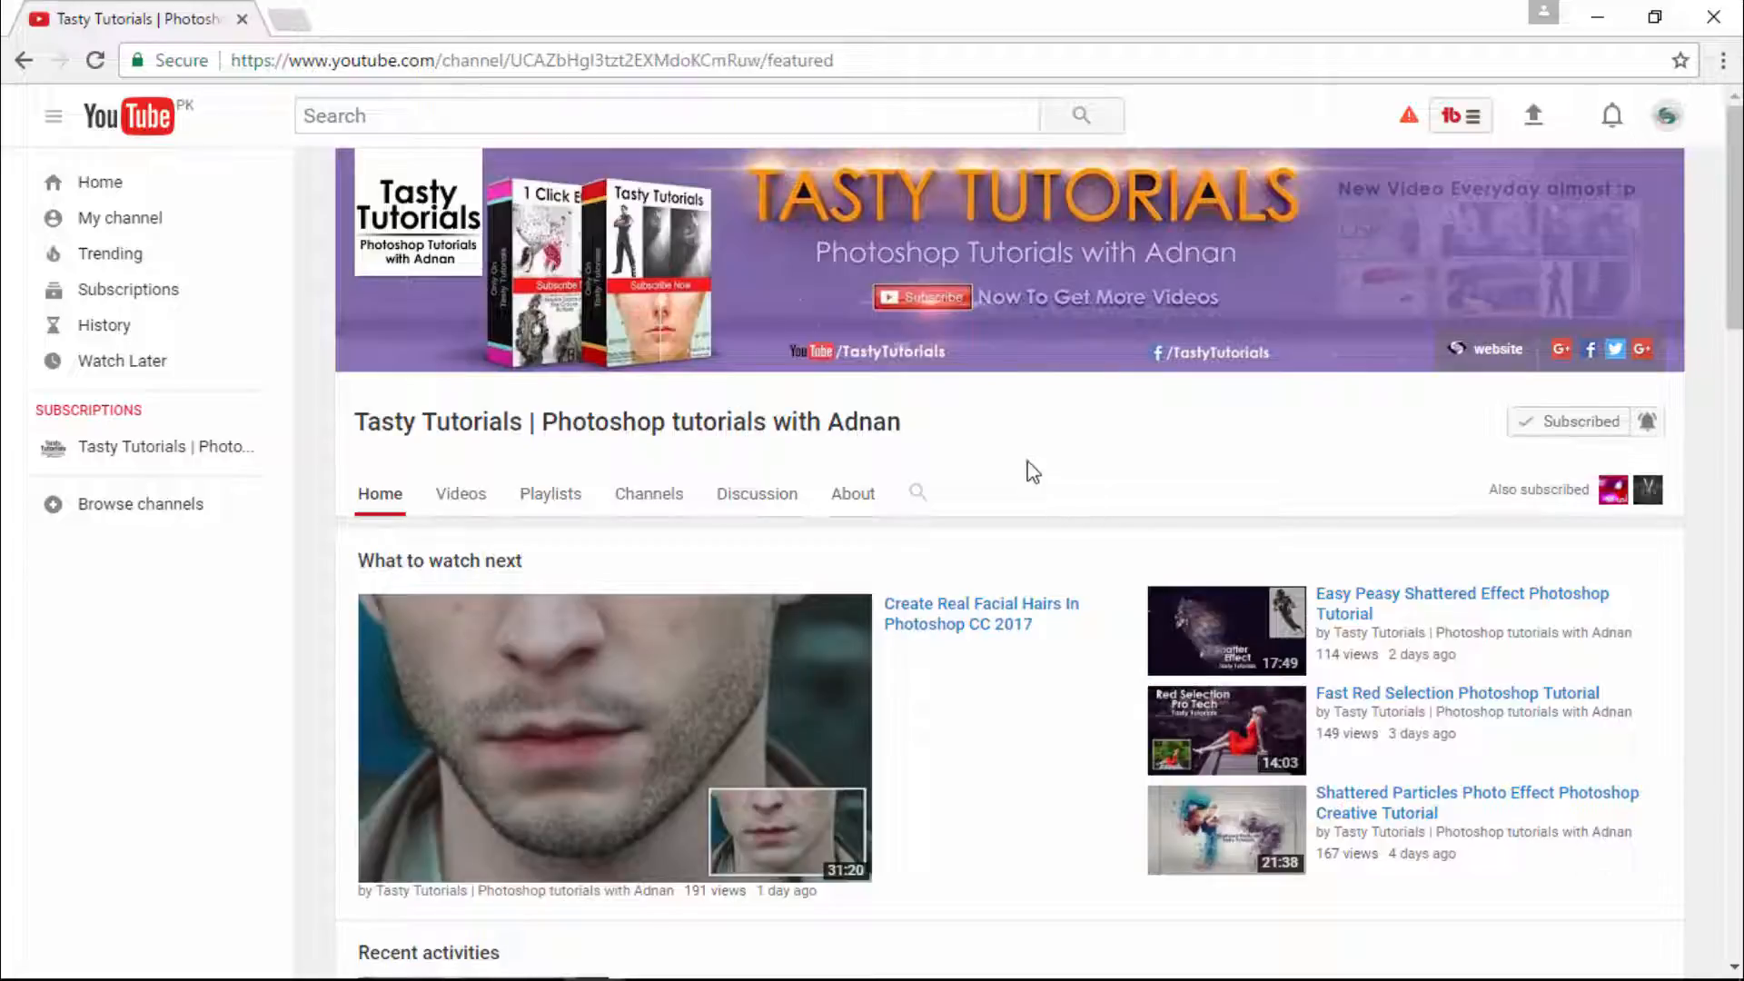
pyautogui.click(461, 497)
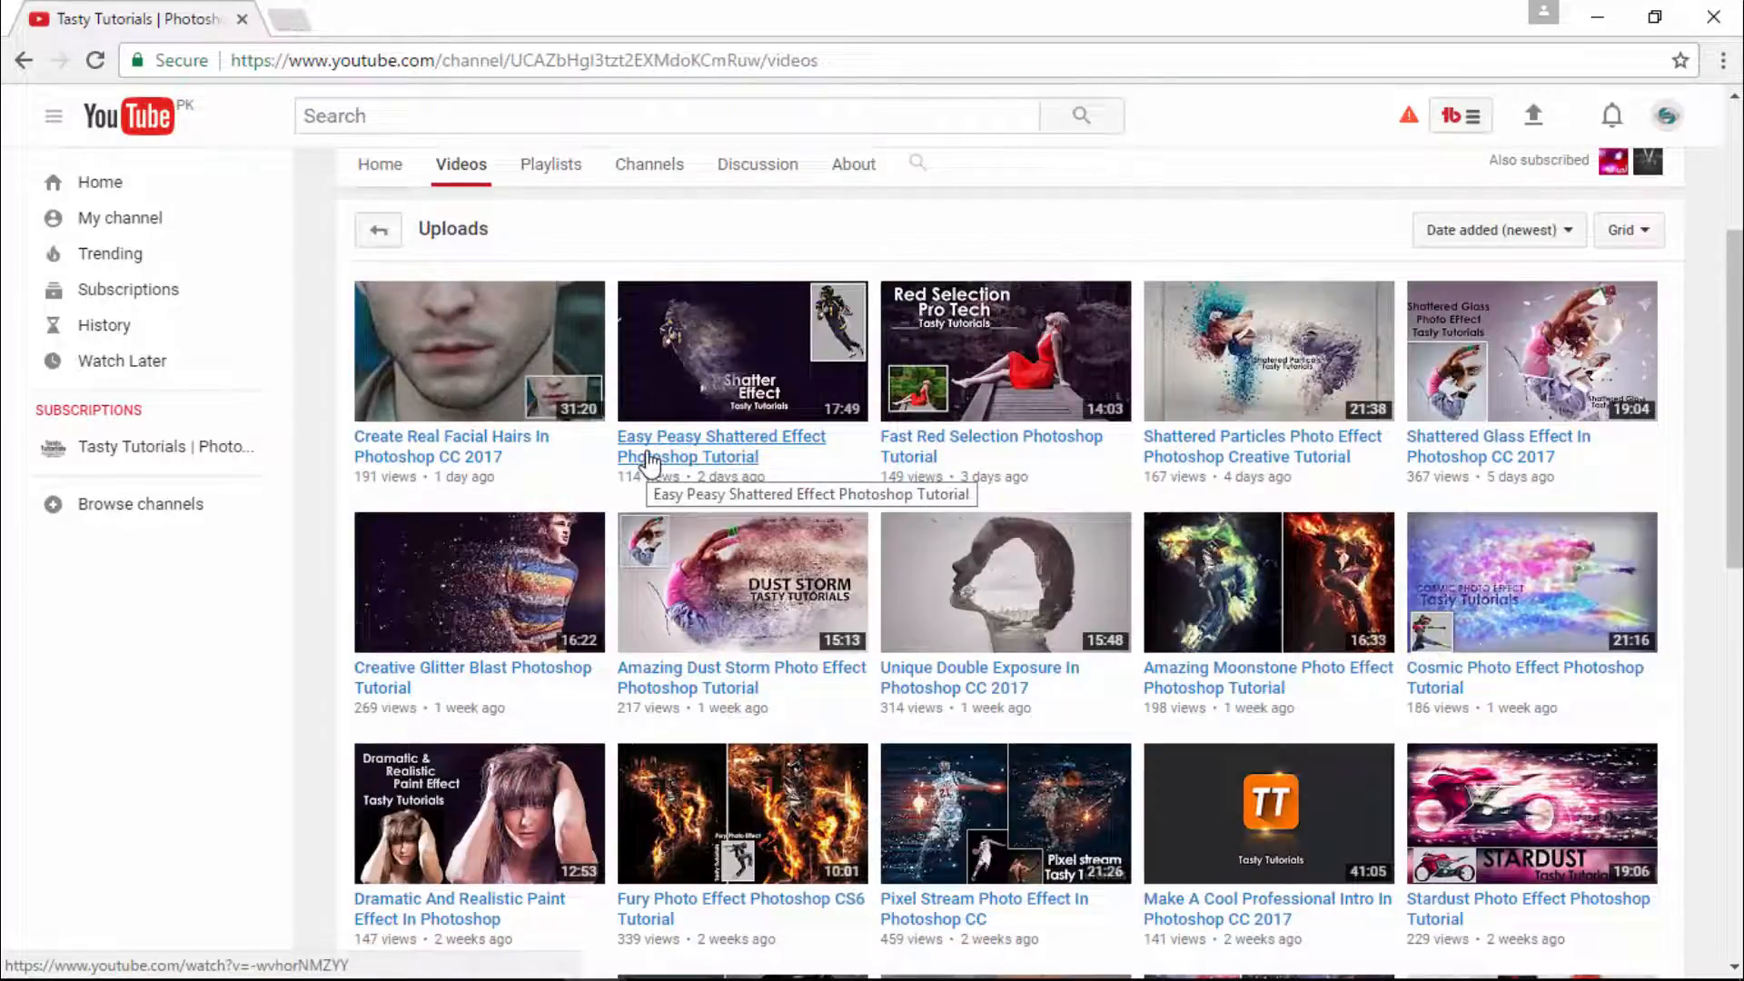
pyautogui.scroll(-10, 576, 552)
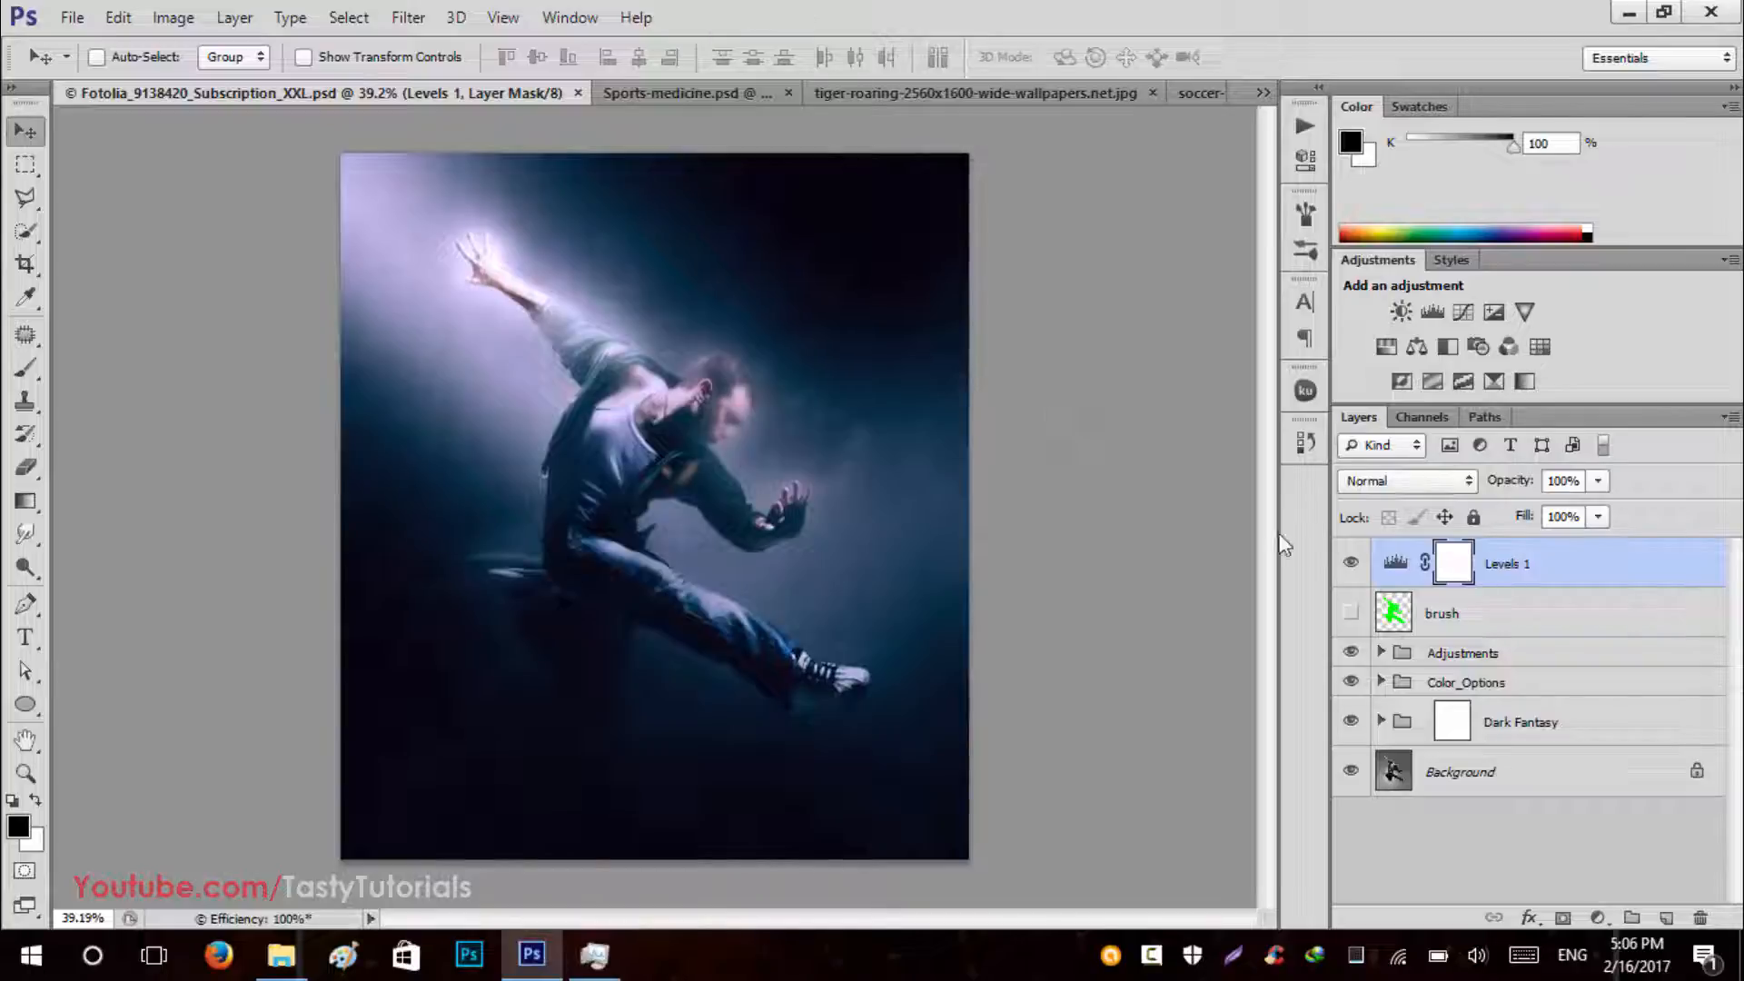
# Hide everything above the Background, and show Dark Fantasy, Color_Options, Adjustments and Levels 1 one by one to compare the effect.
pyautogui.moveTo(1348, 568); pyautogui.dragTo(1351, 722)
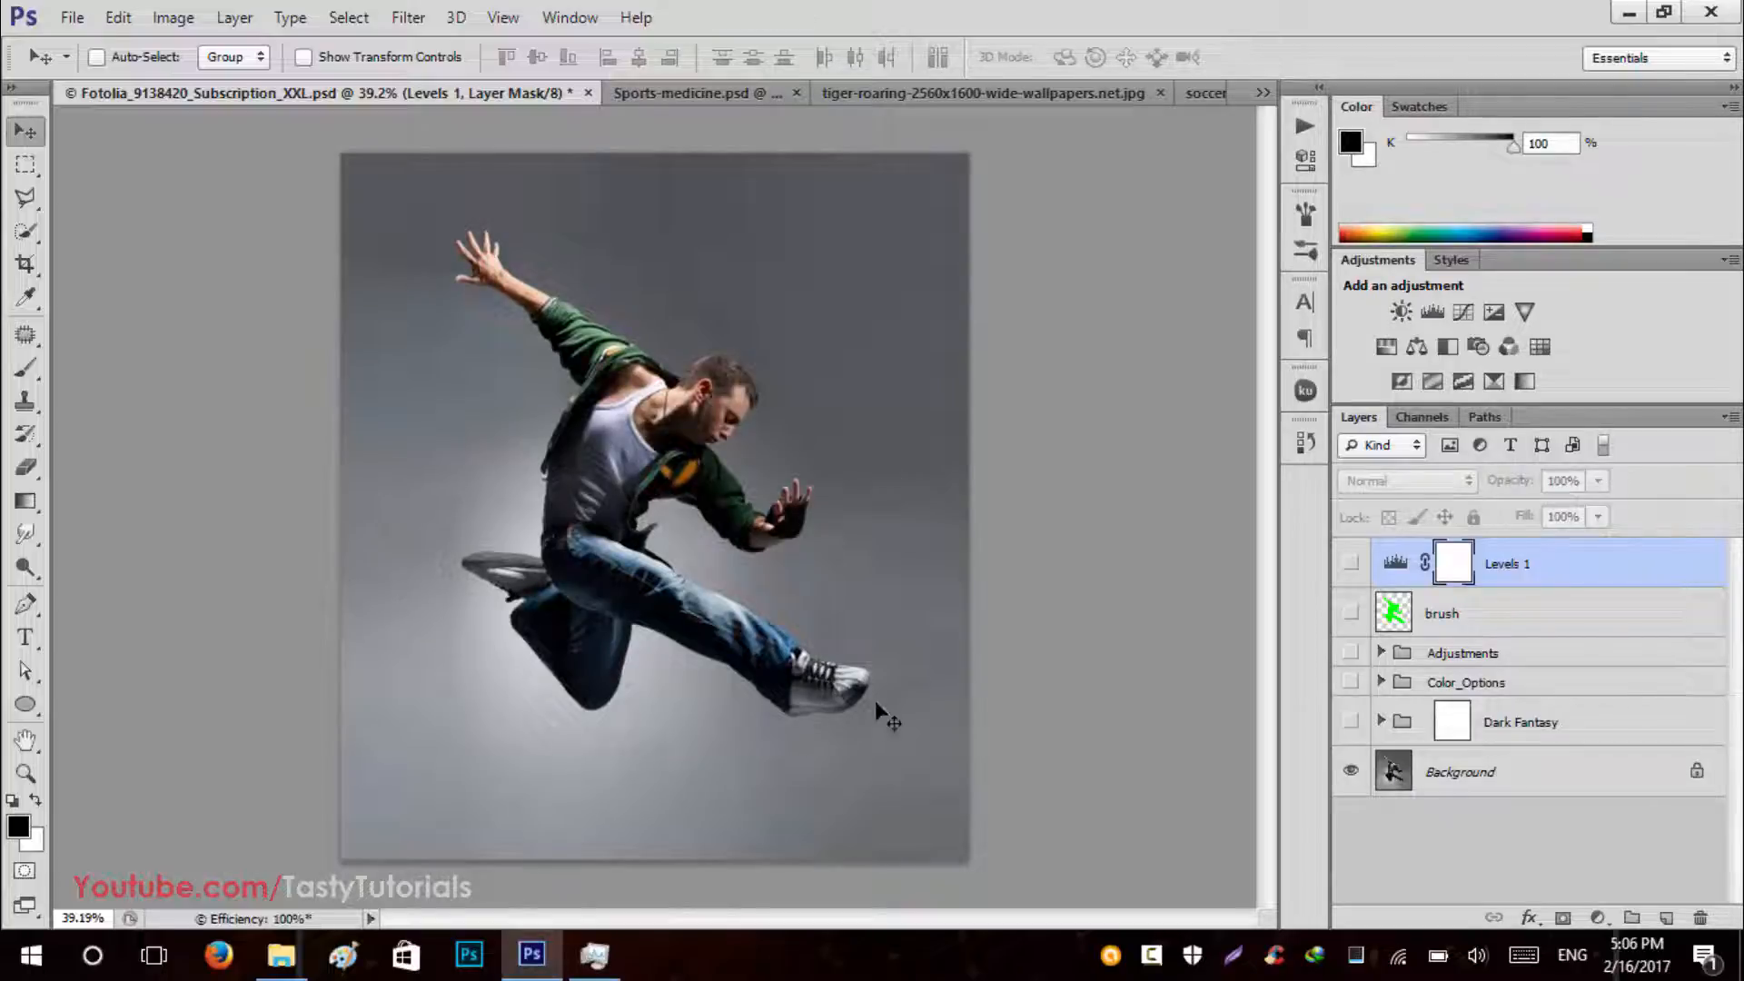
pyautogui.click(1351, 722)
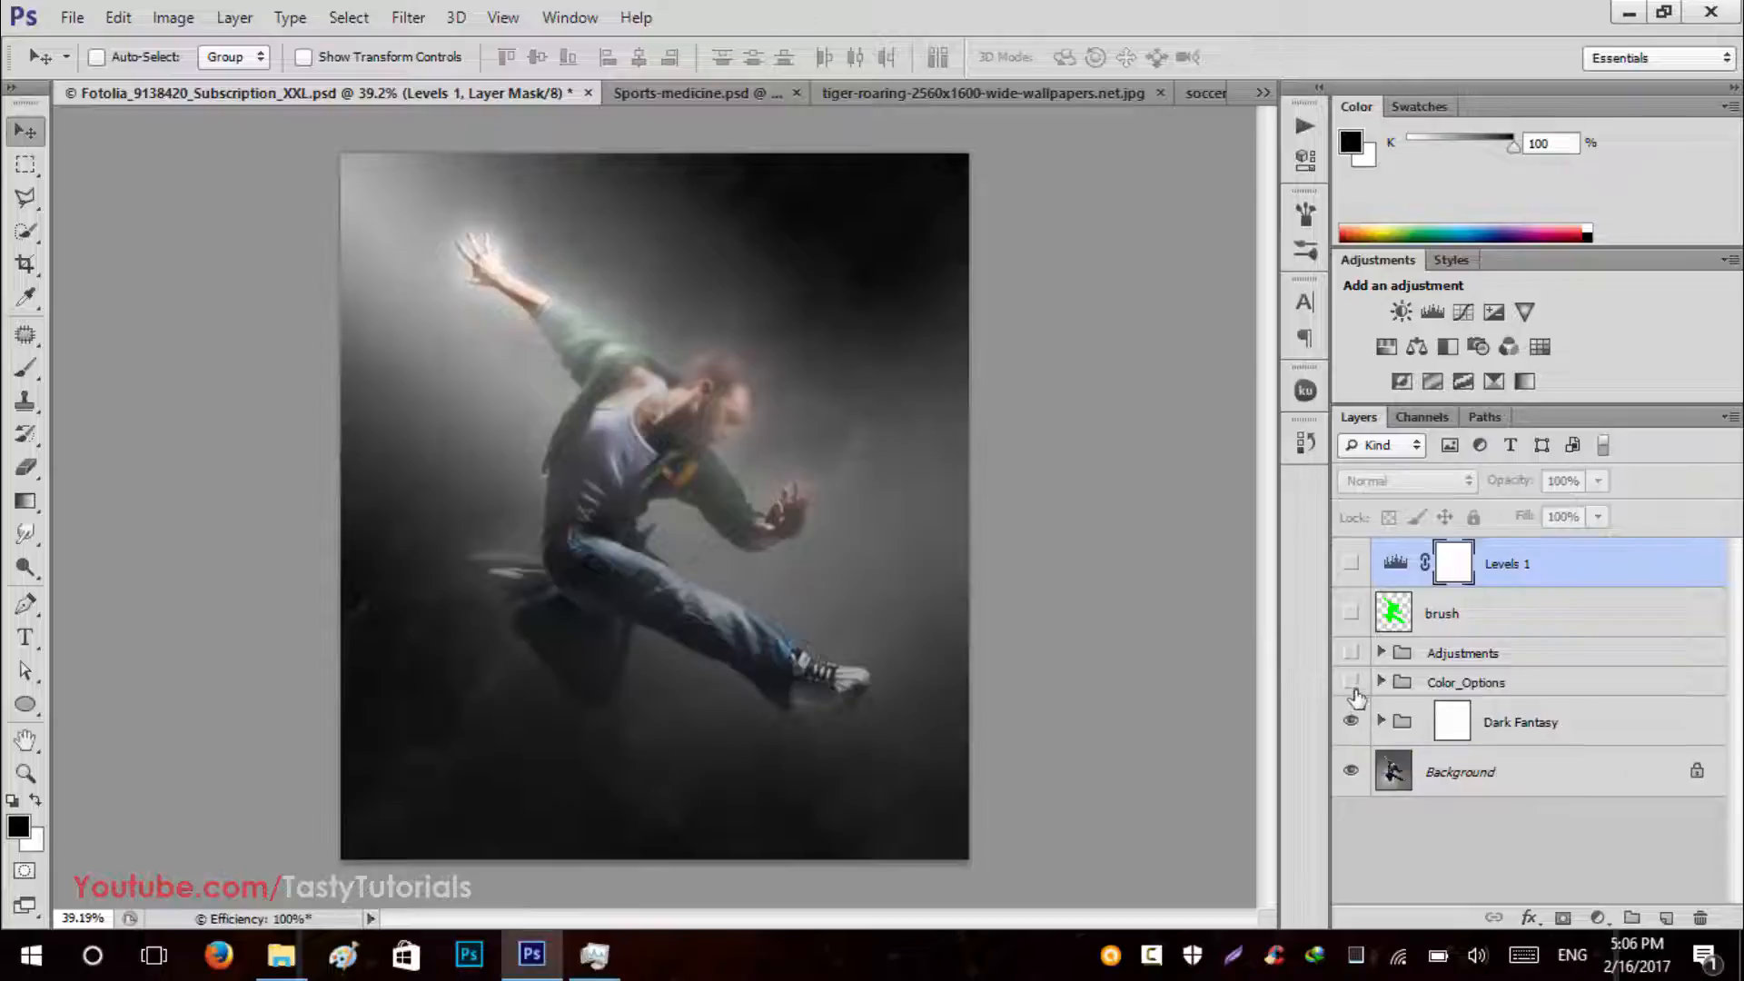
pyautogui.click(1357, 683)
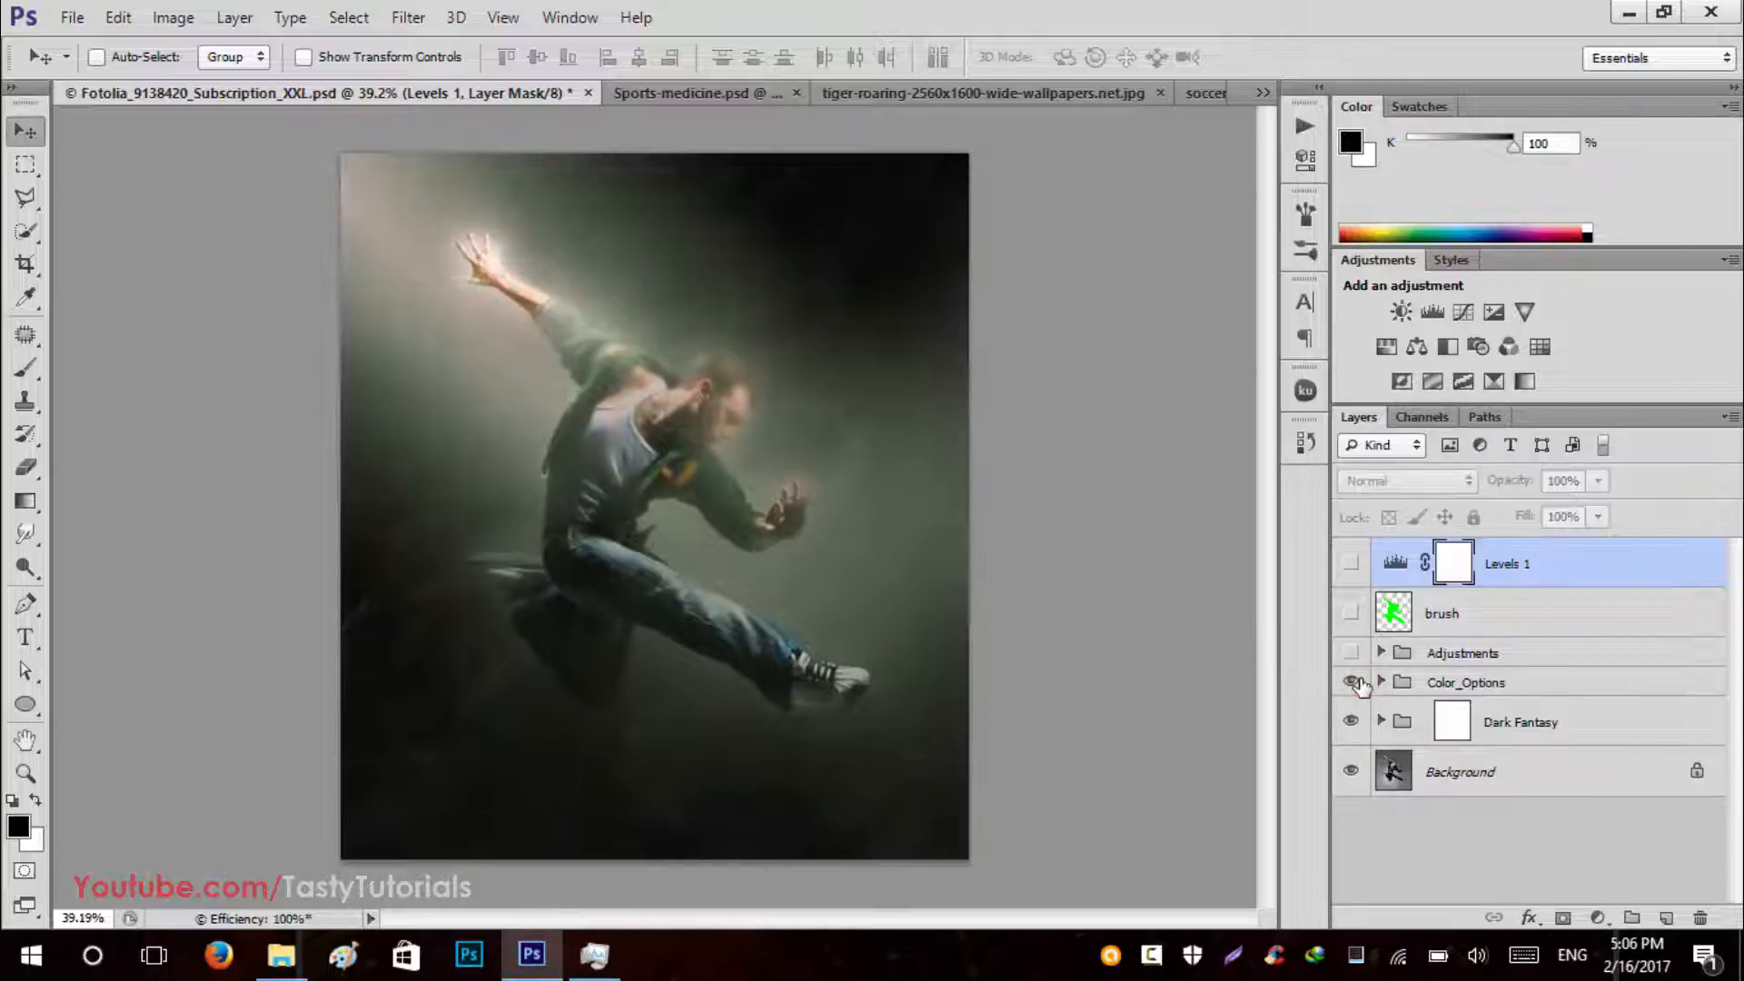
pyautogui.click(1350, 653)
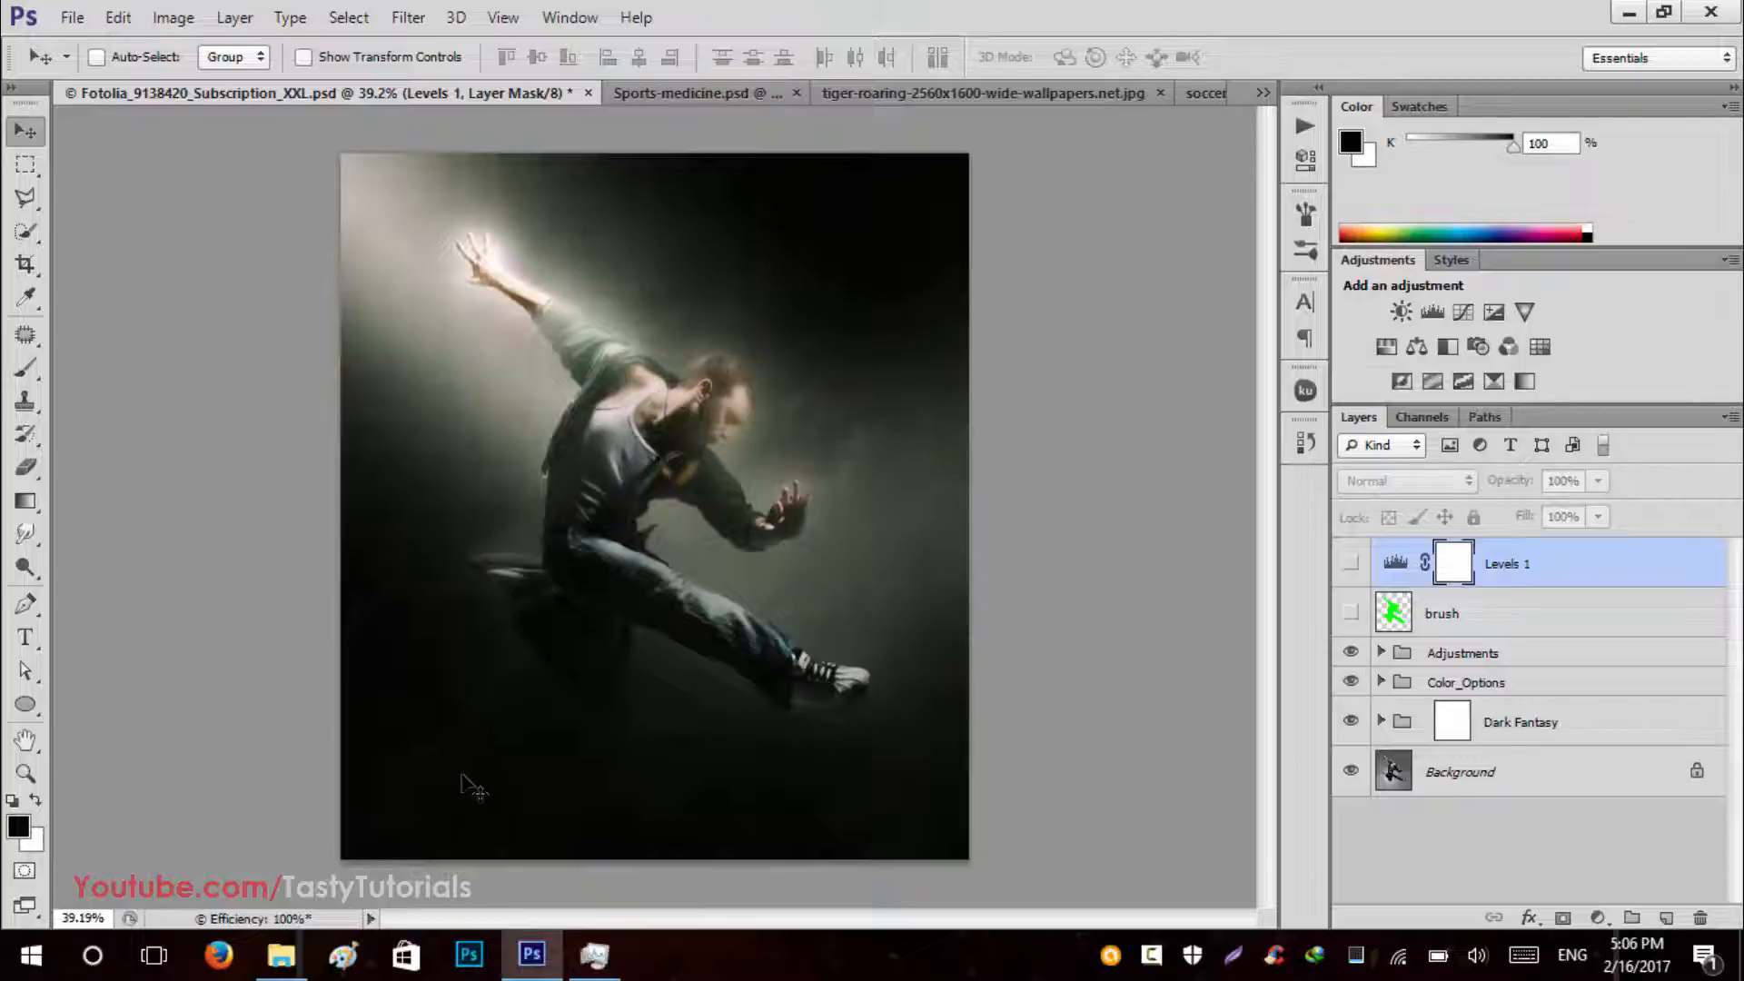
pyautogui.click(1351, 567)
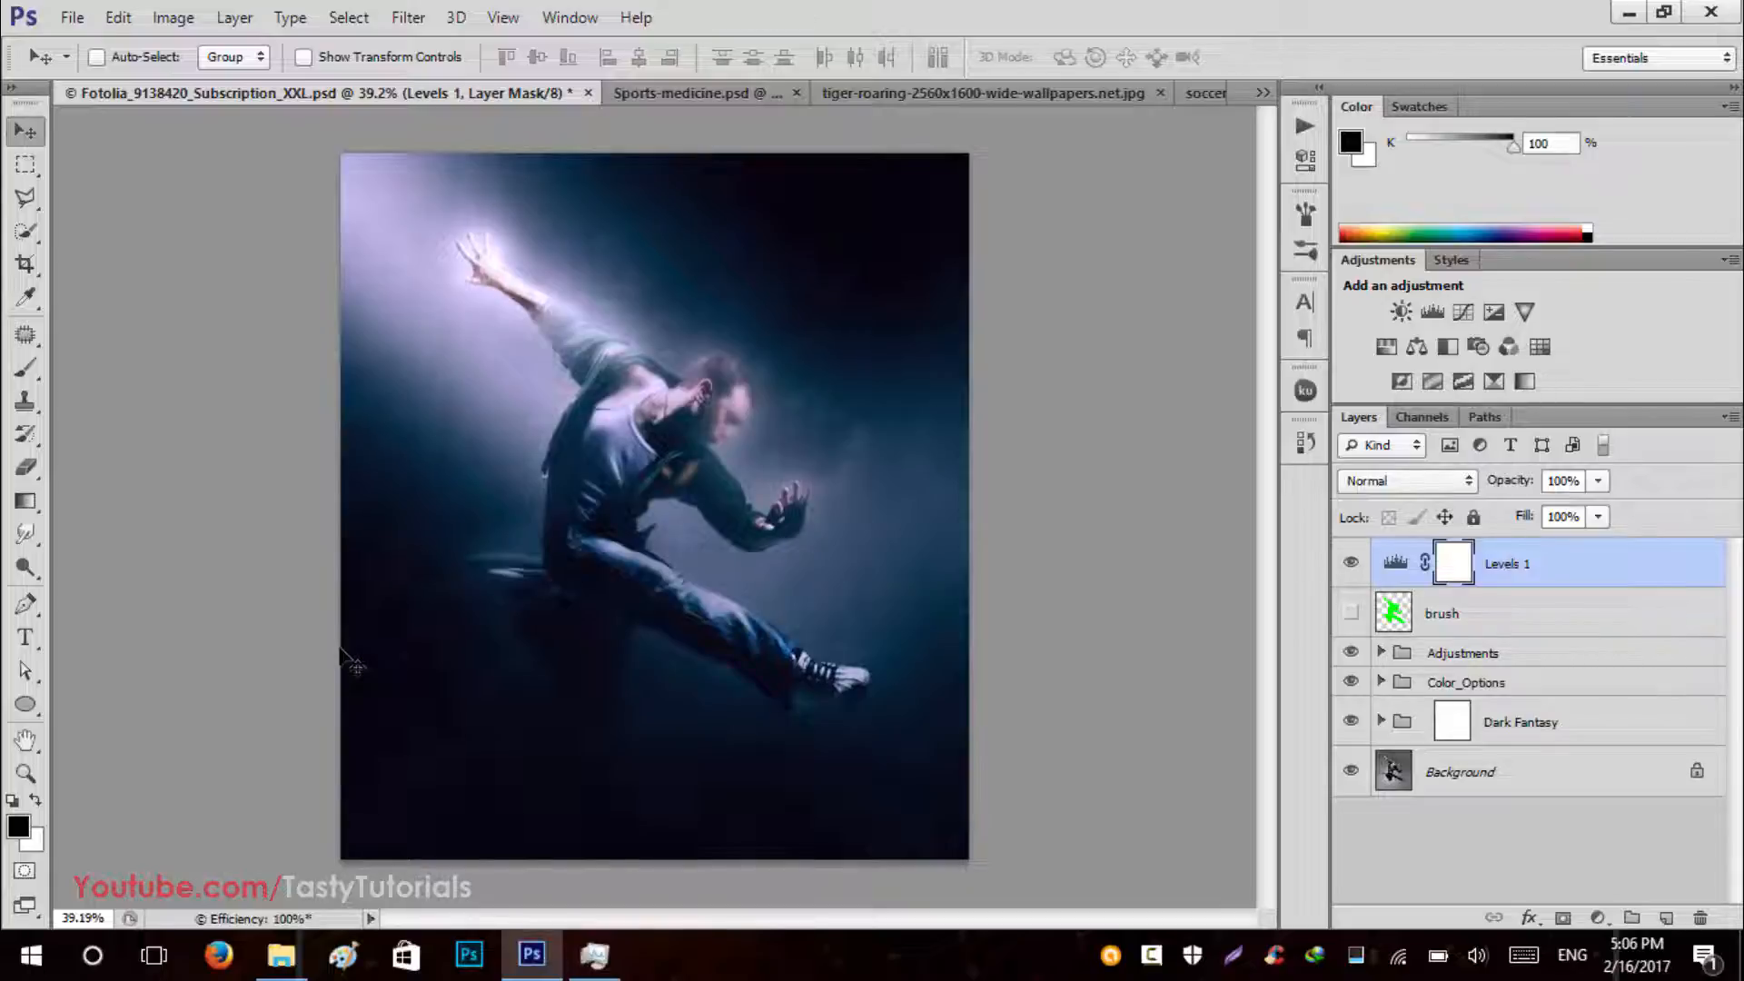
# Expand the Dark Fantasy group, look through its layers and select Top_Light_Wide.
pyautogui.scroll(-2, 1479, 747)
pyautogui.click(1536, 716)
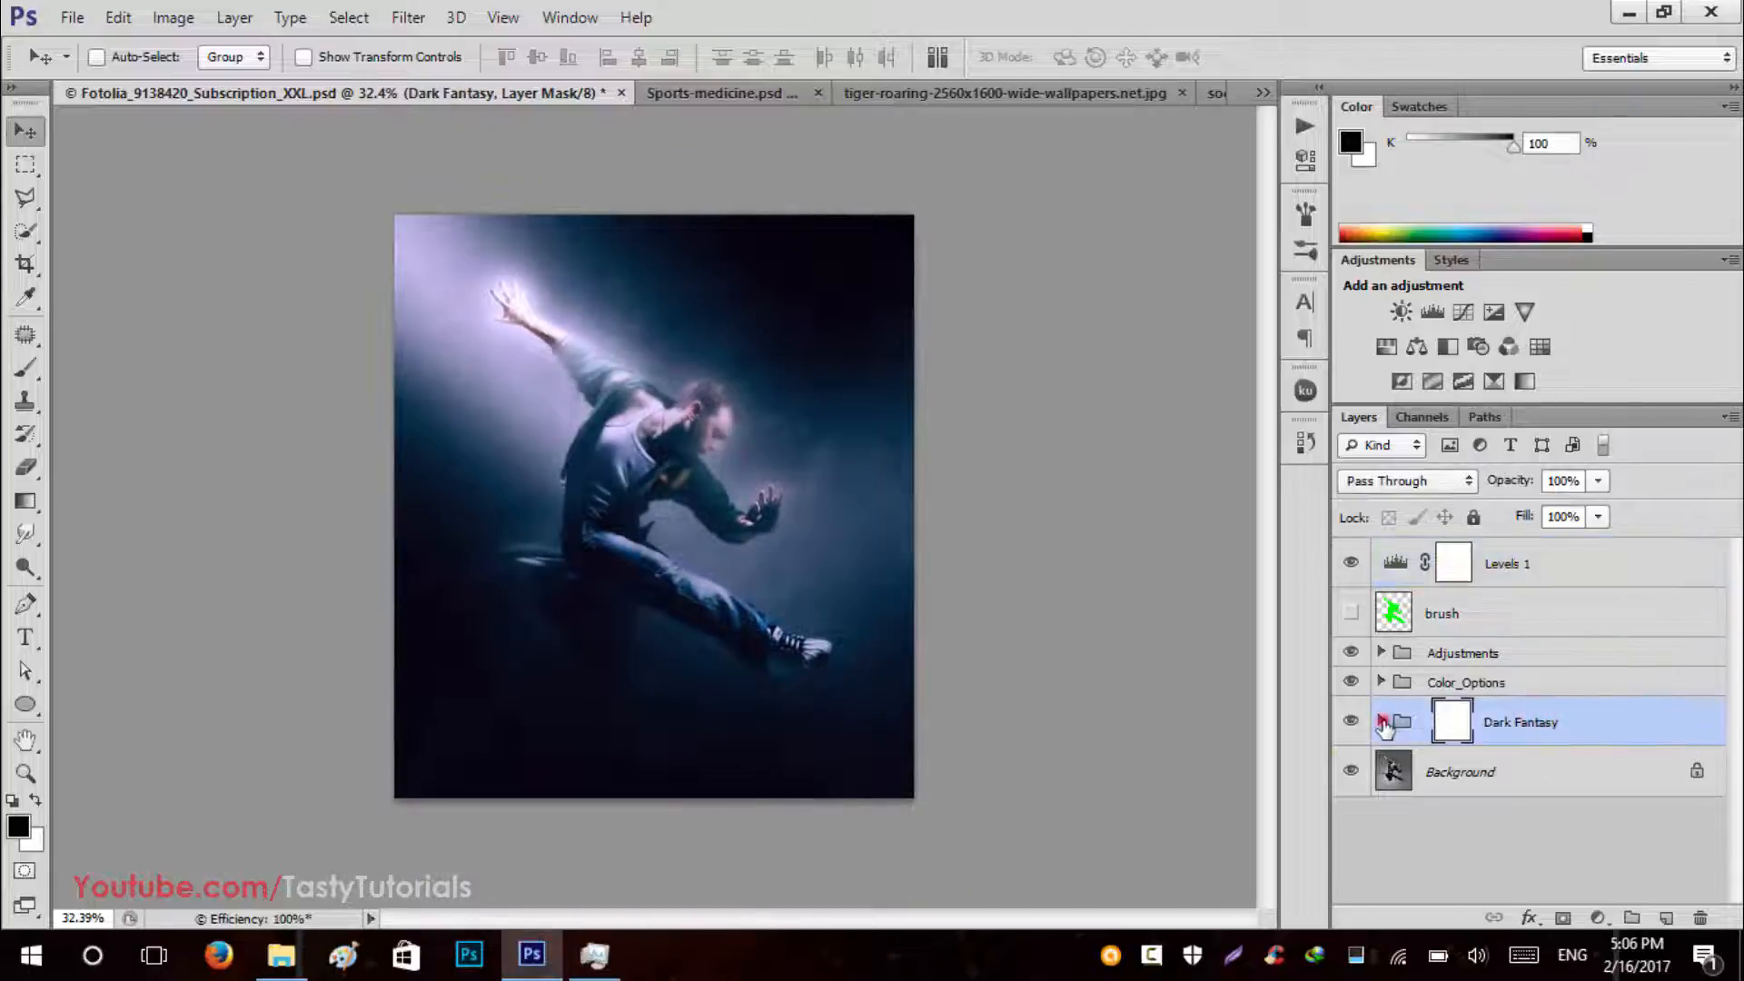
pyautogui.click(1382, 722)
pyautogui.scroll(-4, 1549, 654)
pyautogui.scroll(1, 1551, 652)
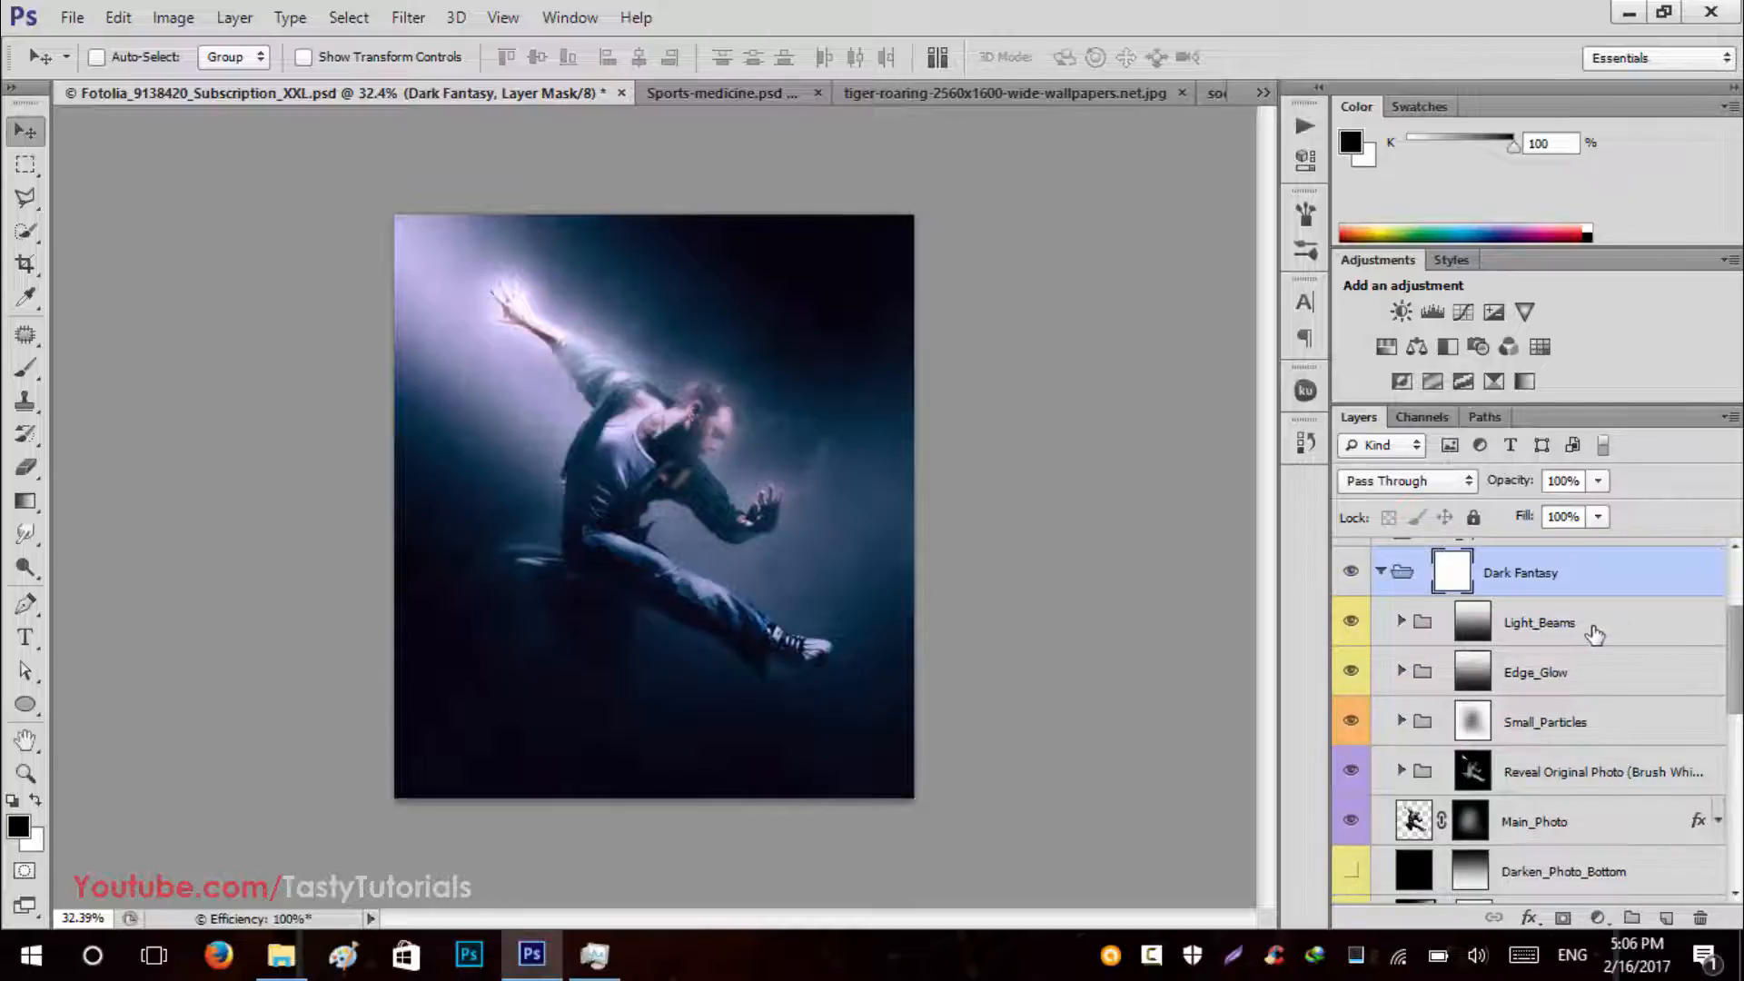
pyautogui.moveTo(1730, 658); pyautogui.dragTo(1732, 761)
pyautogui.click(1582, 656)
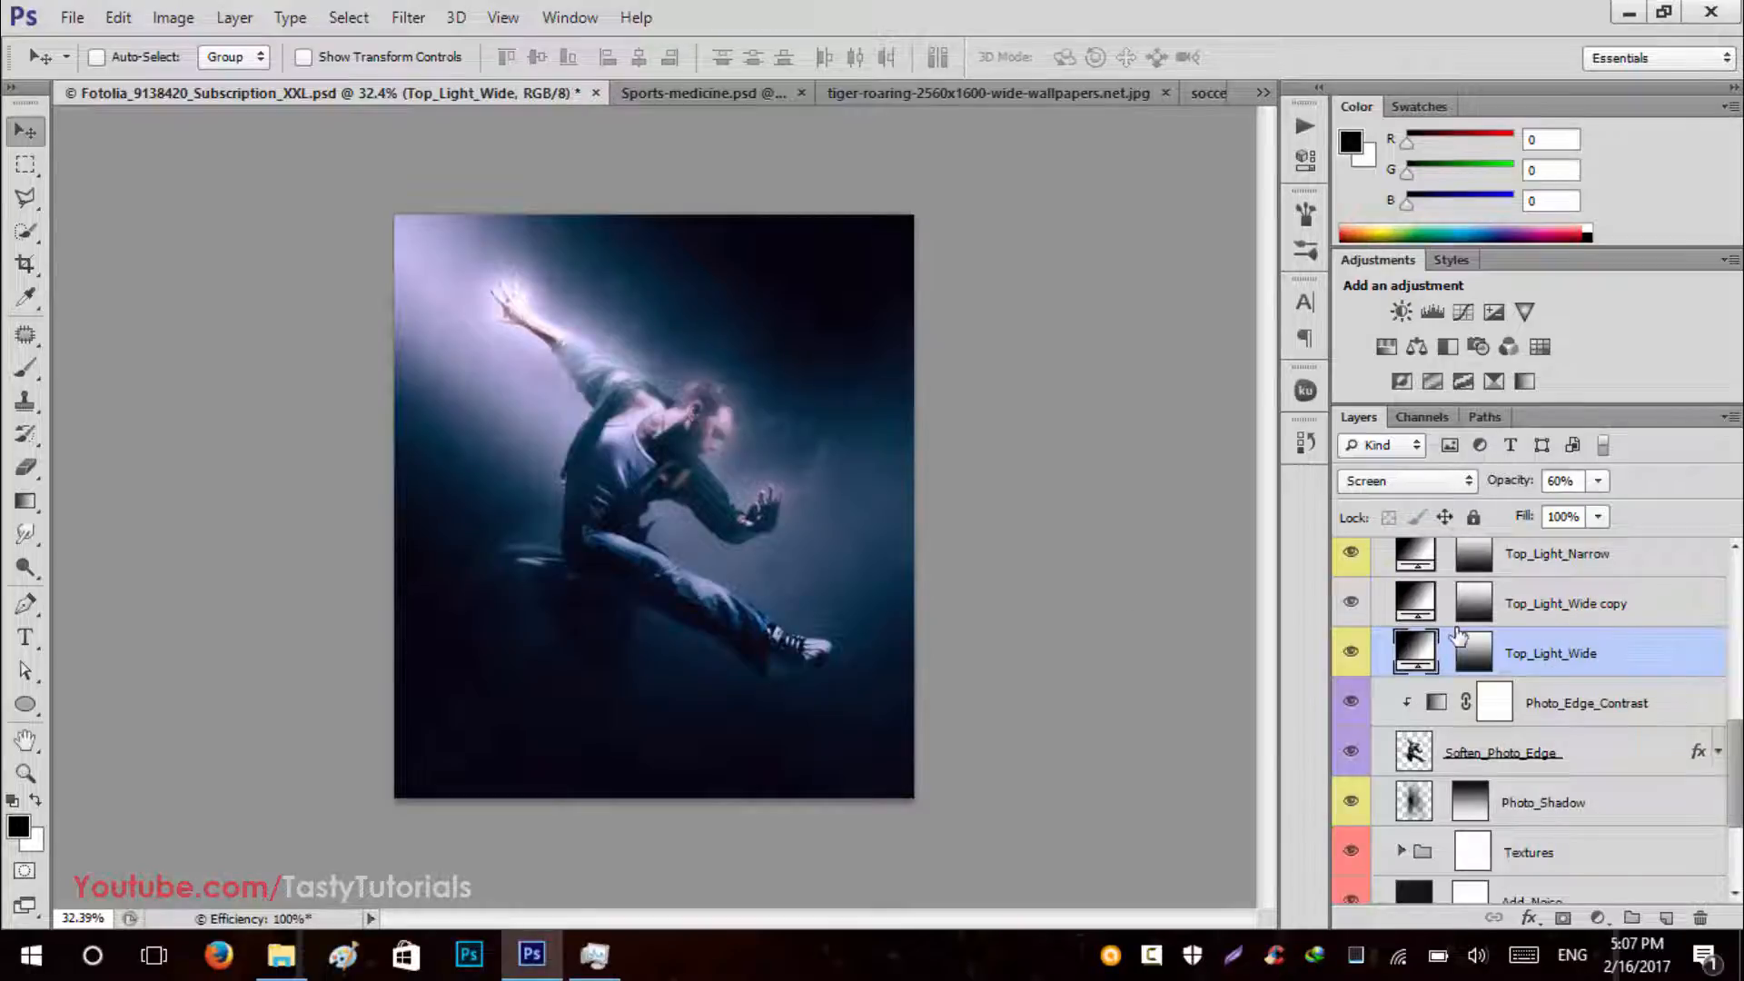
# Collapse the Color and Adjustments sections to make more room for the layer list.
pyautogui.doubleClick(1356, 107)
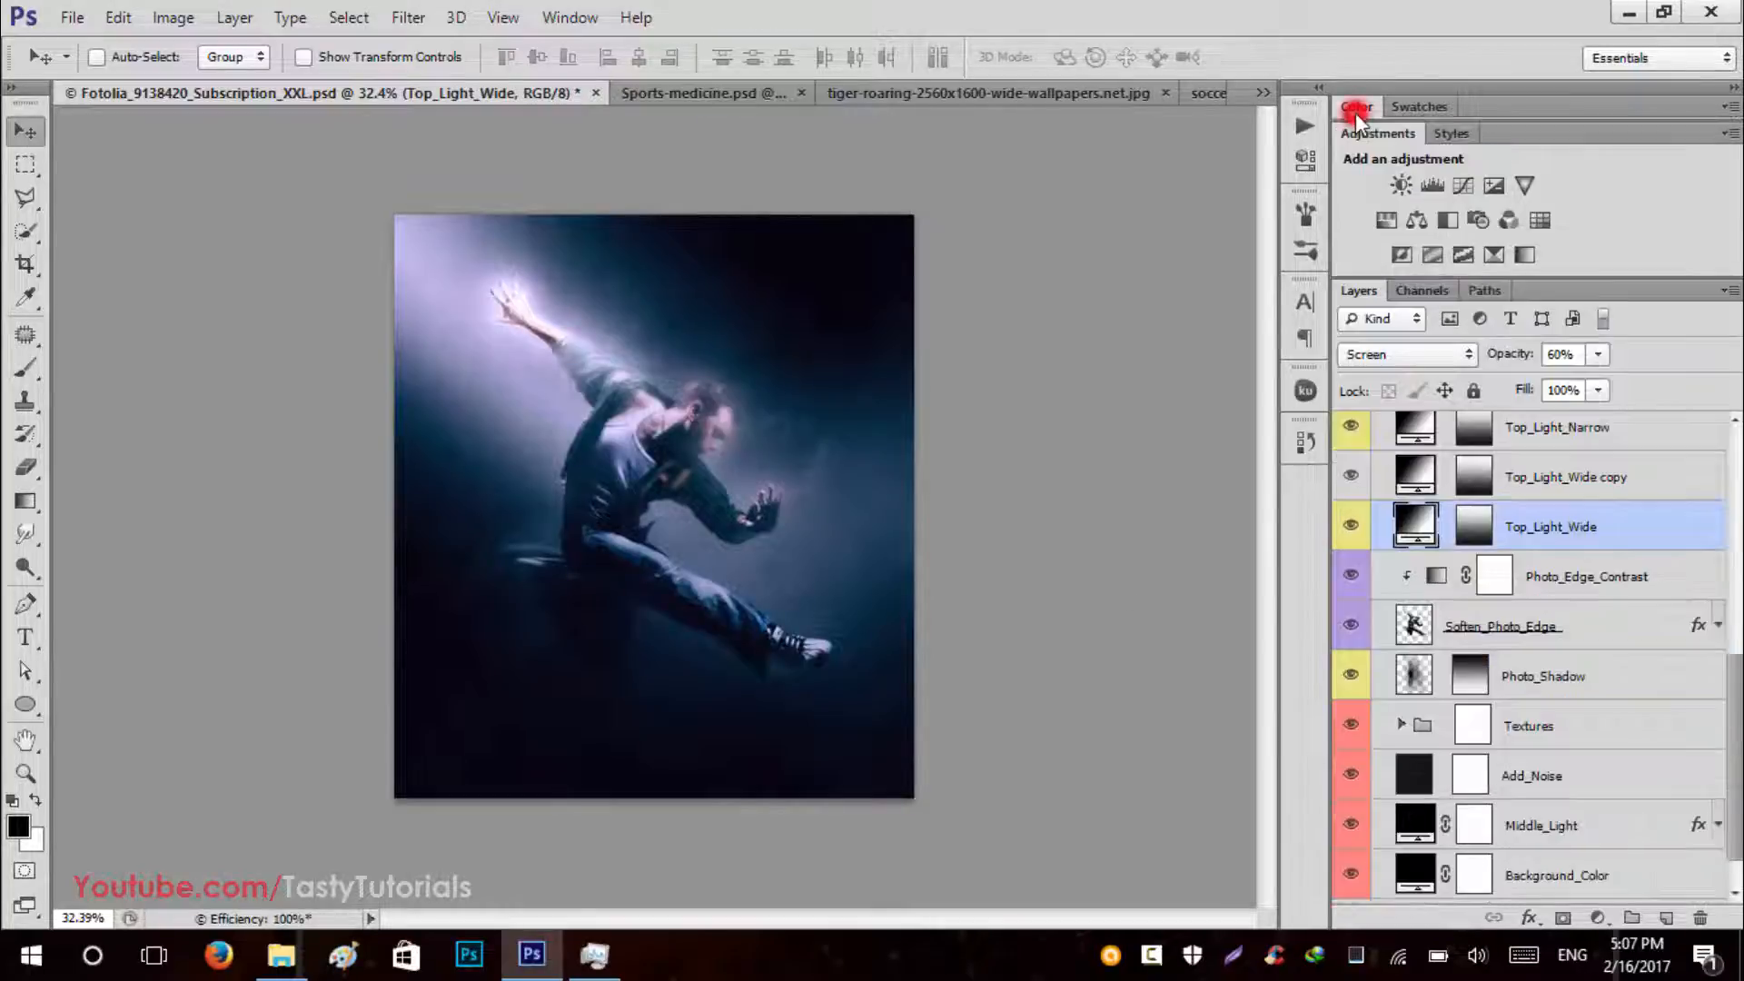
pyautogui.doubleClick(1361, 134)
pyautogui.scroll(3, 1738, 681)
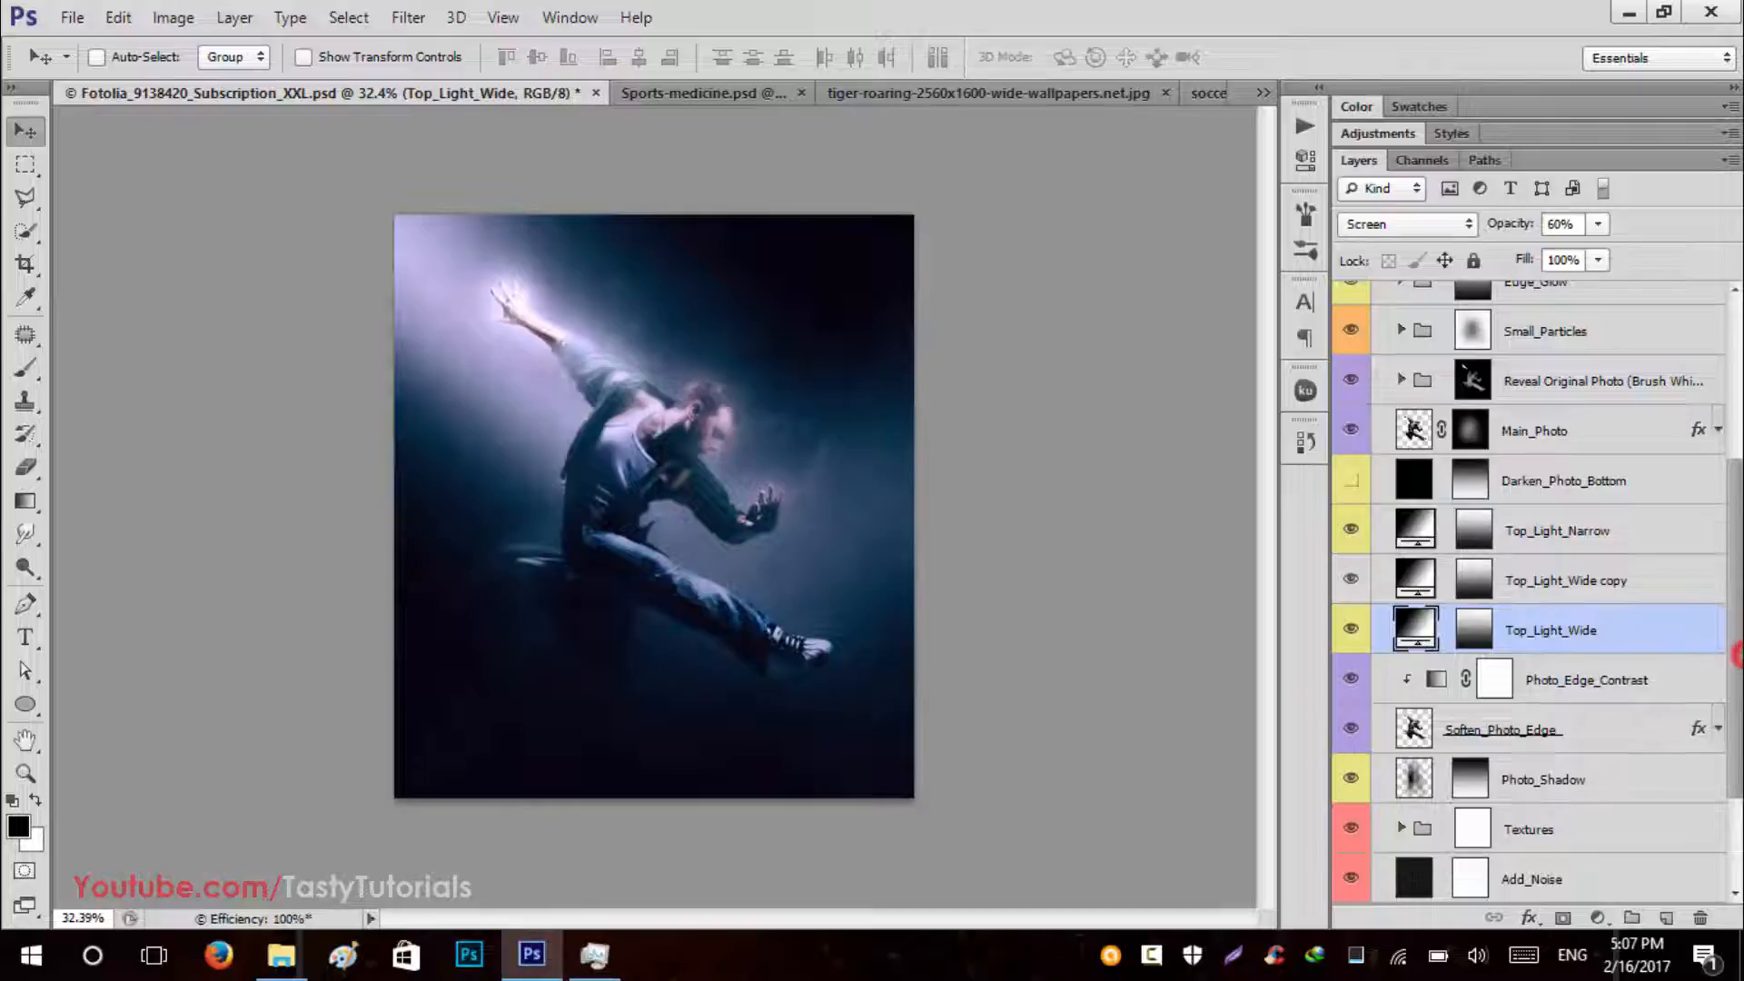
pyautogui.scroll(6, 1735, 319)
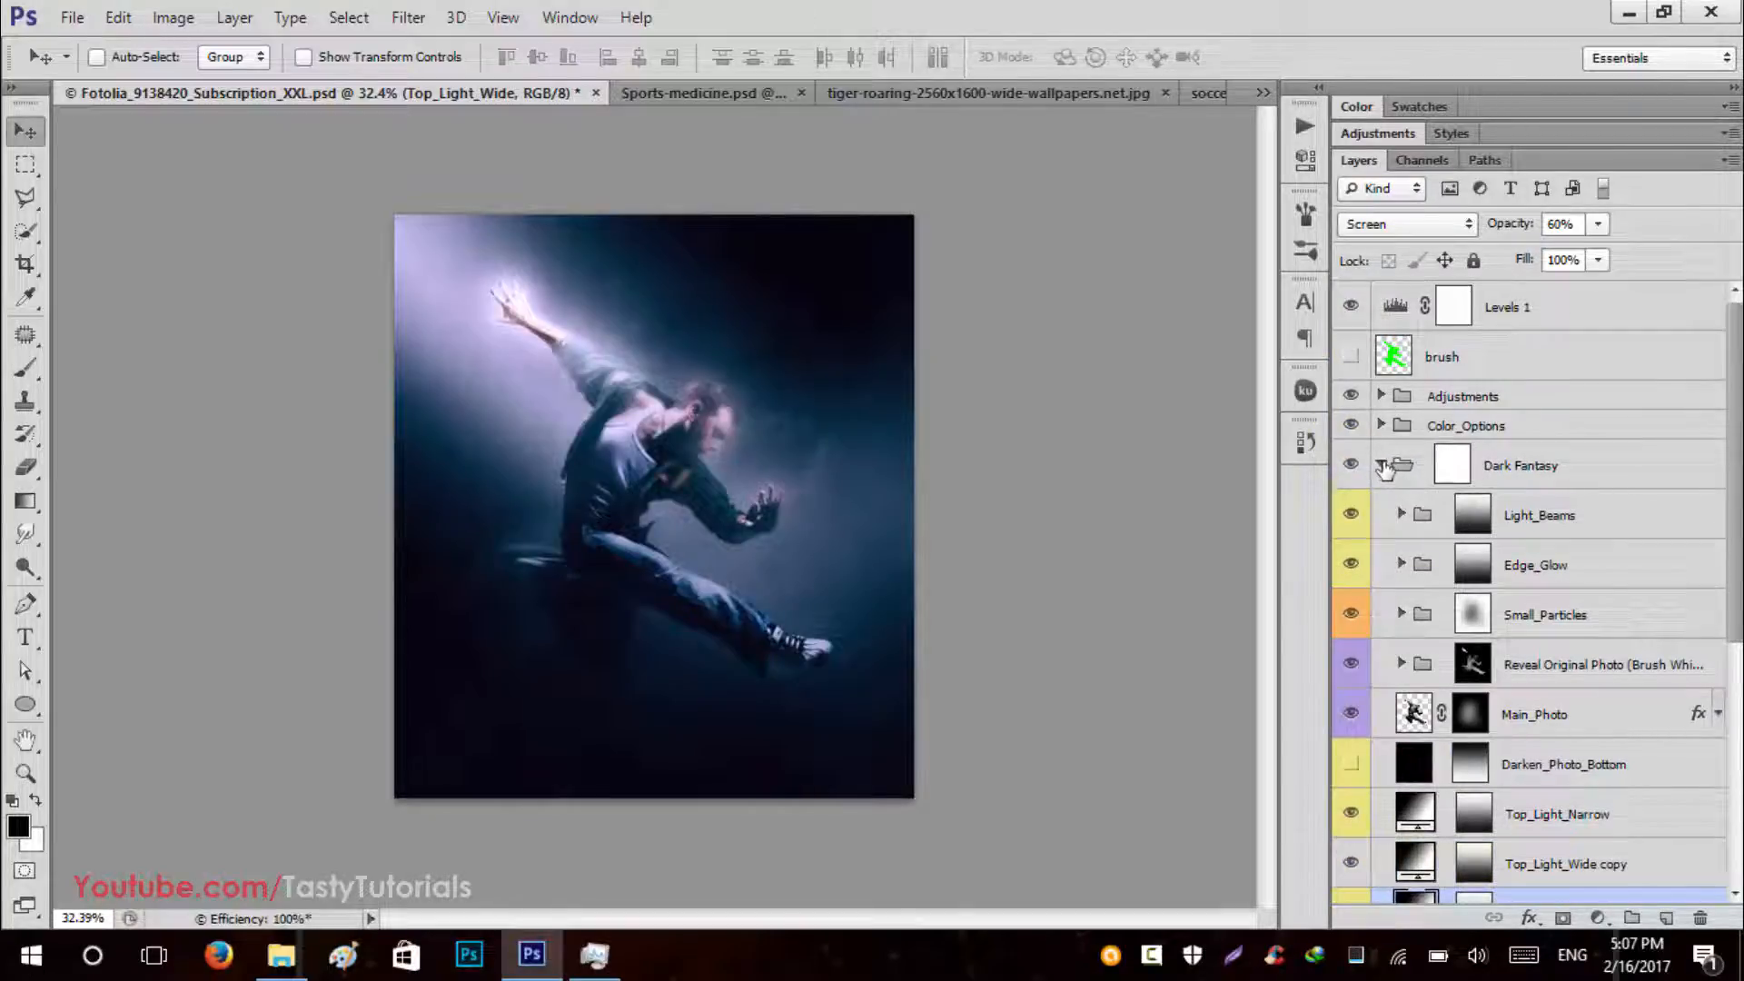
# Compare the image with and without the Light_Beams group, examining the raised hand up close.
pyautogui.click(1352, 514)
pyautogui.click(1353, 515)
pyautogui.click(1354, 515)
pyautogui.click(1353, 515)
pyautogui.scroll(8, 432, 155)
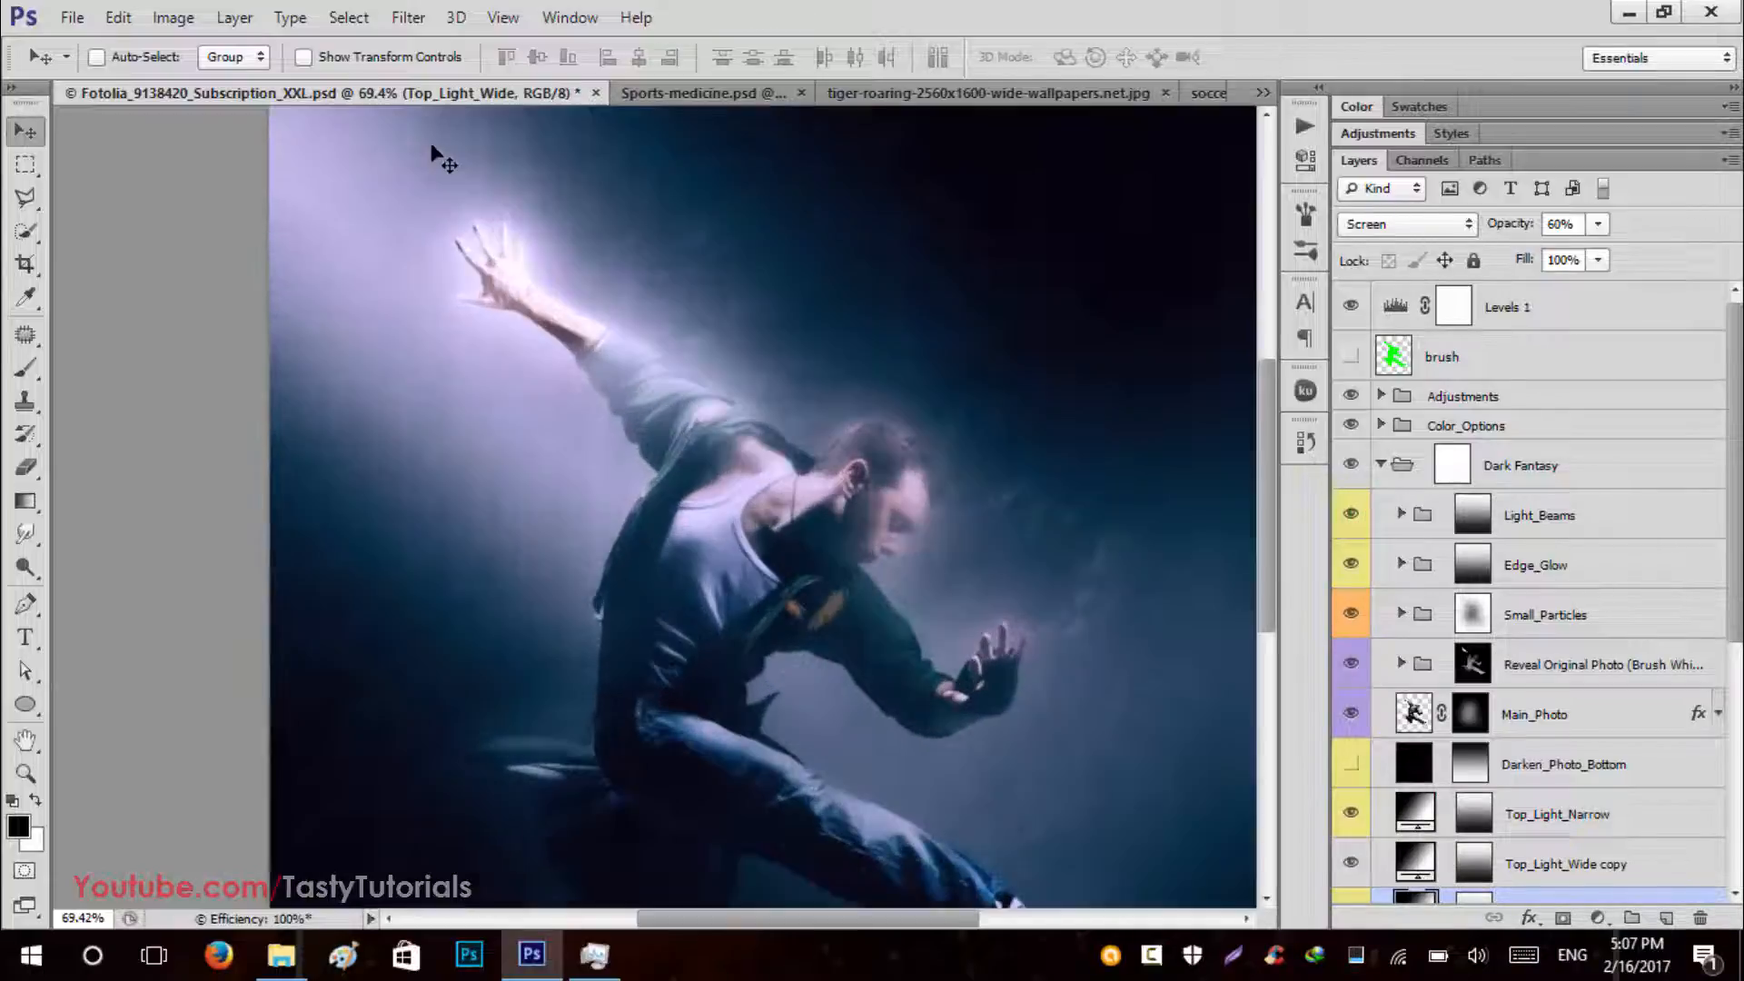
pyautogui.scroll(4, 433, 157)
pyautogui.click(1365, 520)
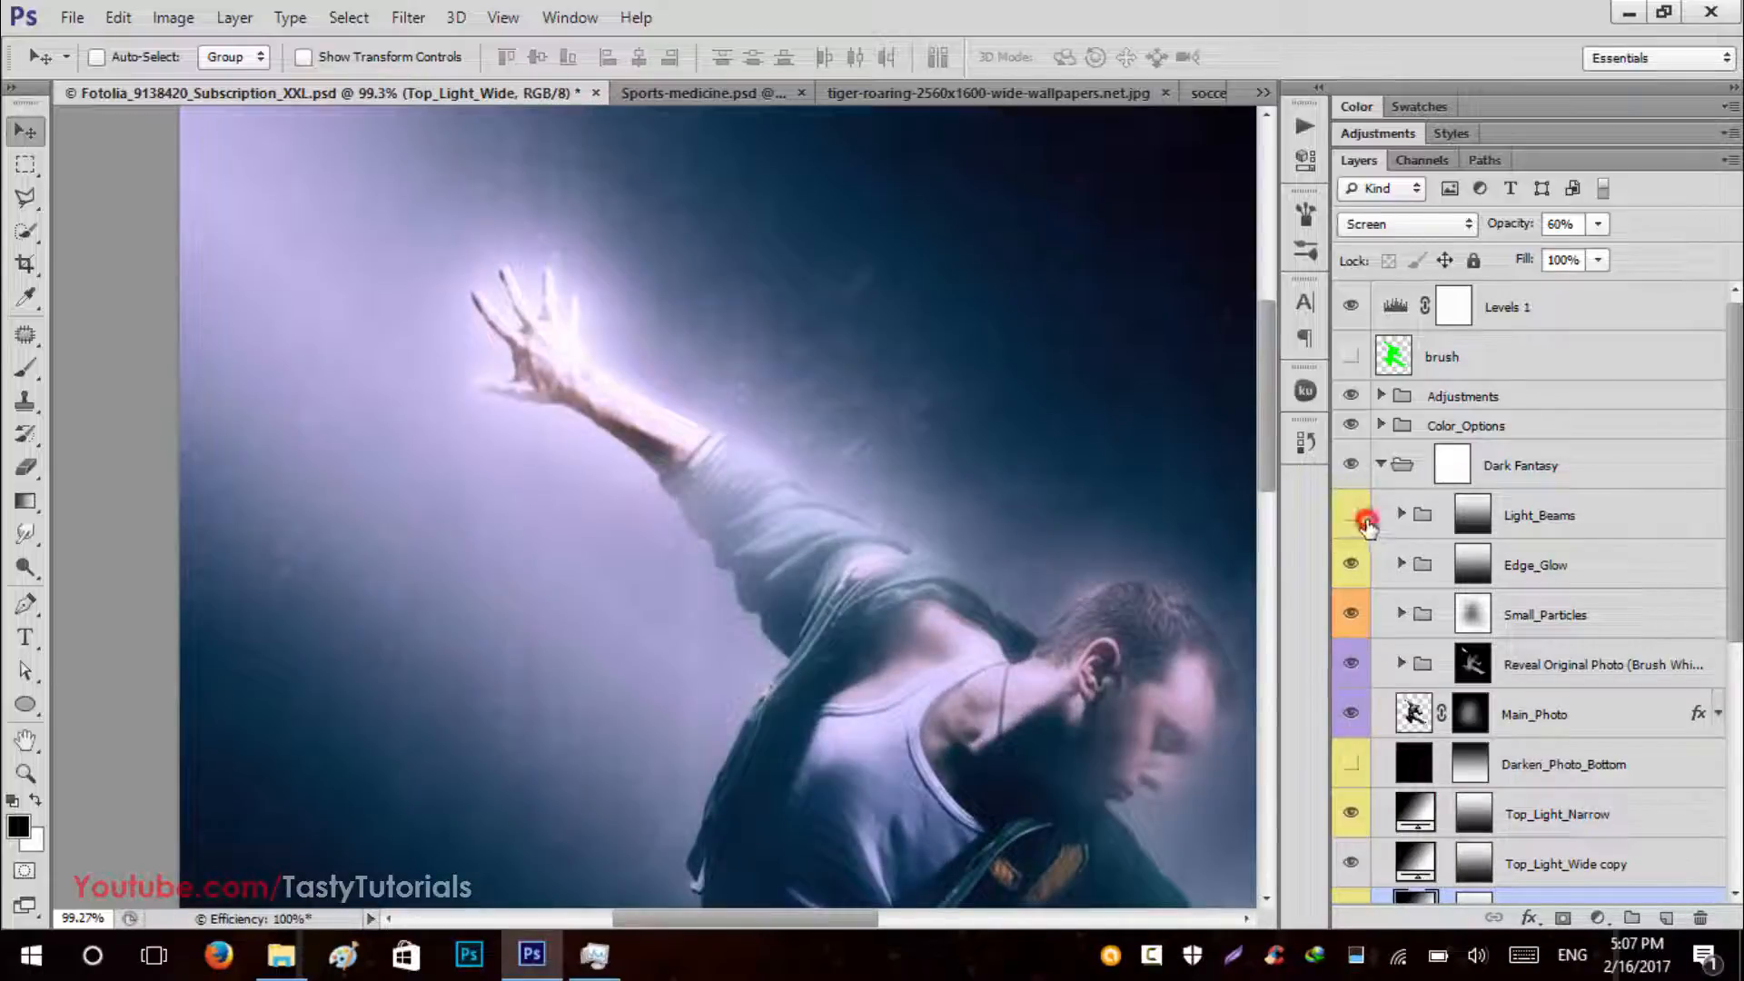
pyautogui.click(1354, 515)
pyautogui.scroll(-6, 700, 313)
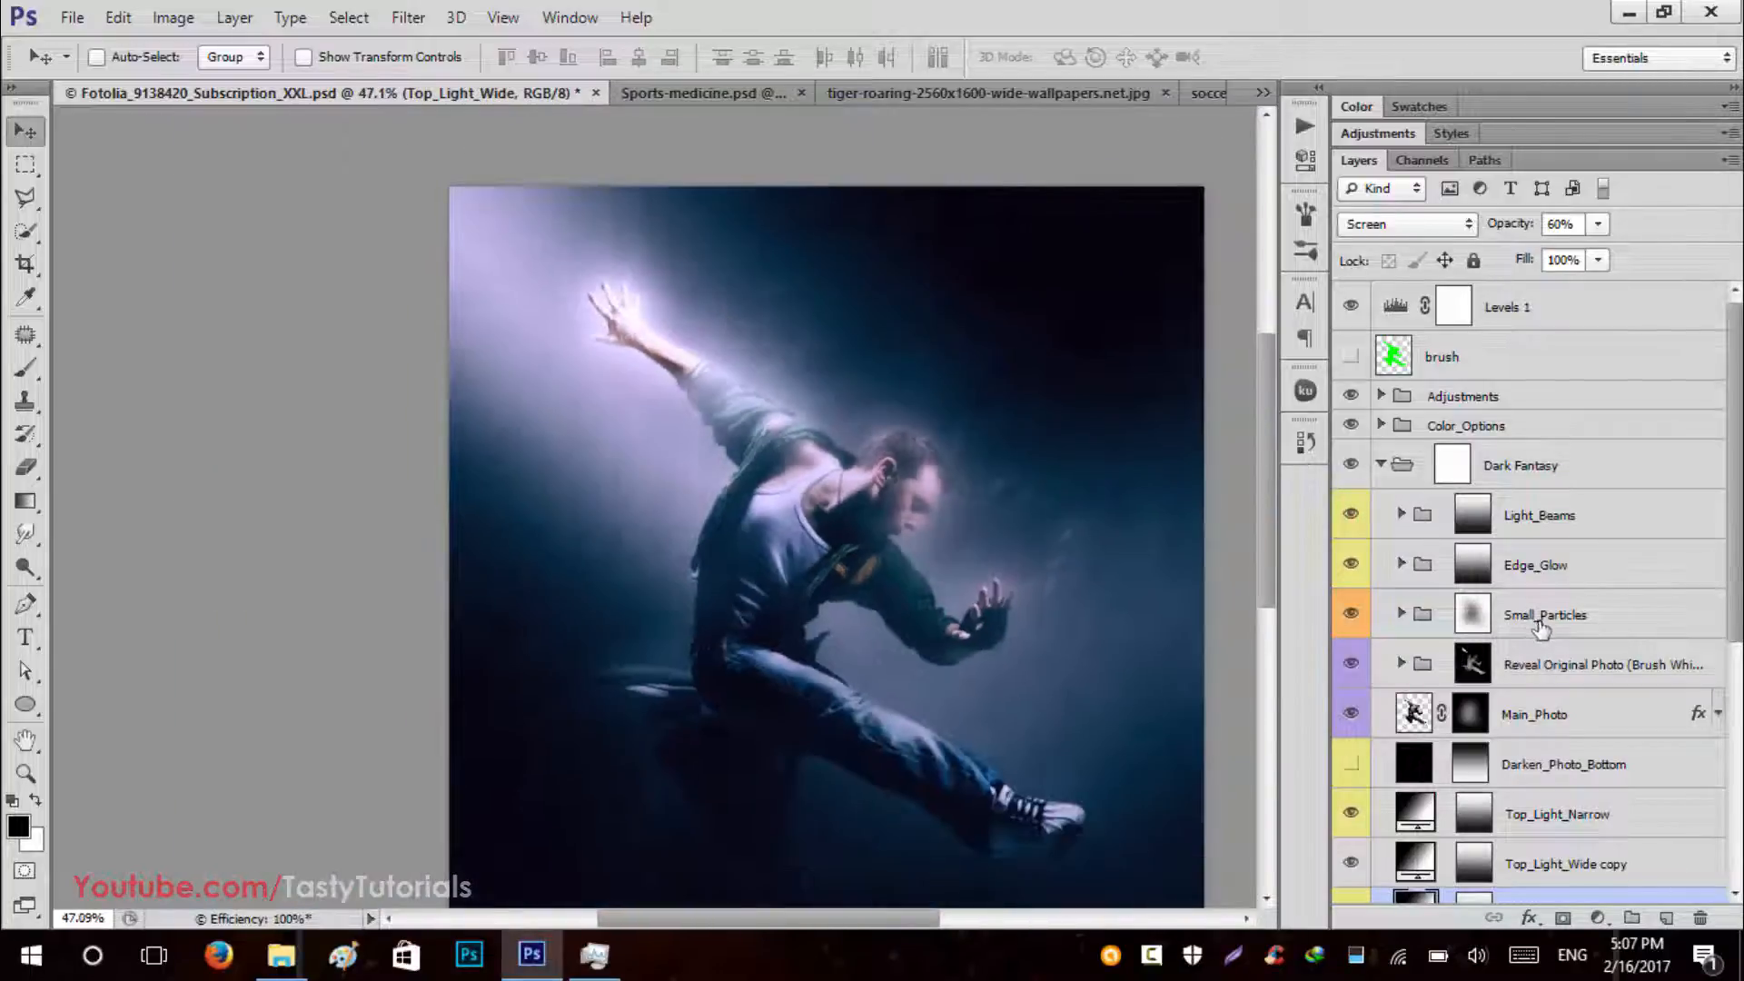
# Compare the image with and without the Edge_Glow group and the Small_Particles group.
pyautogui.click(1351, 564)
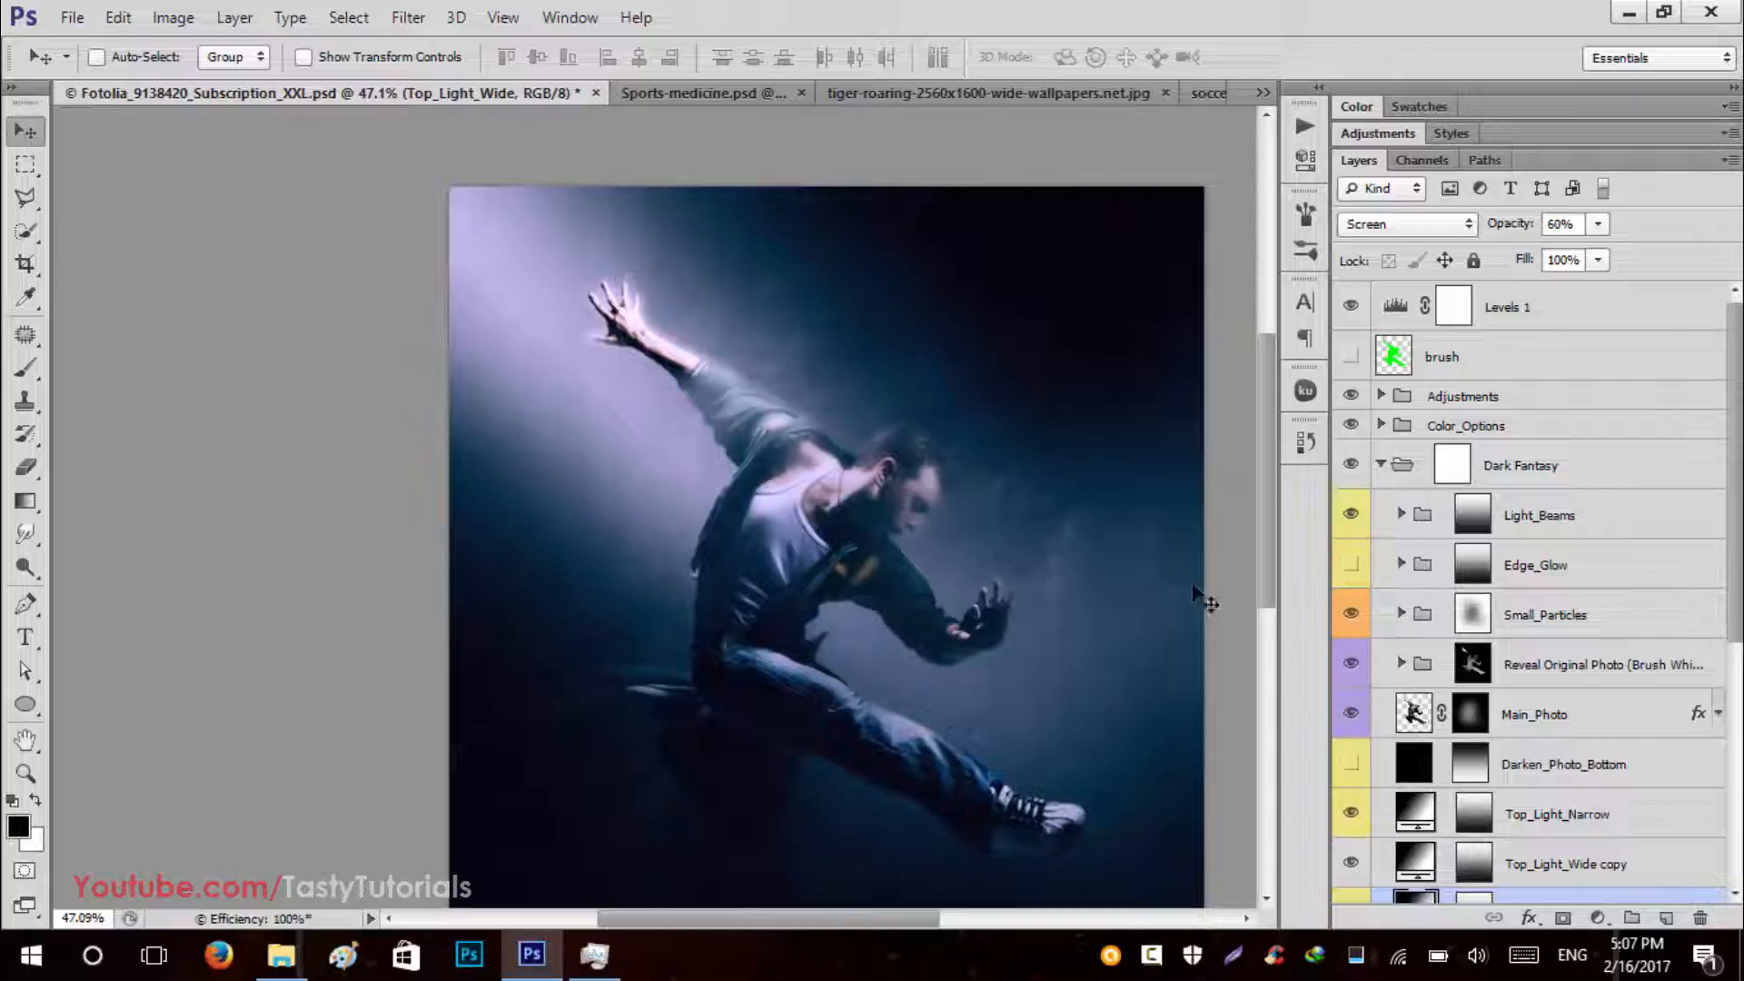
pyautogui.click(1351, 564)
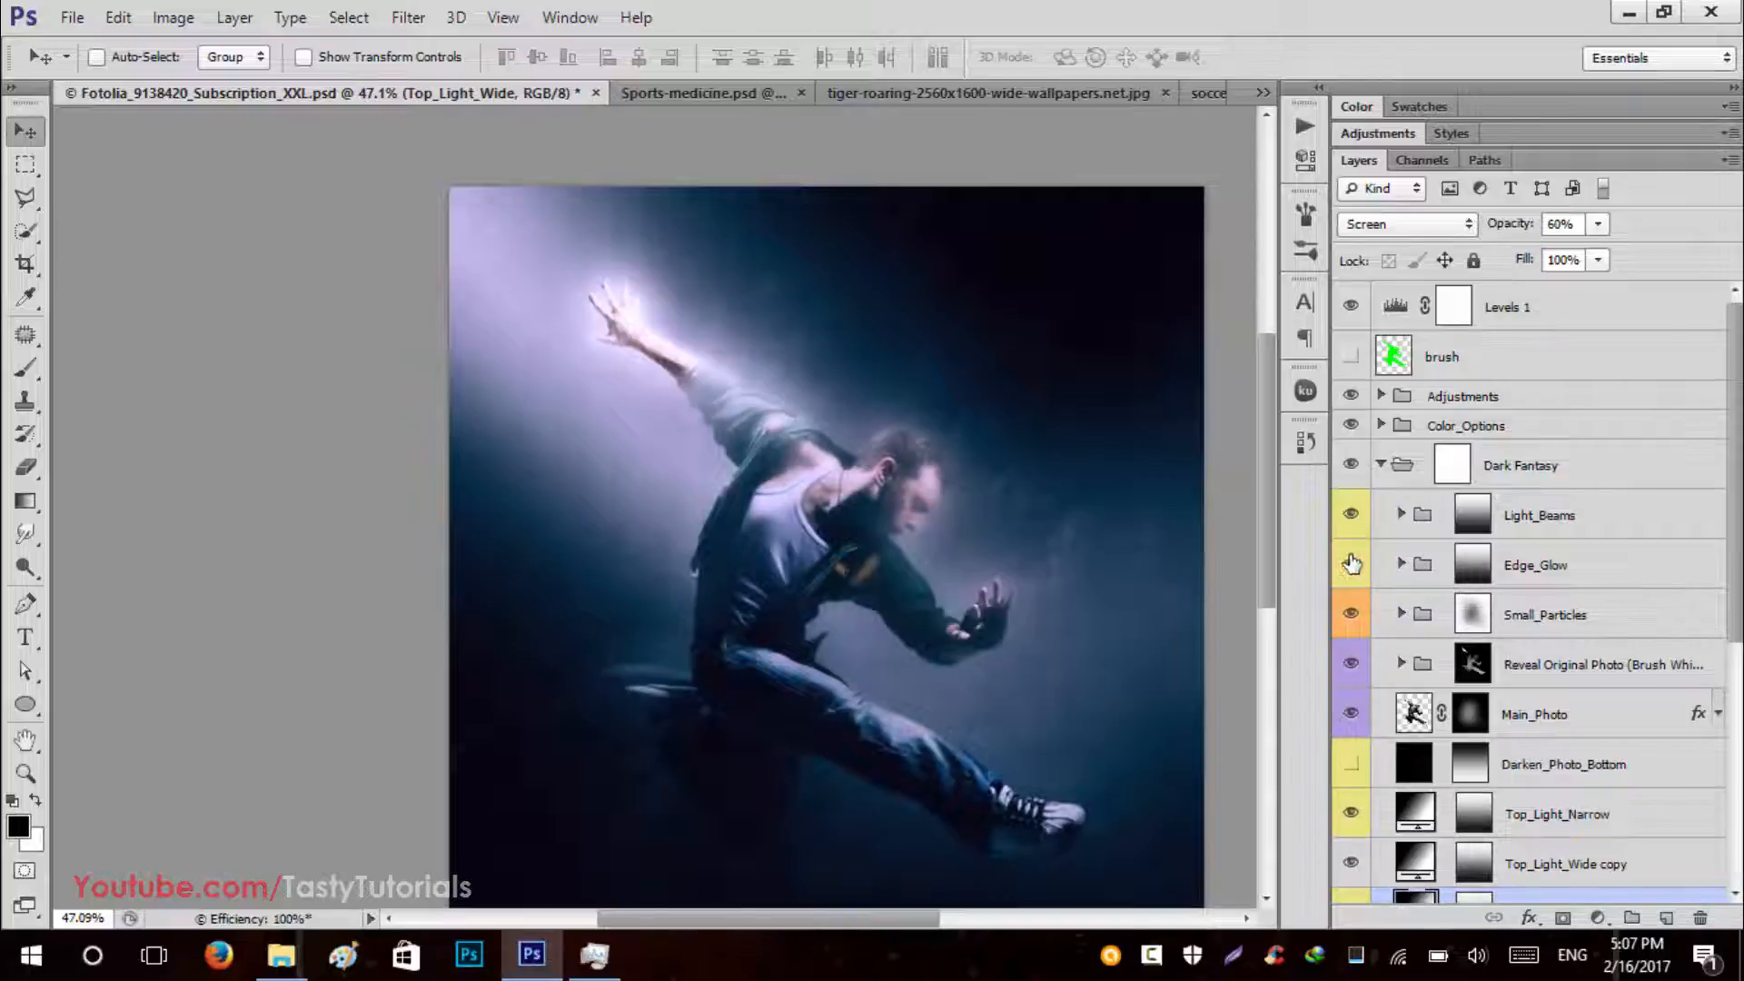
pyautogui.click(1585, 622)
pyautogui.click(1342, 616)
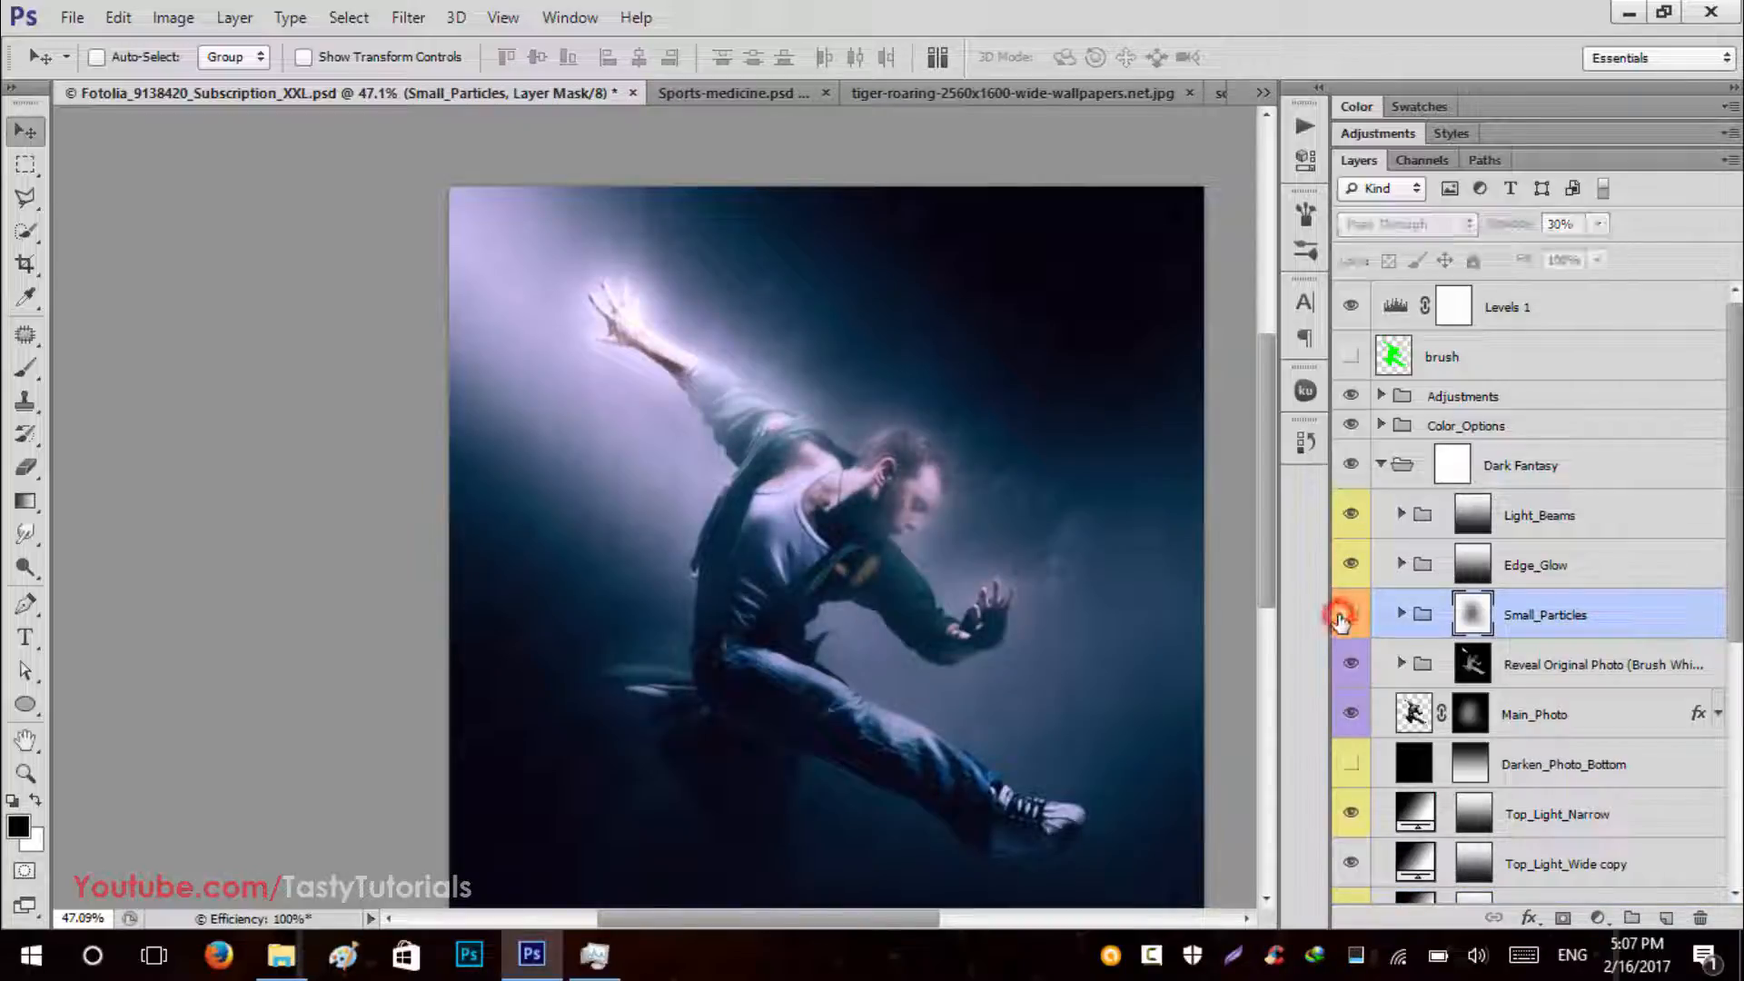
pyautogui.click(1350, 615)
# Compare the image with and without the Reveal Original Photo group and the Main_Photo layer.
pyautogui.click(1571, 674)
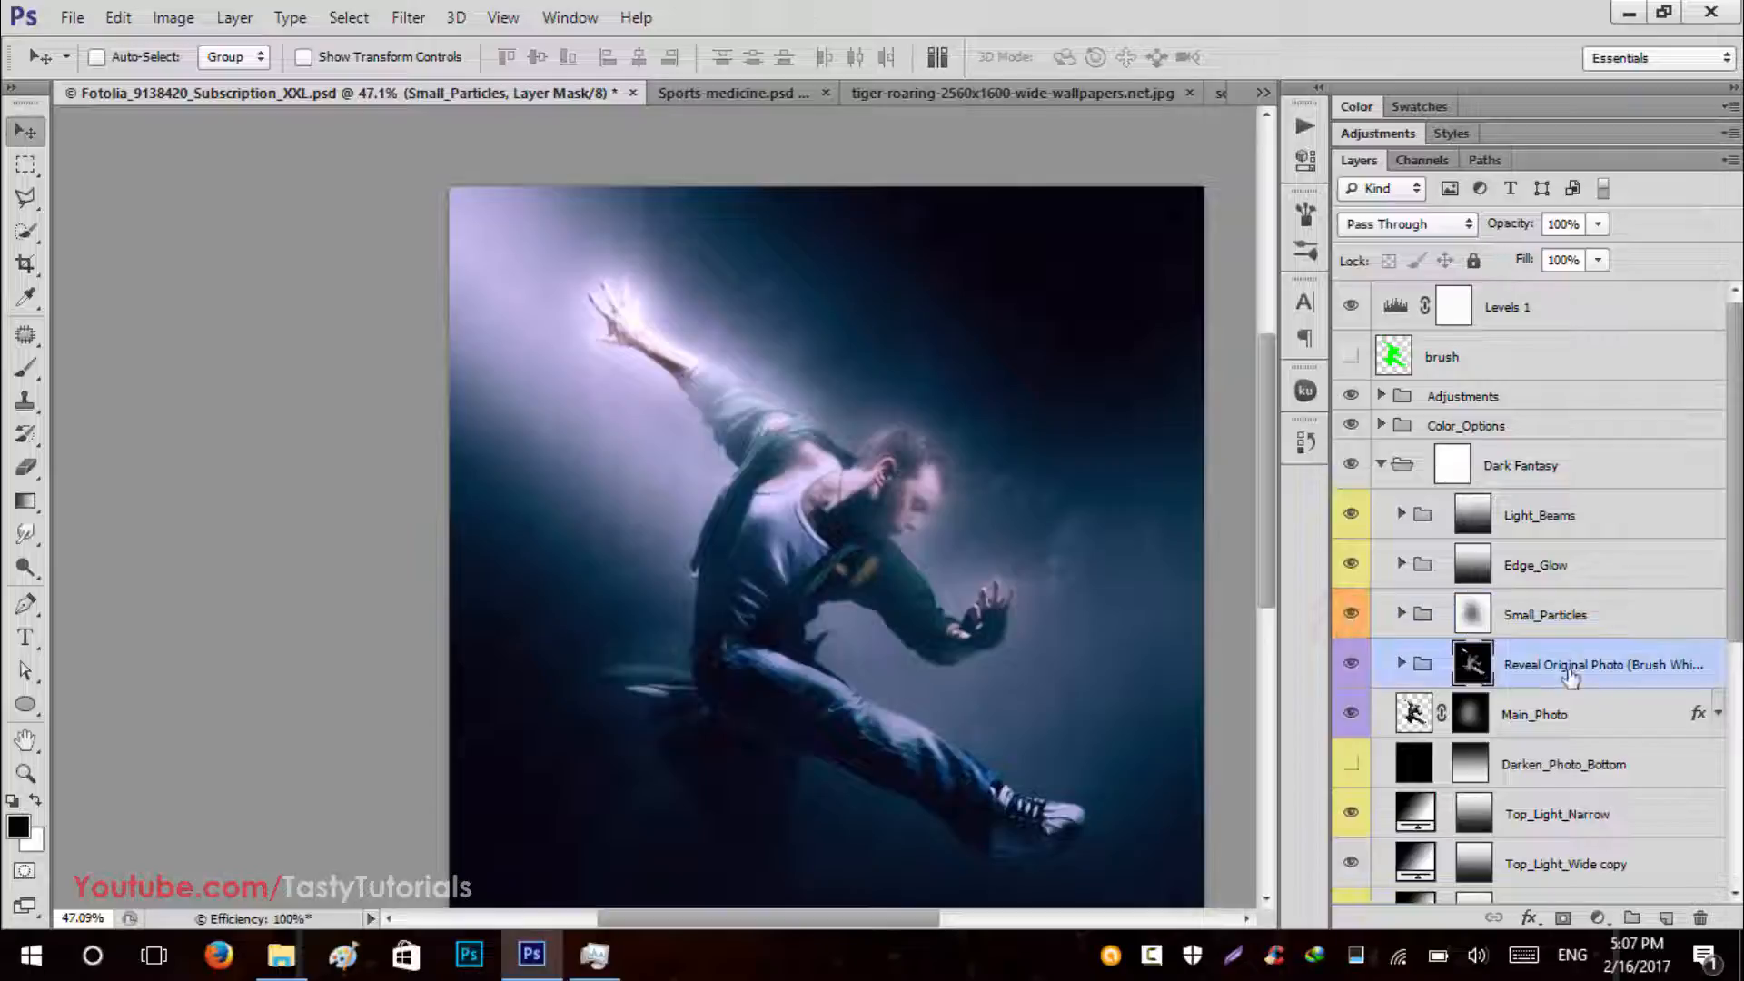
pyautogui.click(1343, 666)
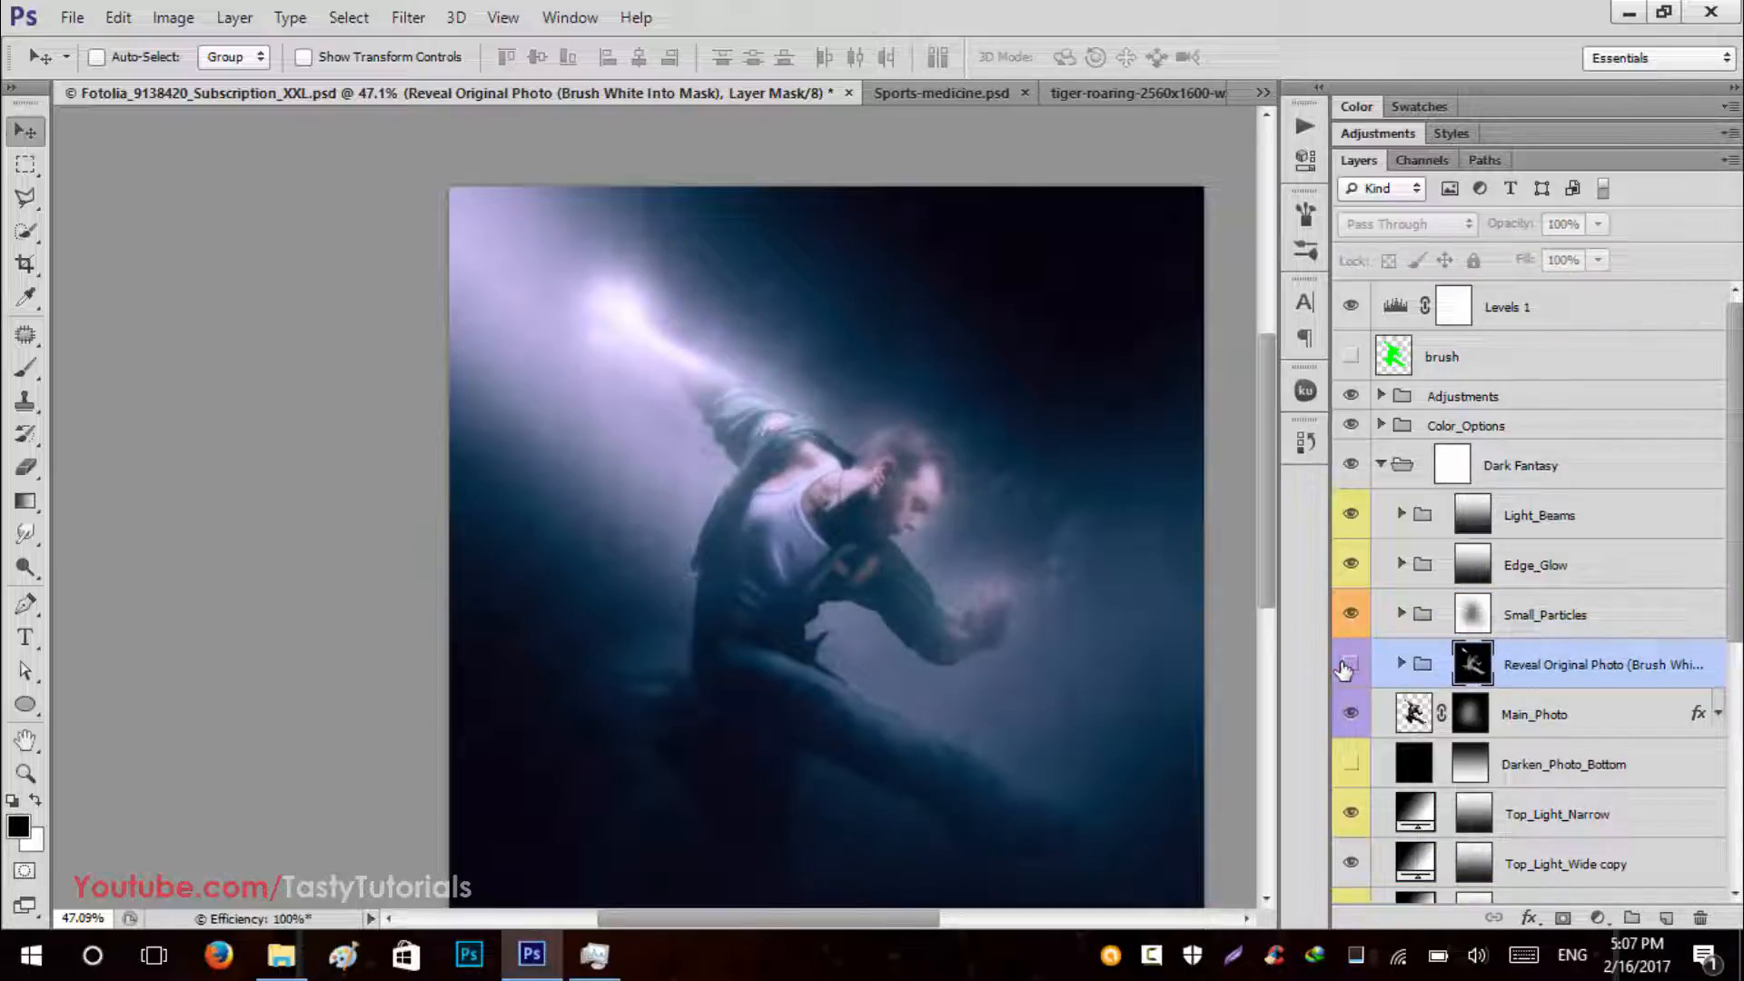
pyautogui.click(1349, 664)
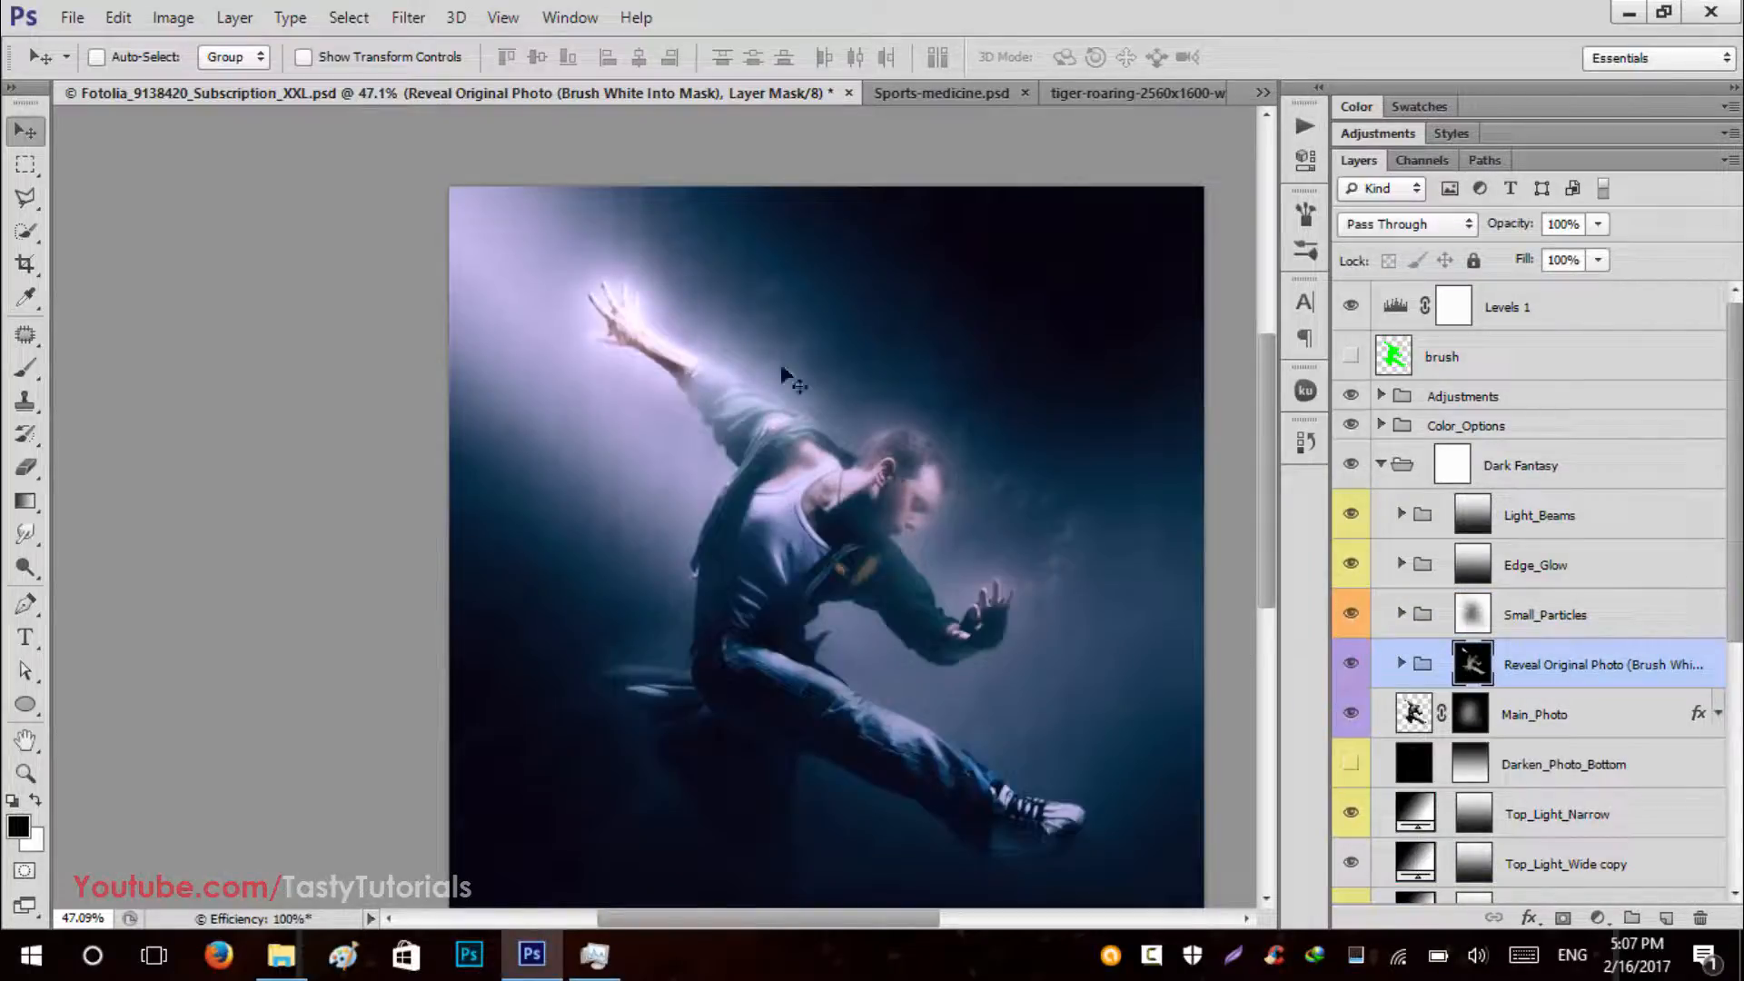
pyautogui.scroll(-3, 1632, 686)
pyautogui.click(1507, 565)
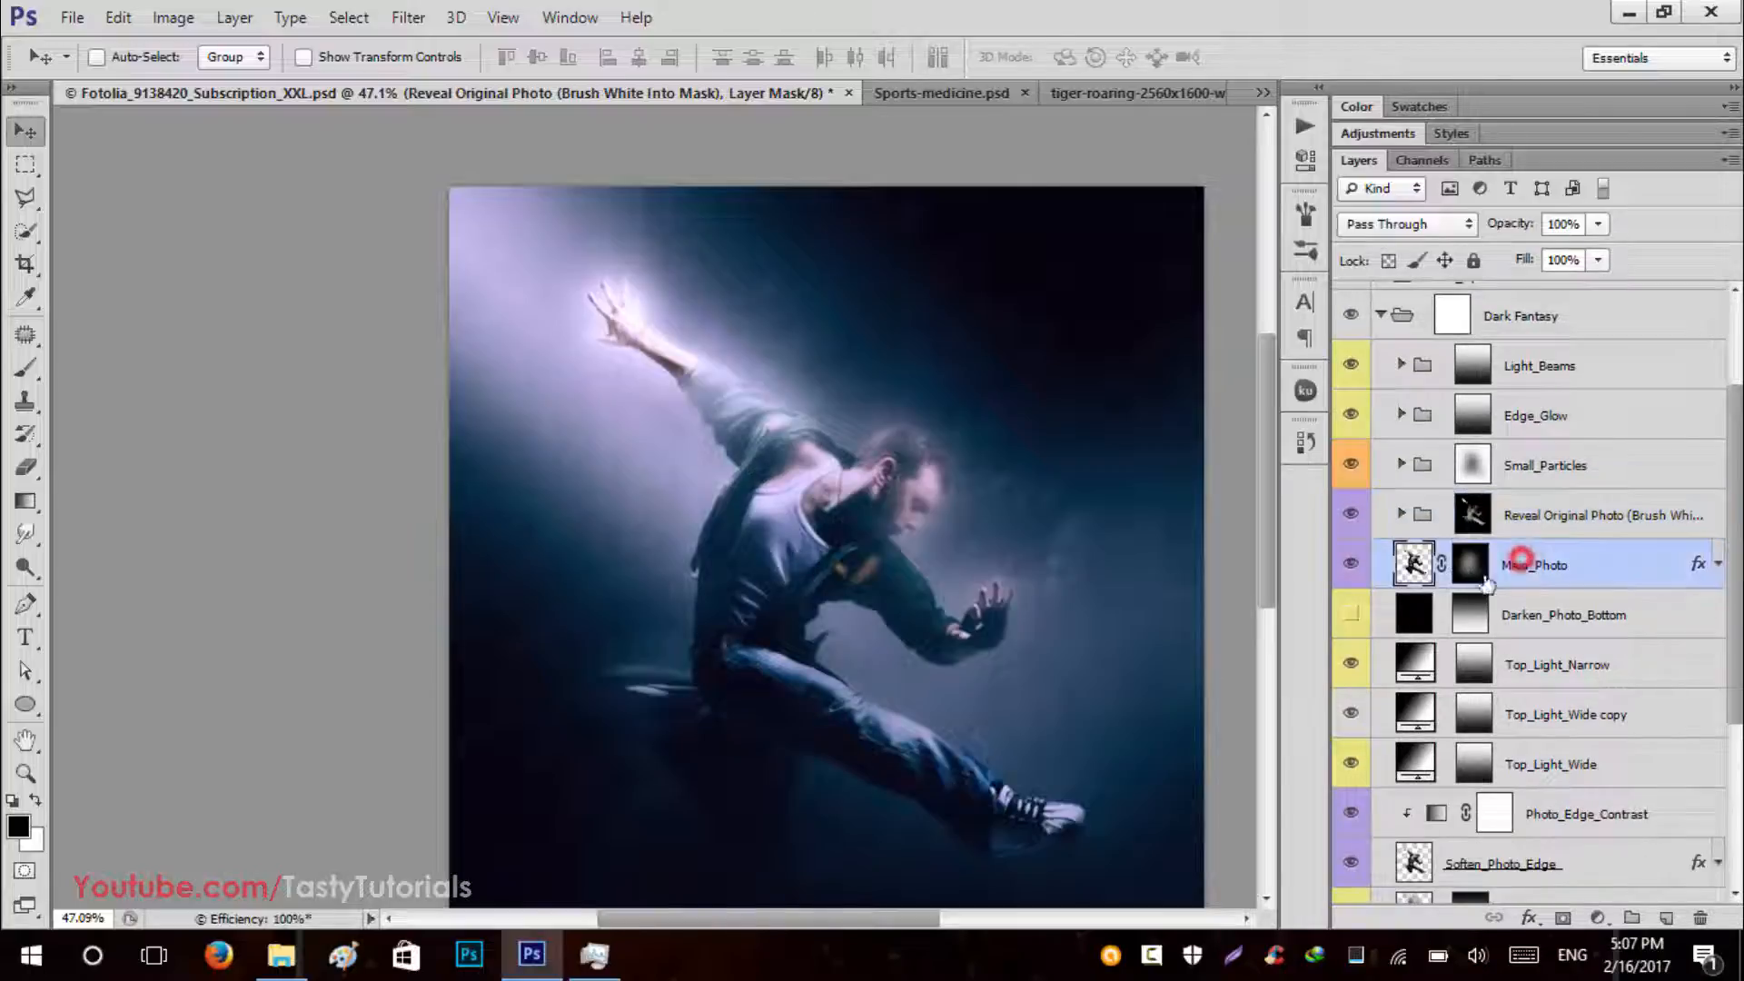
pyautogui.click(1352, 564)
pyautogui.click(1351, 565)
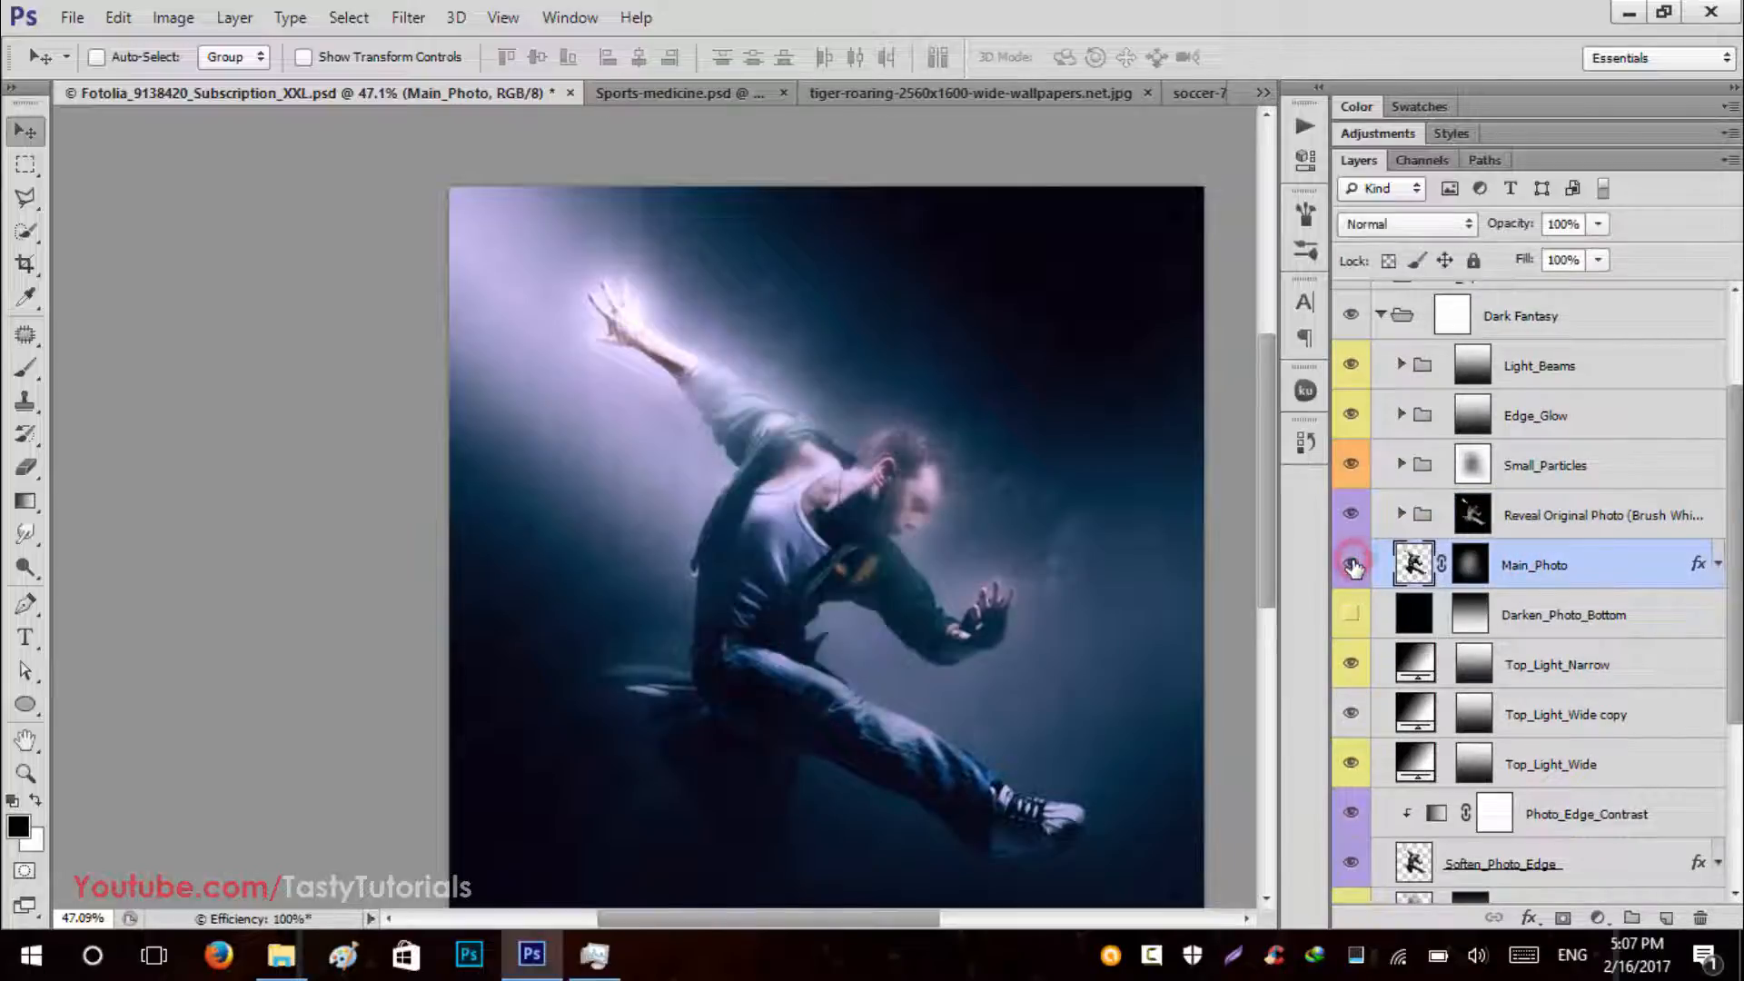
# Preview the Darken_Photo_Bottom layer on the whole image and hide it again.
pyautogui.click(1351, 615)
pyautogui.scroll(-1, 862, 604)
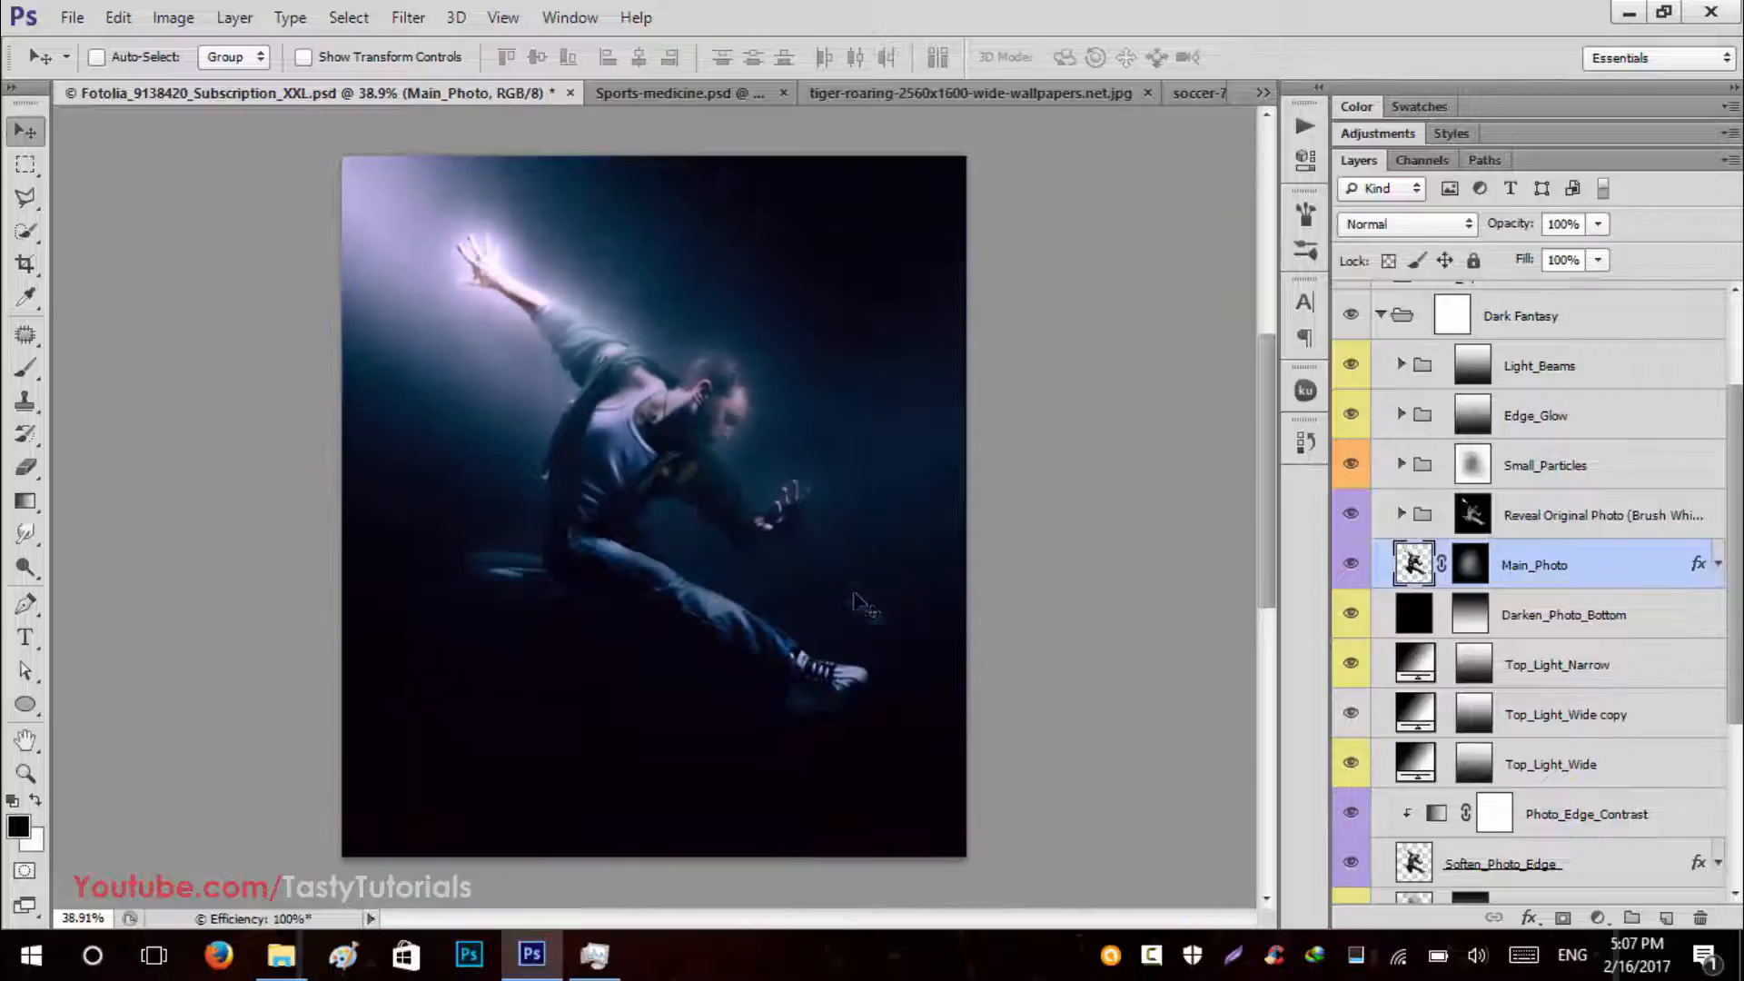
pyautogui.click(1359, 615)
pyautogui.click(1354, 615)
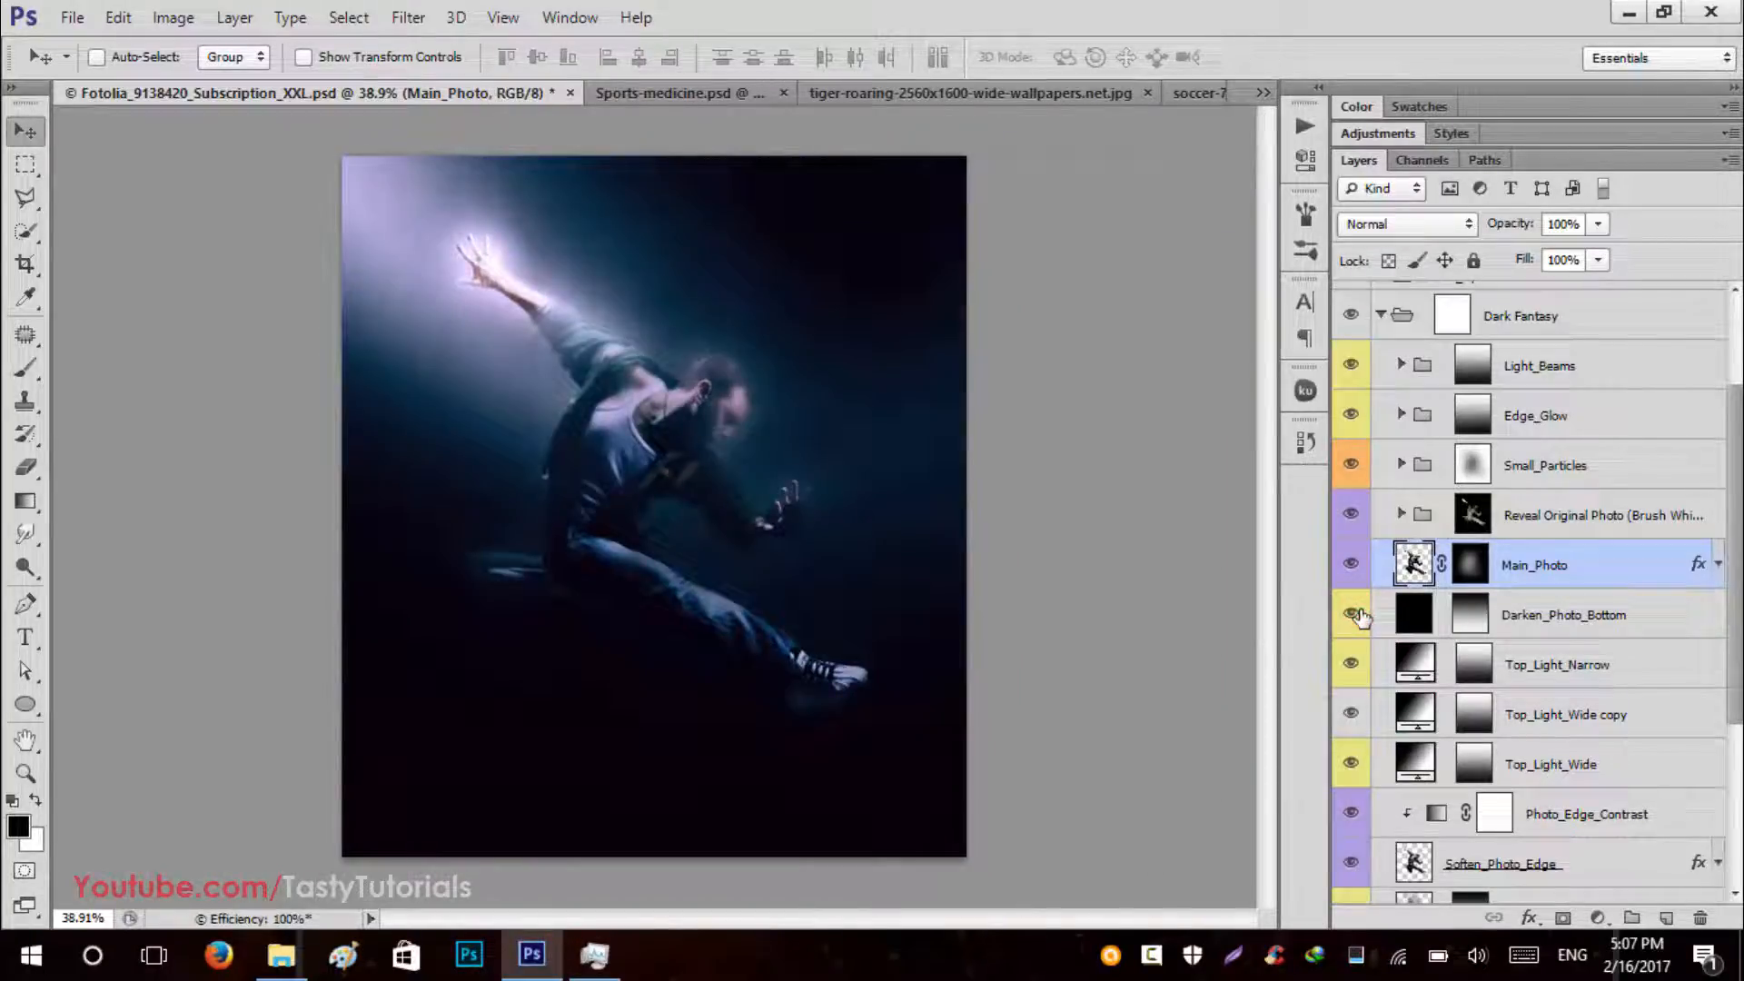
pyautogui.click(1354, 615)
# Compare the lighting with and without each of Top_Light_Narrow, Top_Light_Wide copy and Top_Light_Wide.
pyautogui.click(1349, 666)
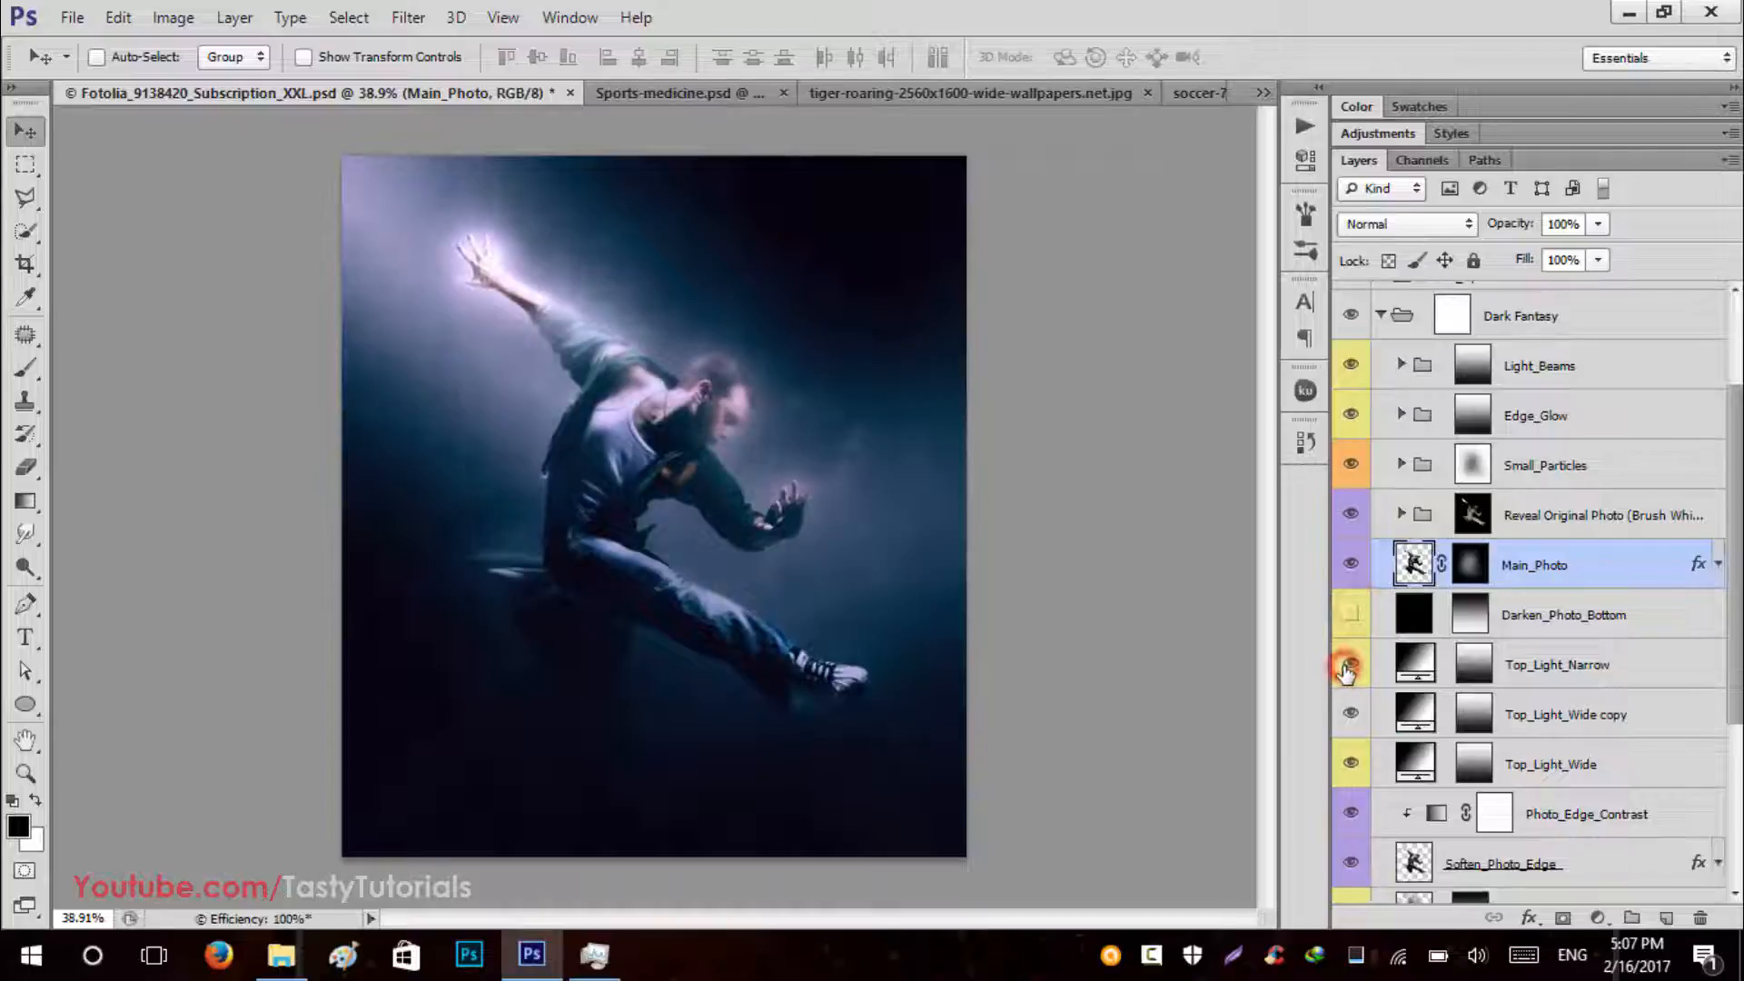
pyautogui.click(1348, 668)
pyautogui.click(1348, 667)
pyautogui.click(1347, 710)
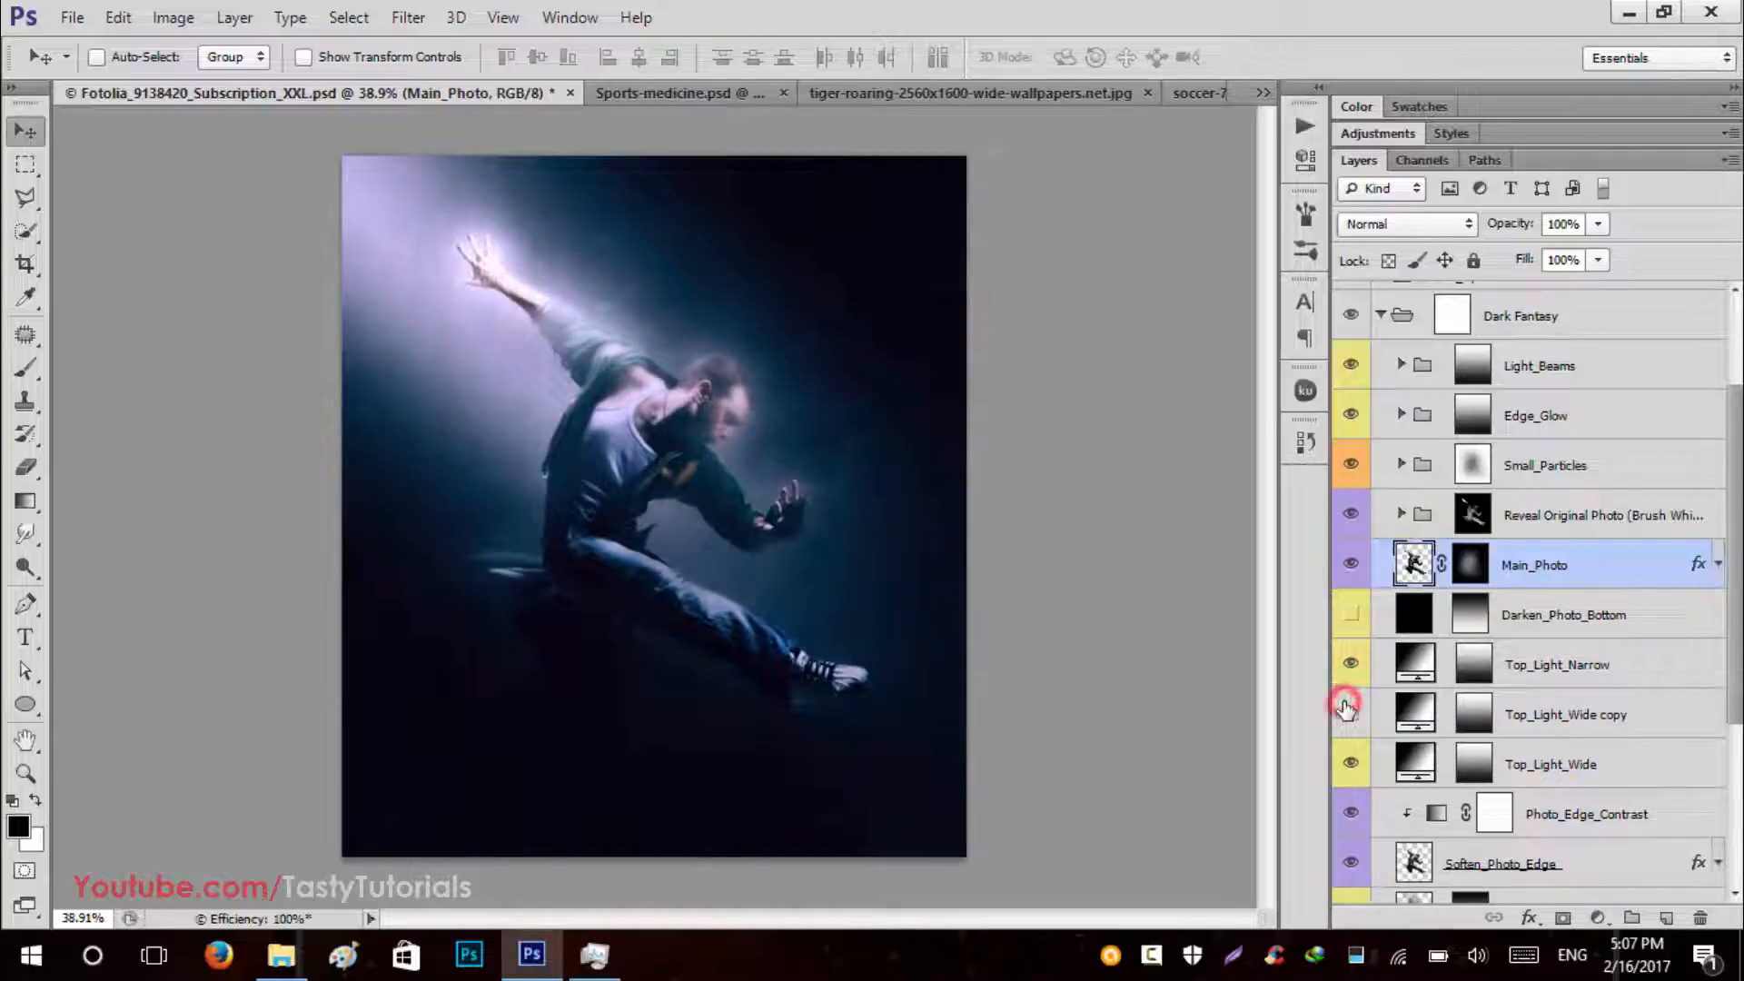
pyautogui.click(1348, 709)
pyautogui.click(1351, 764)
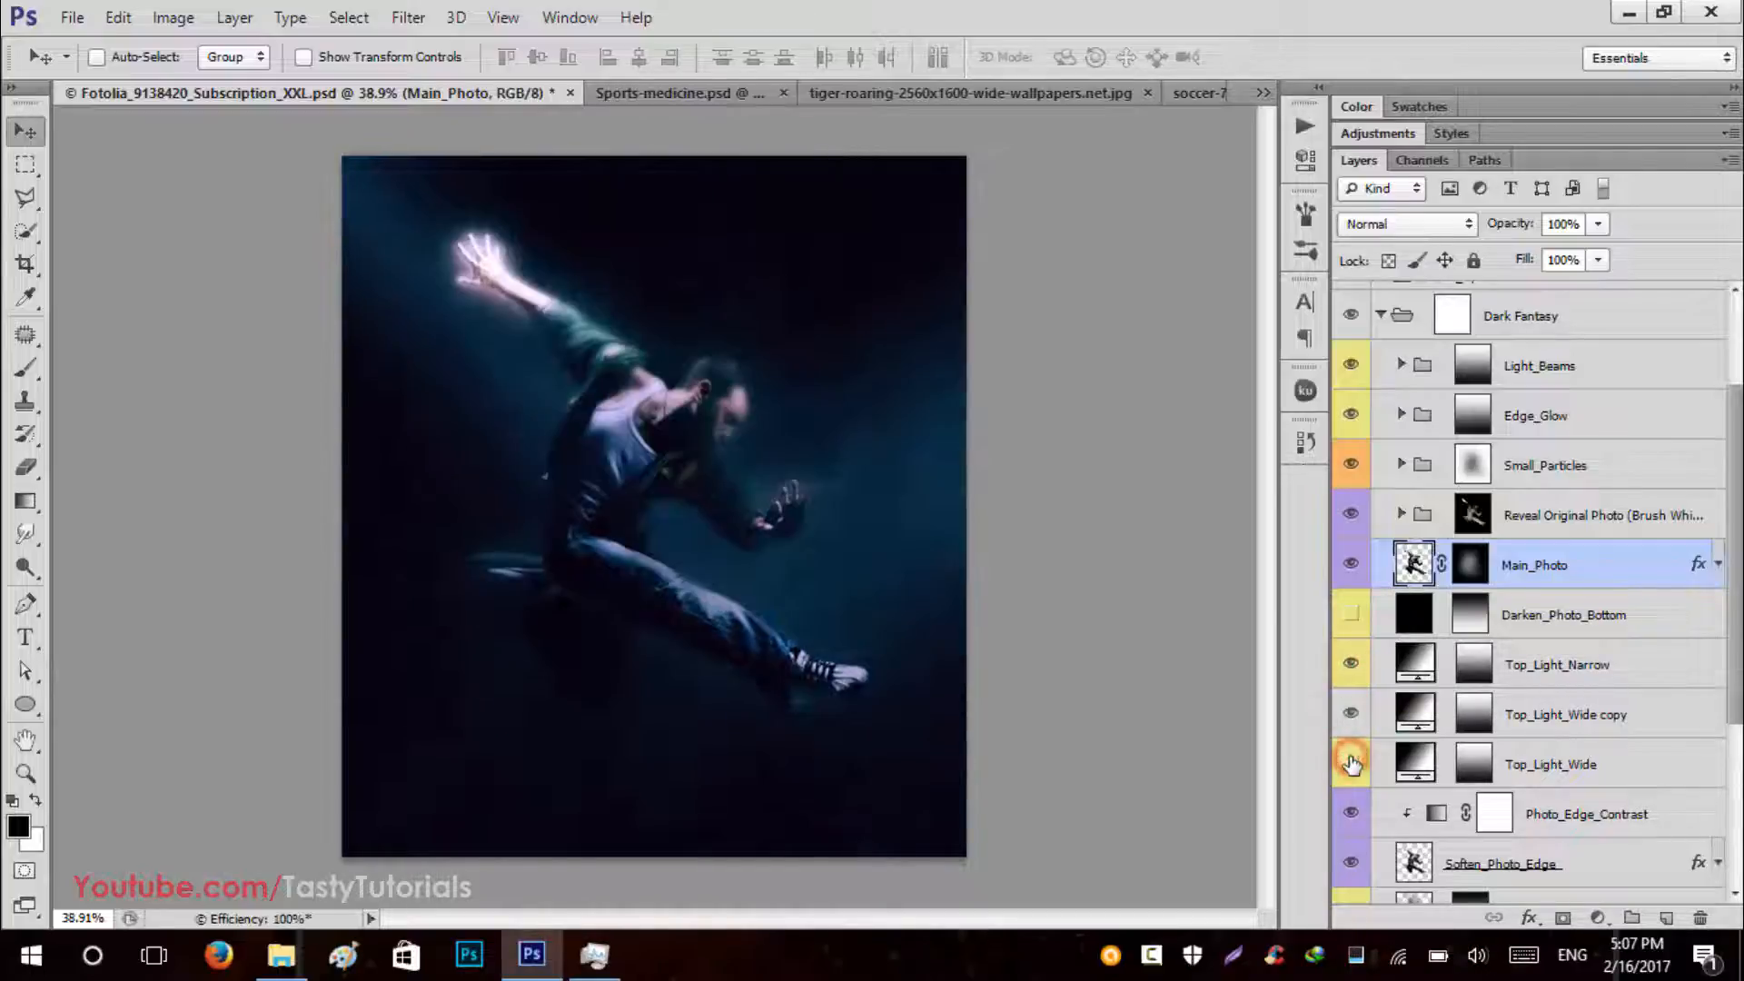
pyautogui.click(1351, 764)
# Compare the dancer's edges with and without the Soften_Photo_Edge layer.
pyautogui.scroll(-3, 1352, 765)
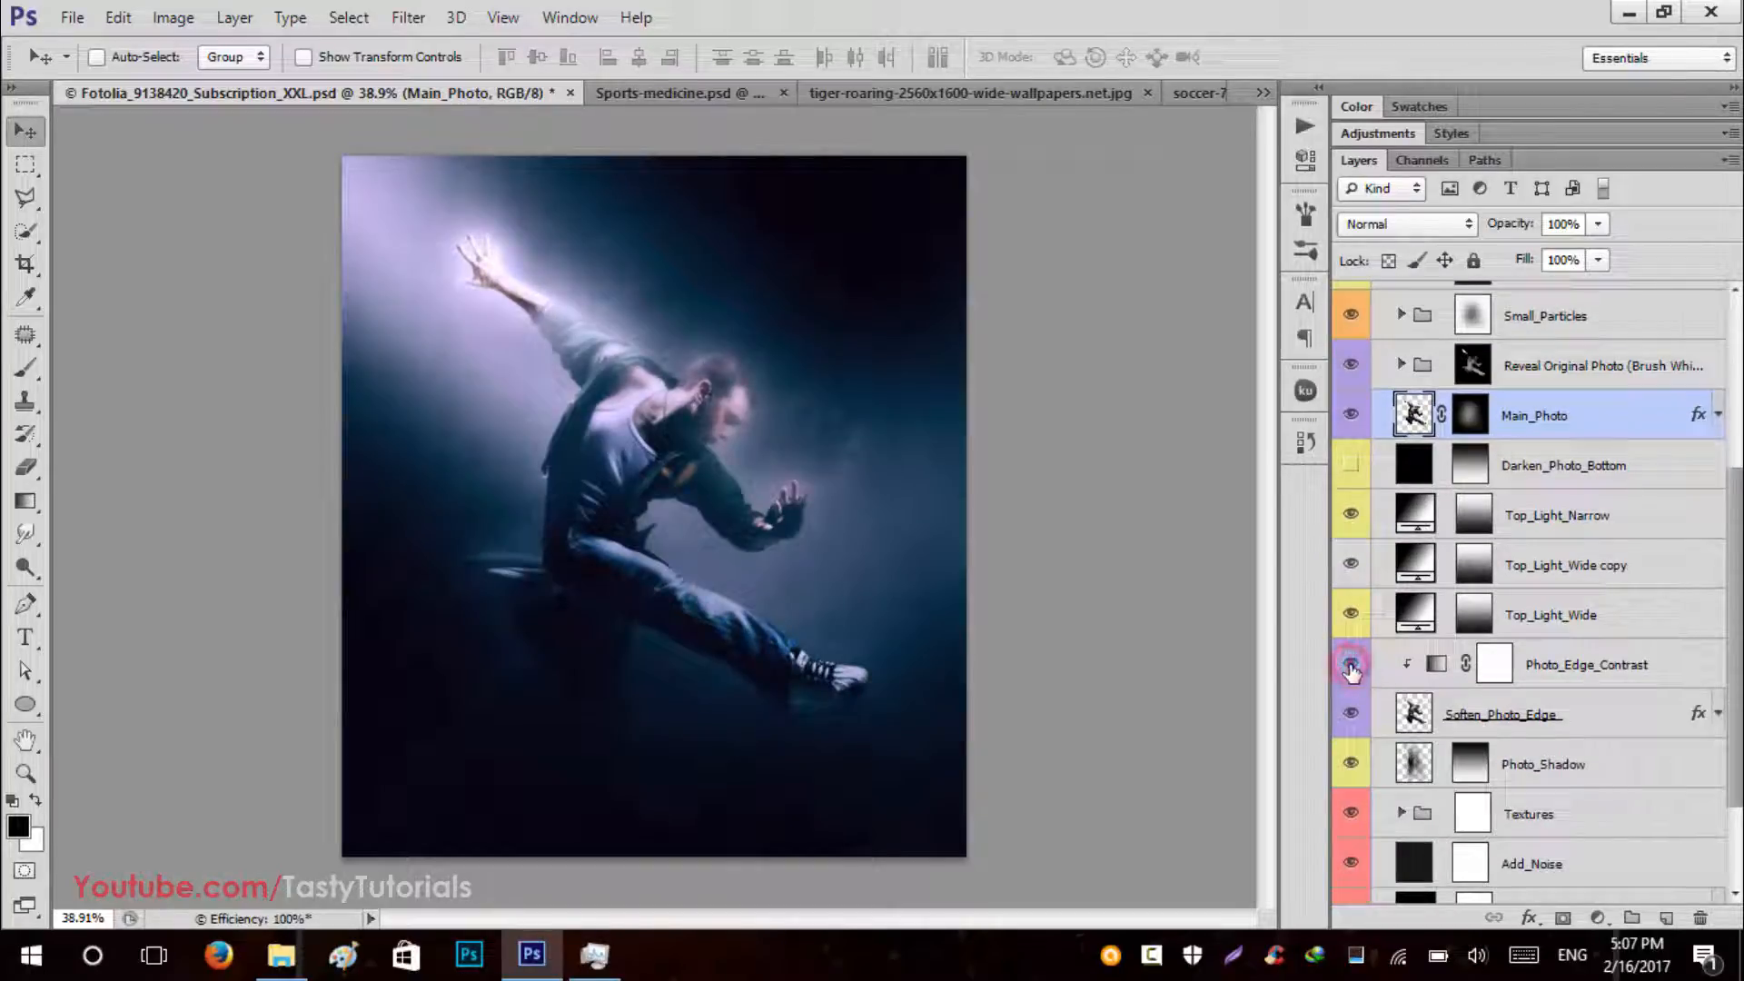
pyautogui.scroll(-2, 1354, 672)
pyautogui.click(1365, 623)
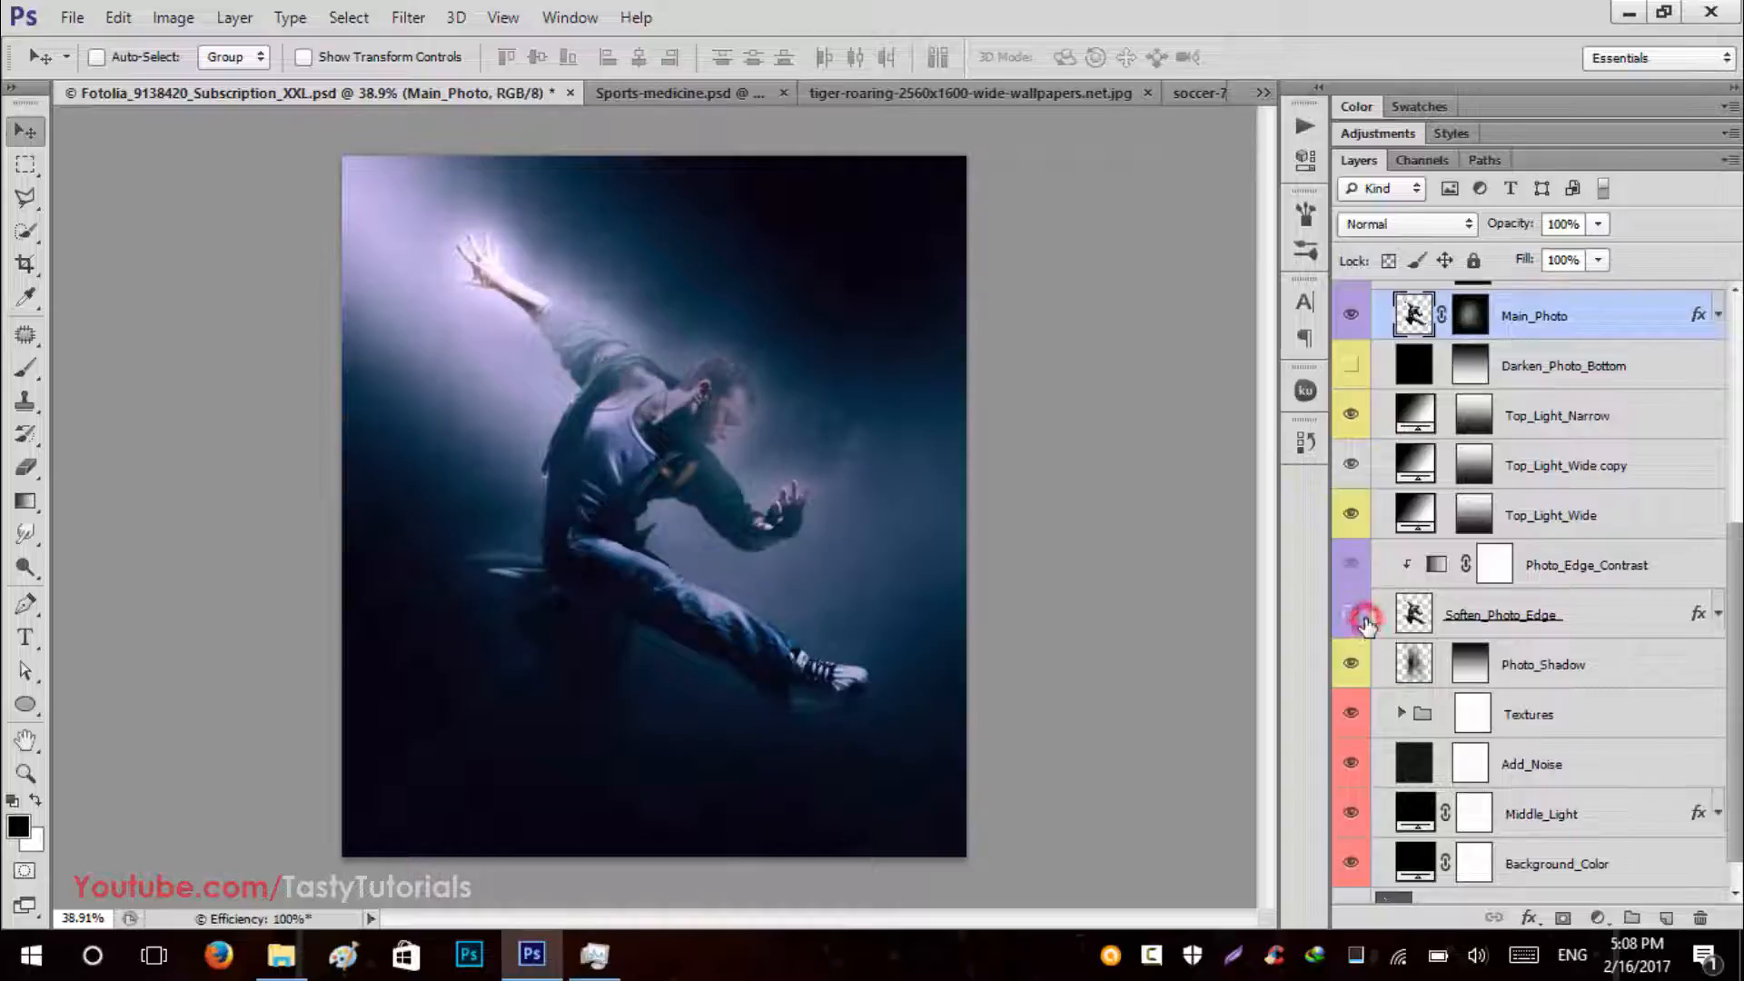
pyautogui.click(1366, 624)
# Select the Textures group and compare the background with and without it.
pyautogui.scroll(-1, 1444, 699)
pyautogui.click(1492, 690)
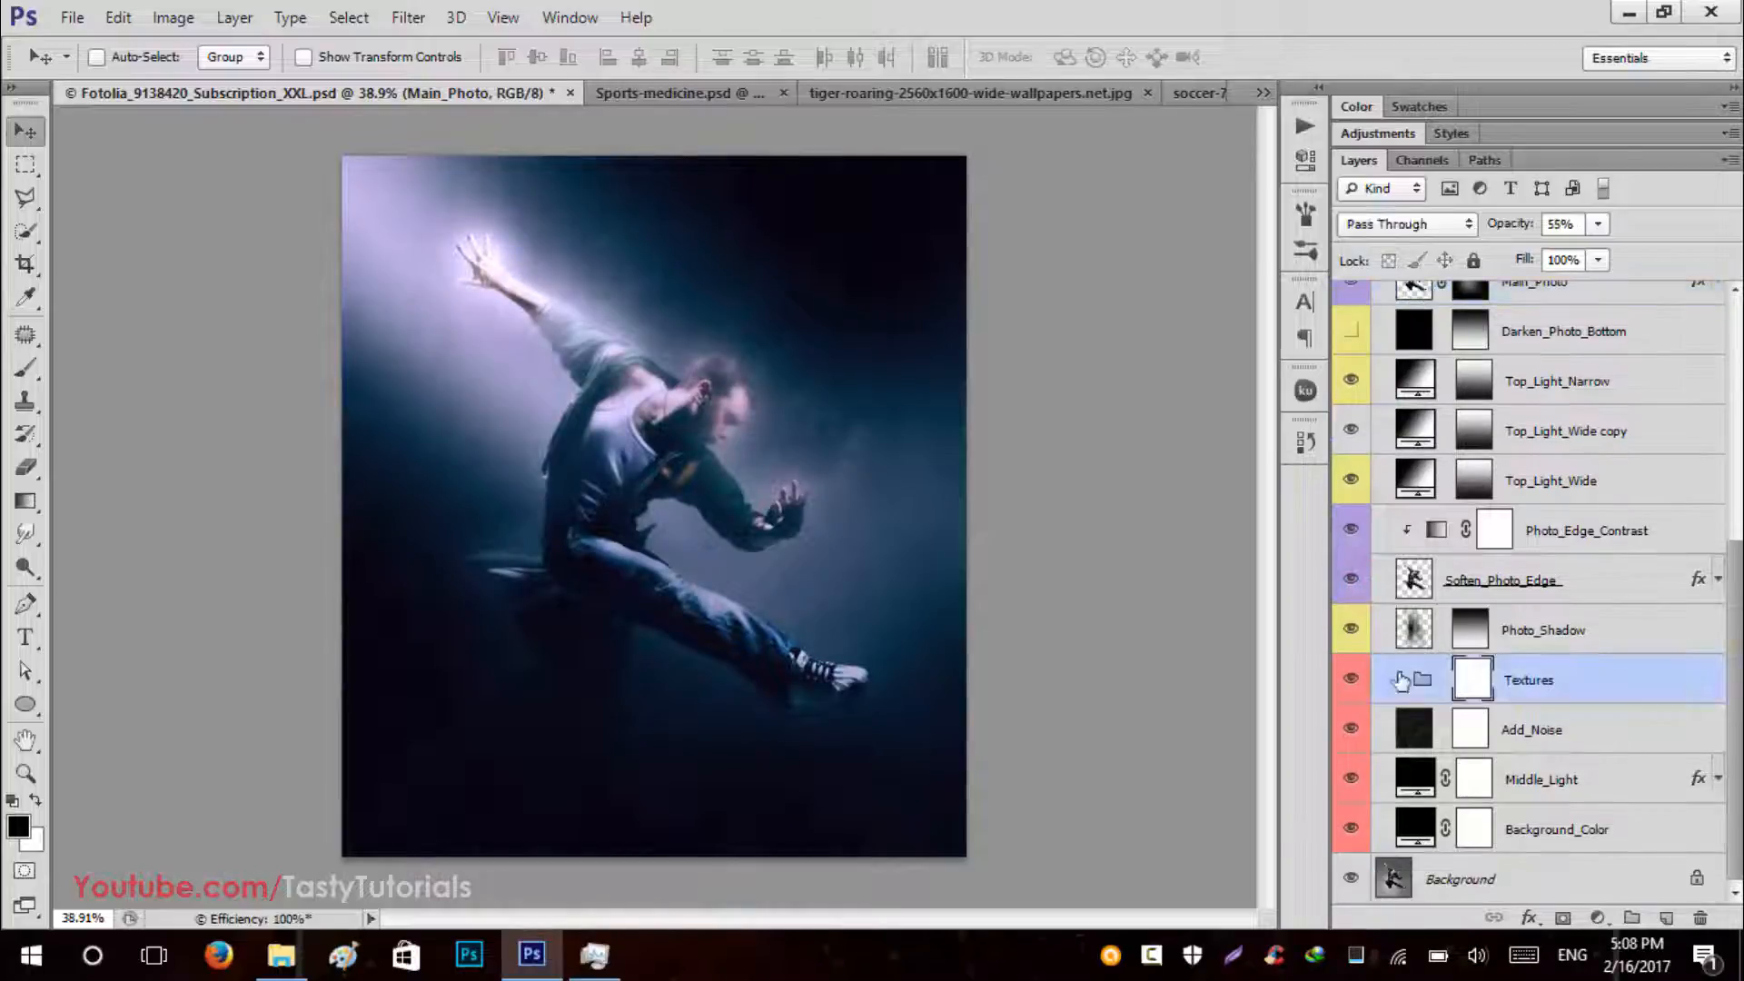
pyautogui.click(1353, 678)
pyautogui.click(1352, 679)
pyautogui.click(1353, 678)
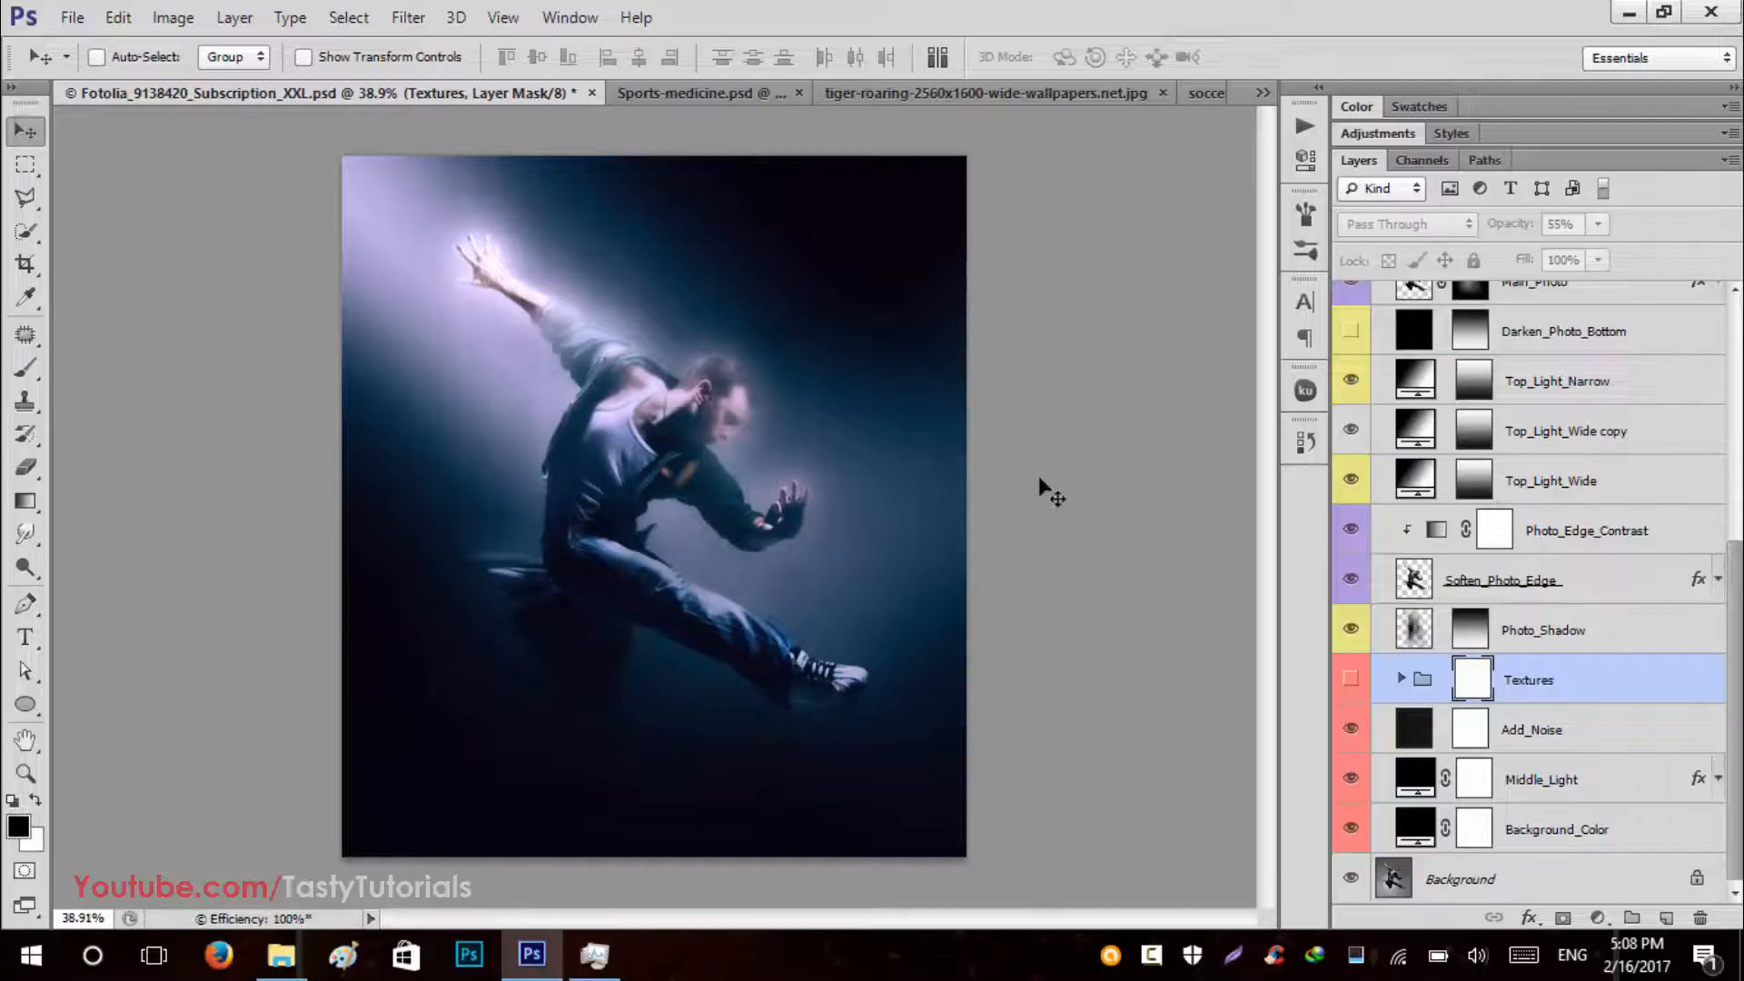
pyautogui.click(1353, 680)
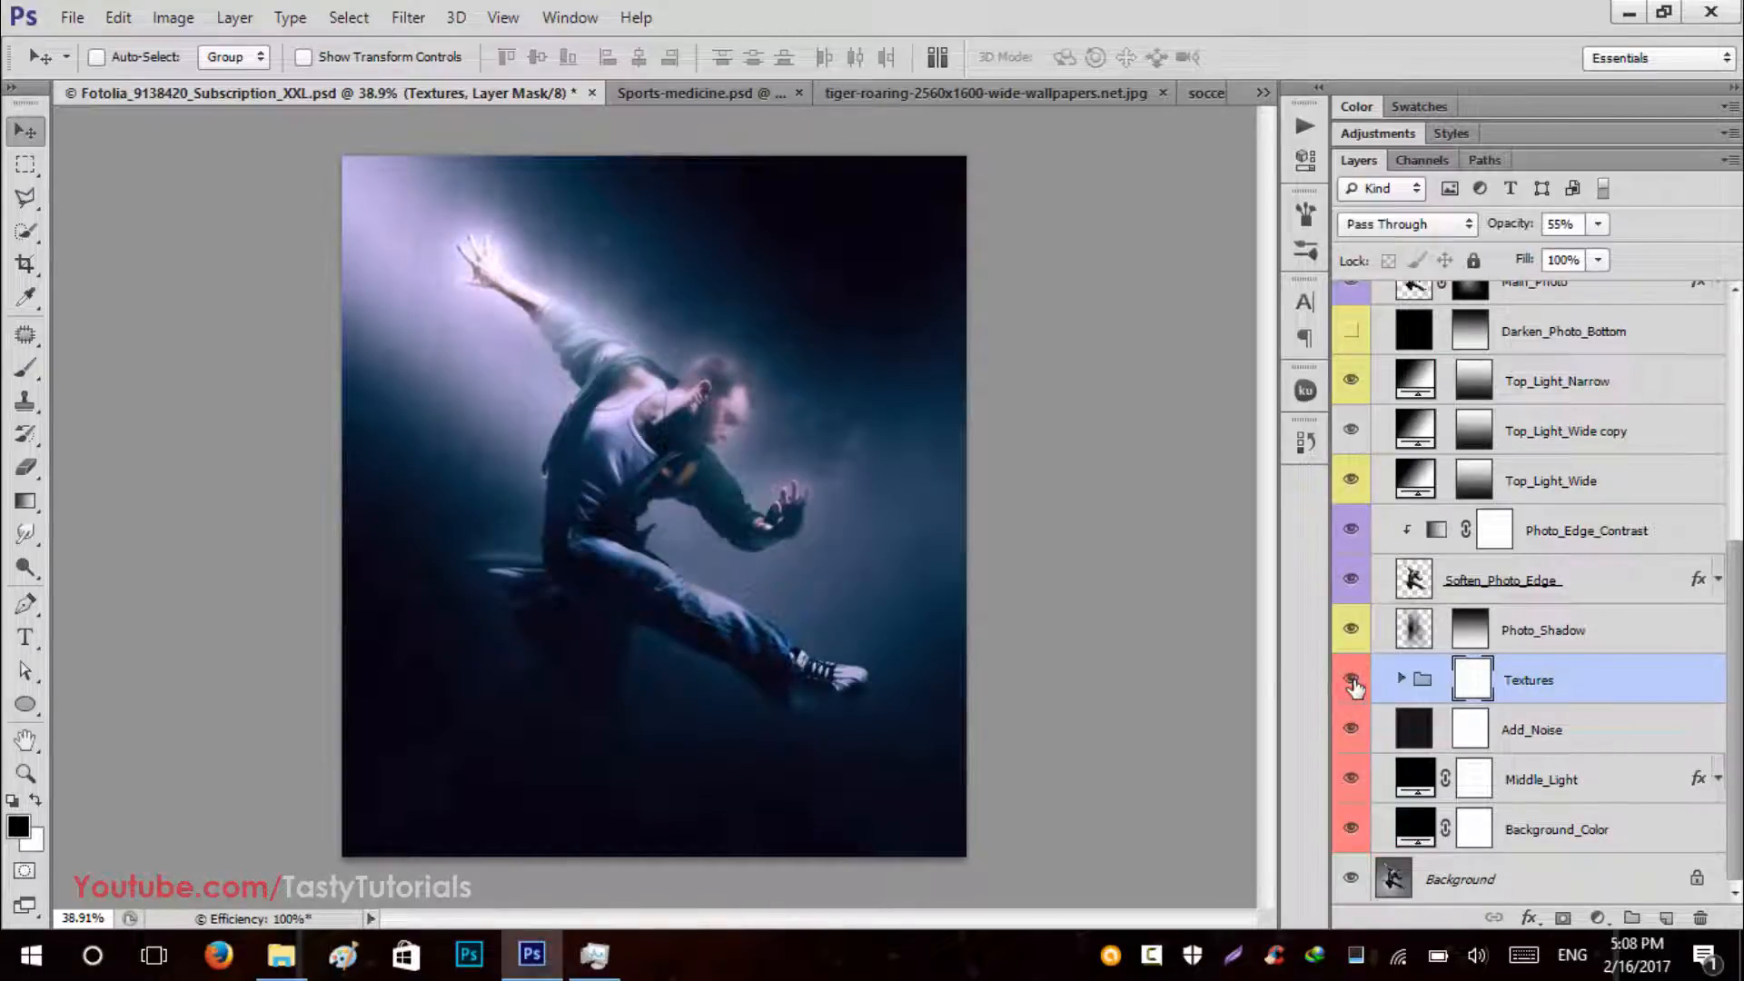
# Compare the whole image with and without the Textures group and the Add_Noise layer.
pyautogui.click(1353, 682)
pyautogui.click(1352, 681)
pyautogui.click(1514, 730)
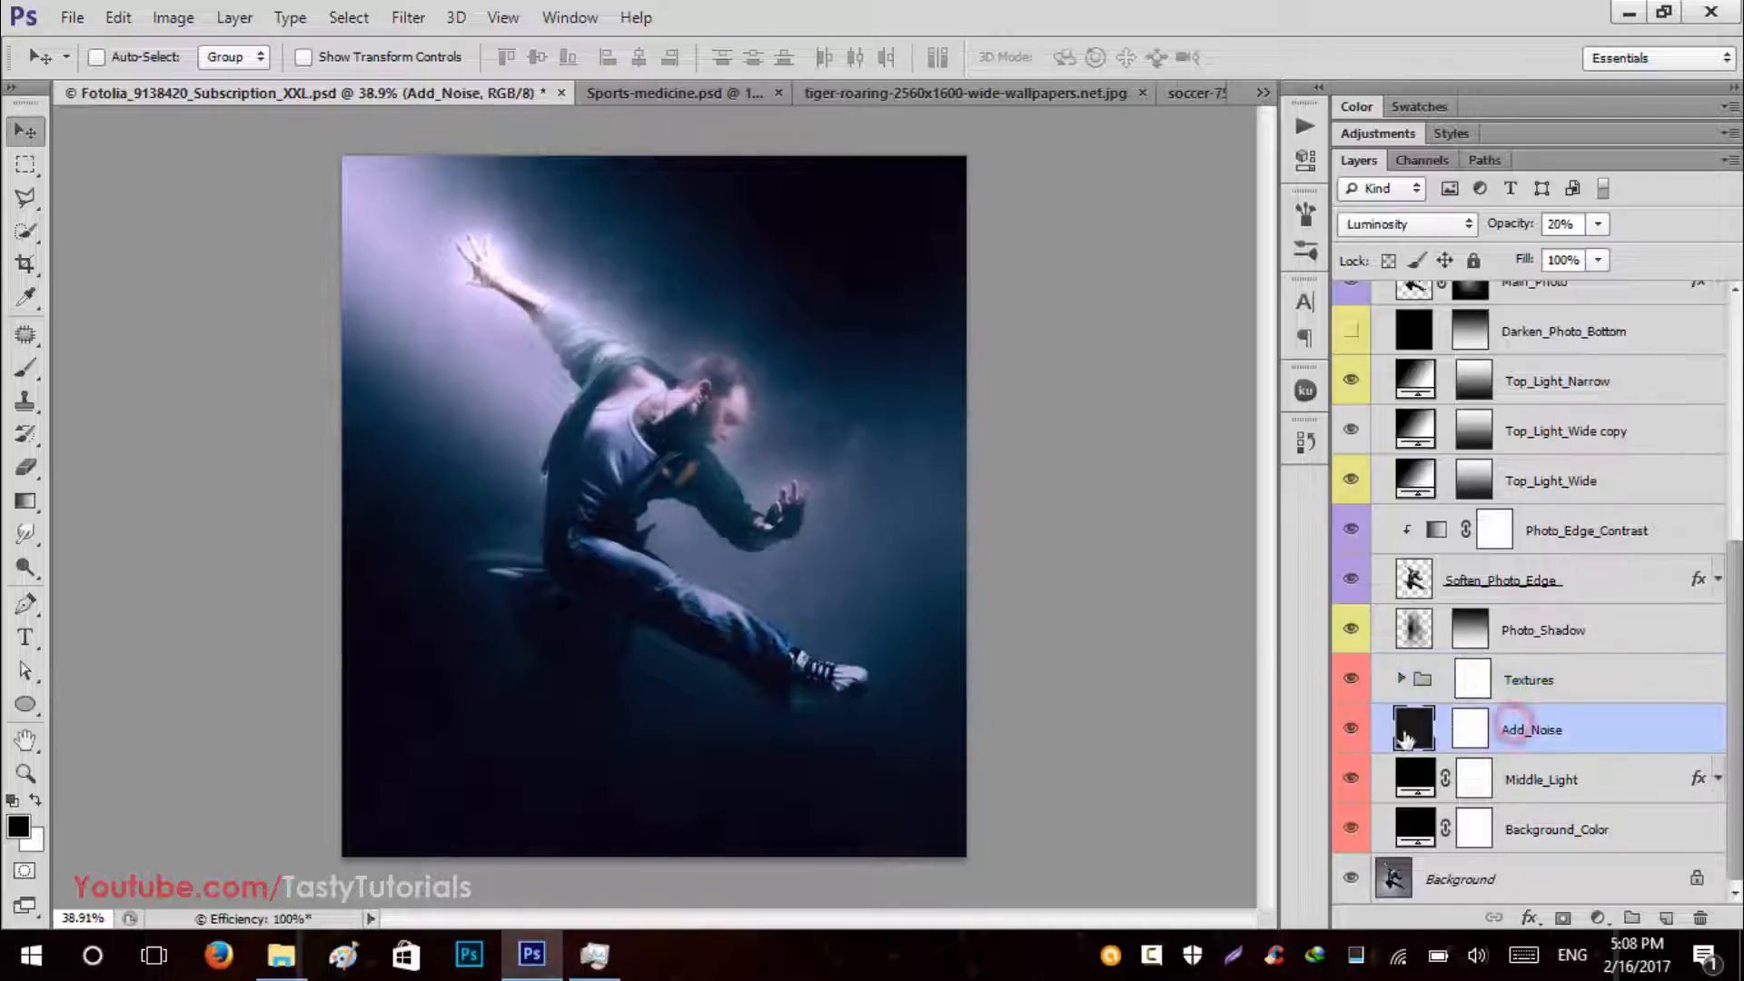
pyautogui.click(1349, 729)
pyautogui.click(1346, 731)
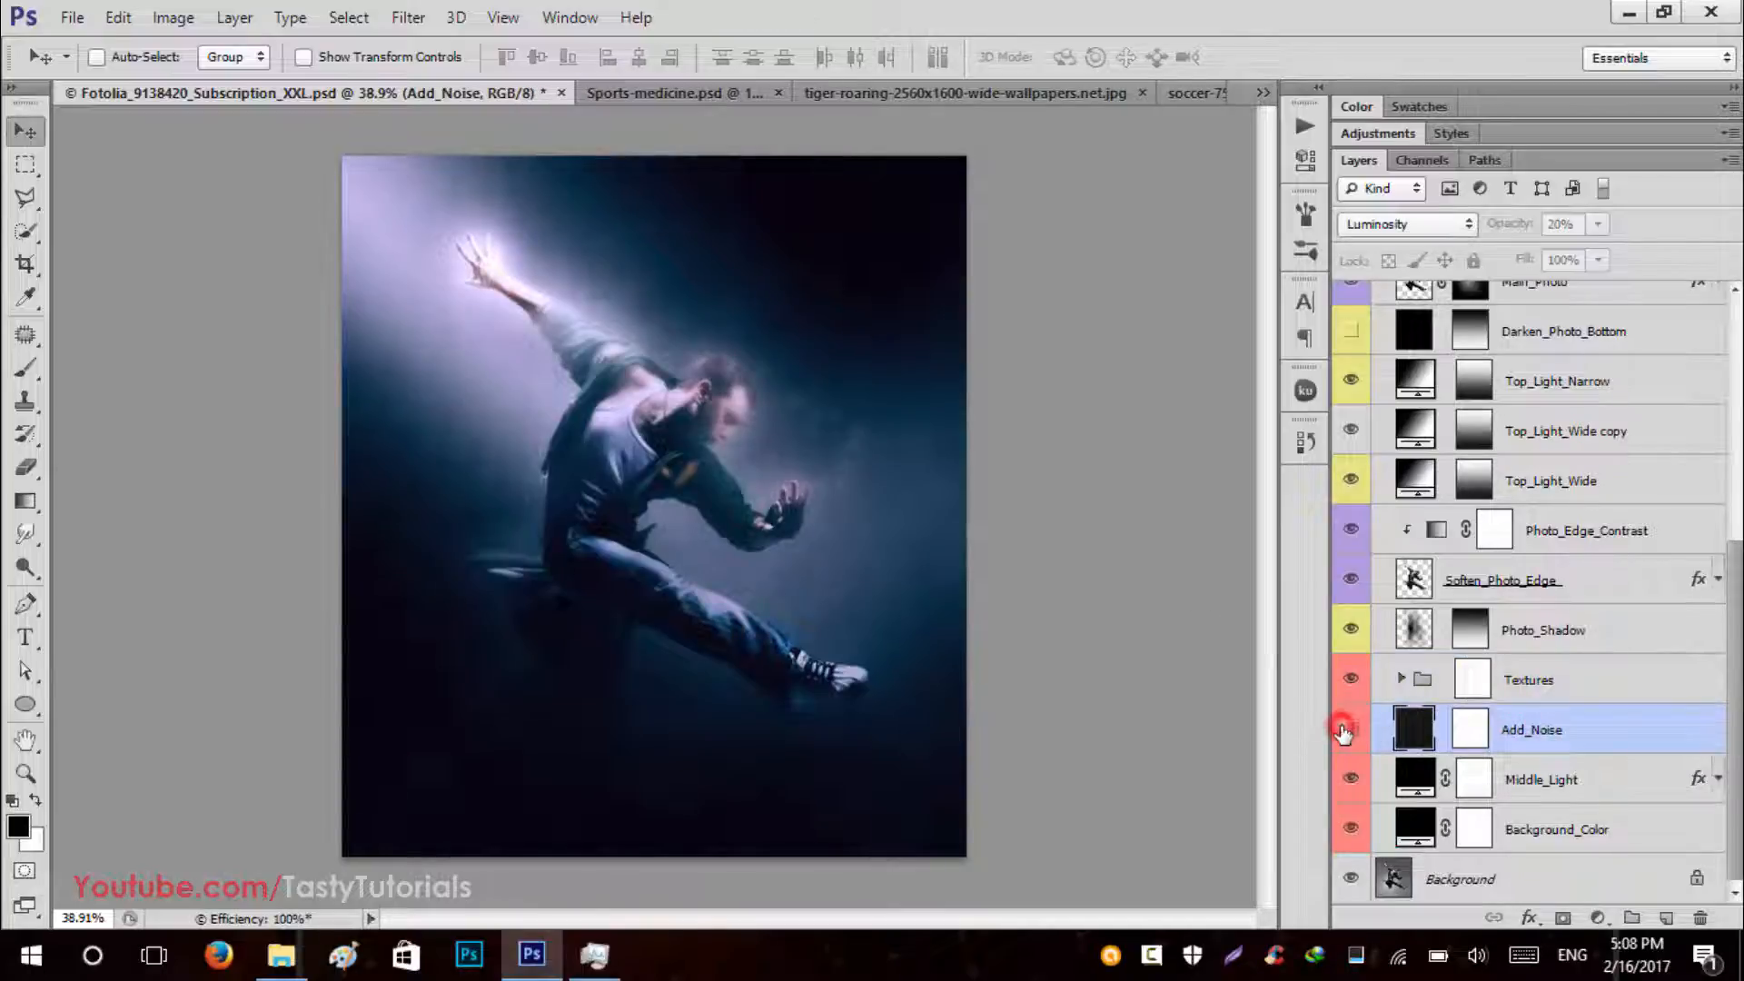
# Examine the Add_Noise layer's effect close up around the dancer's head by comparing the image with and without it.
pyautogui.scroll(2, 806, 294)
pyautogui.scroll(4, 807, 296)
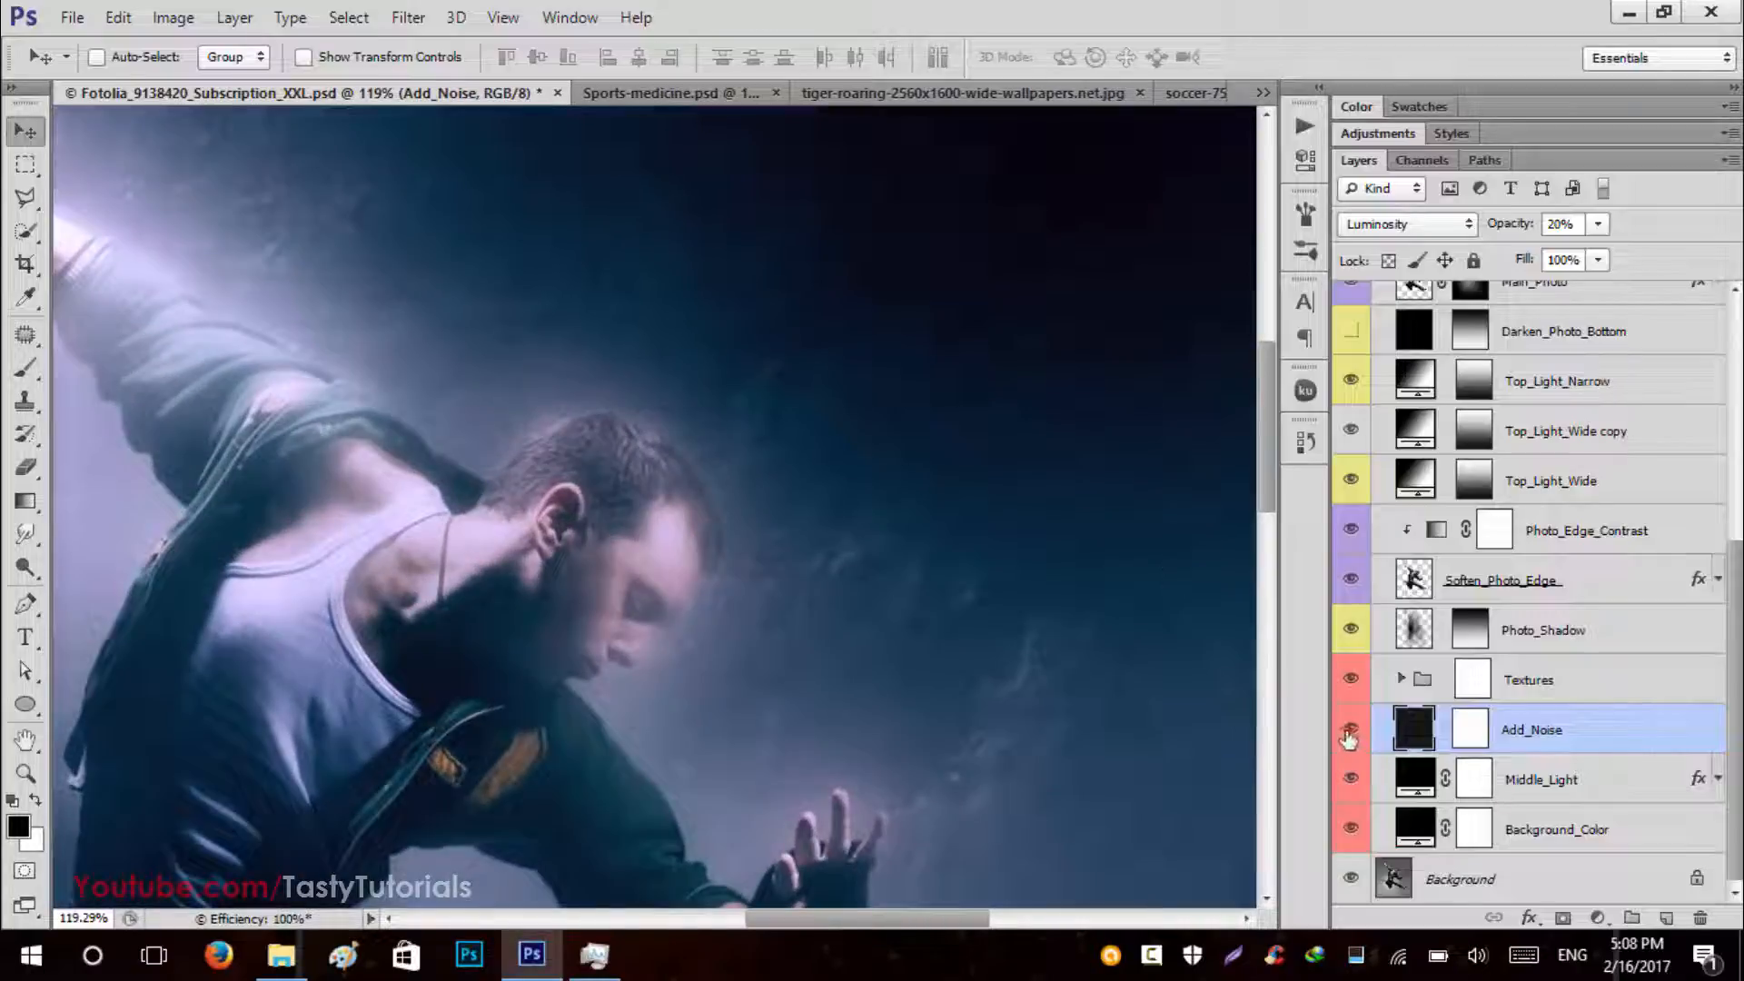
pyautogui.click(1349, 732)
pyautogui.scroll(-1, 761, 392)
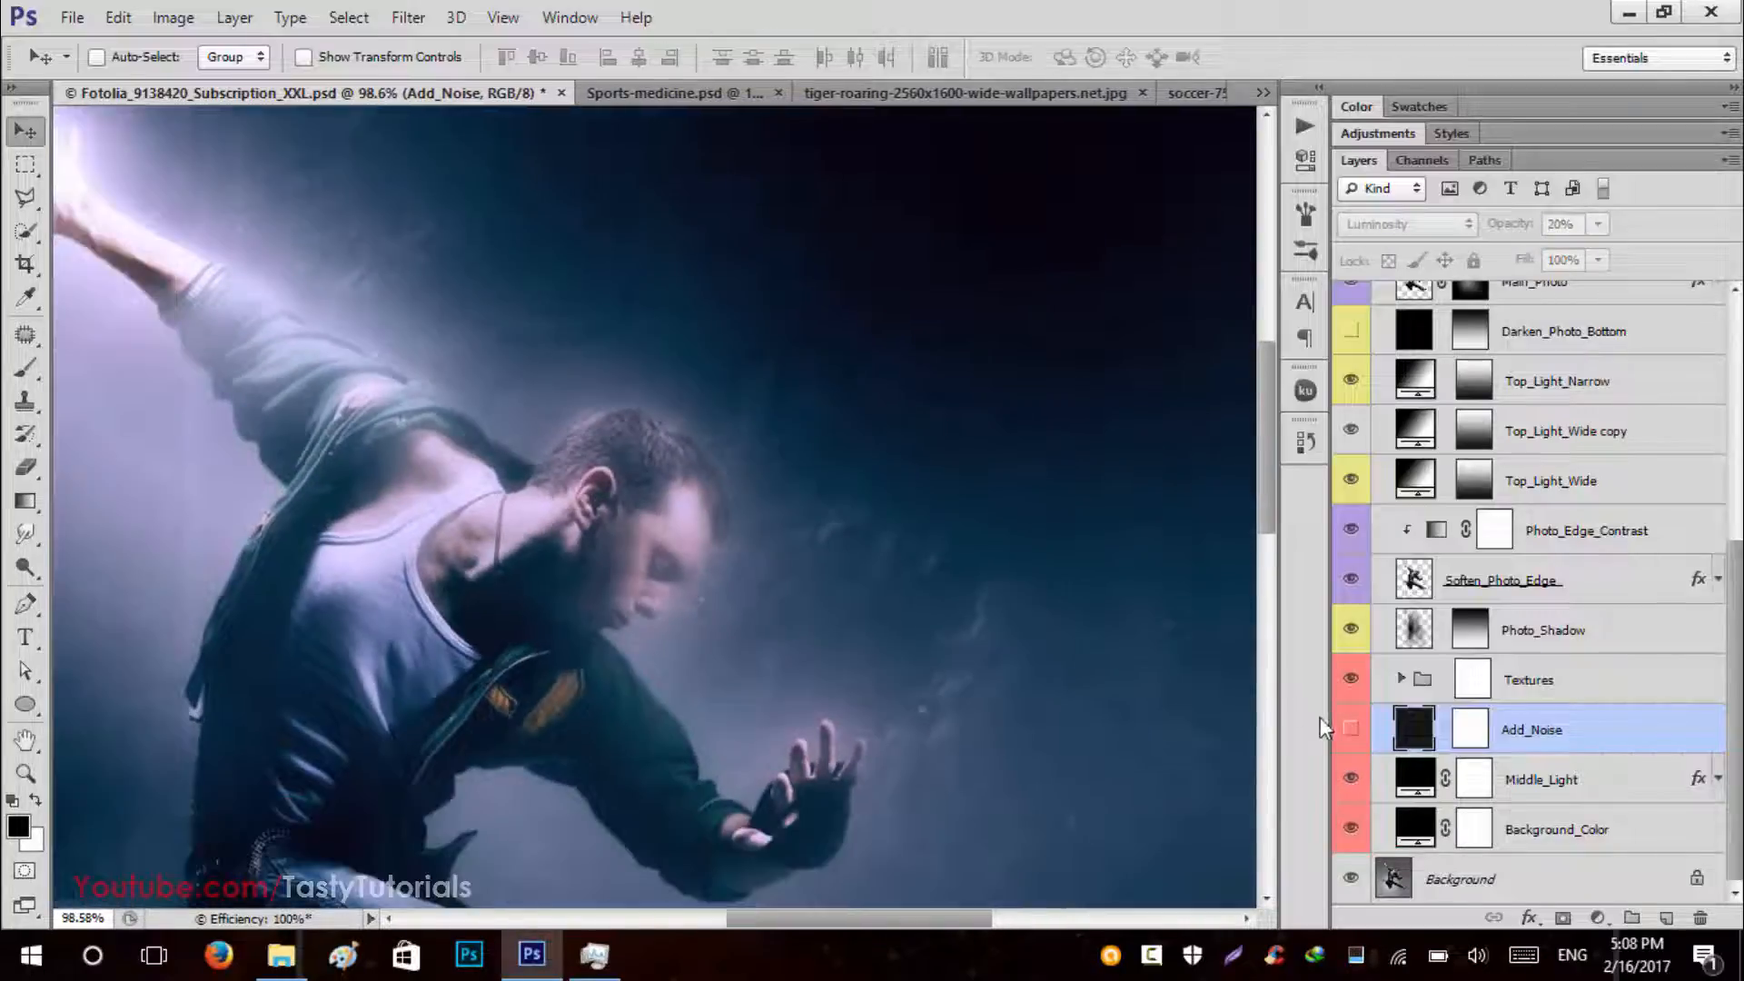
pyautogui.click(1351, 729)
pyautogui.scroll(-4, 895, 493)
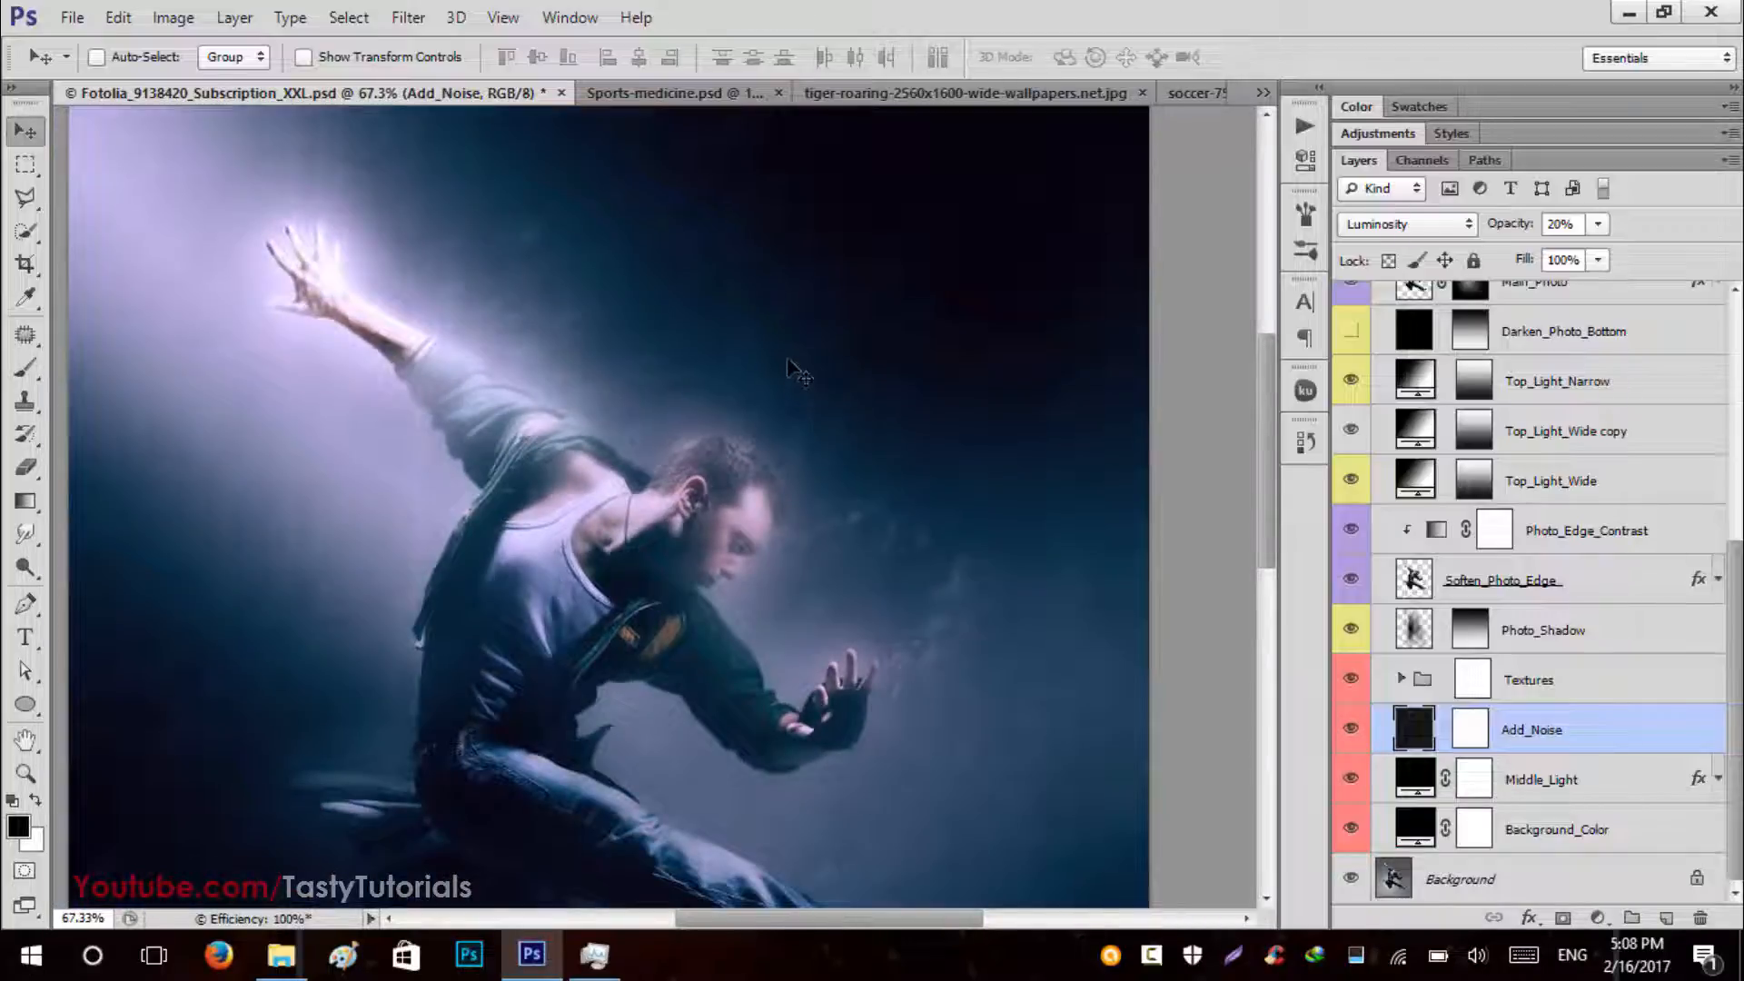
pyautogui.scroll(-1, 786, 369)
pyautogui.scroll(-1, 786, 372)
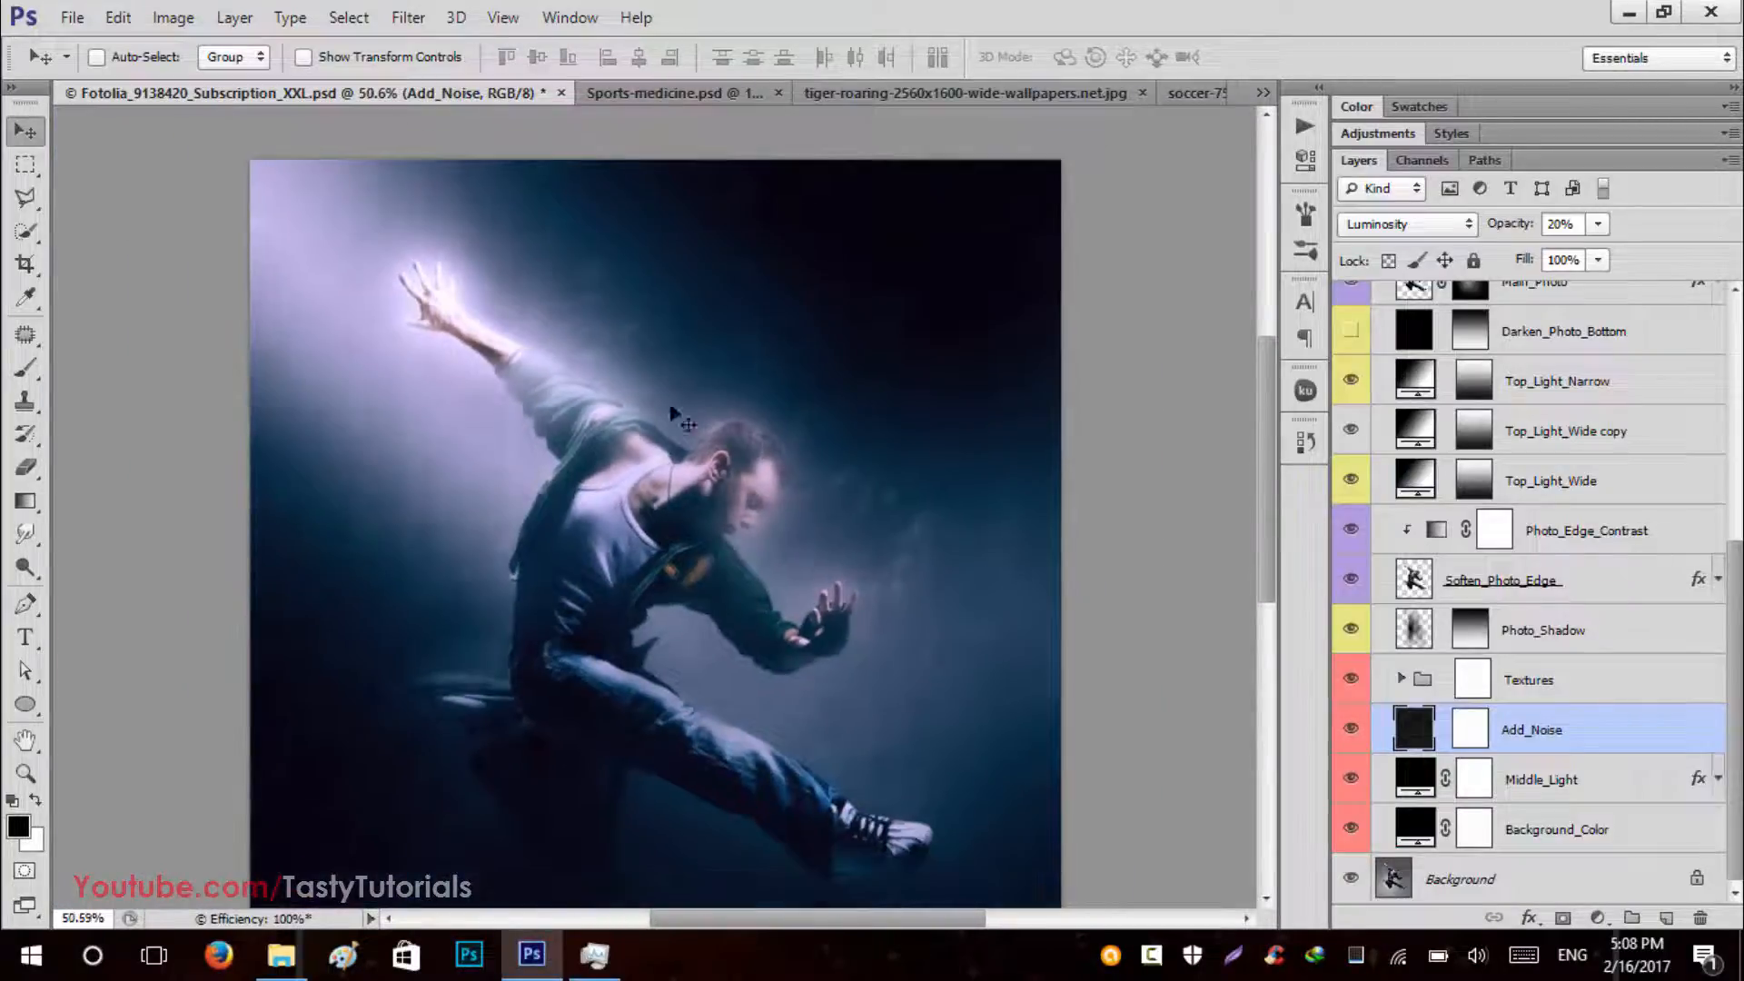
# Compare the background with and without each of the Middle_Light and Background_Color layers.
pyautogui.click(1569, 778)
pyautogui.click(1351, 780)
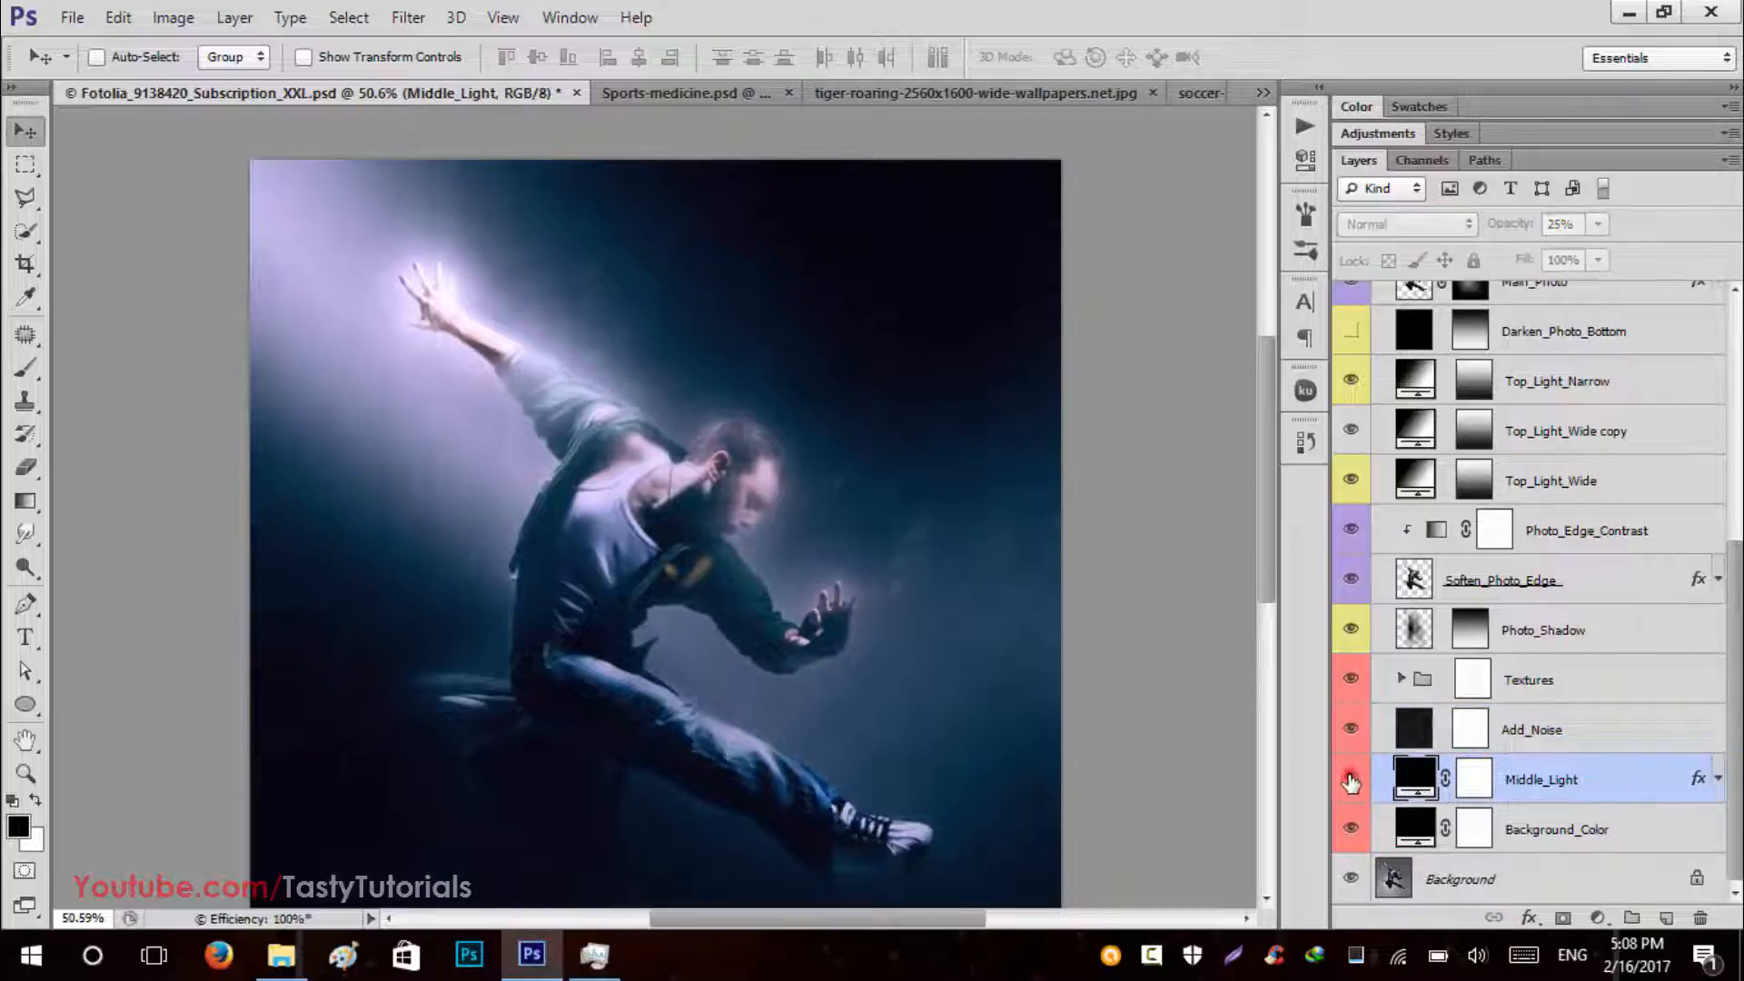
pyautogui.click(1350, 780)
pyautogui.click(1350, 779)
pyautogui.click(1351, 779)
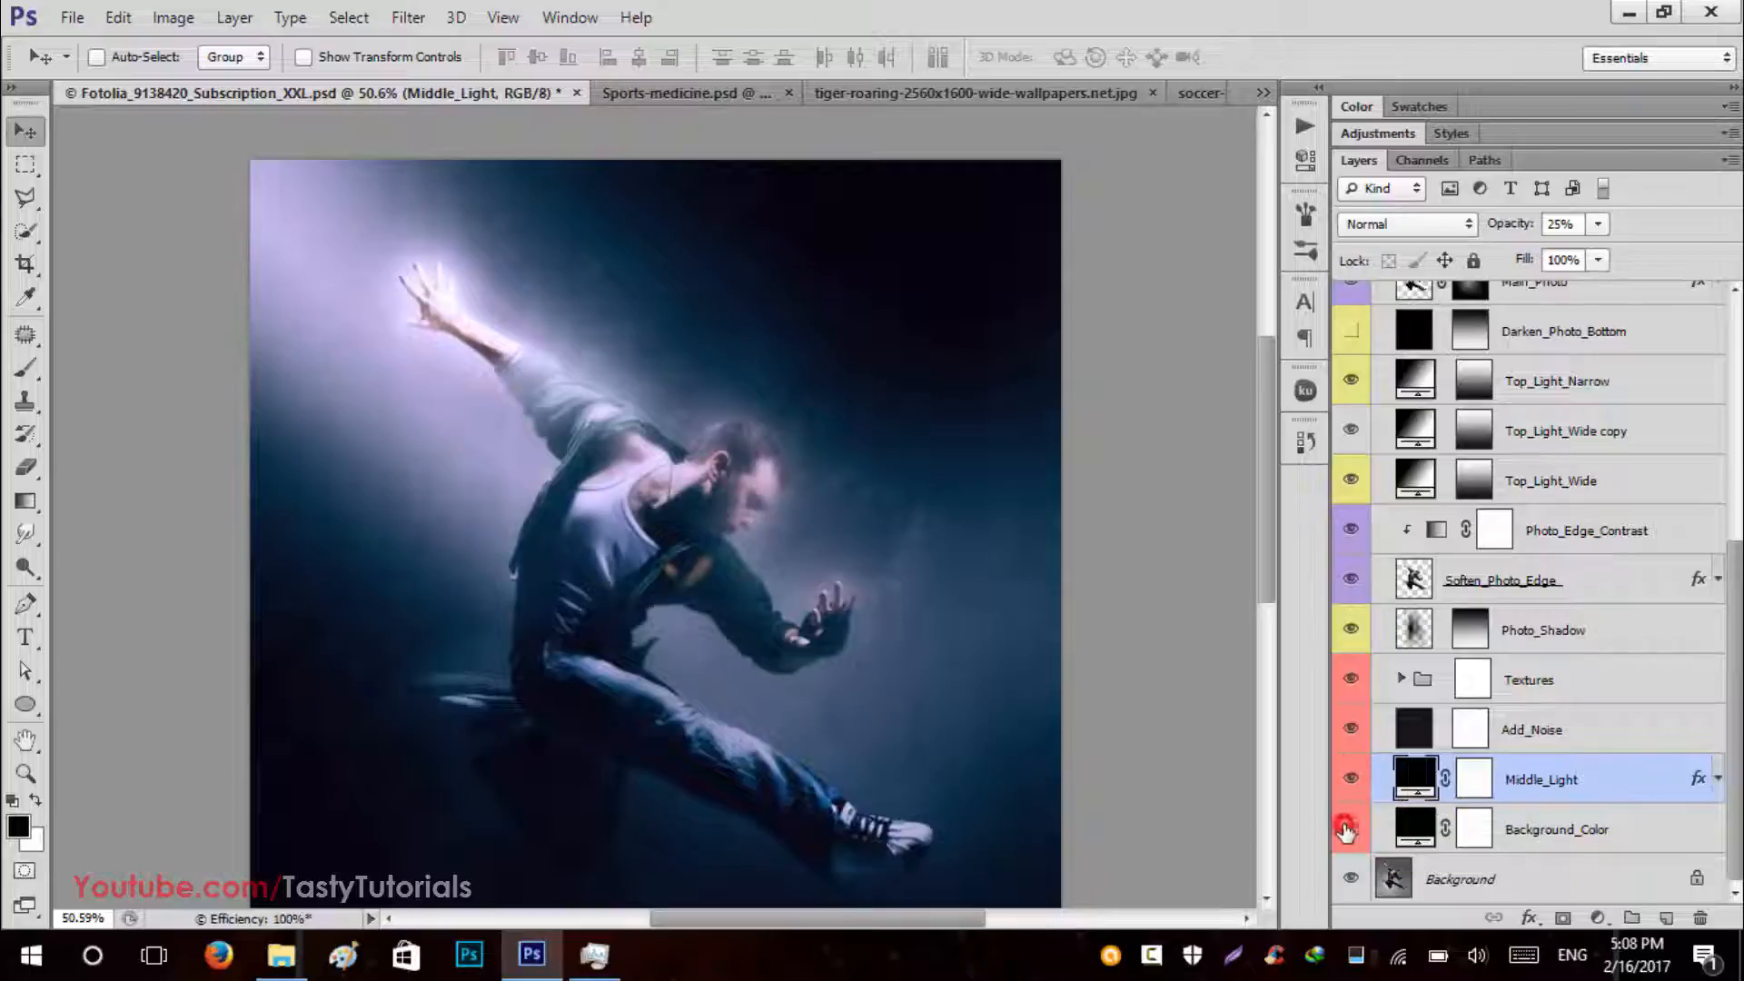
pyautogui.click(1348, 829)
pyautogui.click(1348, 829)
pyautogui.scroll(-1, 1061, 641)
# Collapse the Dark Fantasy group and expand the Color_Options group.
pyautogui.scroll(2, 1462, 780)
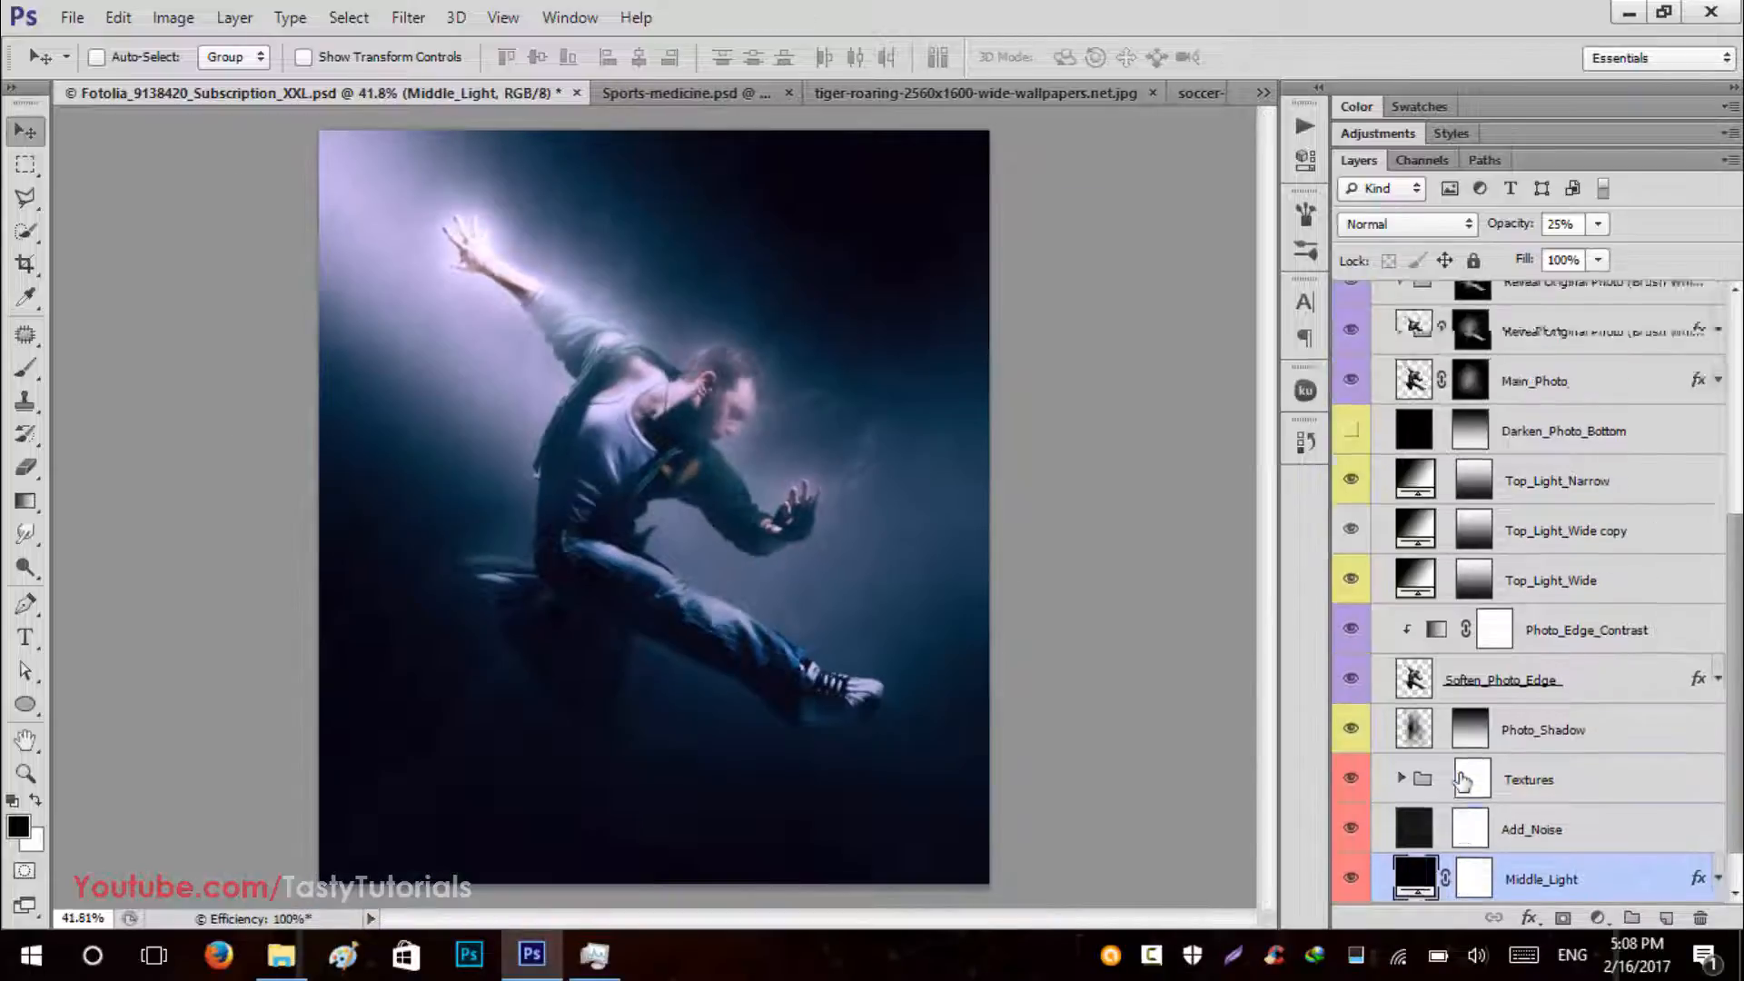
pyautogui.scroll(6, 1462, 779)
pyautogui.click(1382, 464)
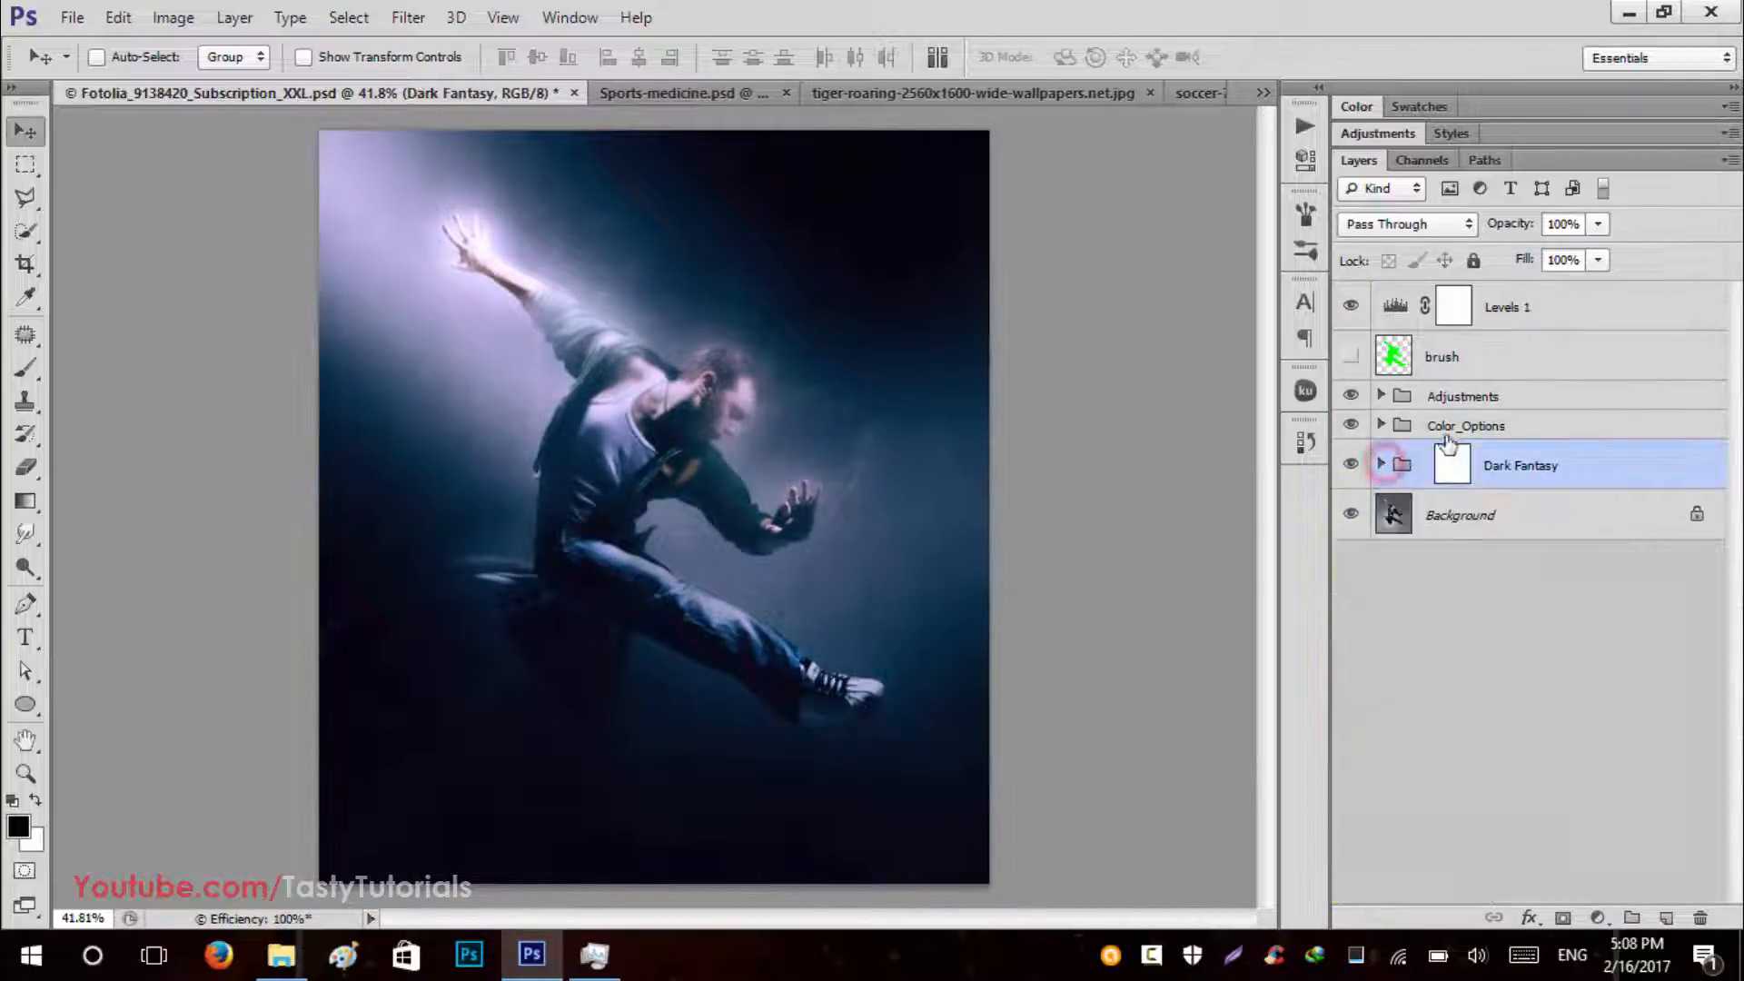
pyautogui.click(1453, 429)
pyautogui.click(1382, 425)
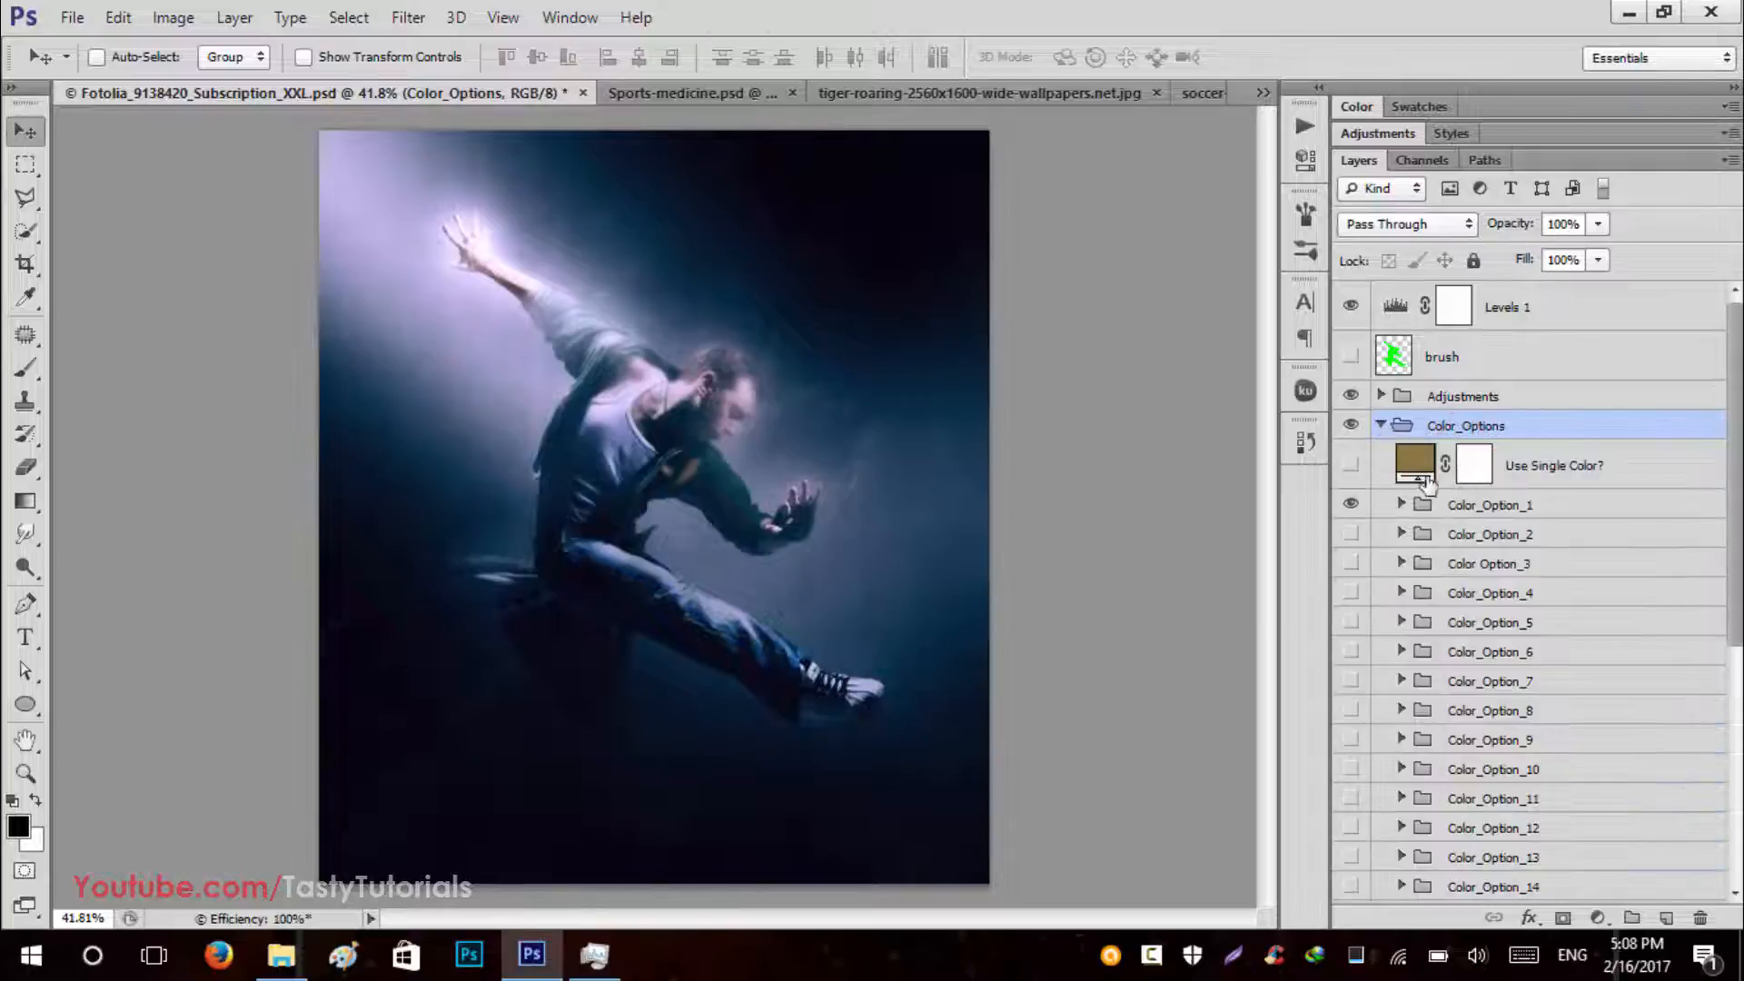
# Compare the image with and without Color_Option_1 and leave that option hidden.
pyautogui.click(1352, 505)
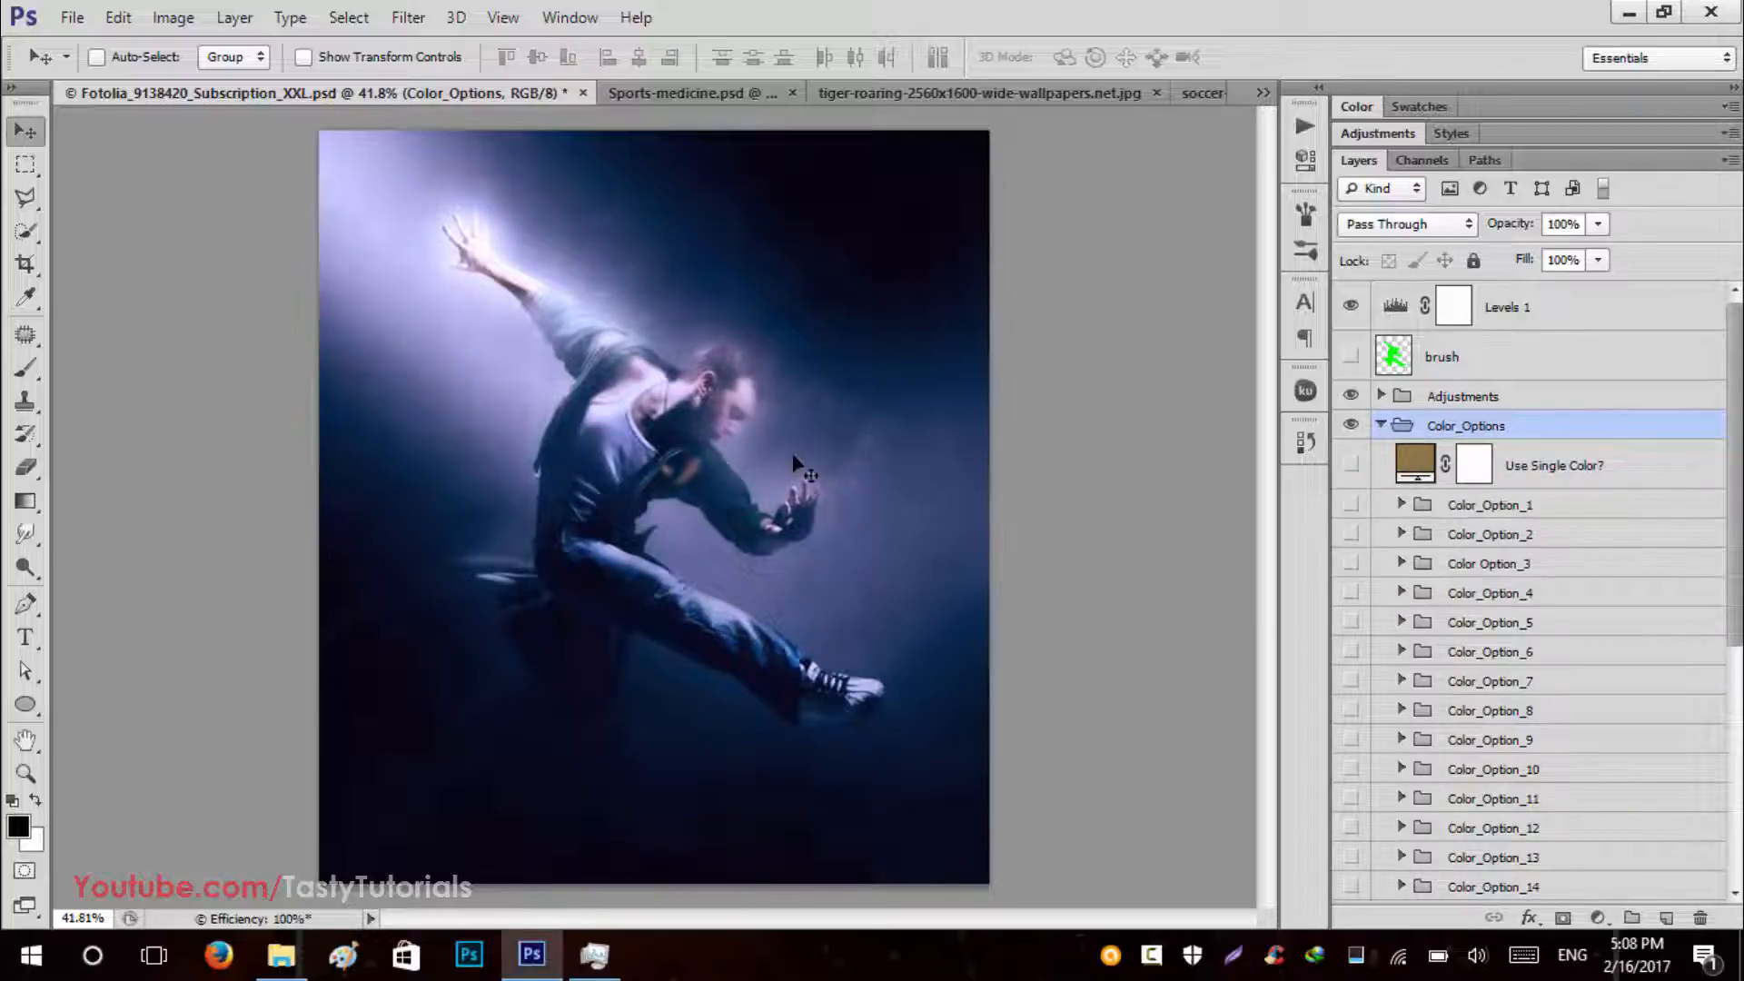
pyautogui.scroll(-1, 793, 463)
pyautogui.click(1351, 504)
pyautogui.click(1350, 504)
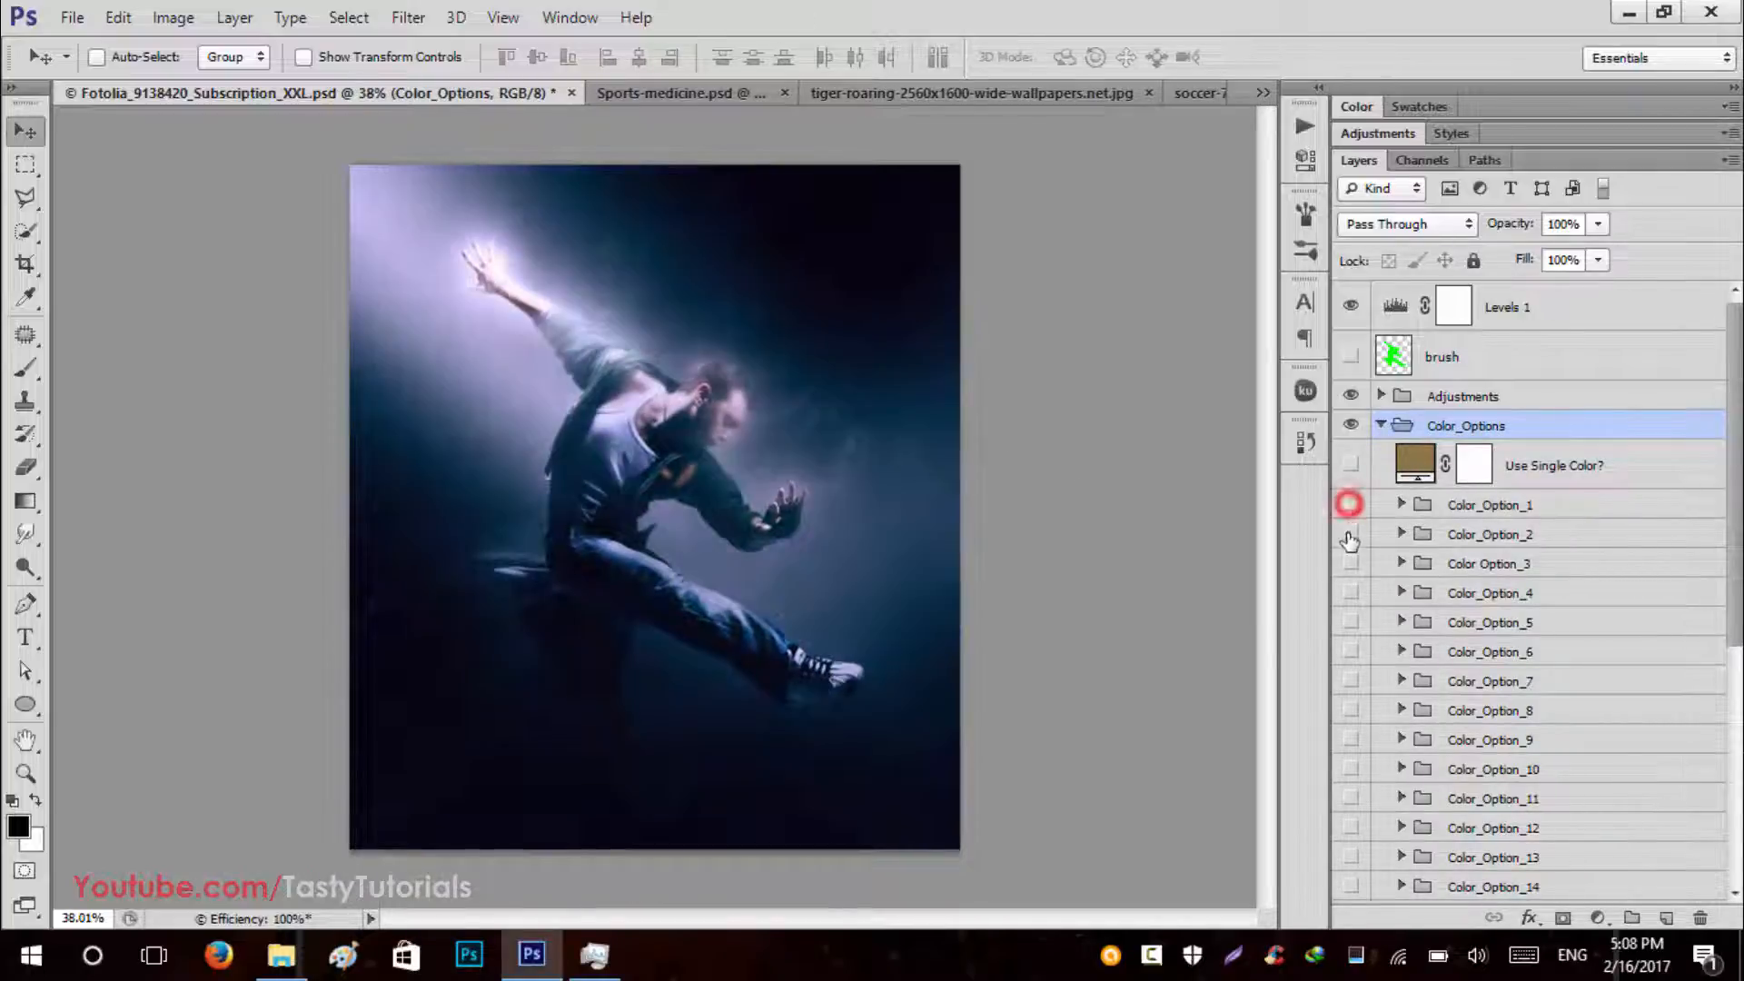
# Hide the Levels 1 layer and preview Color_Option_2 through Color_Option_7 one at a time.
pyautogui.click(1350, 534)
pyautogui.click(1350, 535)
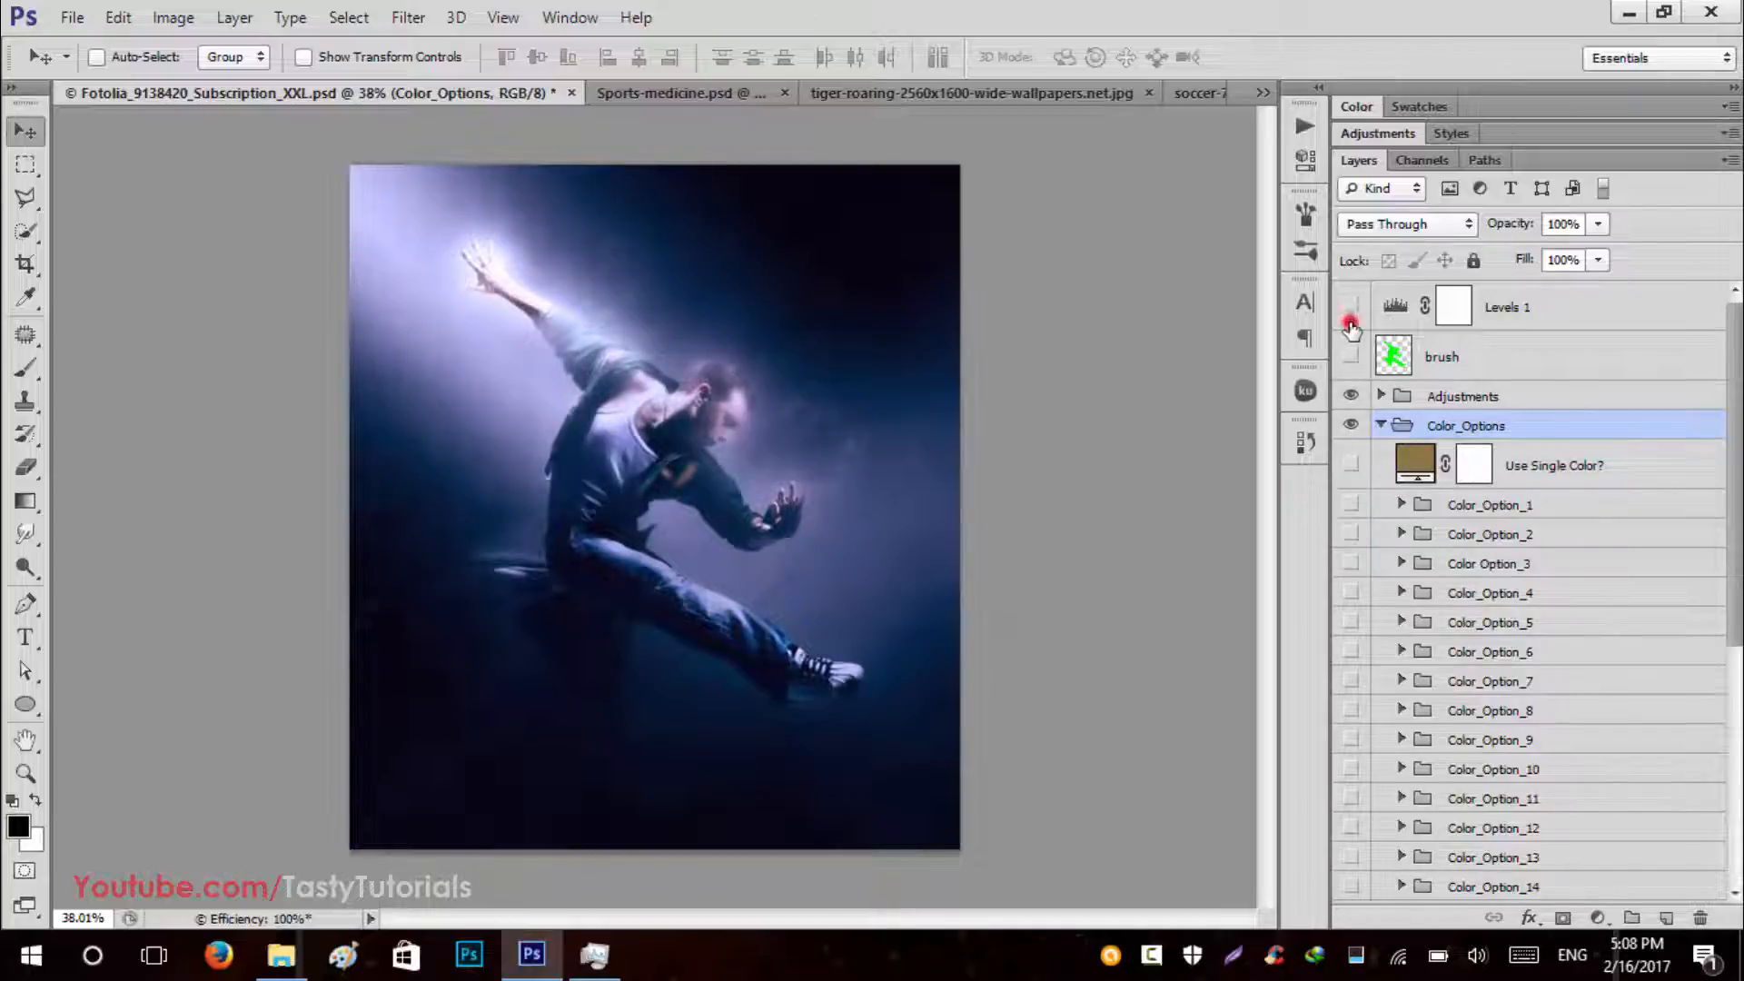
pyautogui.click(1350, 534)
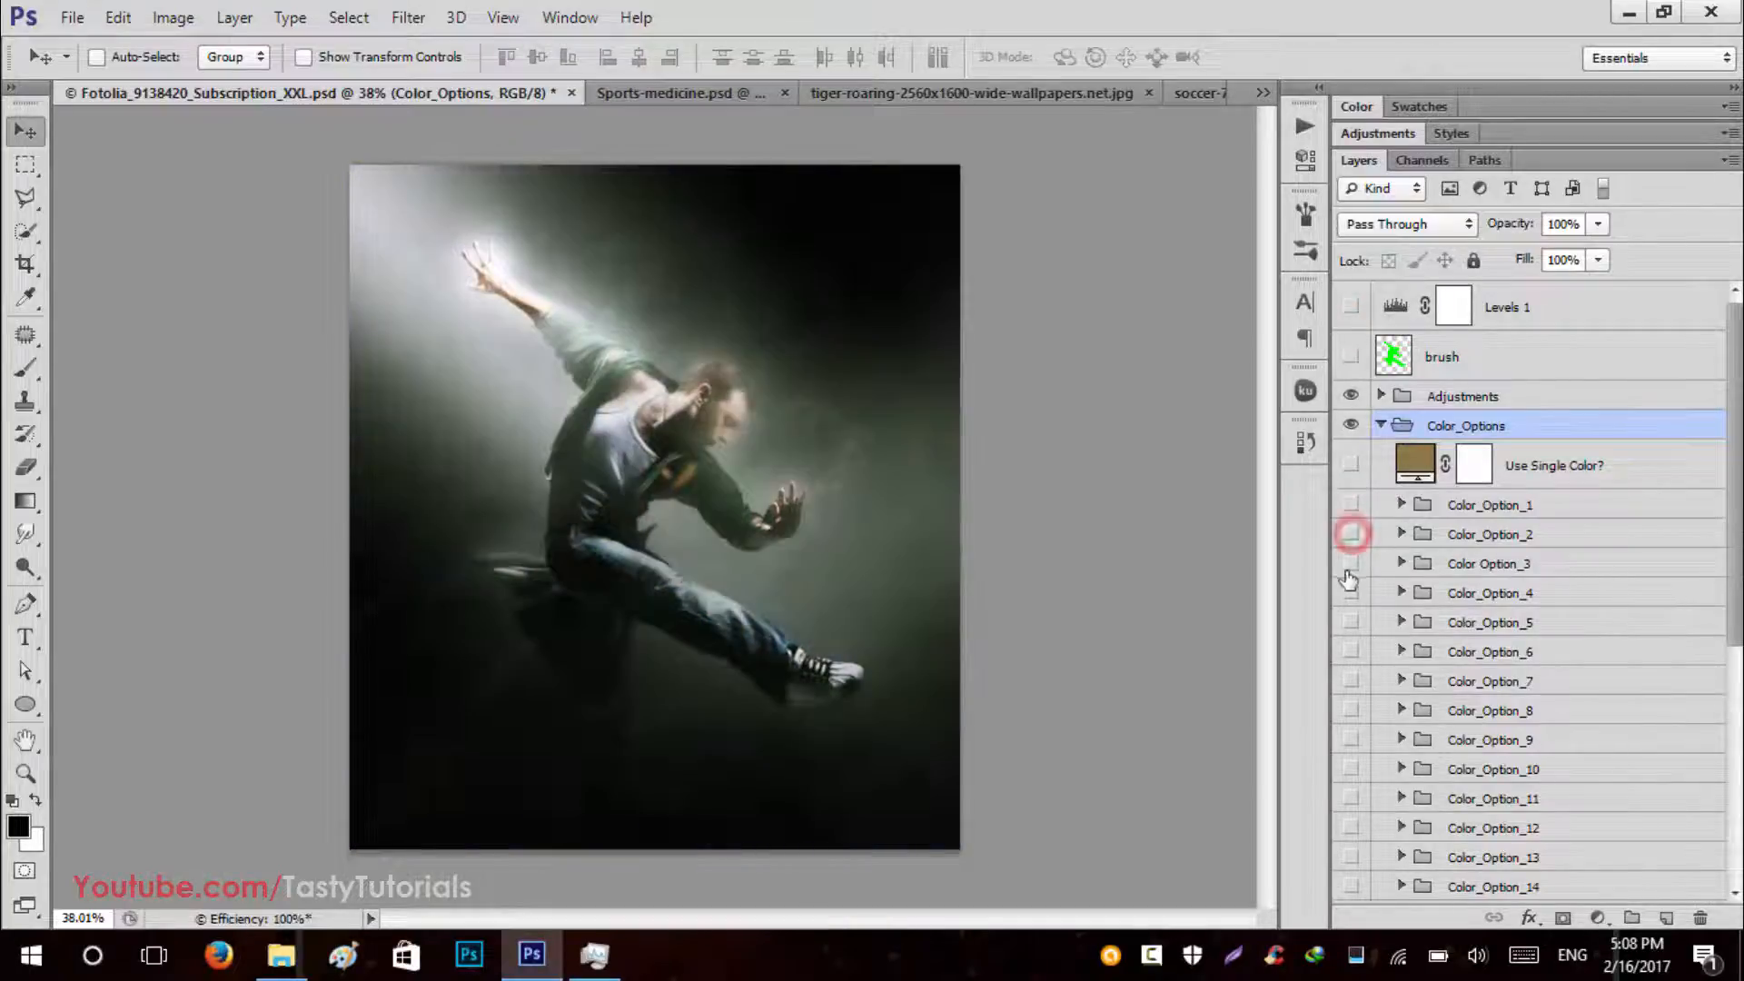
pyautogui.click(1349, 564)
pyautogui.click(1348, 567)
pyautogui.click(1349, 592)
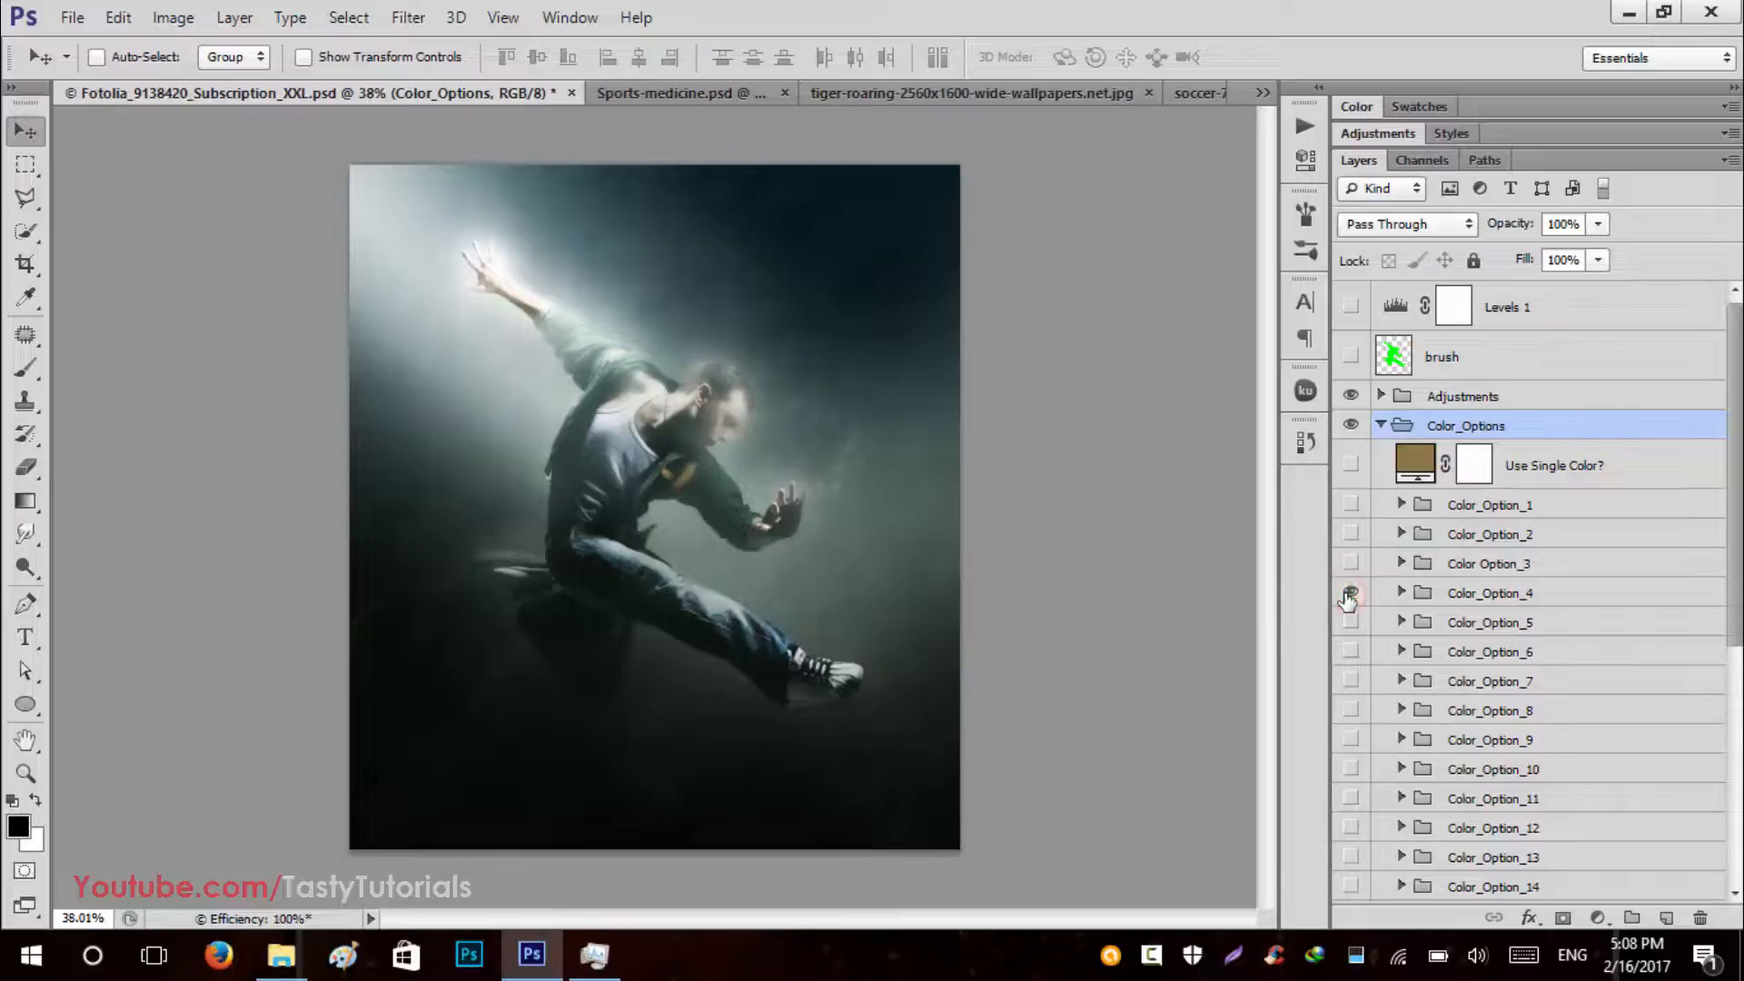
pyautogui.click(1348, 594)
pyautogui.click(1348, 630)
pyautogui.click(1347, 632)
pyautogui.click(1347, 660)
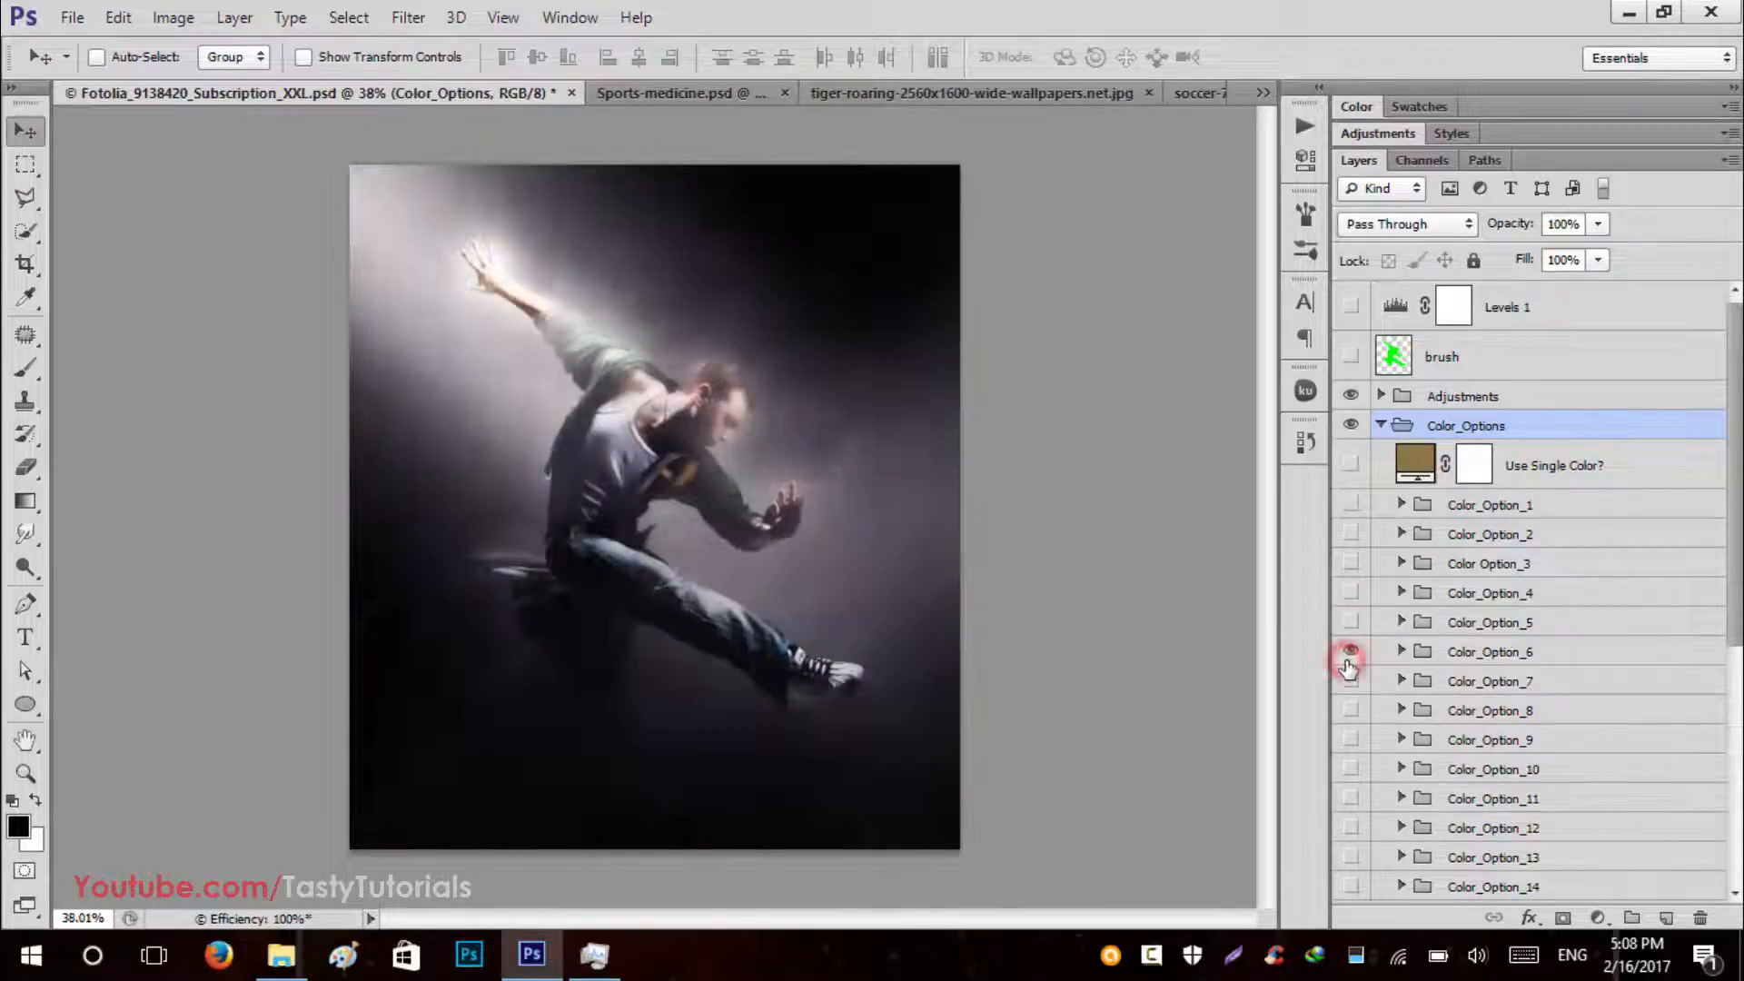
pyautogui.click(1349, 654)
pyautogui.click(1349, 683)
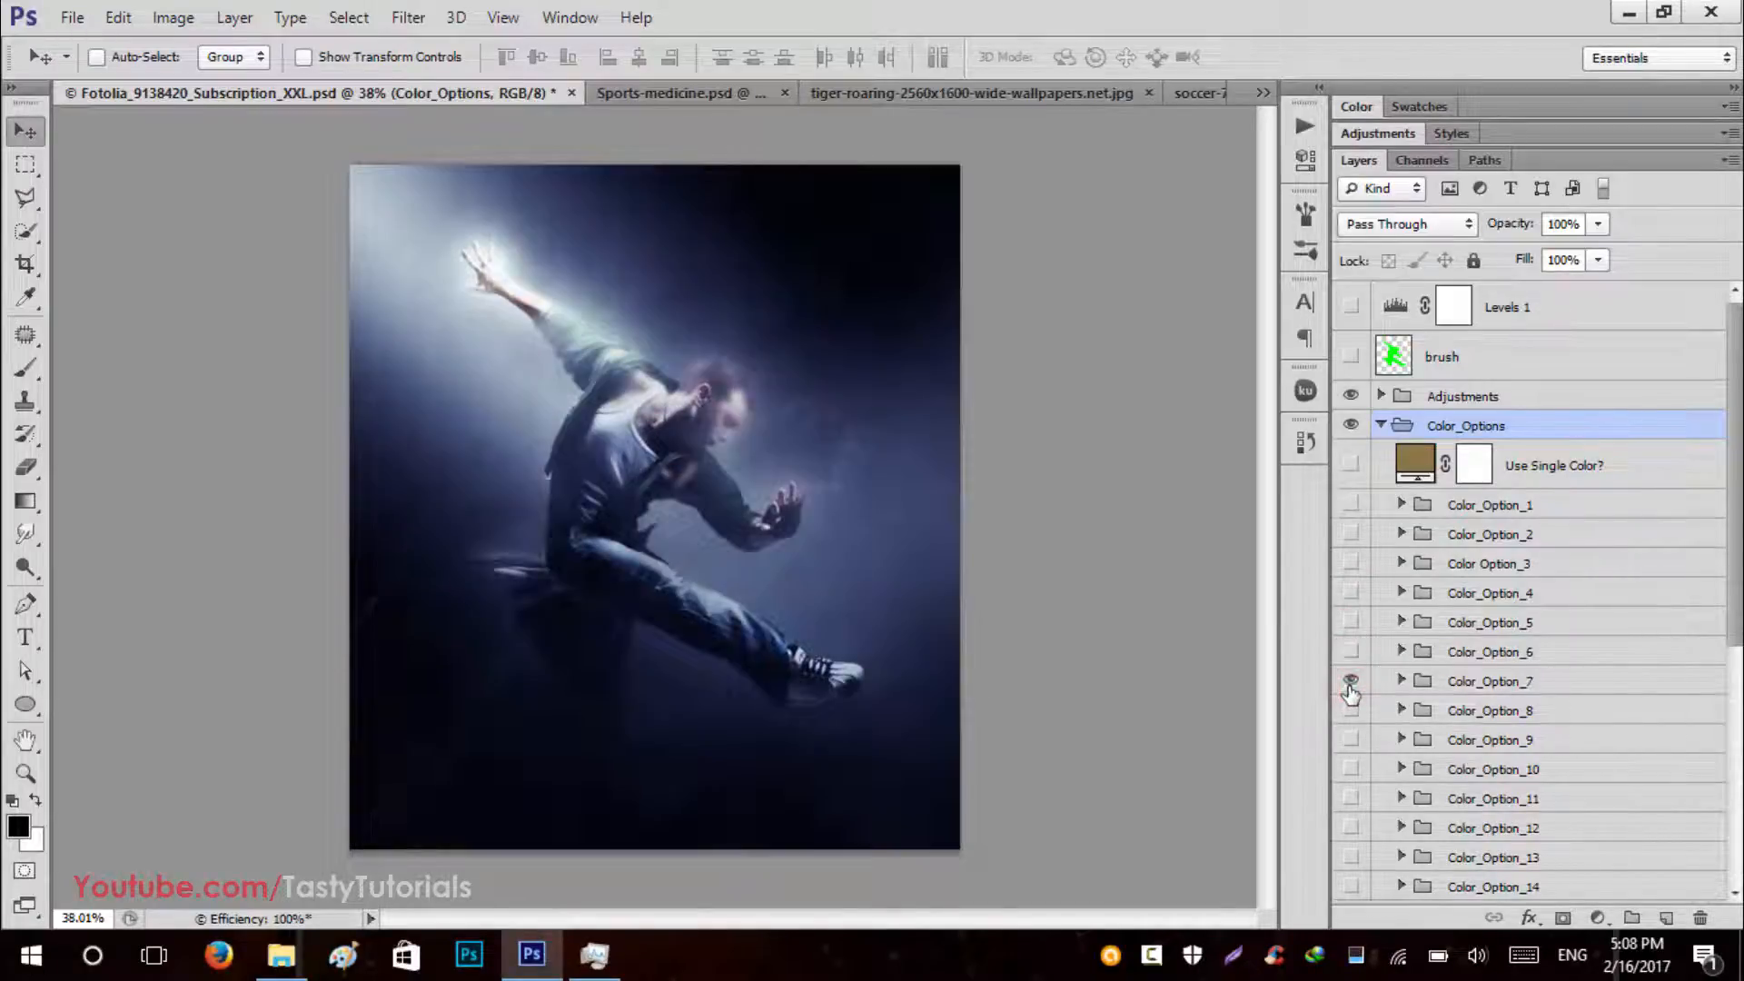
# Preview Color_Option_11, Color_Option_12 and Color_Option_13 one at a time on the dancer image.
pyautogui.scroll(-2, 1354, 722)
pyautogui.click(1350, 700)
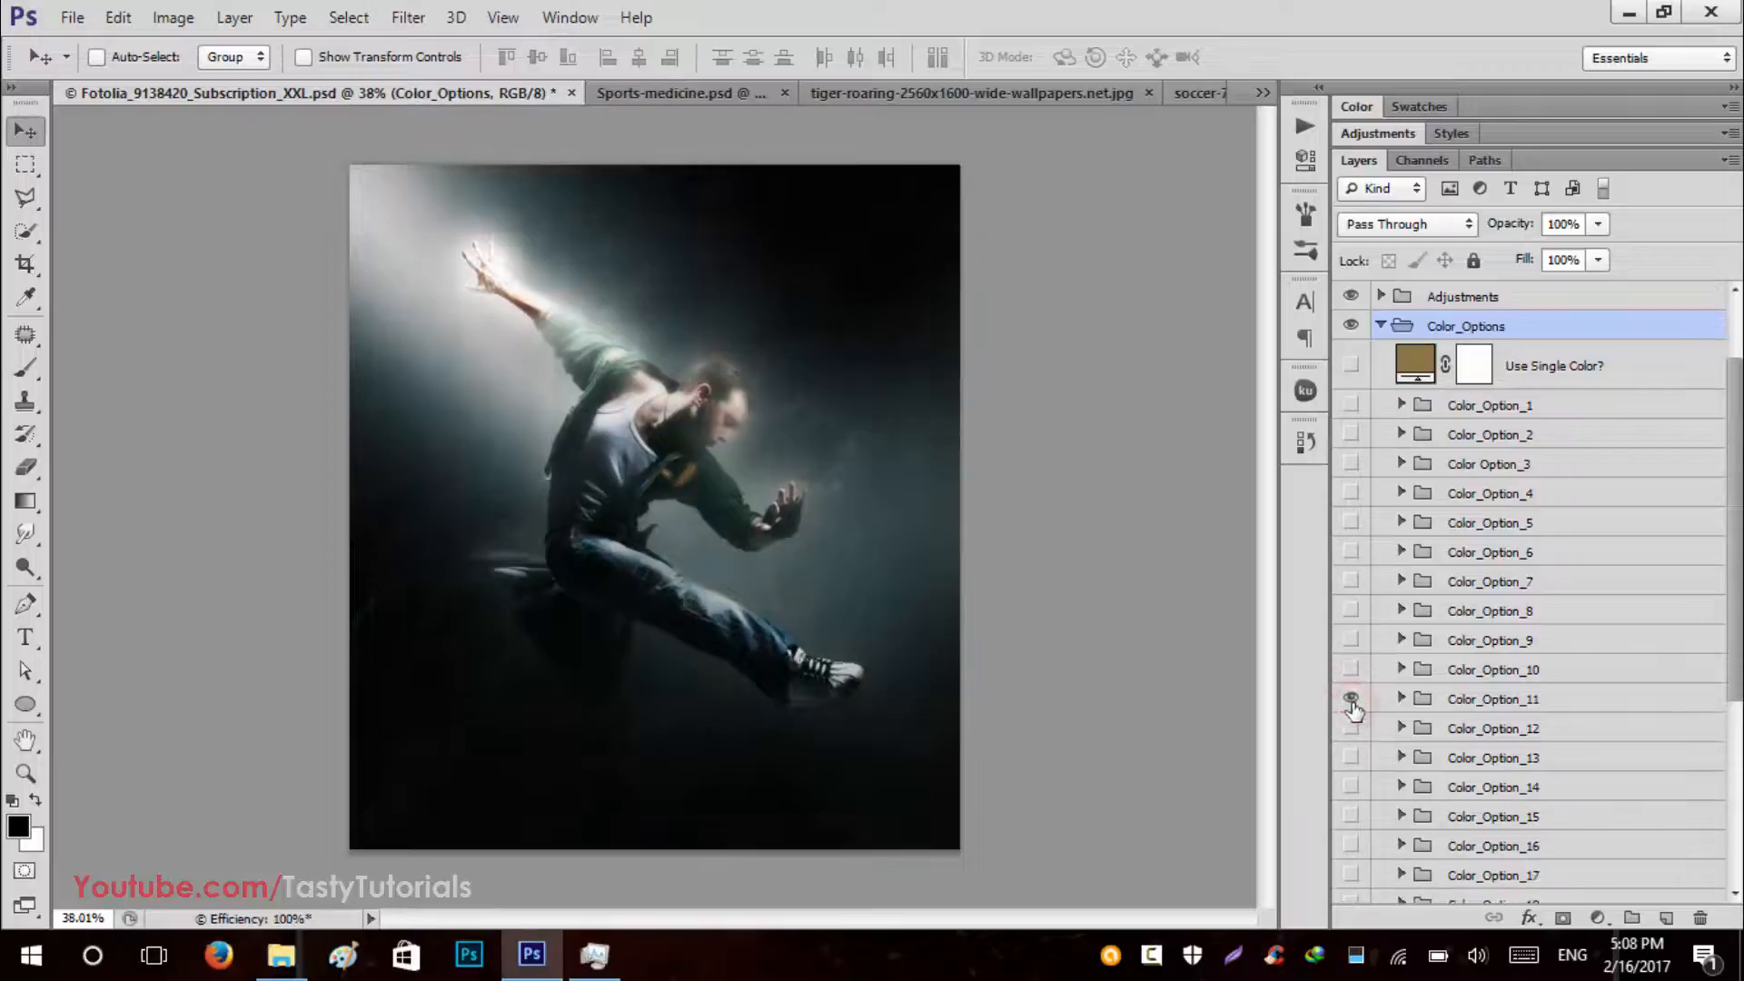
pyautogui.click(1349, 734)
pyautogui.click(1348, 728)
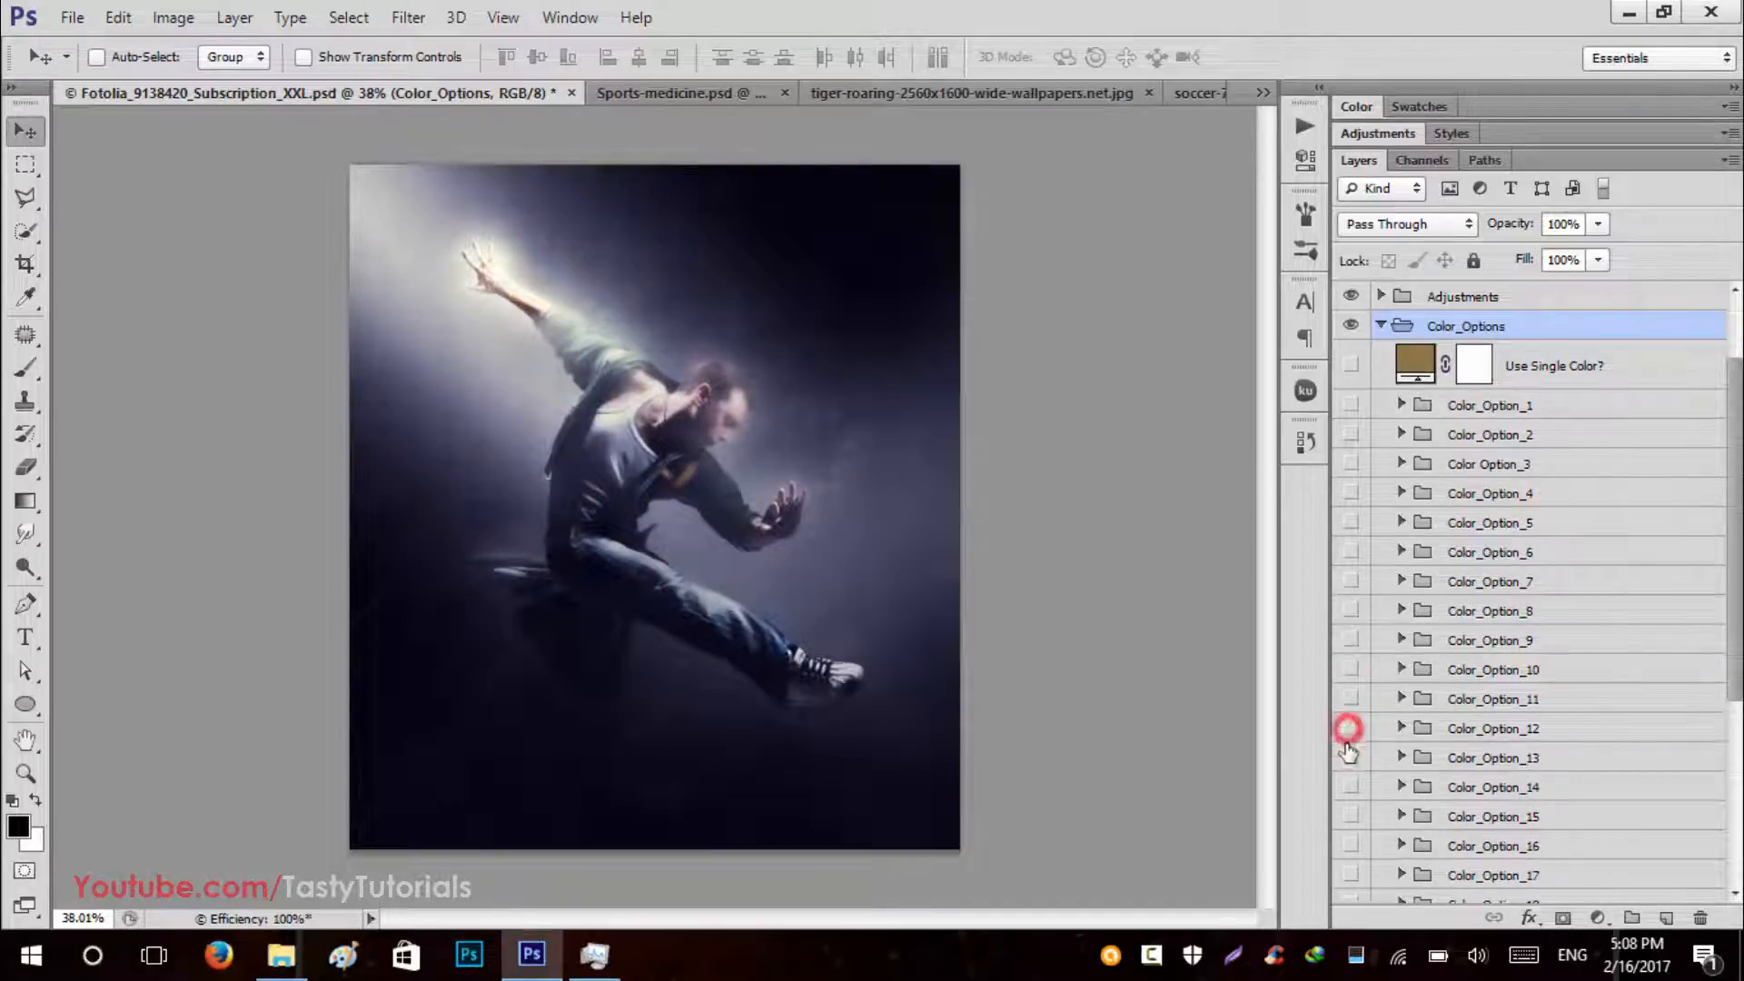
pyautogui.click(1347, 766)
pyautogui.click(1347, 765)
pyautogui.scroll(-6, 1350, 772)
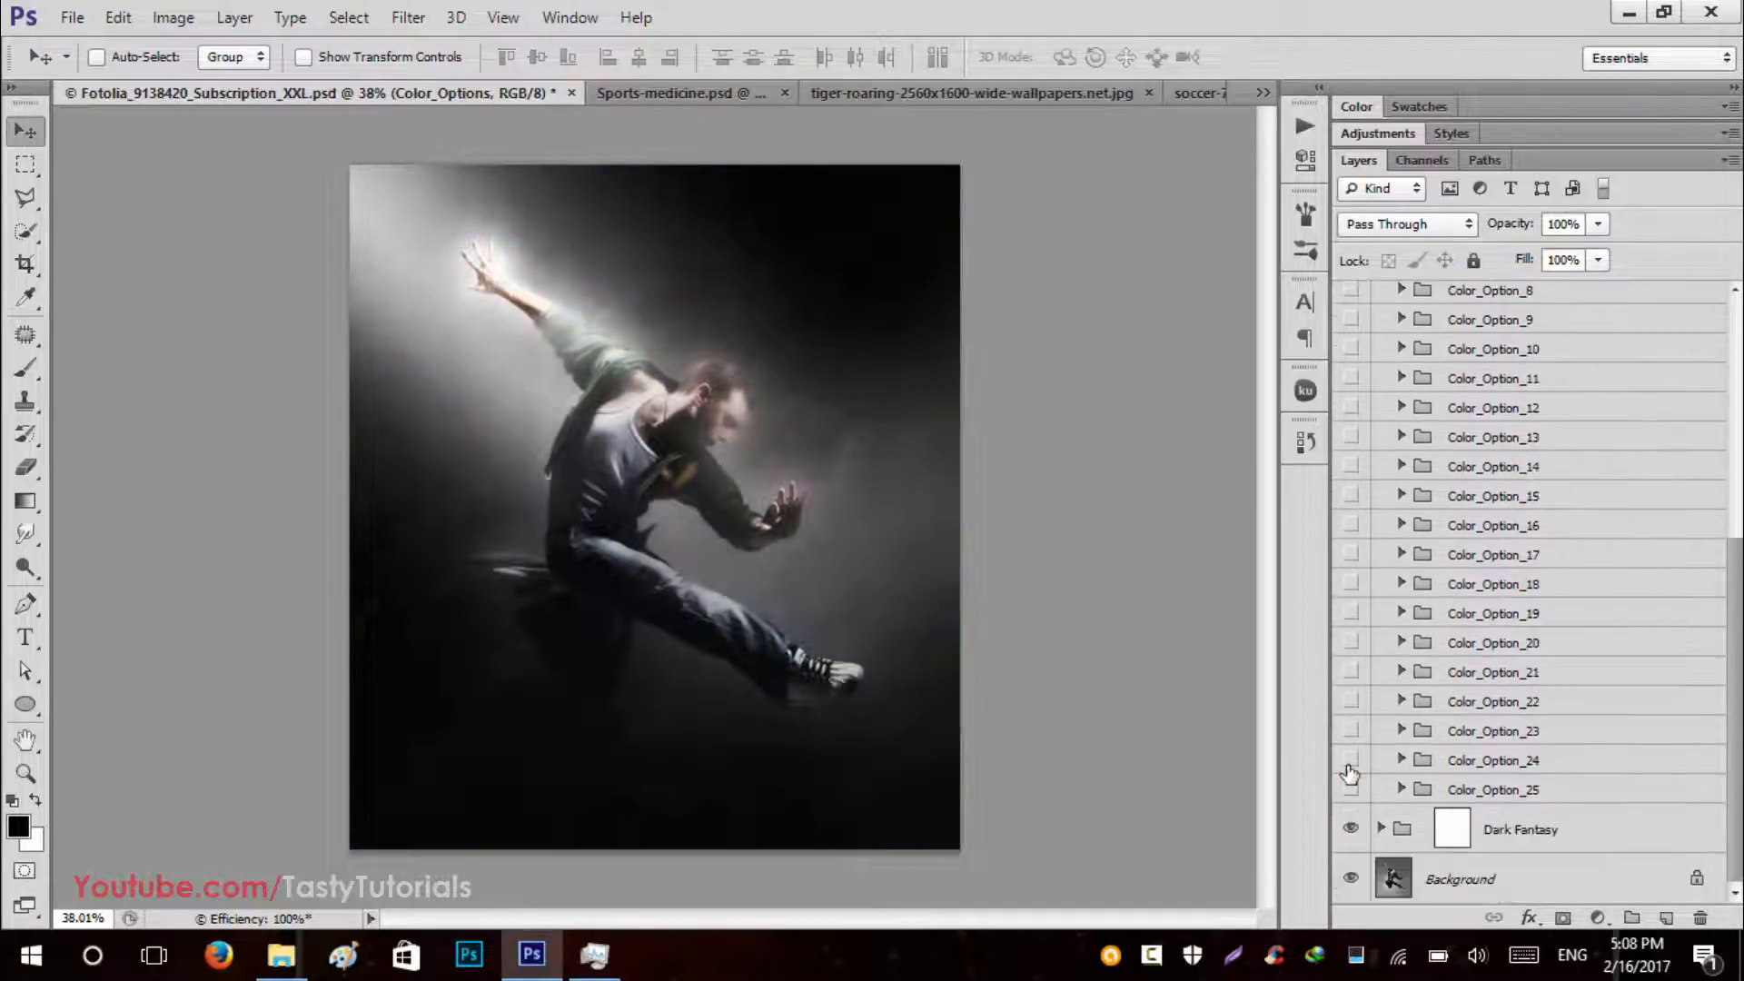
# Preview Color_Option_25, Color_Option_24, Color_Option_23 and Color_Option_20 one at a time and leave them all hidden.
pyautogui.click(1348, 790)
pyautogui.click(1349, 763)
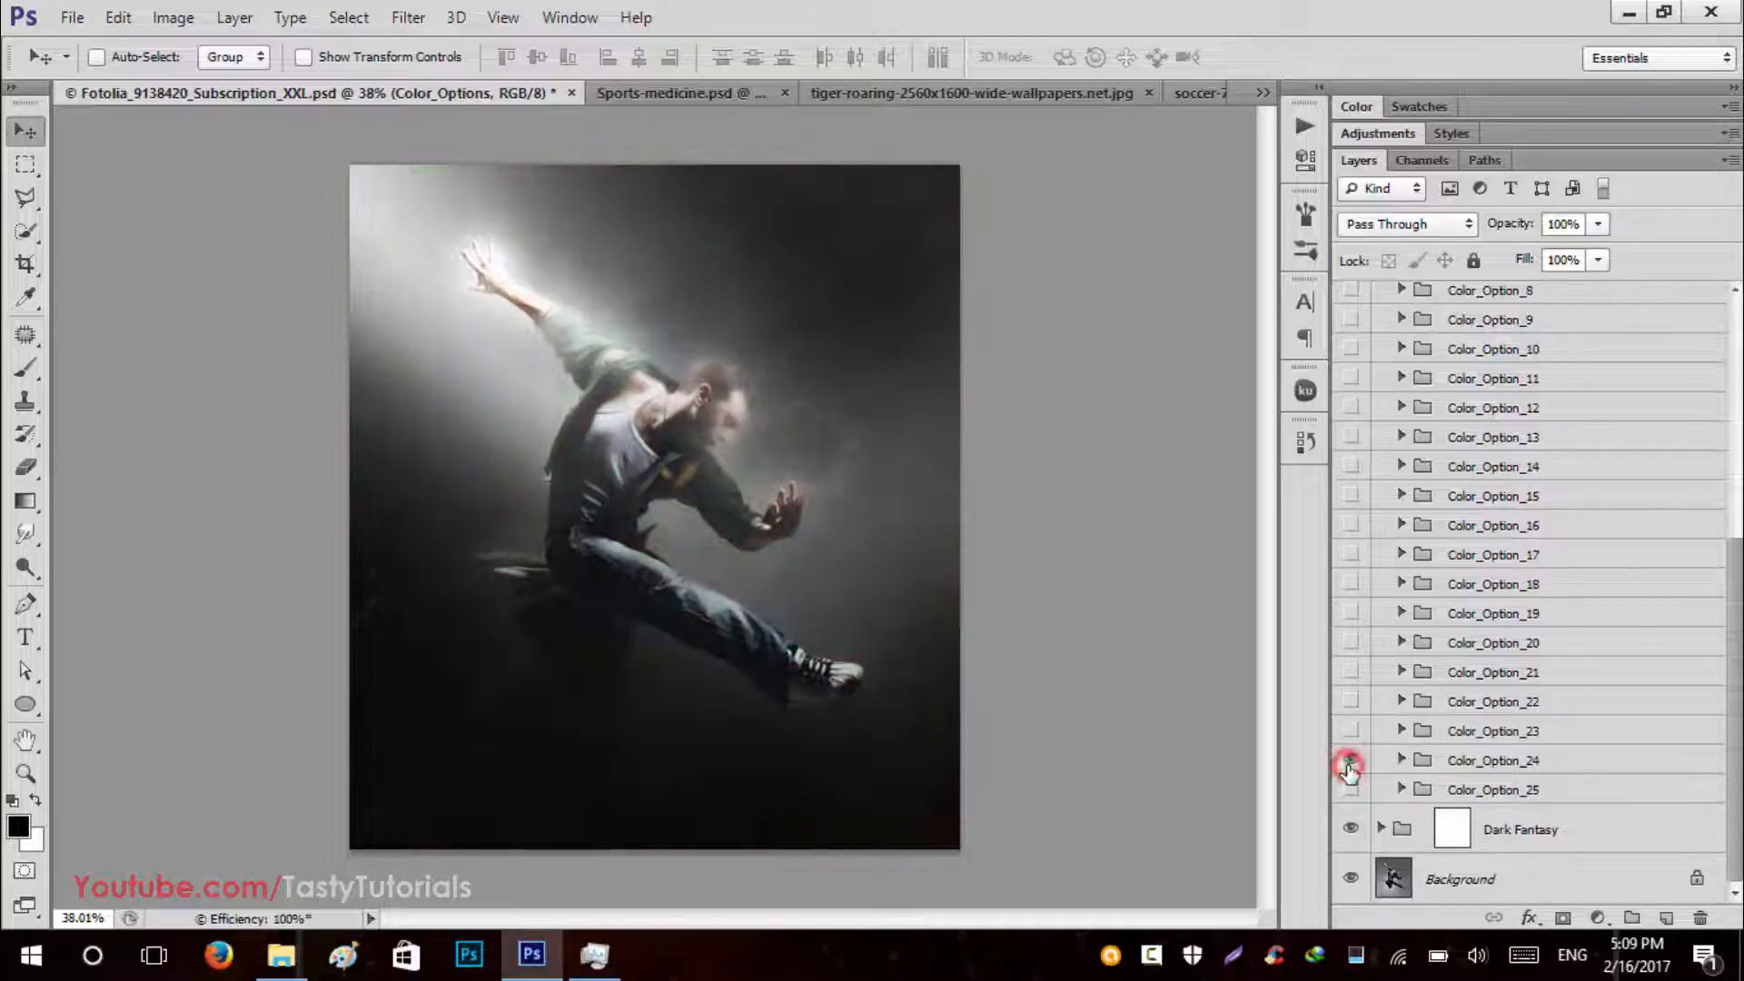
pyautogui.click(1352, 727)
pyautogui.click(1352, 727)
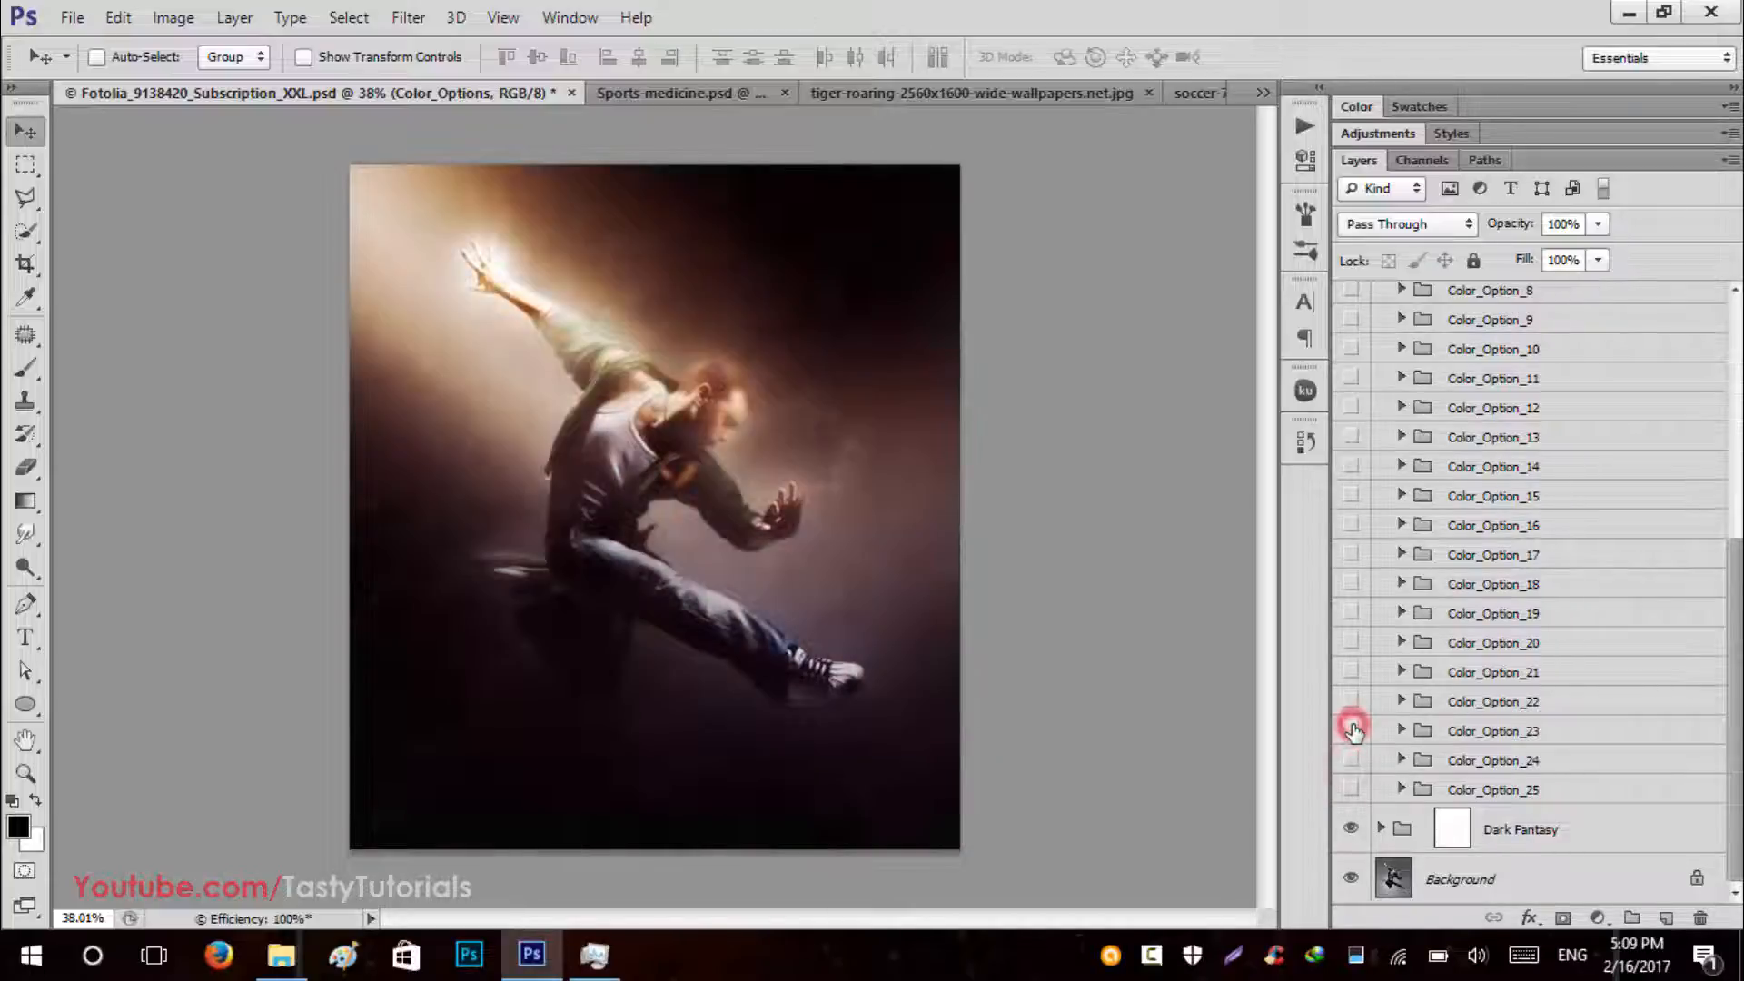
pyautogui.click(1349, 645)
pyautogui.click(1349, 645)
# Compare the image with and without the Adjustments group and its Overall_Sharpen and Overall_Saturation layers.
pyautogui.scroll(10, 1350, 636)
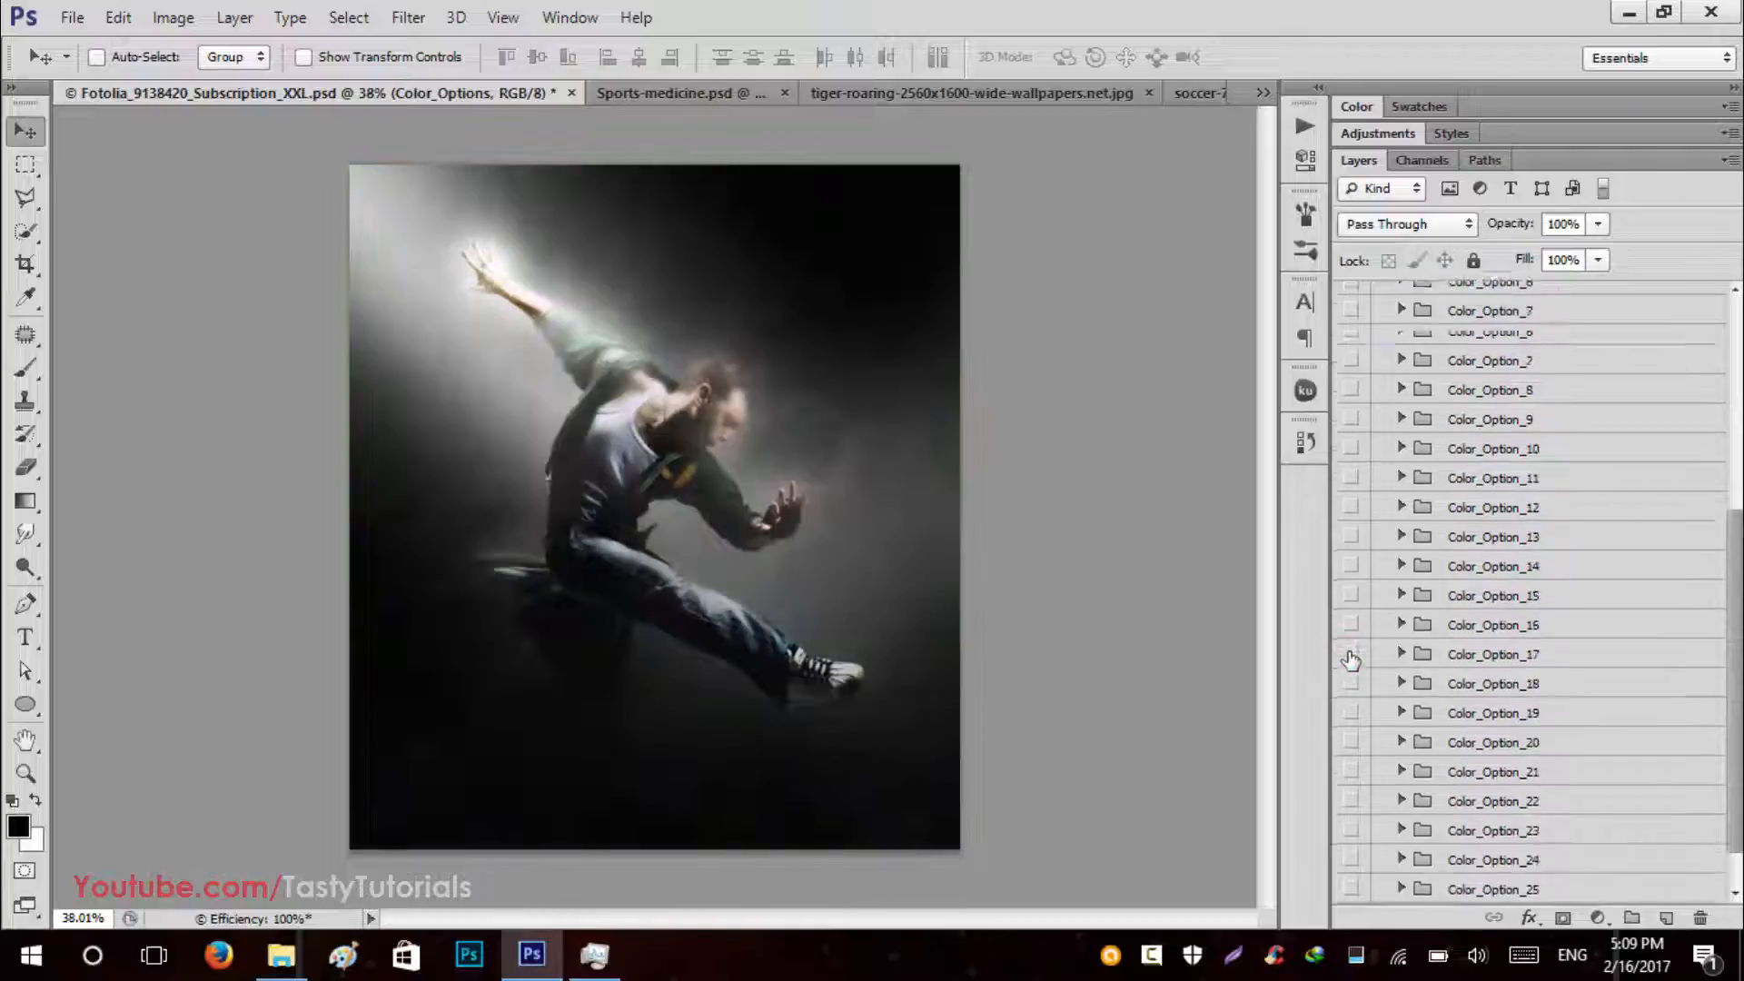
pyautogui.click(1381, 425)
pyautogui.click(1449, 397)
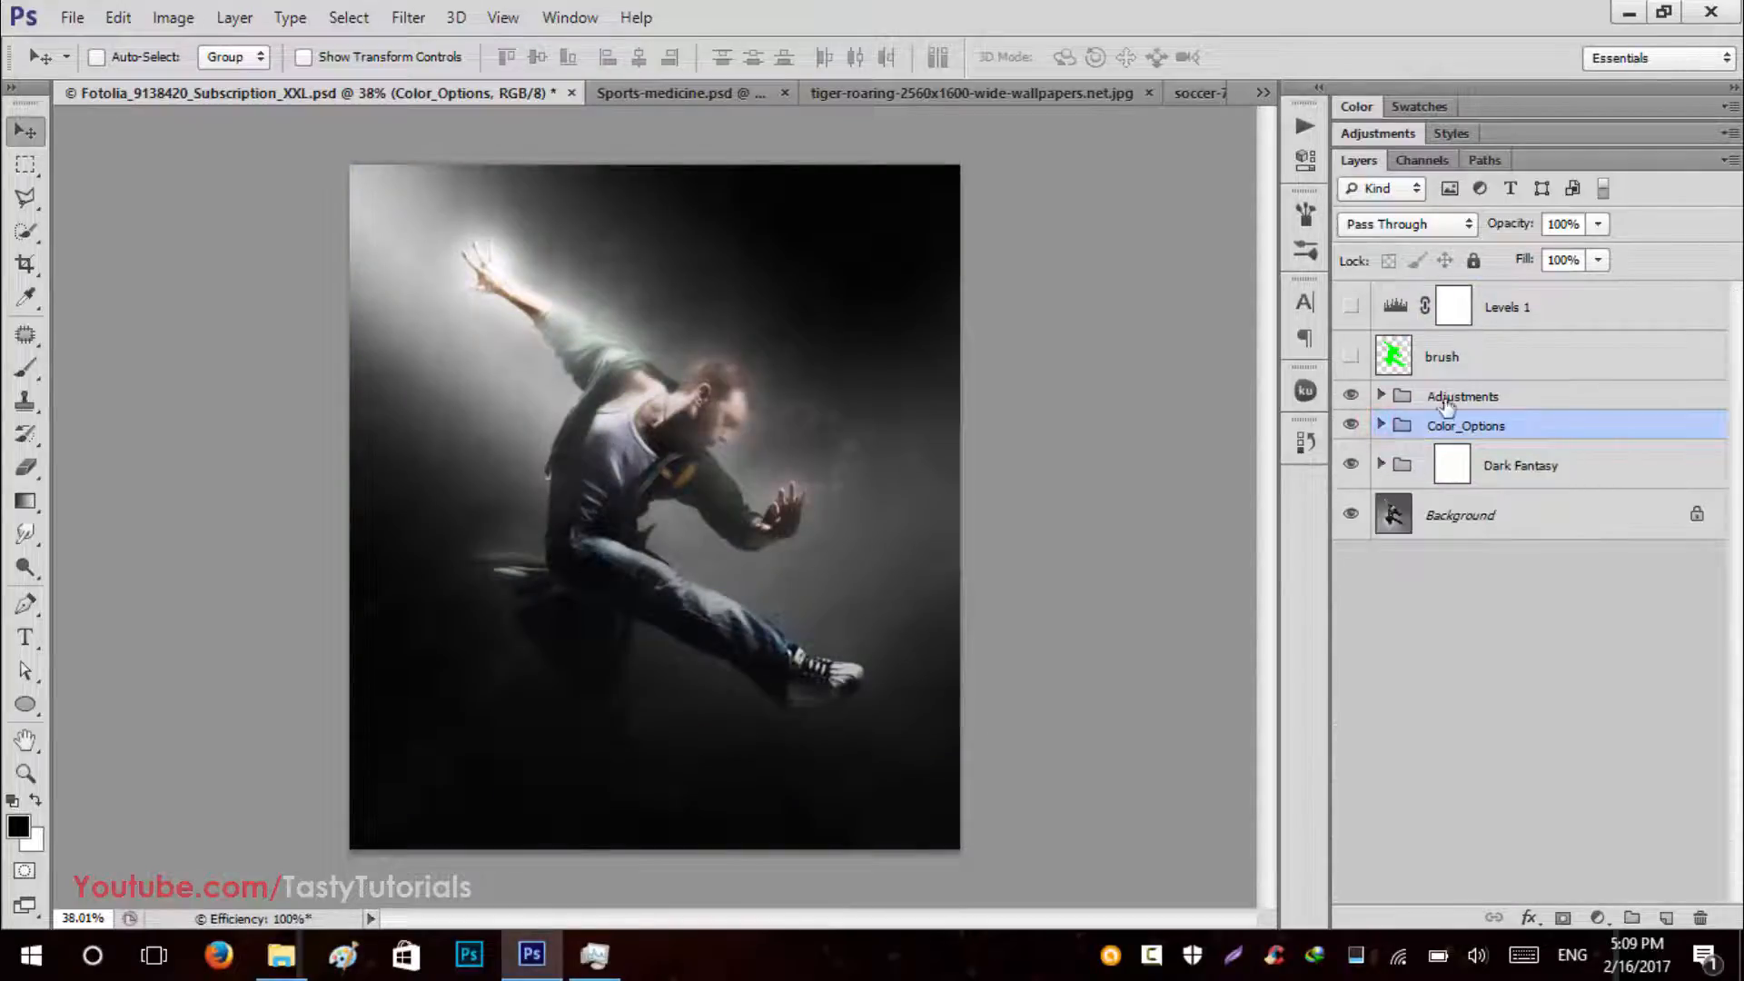
pyautogui.click(1382, 397)
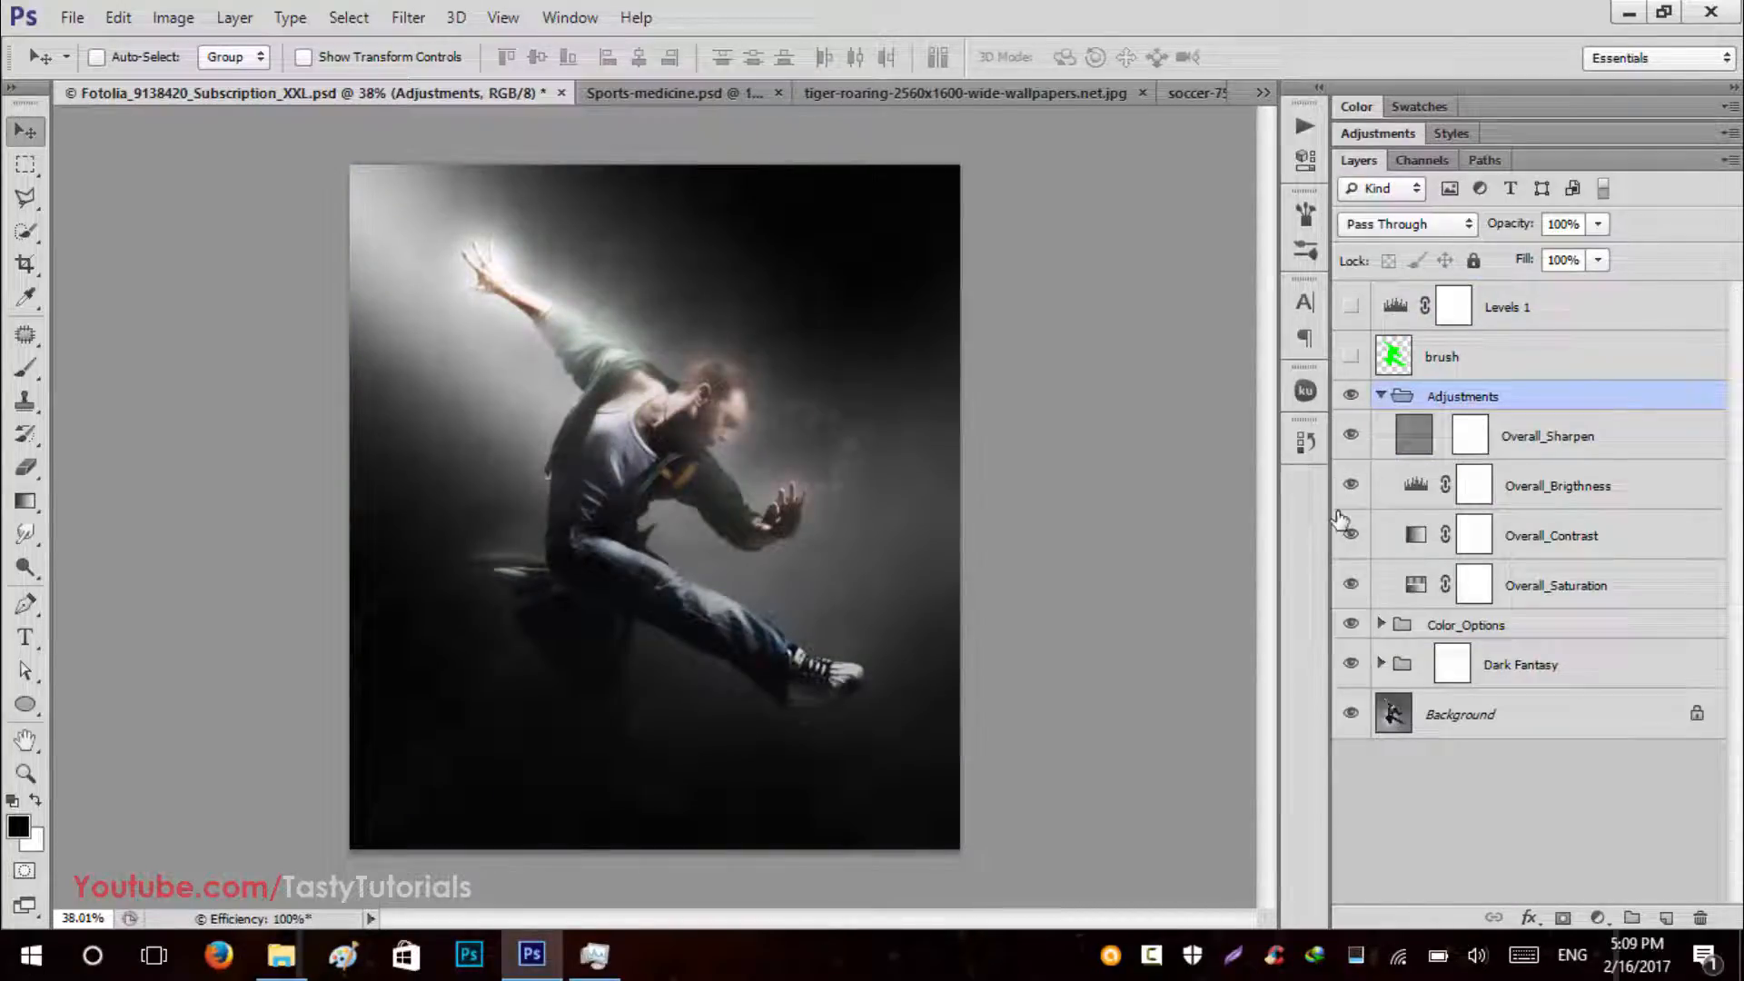
pyautogui.click(1350, 438)
pyautogui.click(1350, 437)
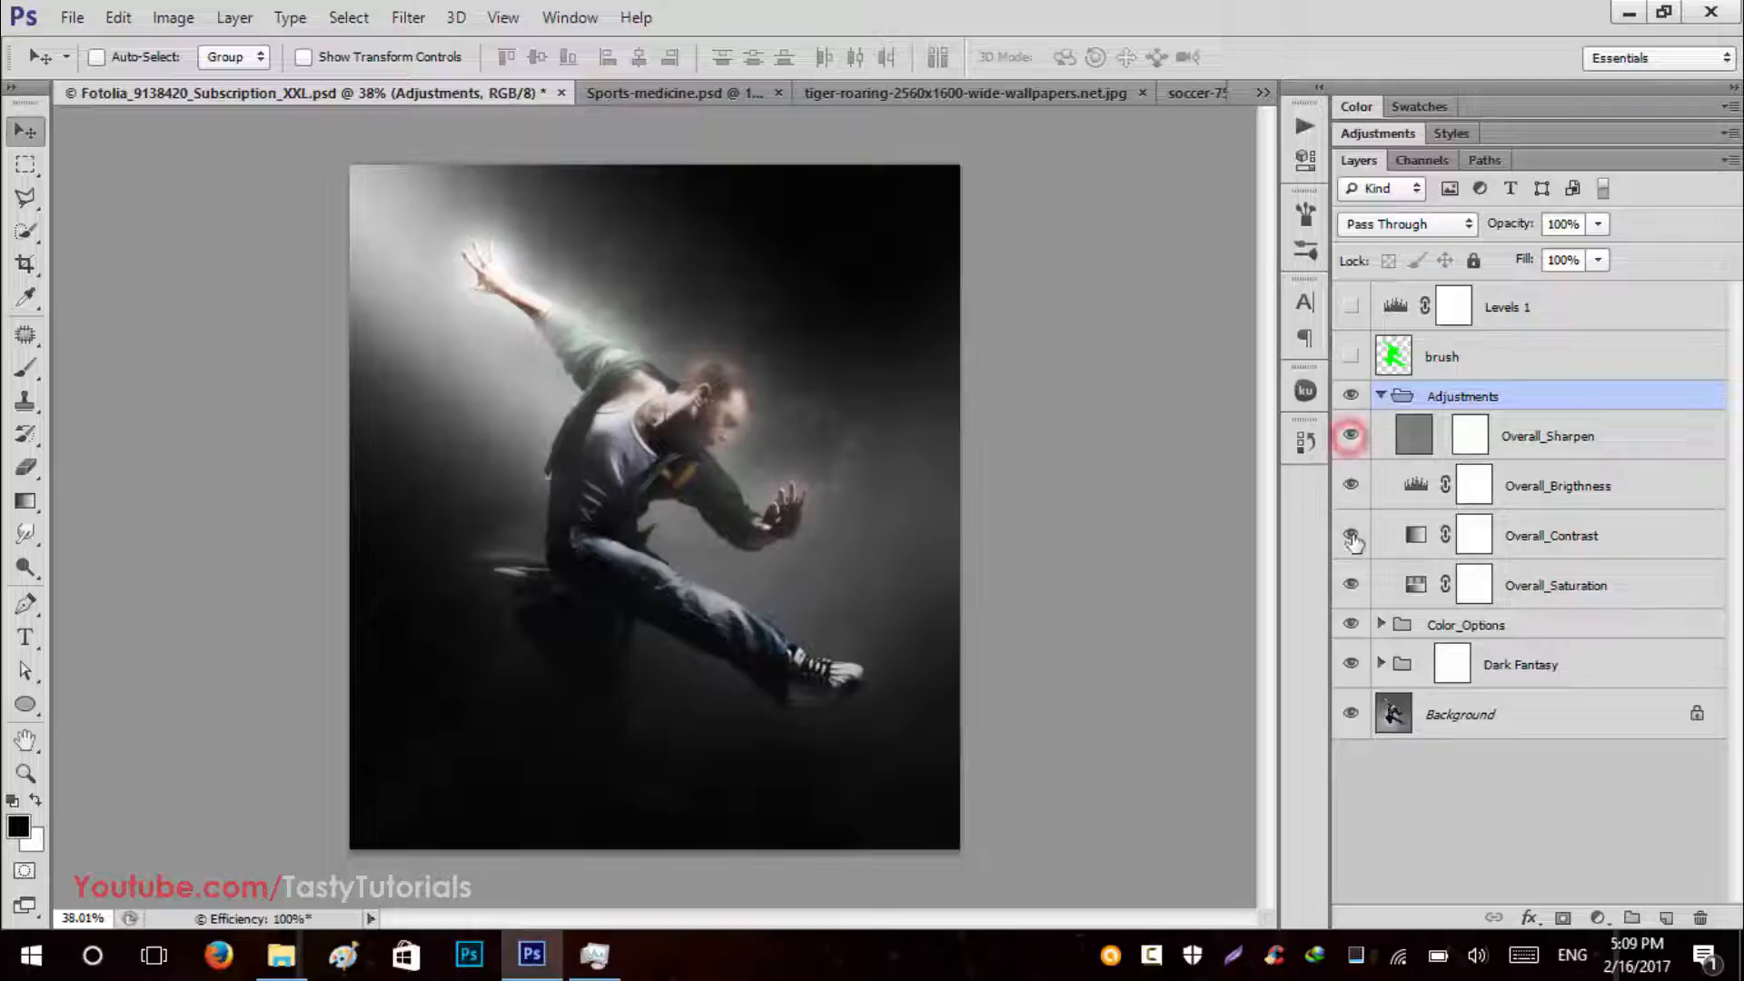
pyautogui.click(1353, 591)
pyautogui.click(1380, 396)
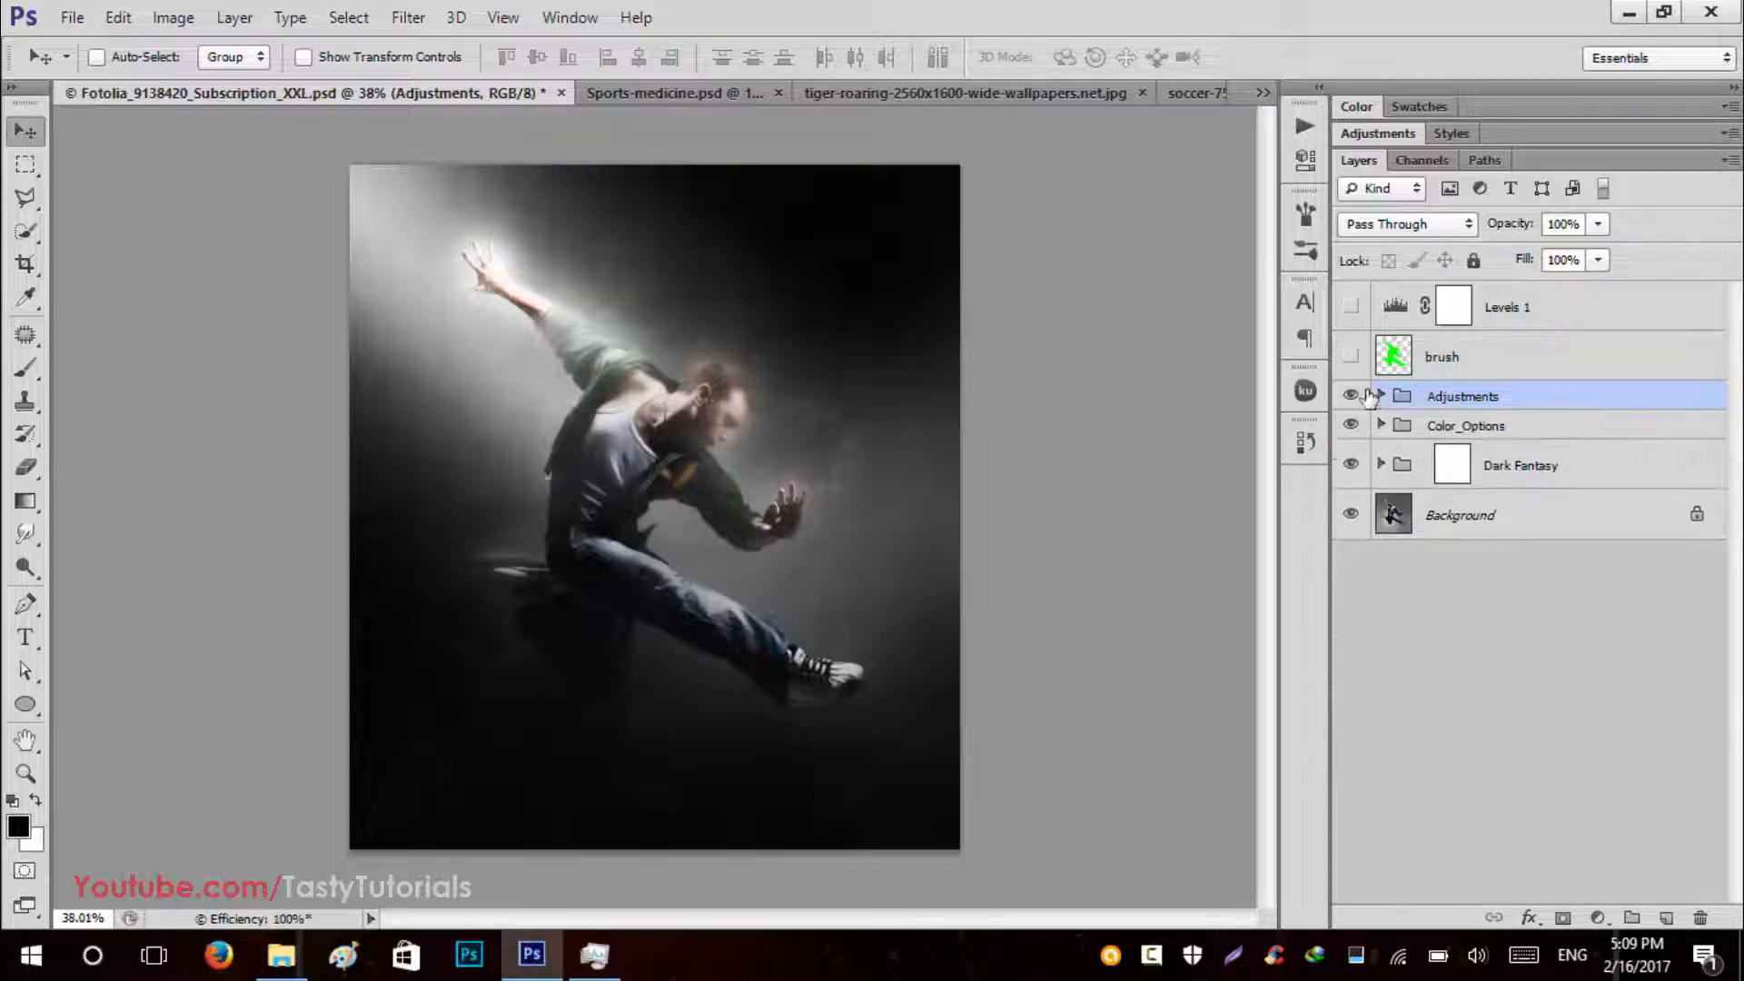
pyautogui.click(1350, 394)
pyautogui.click(1351, 394)
# Show the Levels 1 layer again, select it and compare the colors with and without it.
pyautogui.click(1351, 309)
pyautogui.click(1561, 327)
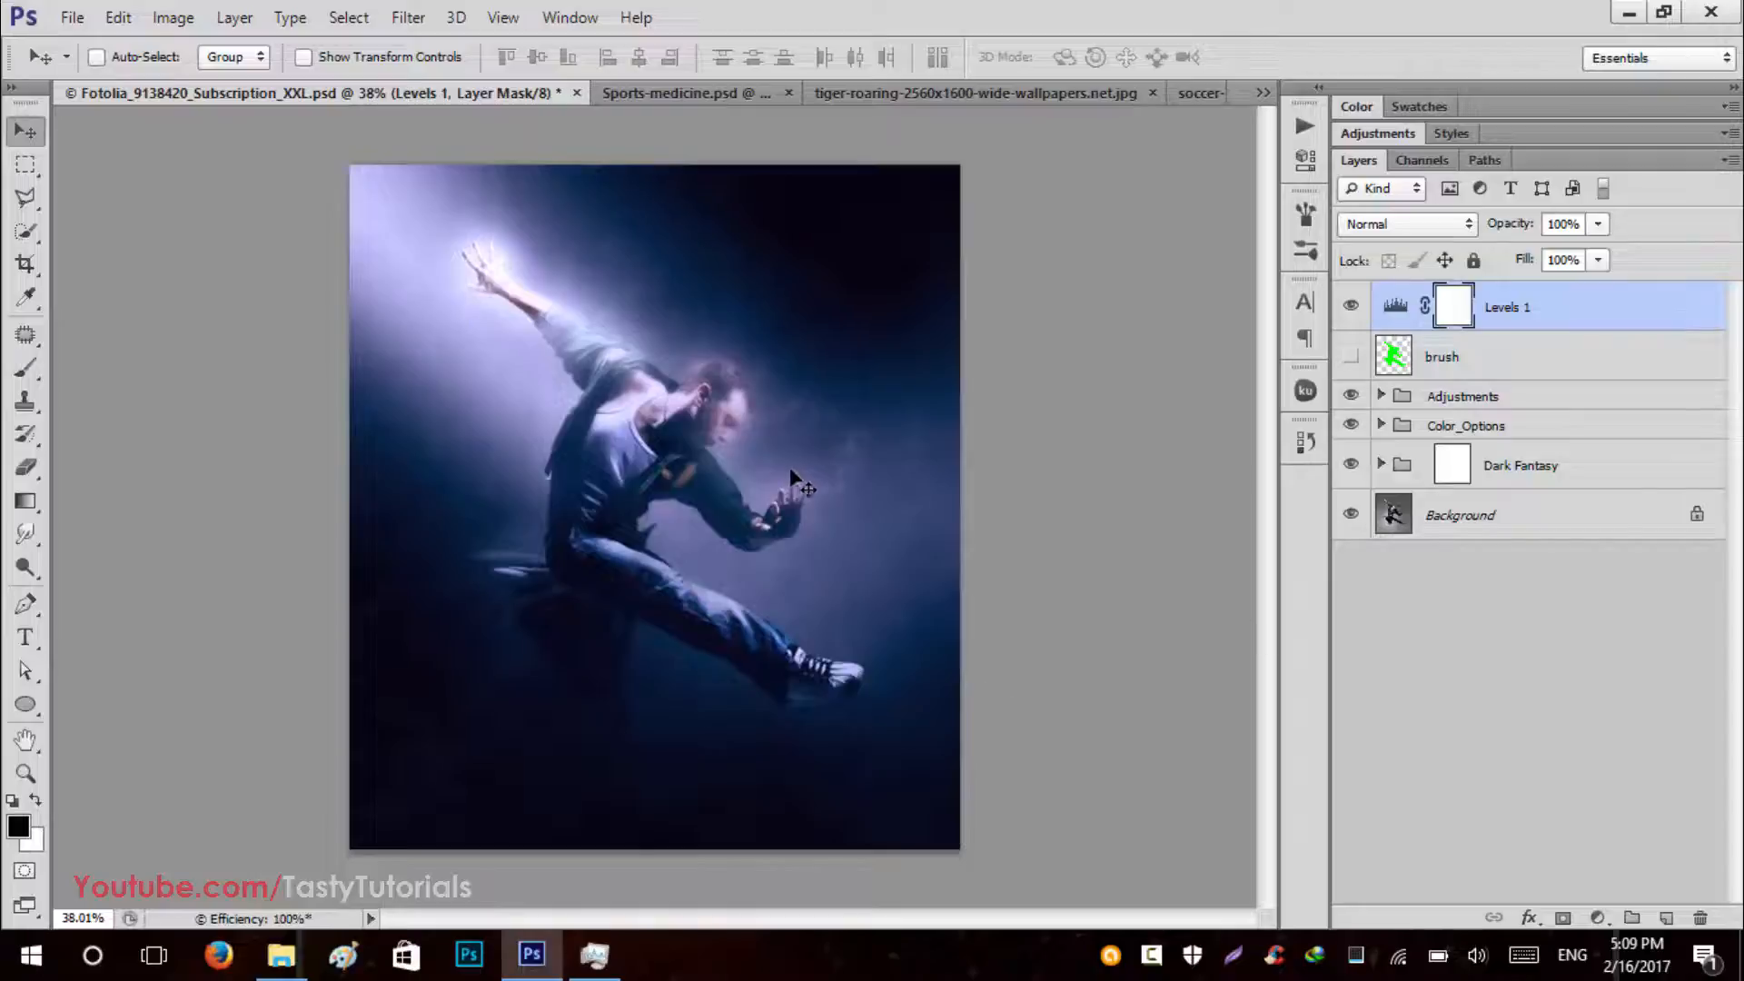
pyautogui.click(1349, 307)
pyautogui.click(1350, 307)
# Close the dancer document and switch to Sports-medicine.psd with the whole football player in view.
pyautogui.click(576, 93)
pyautogui.click(844, 378)
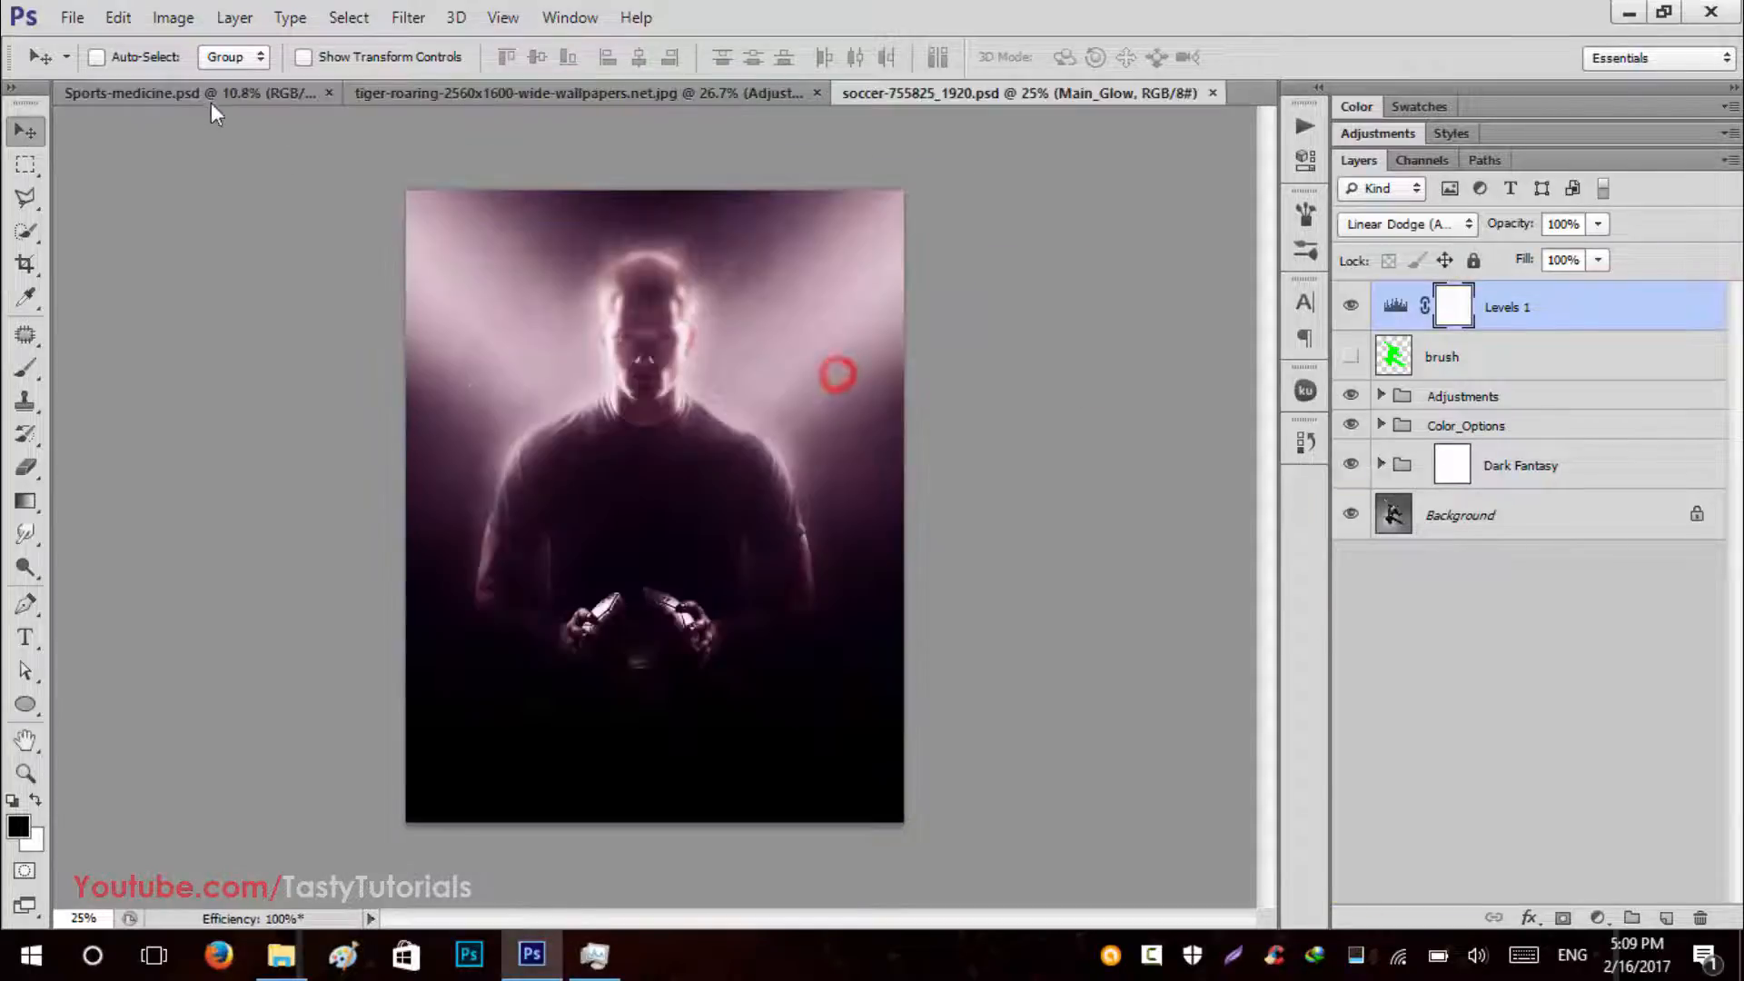
pyautogui.click(191, 91)
pyautogui.scroll(-1, 259, 304)
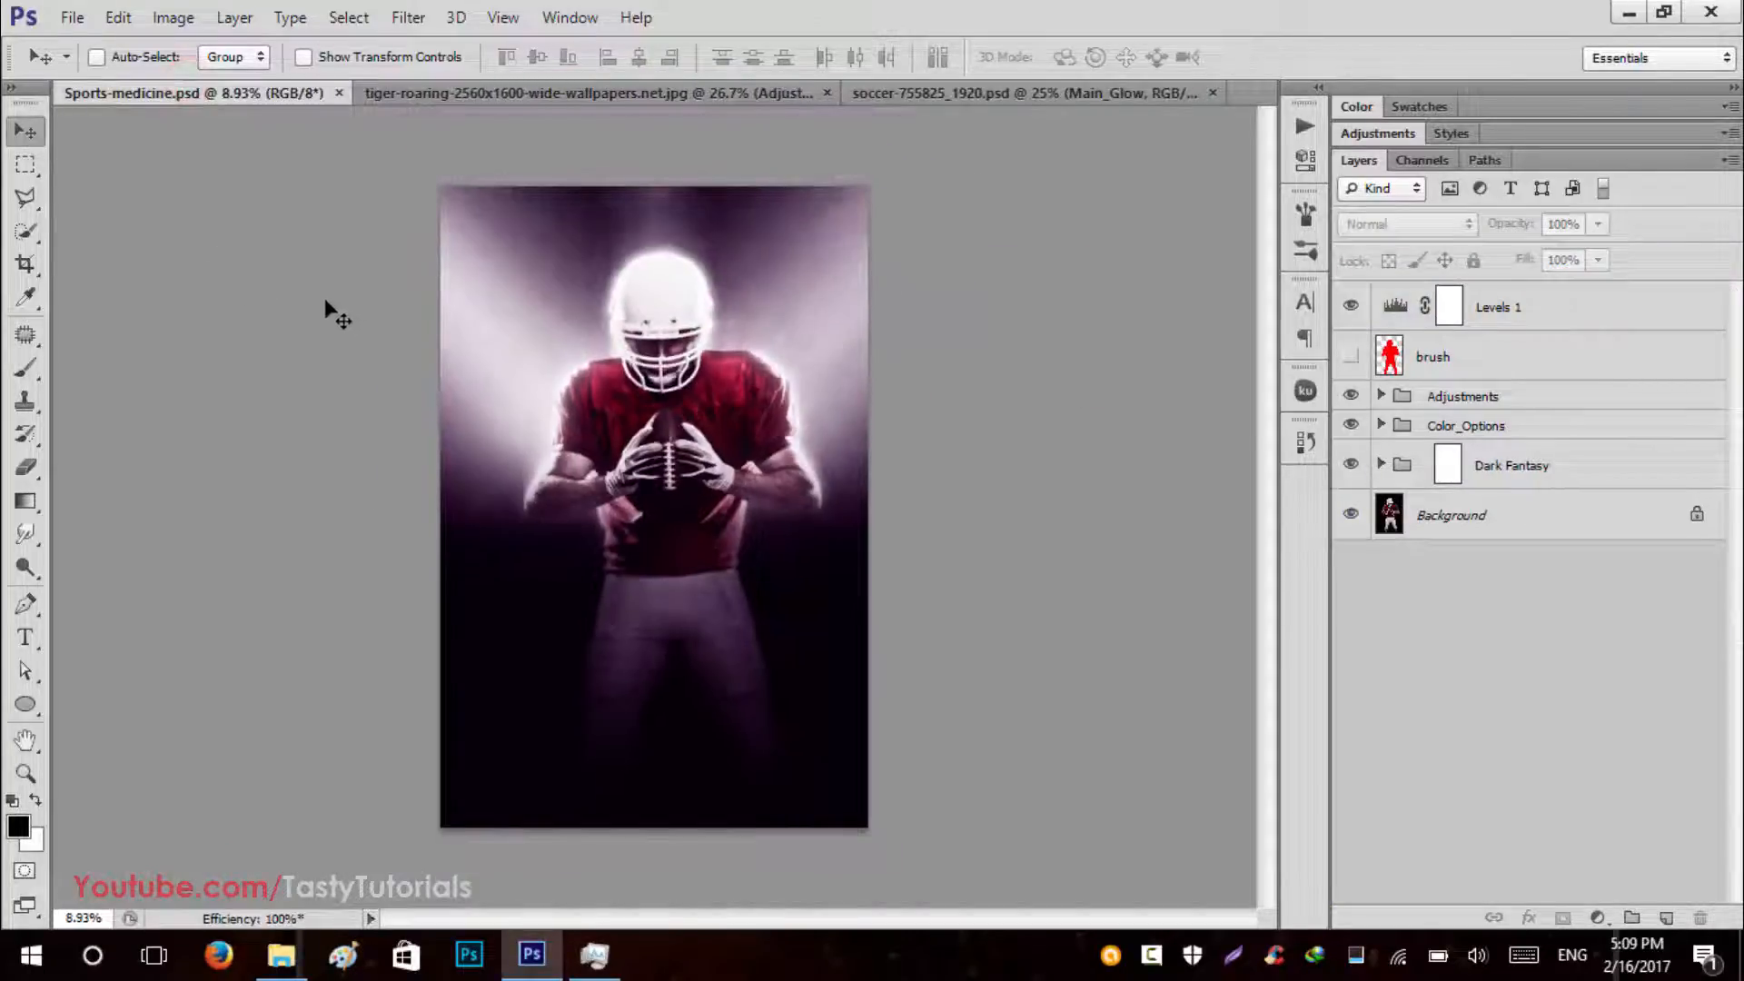
# Hide all layers and groups above Background and move the brush layer below the Dark Fantasy group.
pyautogui.moveTo(1349, 314); pyautogui.dragTo(1354, 454)
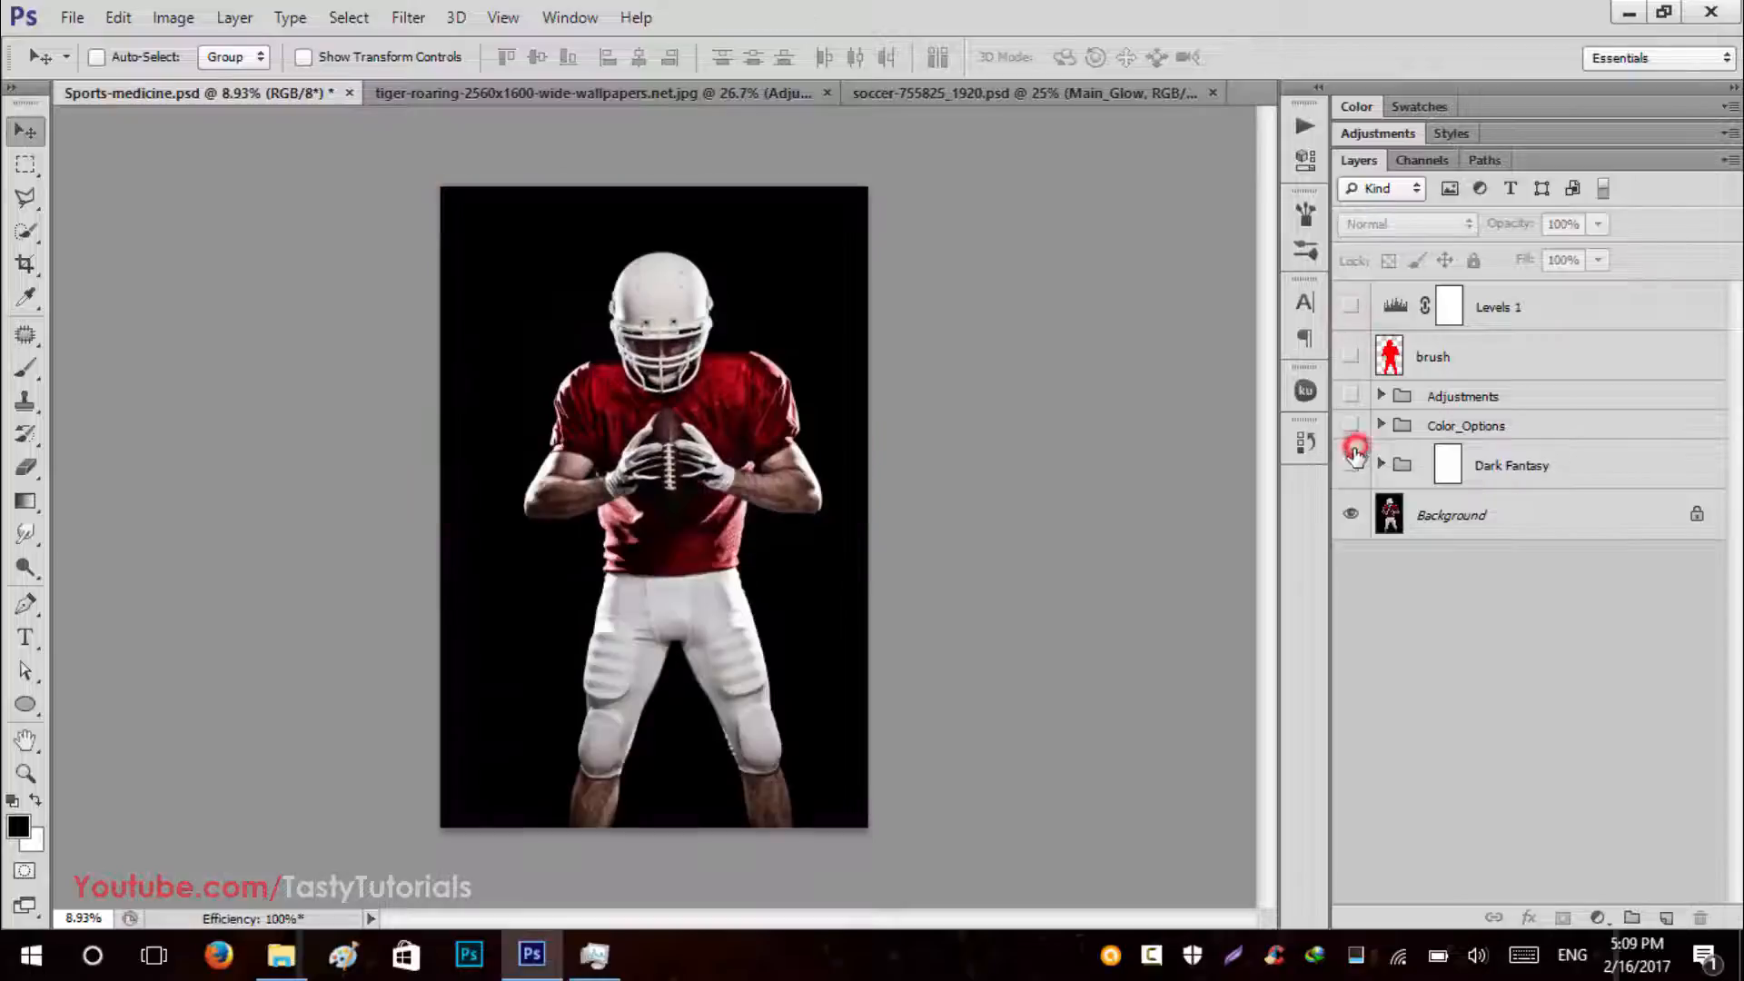
pyautogui.moveTo(1435, 362); pyautogui.dragTo(1469, 494)
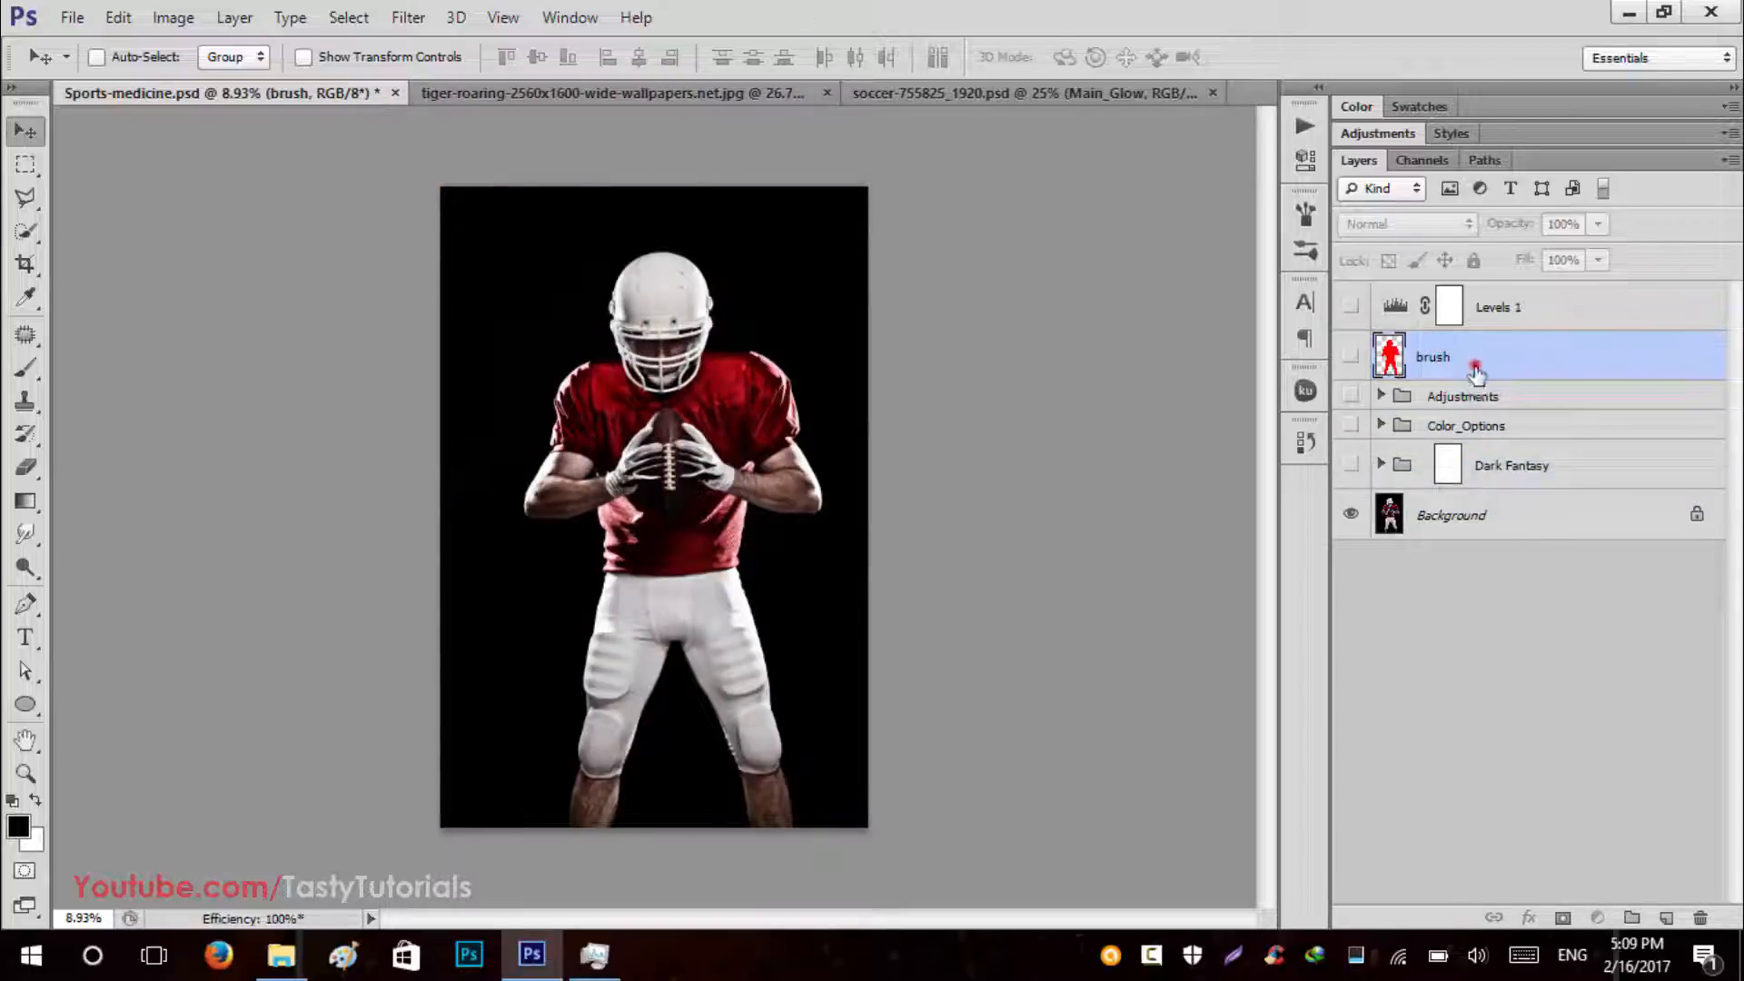
pyautogui.moveTo(1475, 372)
pyautogui.mouseDown()
pyautogui.moveTo(1479, 467)
pyautogui.moveTo(1499, 489)
pyautogui.mouseUp()
# Preview the brush layer over the football player and hide it again.
pyautogui.scroll(1, 699, 284)
pyautogui.click(1350, 465)
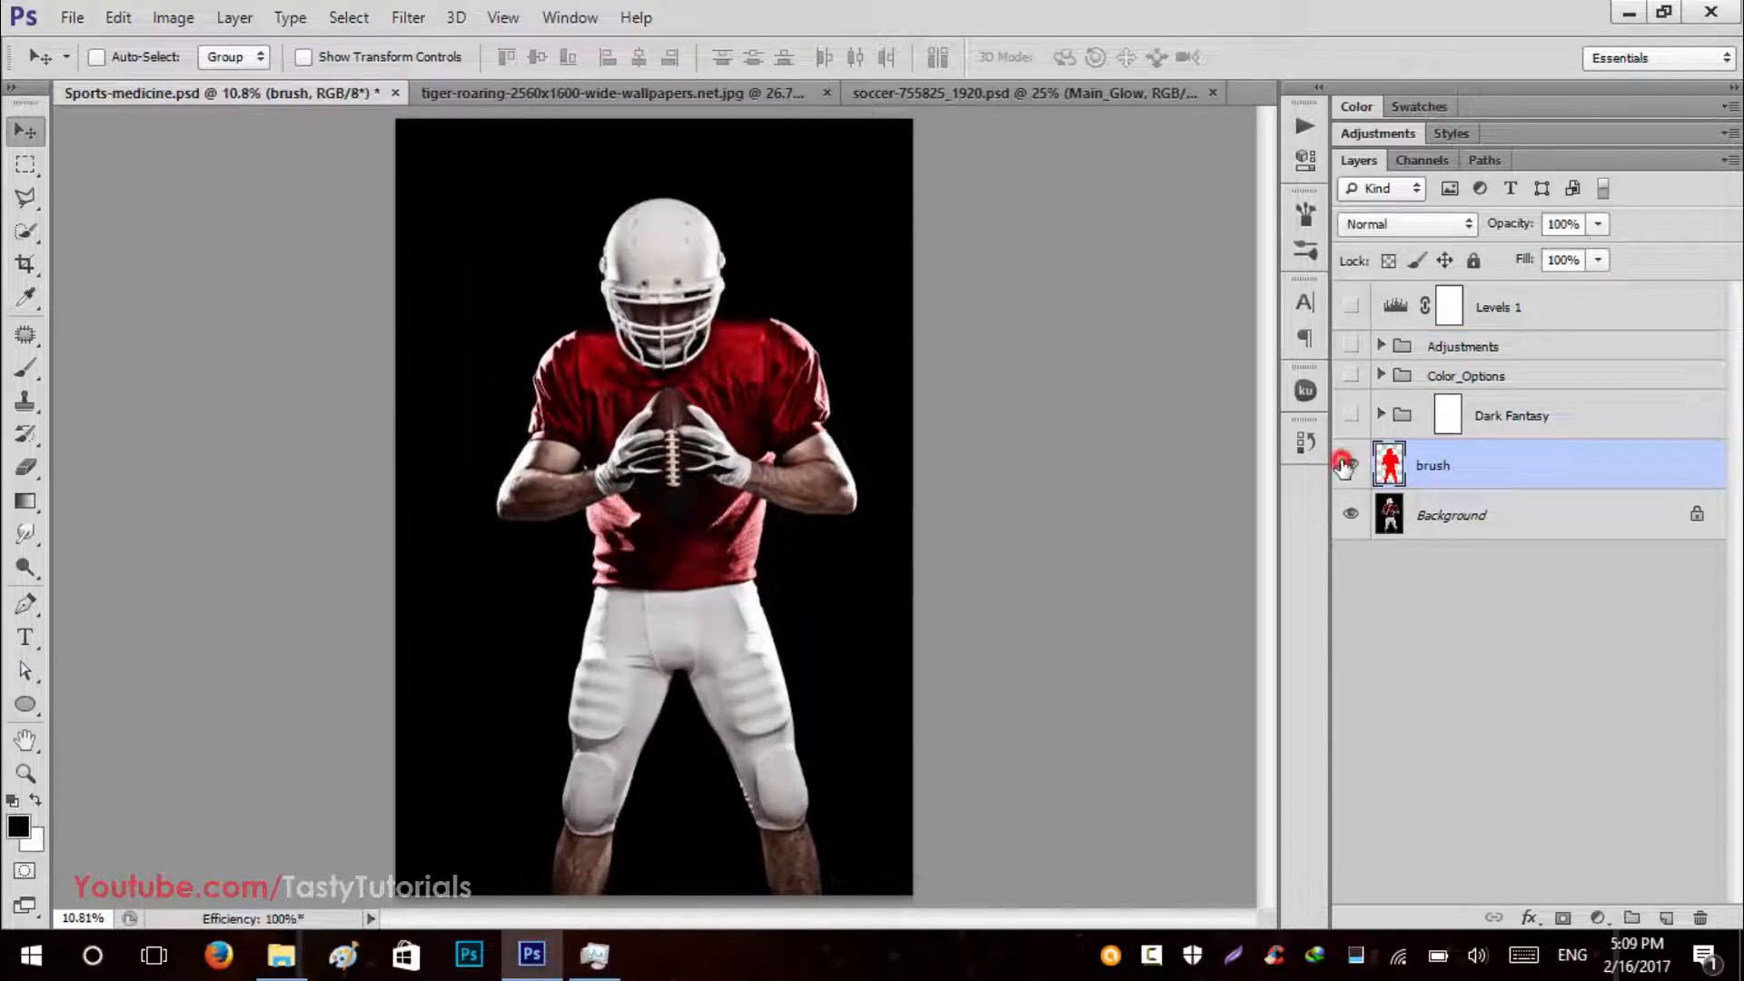
pyautogui.click(1351, 465)
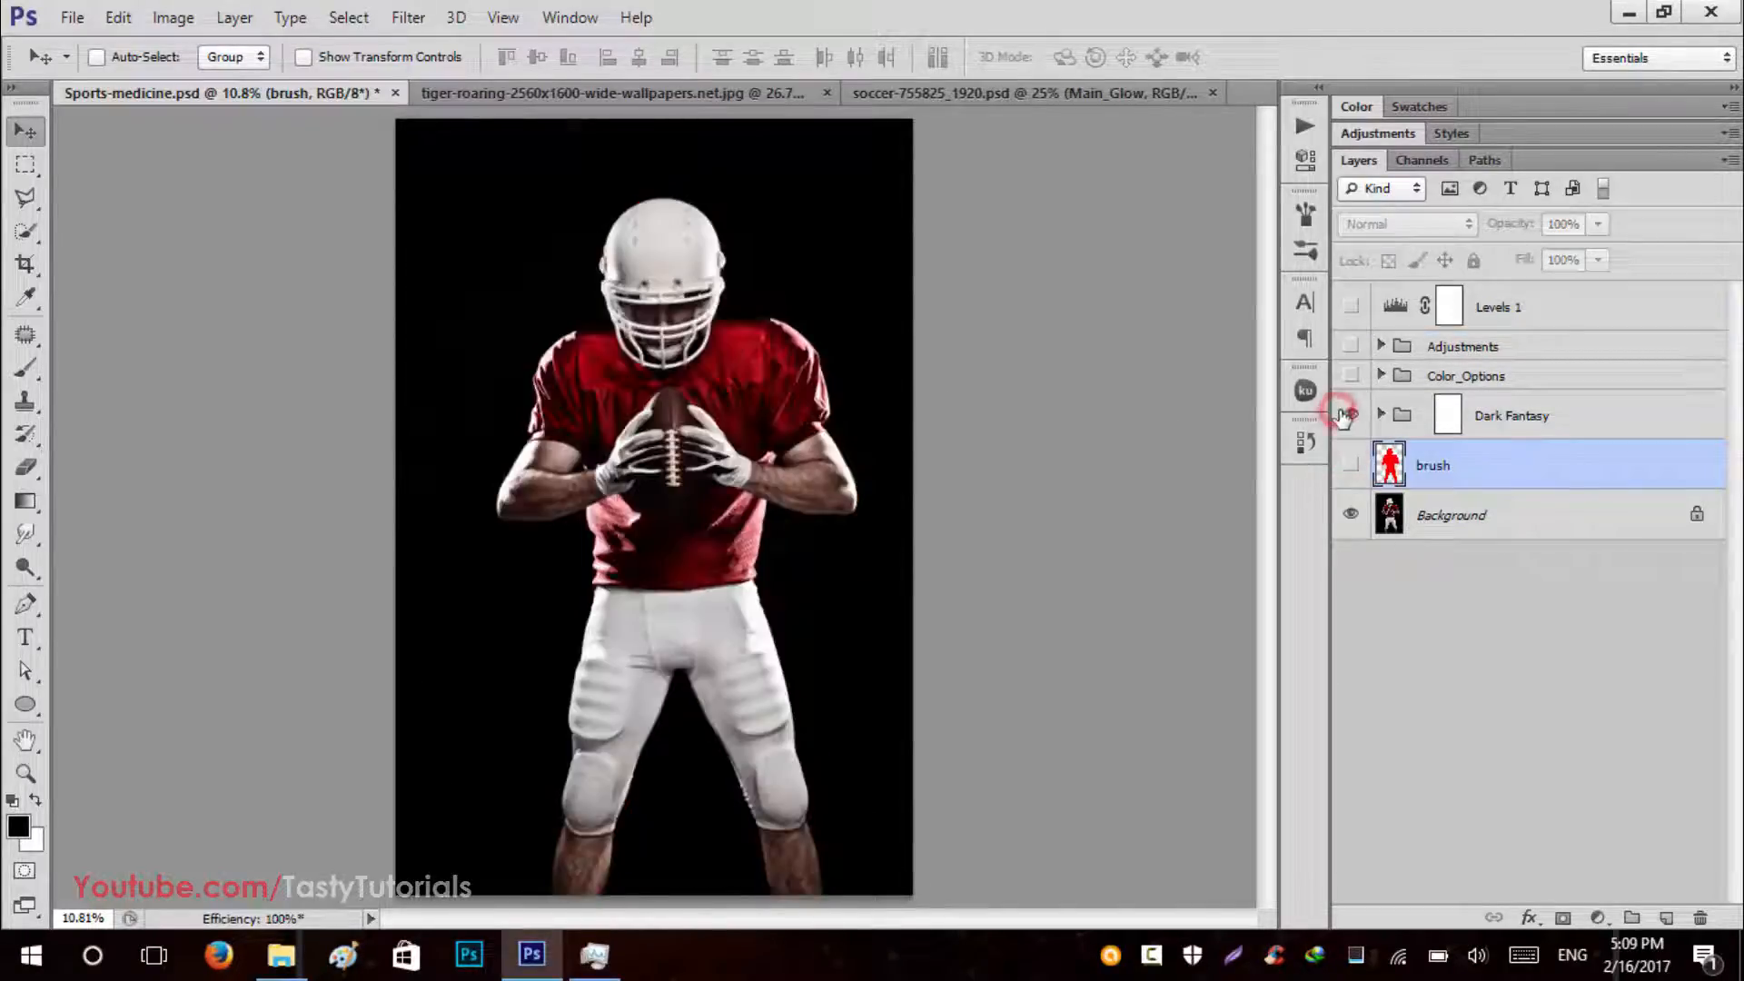
# Show the Dark Fantasy, Color_Options and Adjustments groups and the Levels 1 layer again over the football player.
pyautogui.click(1349, 415)
pyautogui.scroll(-1, 805, 466)
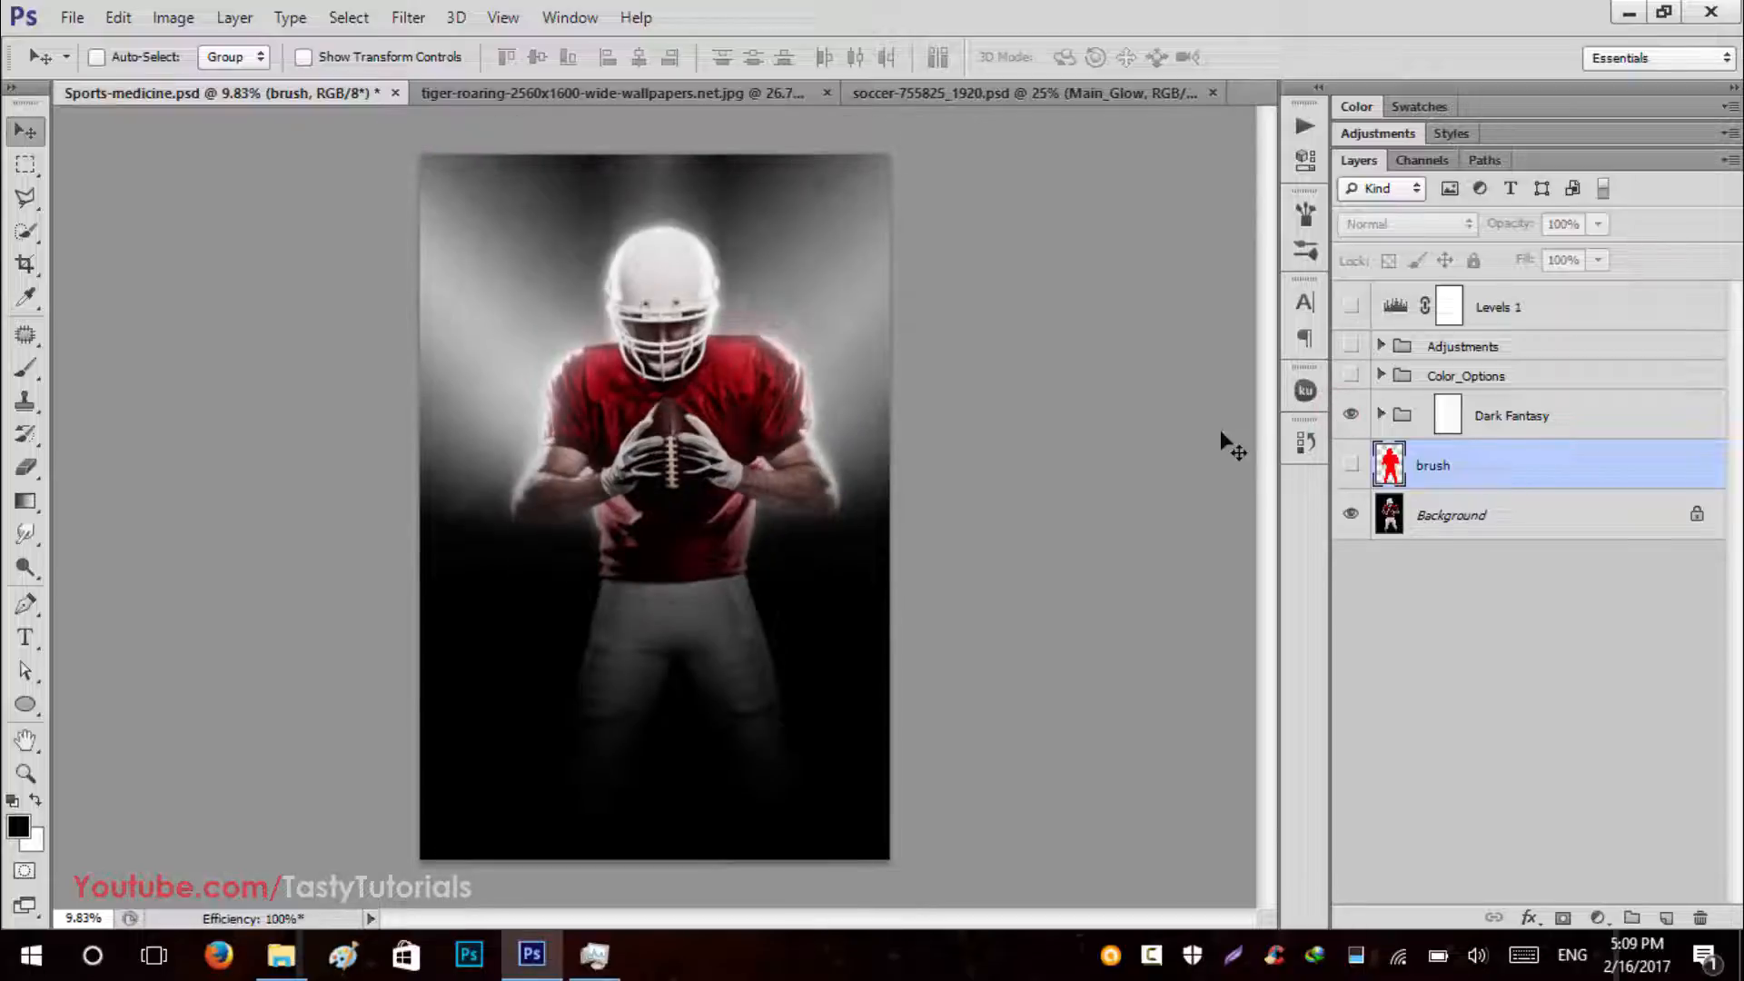
pyautogui.click(1351, 376)
pyautogui.click(1350, 347)
pyautogui.click(1351, 308)
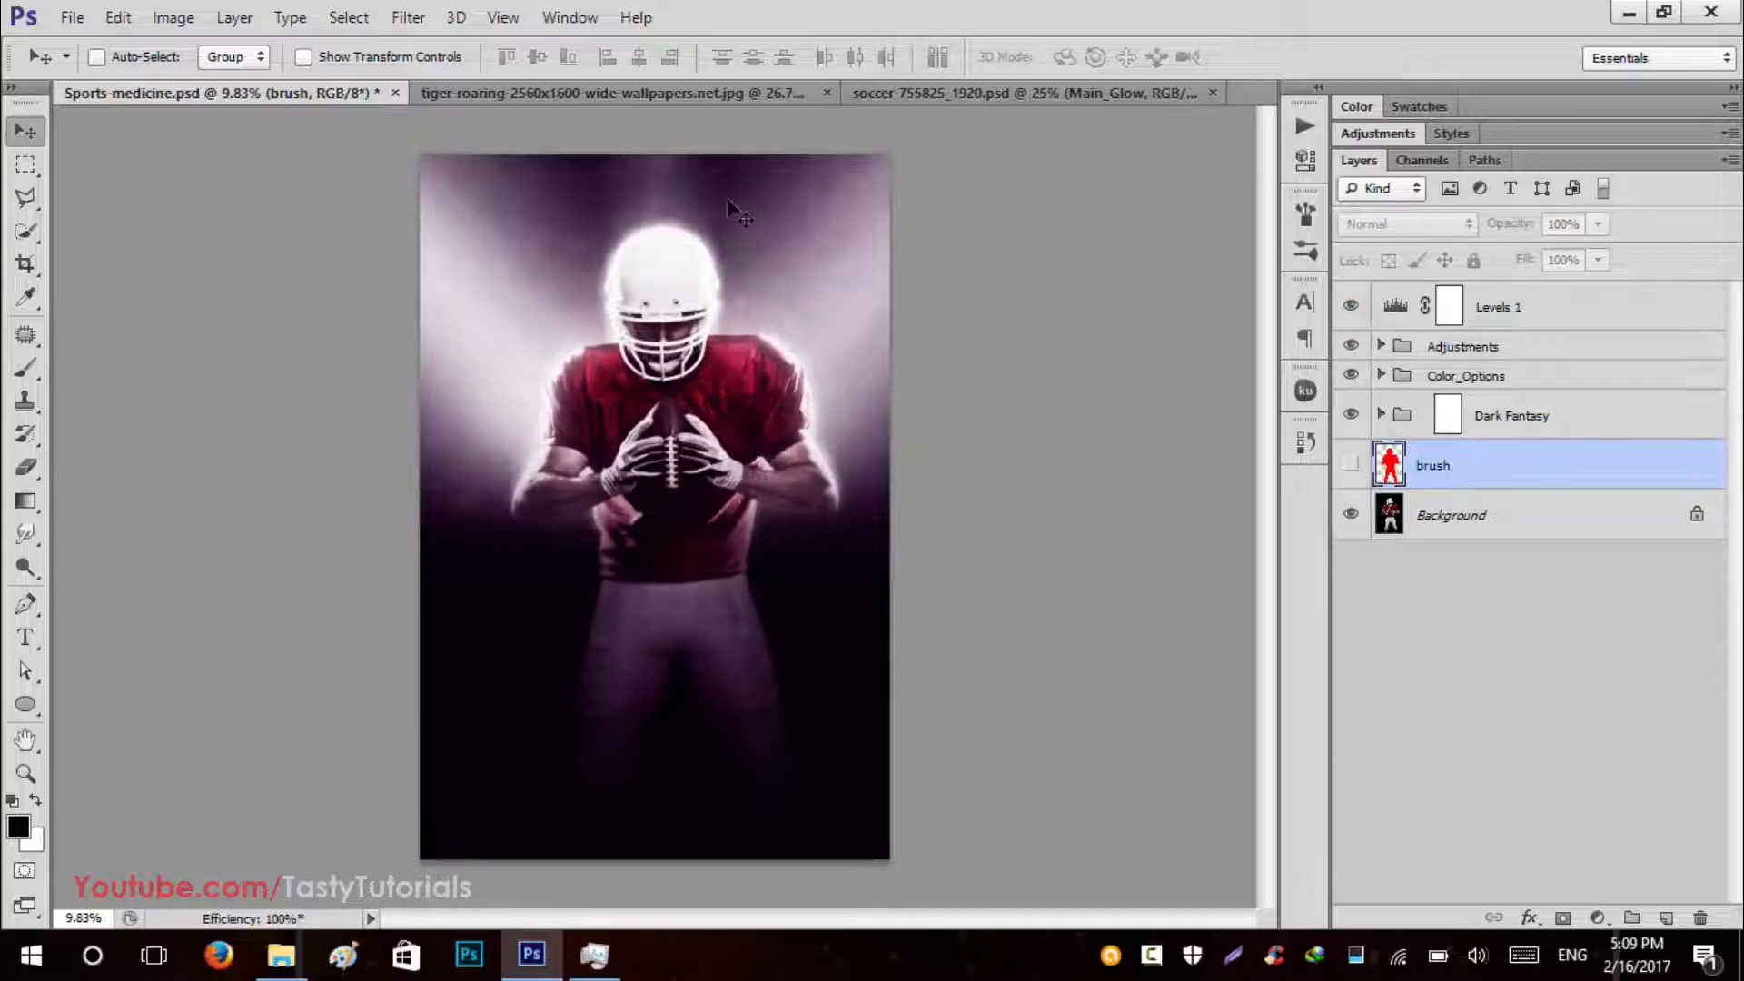
# Expand the Dark Fantasy group, collapse Light_Beams, and compare the image with and without Light_Beams and Edge_Glow.
pyautogui.click(1515, 416)
pyautogui.click(1381, 414)
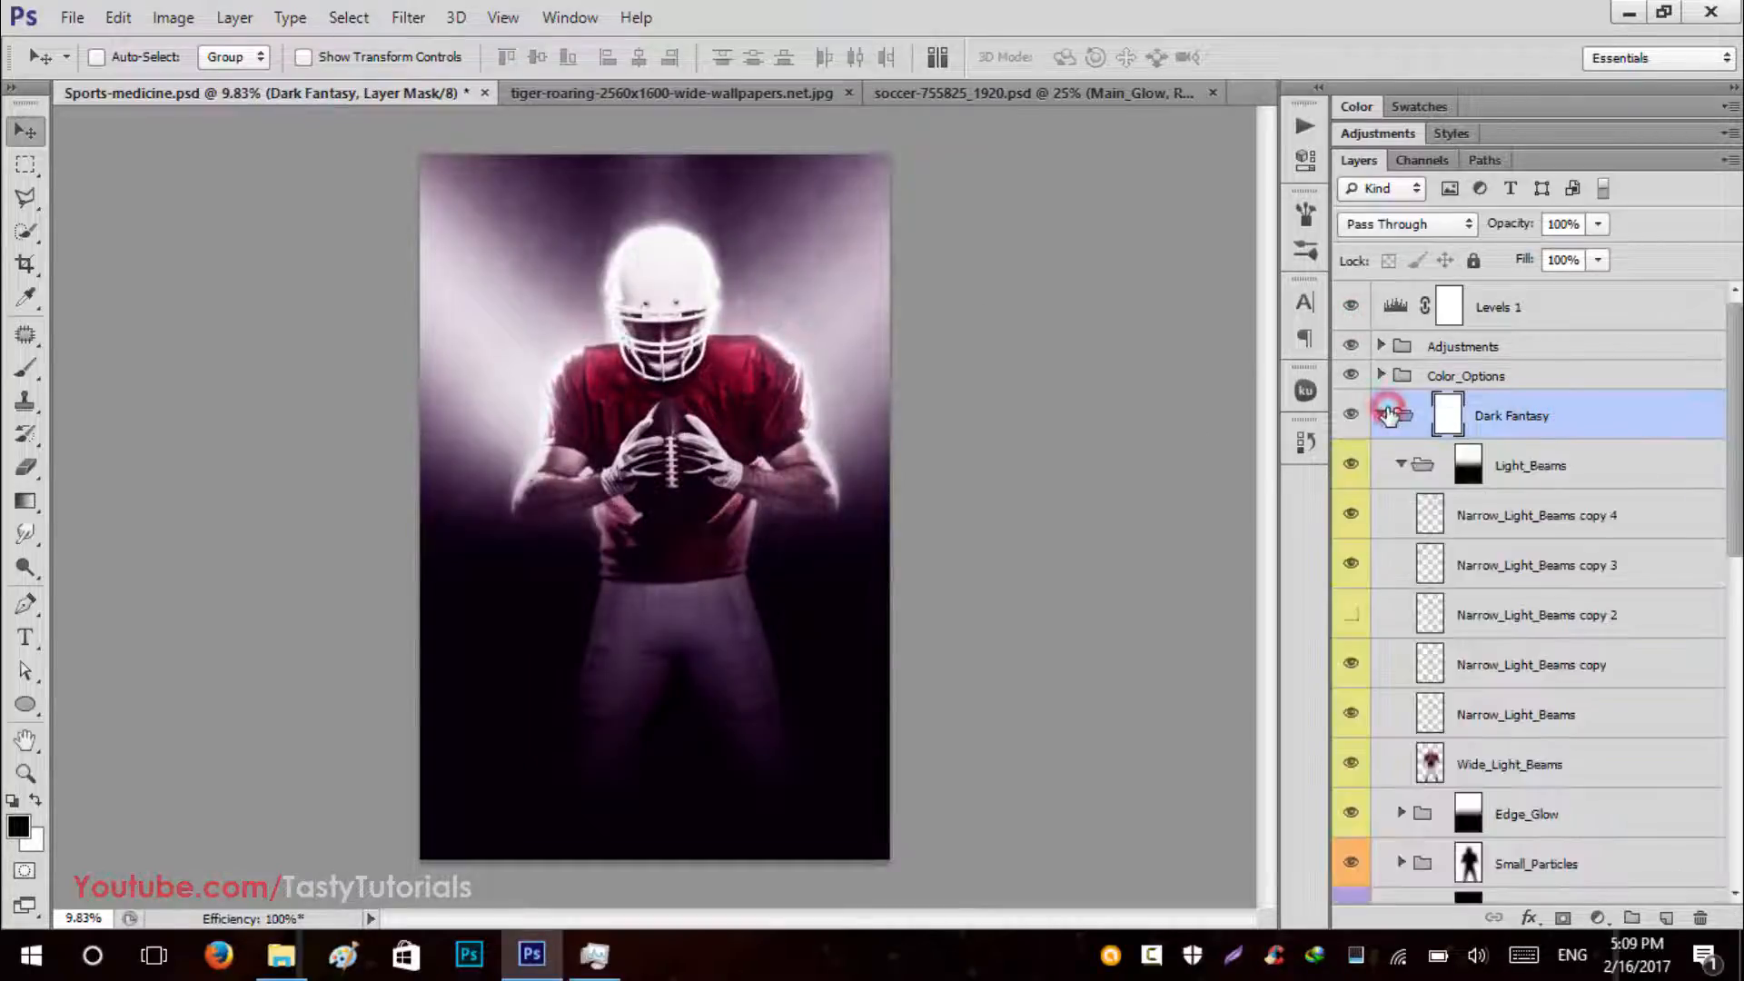
pyautogui.click(1566, 469)
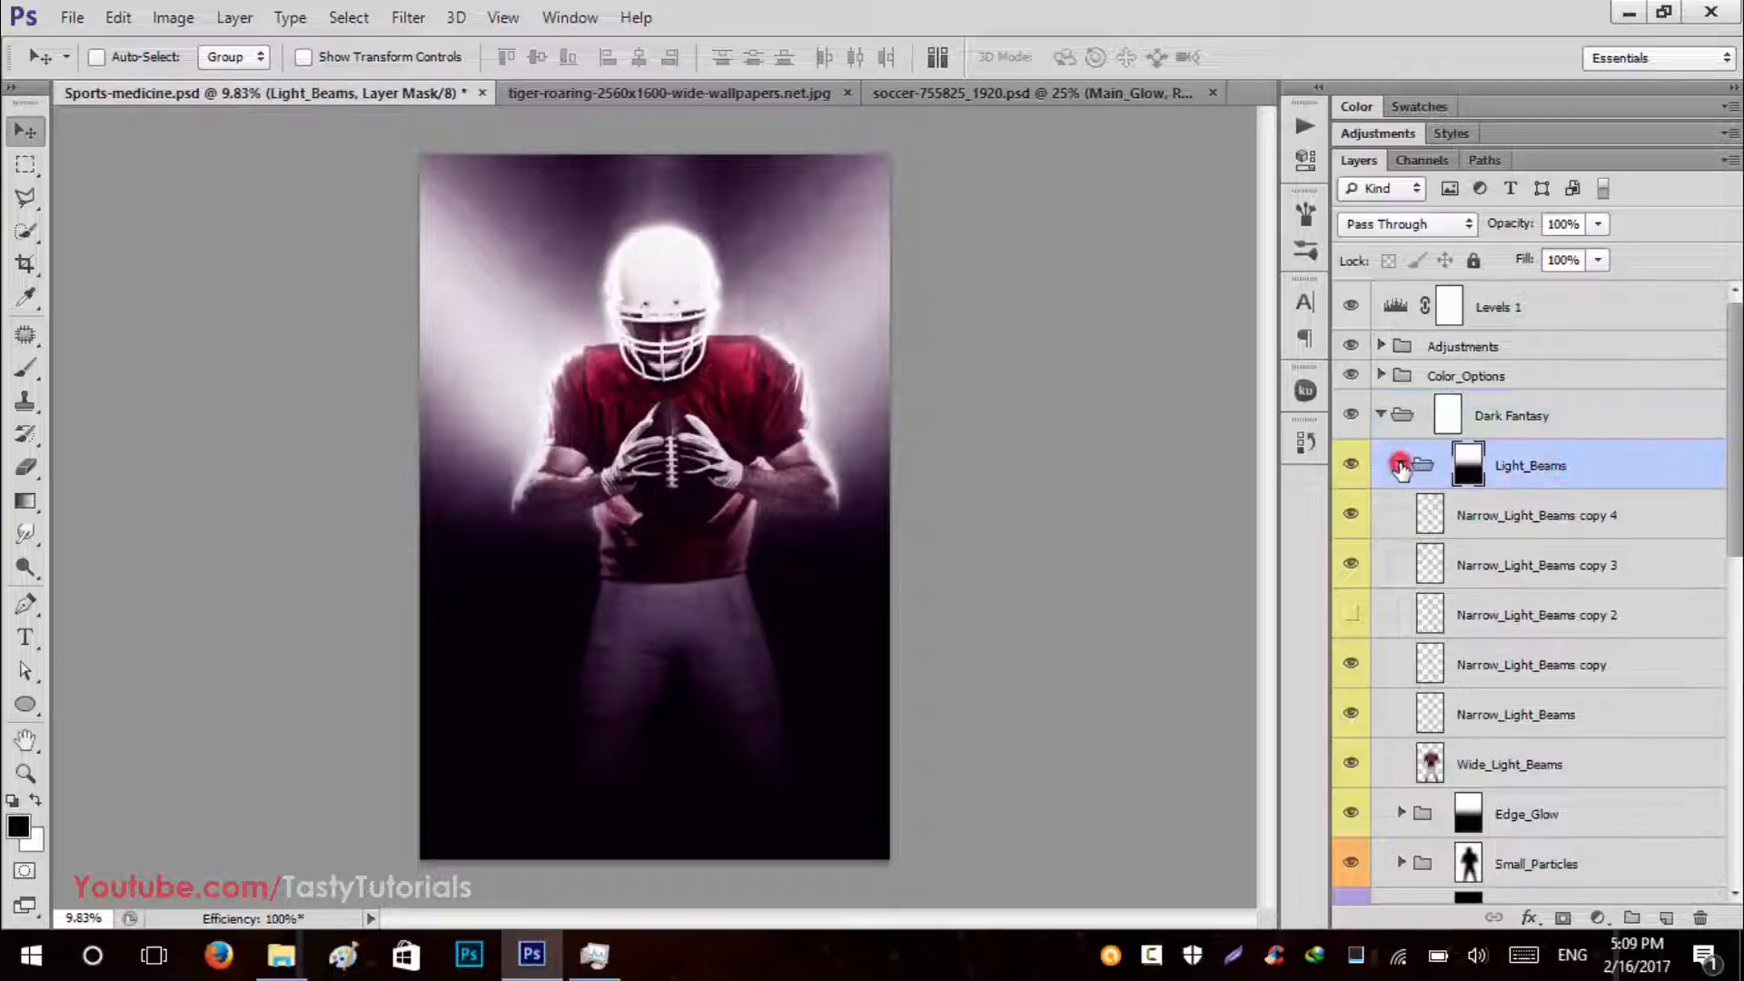
pyautogui.click(1399, 465)
pyautogui.click(1357, 467)
pyautogui.click(1357, 467)
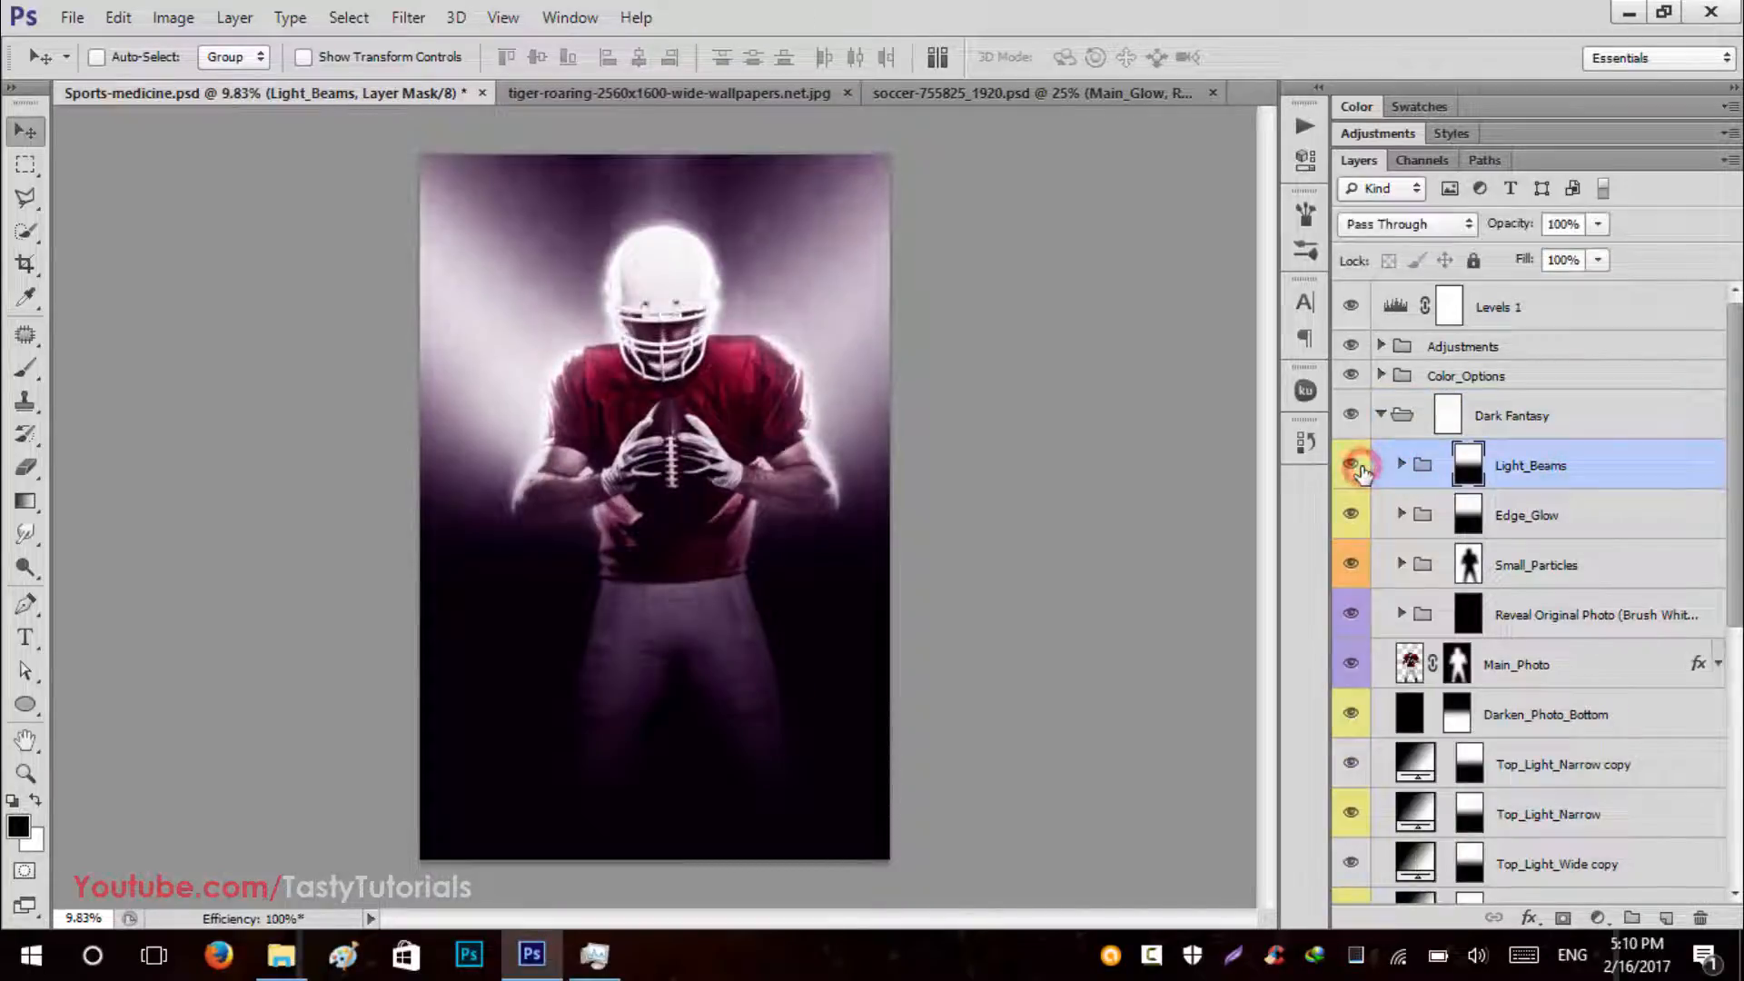
pyautogui.click(1351, 516)
pyautogui.click(1350, 516)
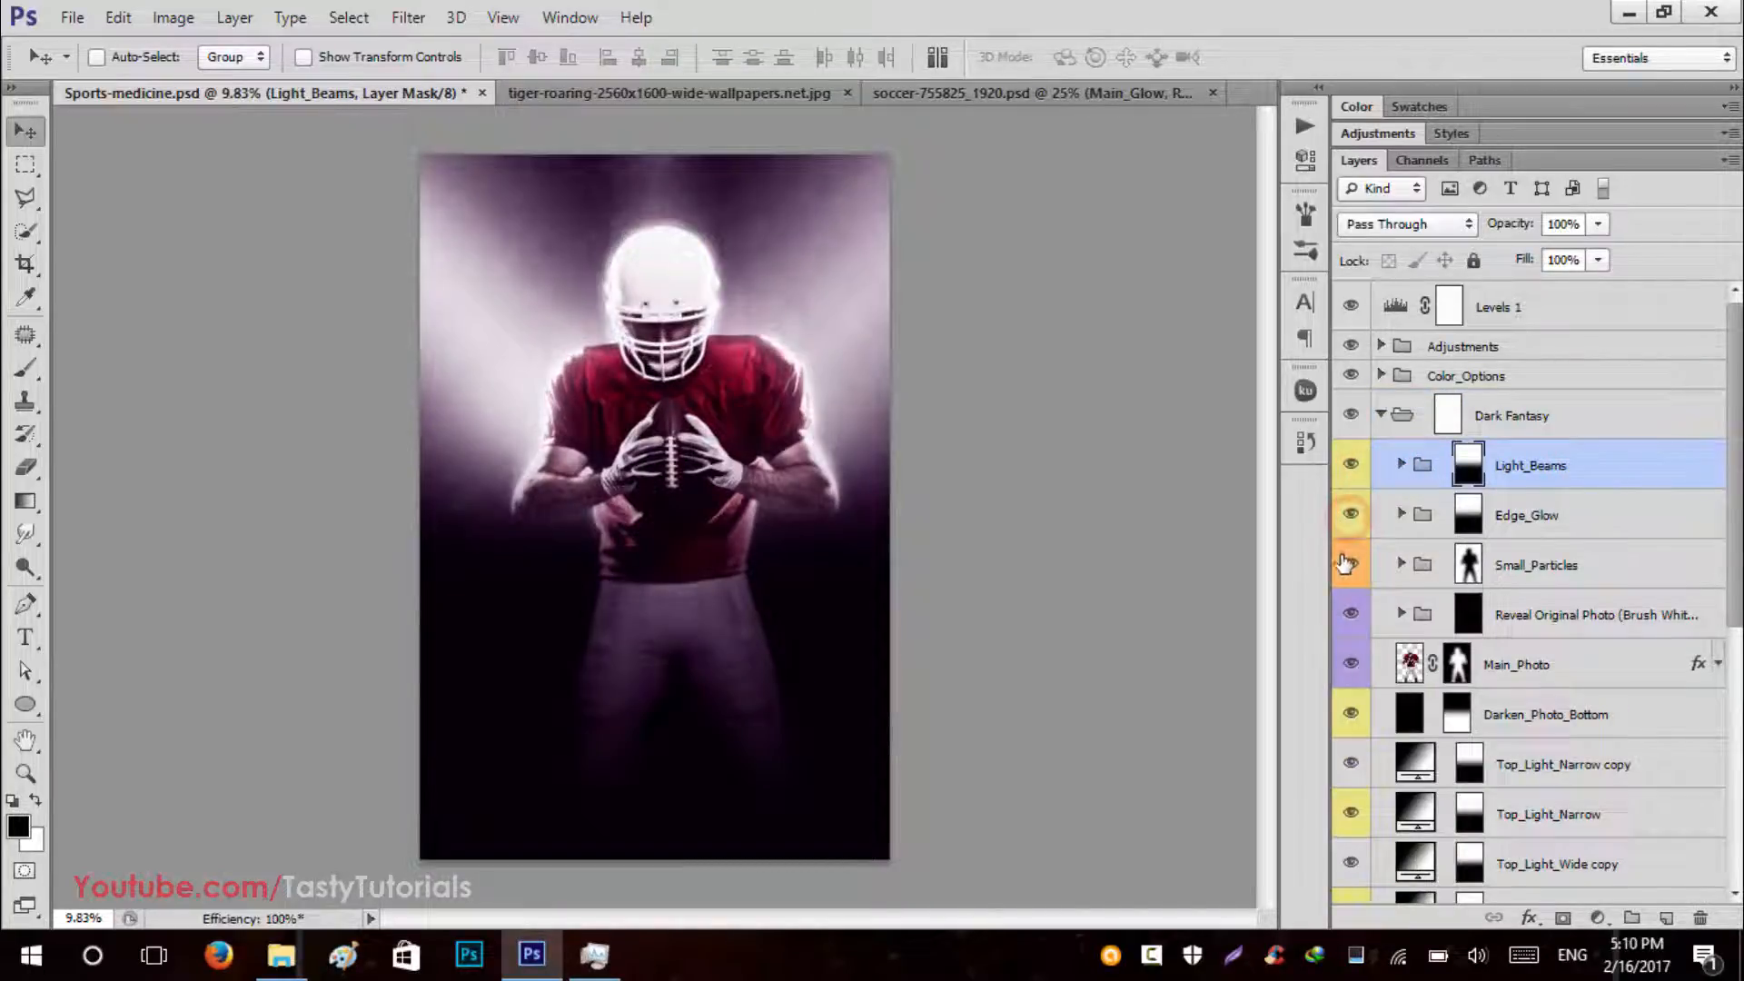
# Compare the football player with and without the Reveal Original Photo group and the Main_Photo layer.
pyautogui.click(1342, 616)
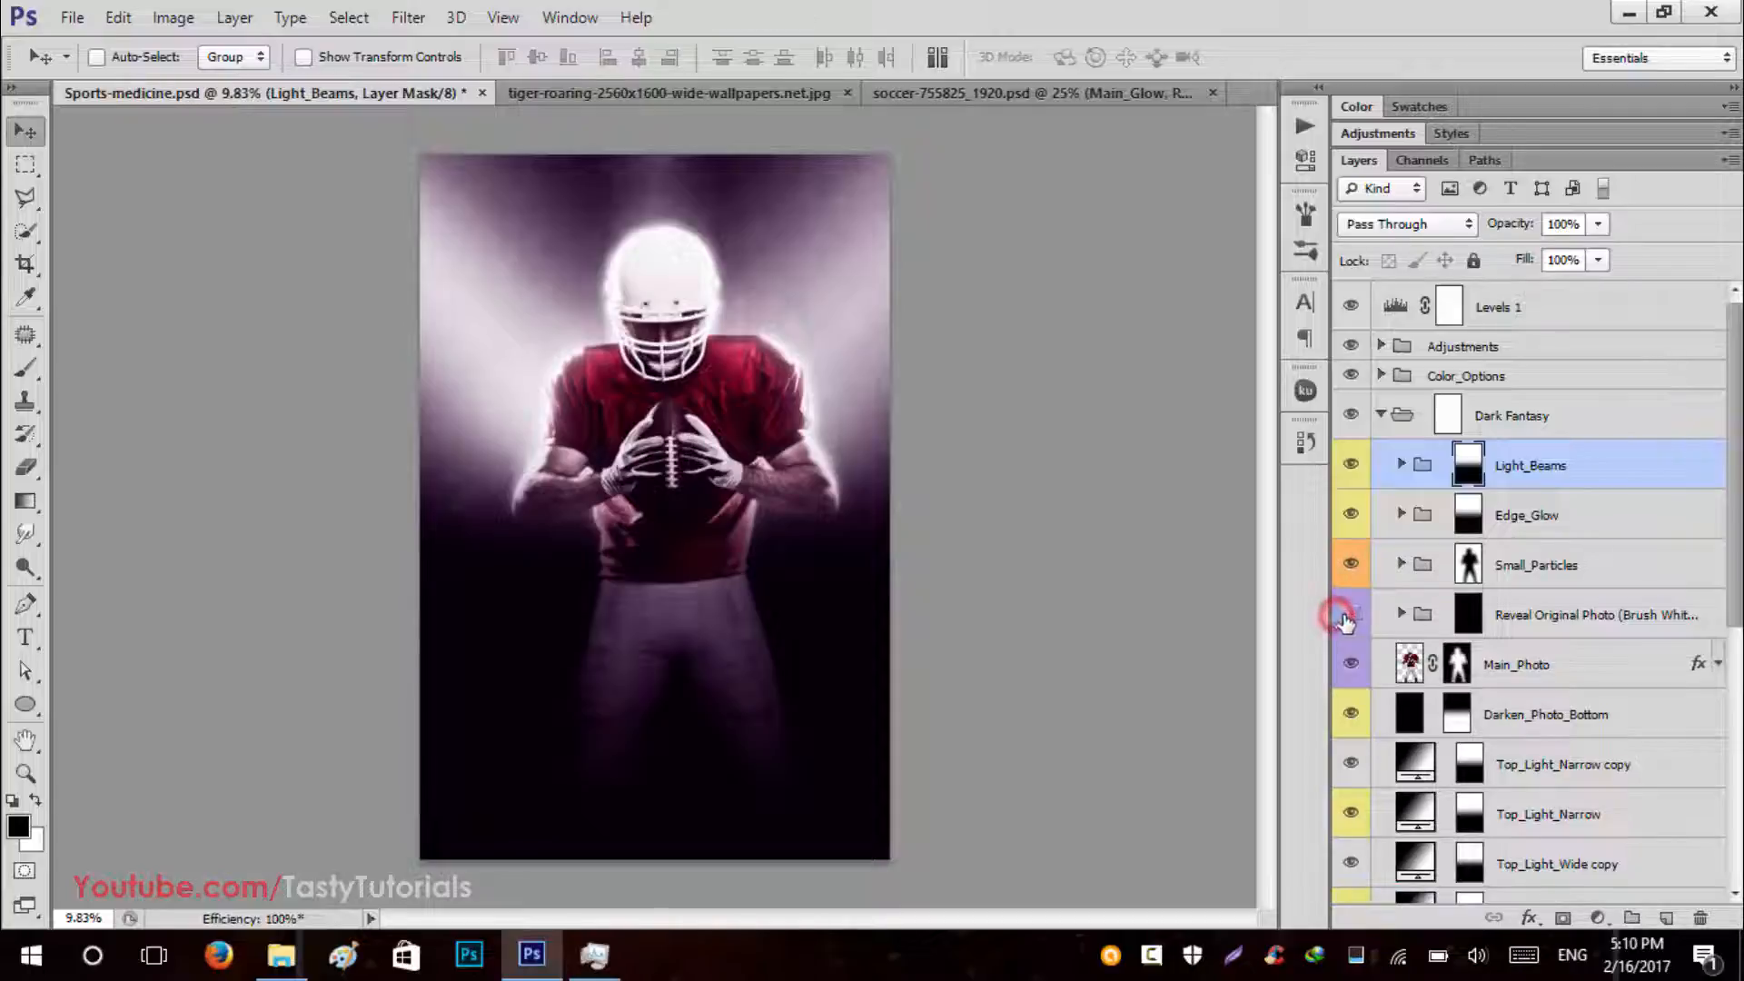
pyautogui.click(1346, 617)
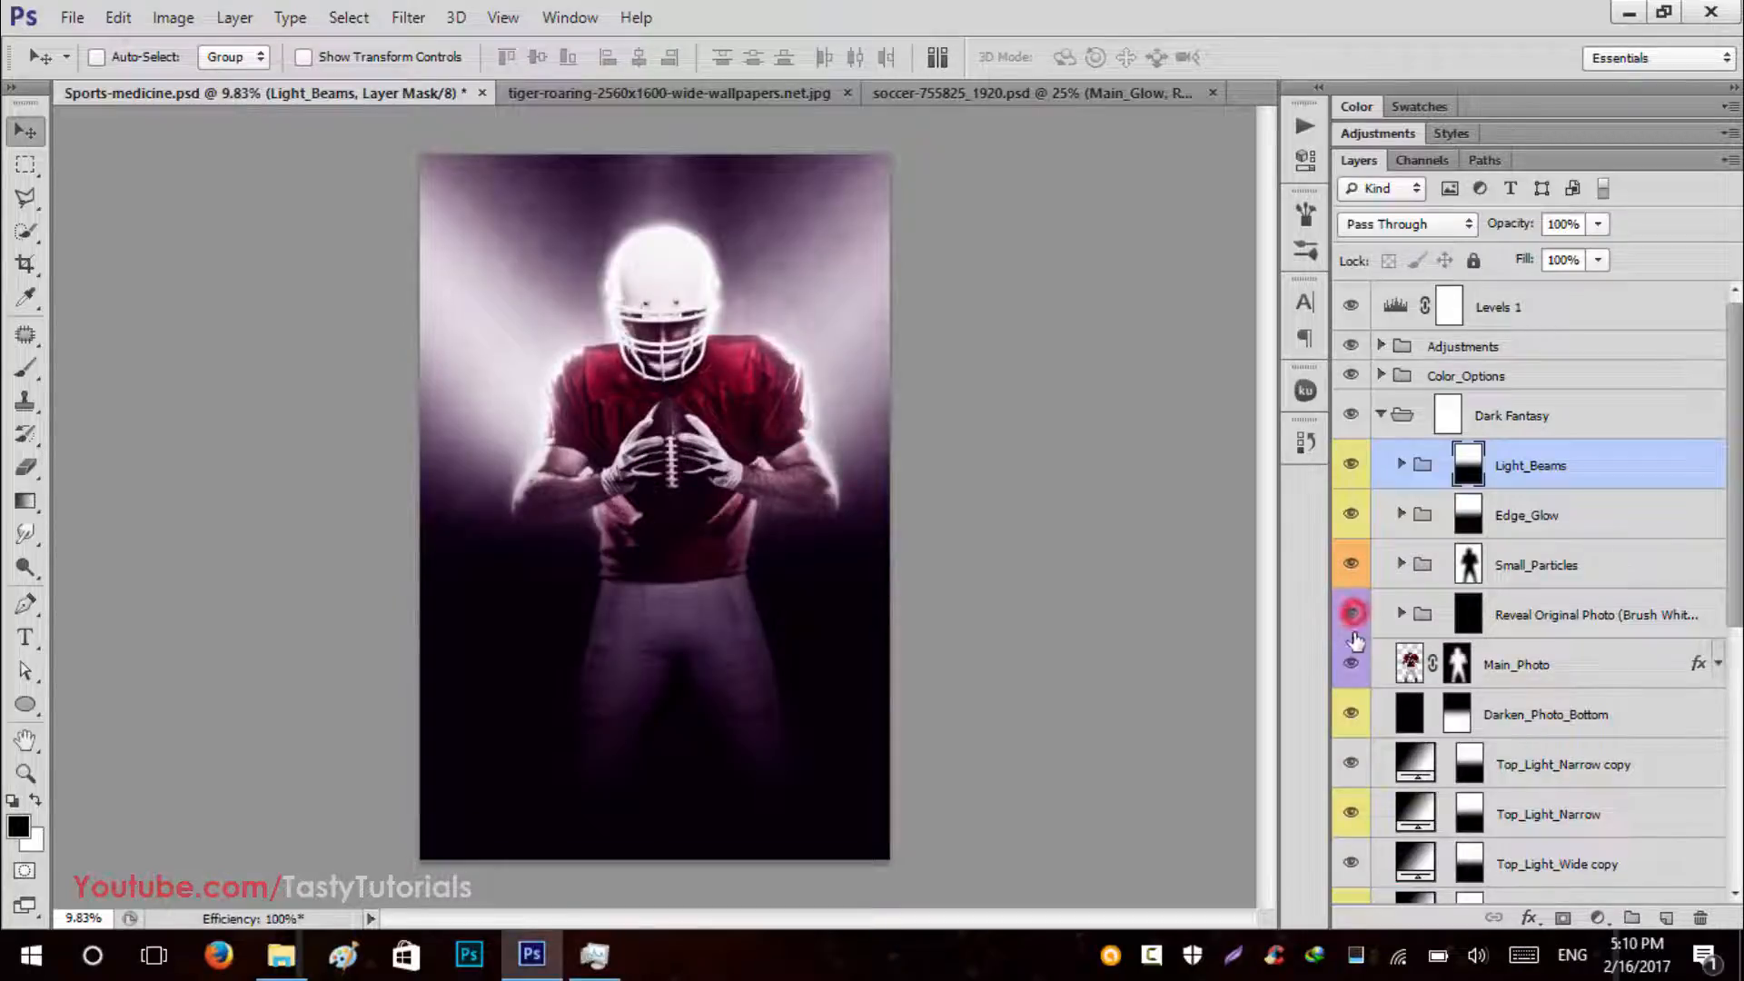
pyautogui.click(1351, 665)
pyautogui.click(1351, 666)
# Compare the image with and without each Top_Light layer: Narrow copy, Narrow, Wide copy and Wide.
pyautogui.scroll(-3, 1353, 669)
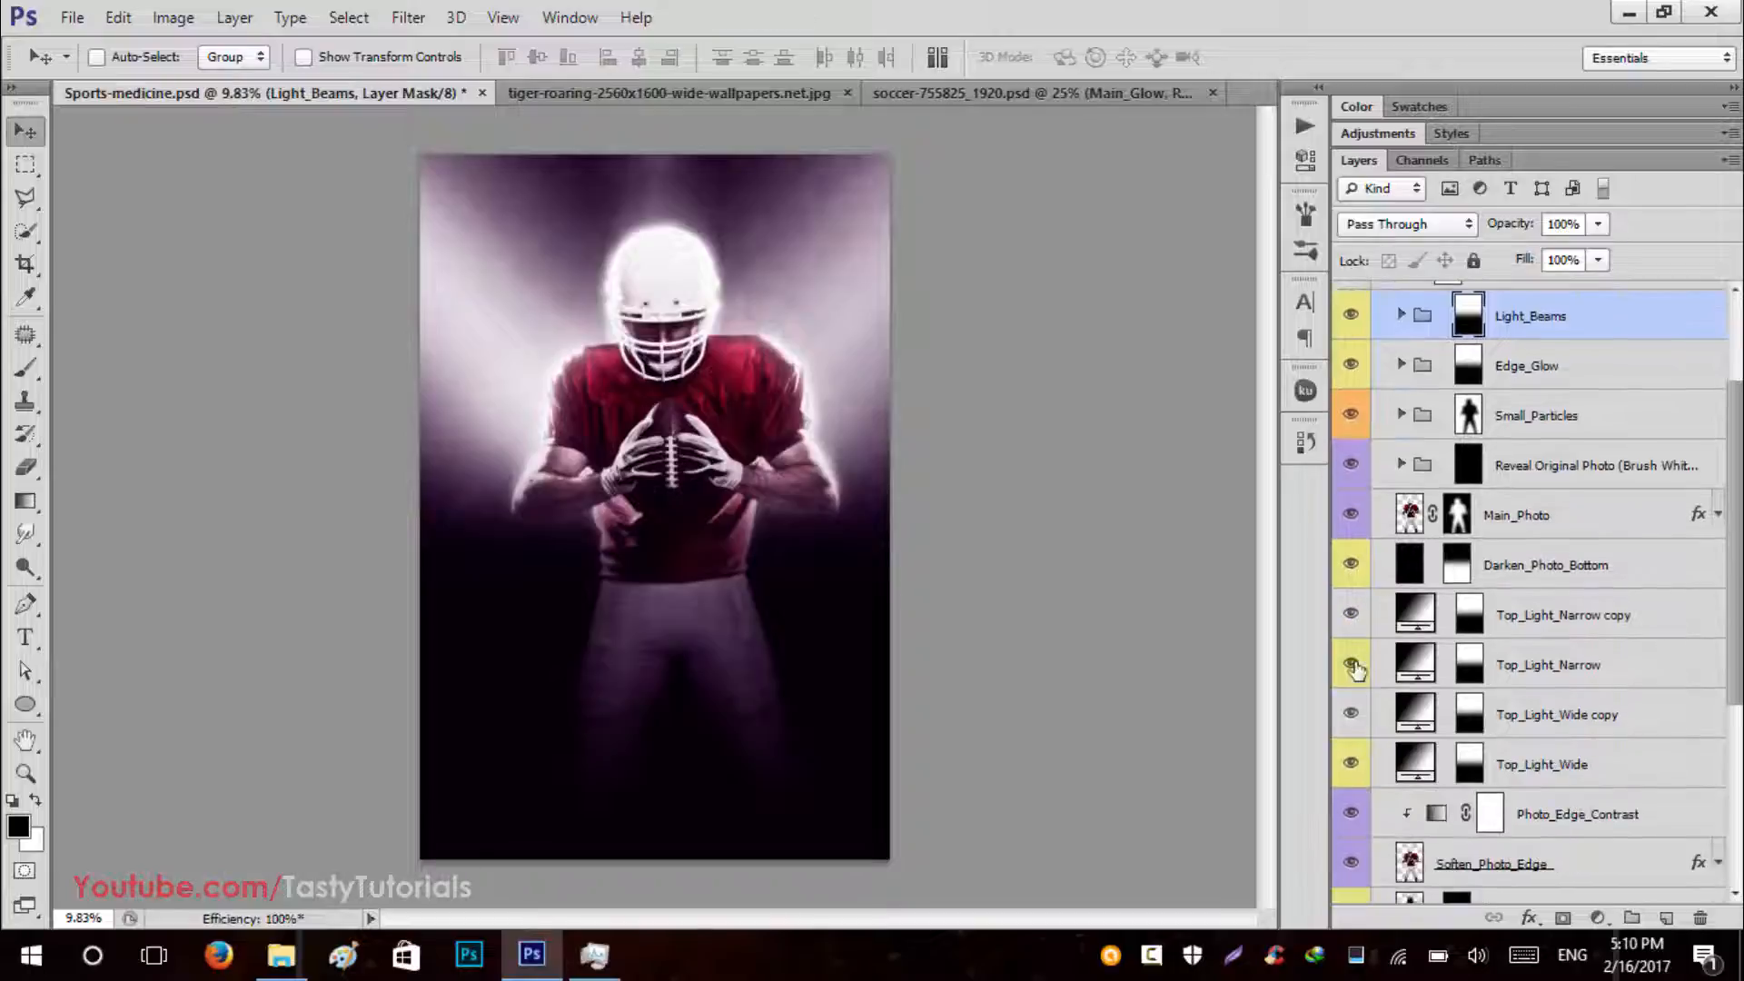
pyautogui.click(1352, 614)
pyautogui.click(1351, 614)
pyautogui.click(1352, 664)
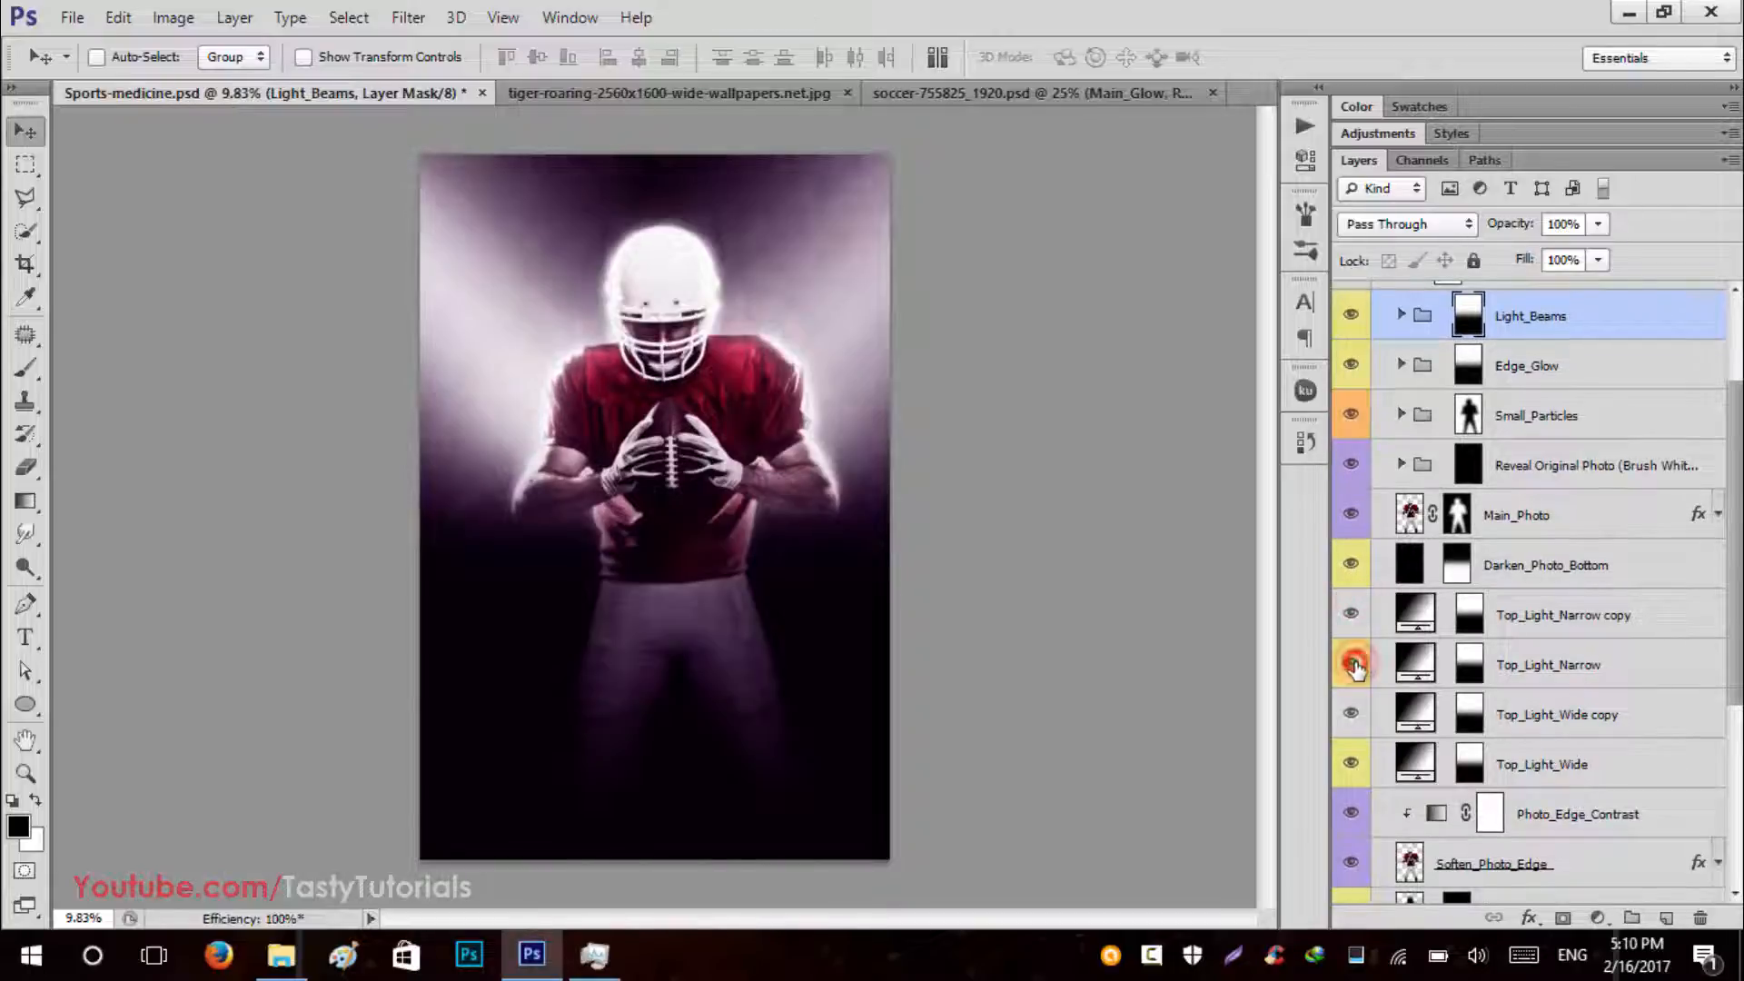
pyautogui.click(1352, 664)
pyautogui.click(1351, 714)
pyautogui.click(1352, 714)
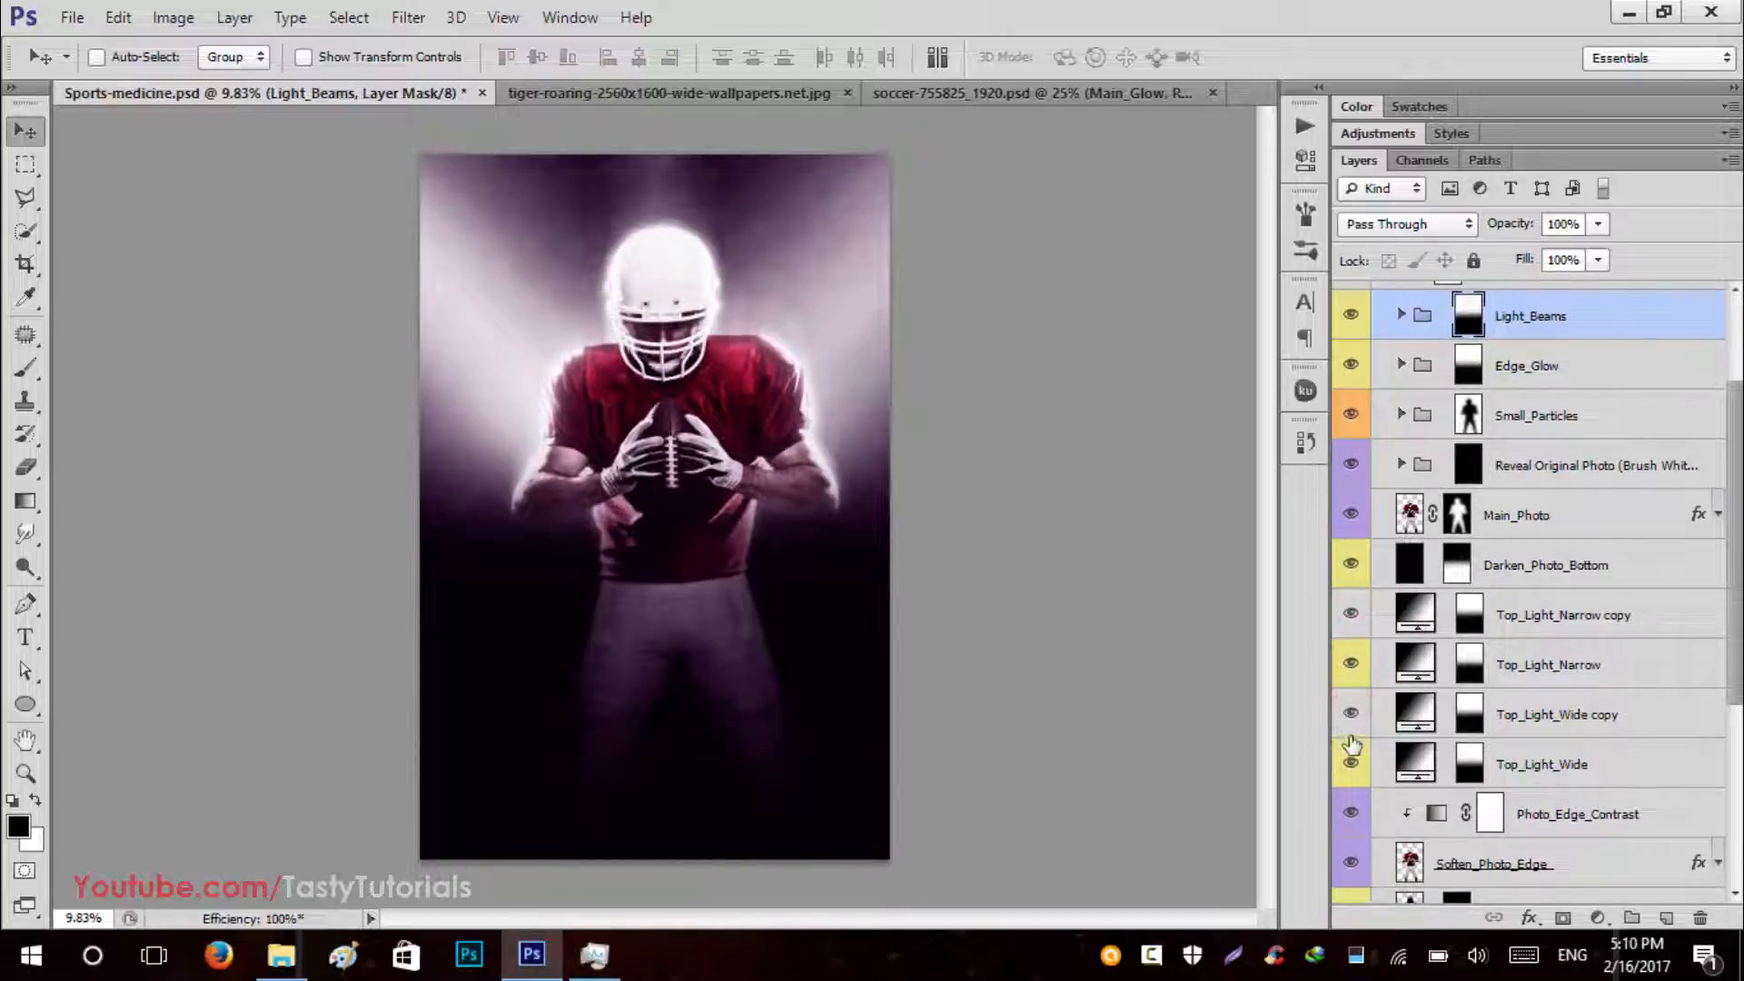
pyautogui.click(1351, 757)
pyautogui.click(1351, 757)
# Compare the image with and without the Soften_Photo_Edge layer and the Middle_Light layer.
pyautogui.scroll(-2, 1351, 761)
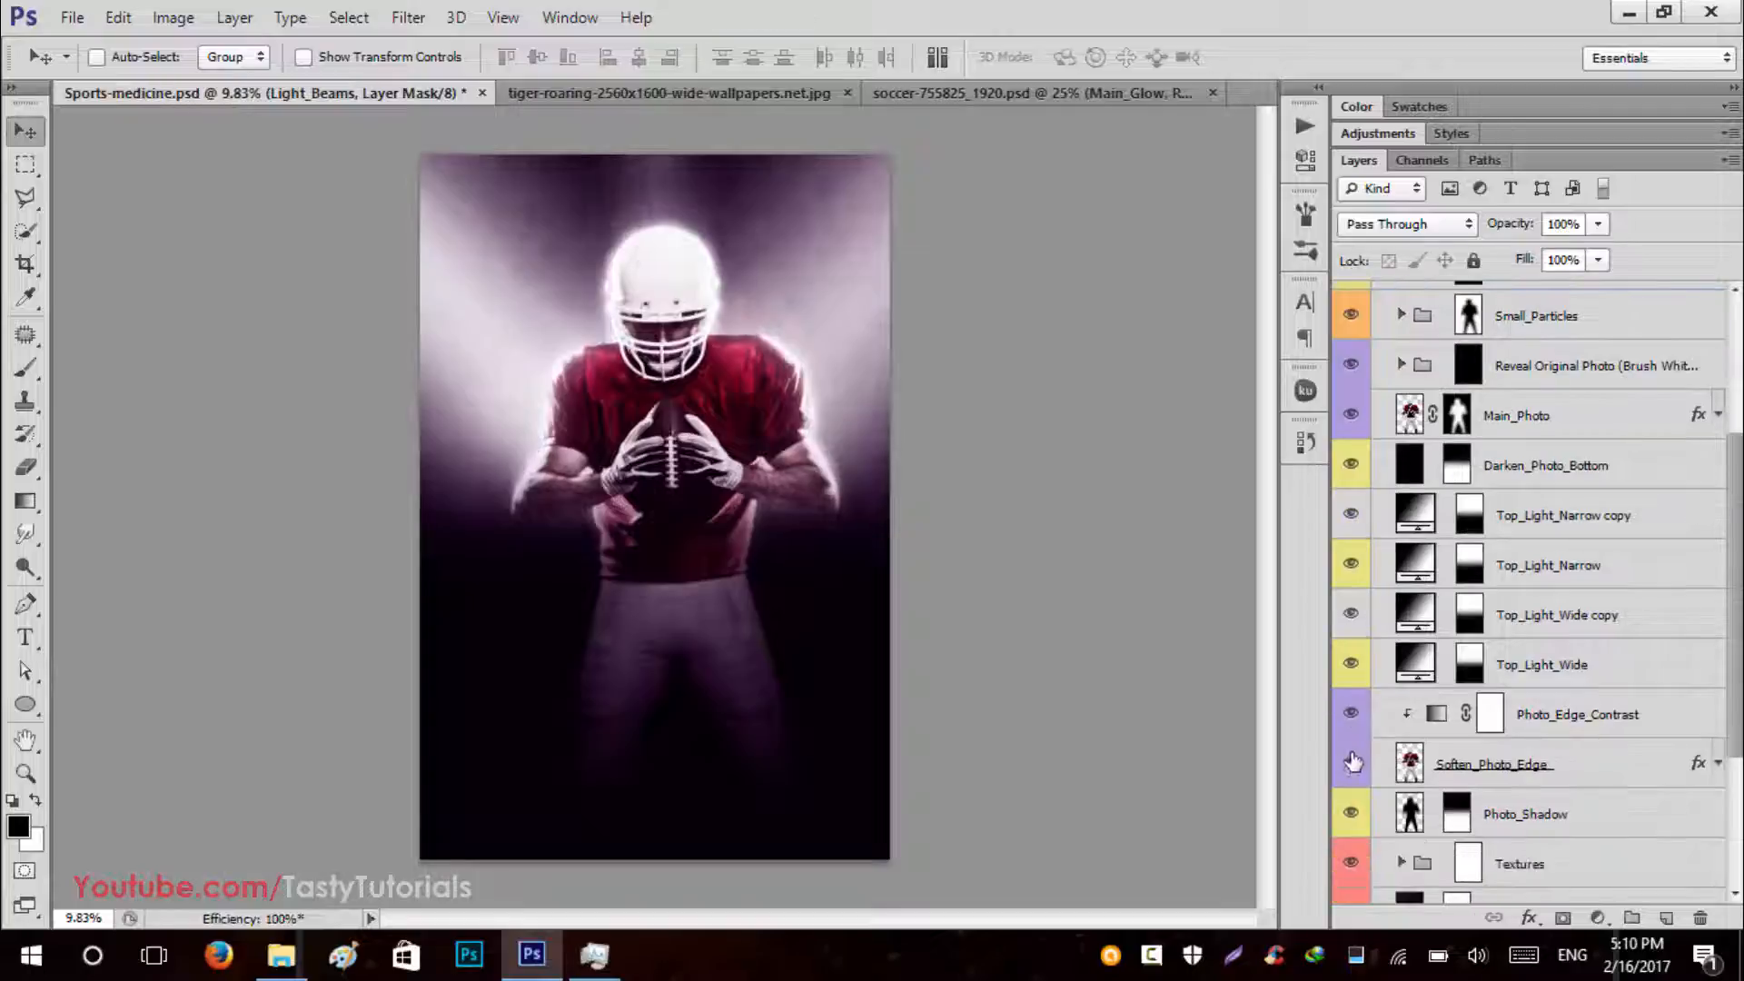
pyautogui.click(1351, 764)
pyautogui.click(1351, 764)
pyautogui.scroll(-1, 1350, 817)
pyautogui.scroll(-2, 1350, 820)
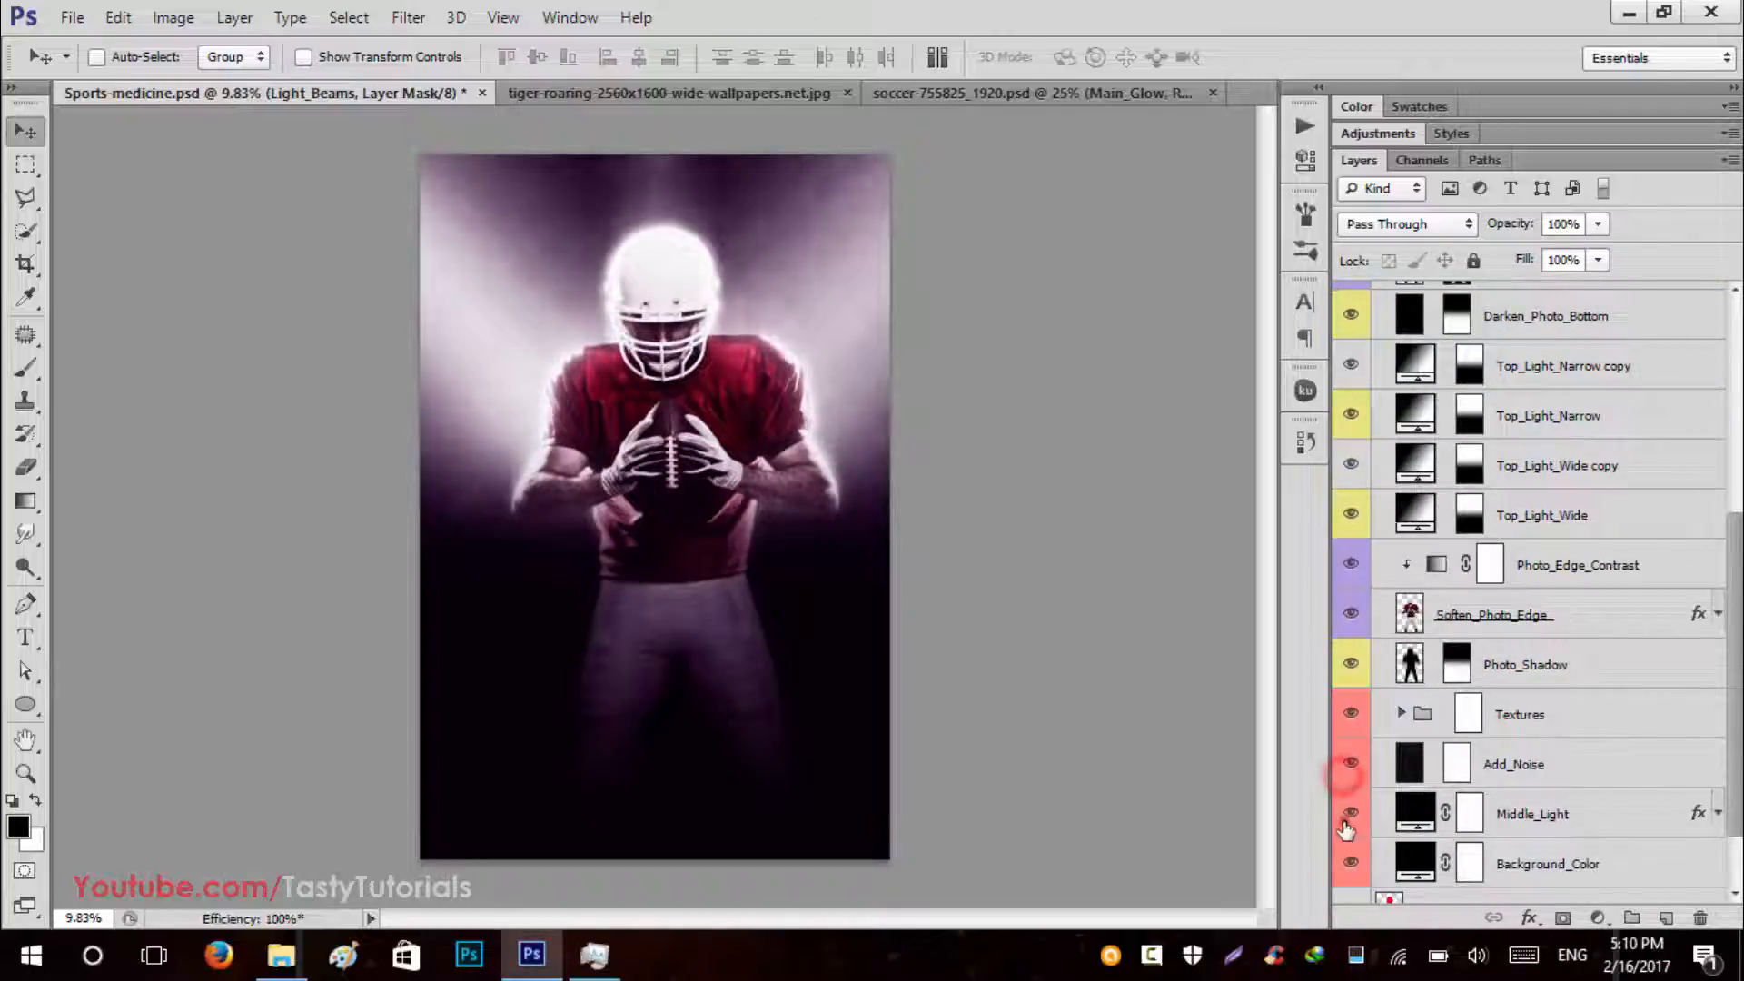
pyautogui.click(1348, 814)
pyautogui.click(1348, 817)
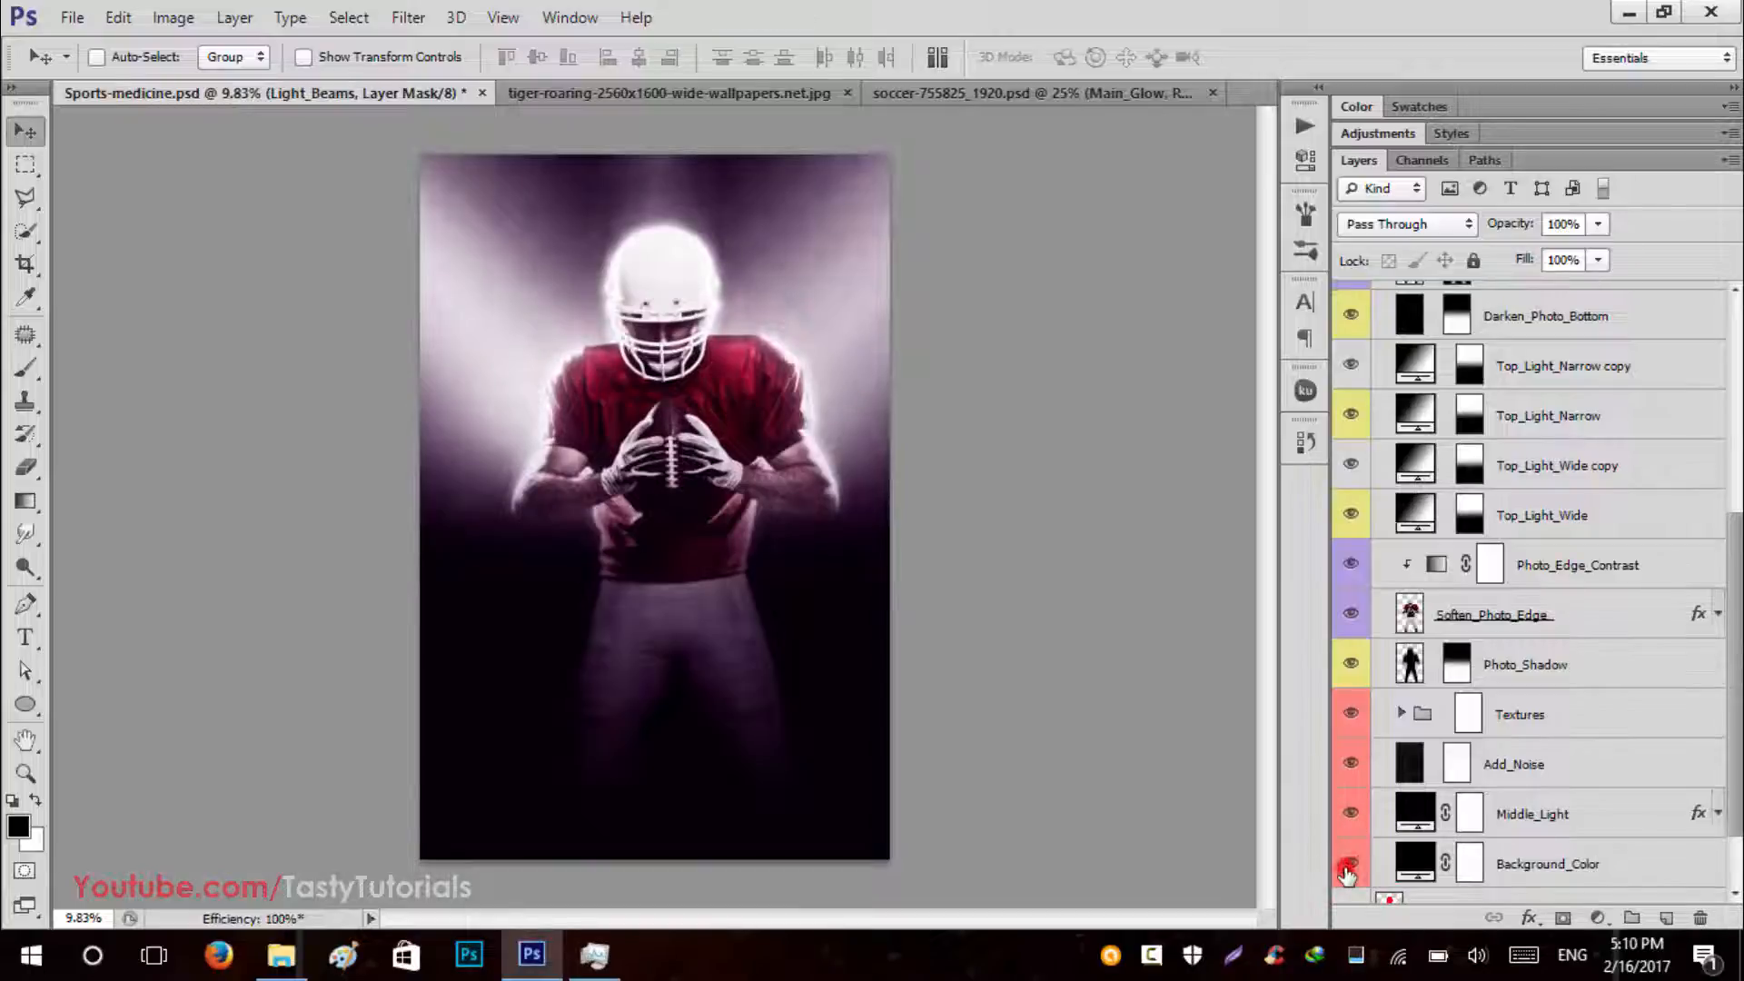
# Close the football player document and switch to the roaring tiger document.
pyautogui.click(481, 92)
pyautogui.click(851, 377)
pyautogui.click(198, 93)
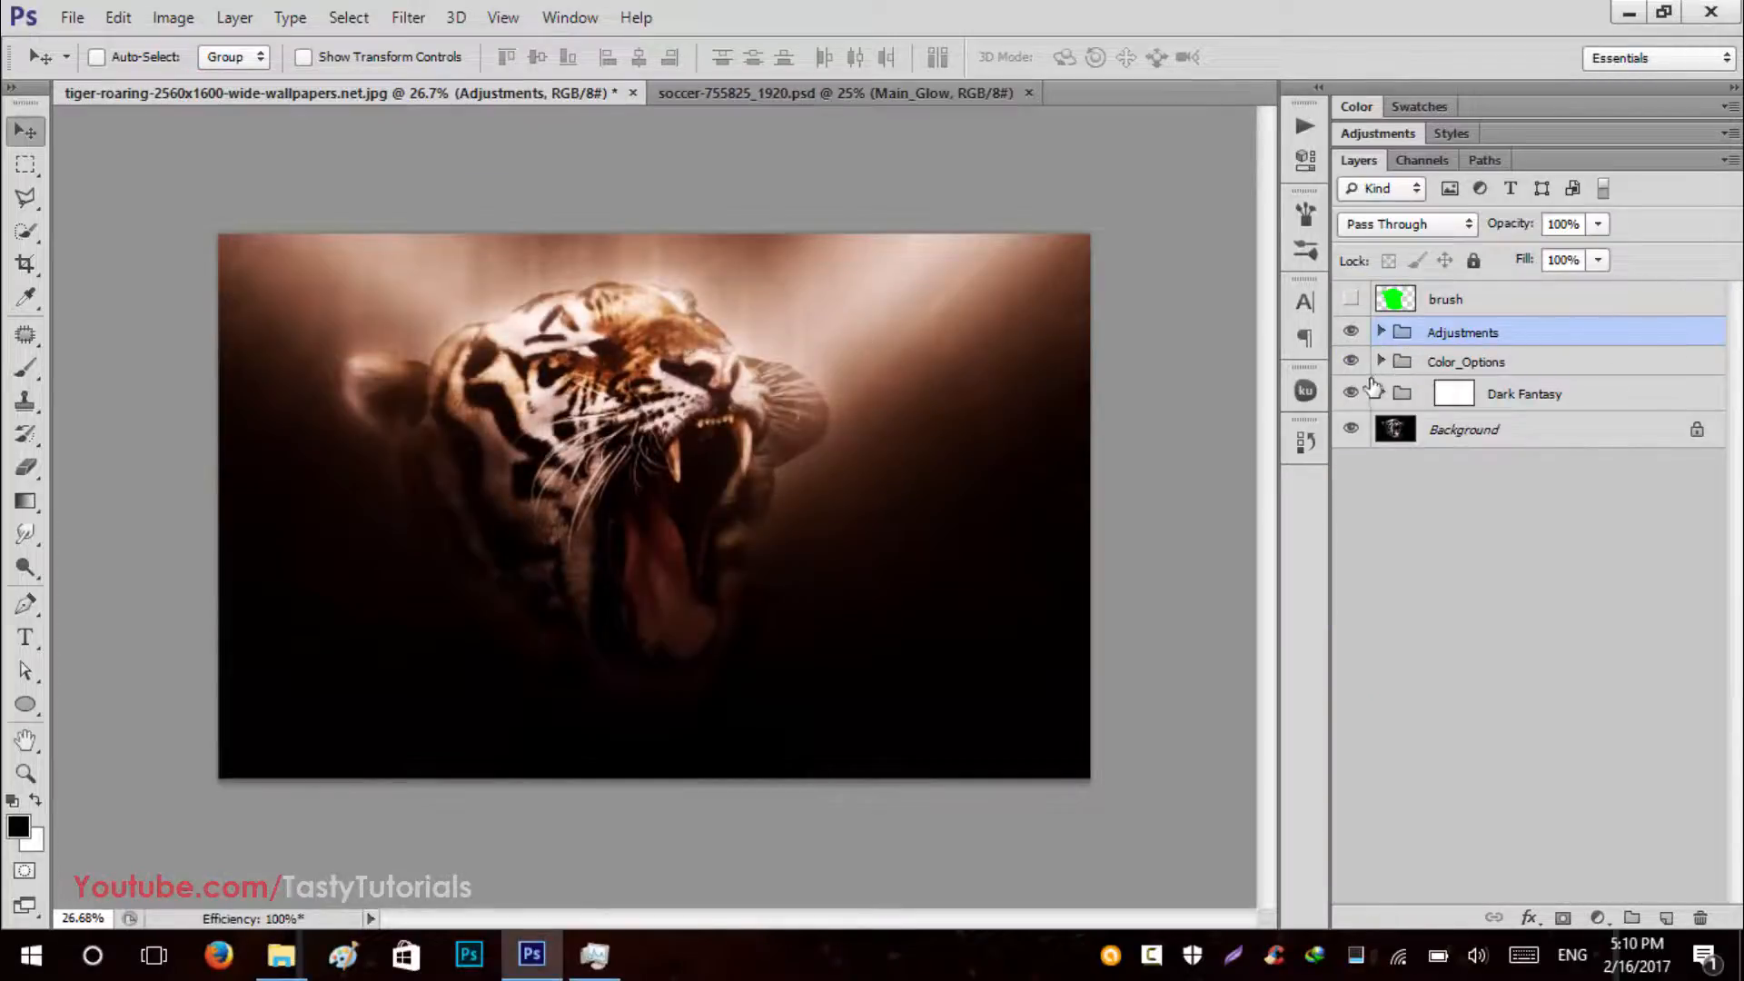
# Hide the Dark Fantasy, Color_Options and Adjustments groups and preview the brush layer over the original tiger photo.
pyautogui.moveTo(1350, 391); pyautogui.dragTo(1350, 332)
pyautogui.click(1352, 299)
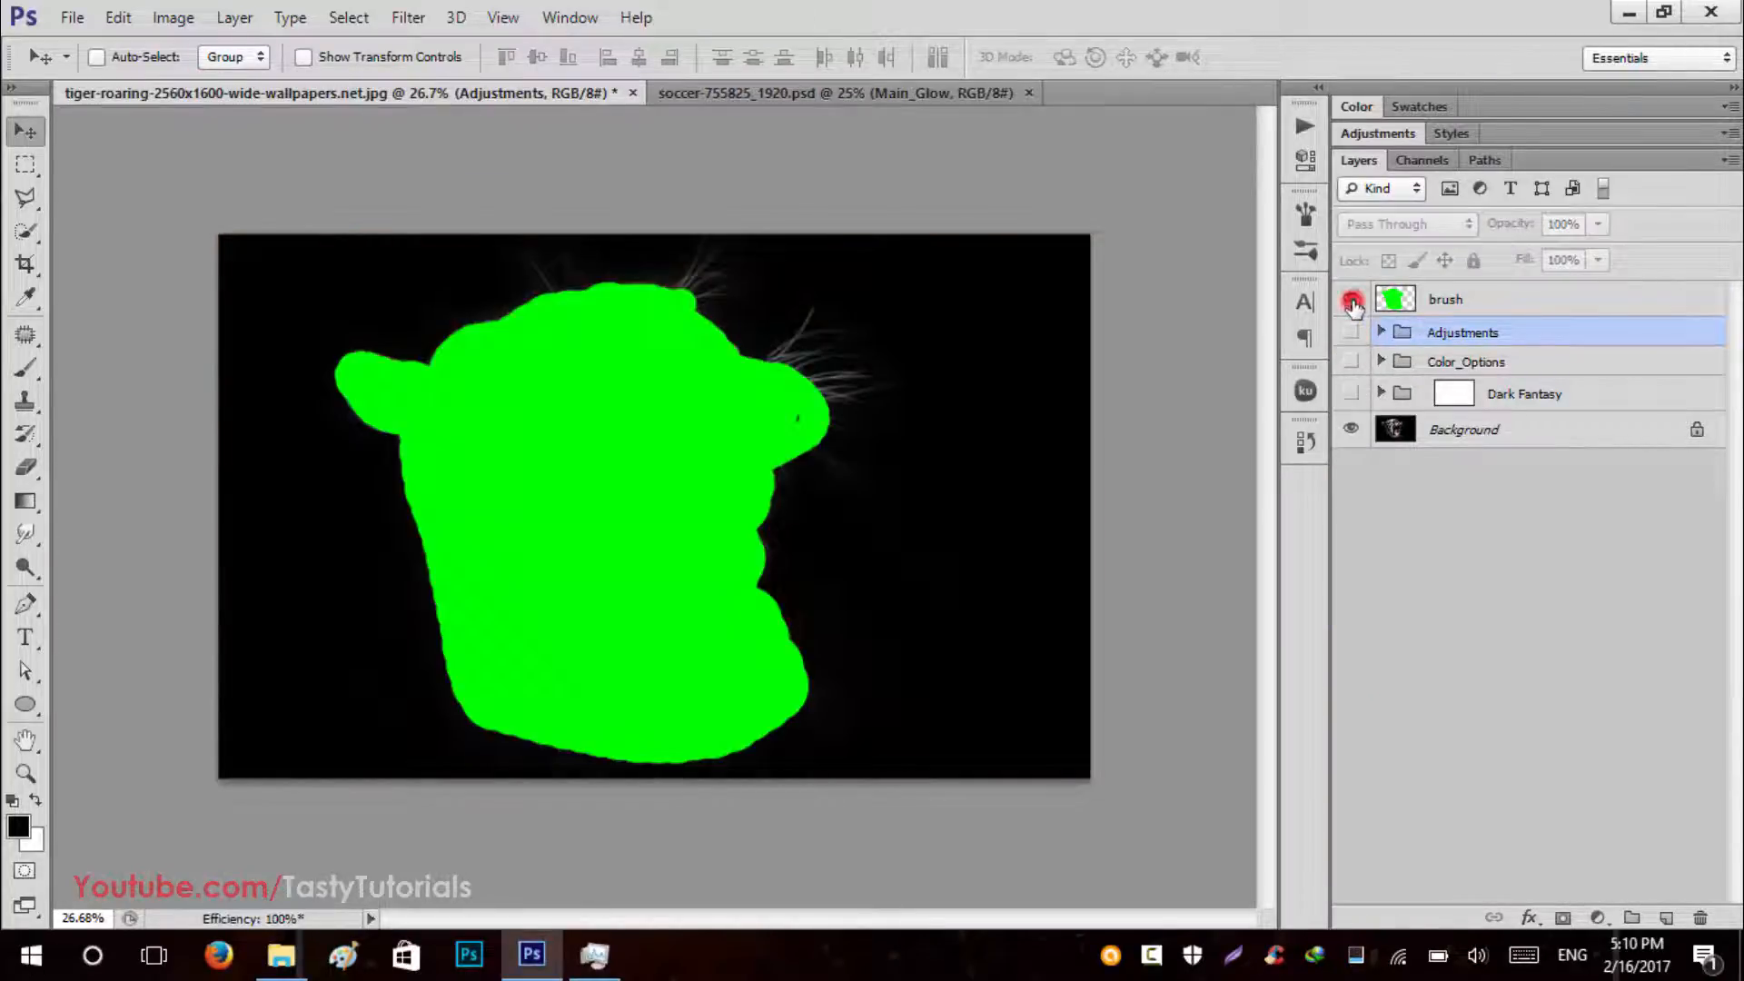
pyautogui.click(1351, 299)
# Show the tiger's three effect groups again and, inside Adjustments, hide the layers from Overall_Brigthness through Levels 1.
pyautogui.moveTo(1351, 392); pyautogui.dragTo(1351, 331)
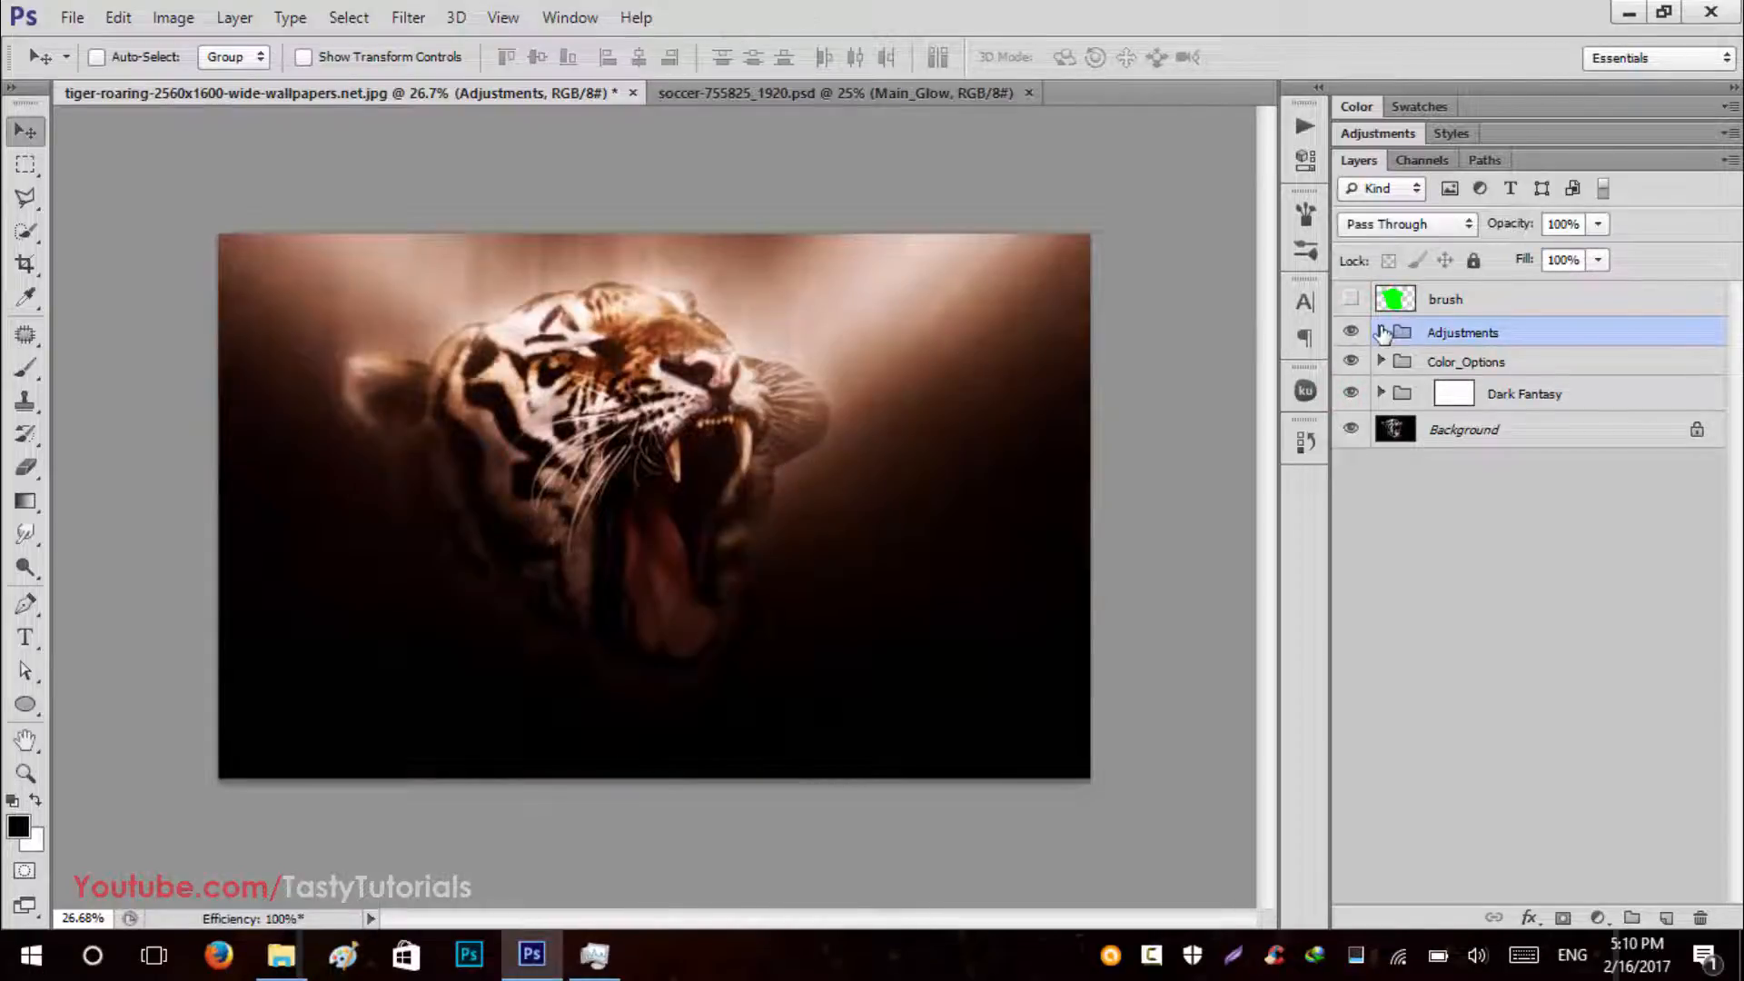
pyautogui.click(1381, 332)
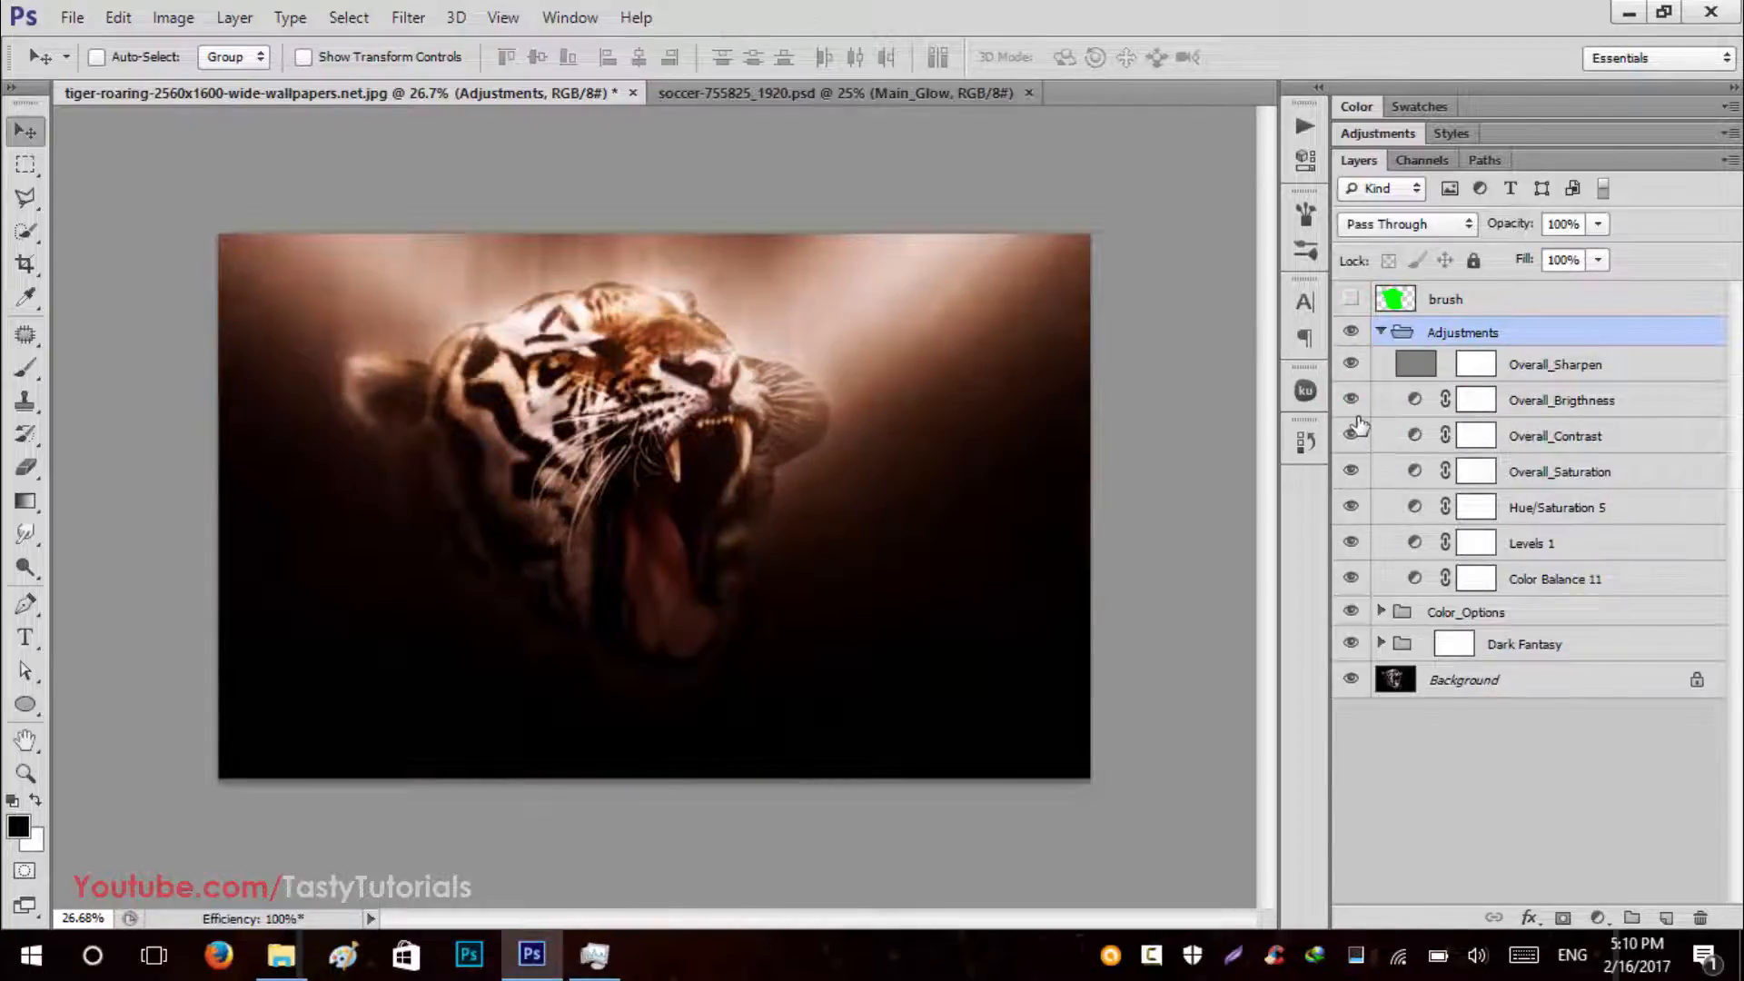
pyautogui.moveTo(1350, 402); pyautogui.dragTo(1351, 548)
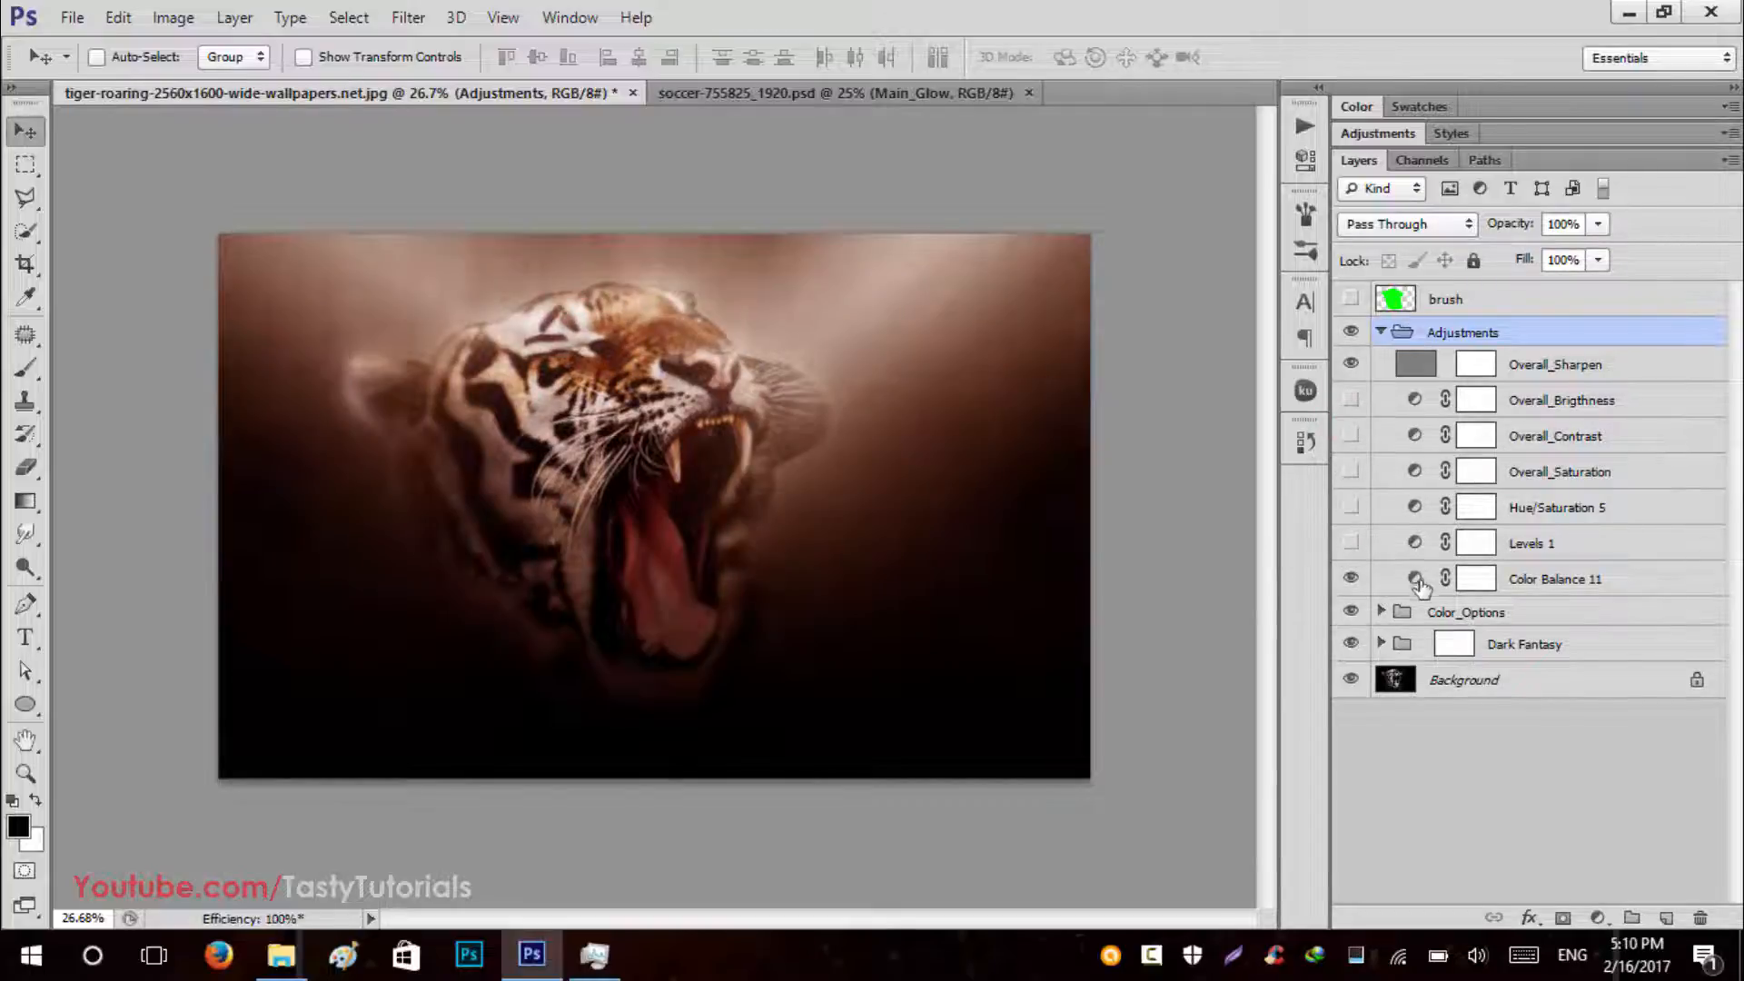
# Expand the Color_Options group, preview Color_Option_5, Color_Option_7 and Color_Option_9 on the tiger, and collapse the group.
pyautogui.click(1378, 613)
pyautogui.scroll(-3, 1362, 563)
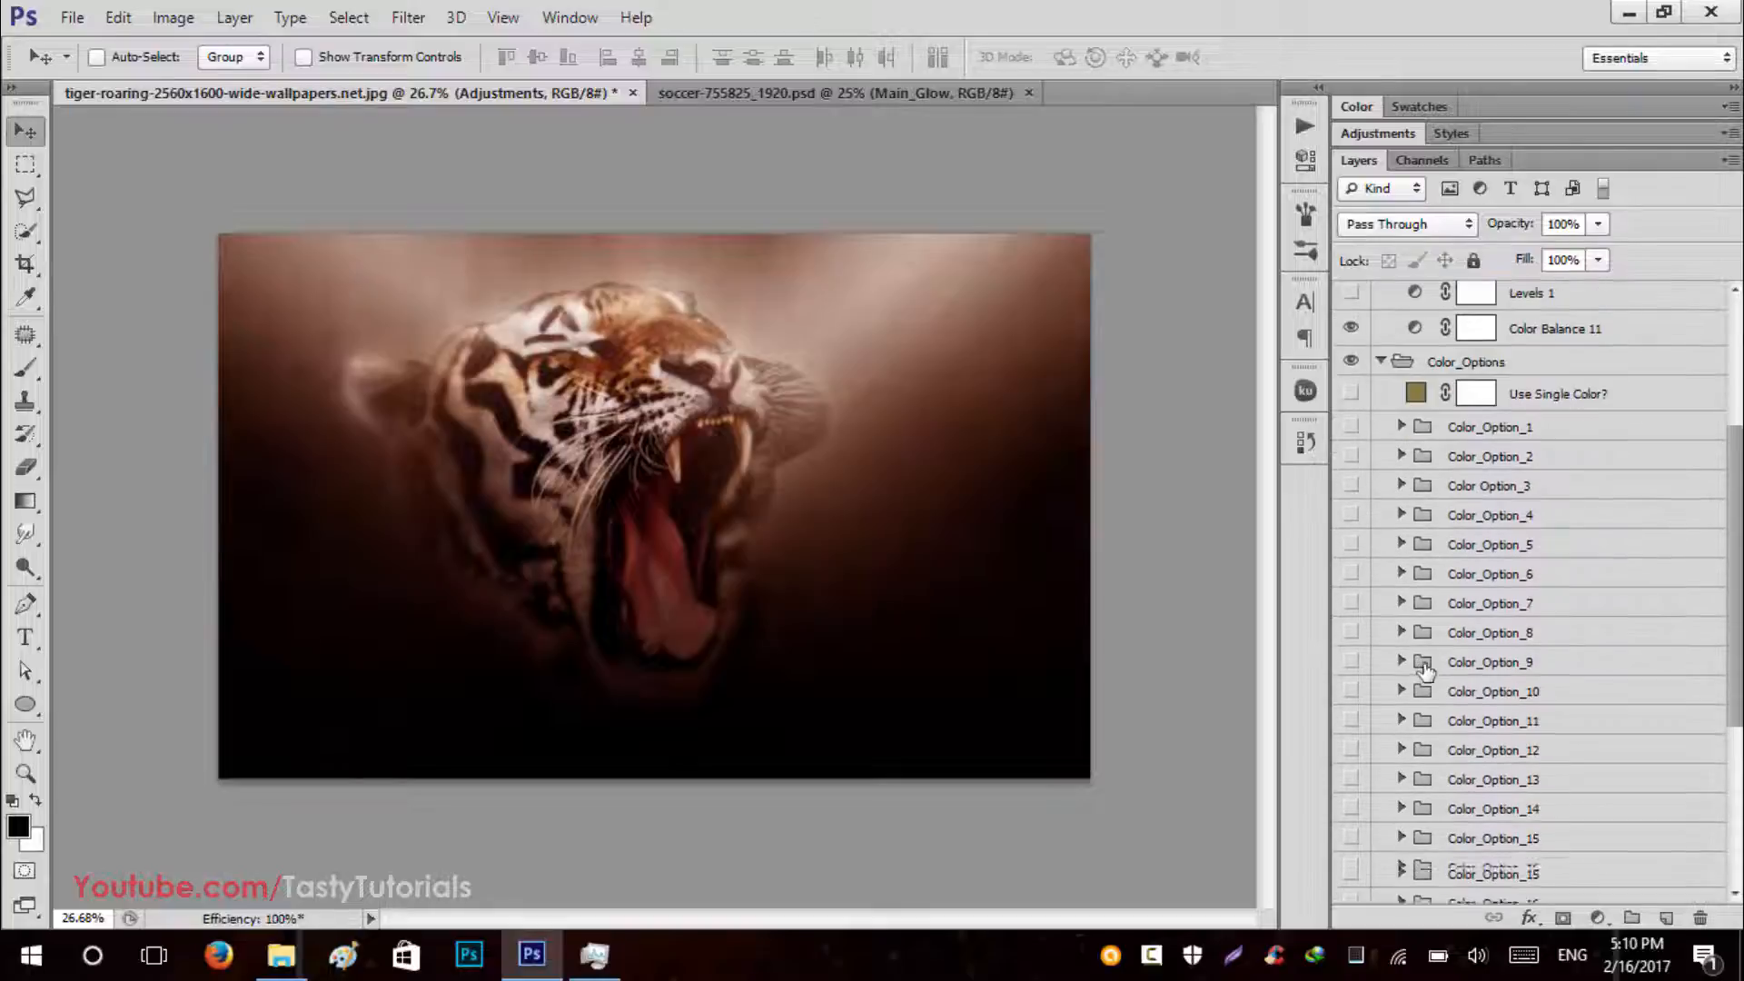
pyautogui.click(1351, 545)
pyautogui.click(1351, 544)
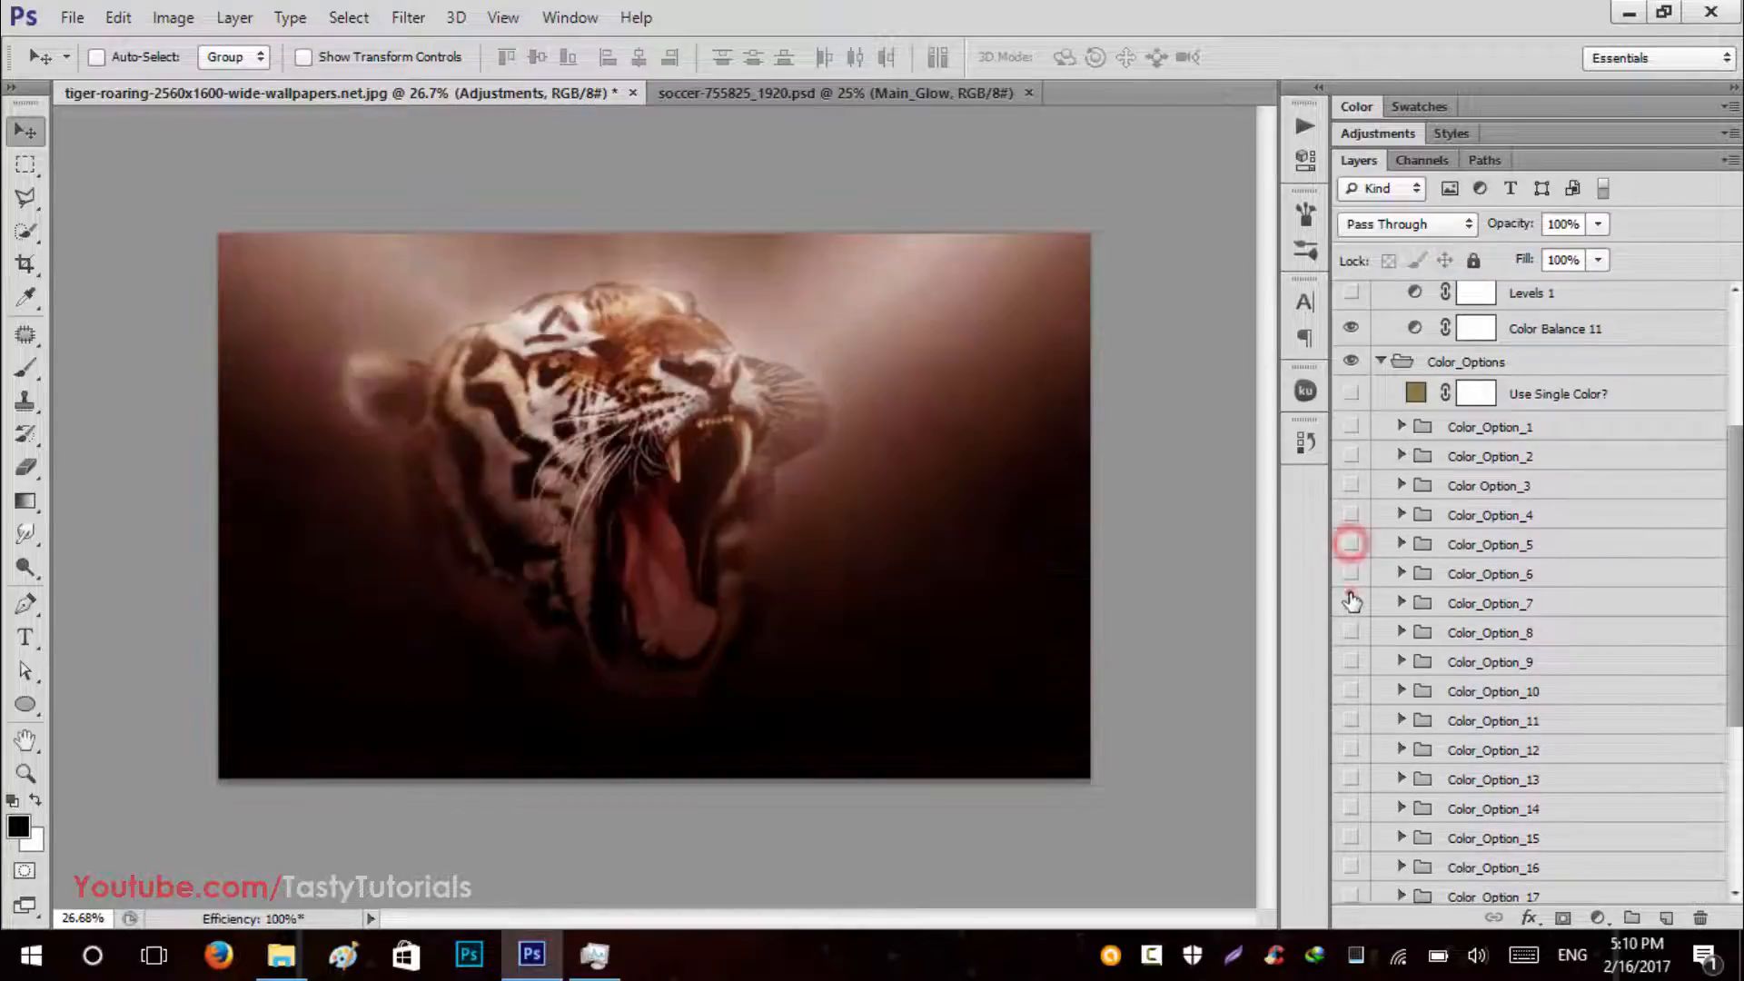
pyautogui.click(1350, 596)
pyautogui.click(1351, 602)
pyautogui.click(1351, 662)
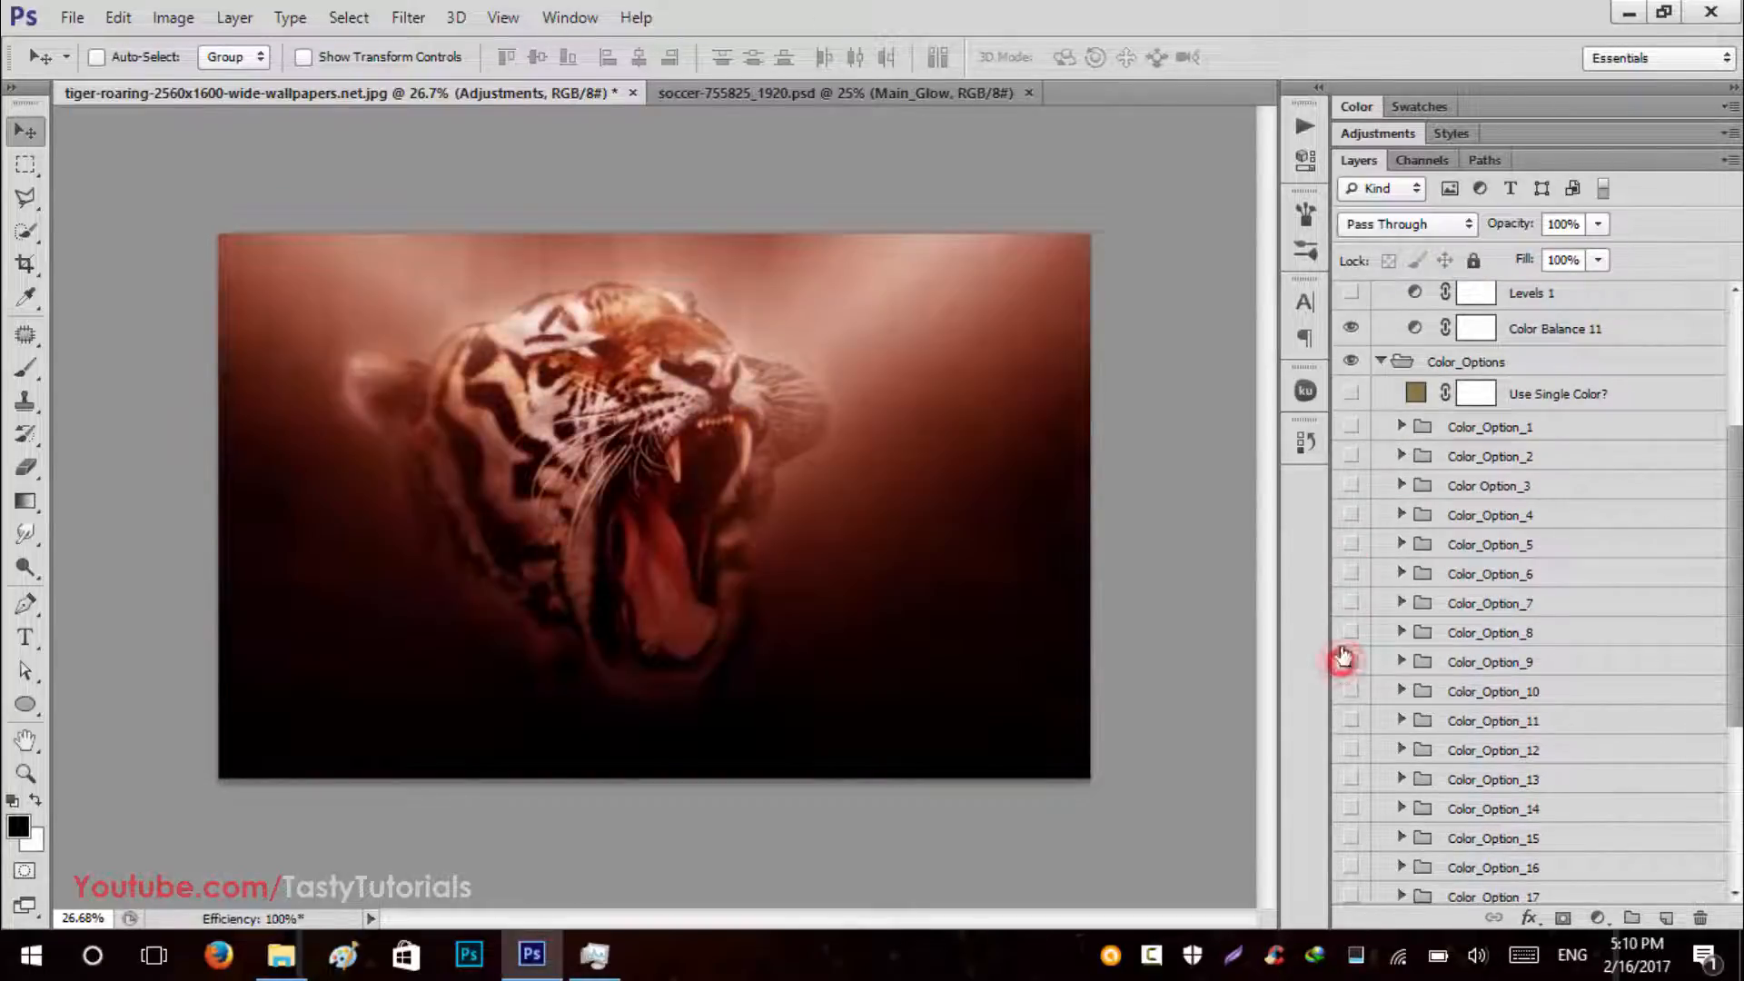
pyautogui.click(1351, 663)
pyautogui.click(1380, 363)
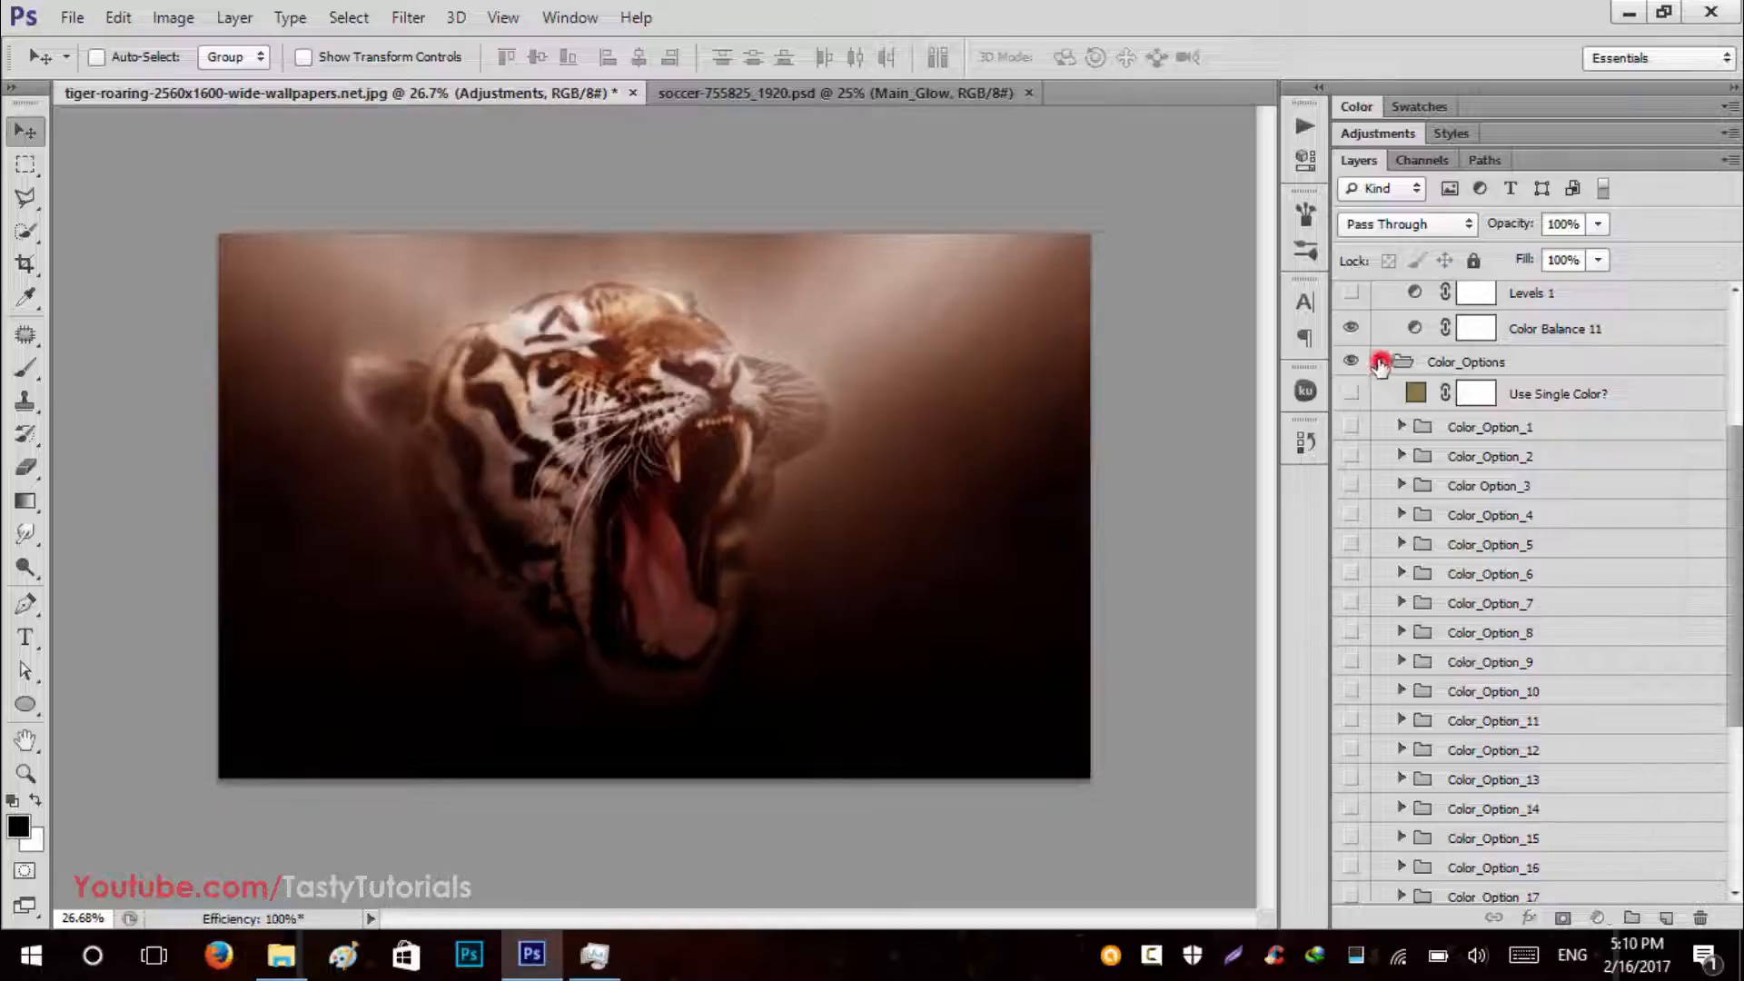
# Close the tiger document and compare the soccer player image with and without the Levels 1 layer.
pyautogui.click(634, 93)
pyautogui.click(850, 375)
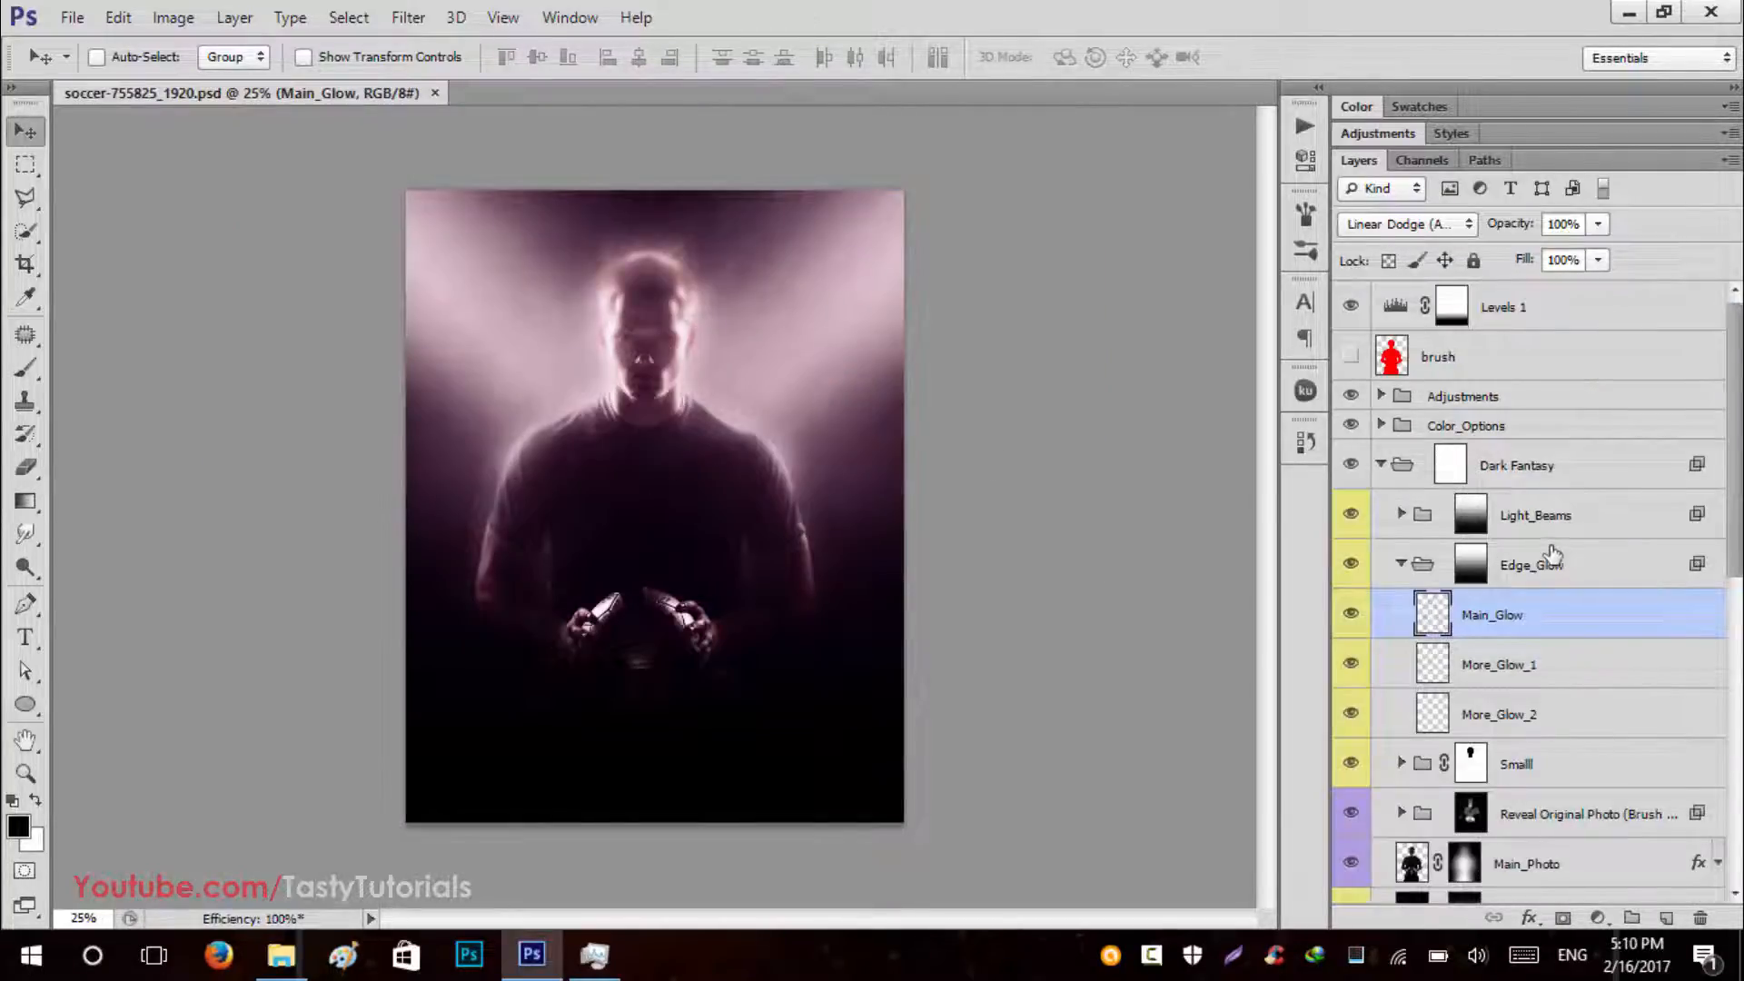
pyautogui.click(1353, 309)
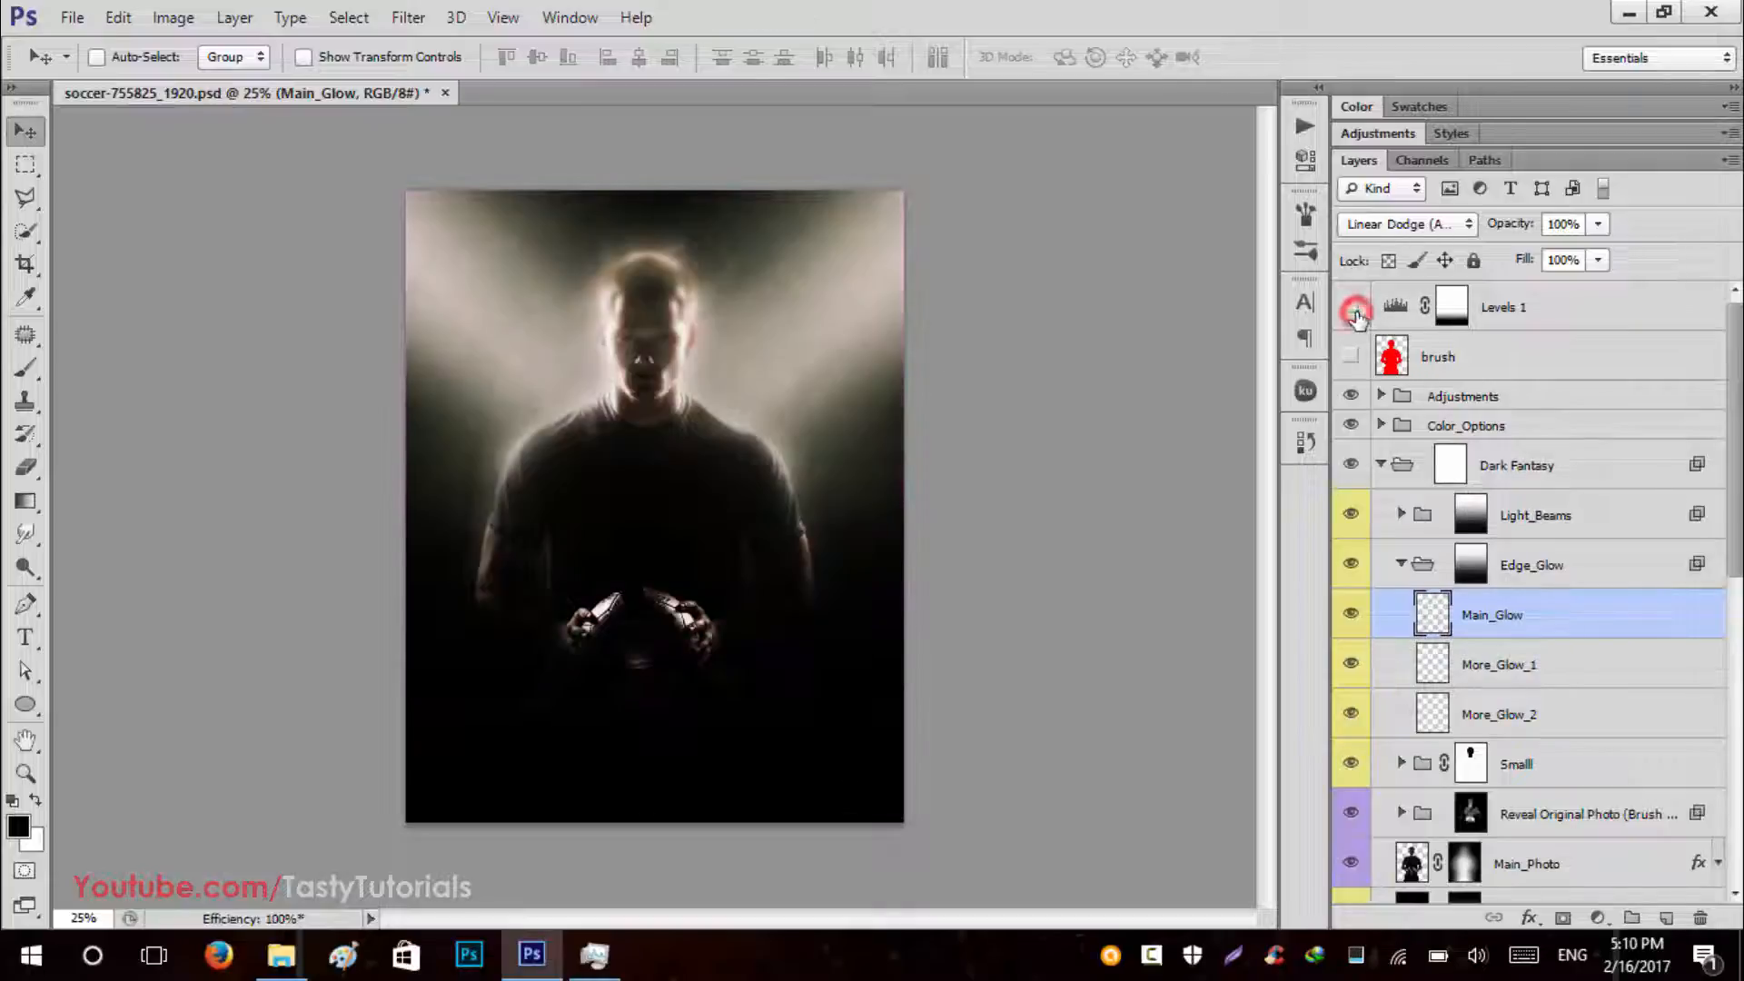
pyautogui.click(1353, 309)
# Collapse the Dark Fantasy group, hide everything above Background, and preview the brush layer over the soccer player.
pyautogui.click(1381, 465)
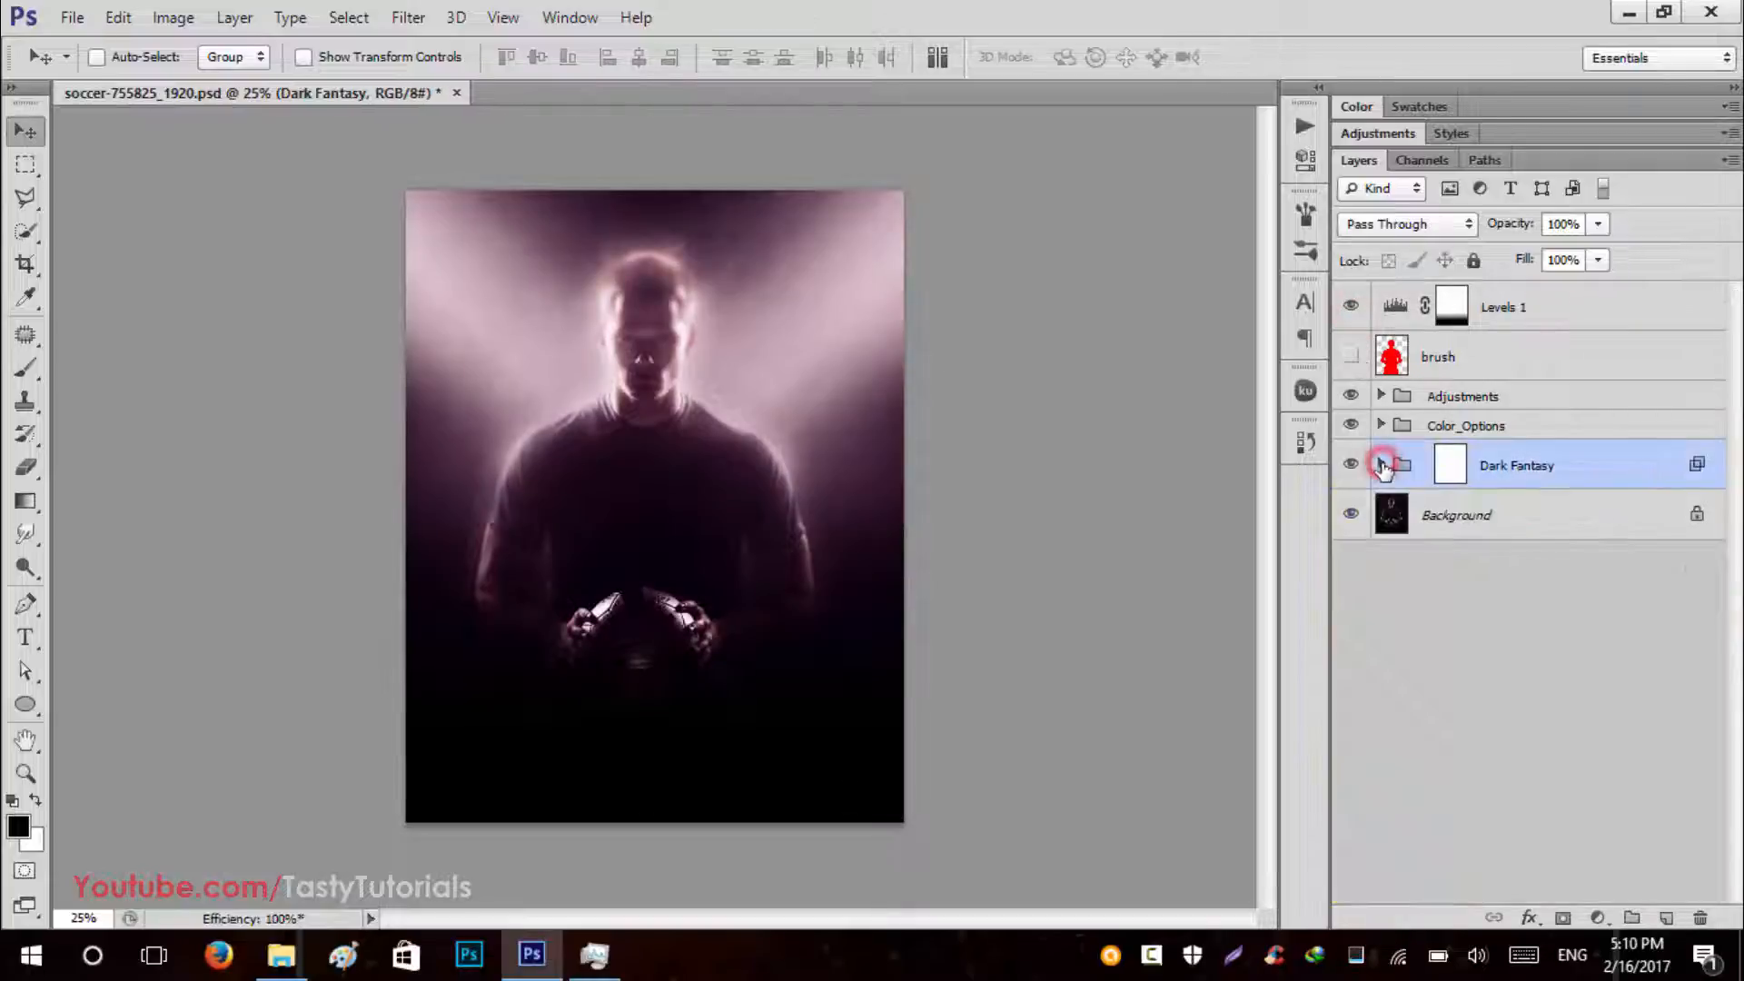
pyautogui.click(1350, 309)
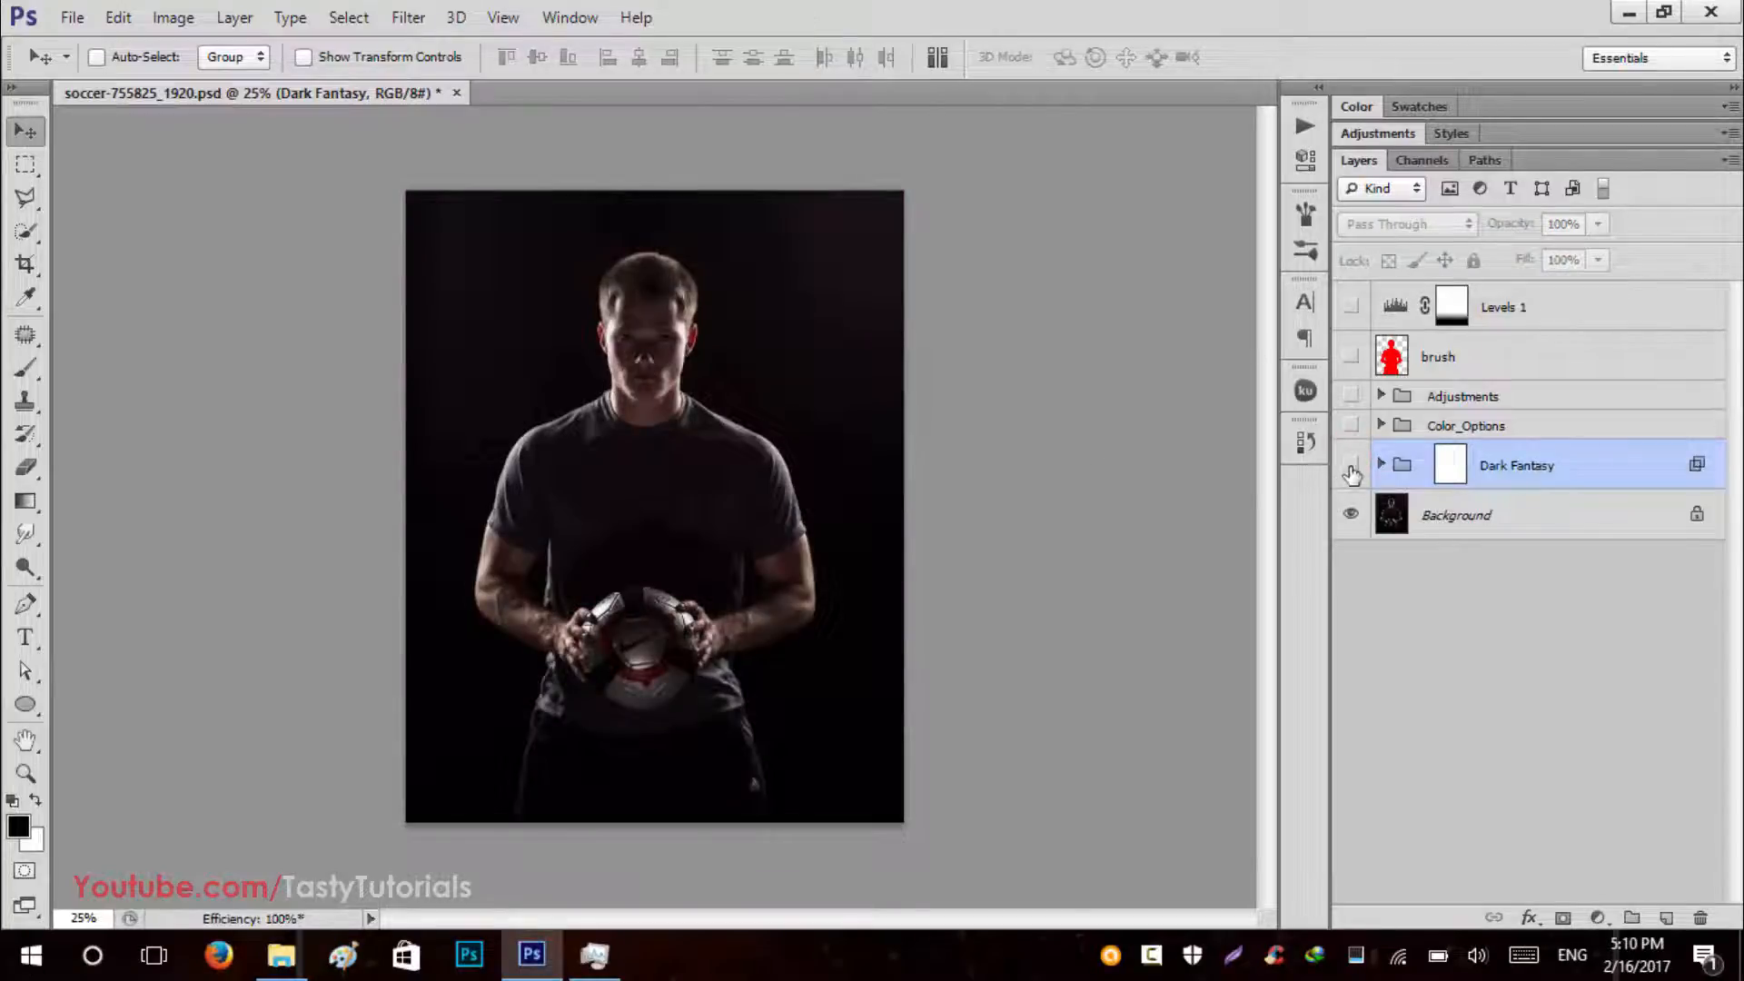
pyautogui.click(1351, 356)
pyautogui.click(1350, 357)
# Show the Dark Fantasy, Color_Options and Adjustments groups and Levels 1 again over the soccer player.
pyautogui.click(1350, 466)
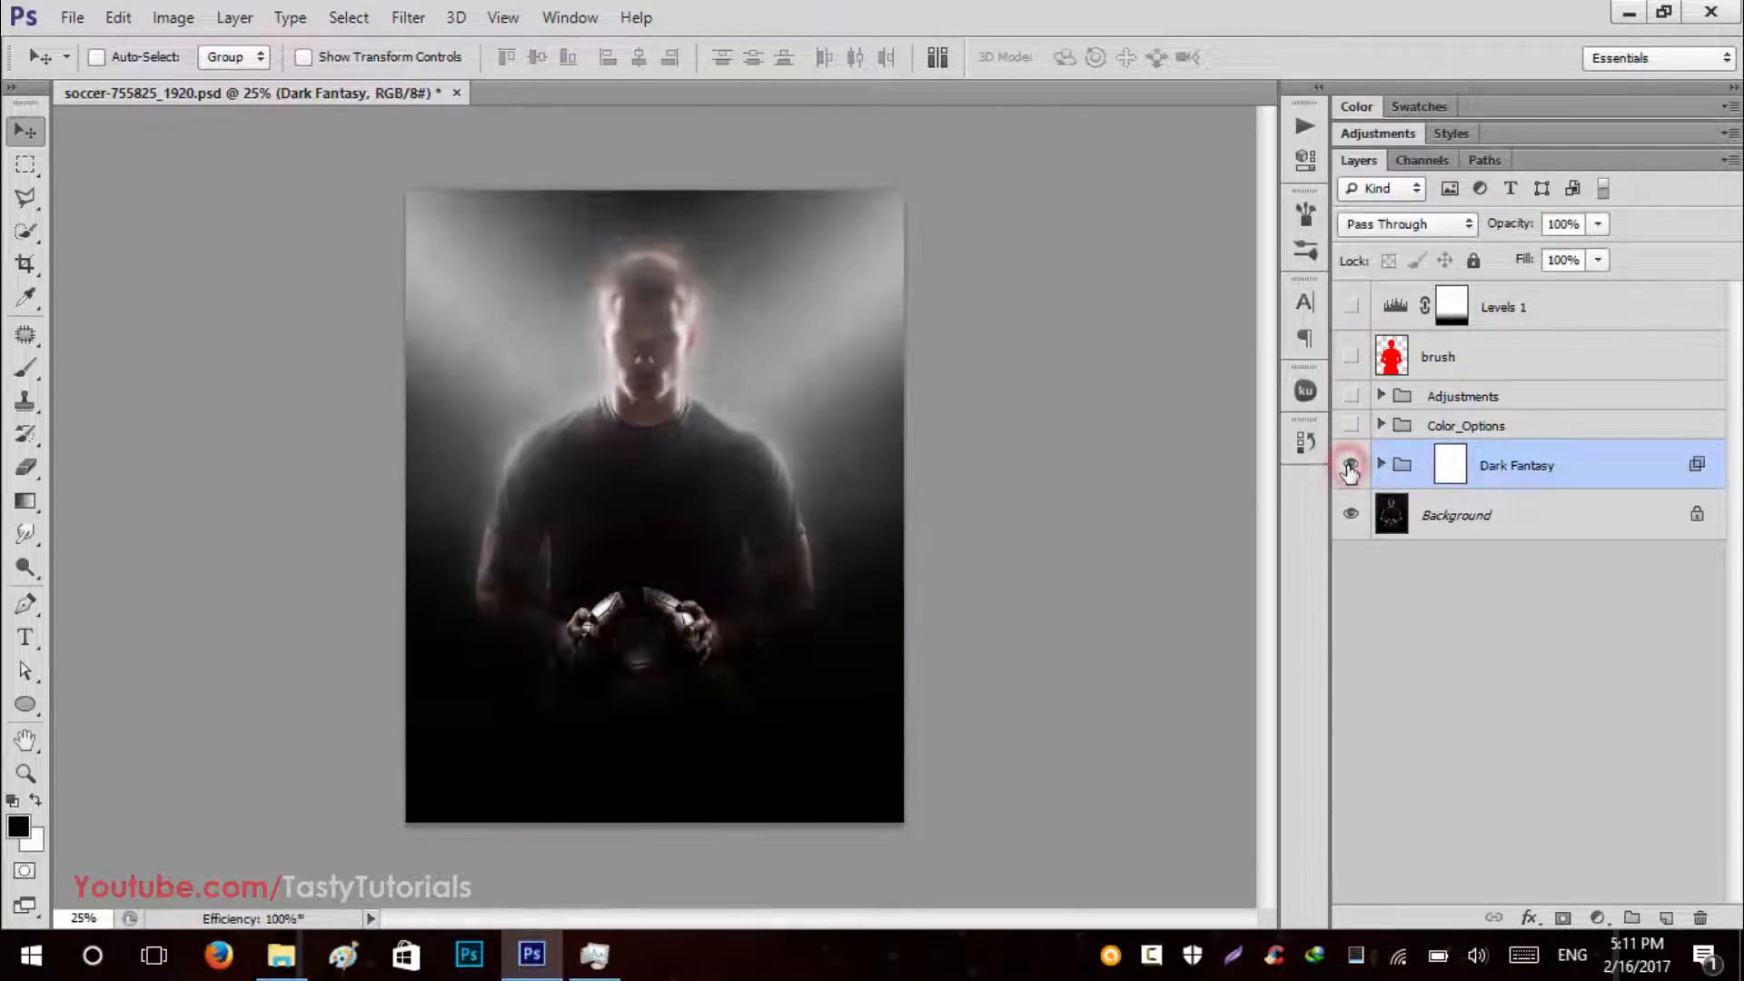
pyautogui.click(1351, 397)
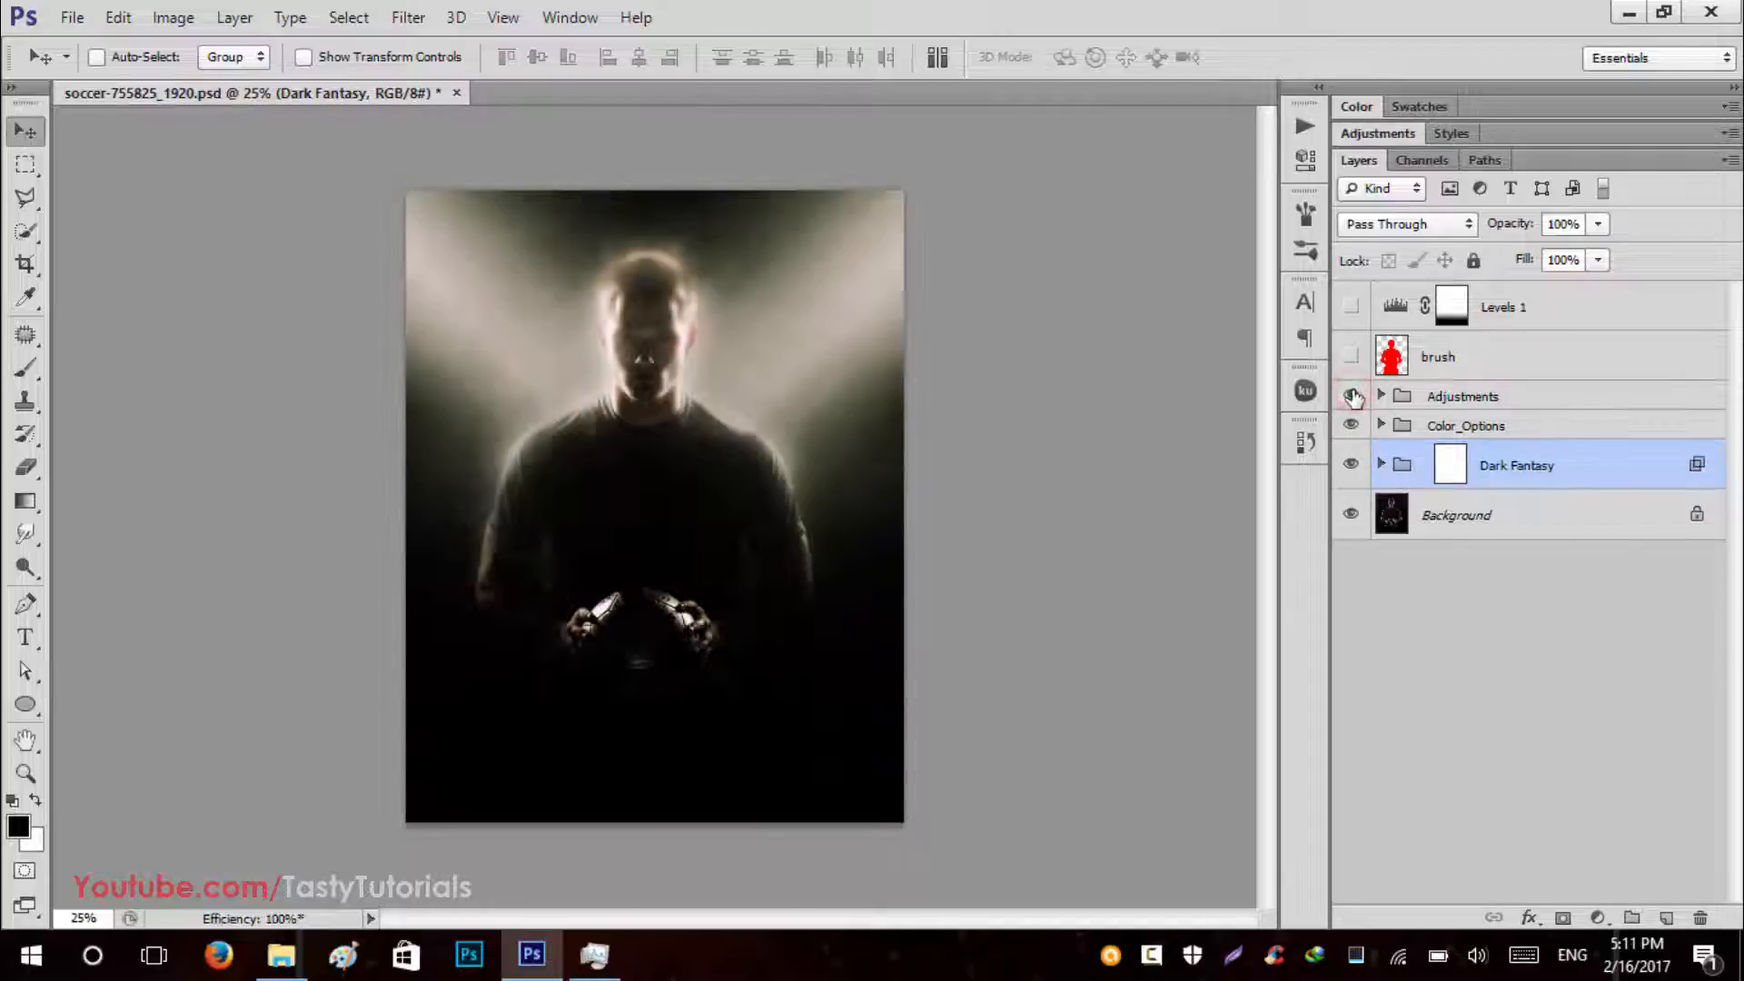
pyautogui.click(1351, 306)
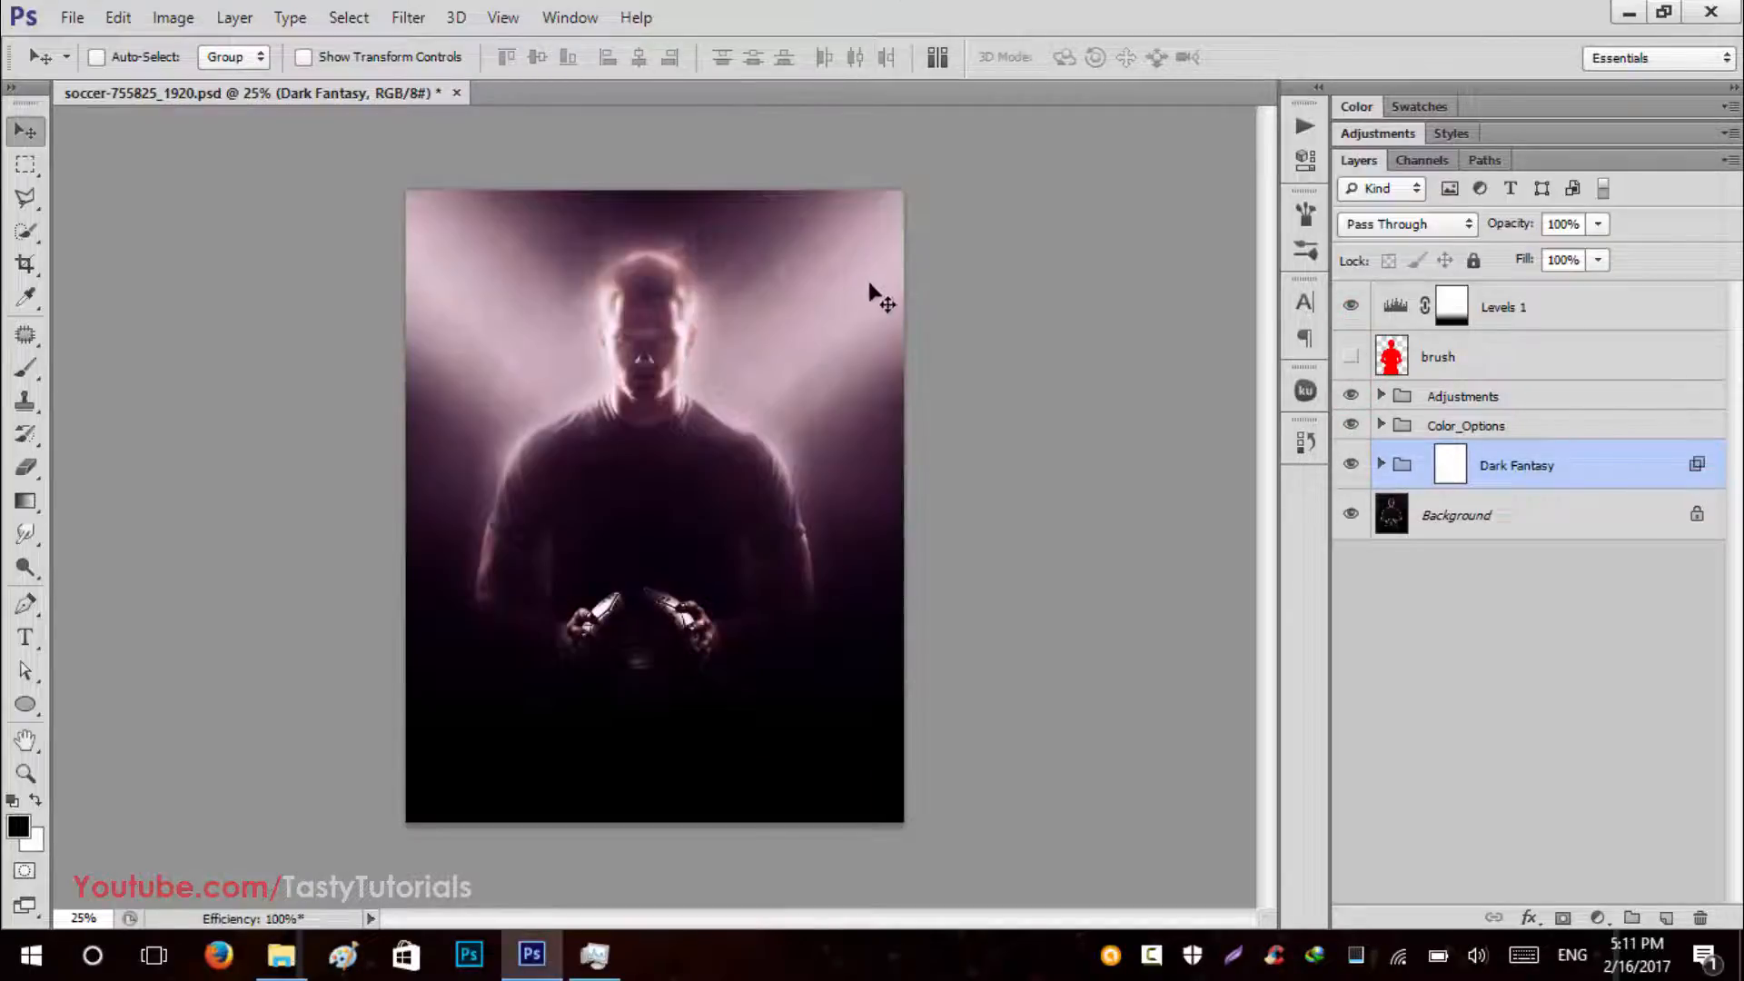
# Expand the Dark Fantasy group and examine the soccer player's effect and its layer stack down to Background.
pyautogui.scroll(1, 872, 291)
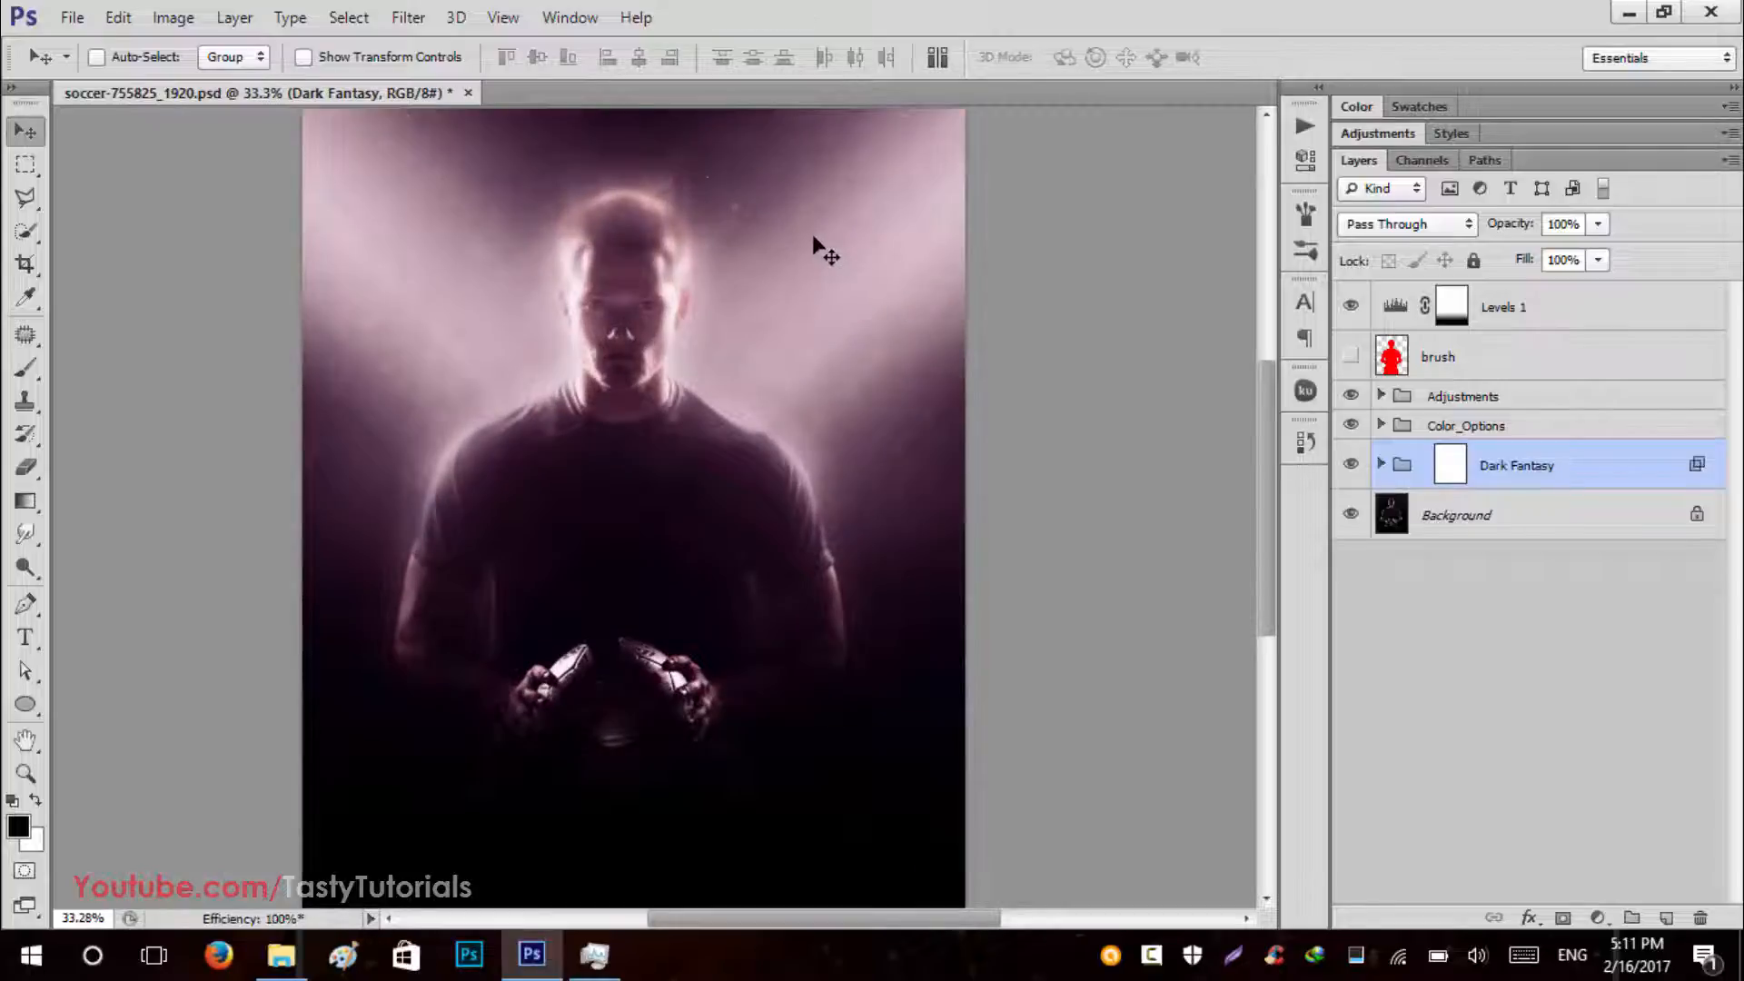
pyautogui.click(1440, 425)
pyautogui.click(1450, 464)
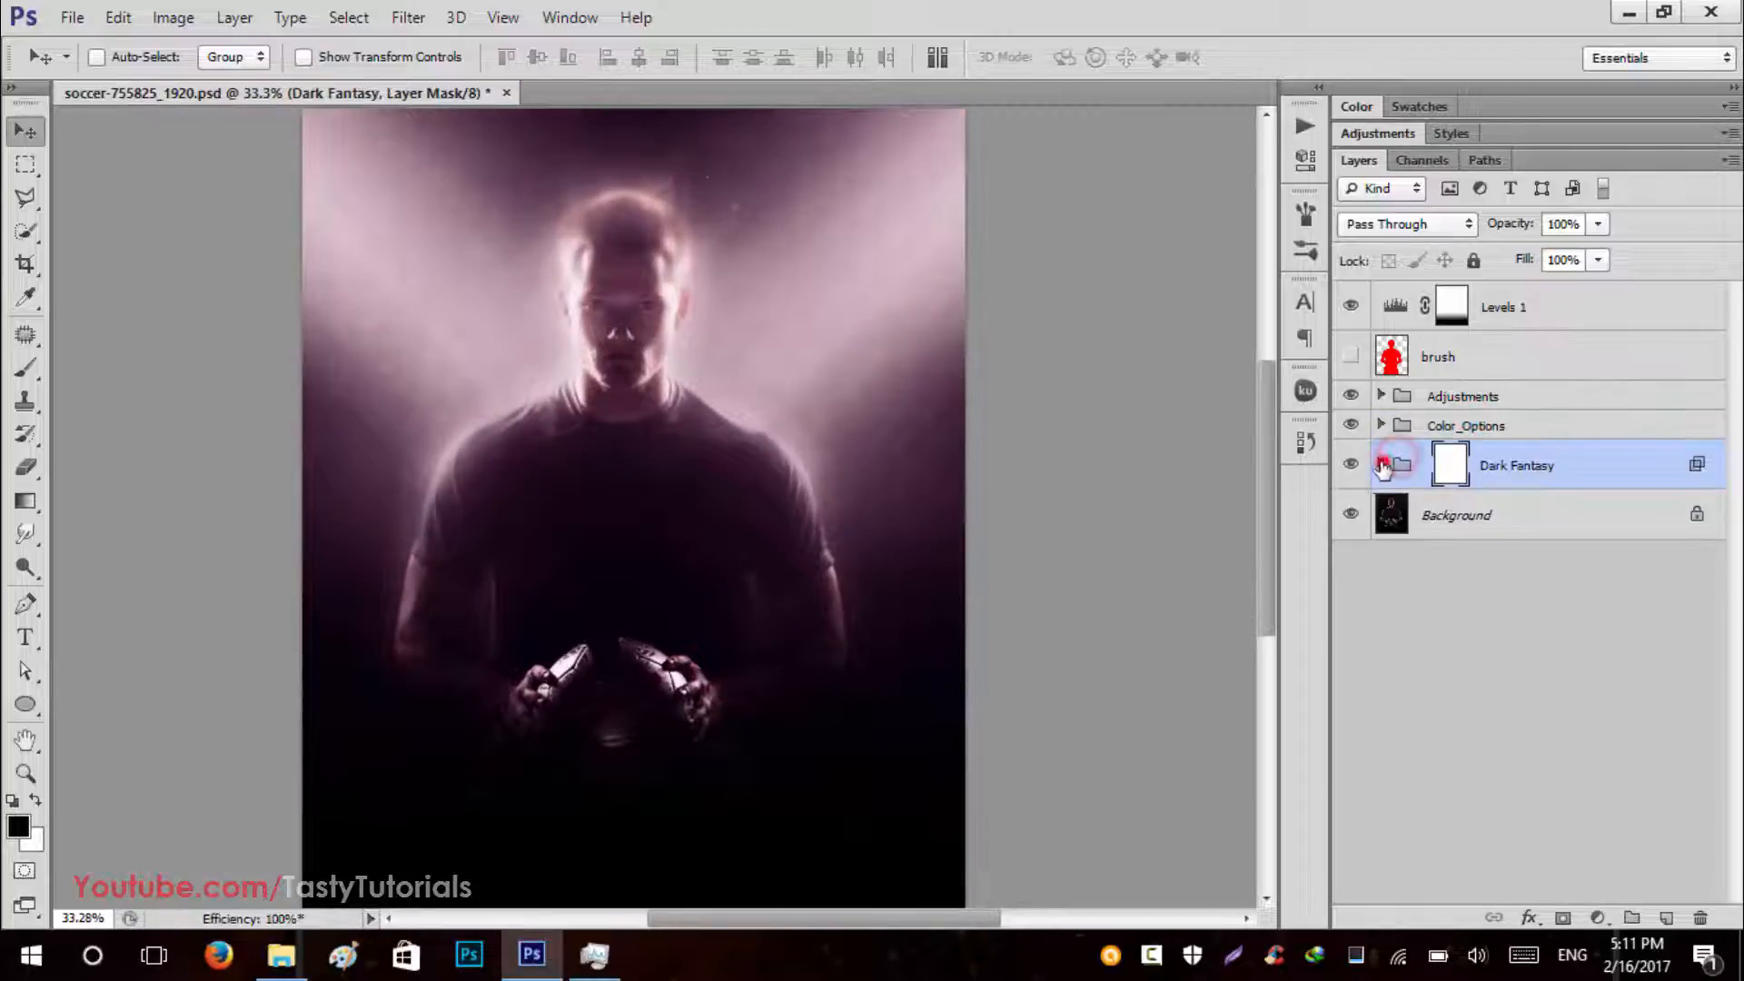
pyautogui.click(1381, 464)
pyautogui.scroll(-1, 595, 295)
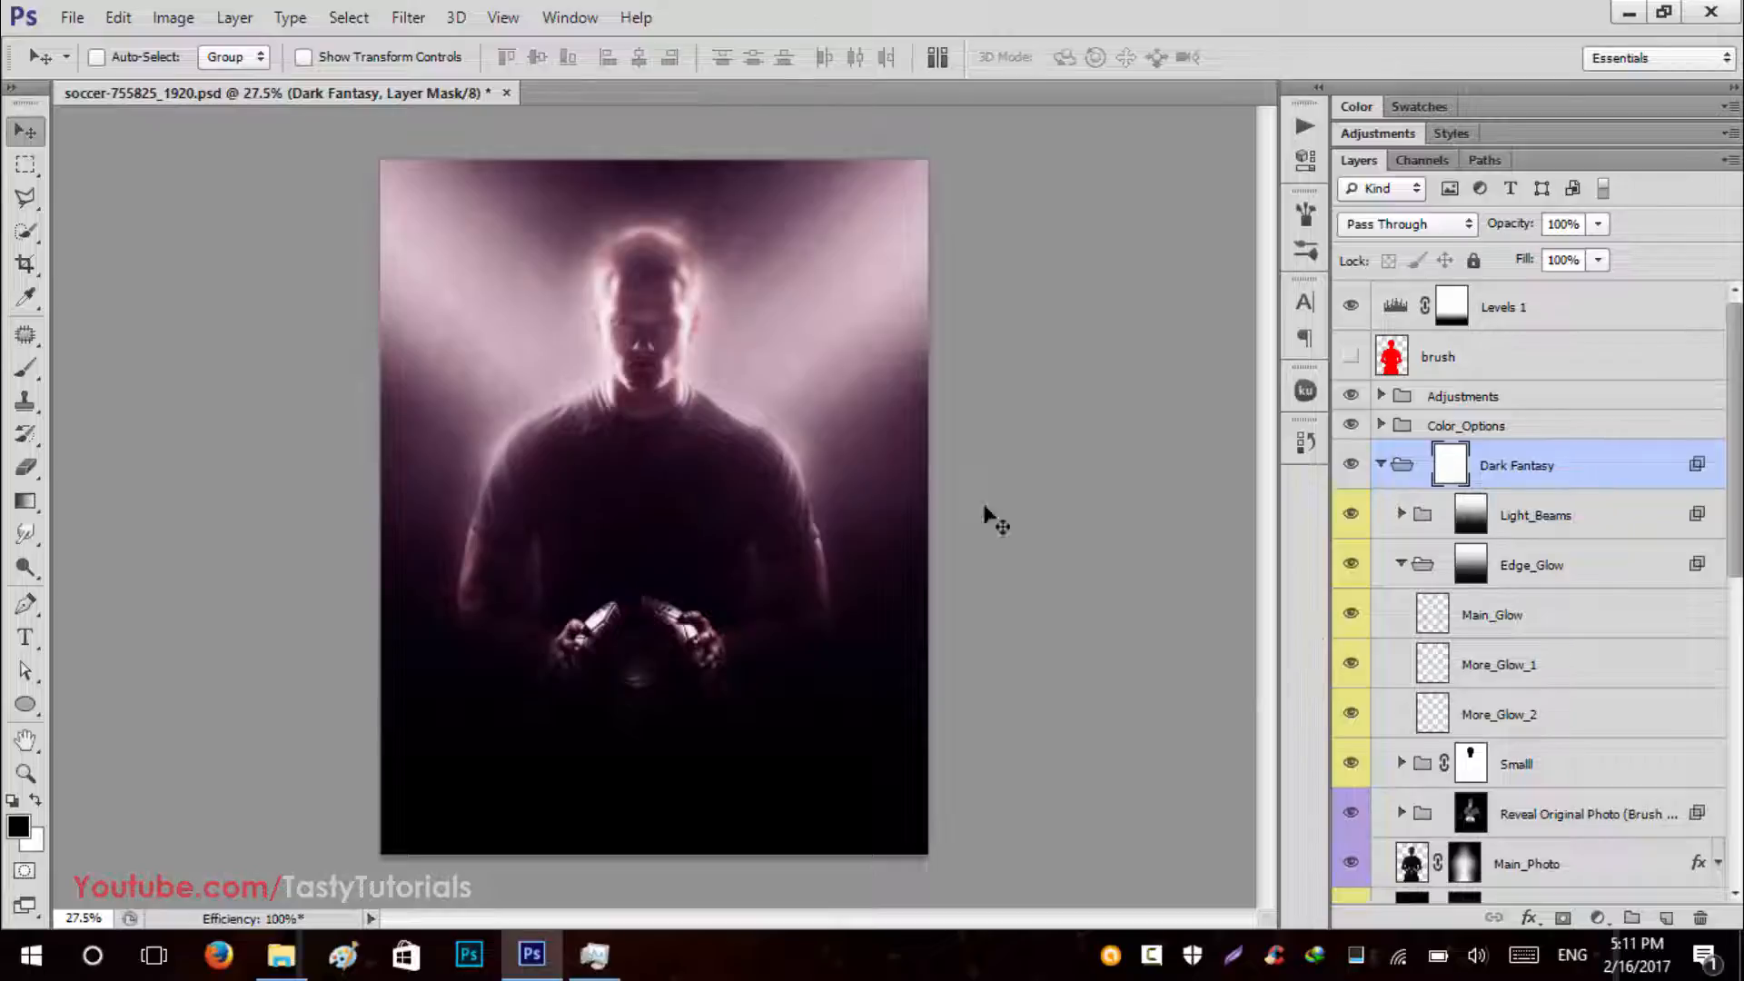
pyautogui.scroll(-1, 1694, 700)
pyautogui.scroll(-15, 1695, 699)
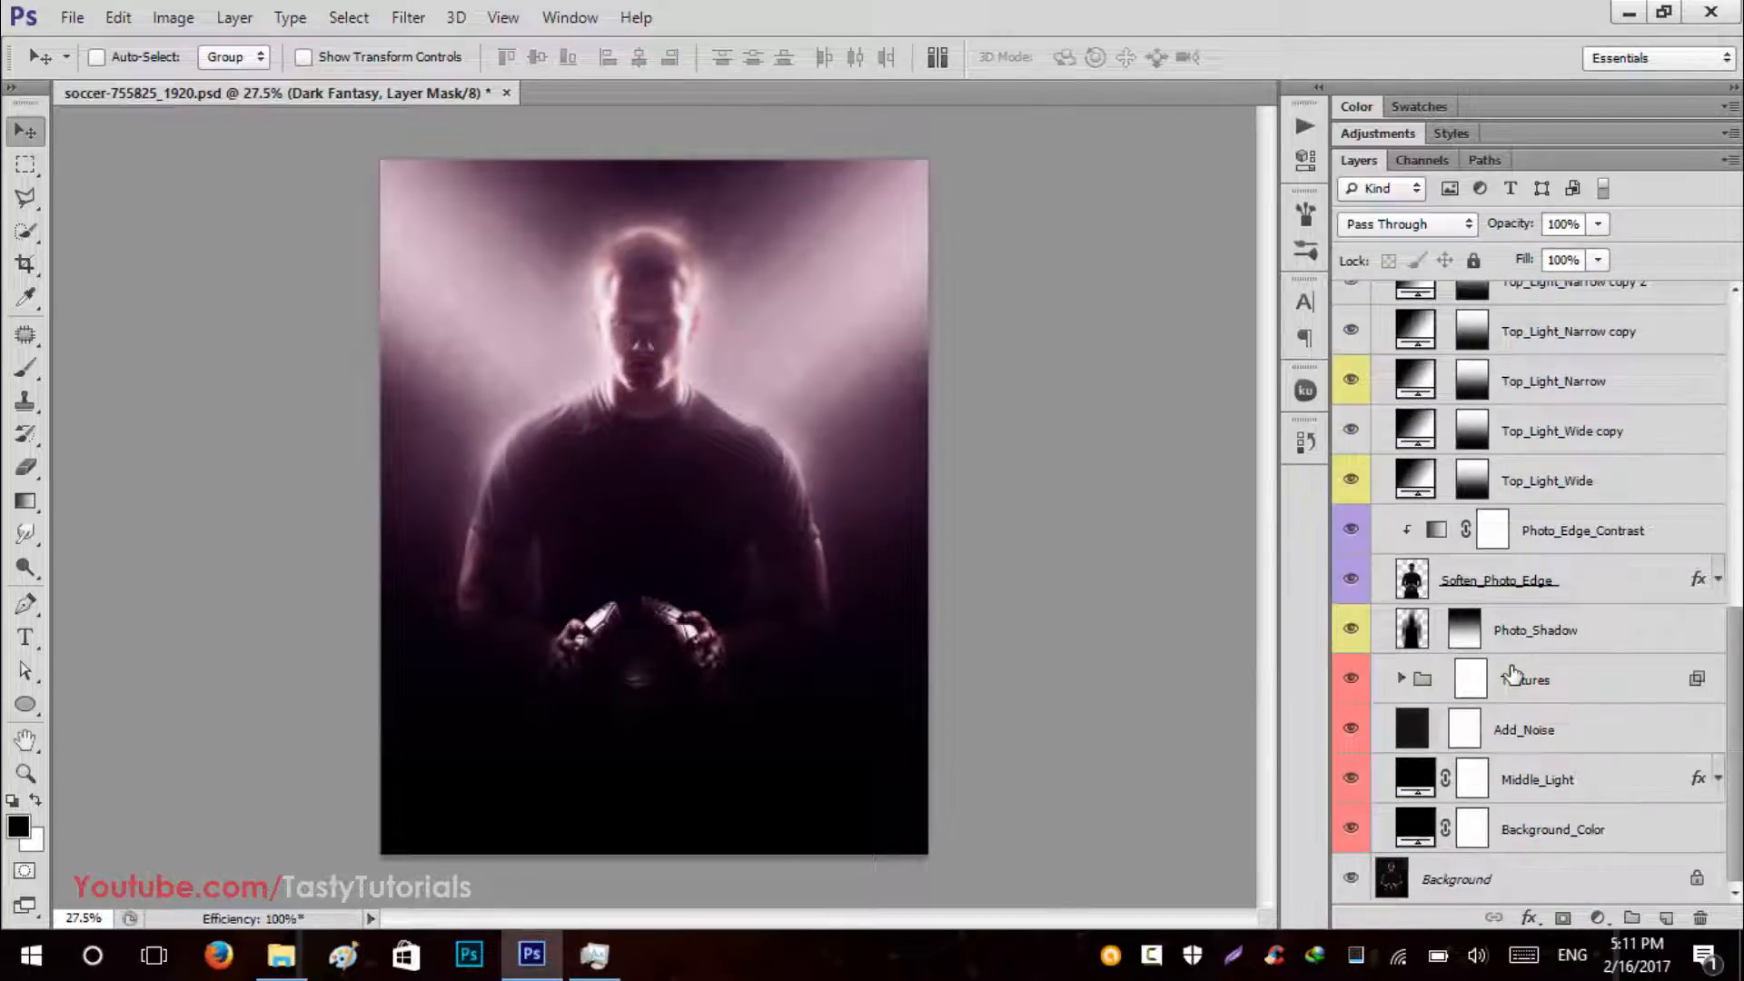
# Duplicate the soccer player's Background layer into a new document named Dark Fantasy.
pyautogui.click(1488, 877)
pyautogui.click(234, 17)
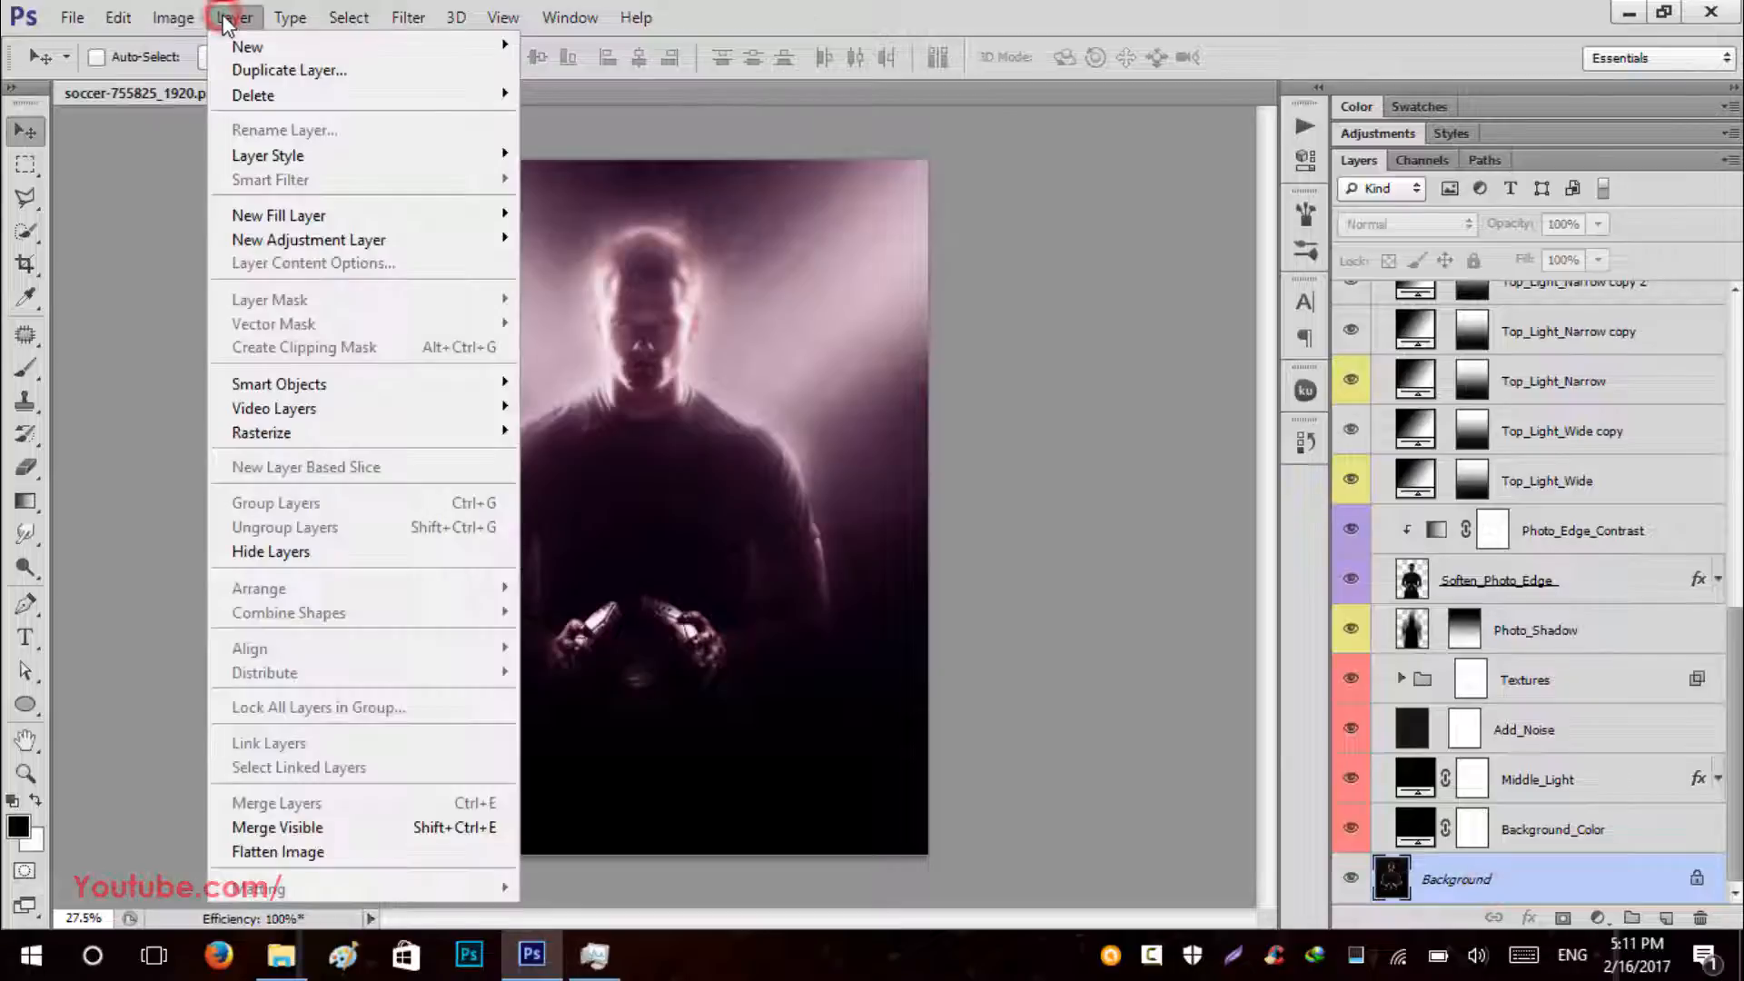
pyautogui.click(272, 71)
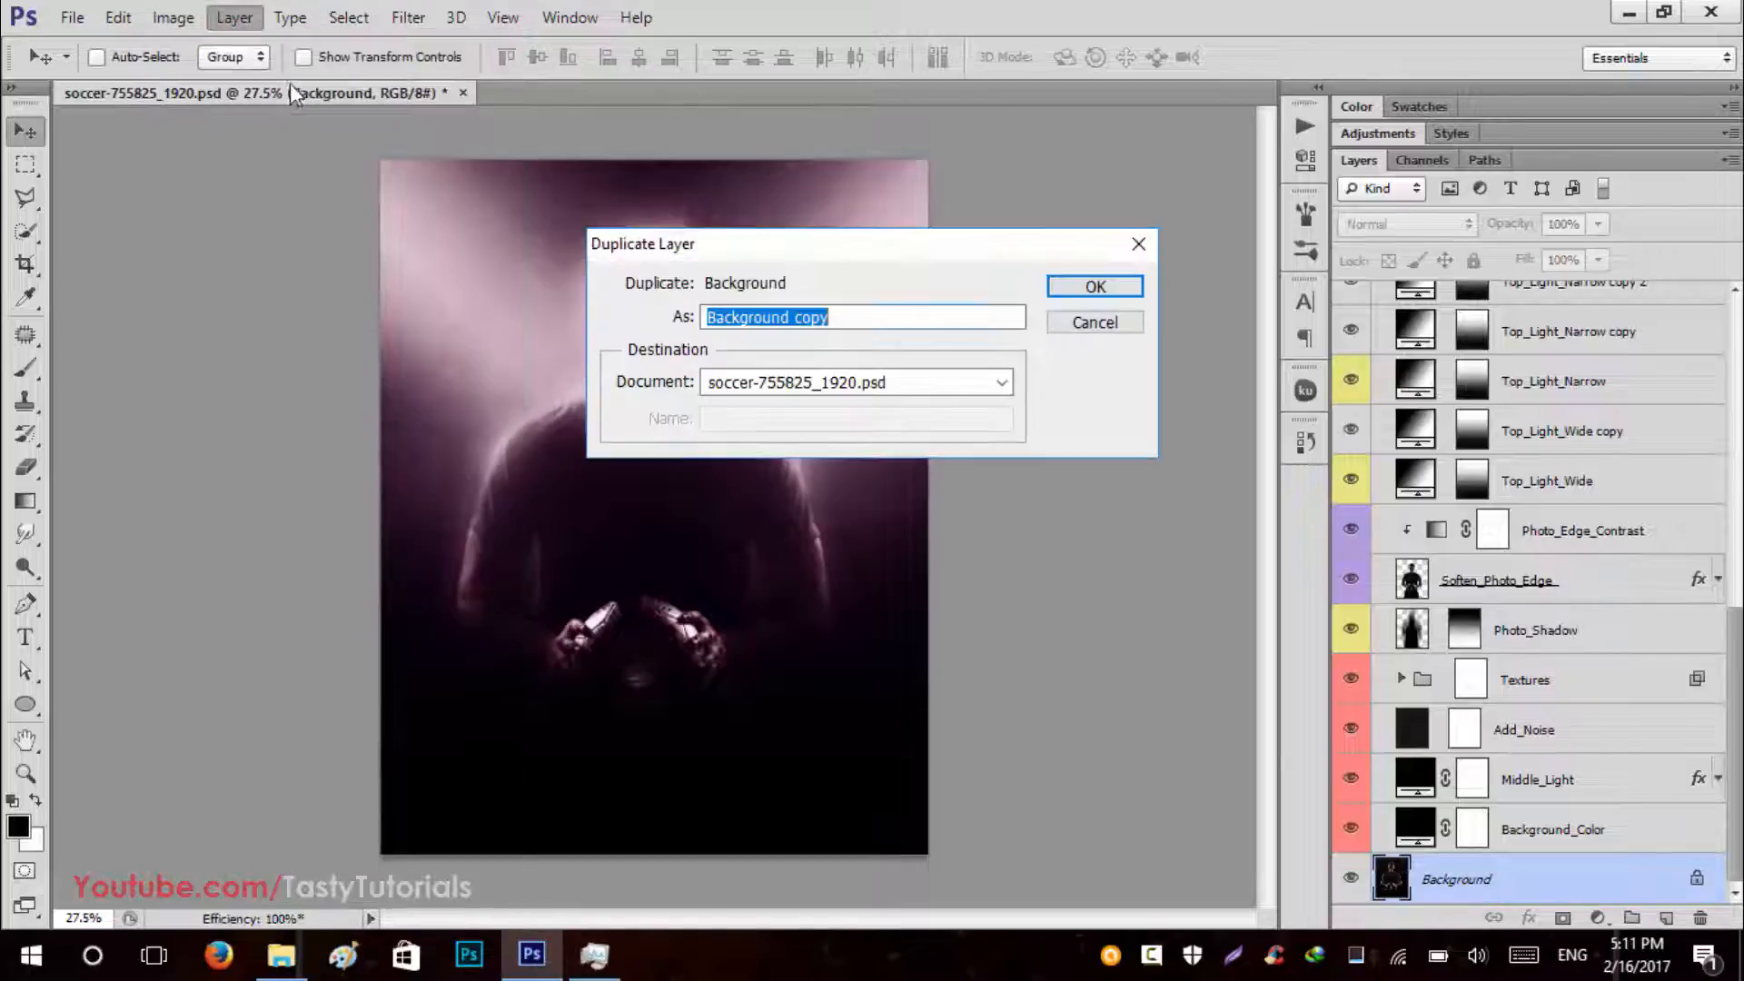
pyautogui.click(899, 386)
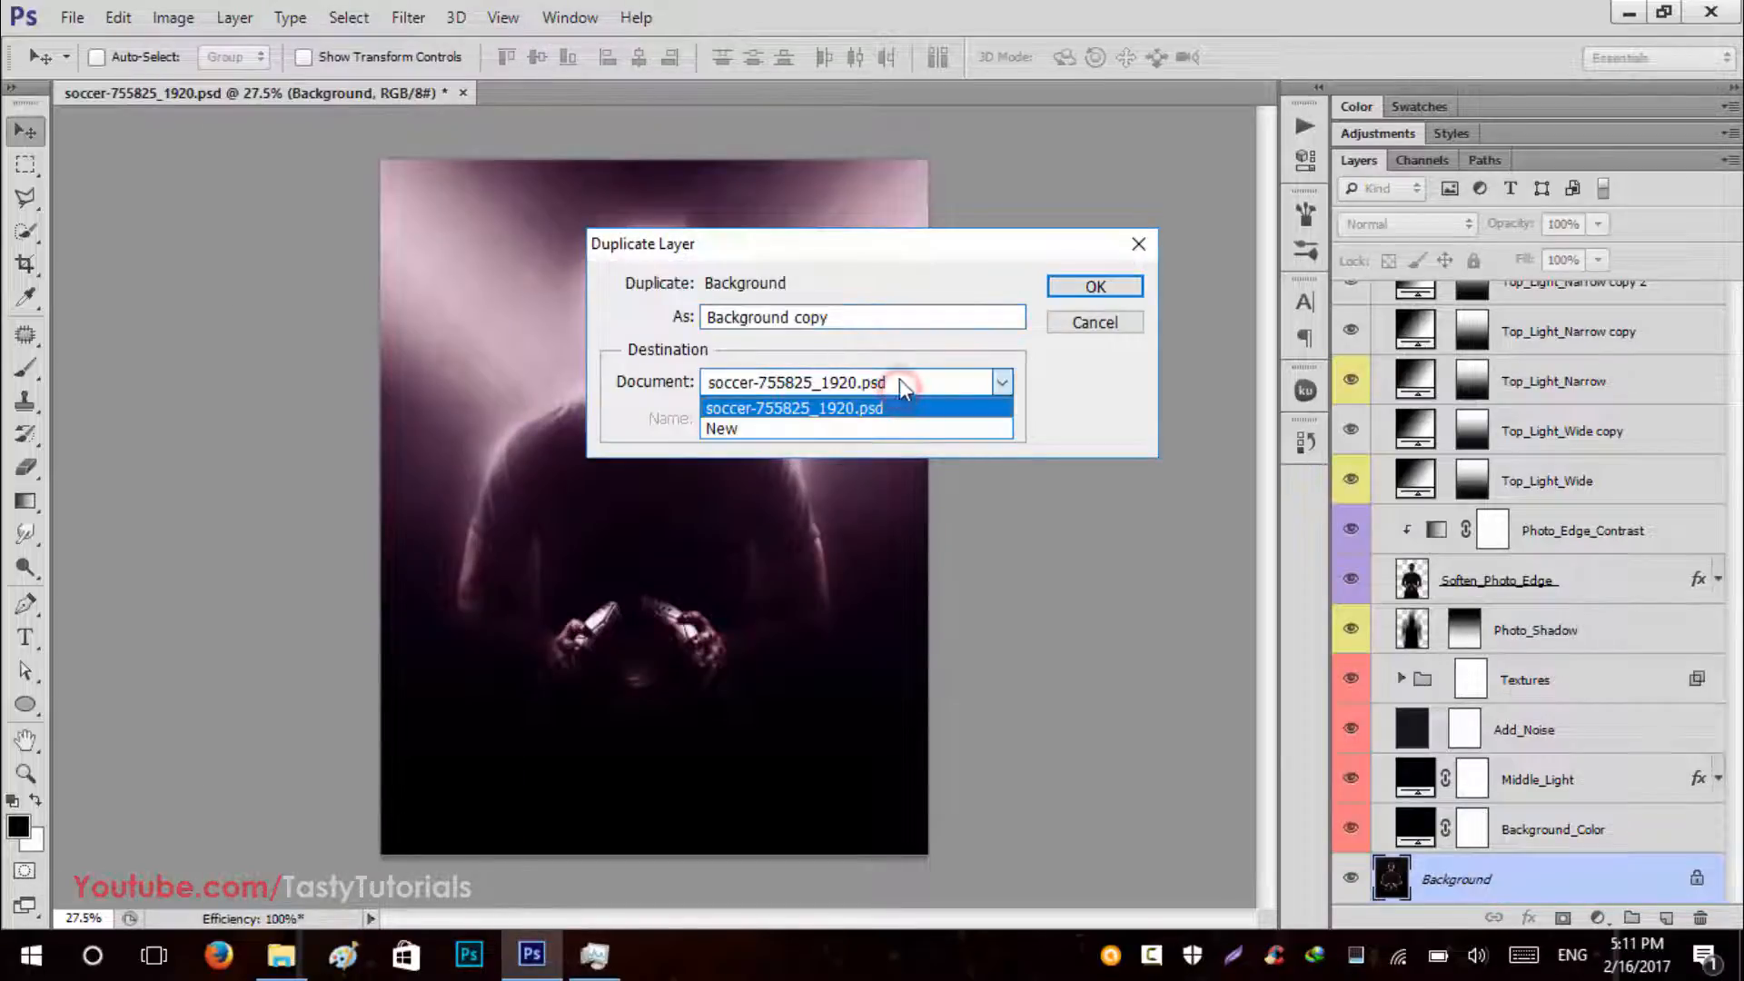
pyautogui.click(846, 430)
pyautogui.click(719, 418)
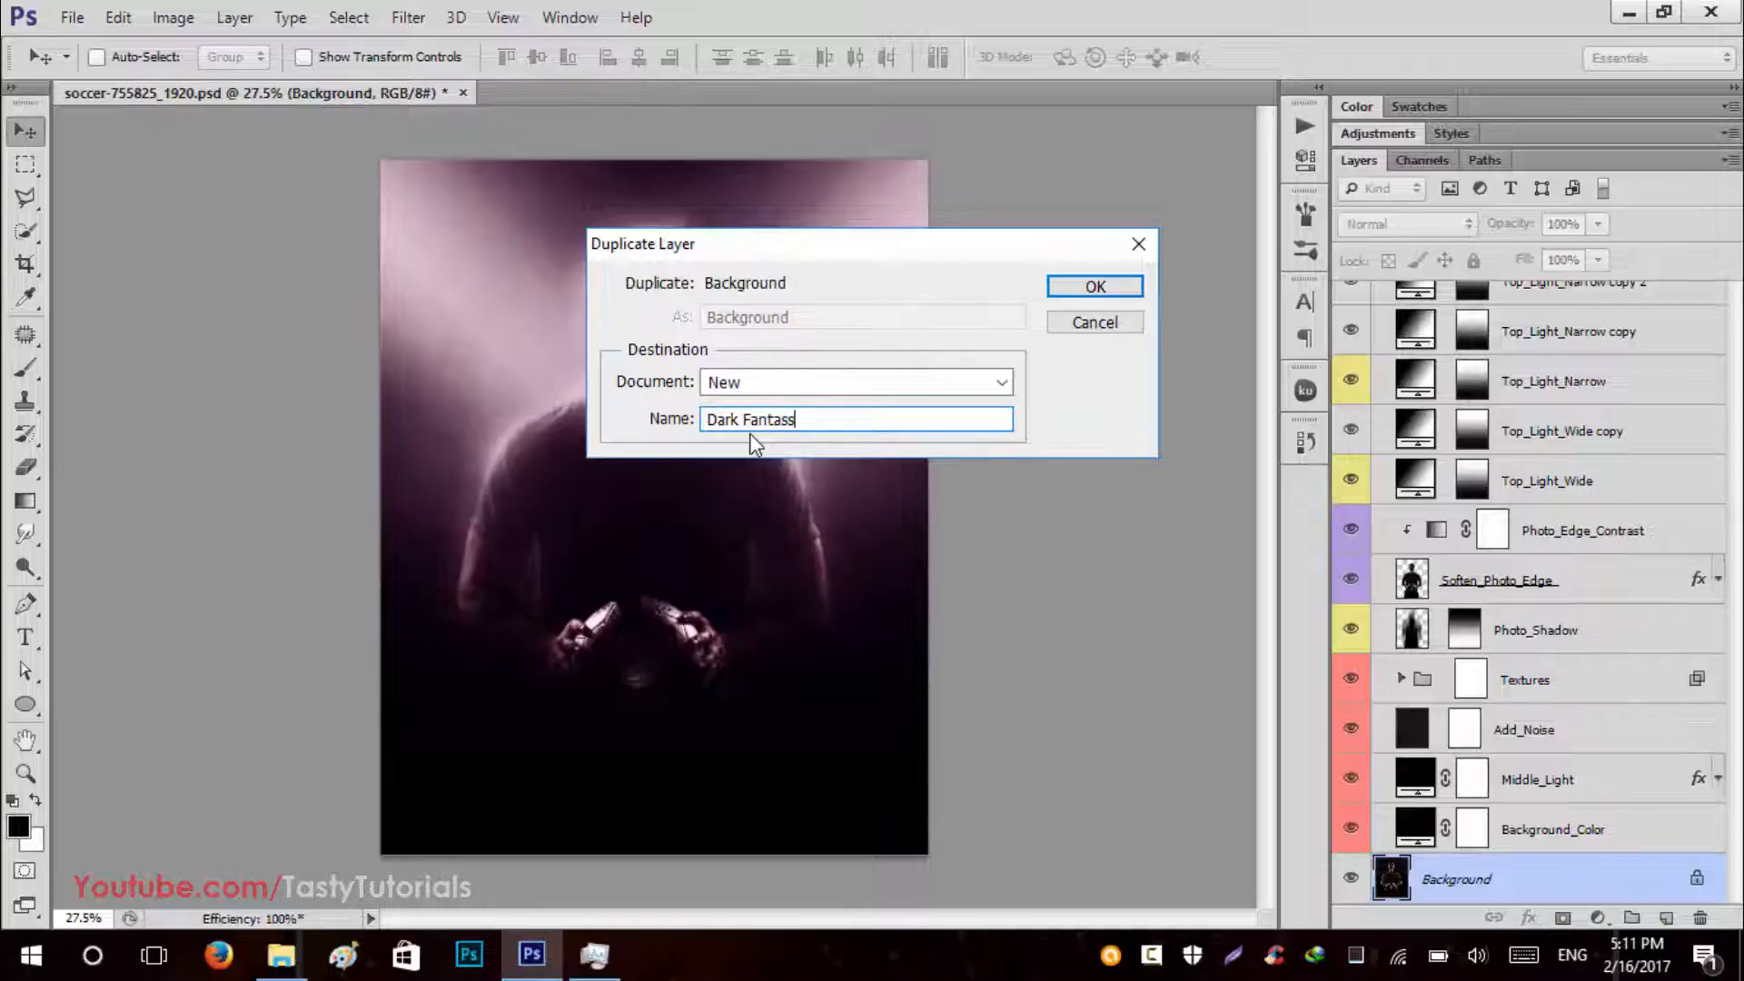
pyautogui.write('Dark Fantasy')
pyautogui.click(1086, 286)
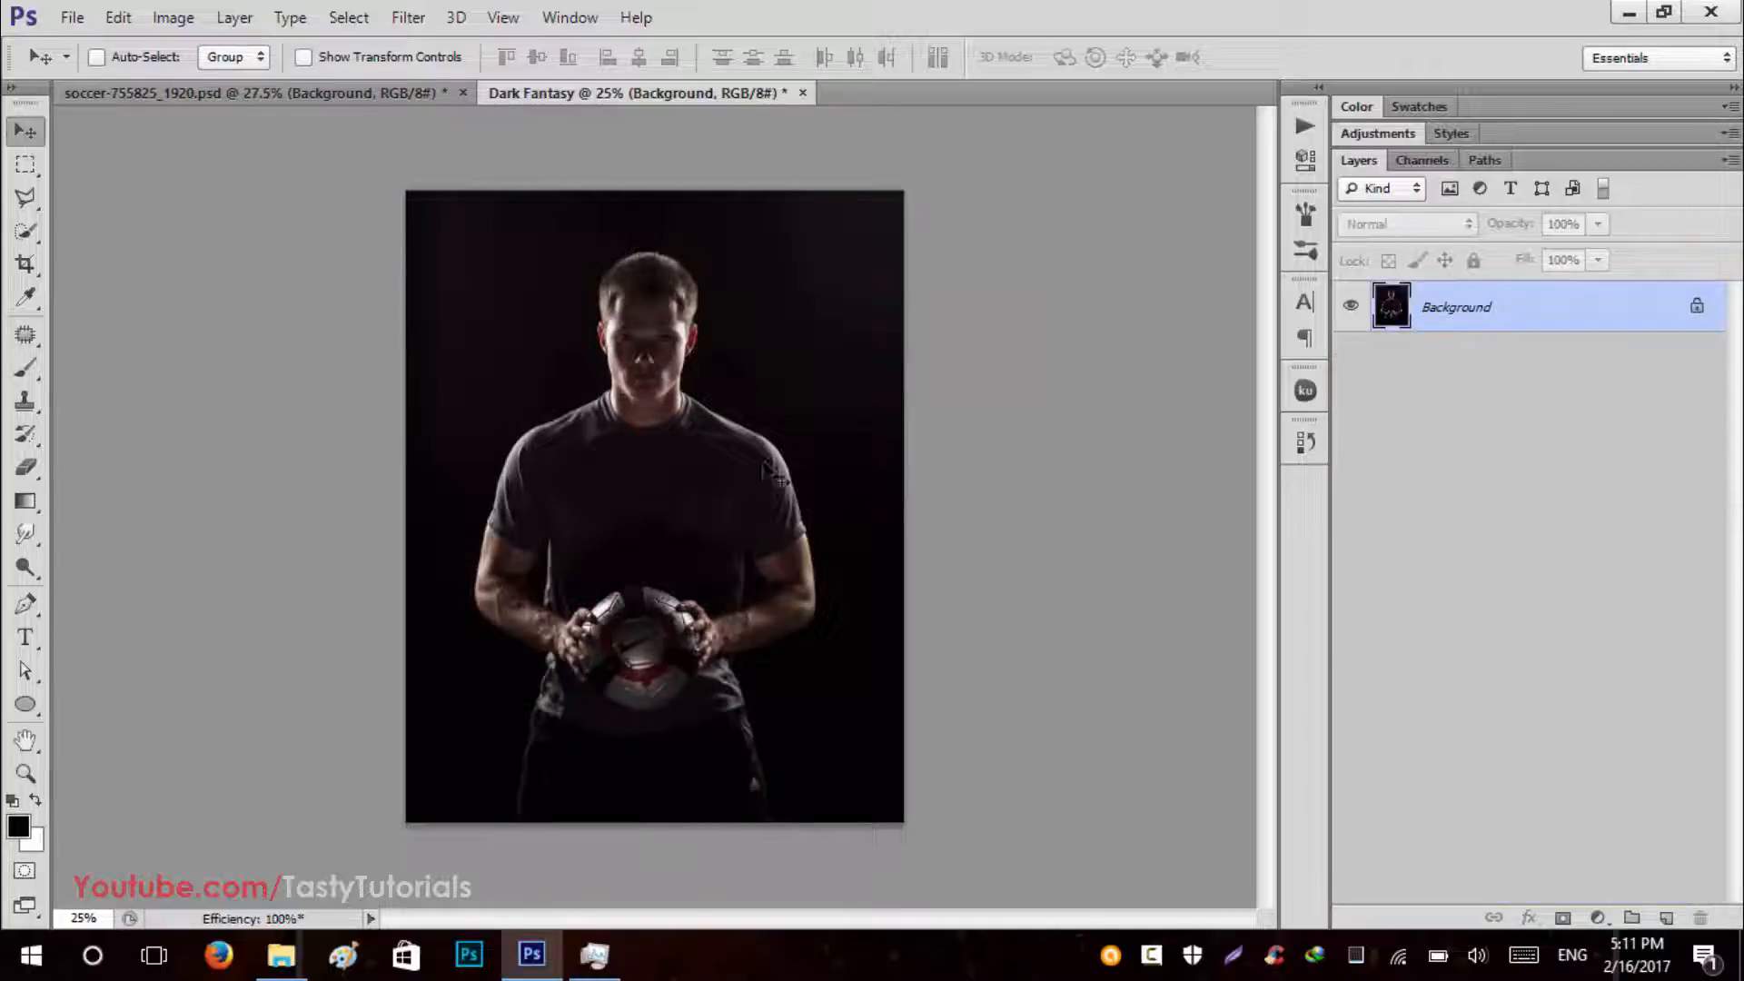
# Unlock the Background by converting it to a regular layer named Layer 0.
pyautogui.scroll(2, 731, 401)
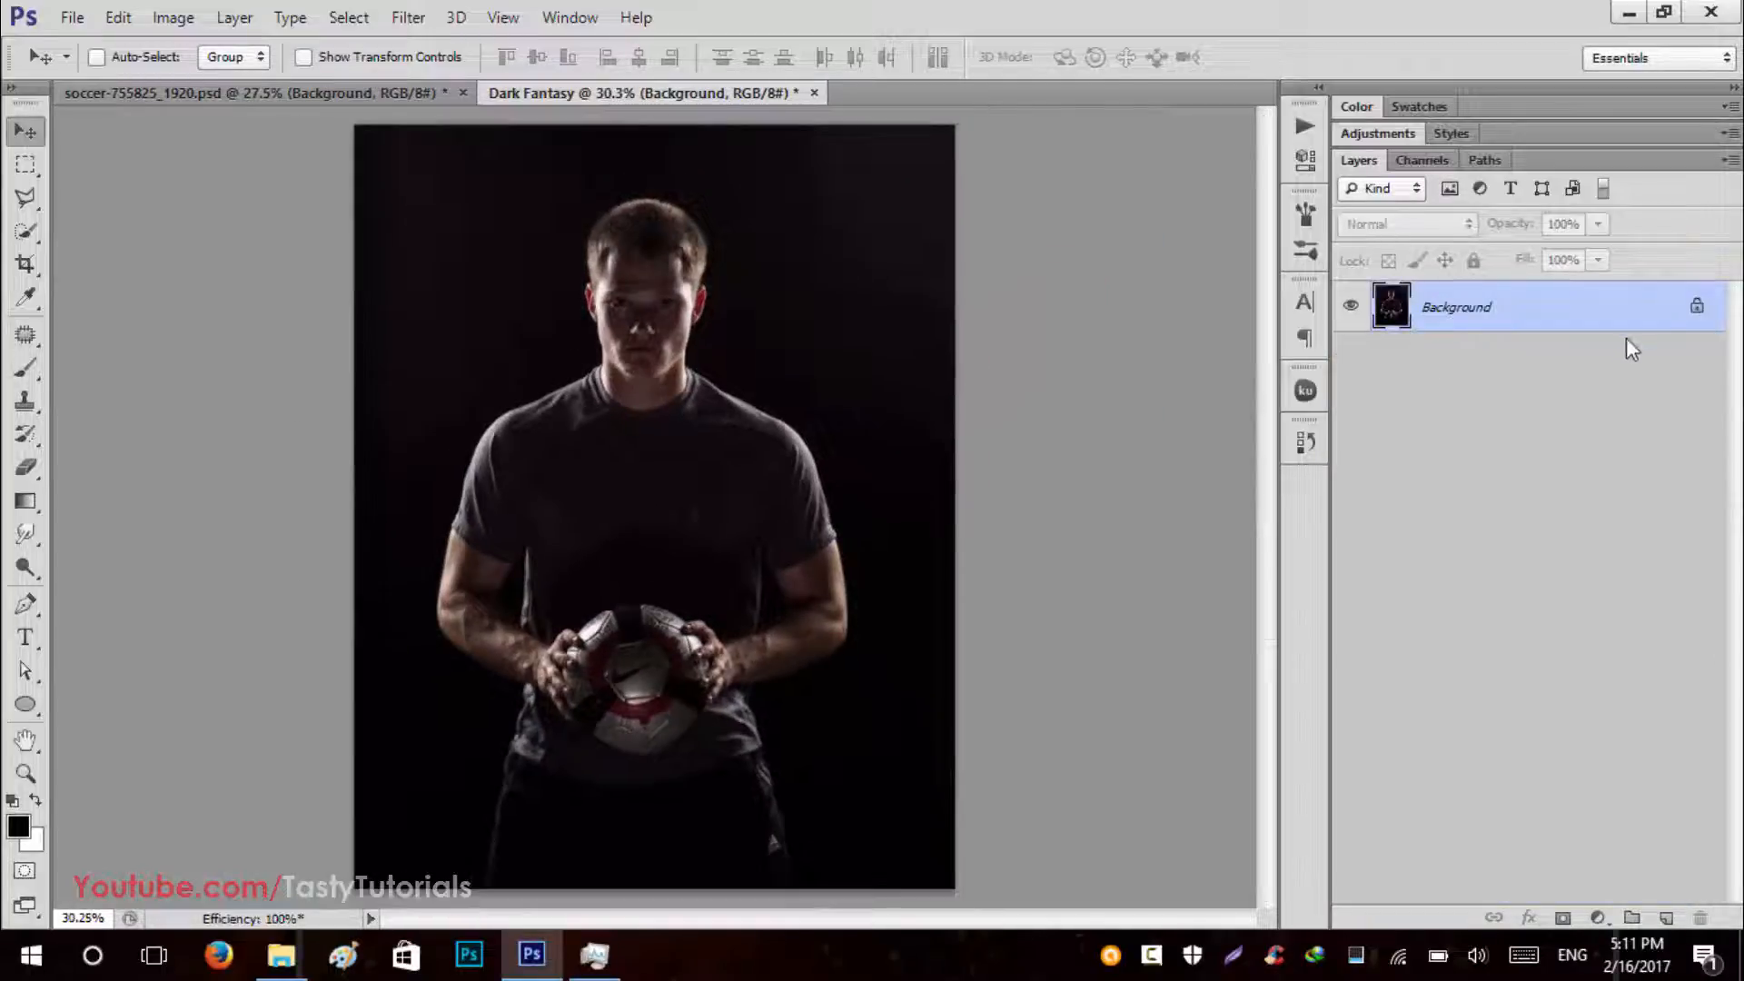
pyautogui.doubleClick(1696, 306)
pyautogui.click(1092, 296)
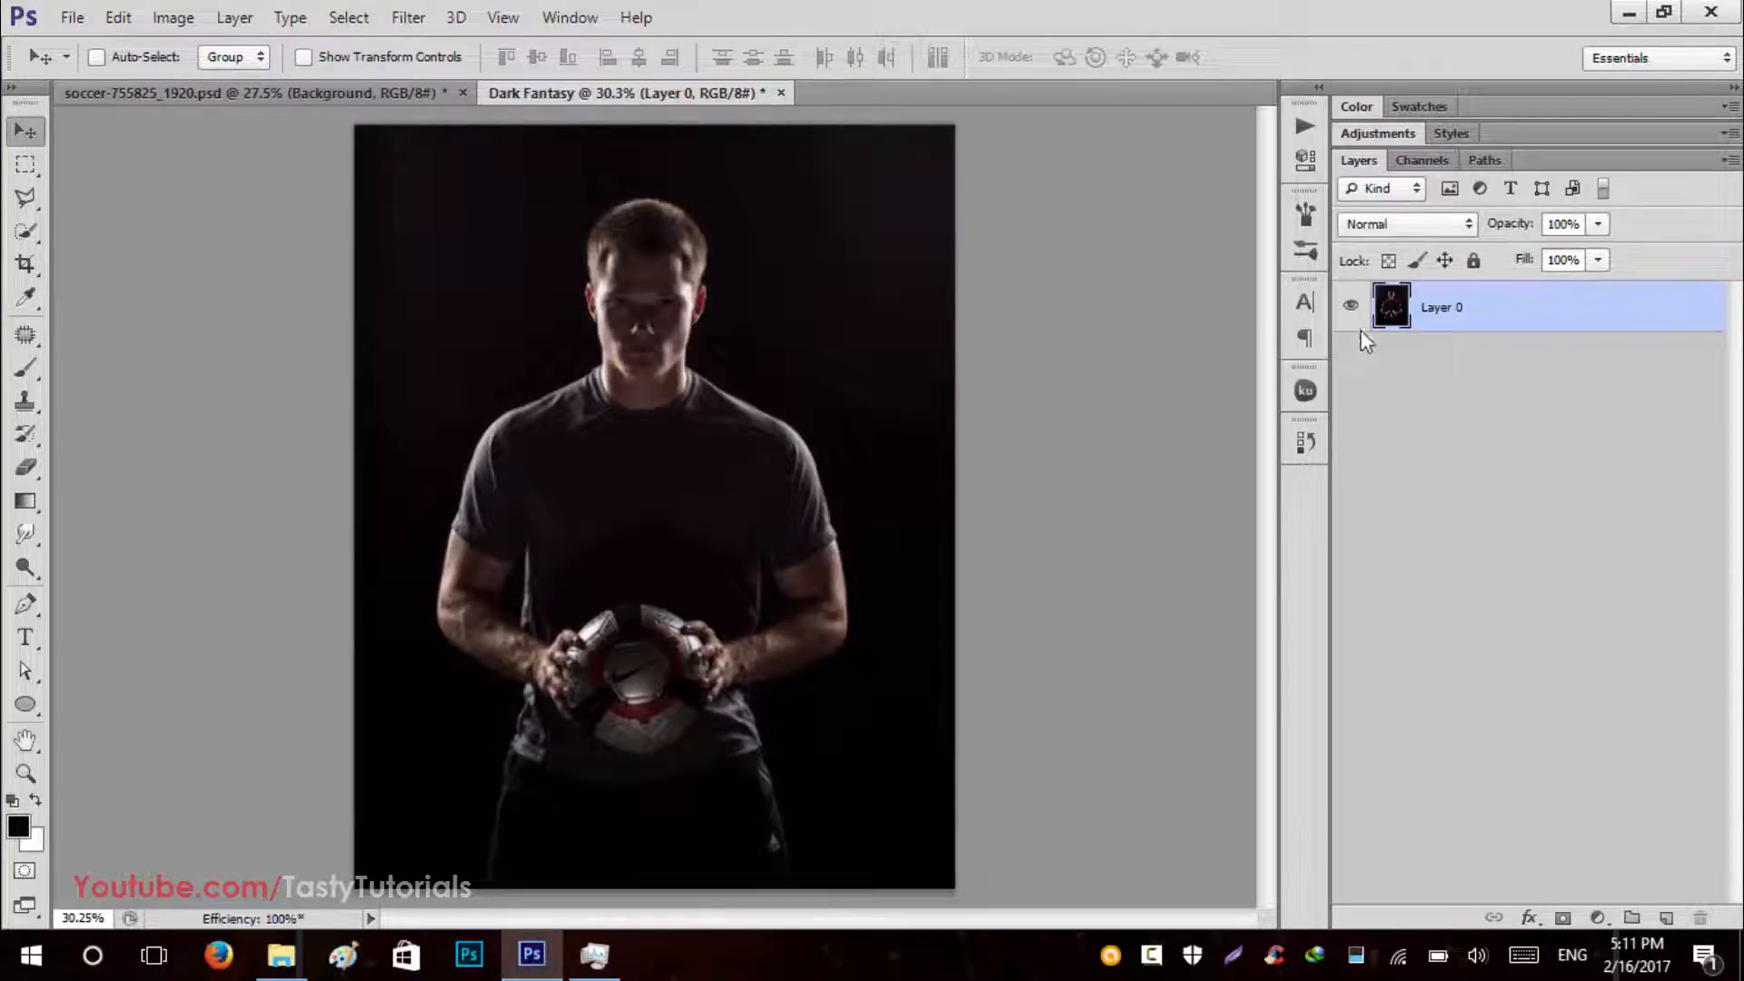
pyautogui.scroll(-1, 1272, 378)
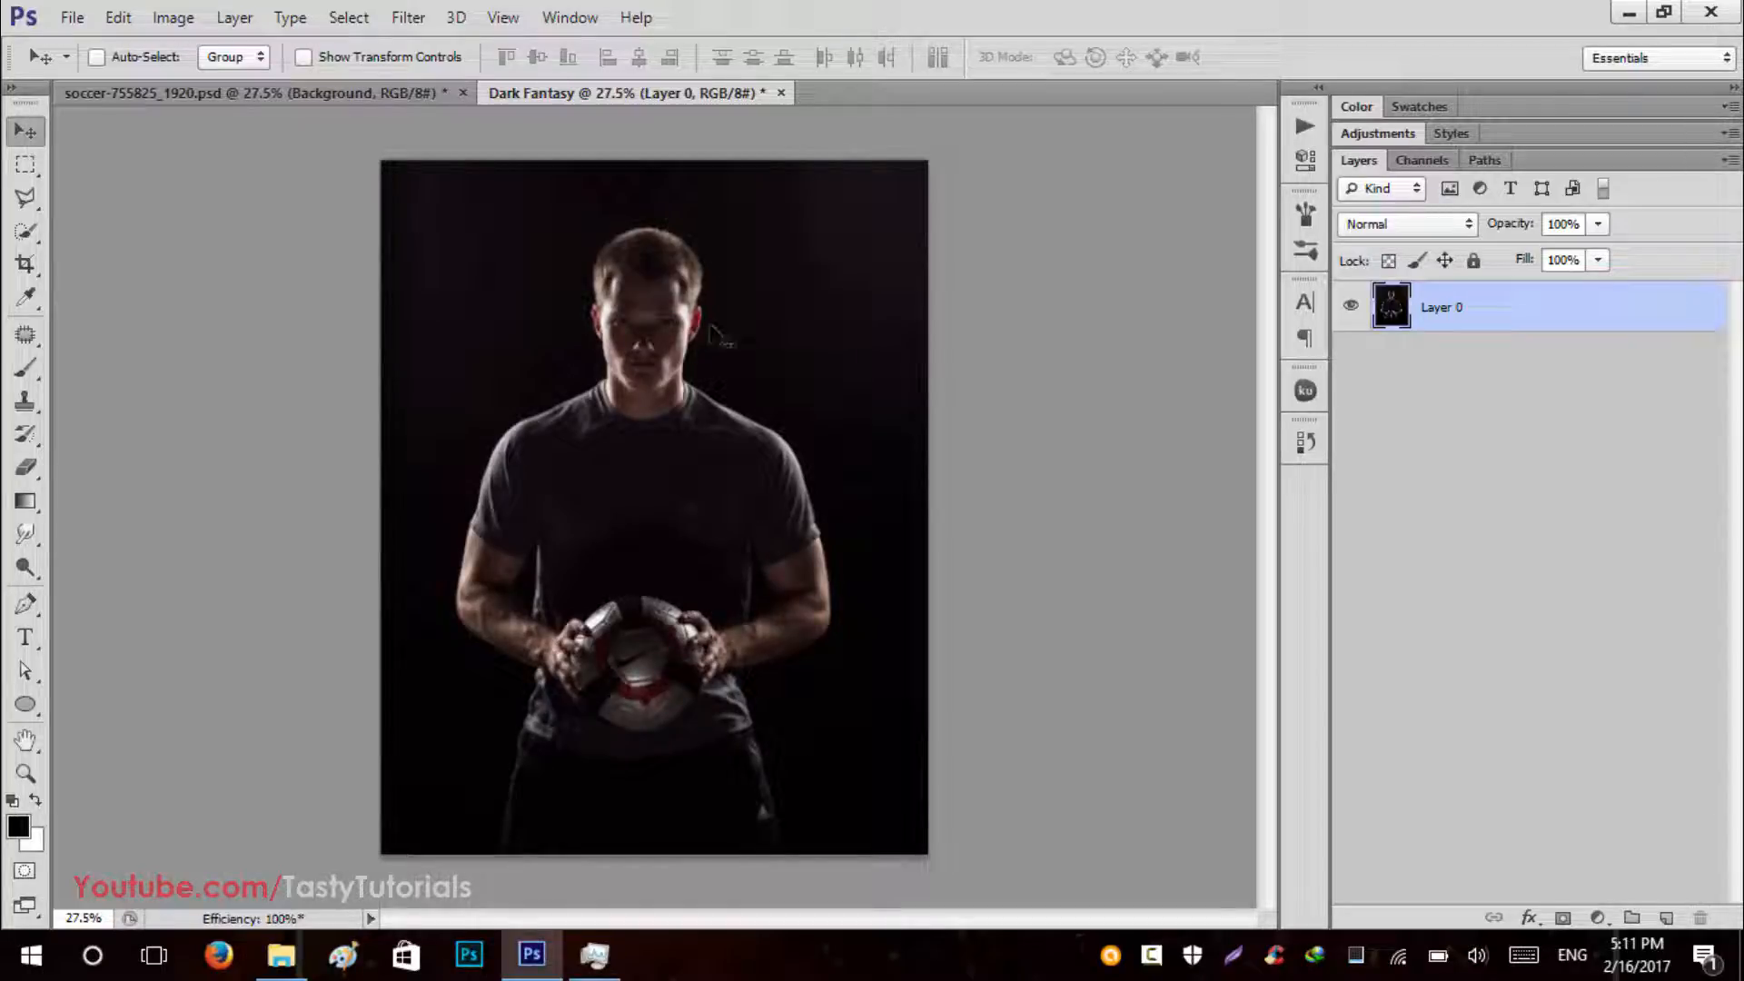
# Convert Layer 0 back into the locked Background layer.
pyautogui.scroll(1, 765, 320)
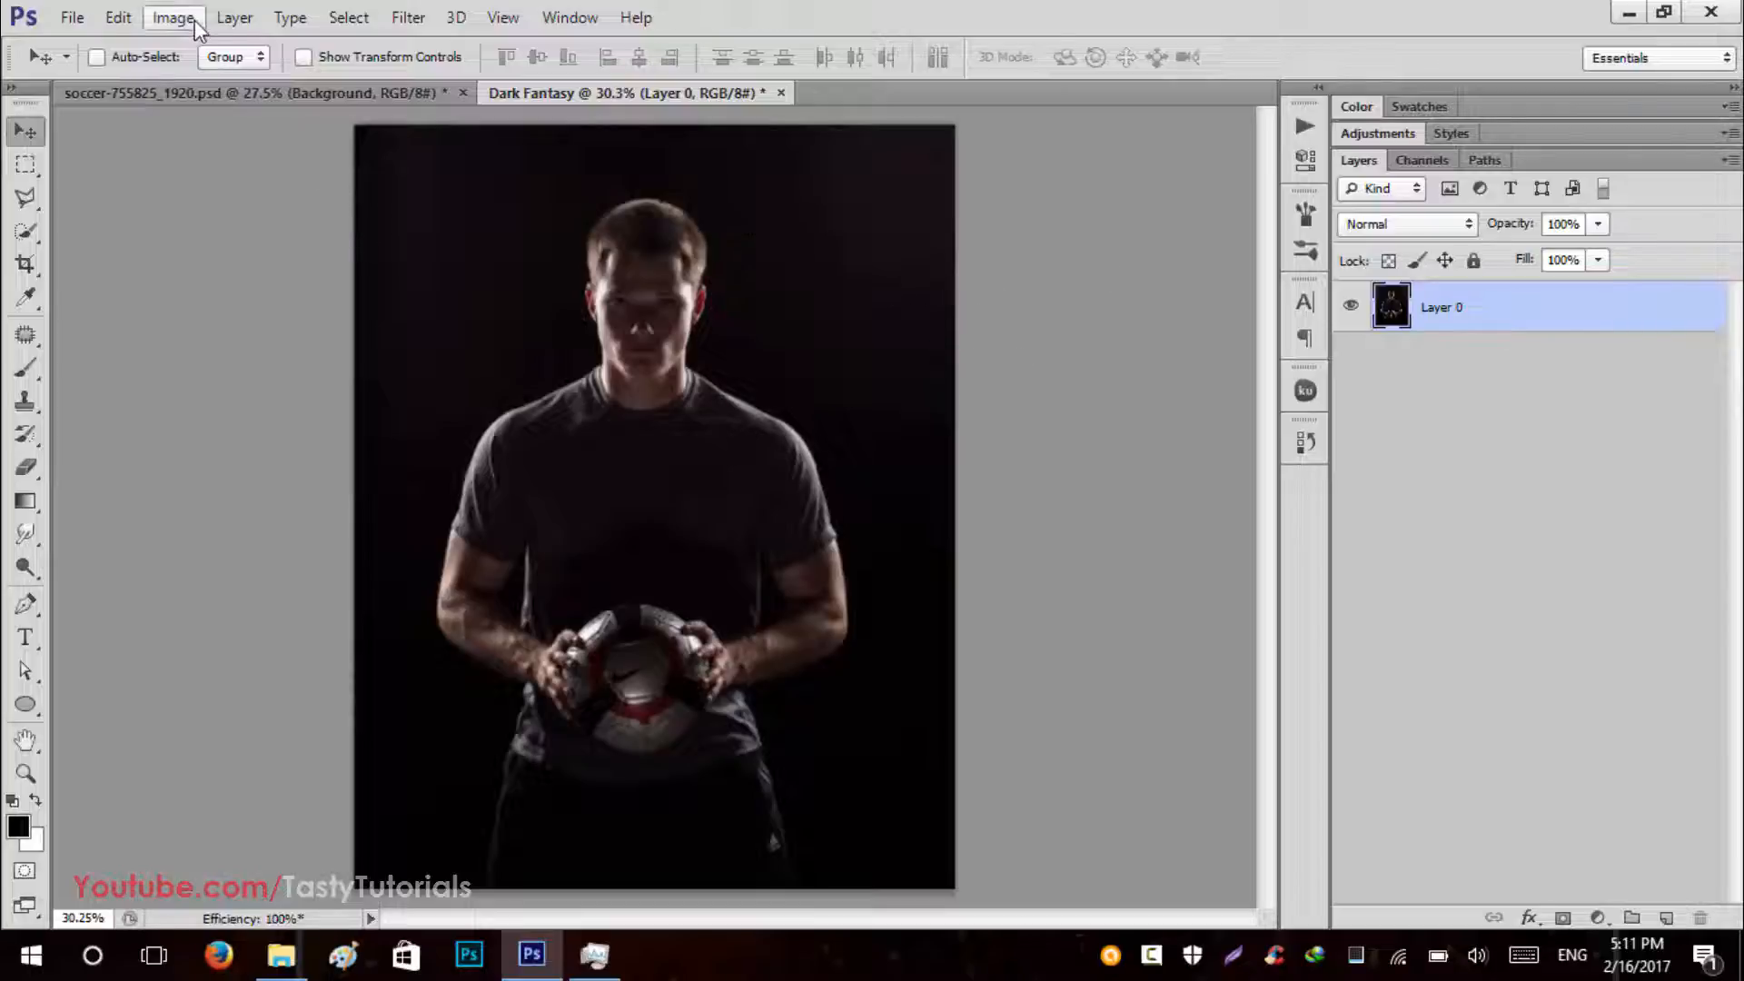
pyautogui.click(234, 18)
pyautogui.moveTo(252, 47)
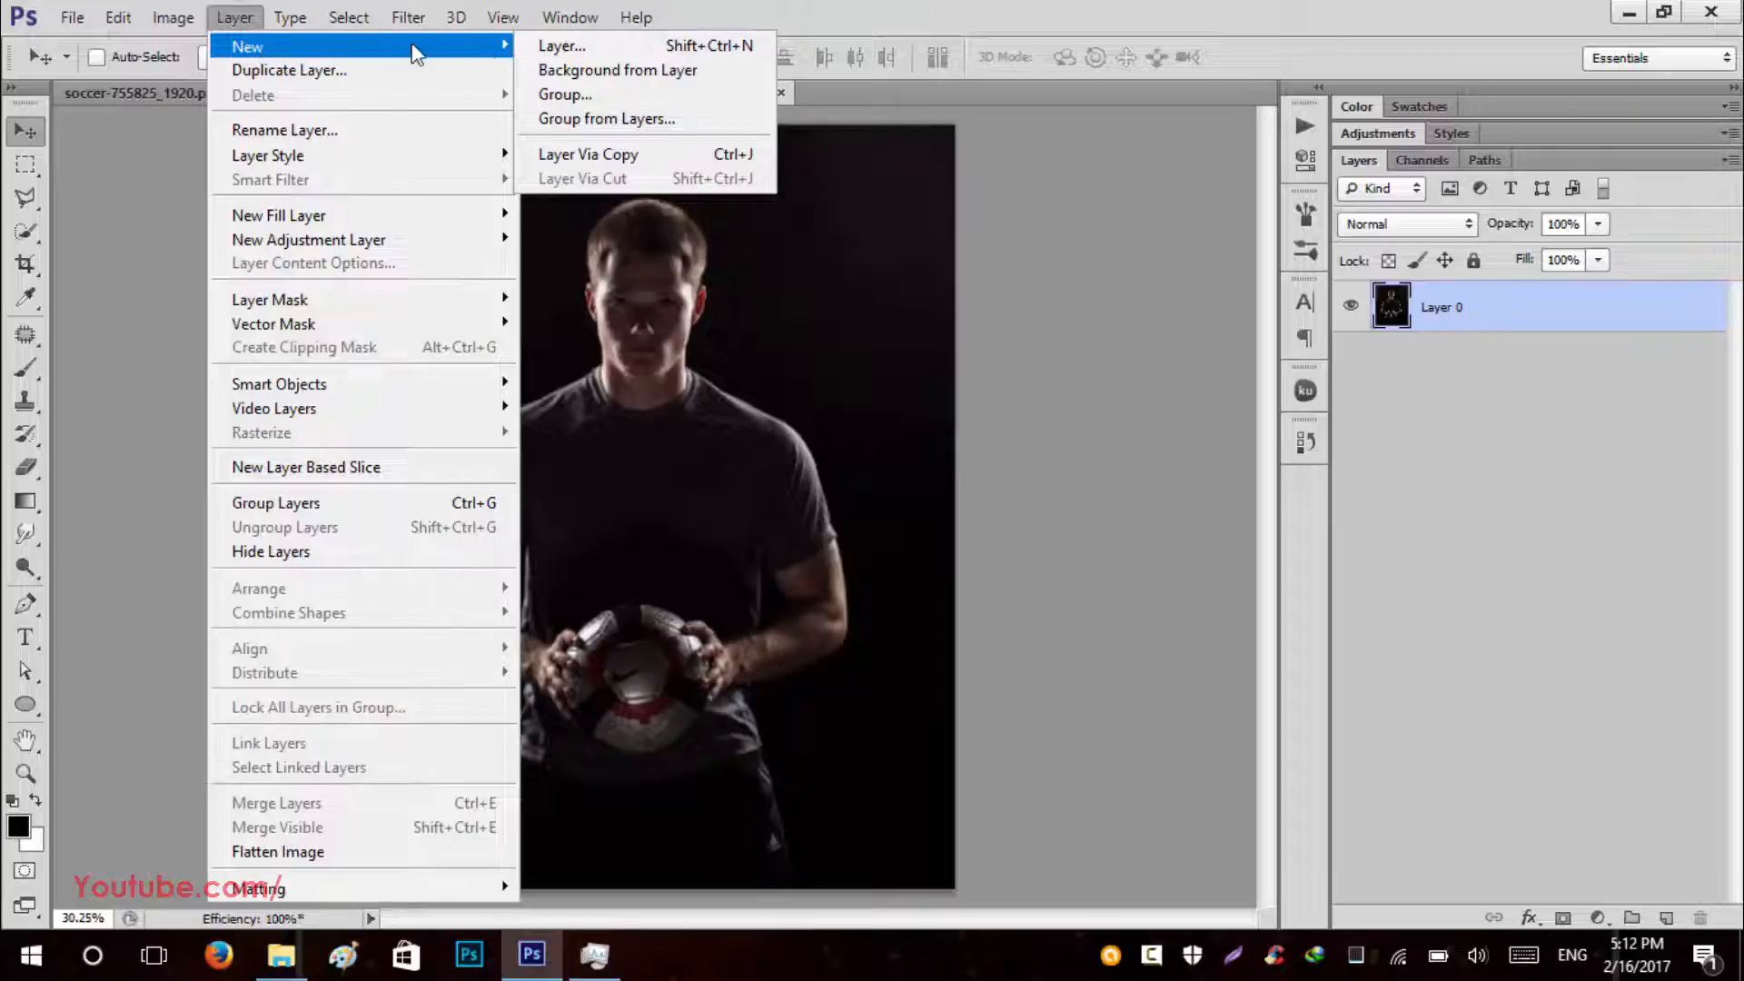
pyautogui.click(574, 72)
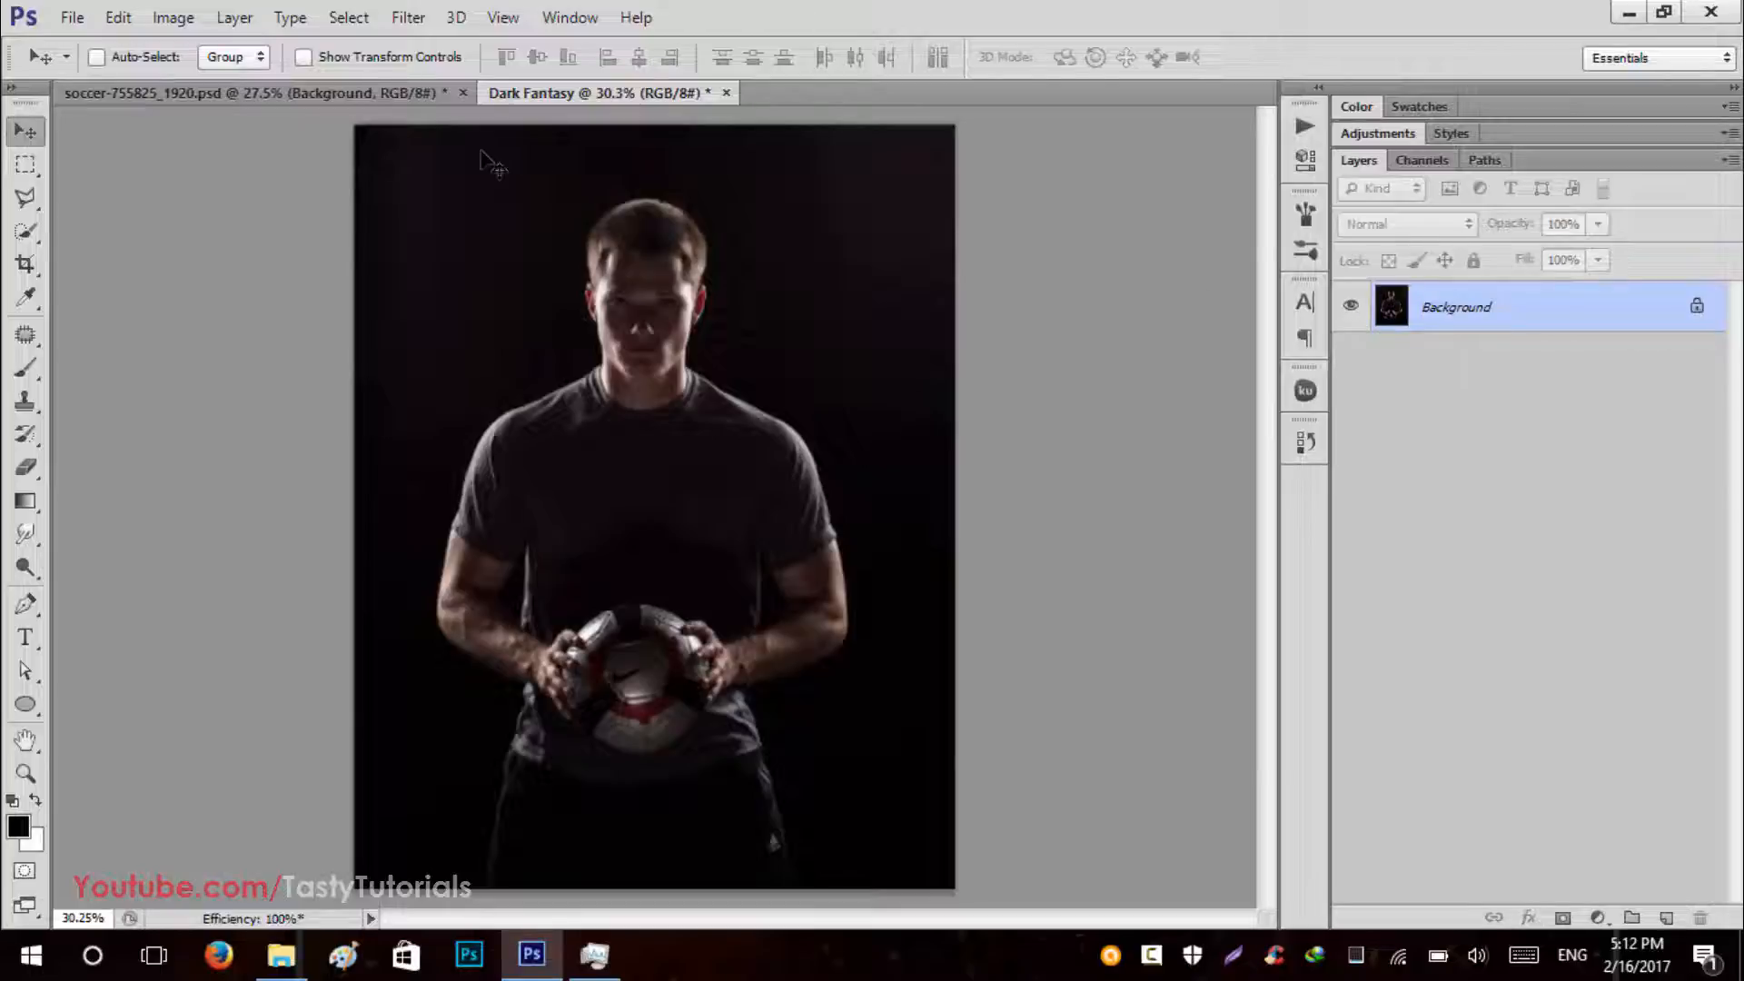
# Check the Layers Panel Options for default fill masks, expanded effects and "copy" naming, and accept the current settings.
pyautogui.click(1729, 160)
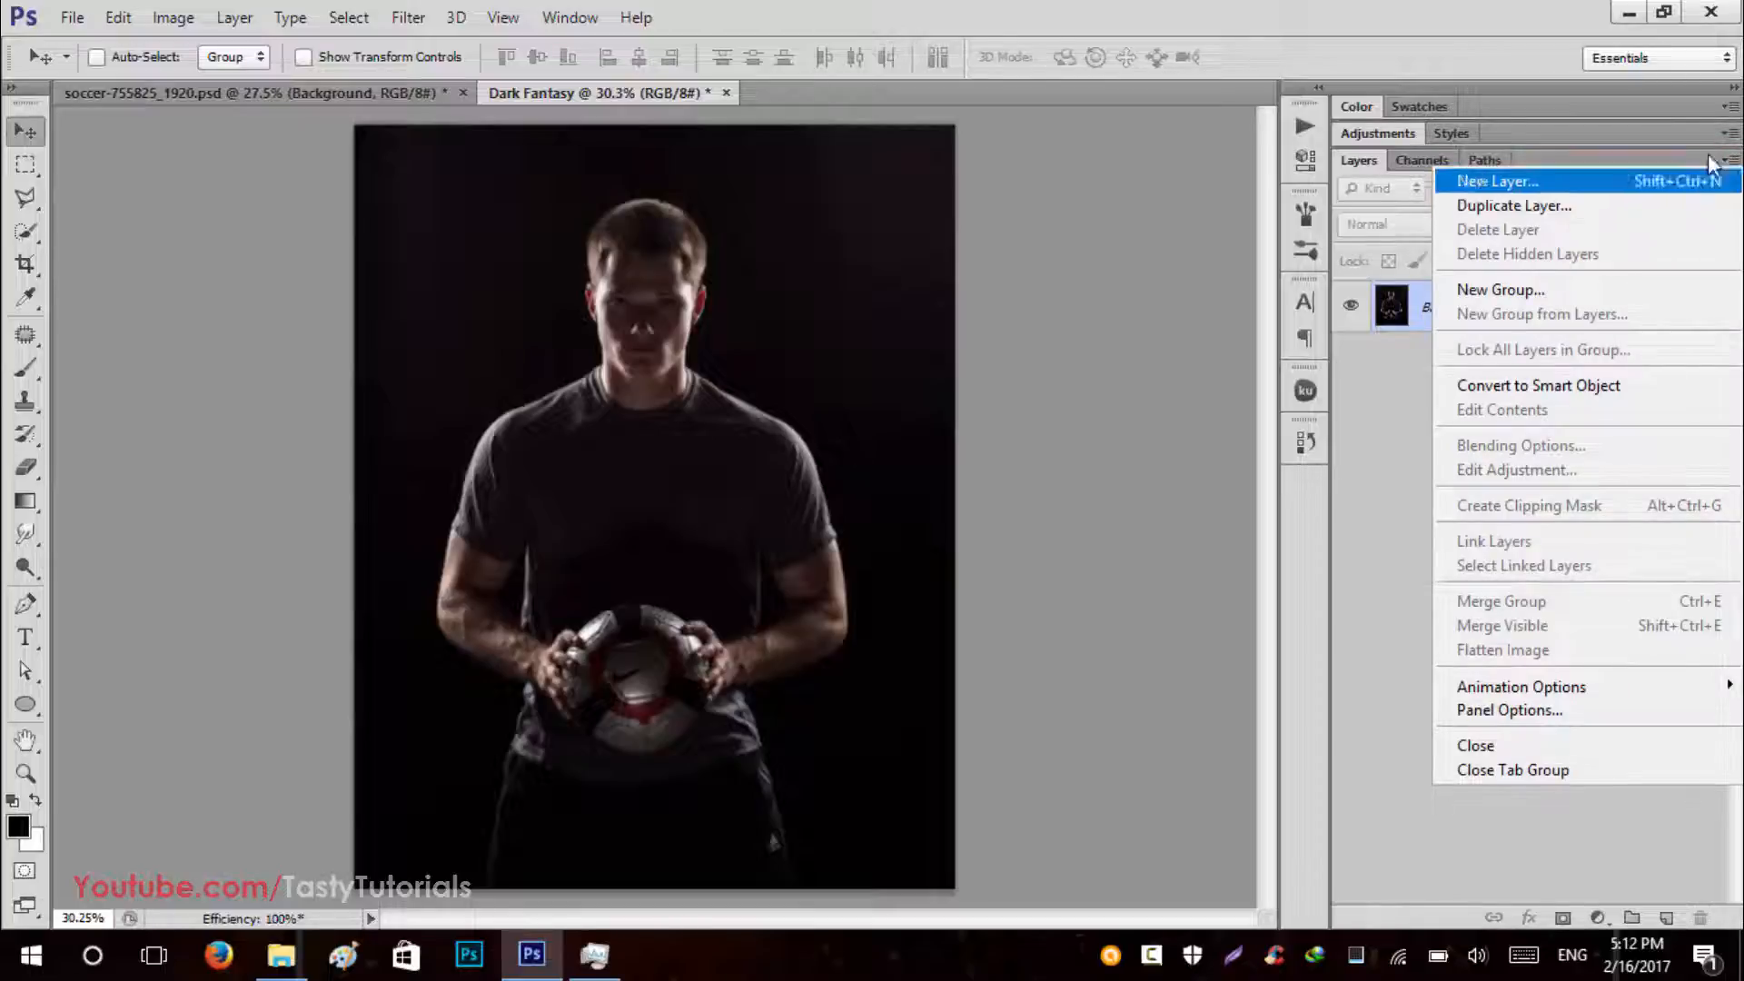
pyautogui.click(1731, 162)
pyautogui.click(1730, 164)
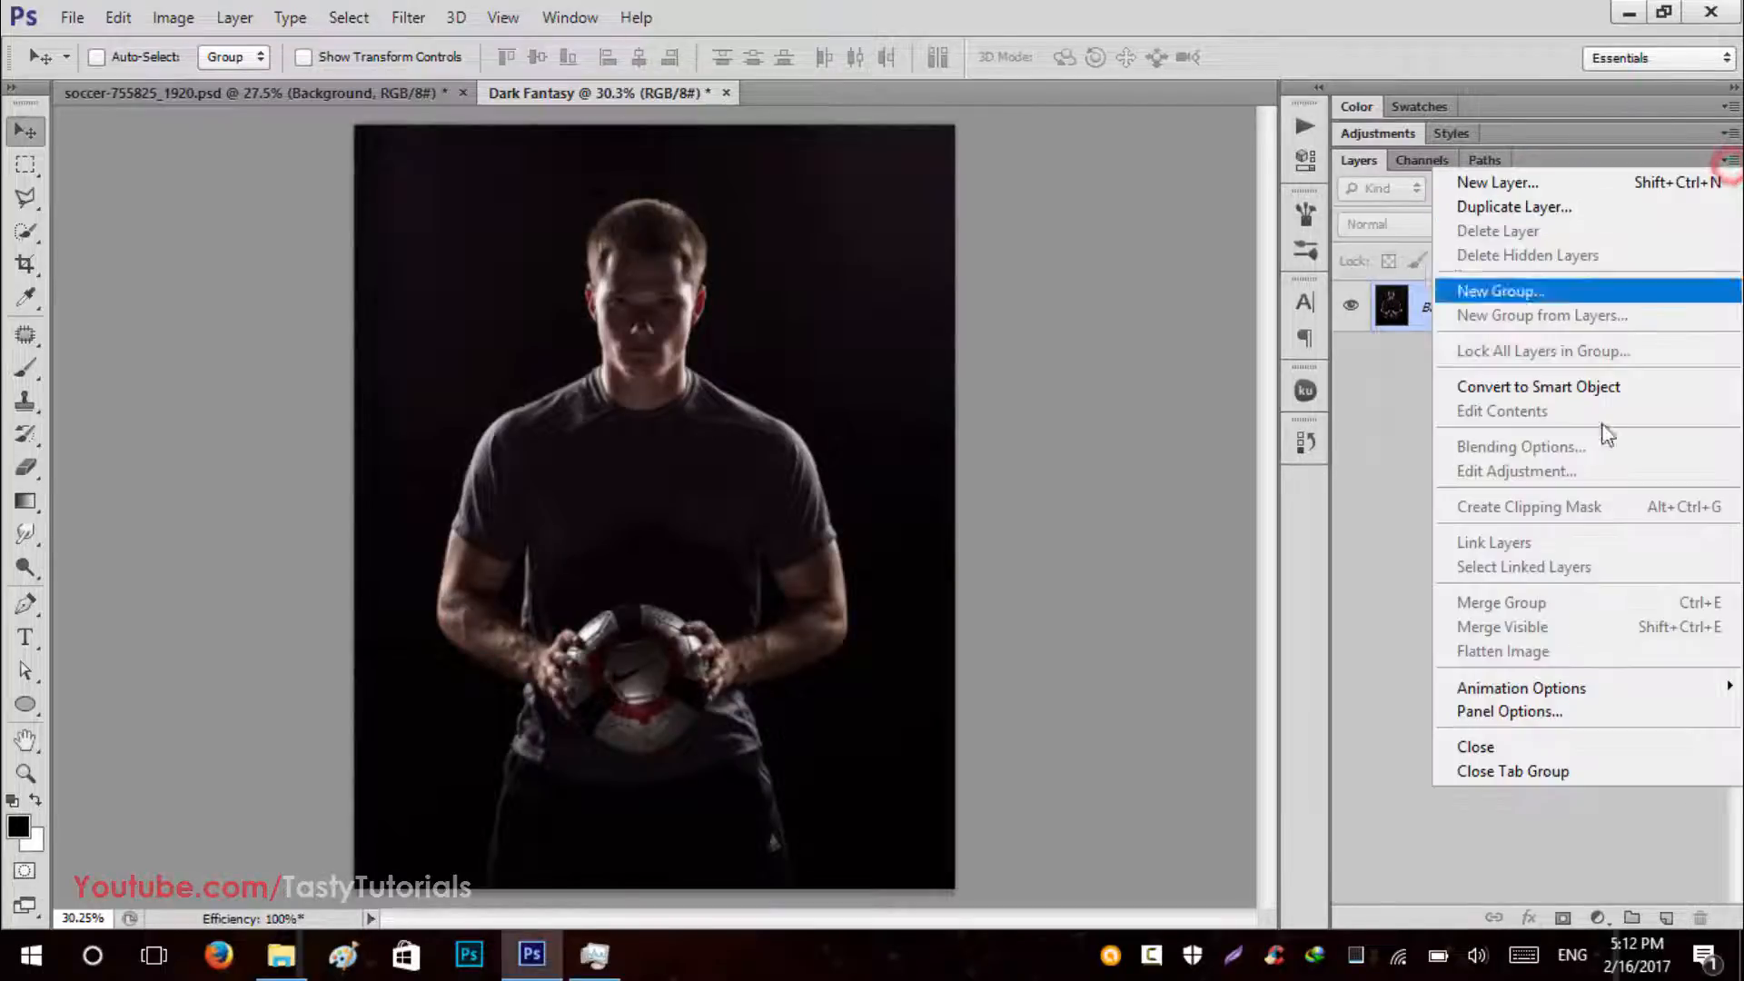
pyautogui.click(1536, 716)
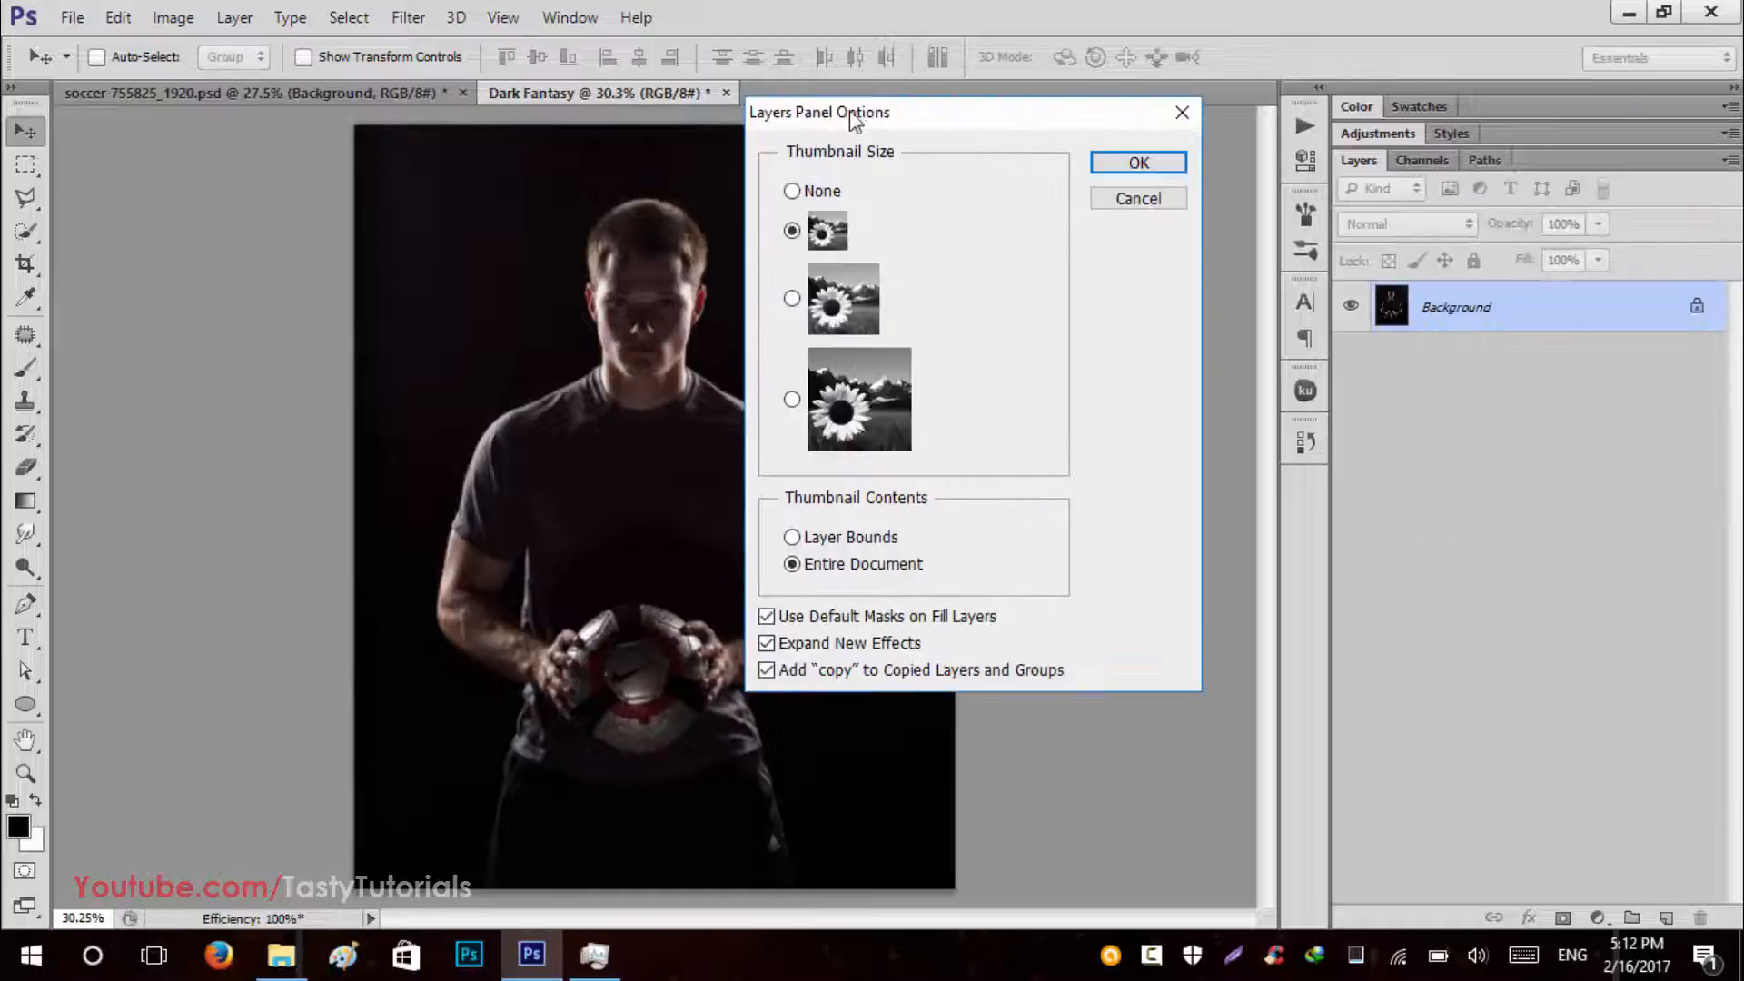
pyautogui.moveTo(857, 111); pyautogui.dragTo(1167, 61)
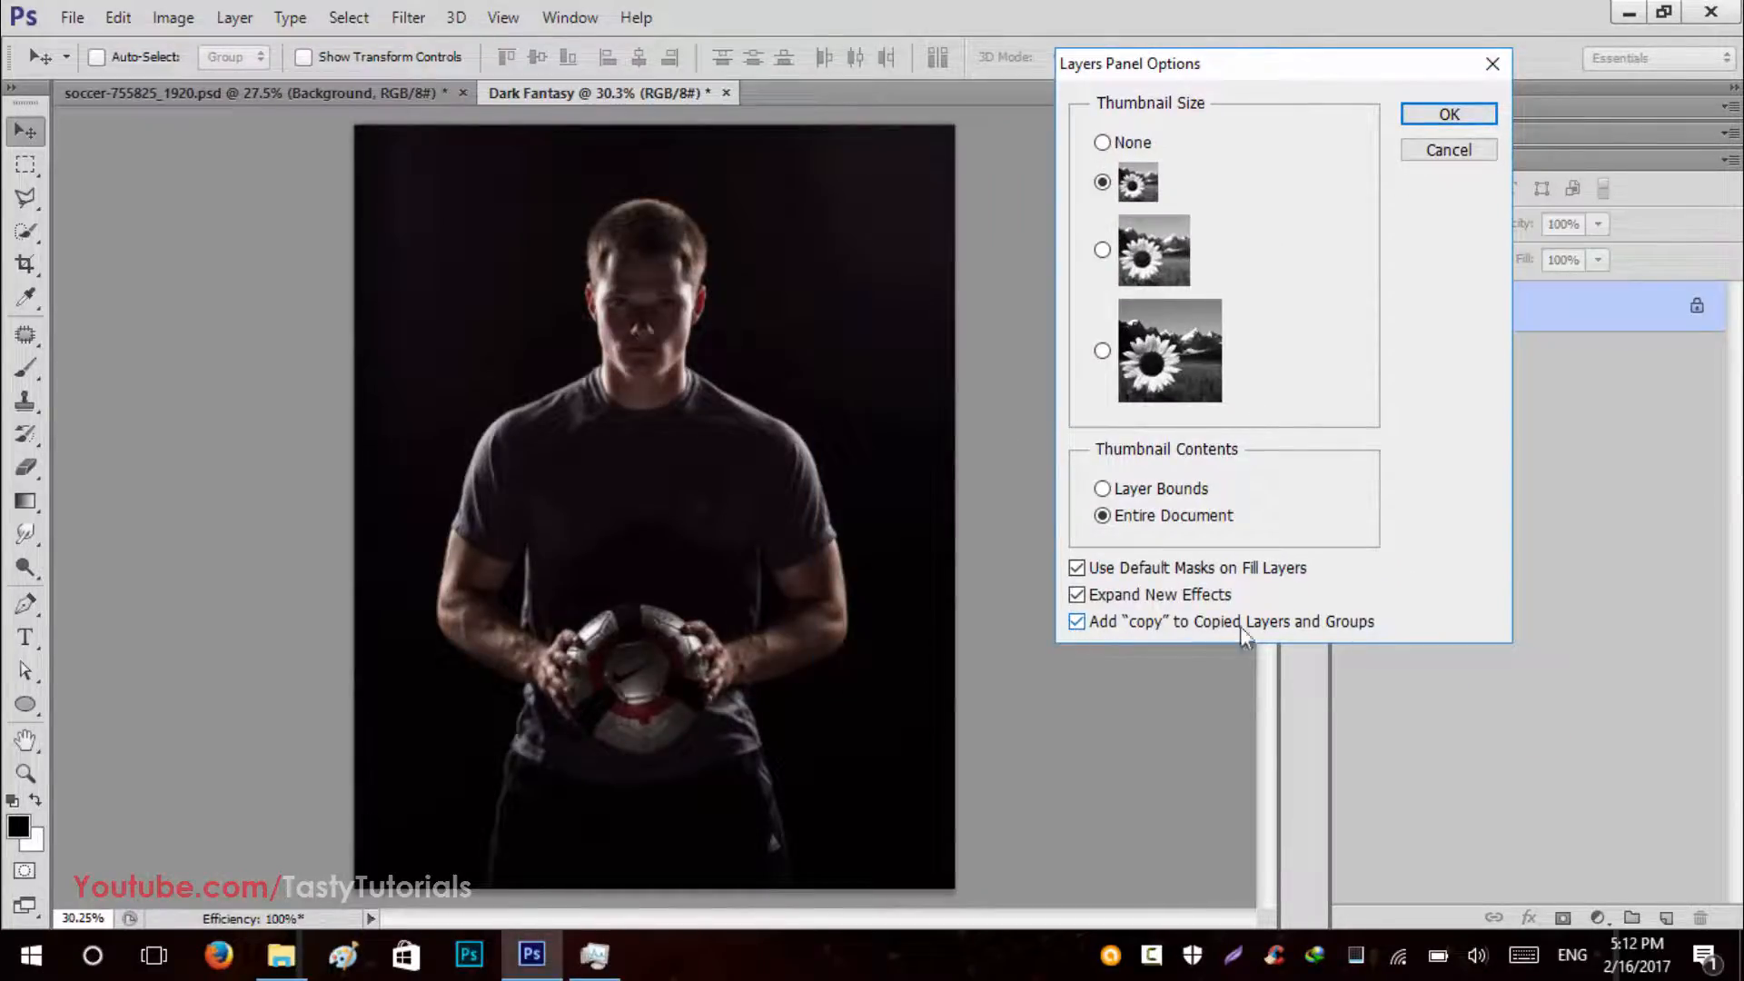
pyautogui.click(1445, 114)
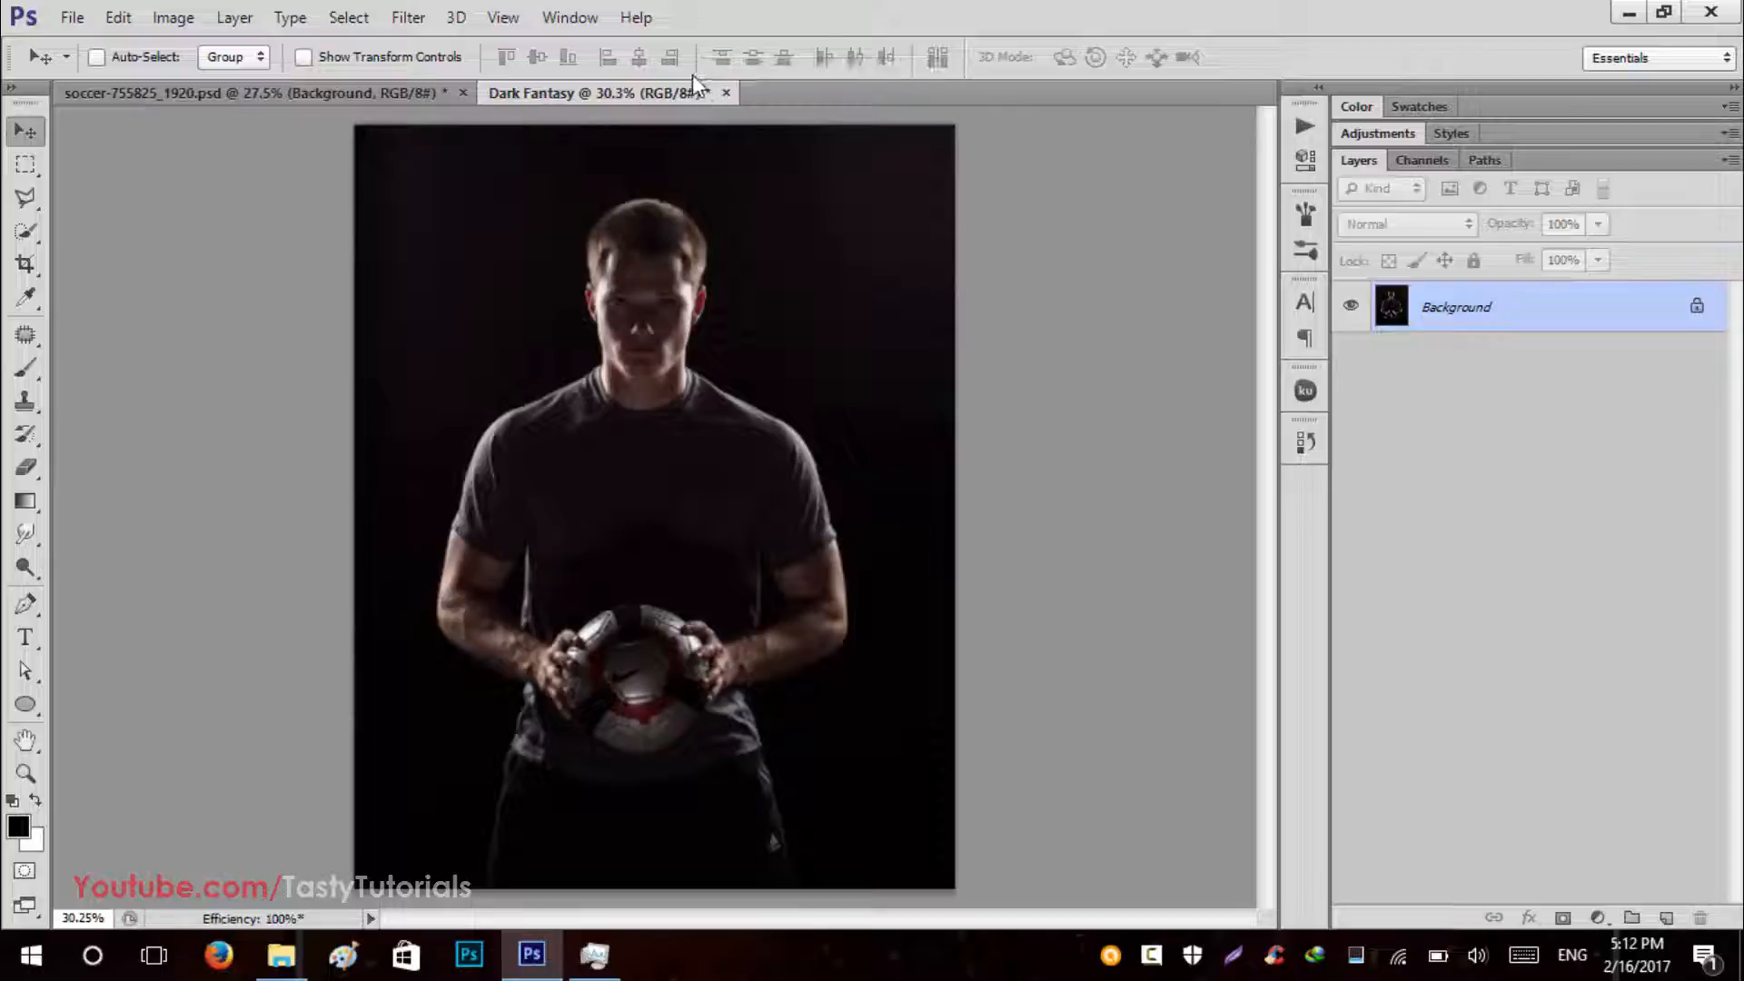
# Check the Dark Fantasy document's pixel width and height in Image Size, leaving the dimensions as they are.
pyautogui.click(172, 17)
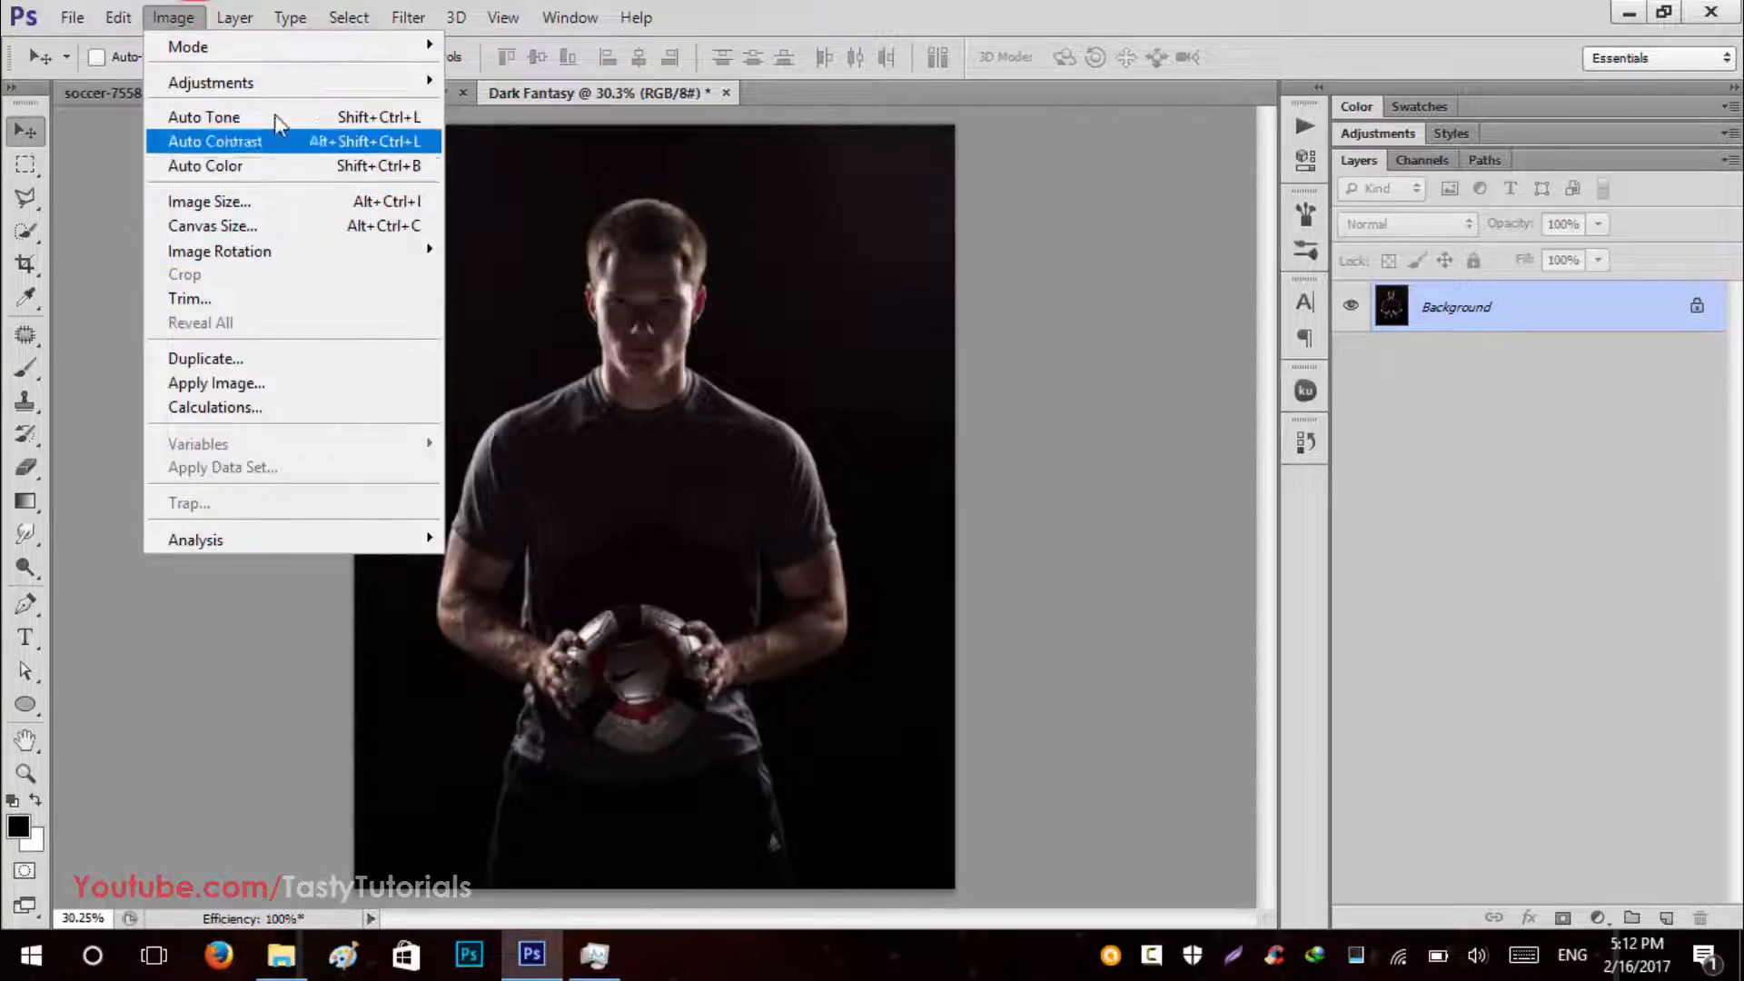
pyautogui.click(267, 200)
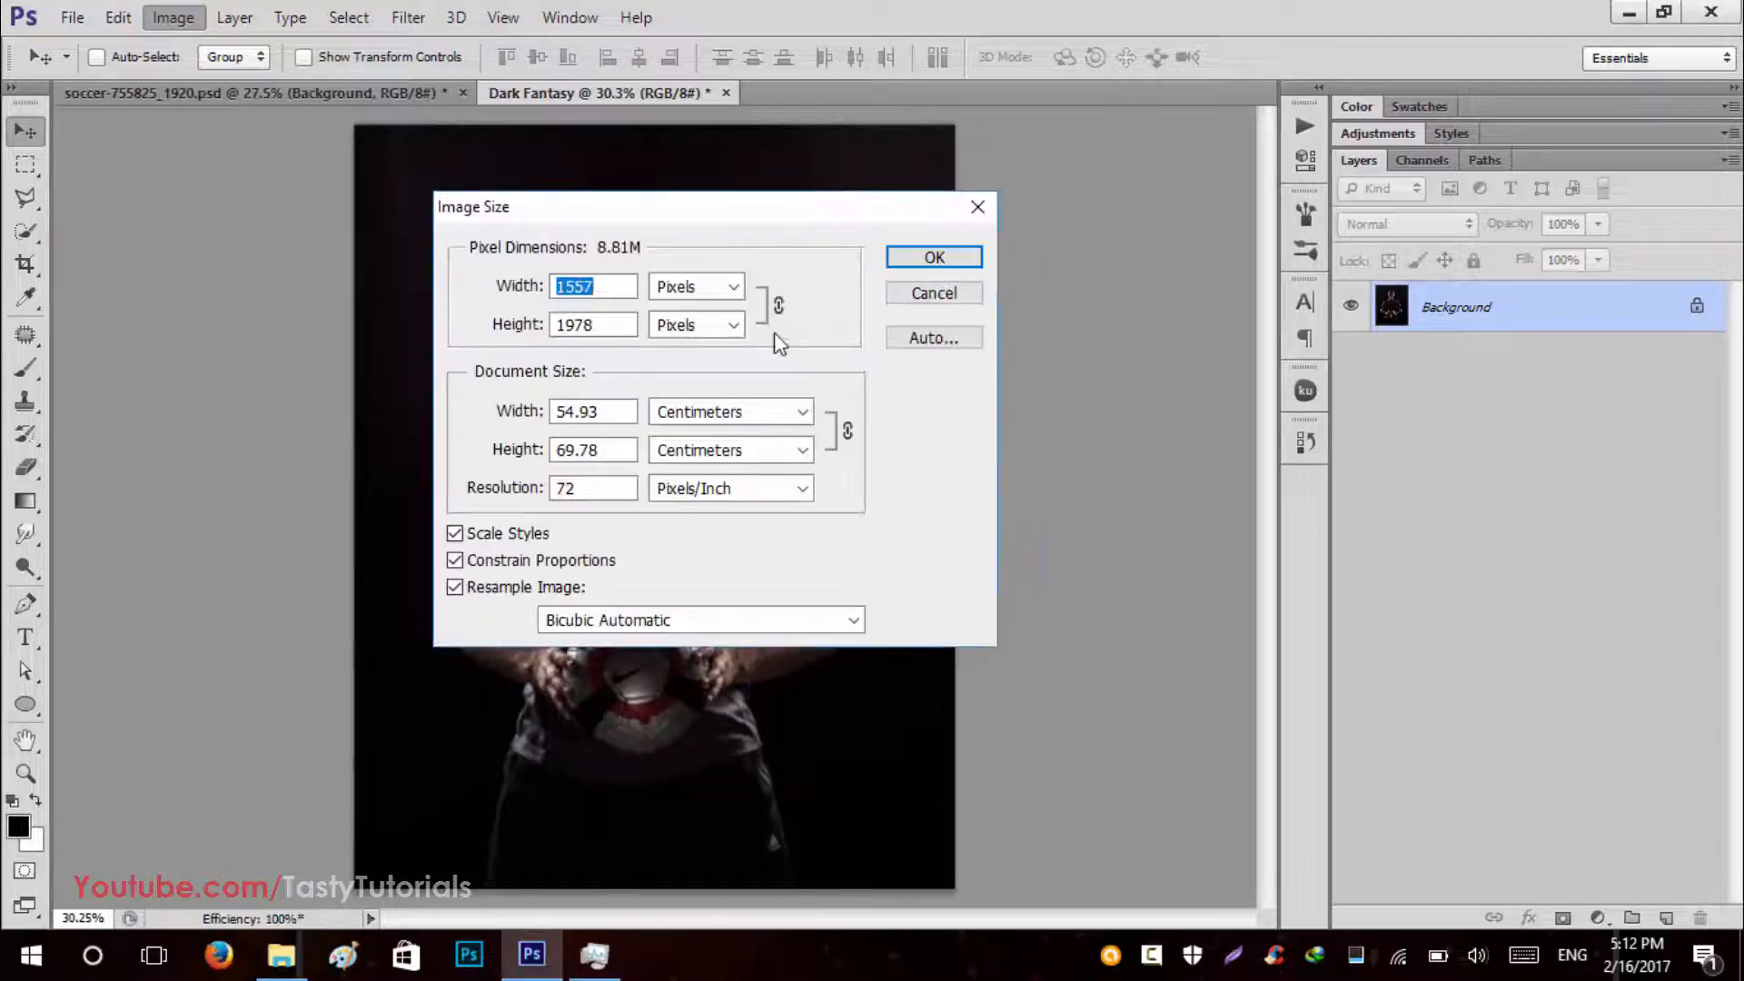
pyautogui.click(720, 411)
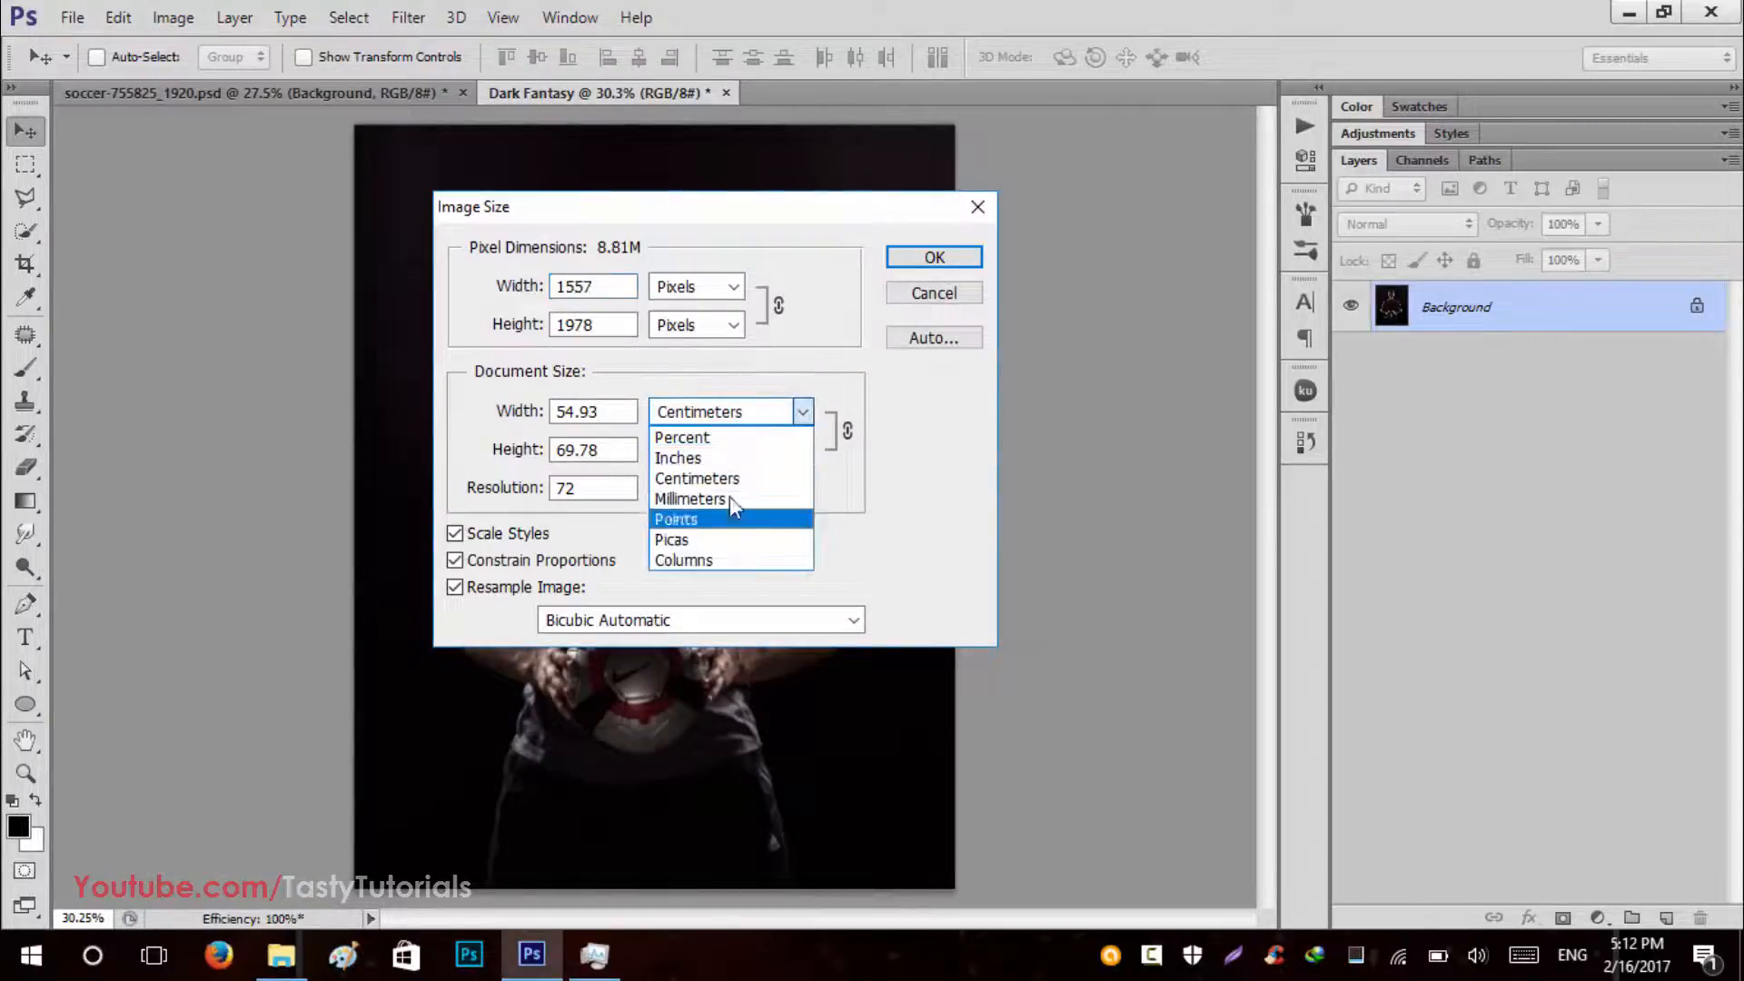
pyautogui.click(788, 249)
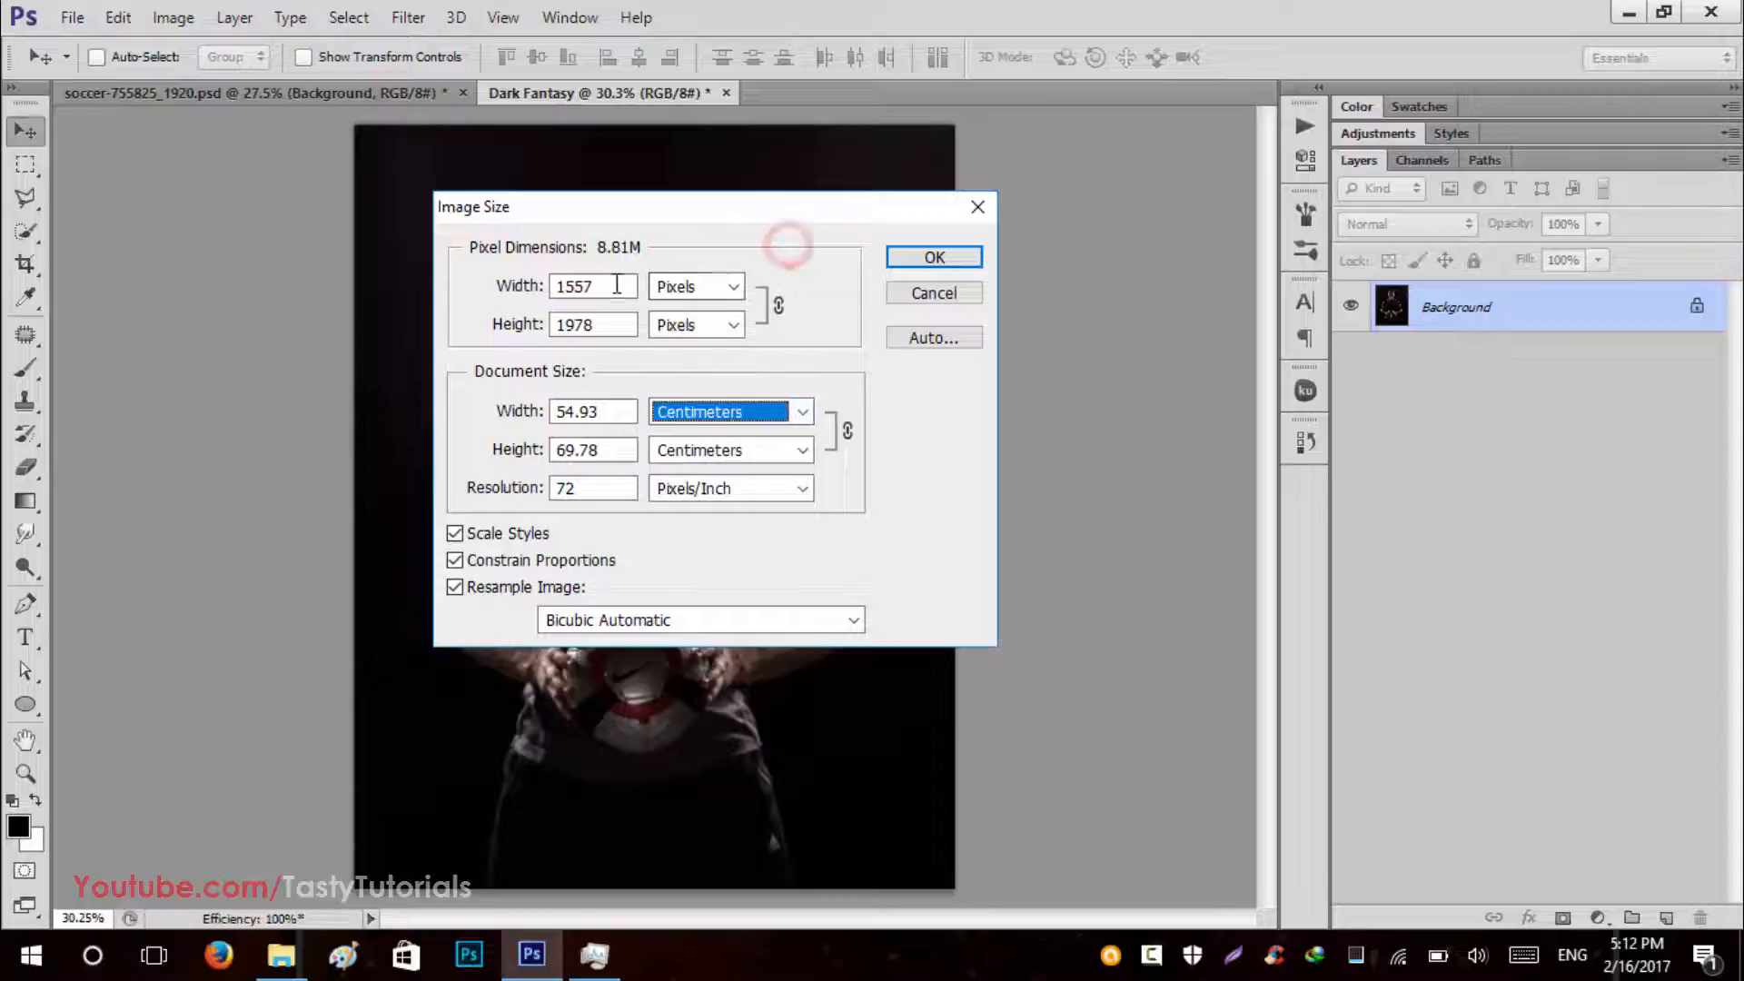
pyautogui.doubleClick(607, 287)
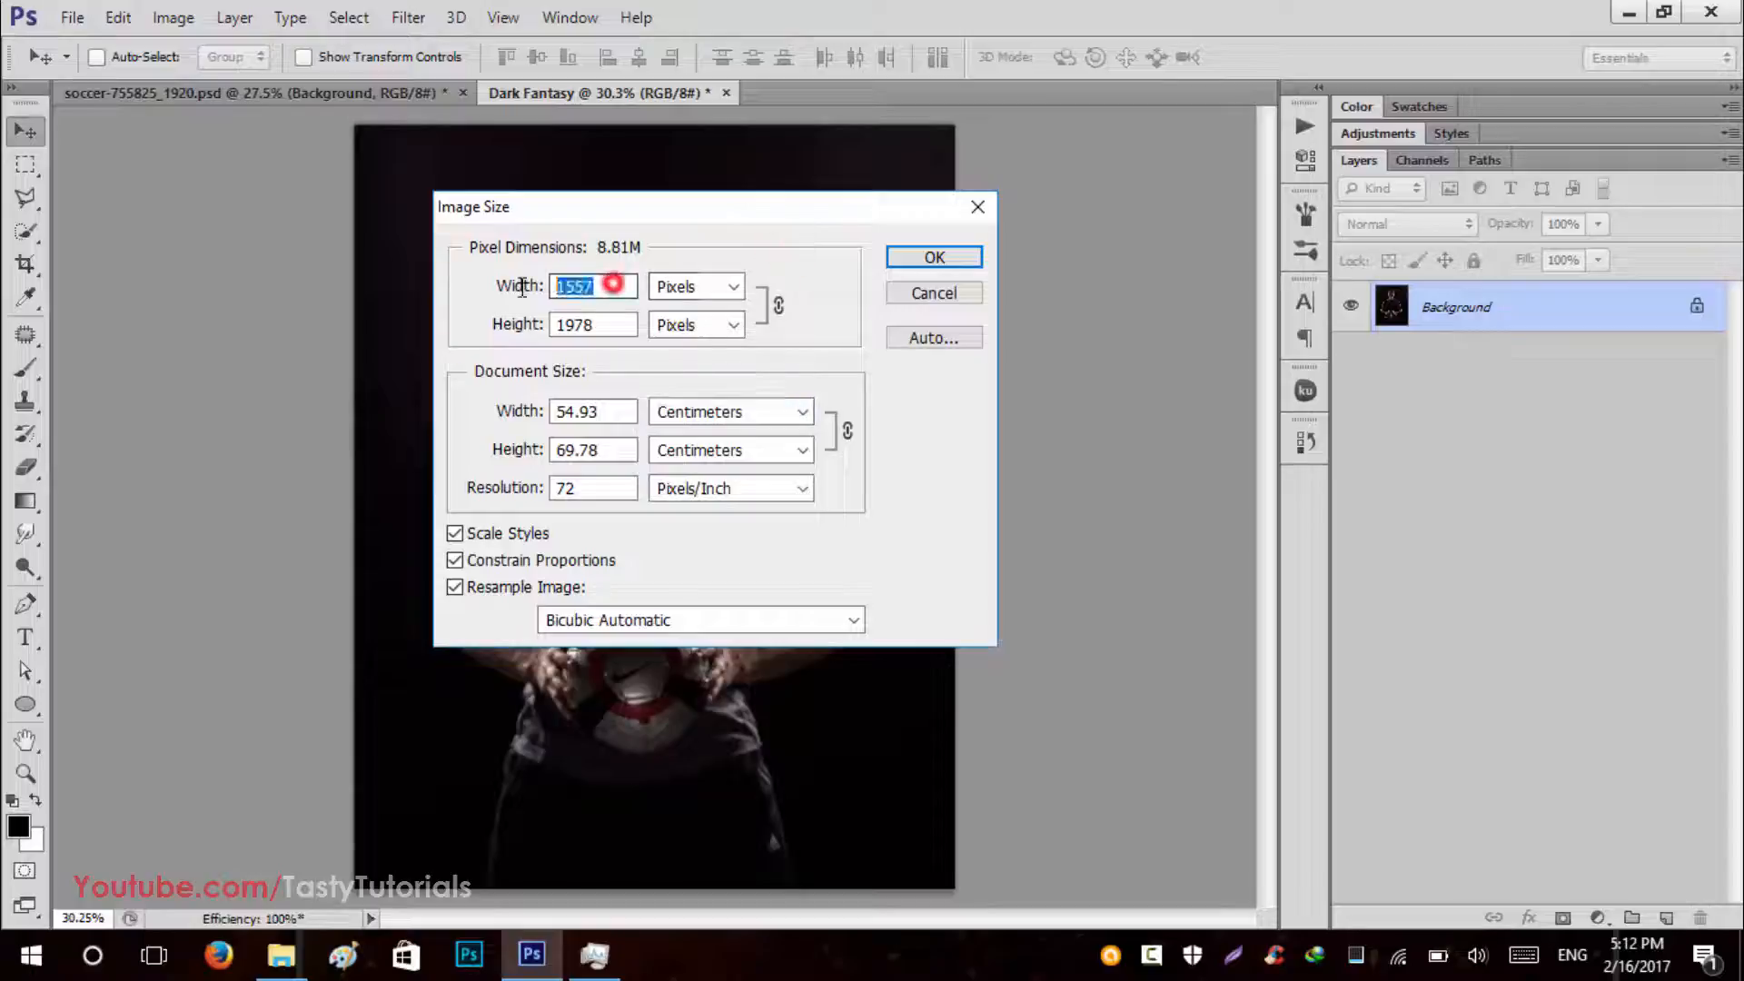
pyautogui.click(615, 324)
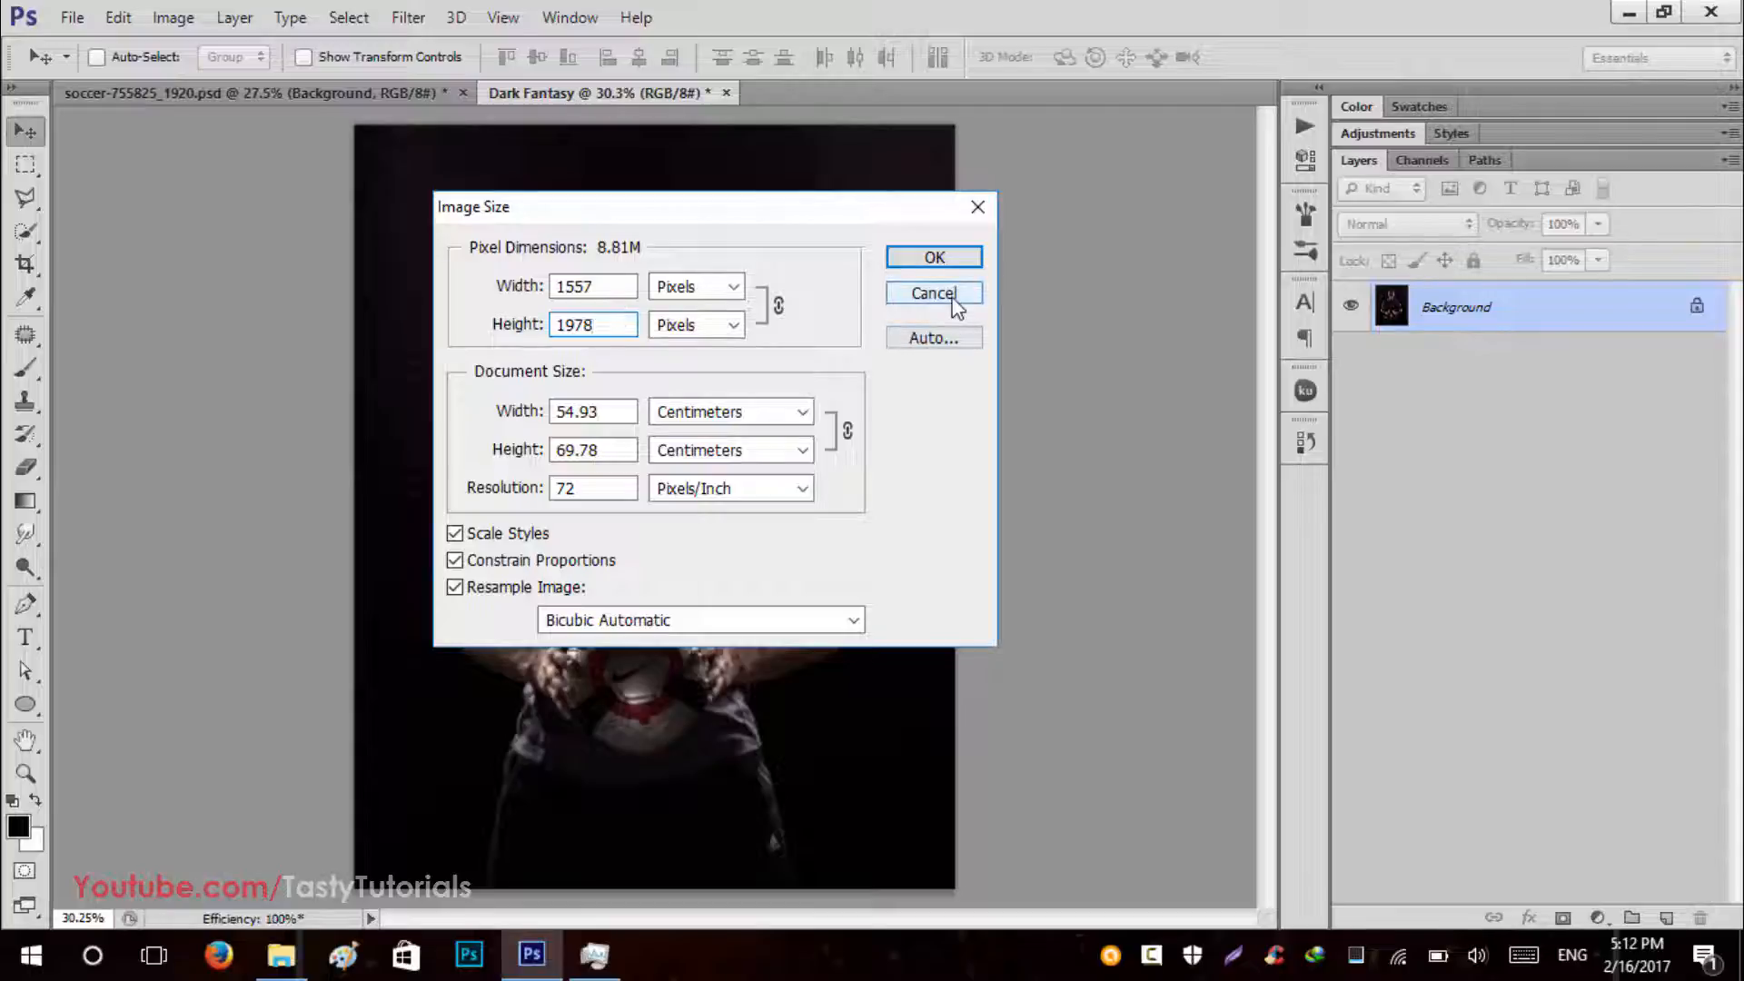
pyautogui.click(905, 291)
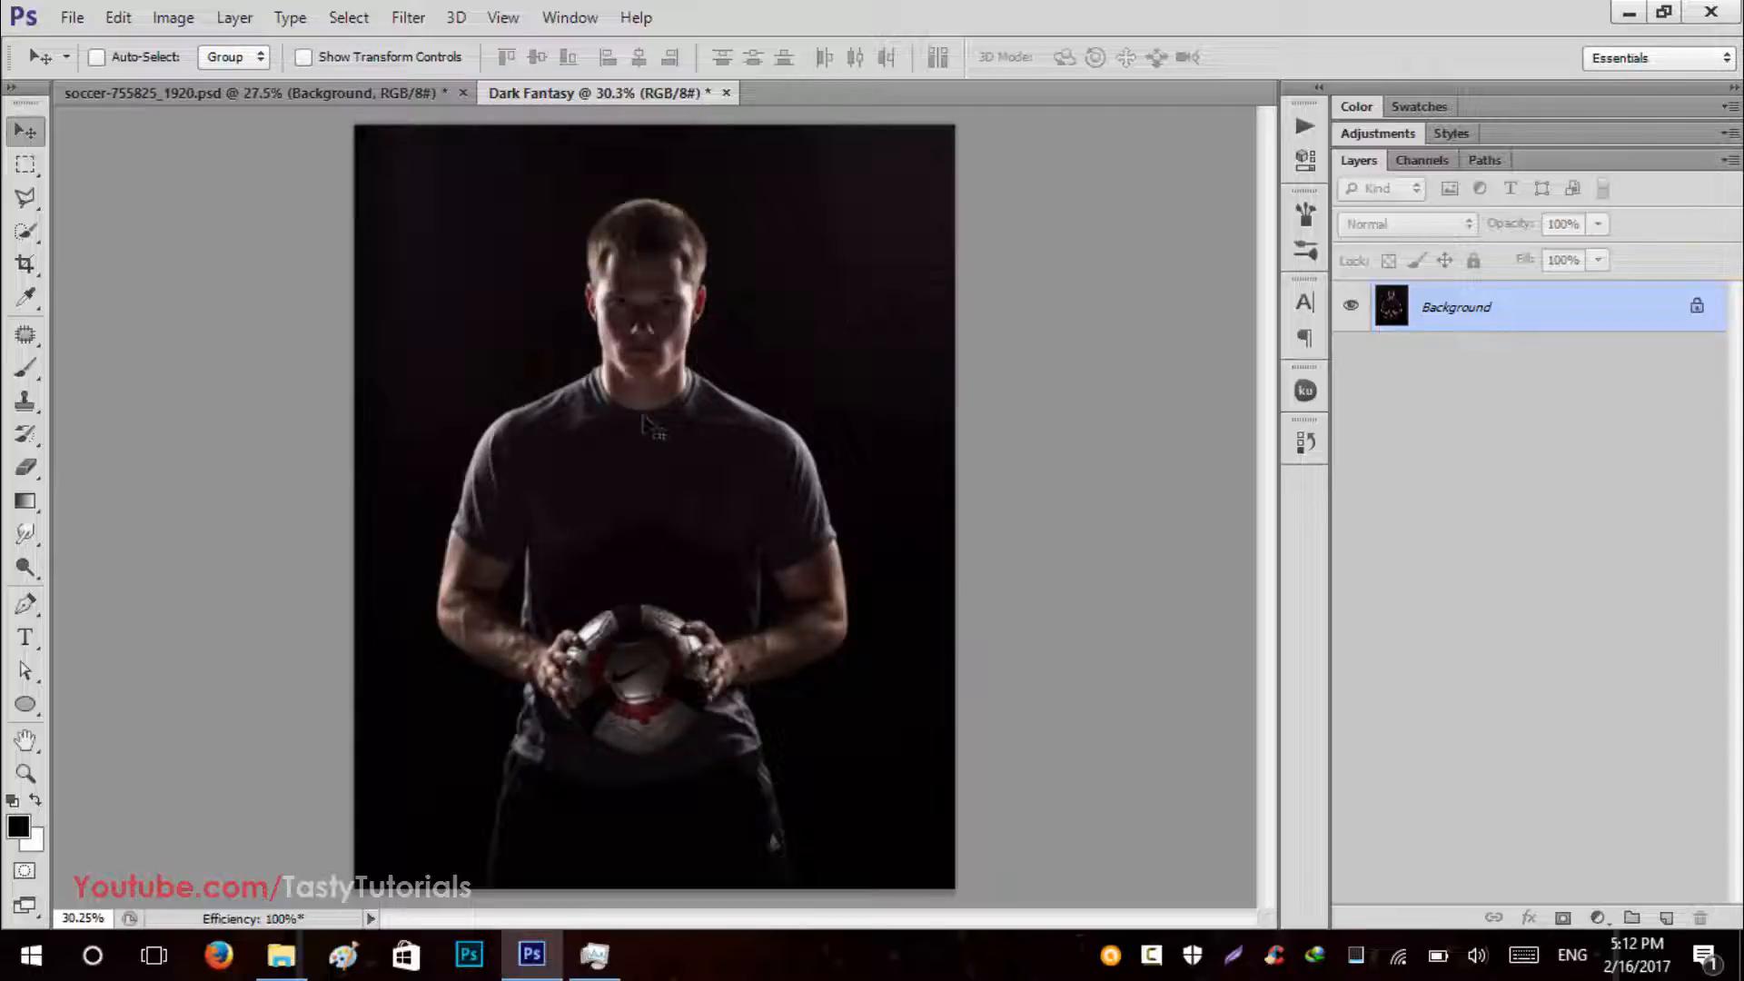
# Select the dark backdrop on both sides of the soccer player with the Quick Selection tool and a 125 px brush.
pyautogui.scroll(-1, 611, 508)
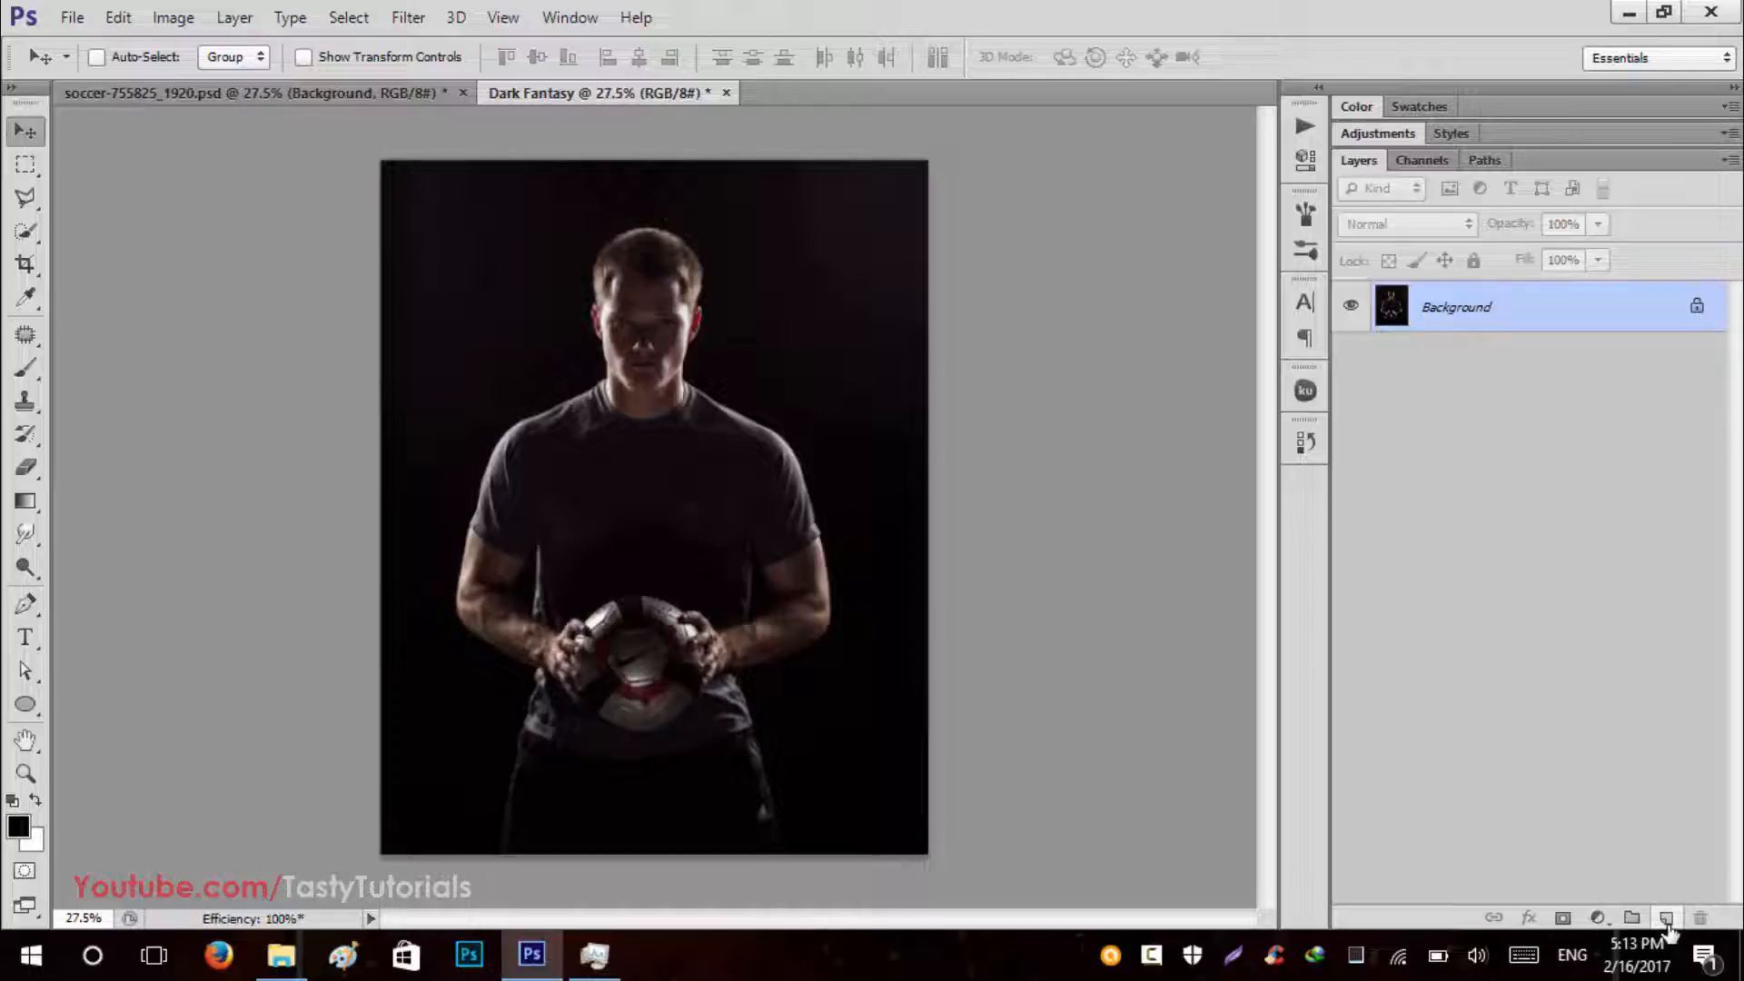
pyautogui.click(40, 240)
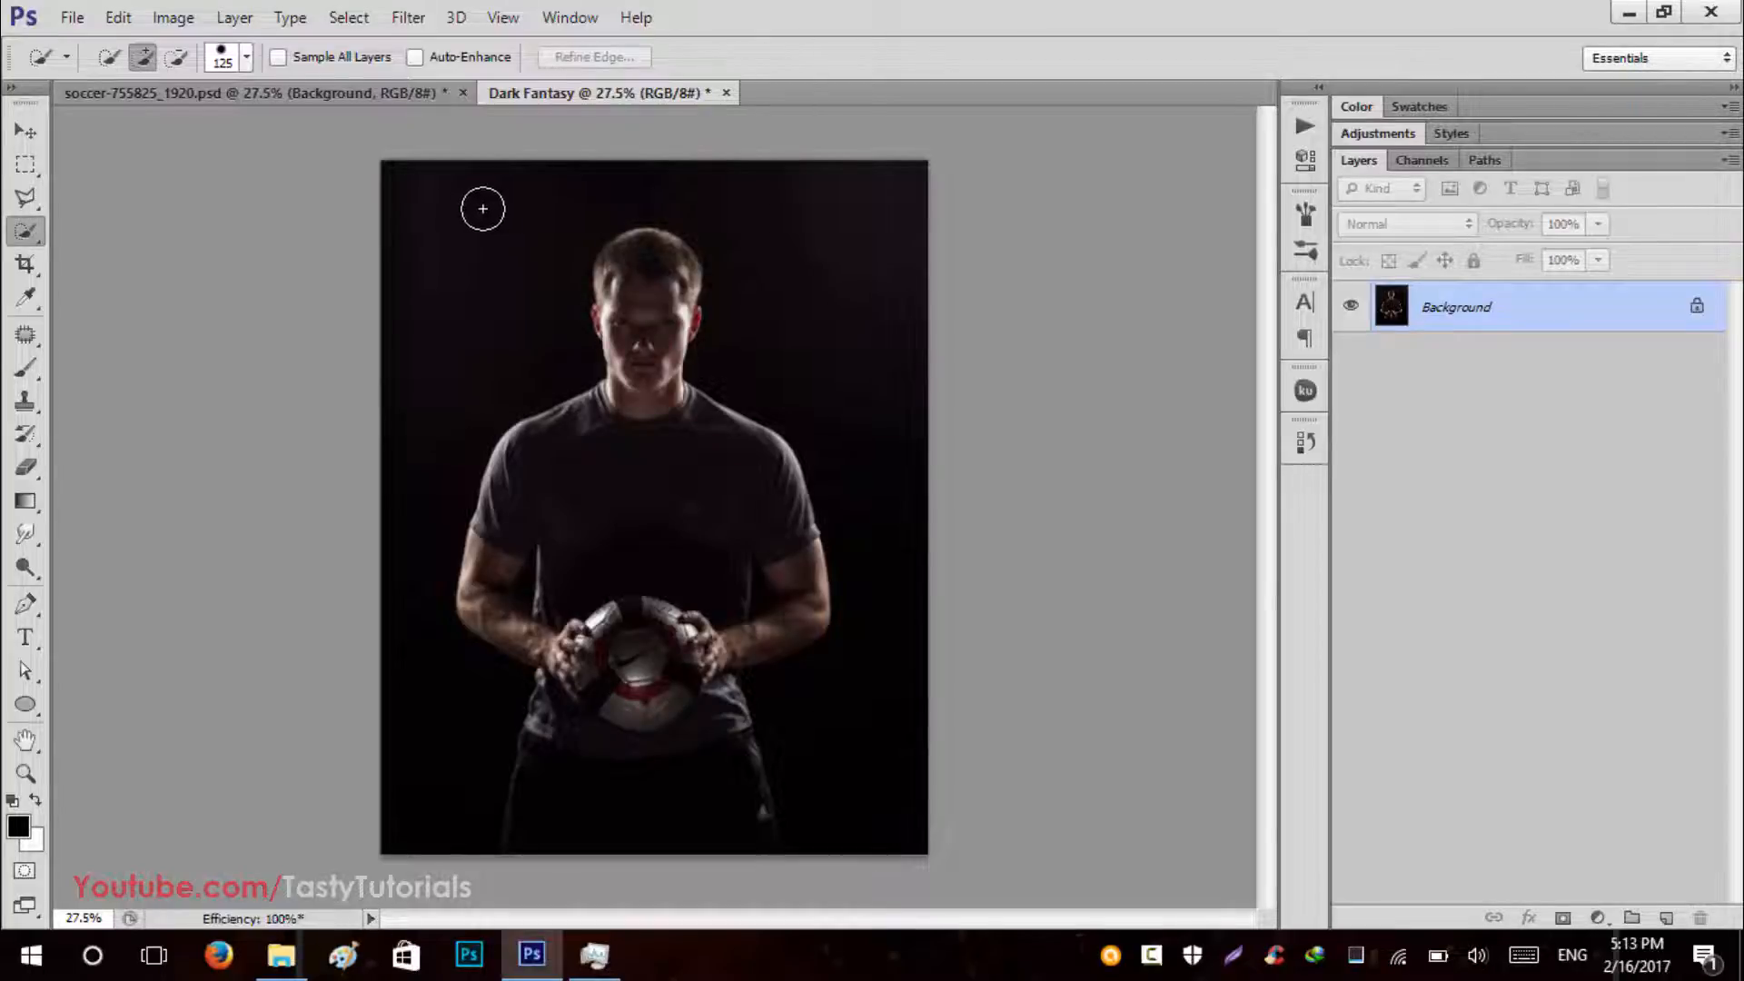
pyautogui.moveTo(482, 208)
pyautogui.mouseDown()
pyautogui.moveTo(420, 432)
pyautogui.moveTo(402, 706)
pyautogui.moveTo(415, 840)
pyautogui.mouseUp()
pyautogui.moveTo(739, 143)
pyautogui.mouseDown()
pyautogui.moveTo(747, 181)
pyautogui.moveTo(783, 180)
pyautogui.moveTo(831, 233)
pyautogui.moveTo(862, 403)
pyautogui.moveTo(921, 545)
pyautogui.moveTo(924, 635)
pyautogui.moveTo(881, 850)
pyautogui.moveTo(786, 635)
pyautogui.mouseUp()
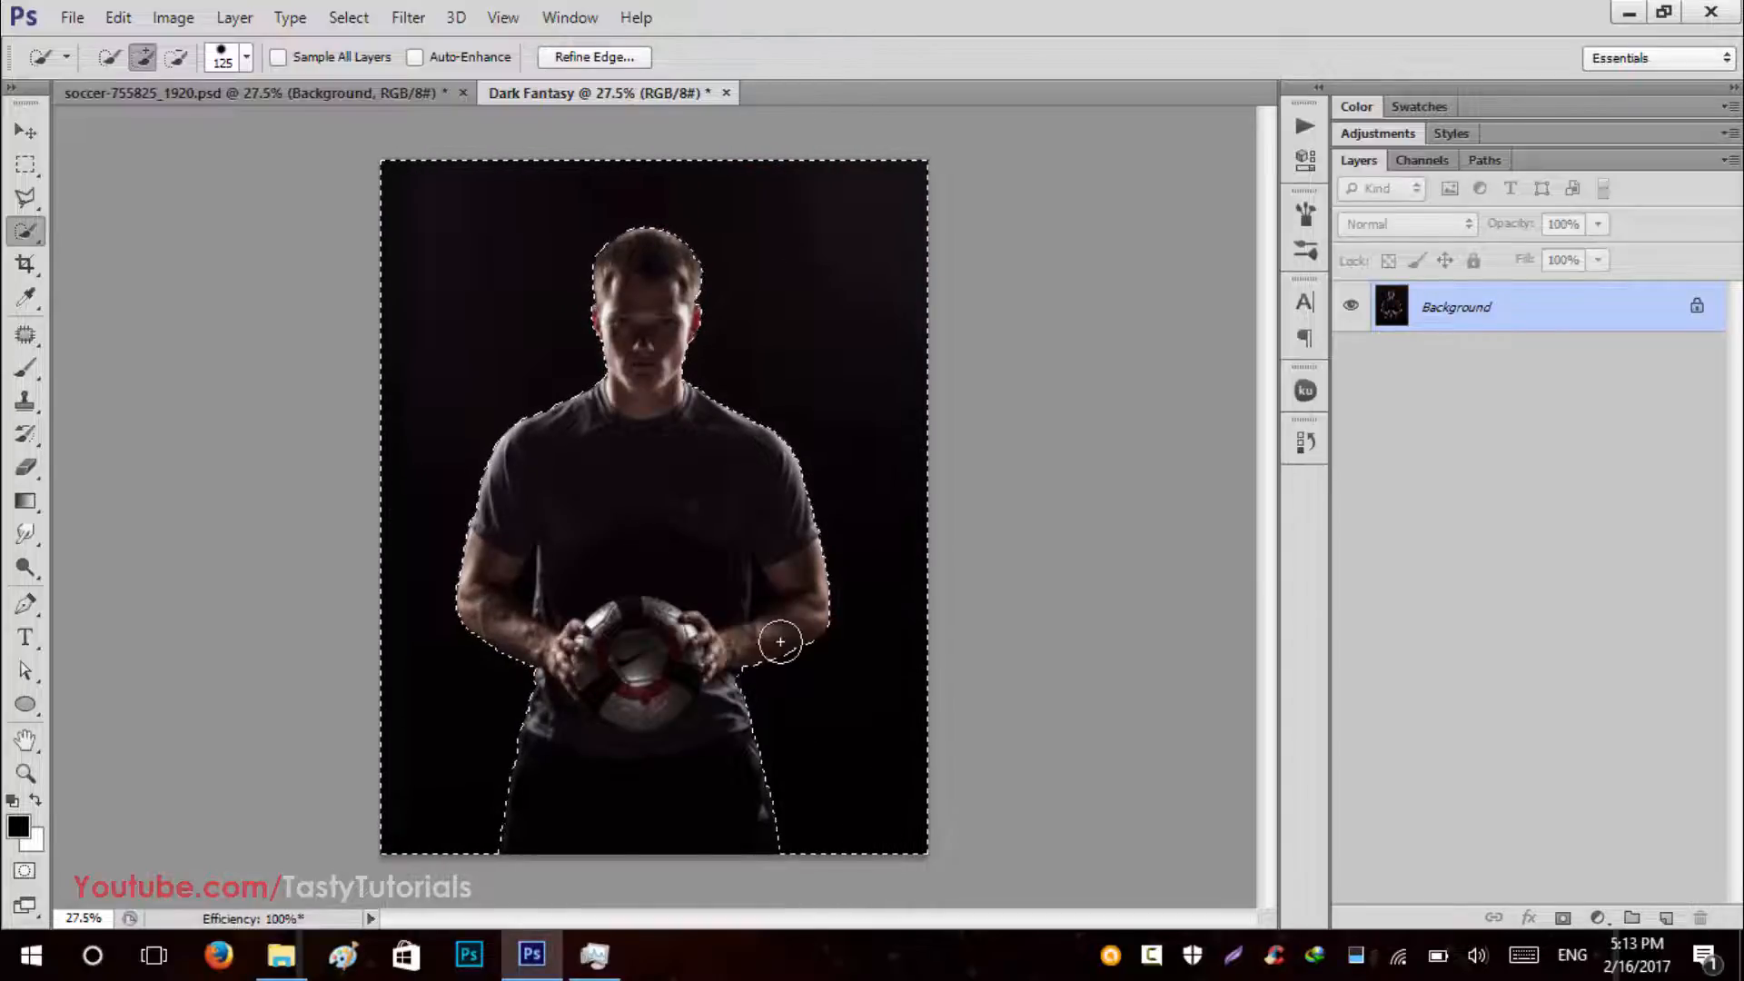
# Try a 50 px Quick Selection touch-up on the shirt edge below the forearm beside the ball, and undo it.
pyautogui.scroll(5, 446, 569)
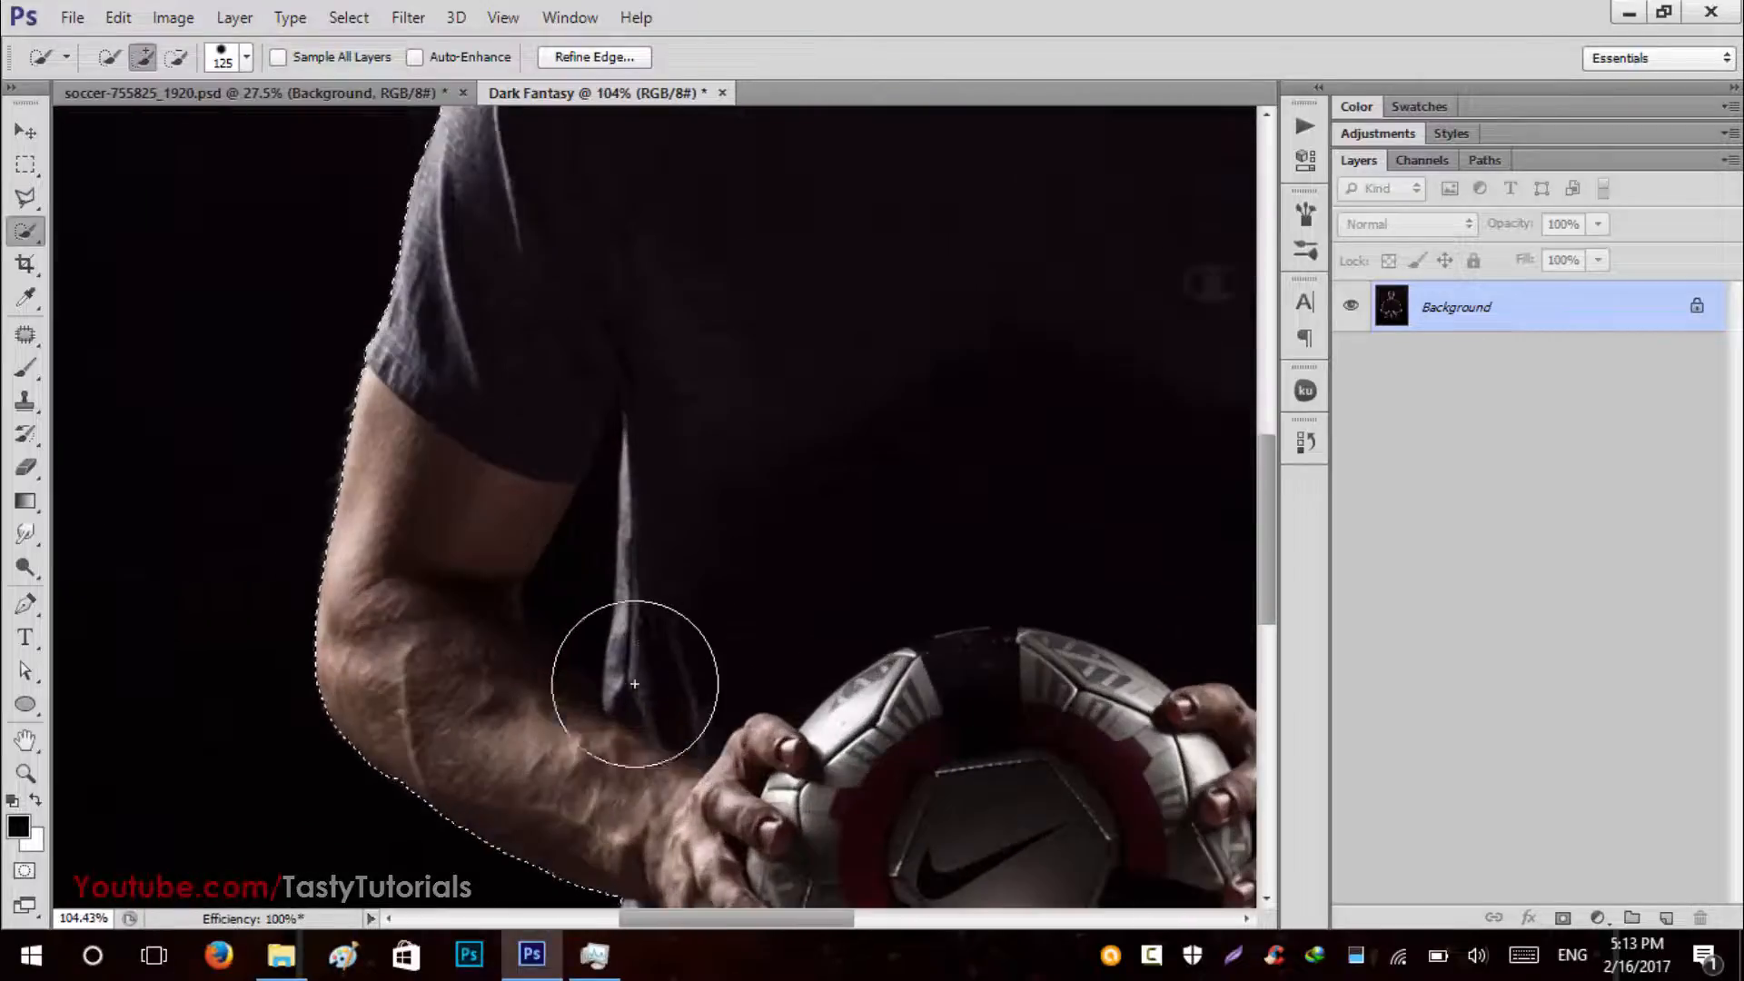
pyautogui.scroll(-1, 685, 558)
pyautogui.moveTo(747, 541); pyautogui.dragTo(580, 416)
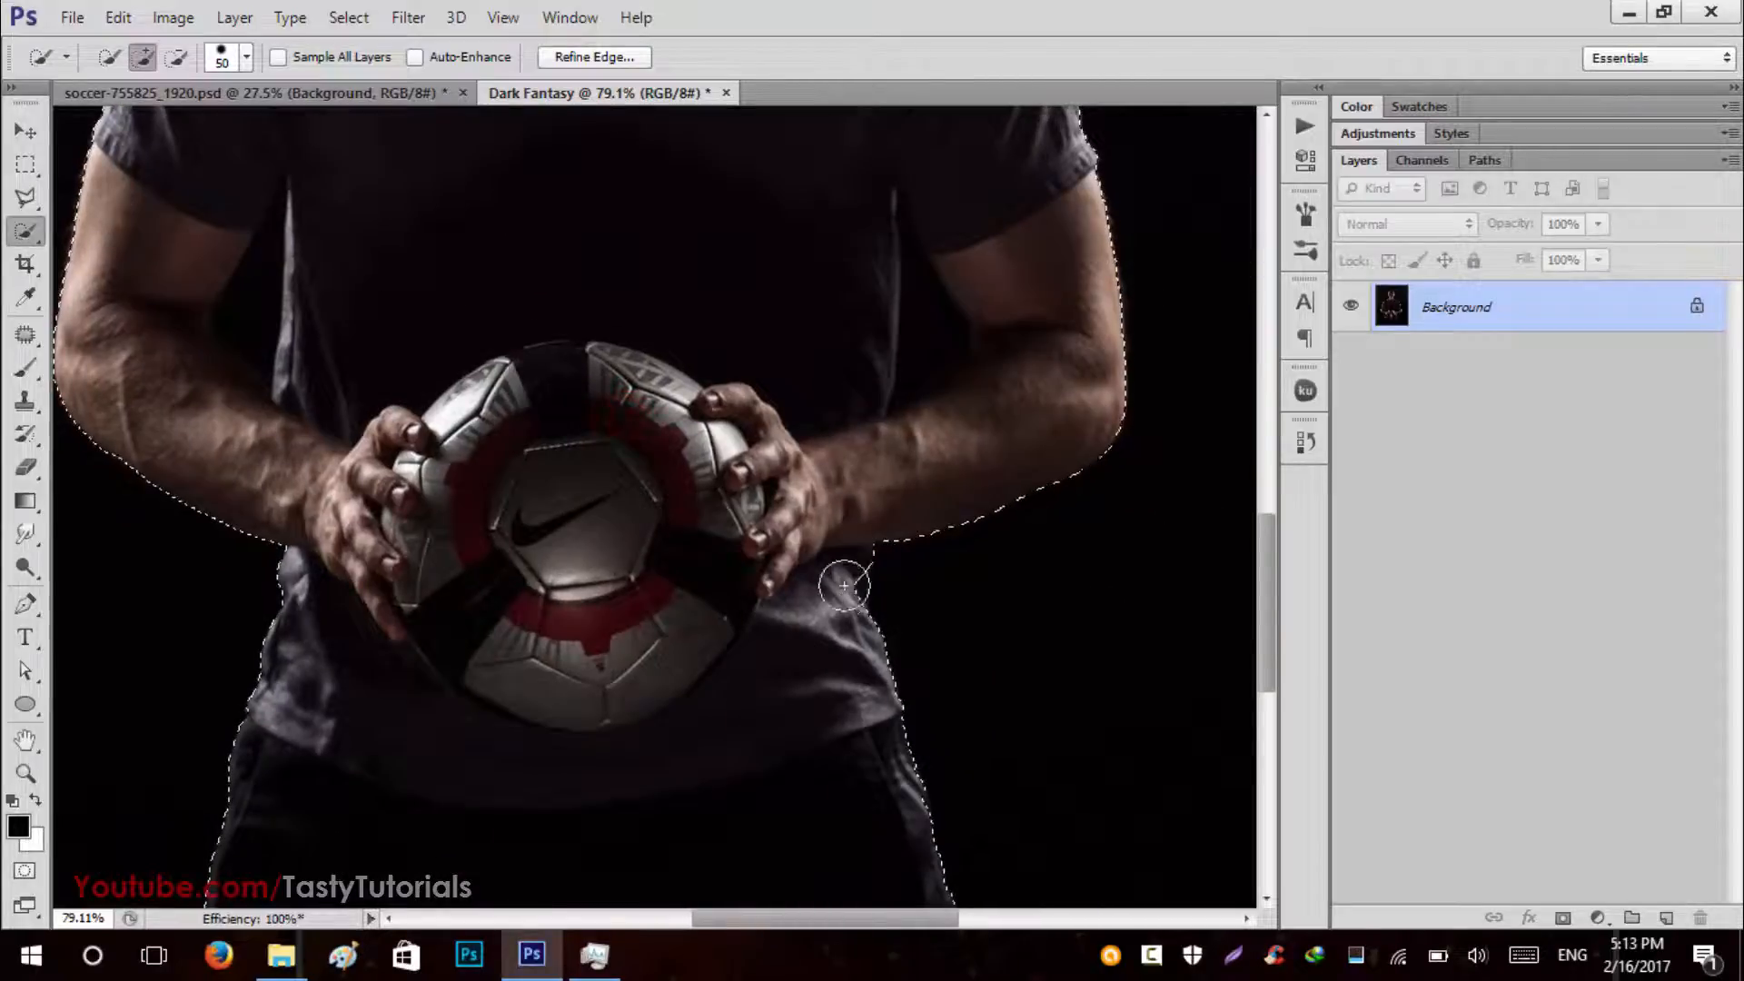
pyautogui.click(836, 591)
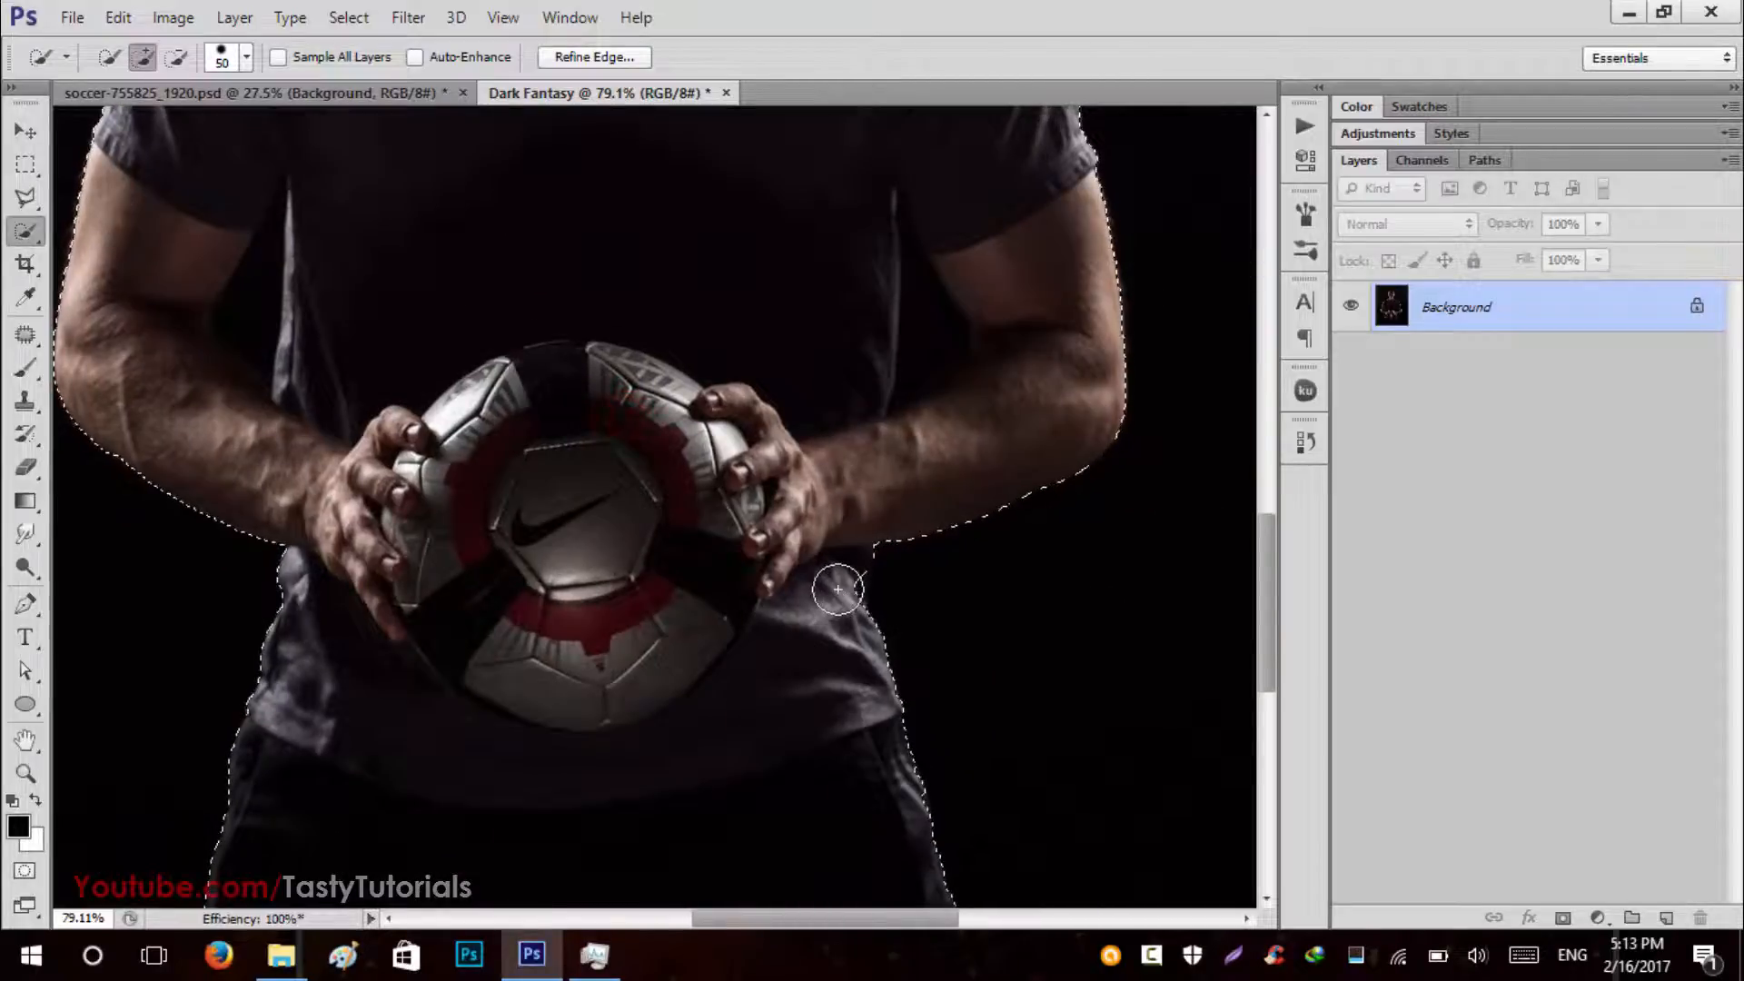
pyautogui.hotkey('ctrl', 'alt', 'z')
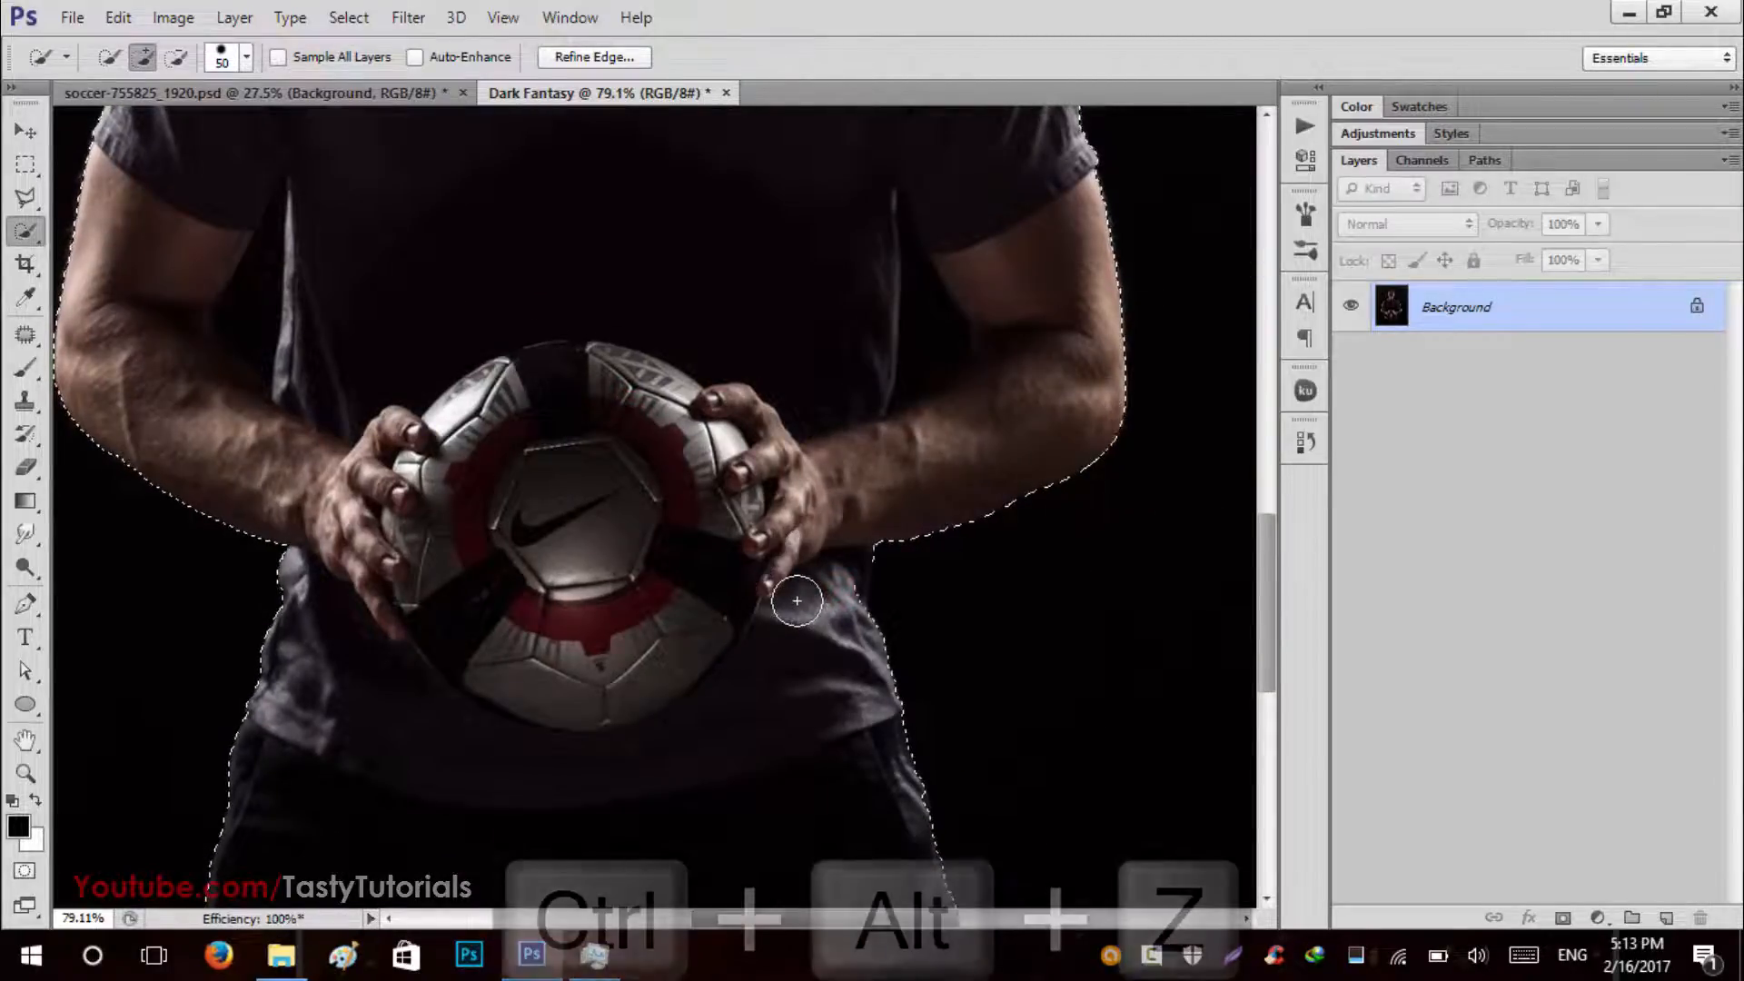
pyautogui.hotkey('ctrl', 'alt', 'z')
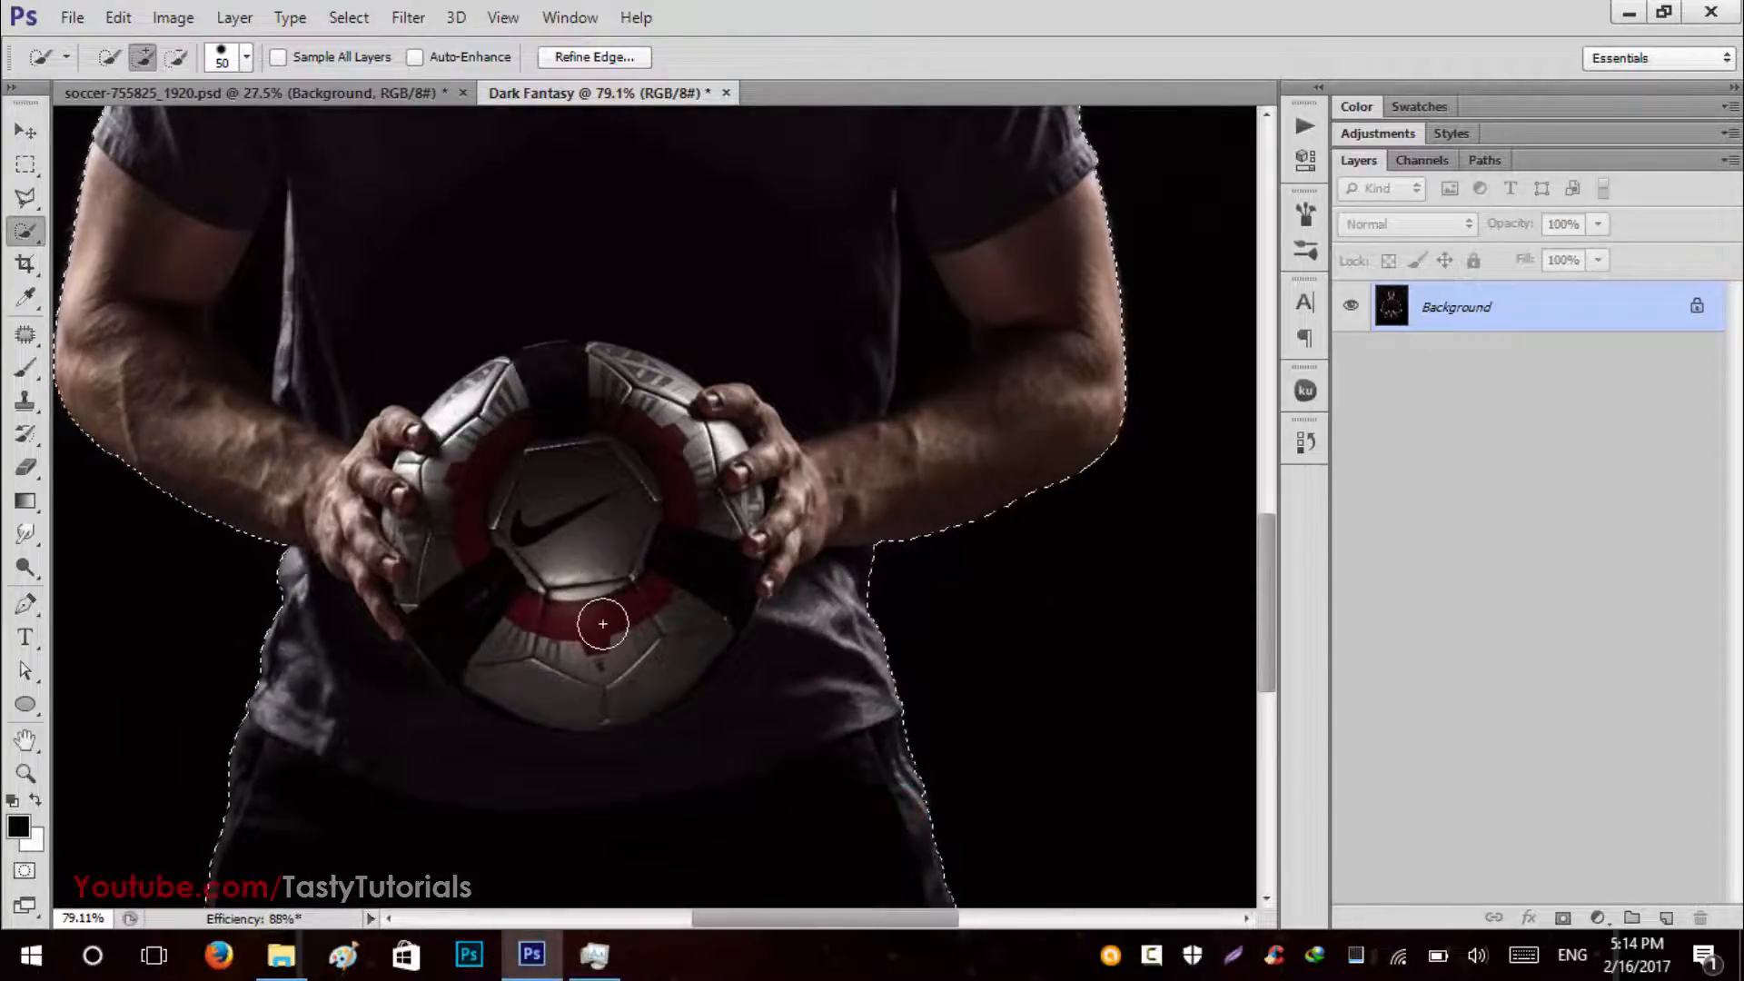
# Add the dark gap between the torso and the arm on the image's left to the selection with the Polygonal Lasso tool.
pyautogui.moveTo(545, 525); pyautogui.dragTo(791, 647)
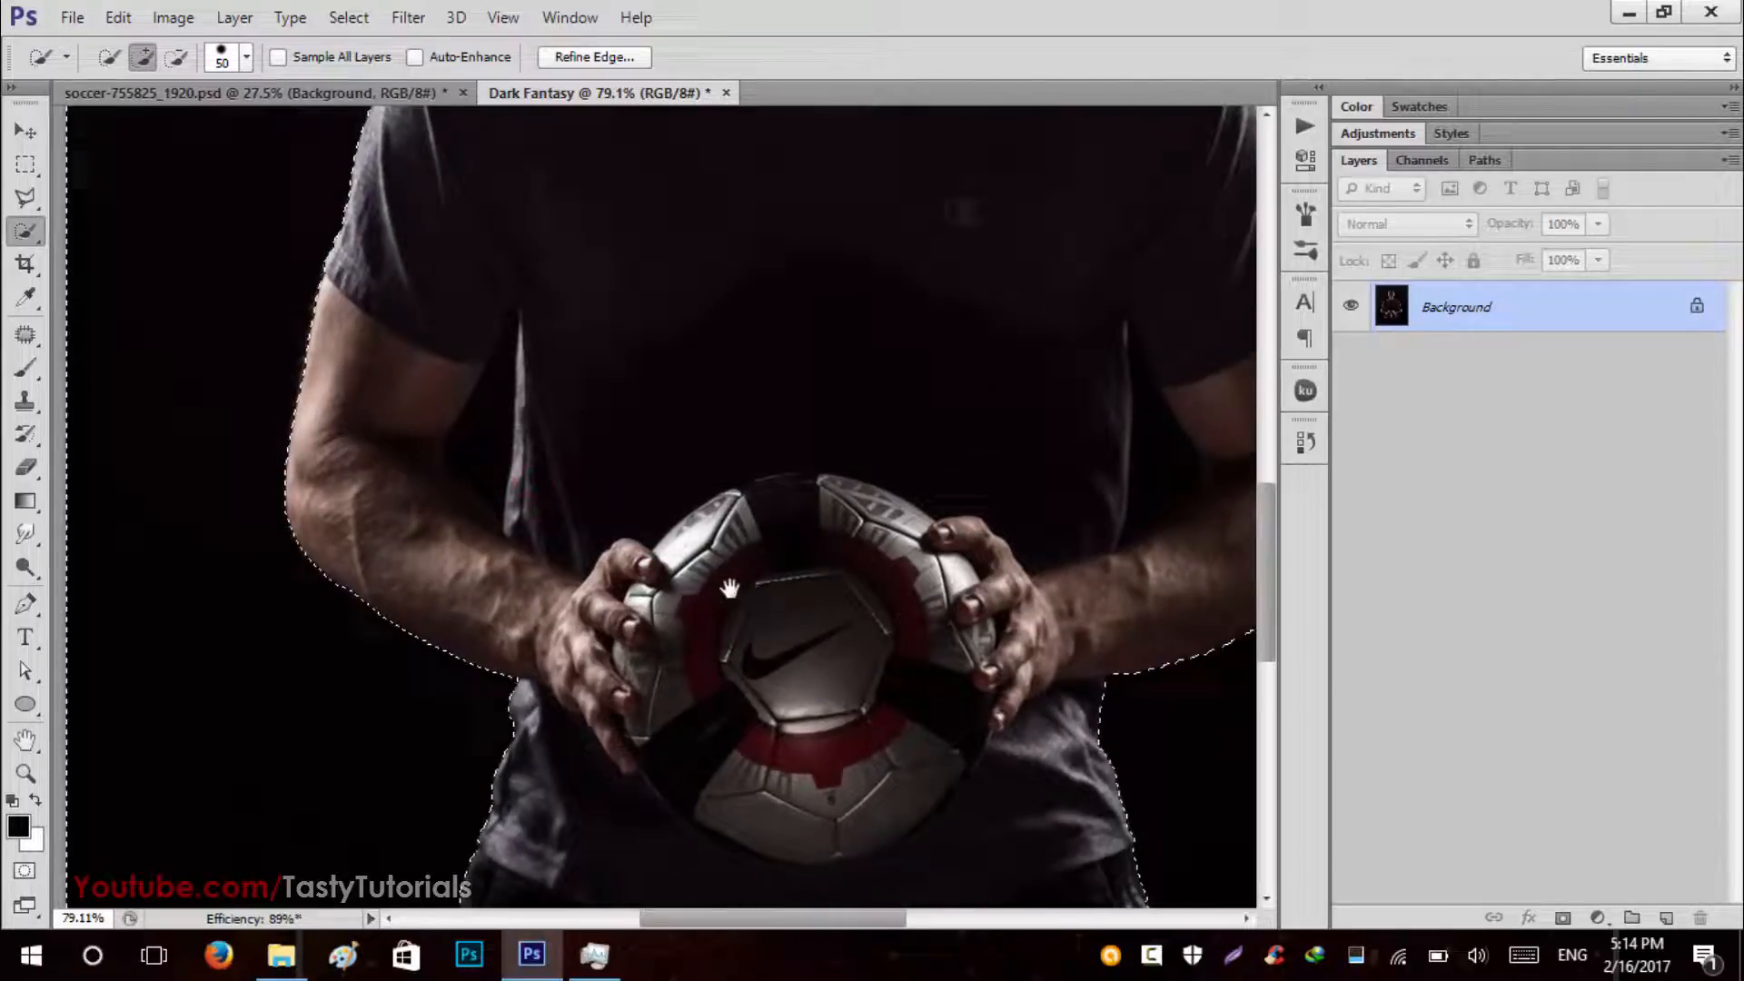
pyautogui.click(44, 196)
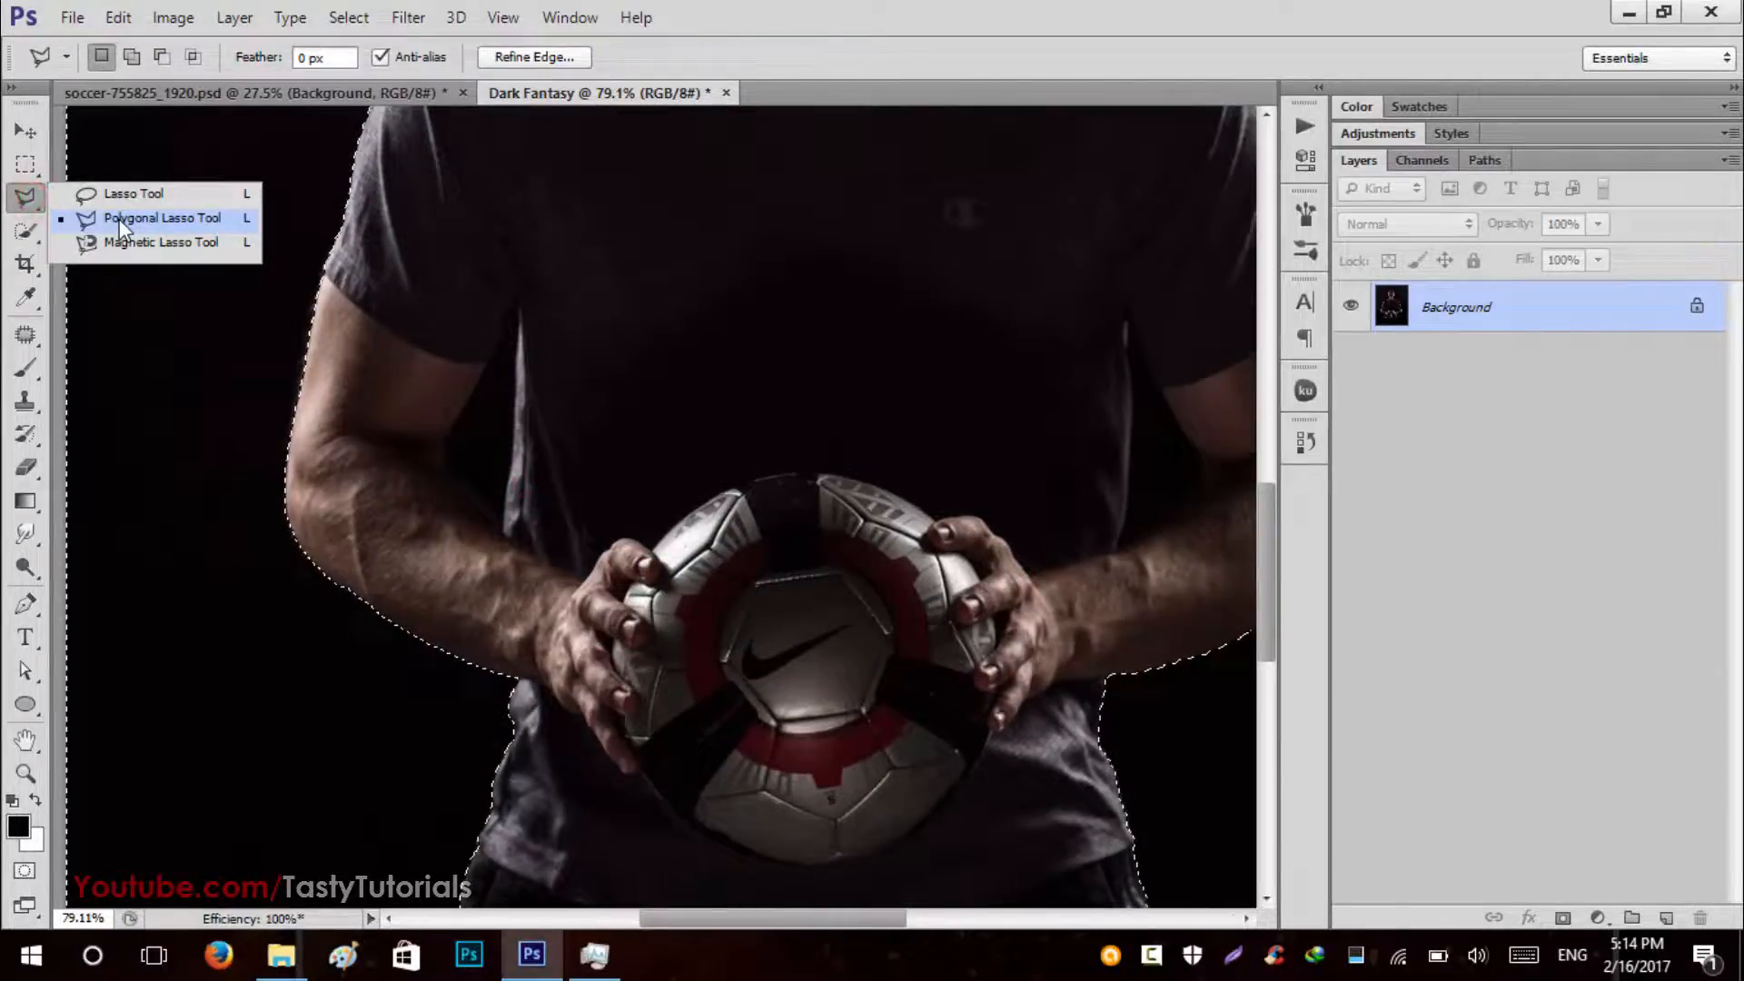
pyautogui.click(118, 220)
pyautogui.scroll(3, 505, 270)
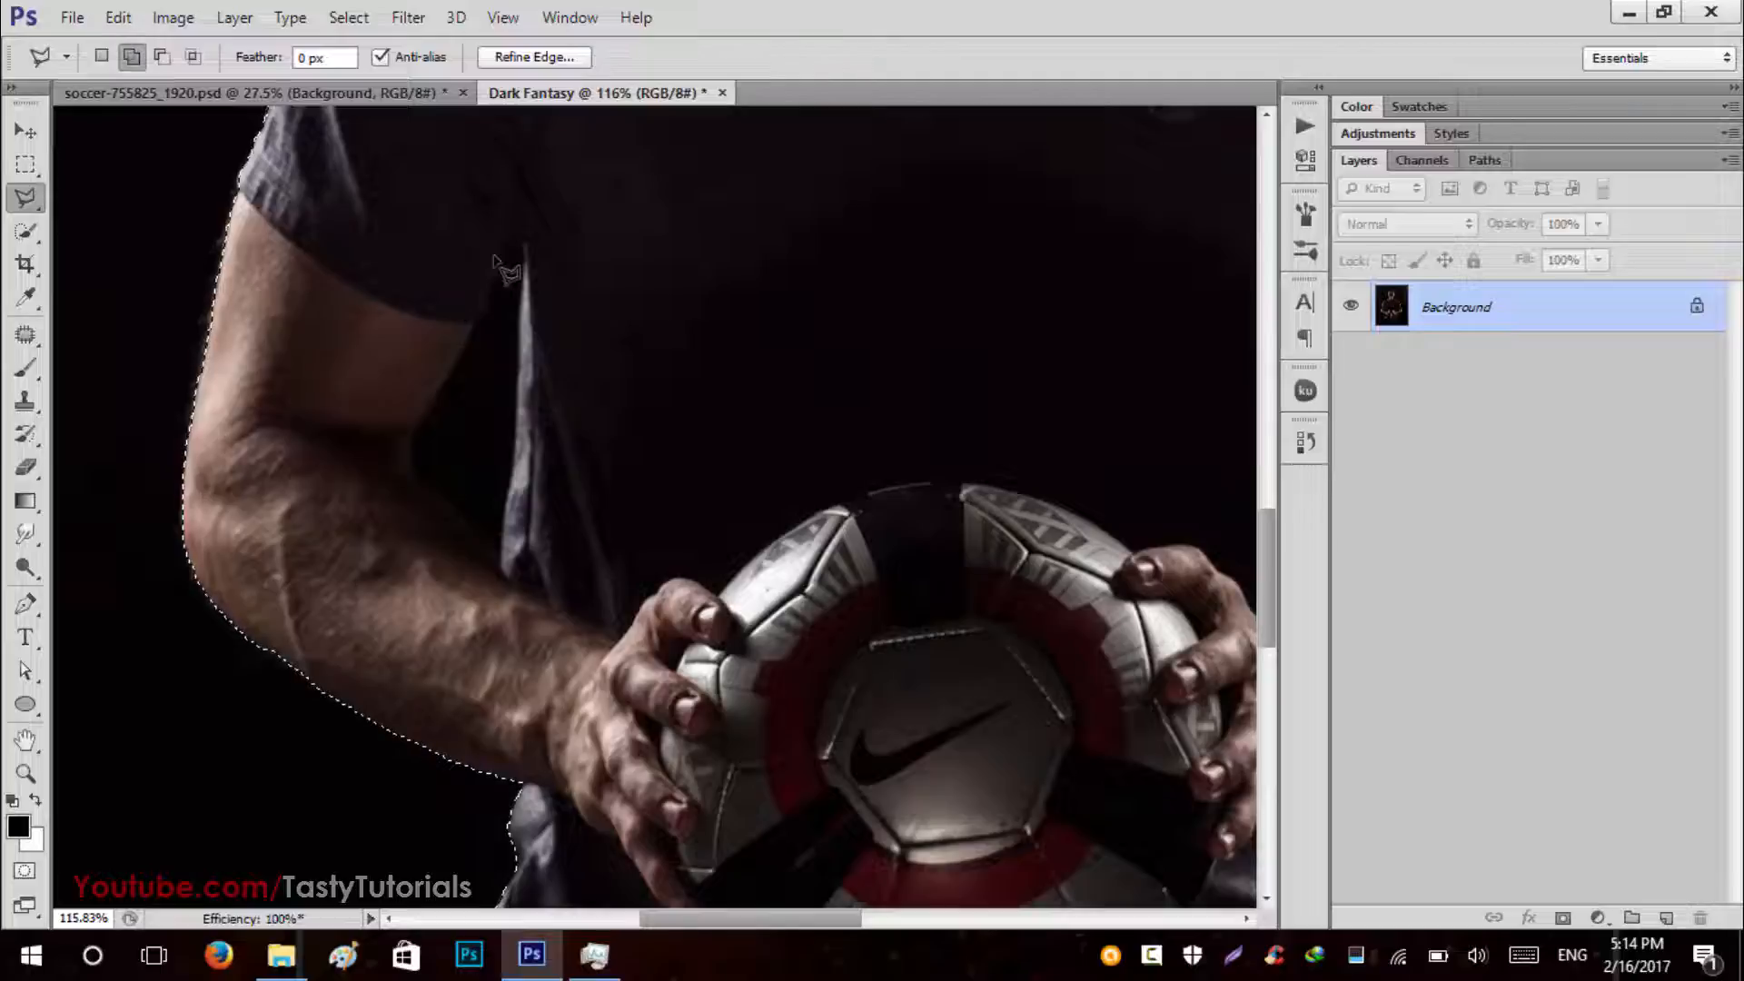
pyautogui.click(511, 247)
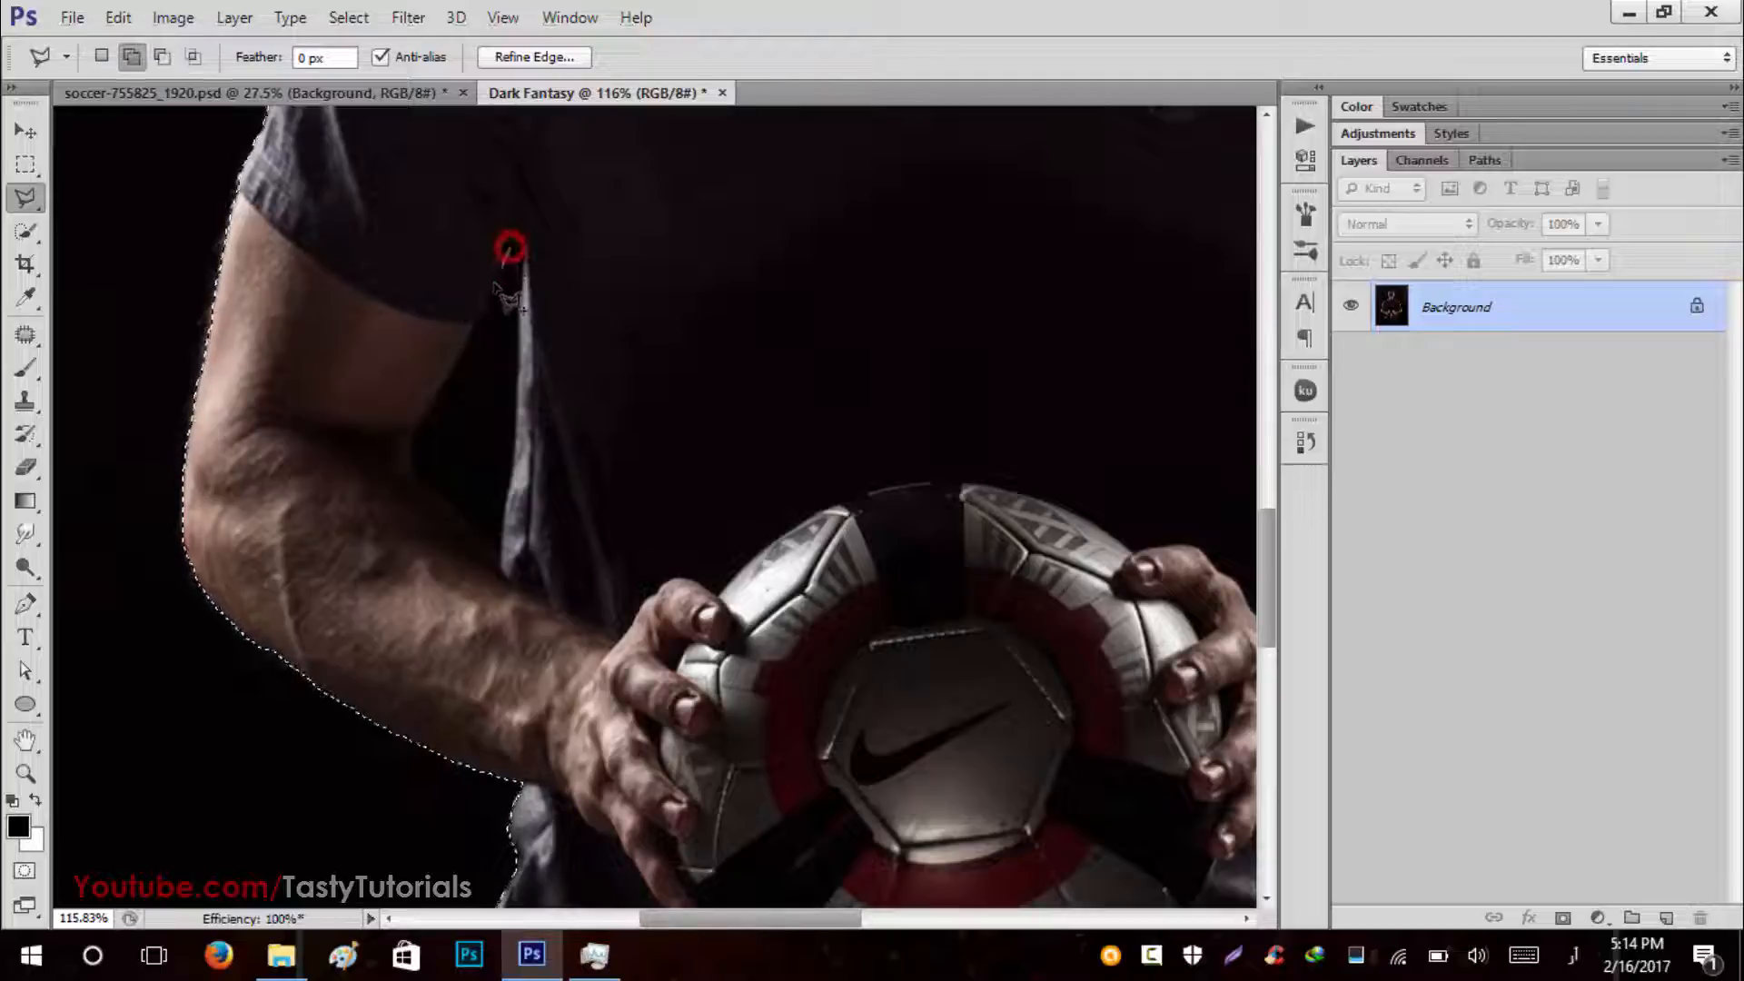
pyautogui.click(478, 321)
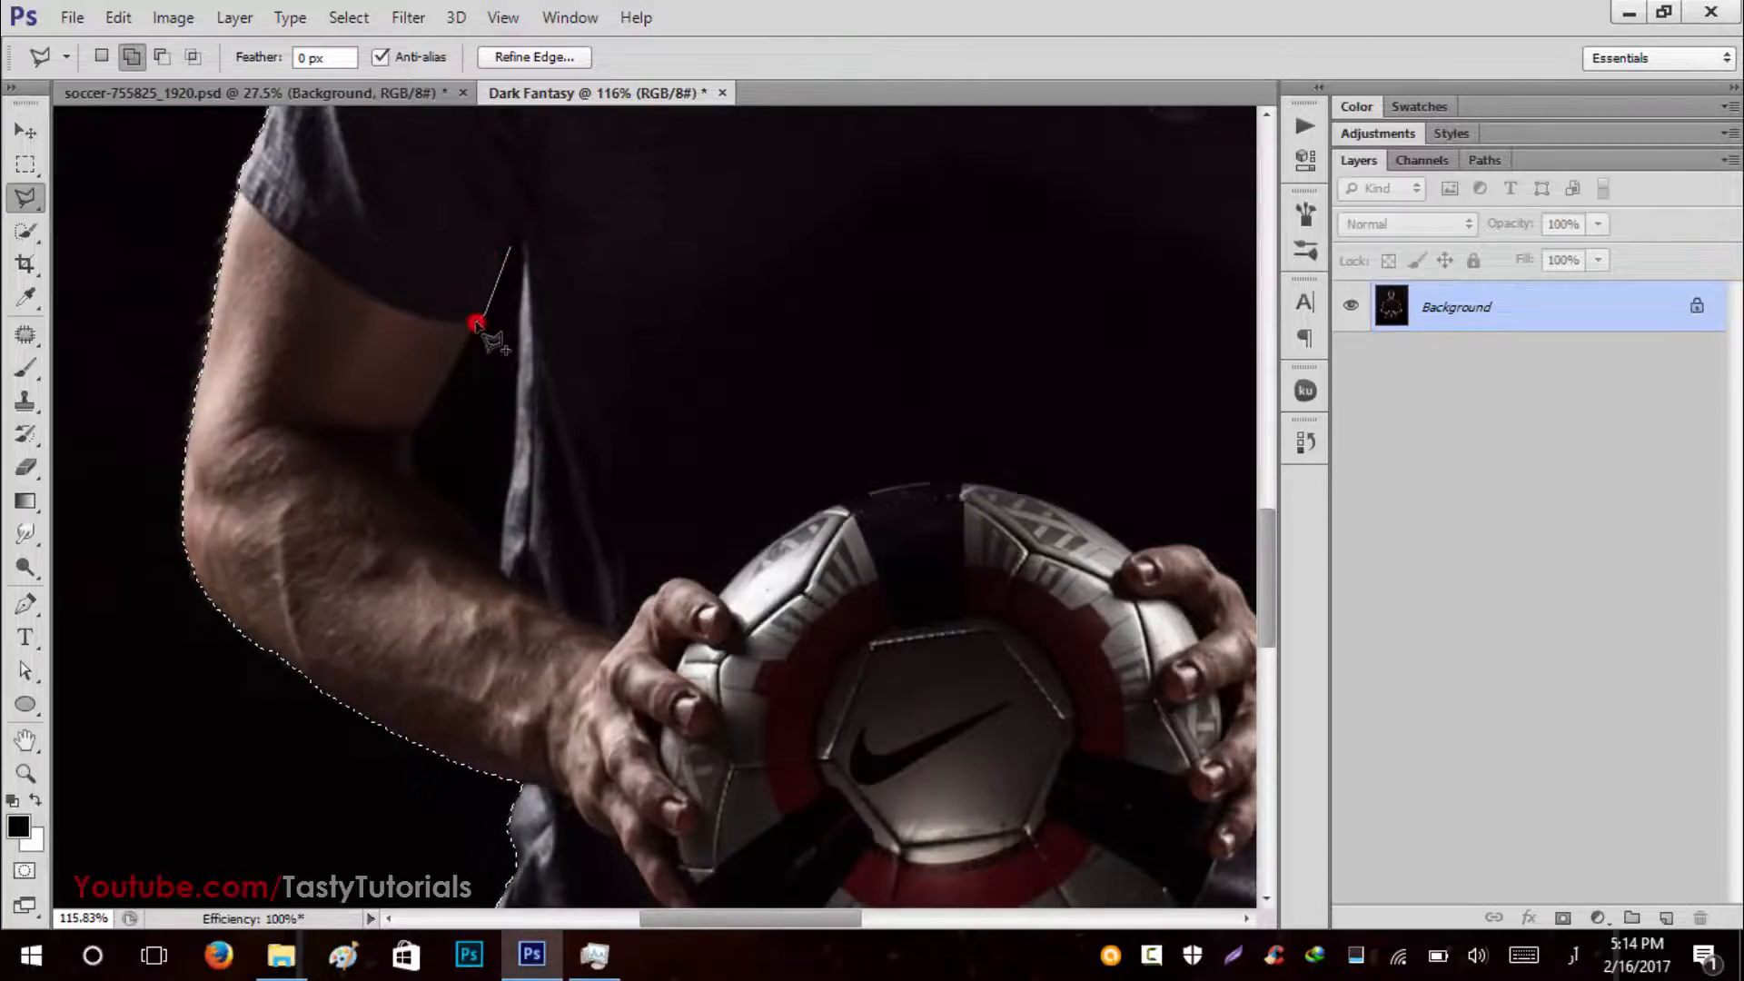
pyautogui.click(439, 396)
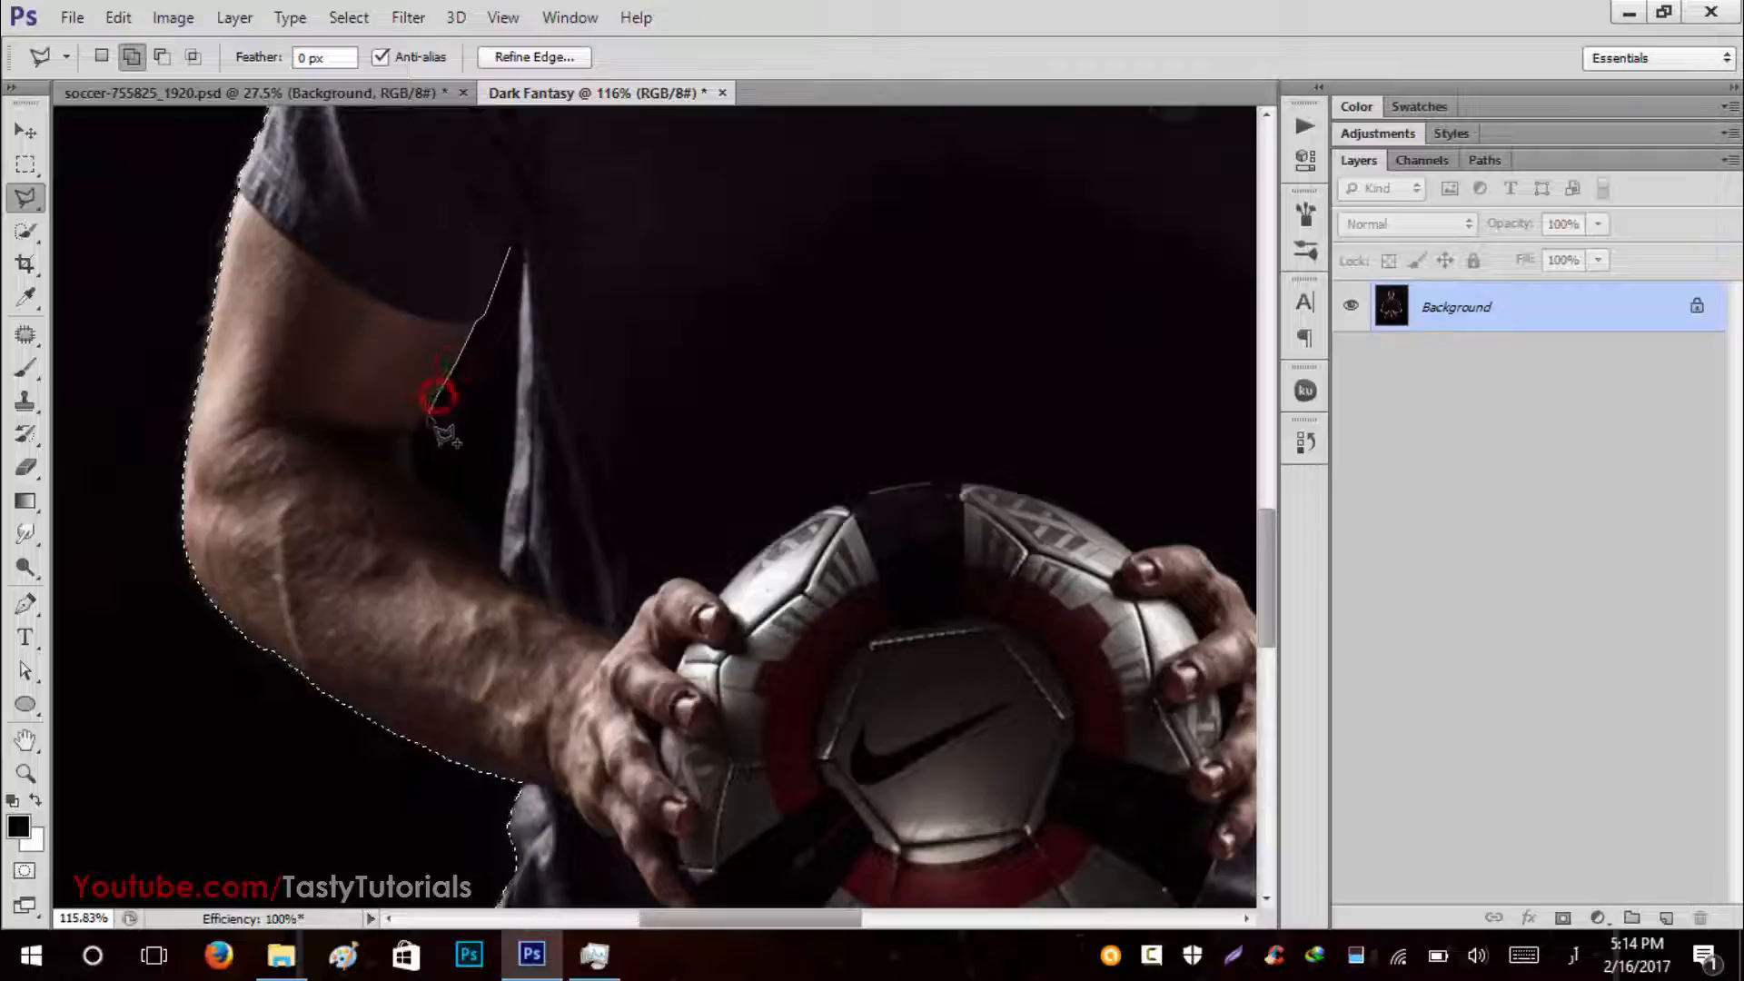
pyautogui.click(416, 431)
pyautogui.click(411, 471)
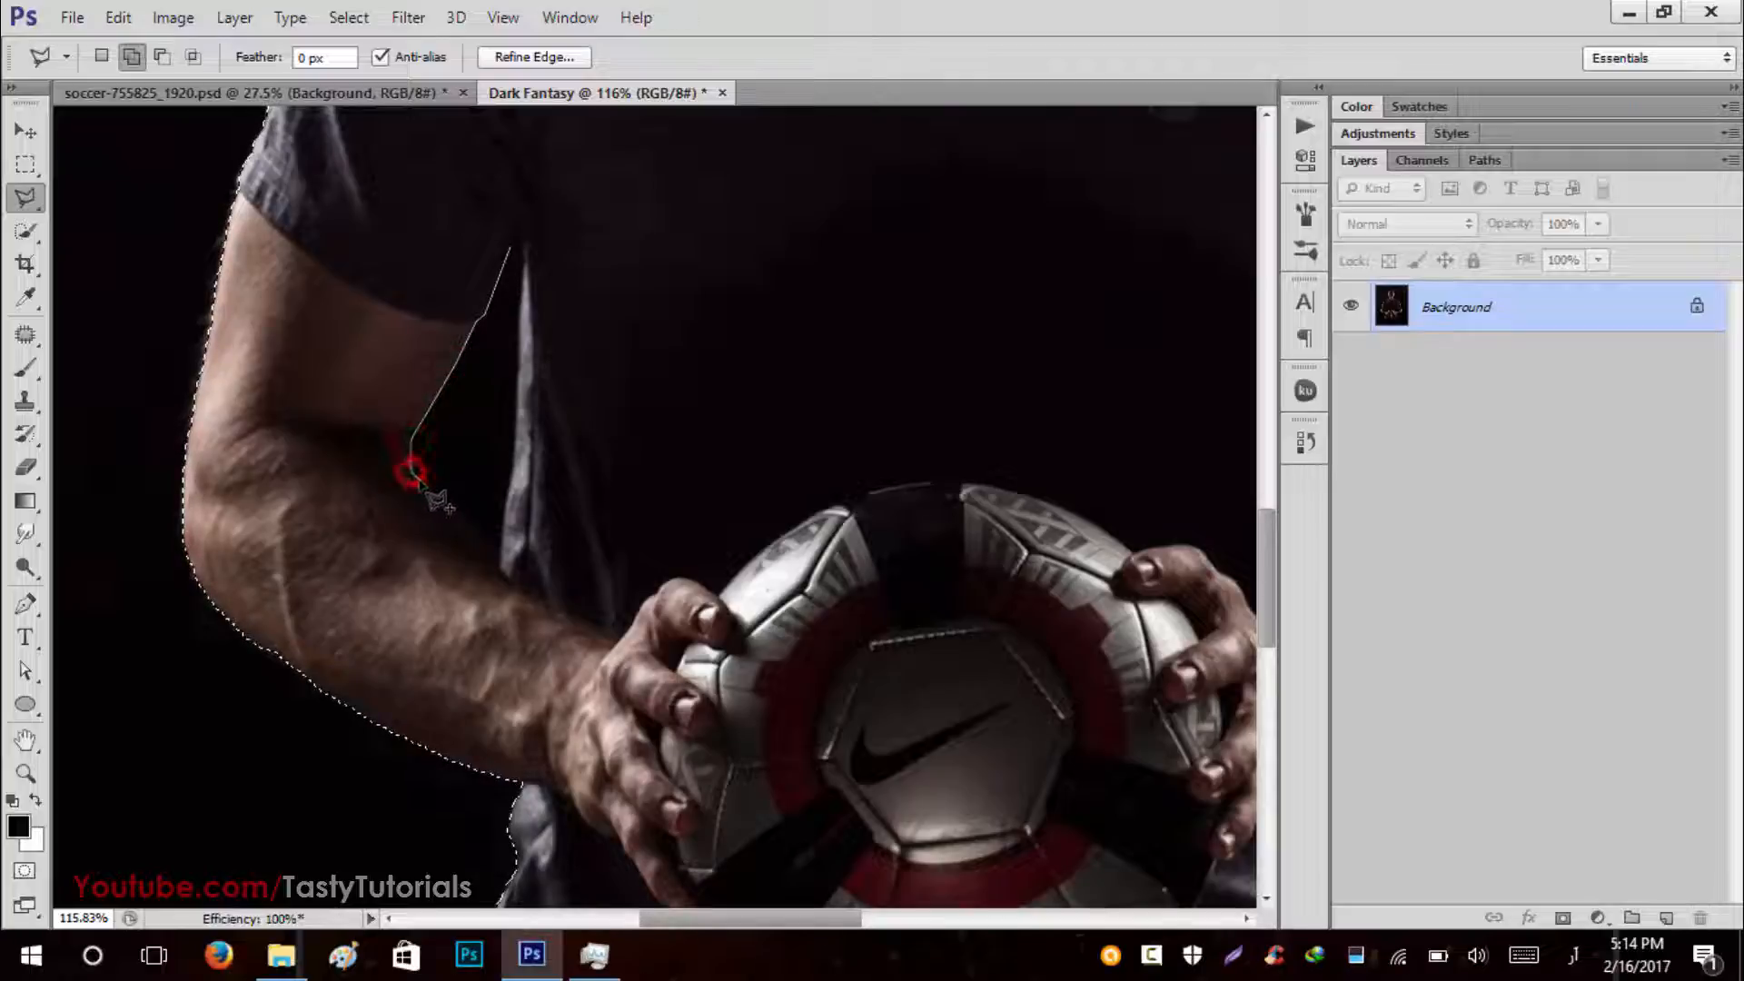
pyautogui.click(465, 527)
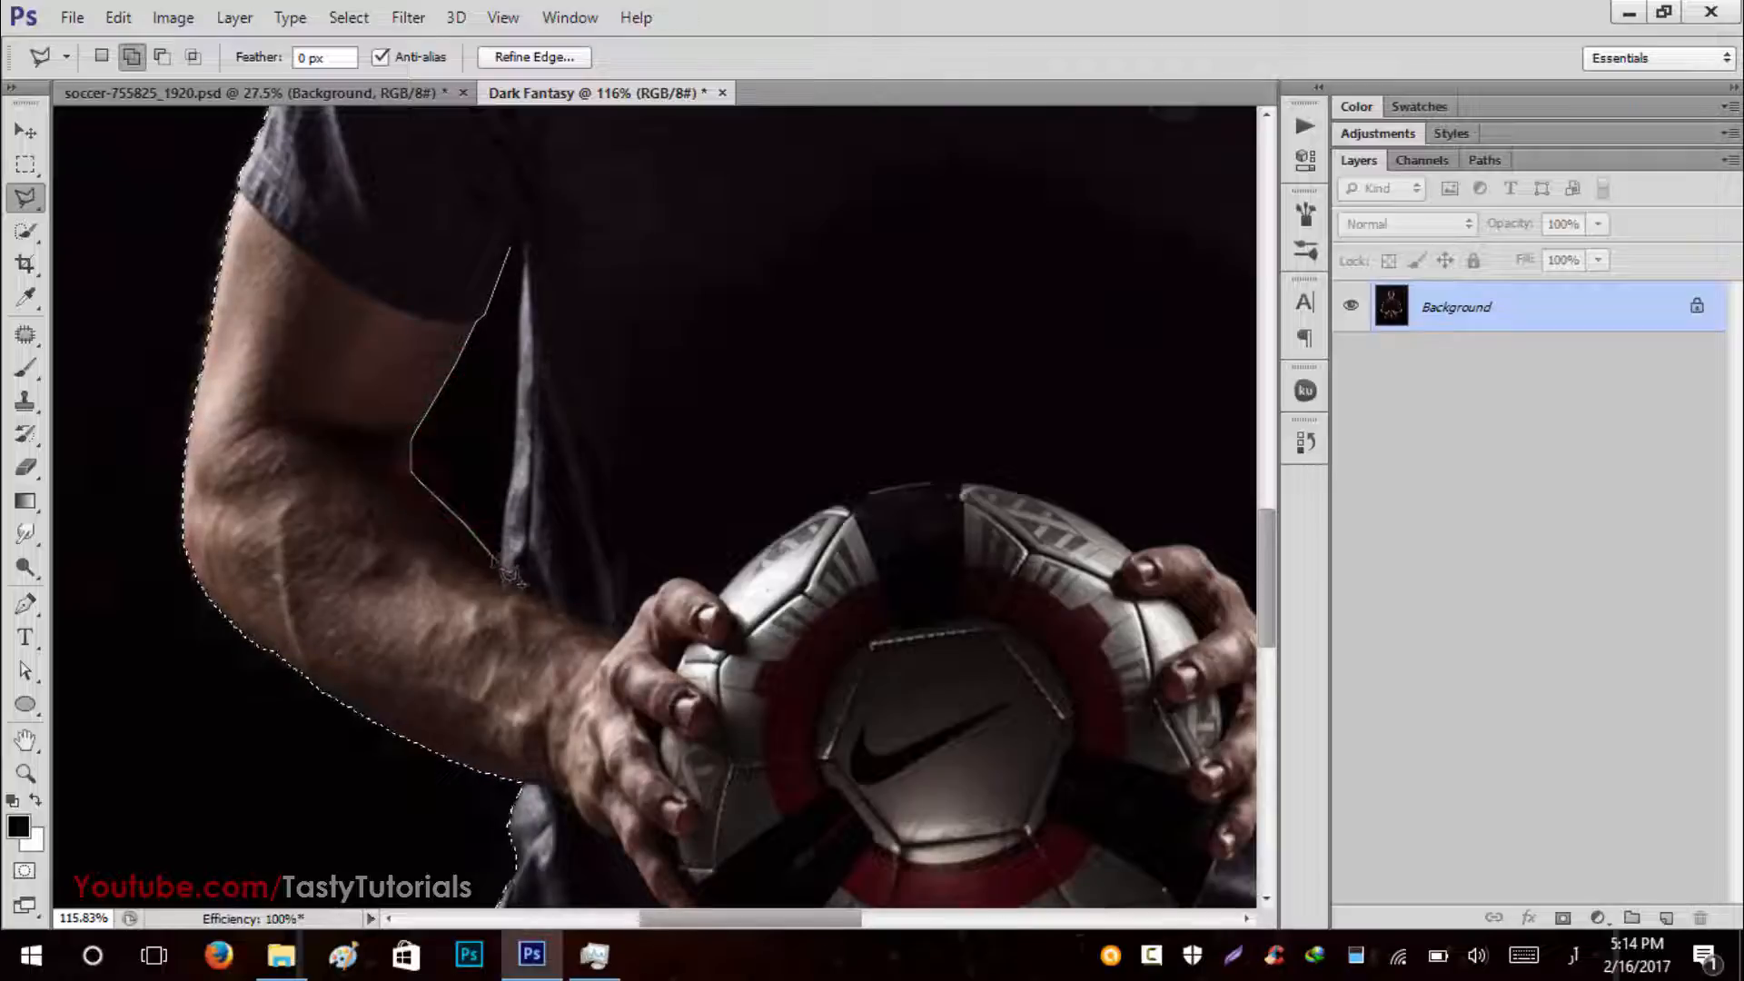
pyautogui.click(491, 557)
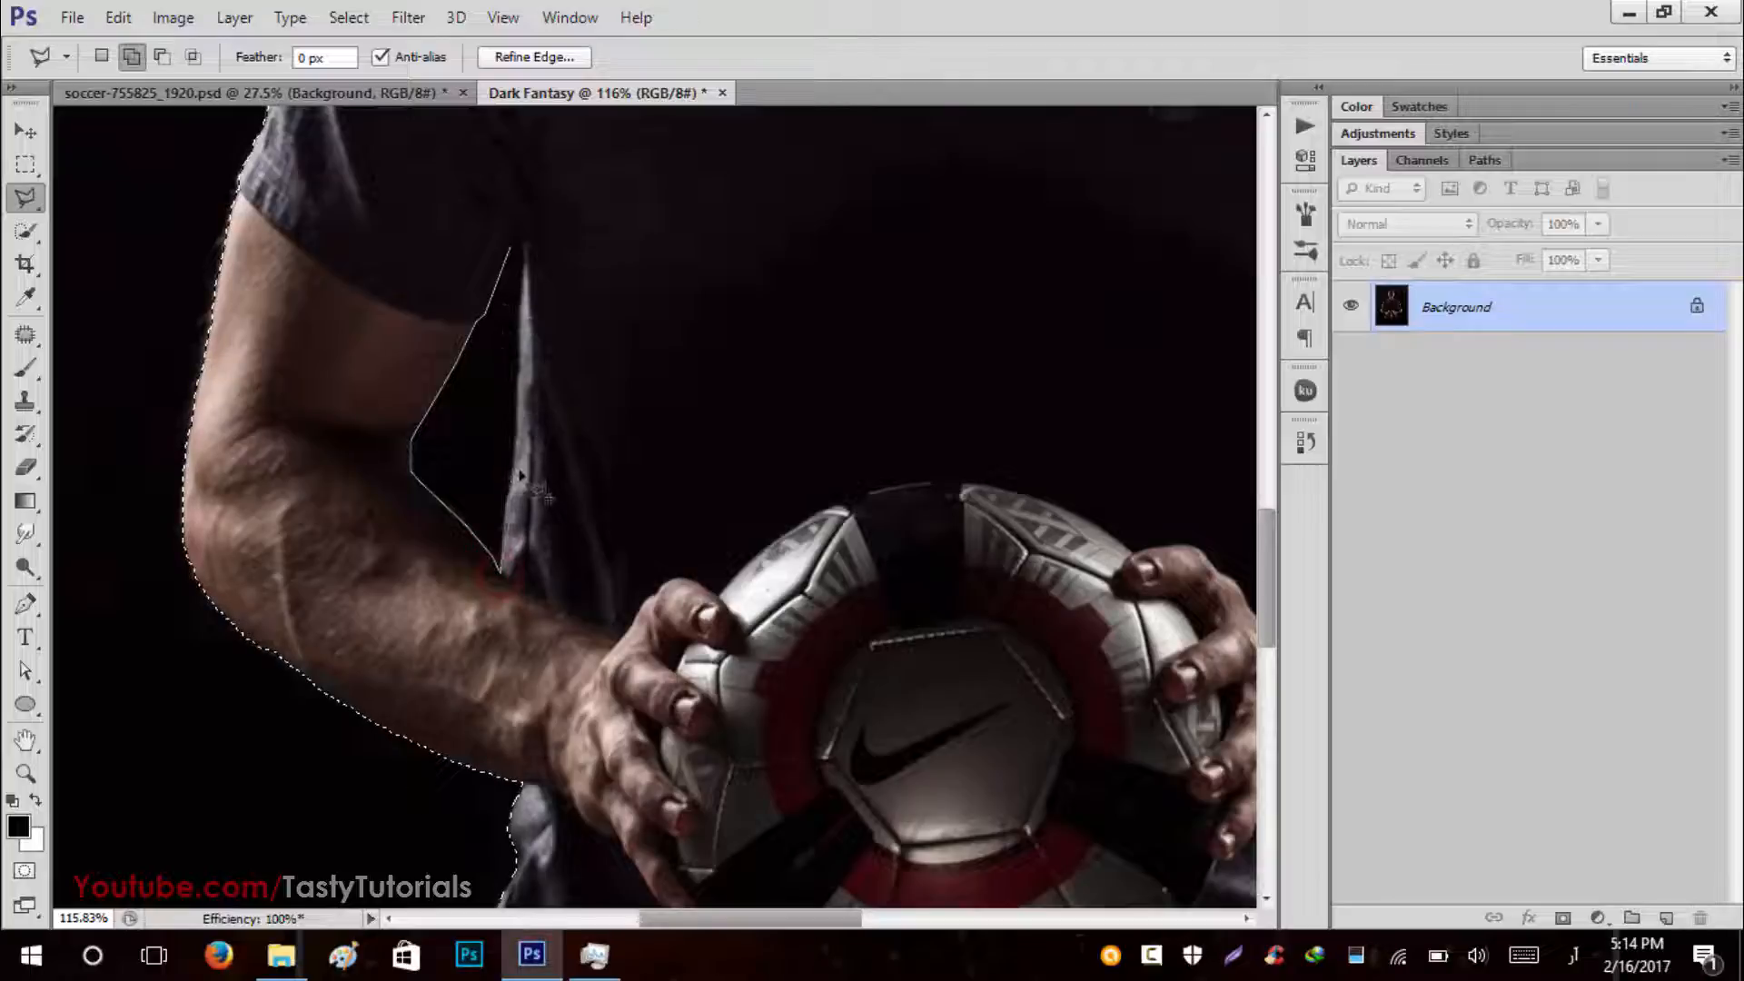
pyautogui.click(506, 479)
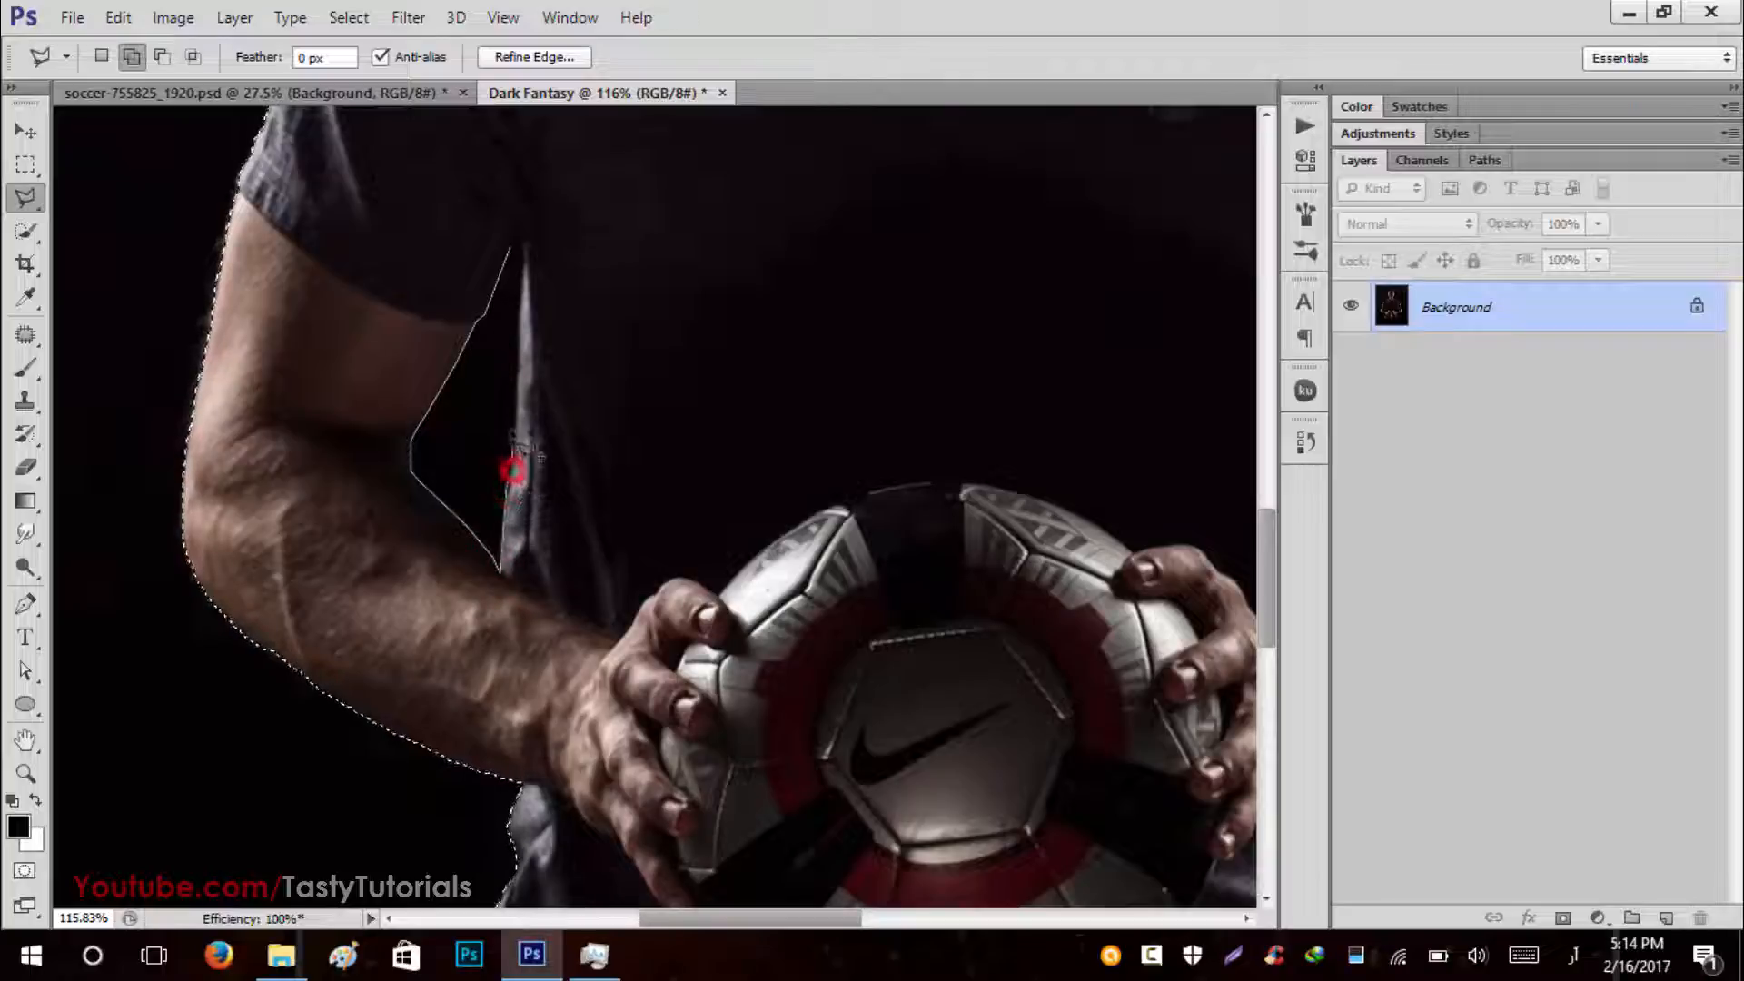
pyautogui.click(512, 405)
pyautogui.click(514, 350)
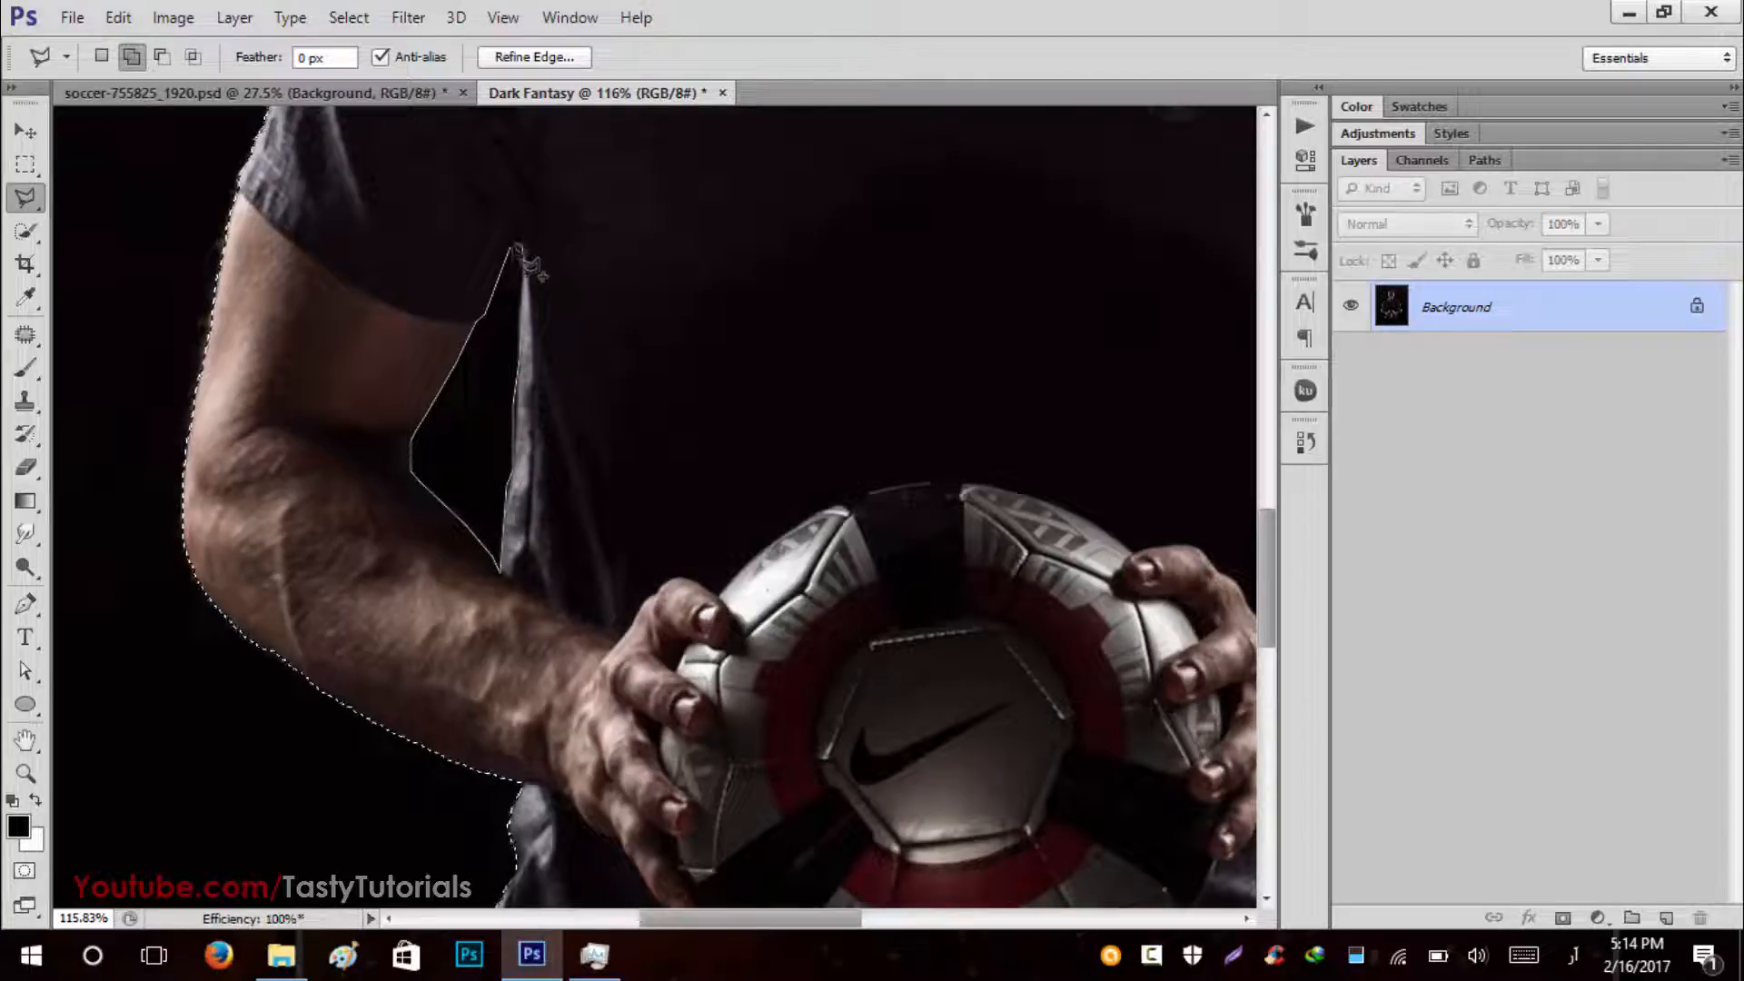
pyautogui.click(515, 249)
# Add the dark gap between the torso and the arm on the image's right to the selection with the Polygonal Lasso tool.
pyautogui.press('space')
pyautogui.moveTo(930, 351); pyautogui.dragTo(109, 205)
pyautogui.moveTo(763, 391); pyautogui.dragTo(808, 583)
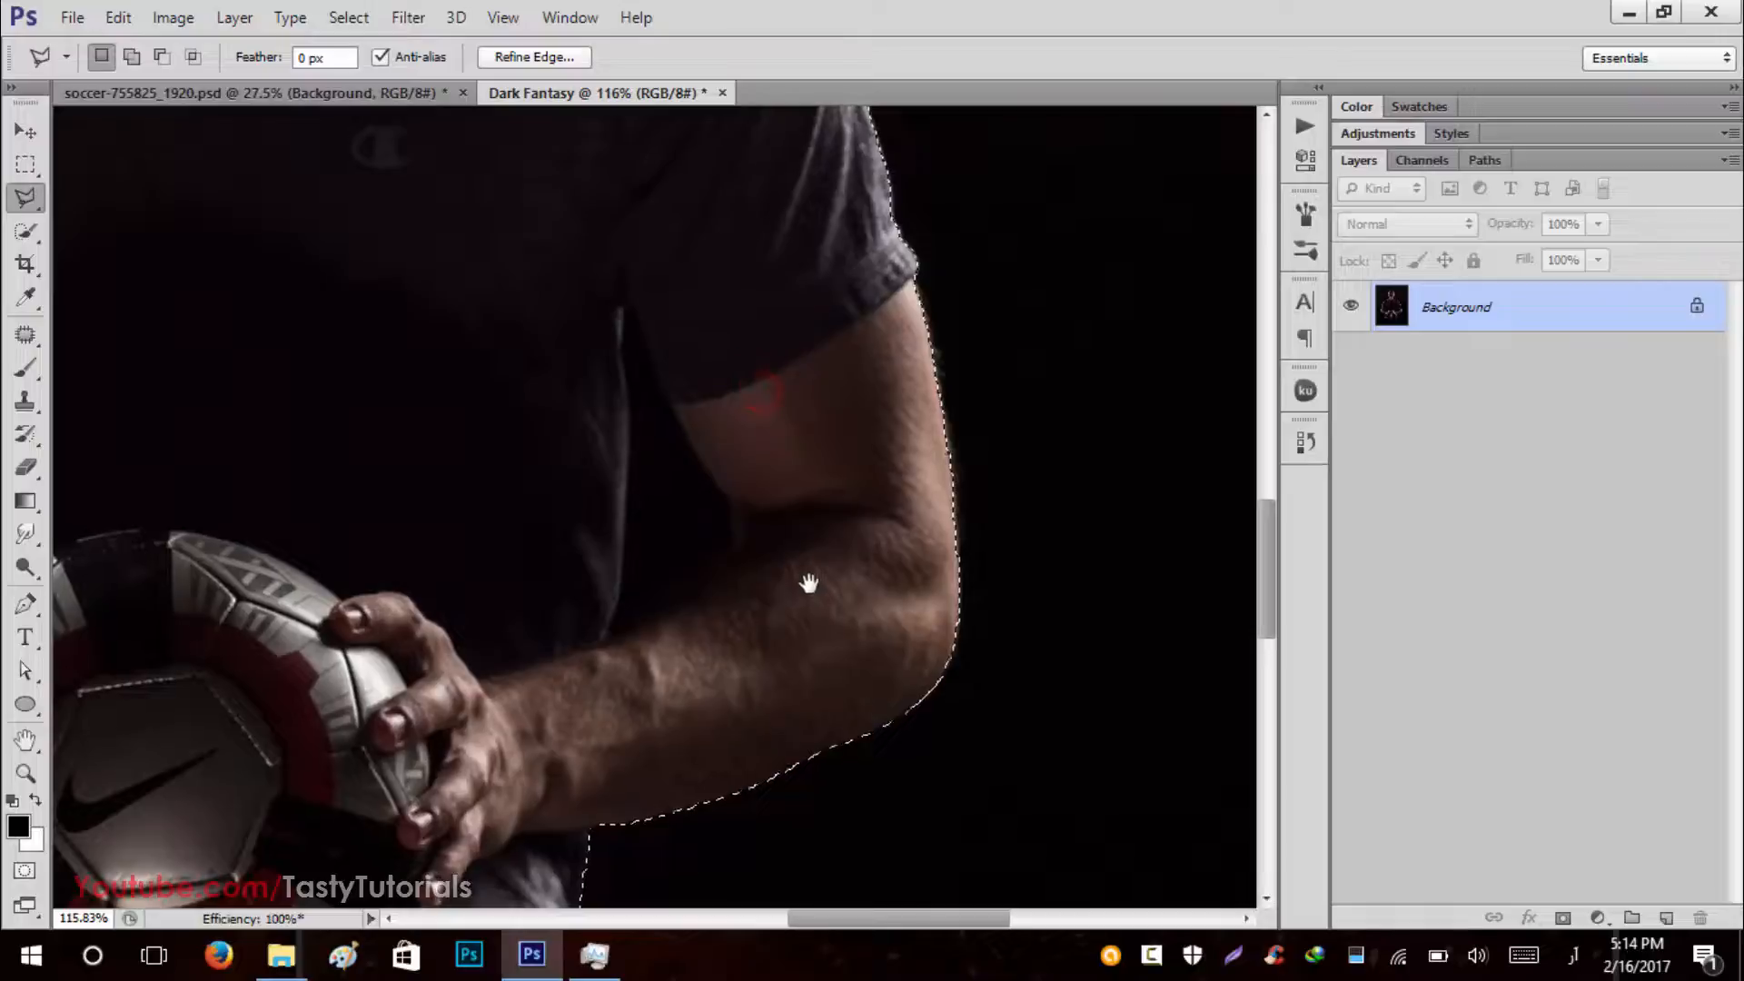
pyautogui.click(623, 312)
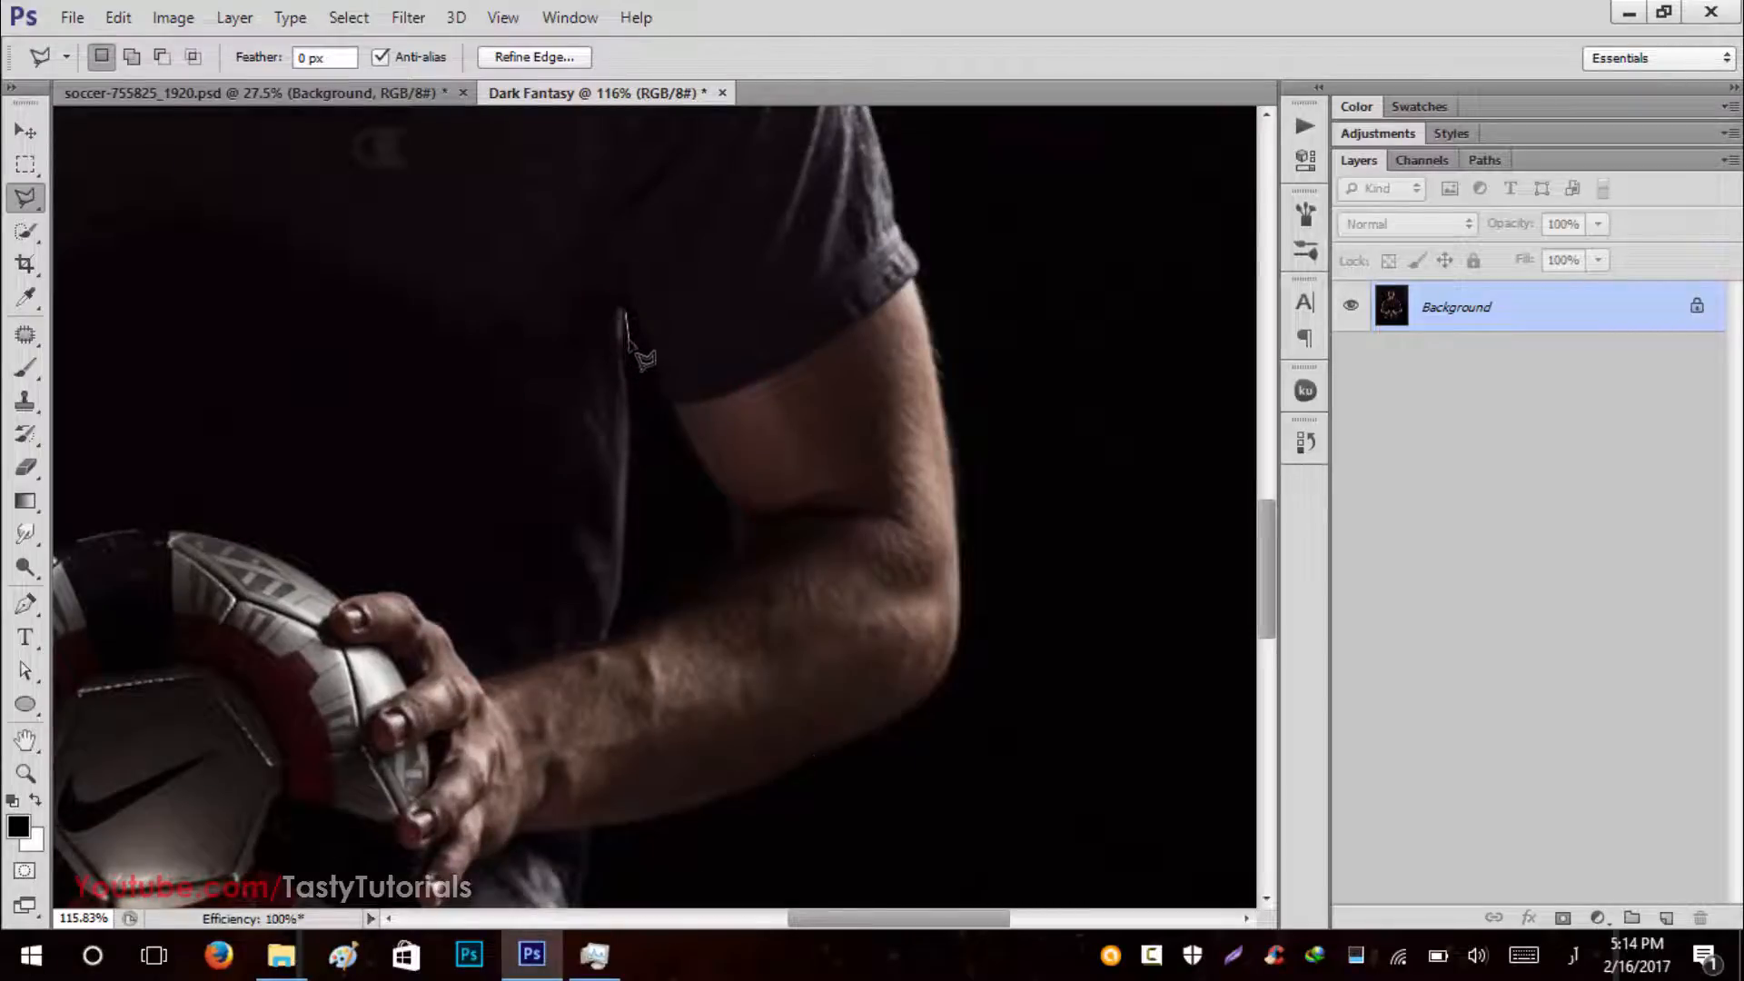
pyautogui.press('Escape')
pyautogui.press('shift')
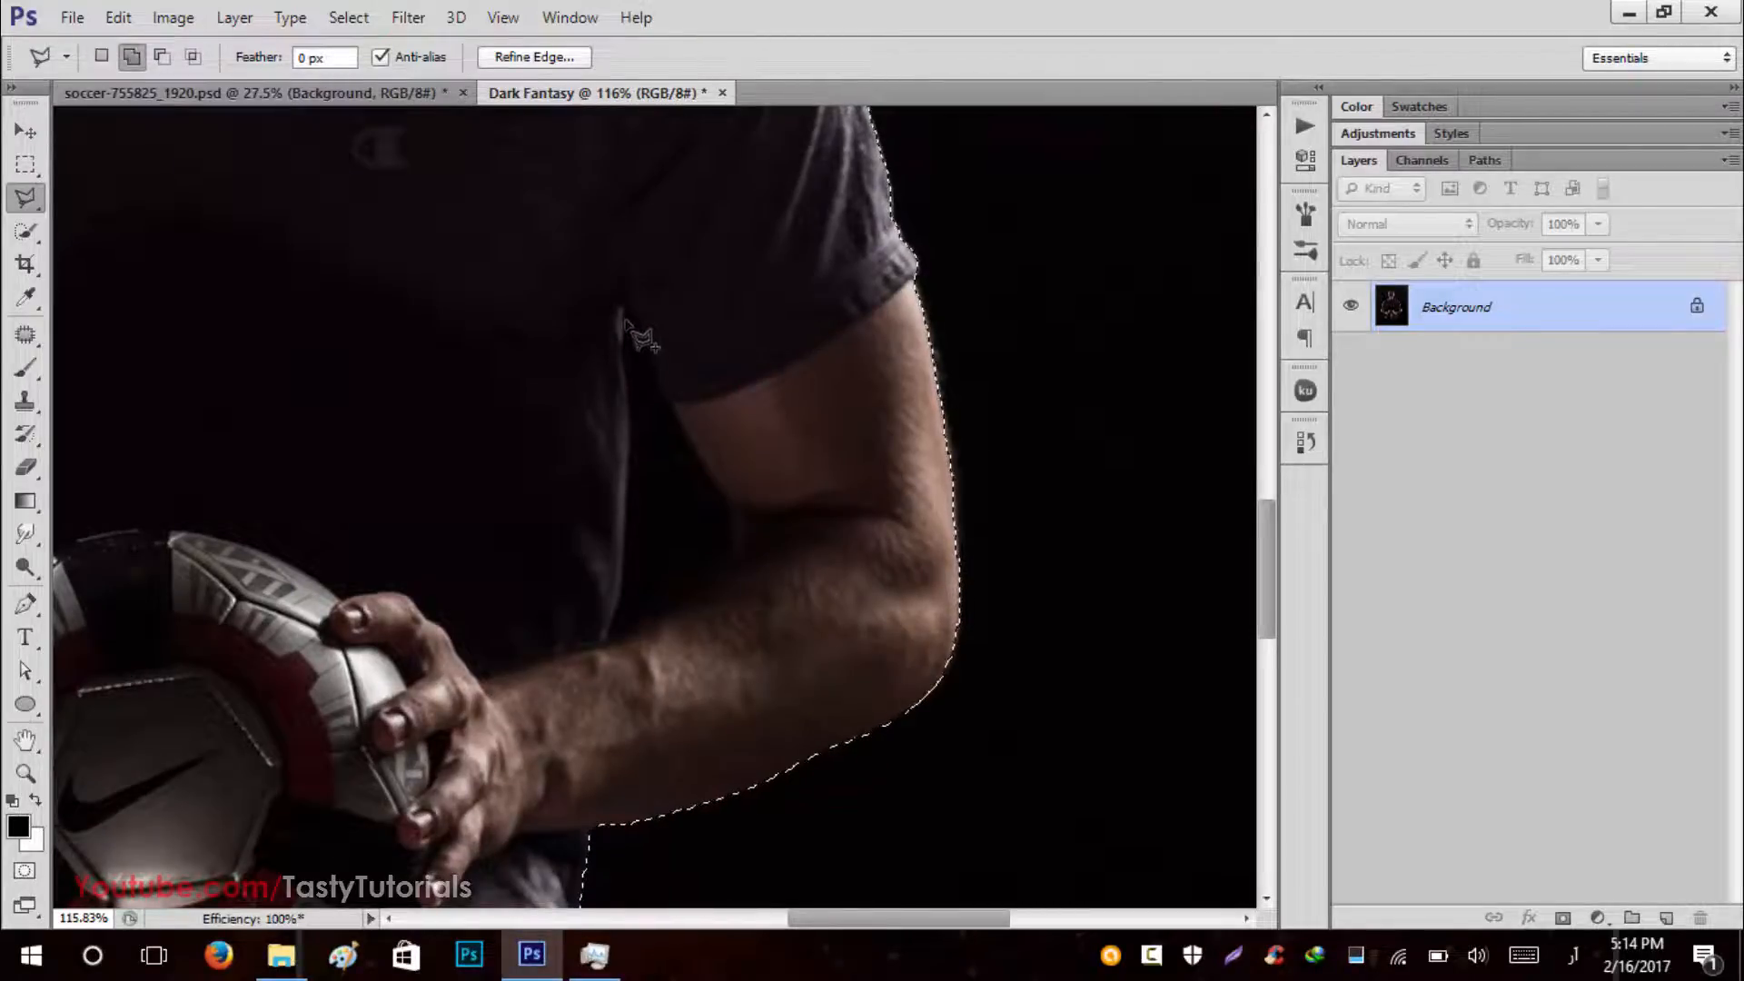
pyautogui.click(623, 311)
pyautogui.click(624, 355)
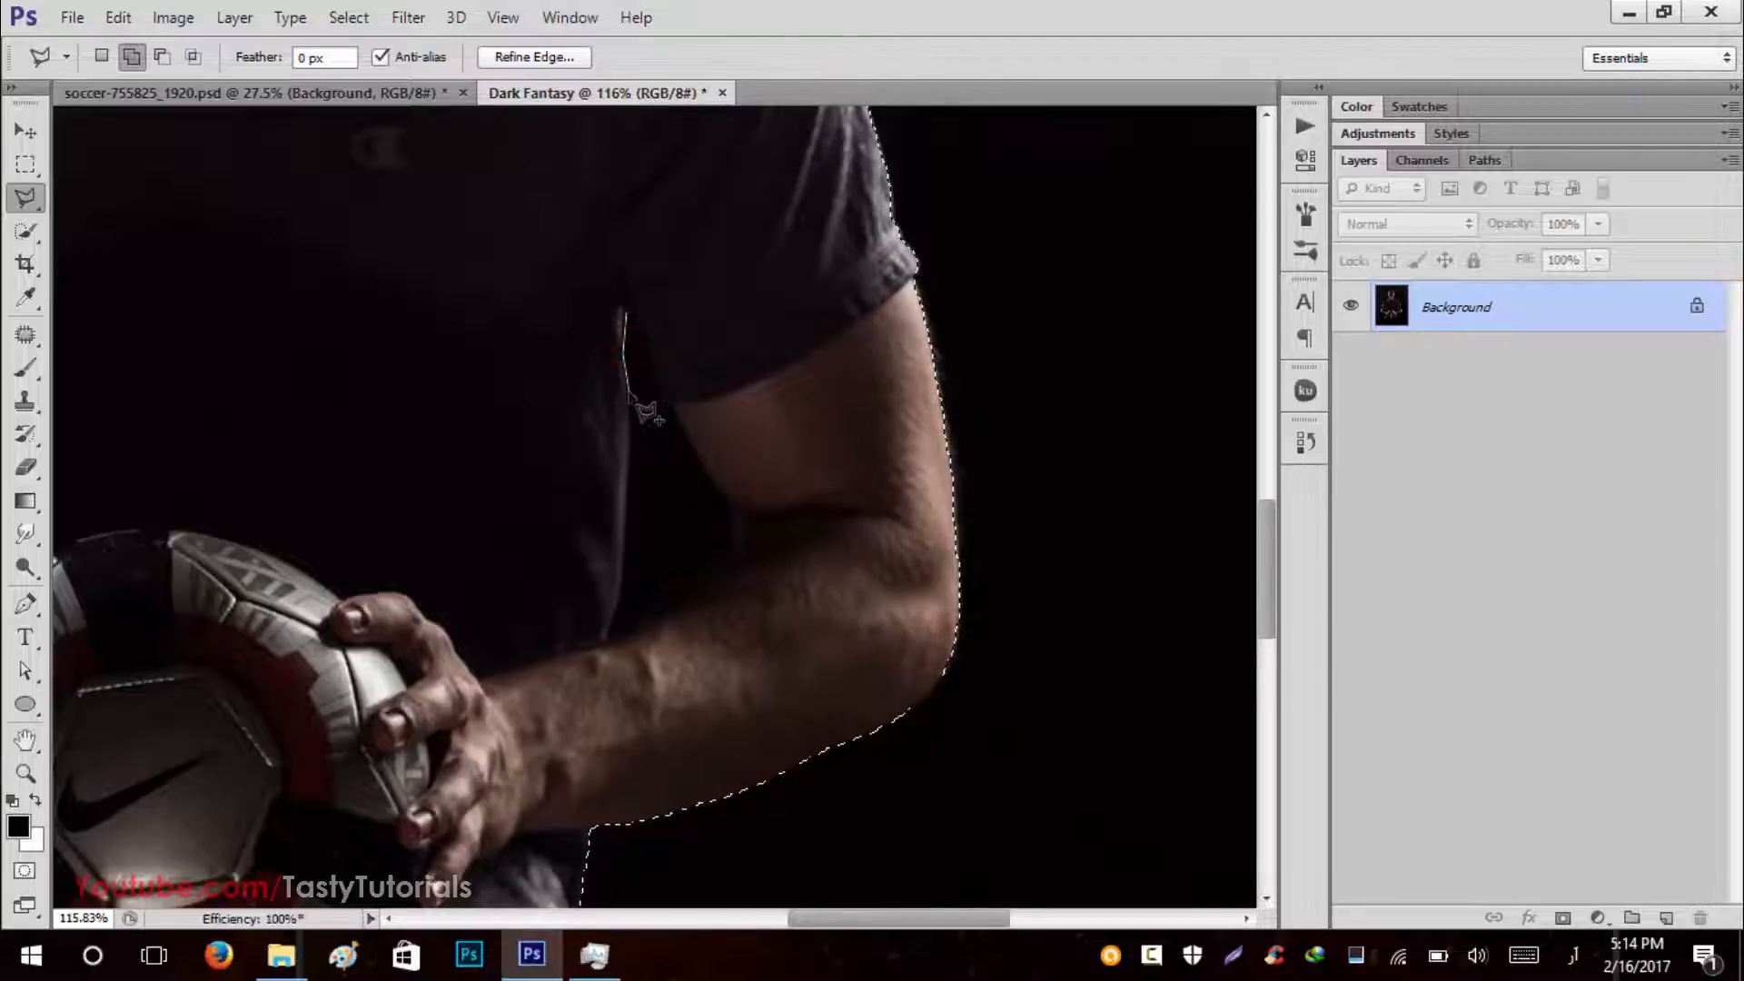
pyautogui.click(630, 395)
pyautogui.click(632, 489)
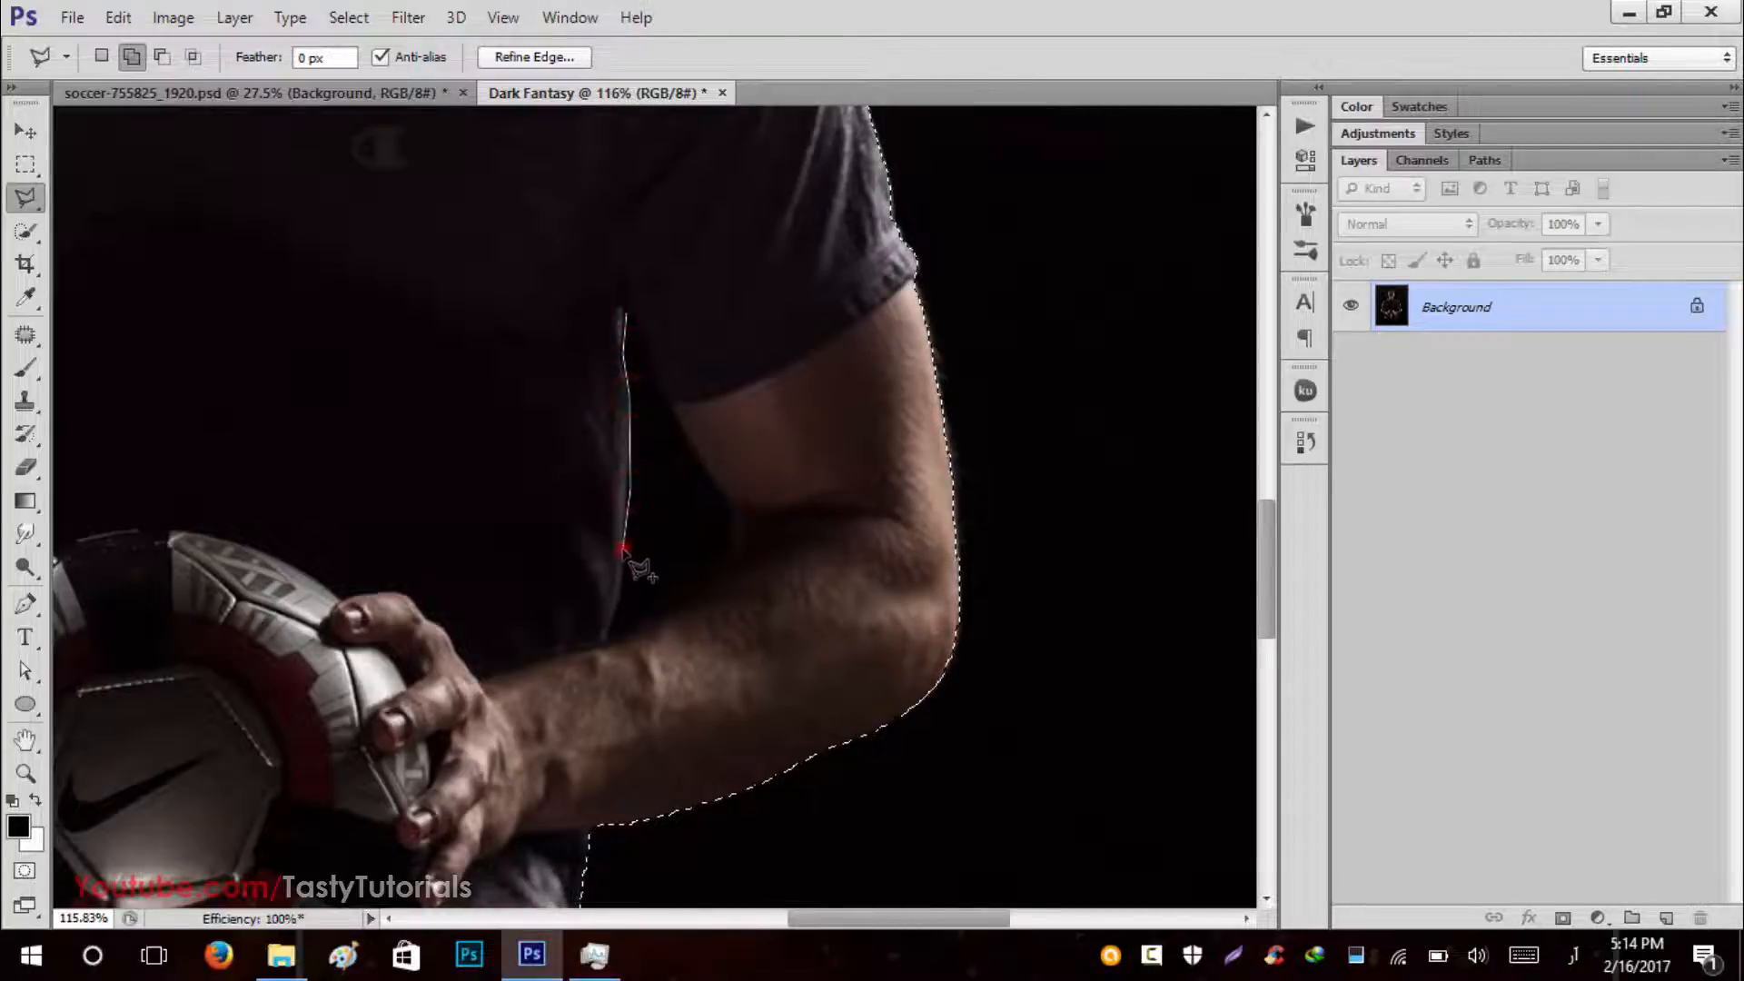
pyautogui.click(623, 584)
pyautogui.click(615, 611)
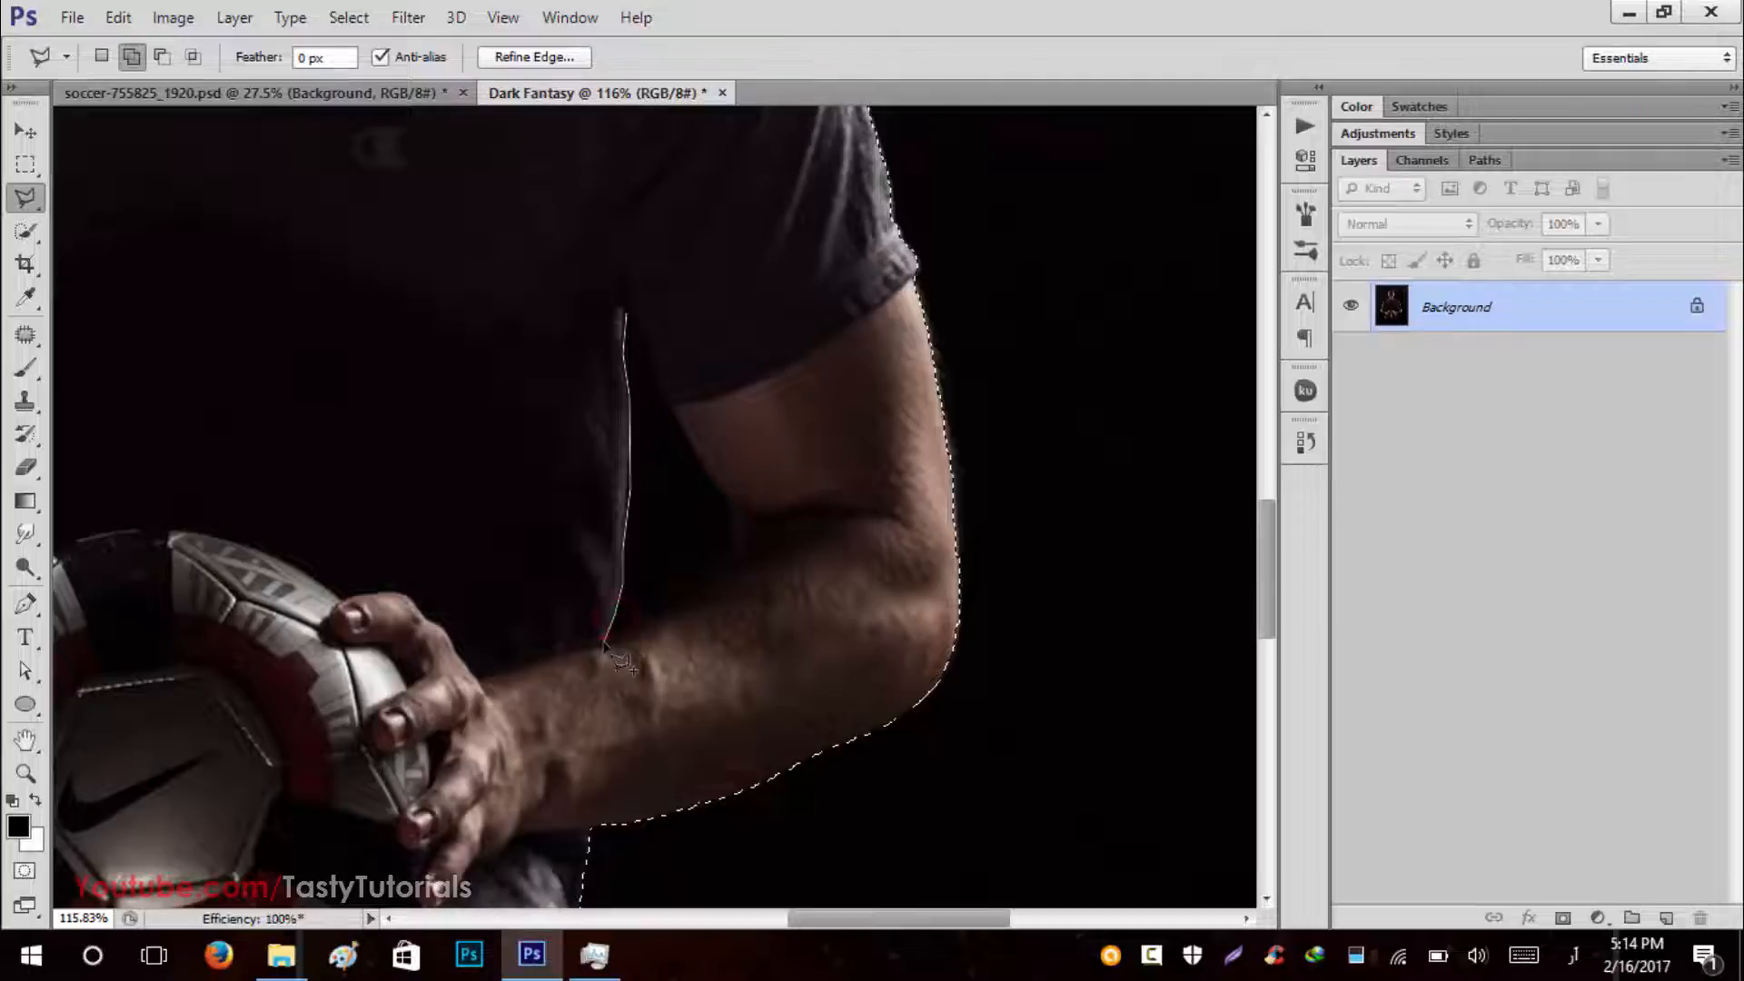
pyautogui.click(693, 570)
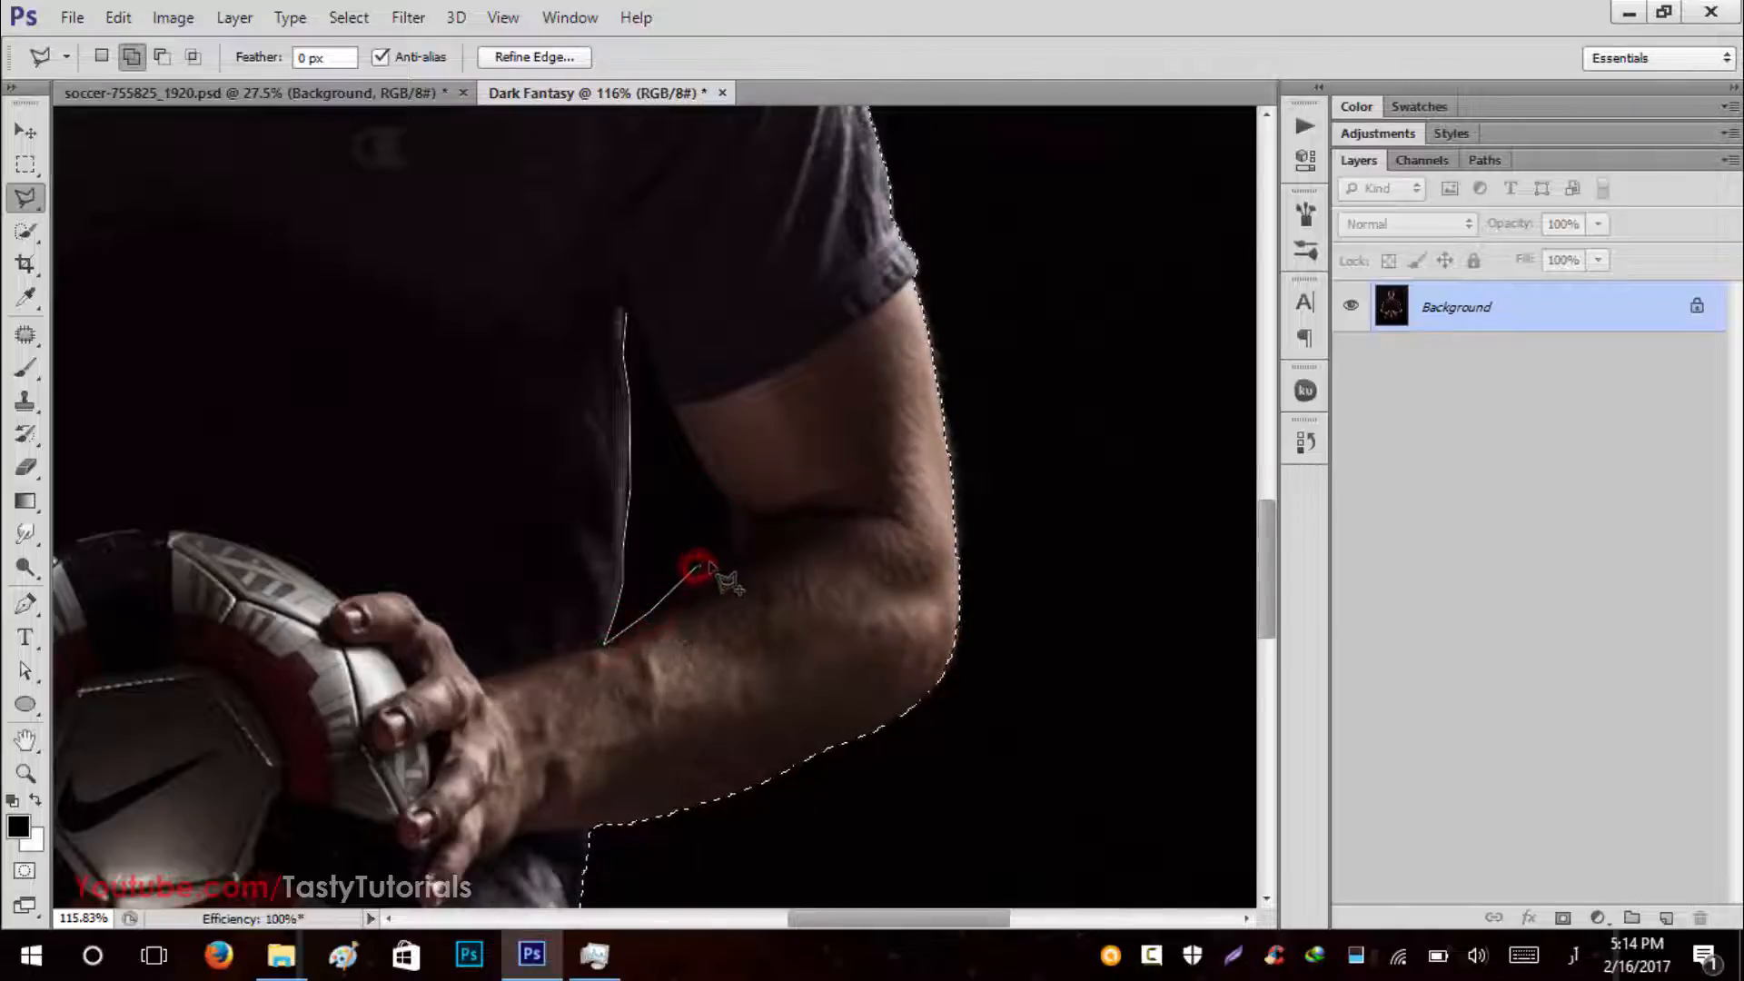
pyautogui.click(735, 550)
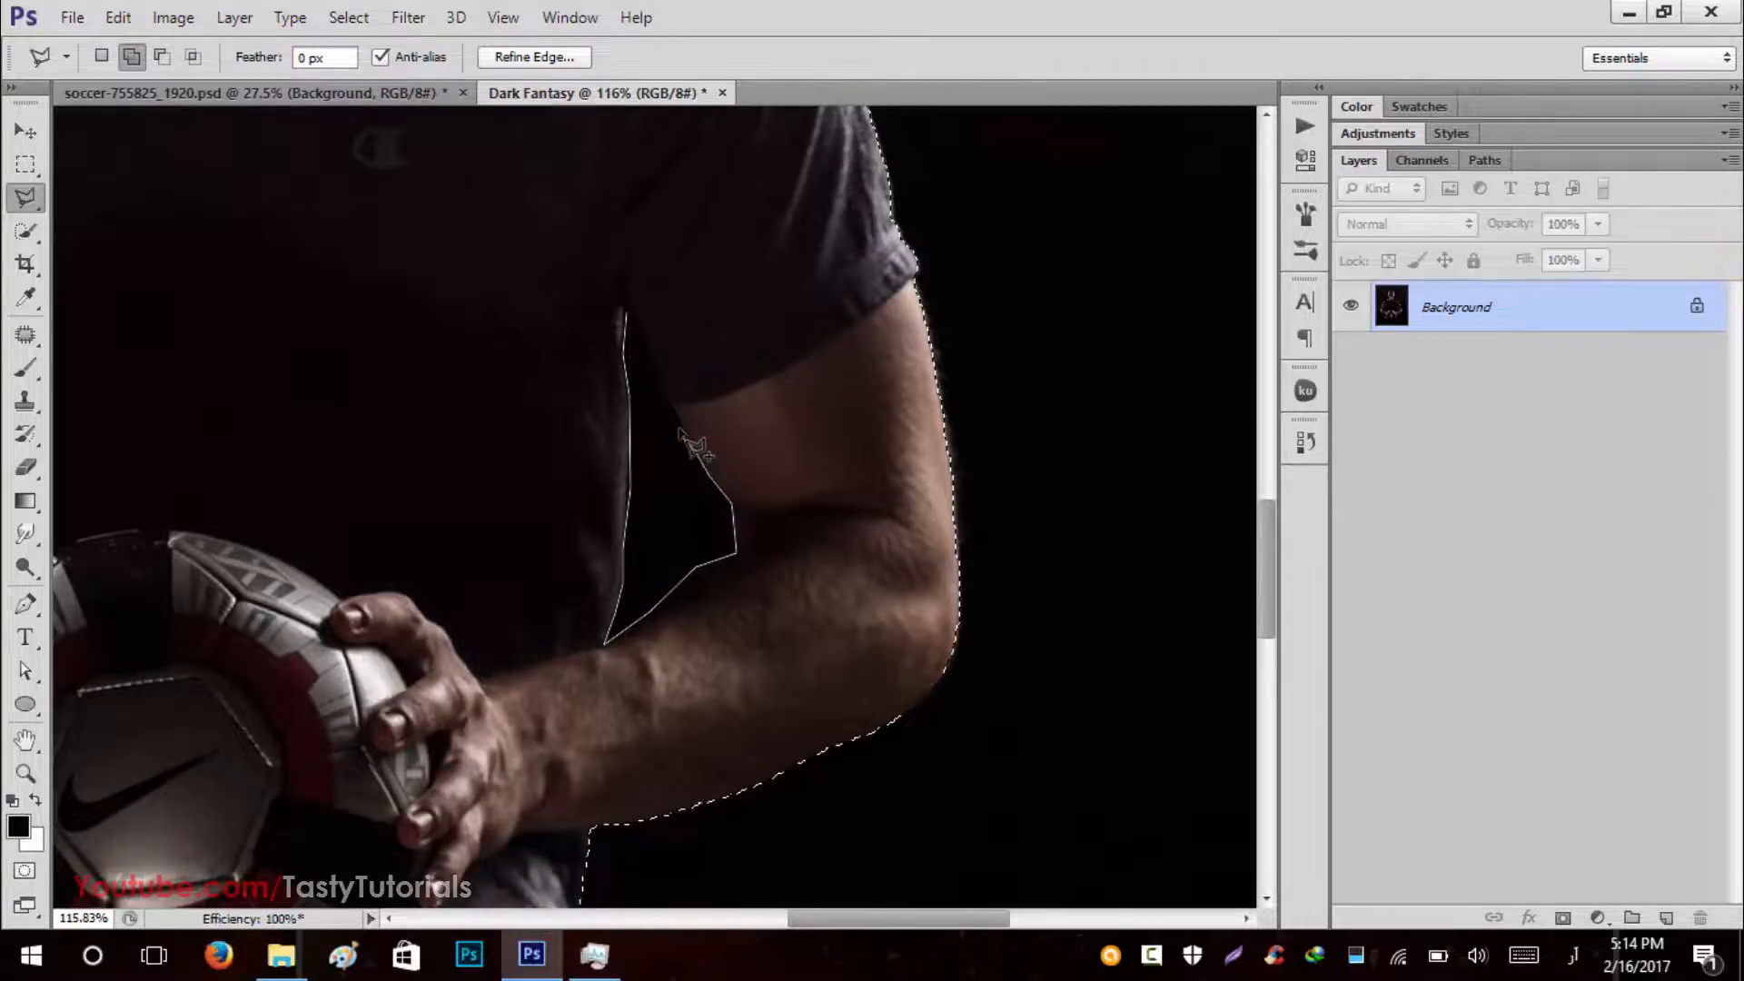
pyautogui.click(669, 400)
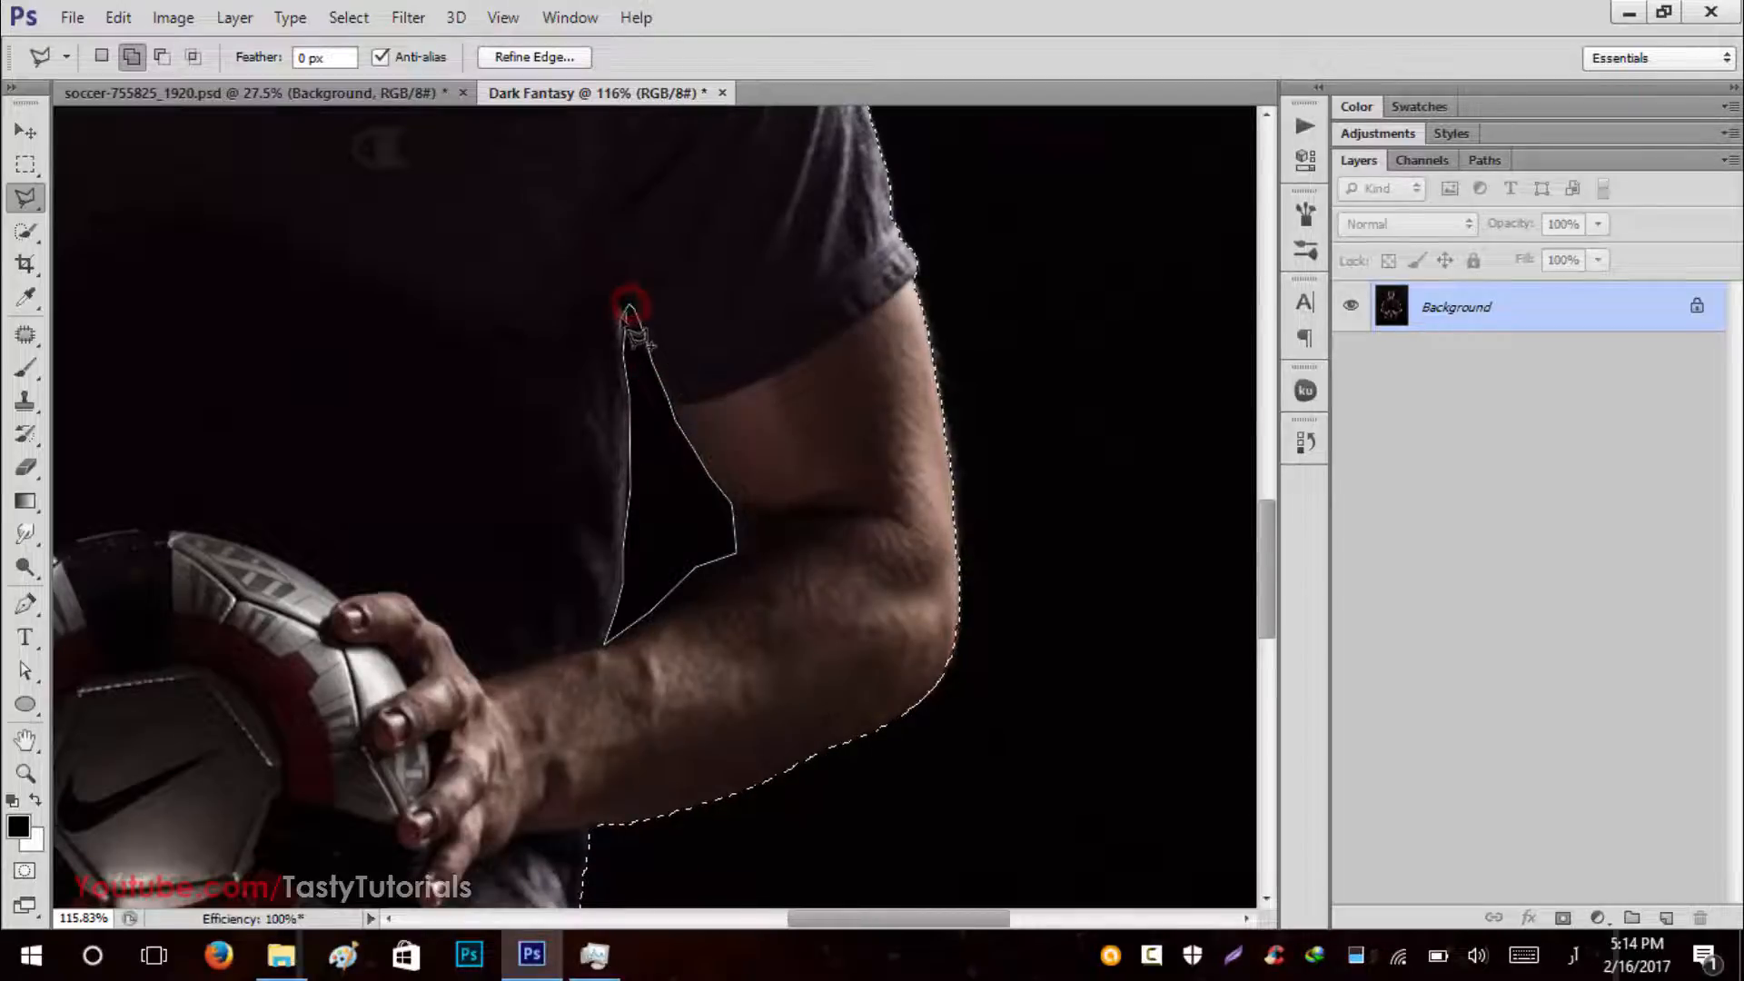
pyautogui.click(629, 313)
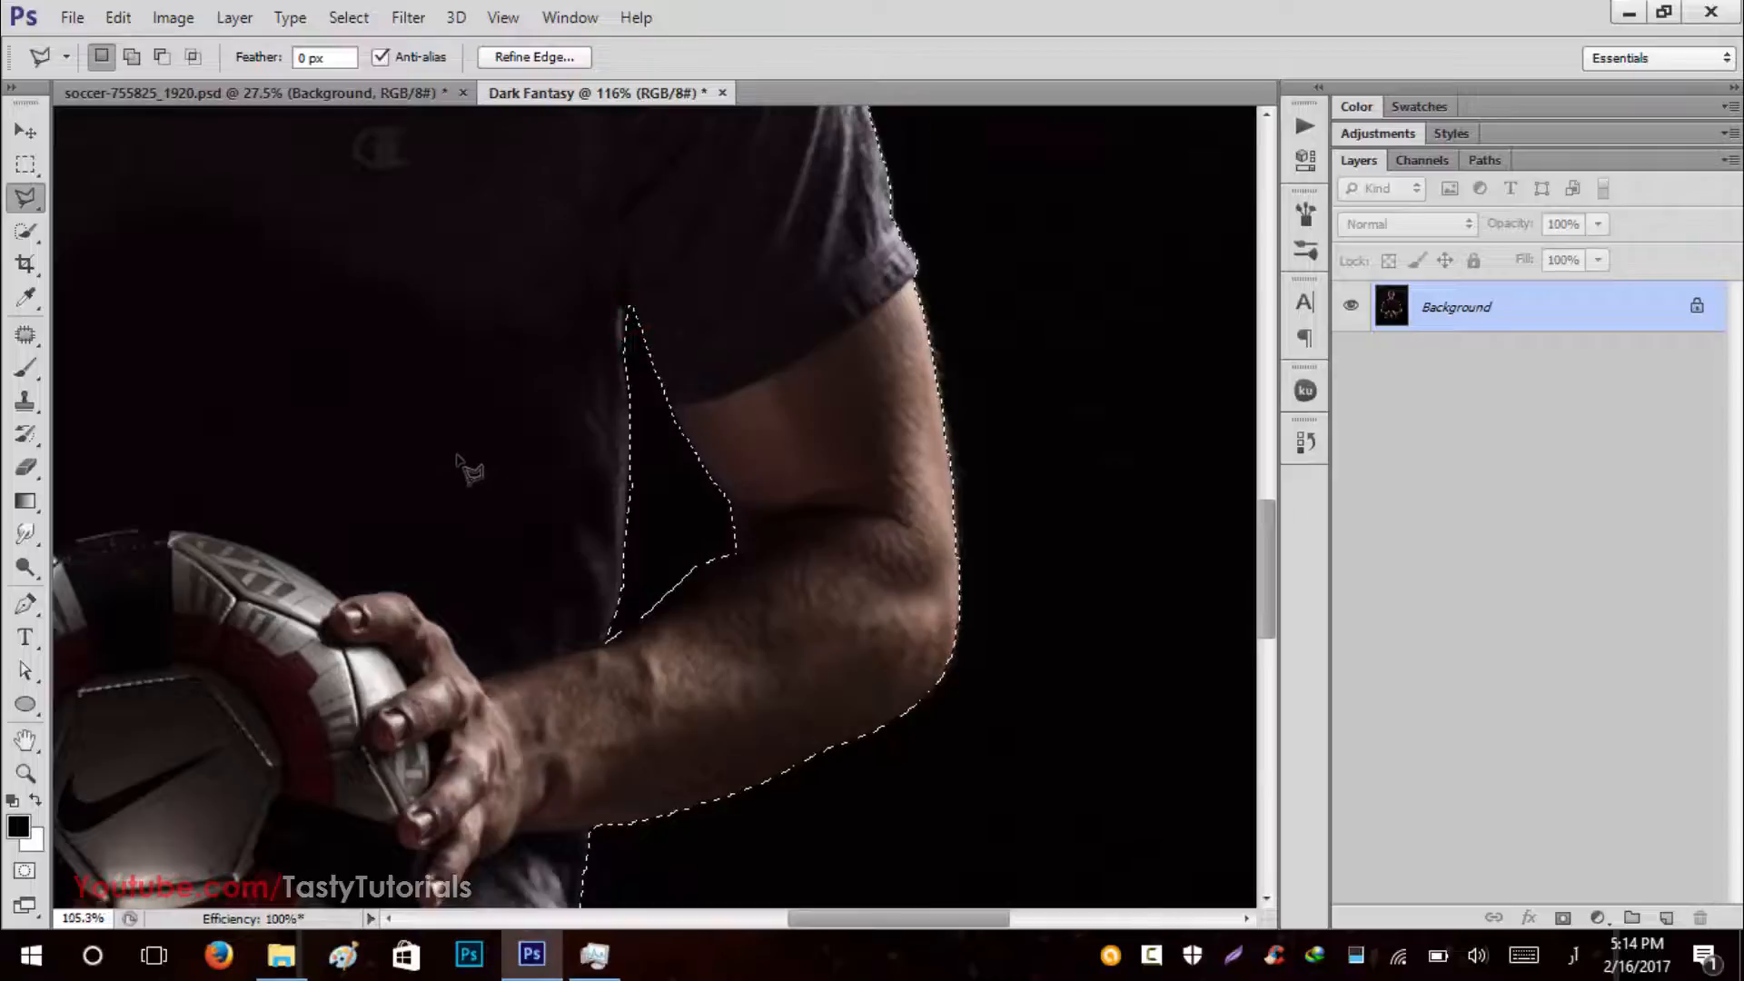
# Examine the selection outline around the player's head, shoulders, arms and body at different magnifications.
pyautogui.scroll(-5, 463, 464)
pyautogui.scroll(-1, 459, 461)
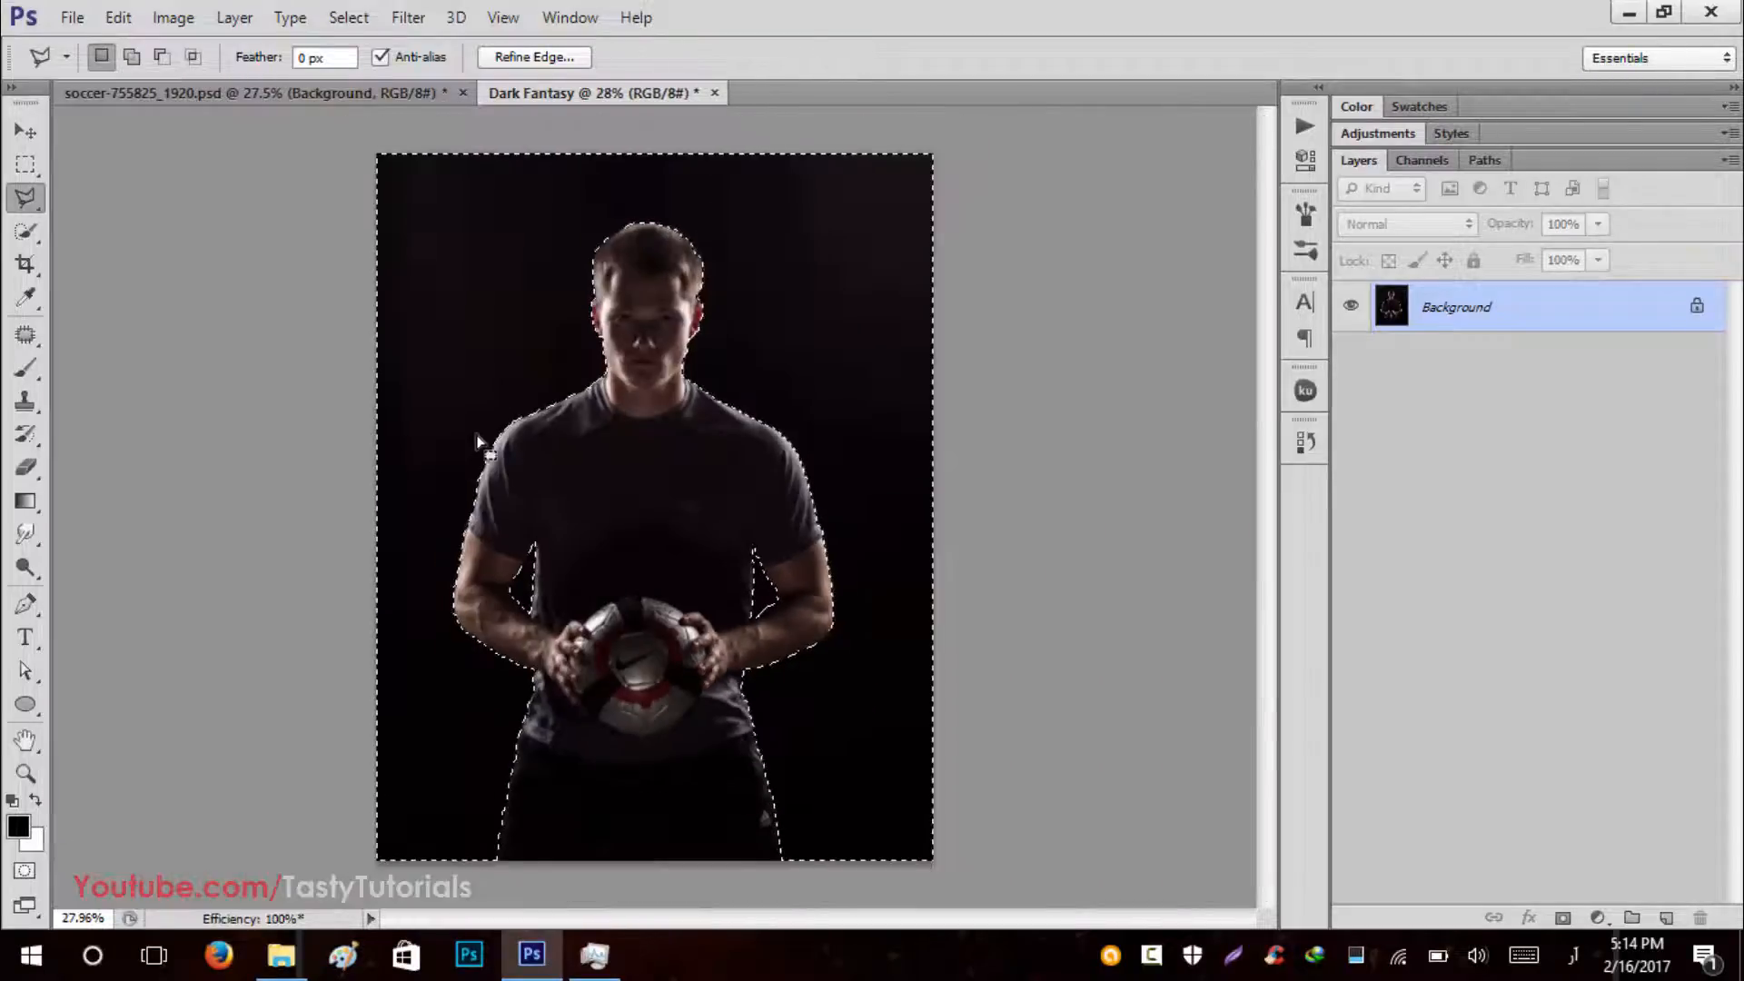
pyautogui.scroll(1, 650, 600)
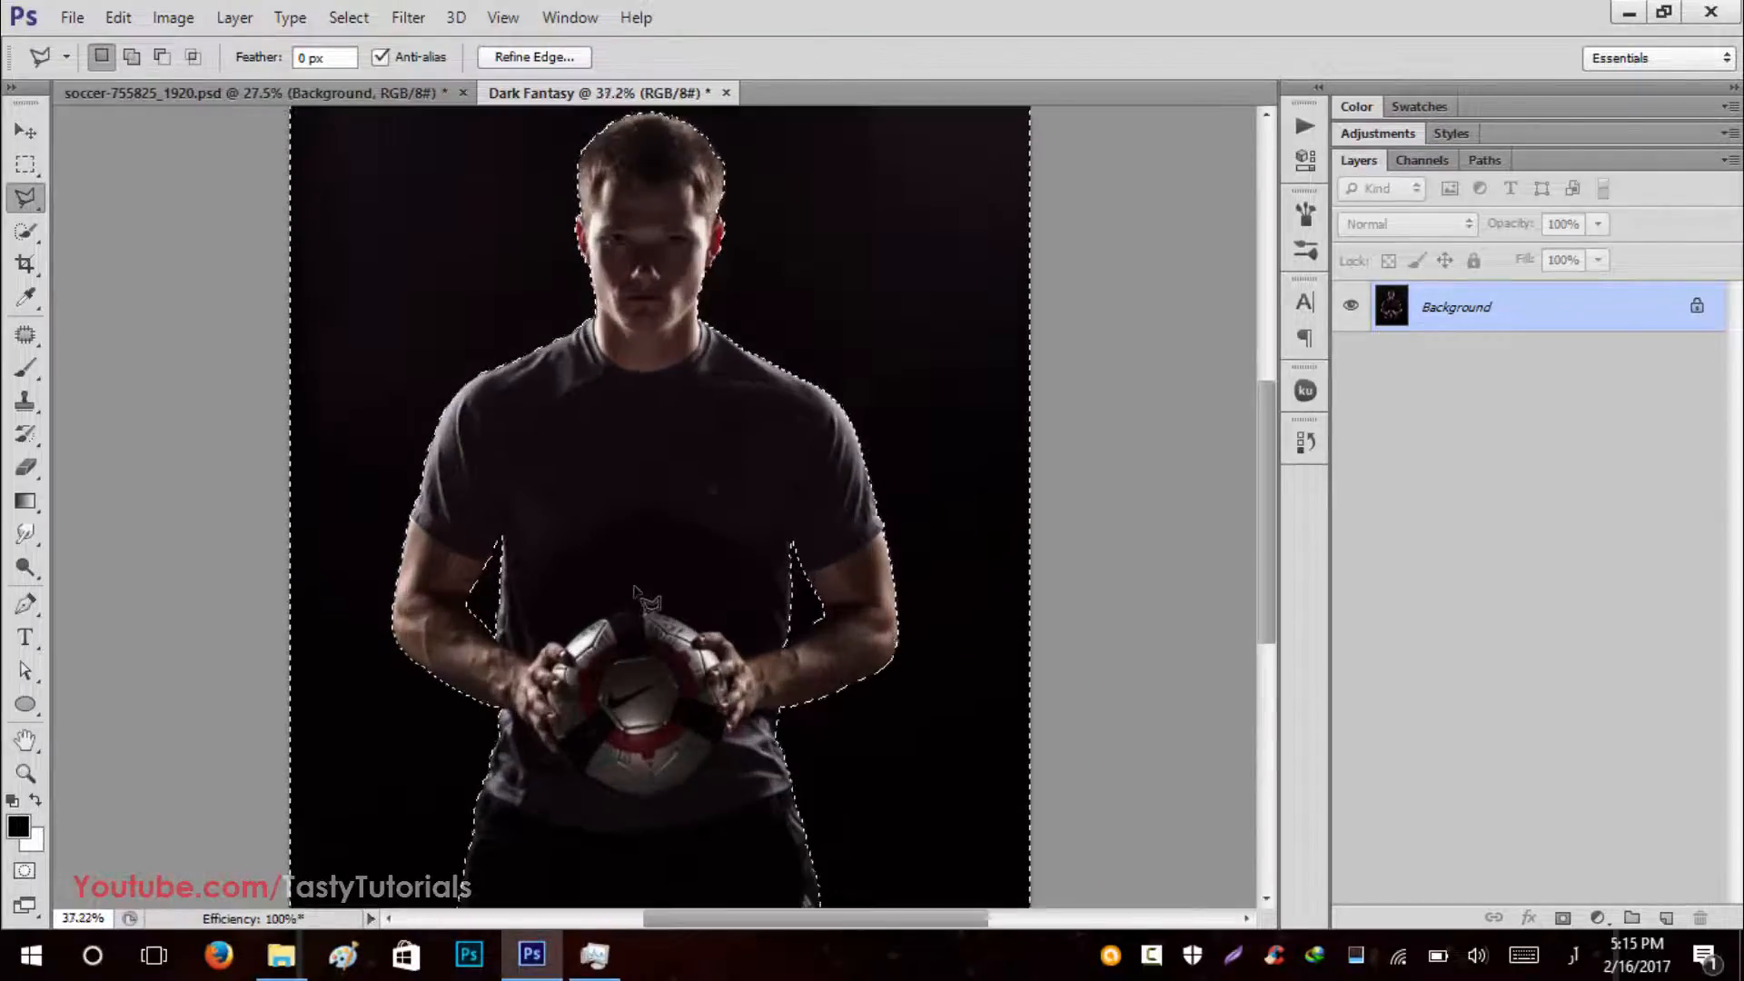
pyautogui.scroll(-1, 641, 545)
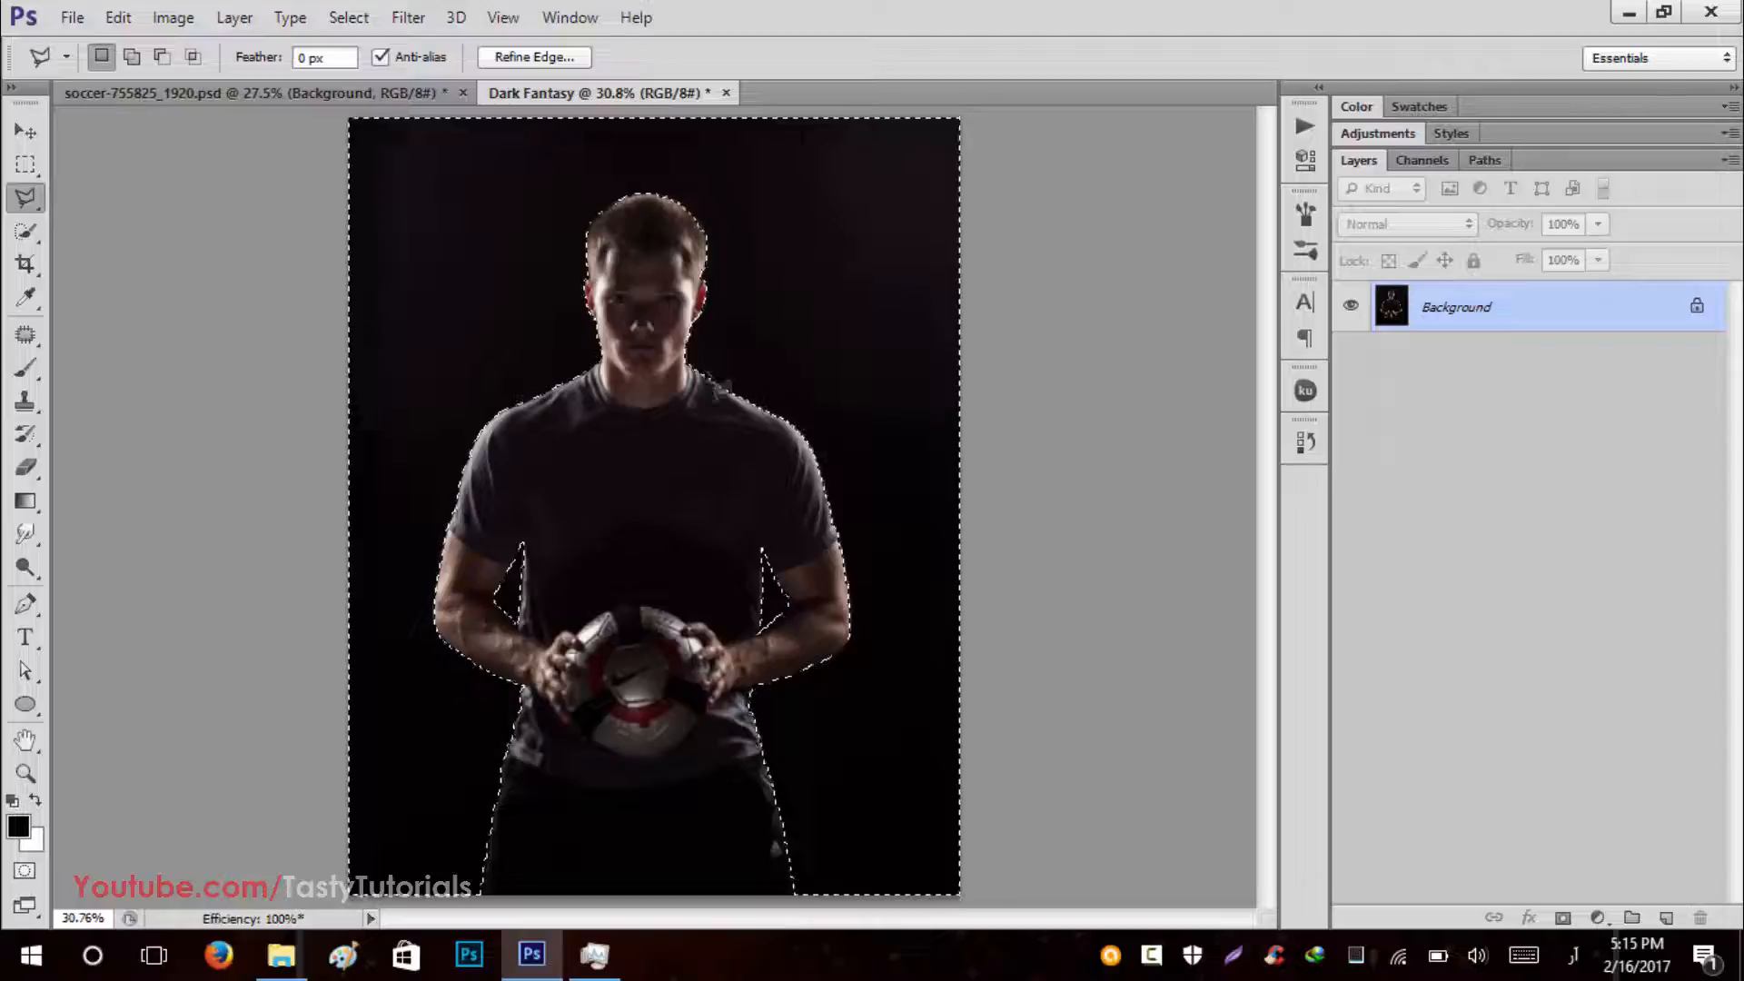
pyautogui.scroll(5, 718, 239)
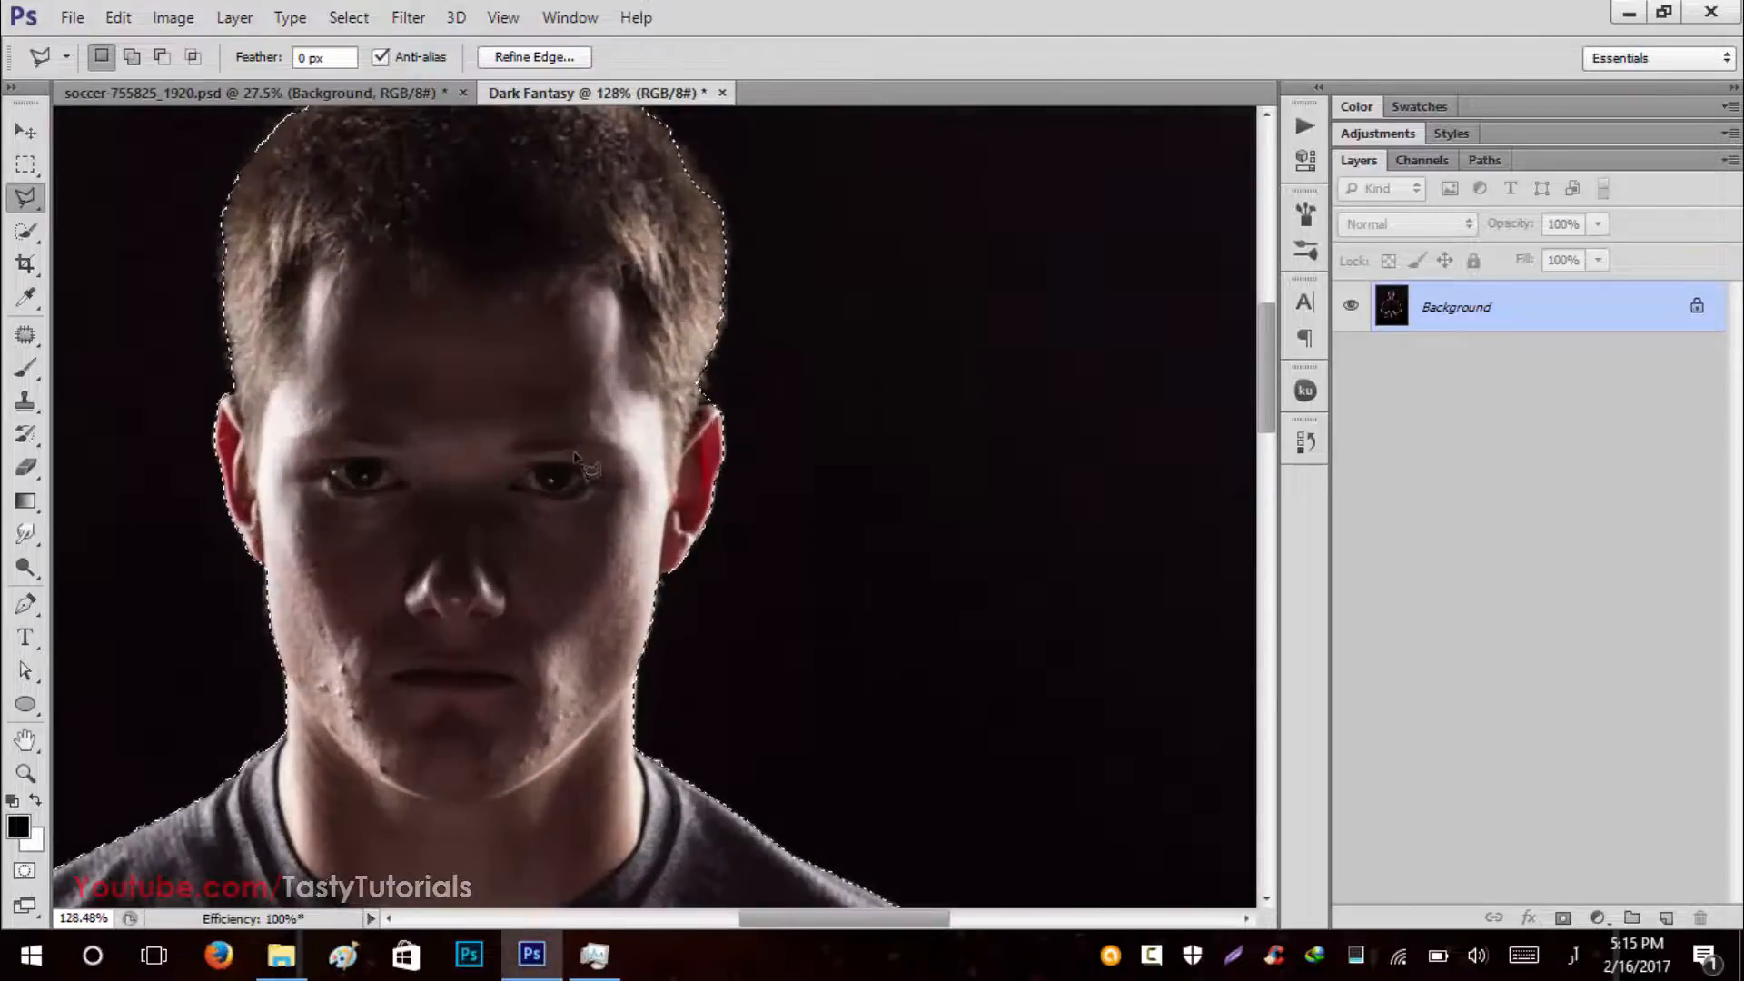
pyautogui.scroll(-3, 575, 455)
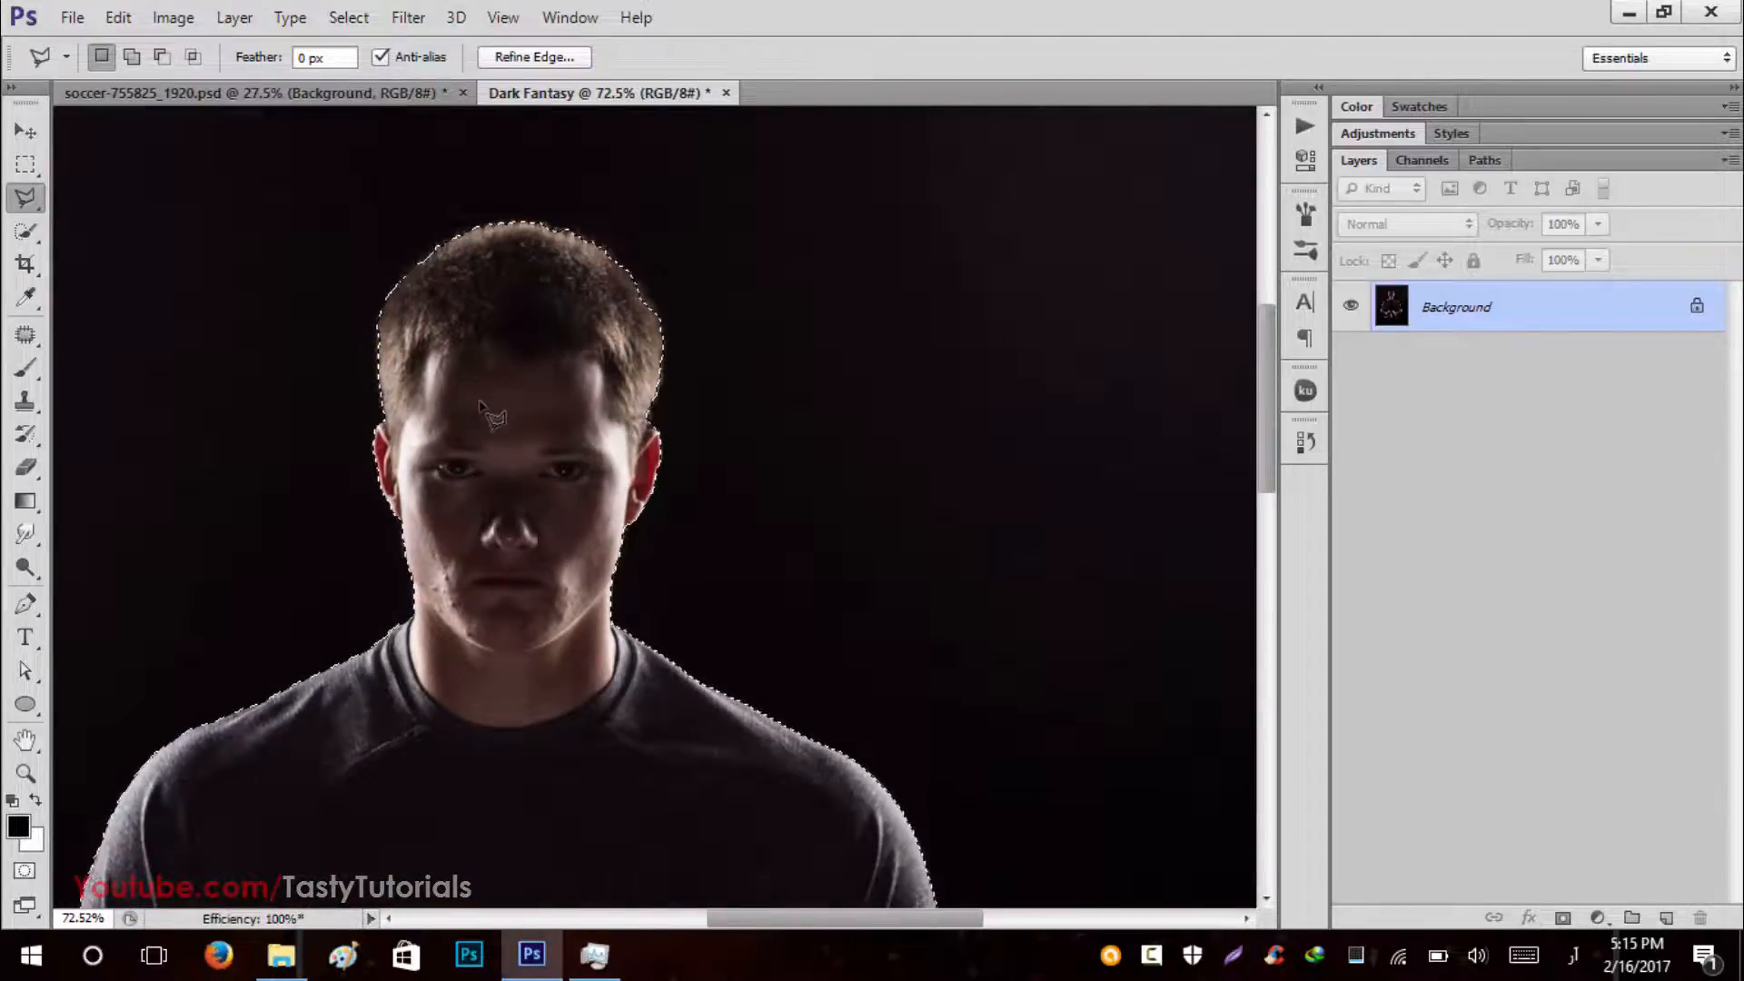
pyautogui.scroll(-2, 481, 404)
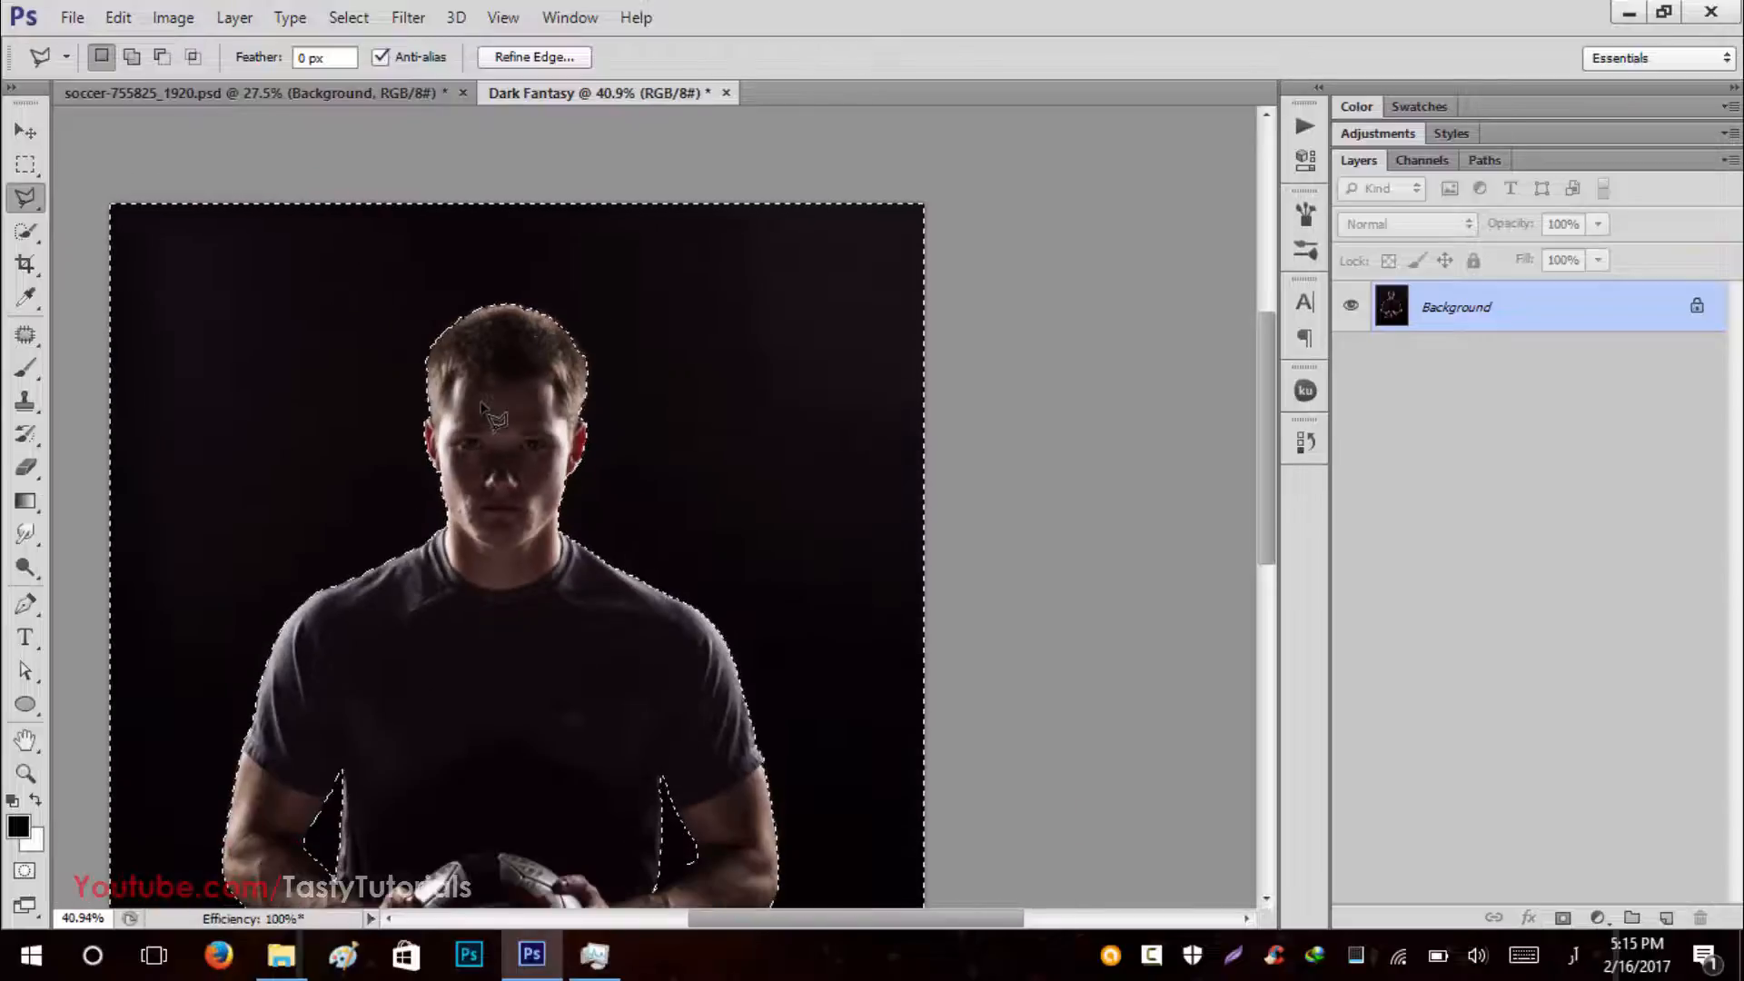
pyautogui.scroll(-2, 481, 403)
pyautogui.scroll(1, 567, 385)
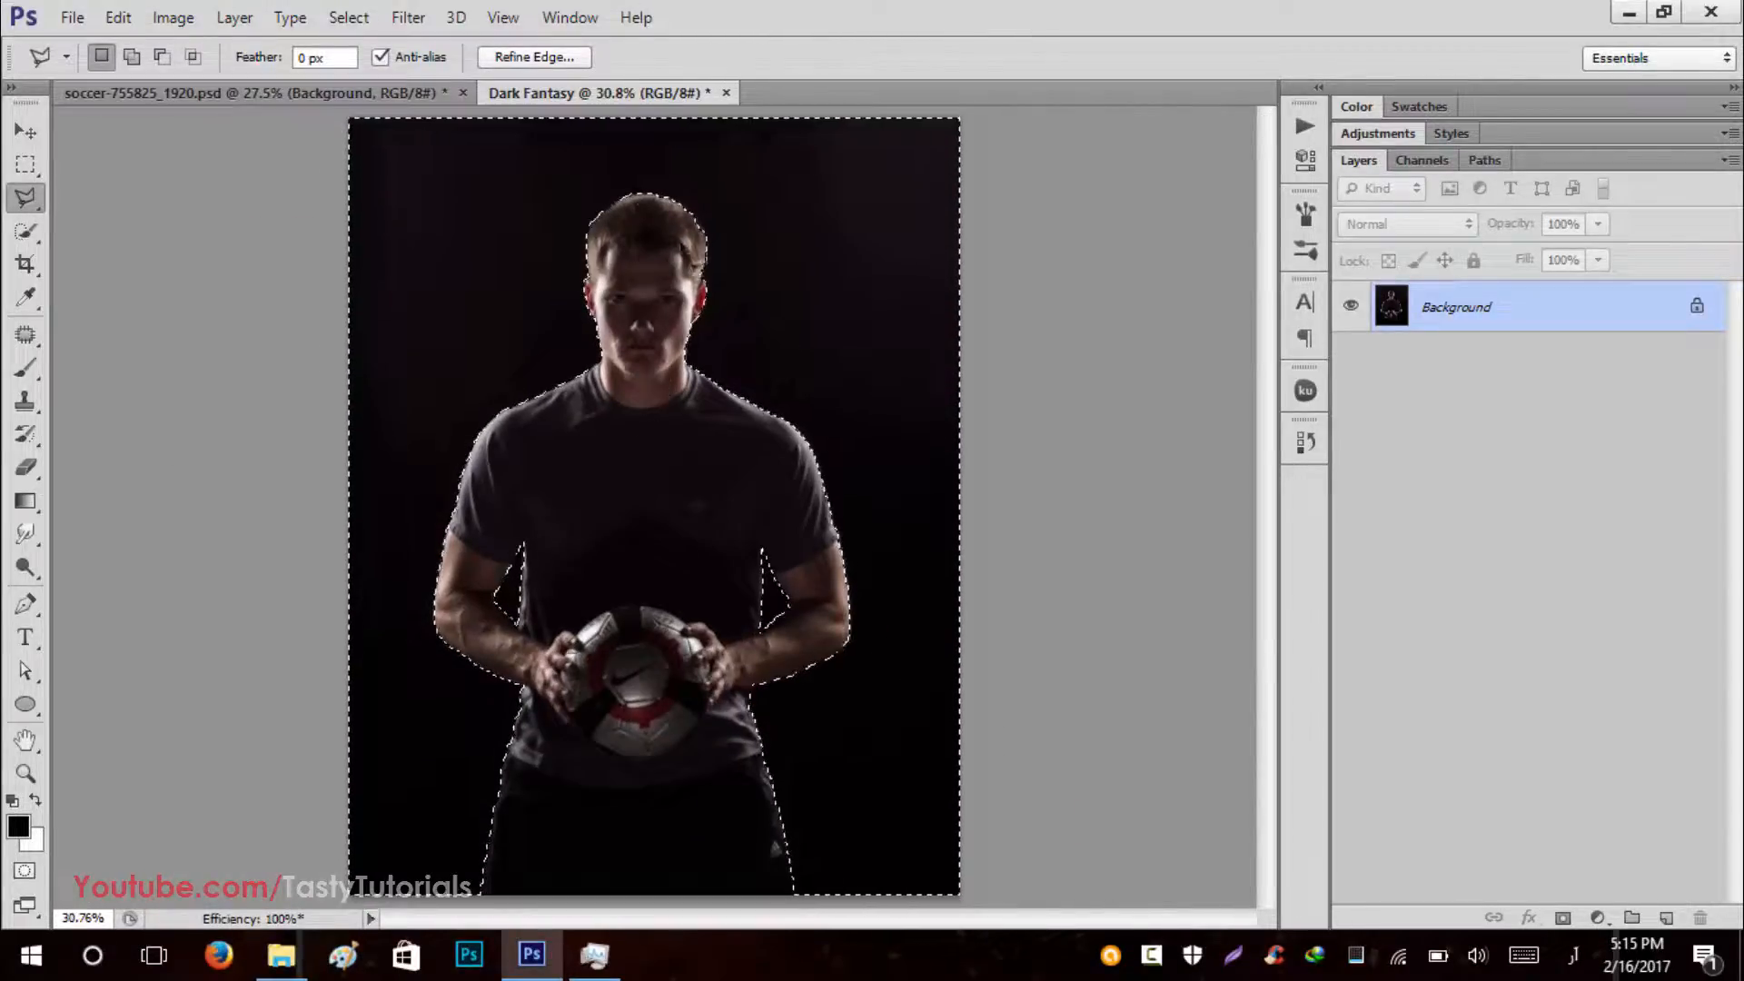
# Invert the selection so that it covers the soccer player instead of the dark backdrop.
pyautogui.click(349, 17)
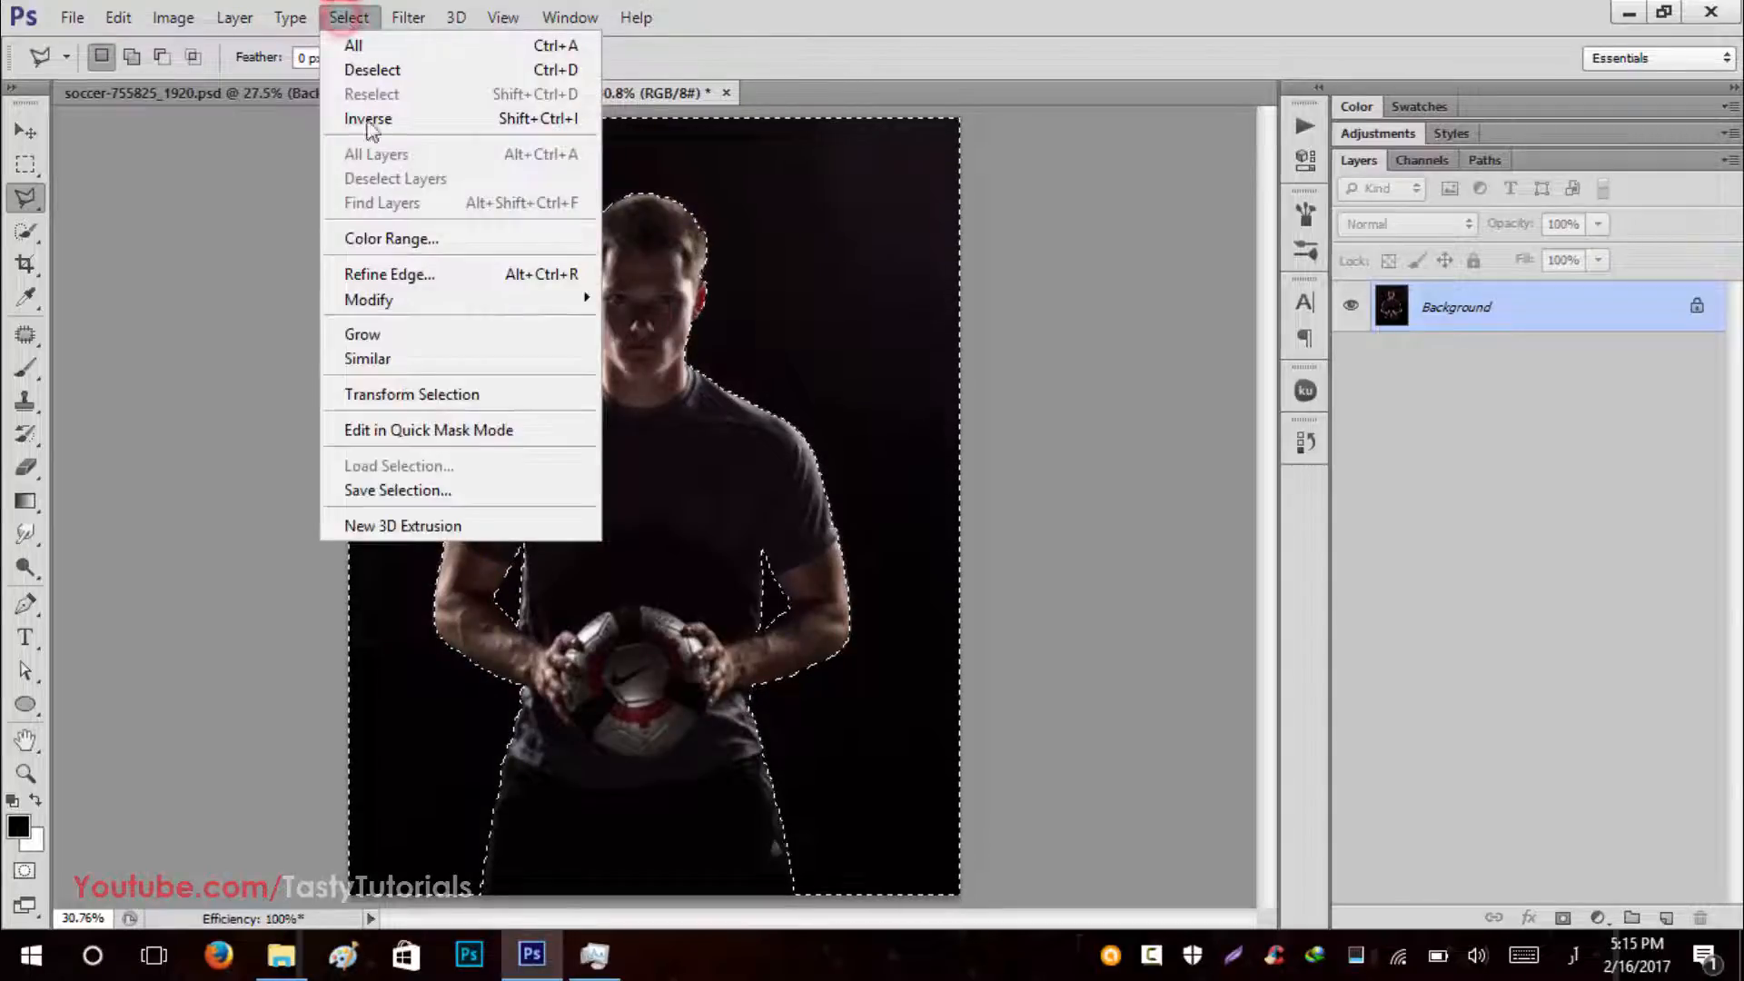
pyautogui.click(368, 120)
pyautogui.scroll(-1, 470, 386)
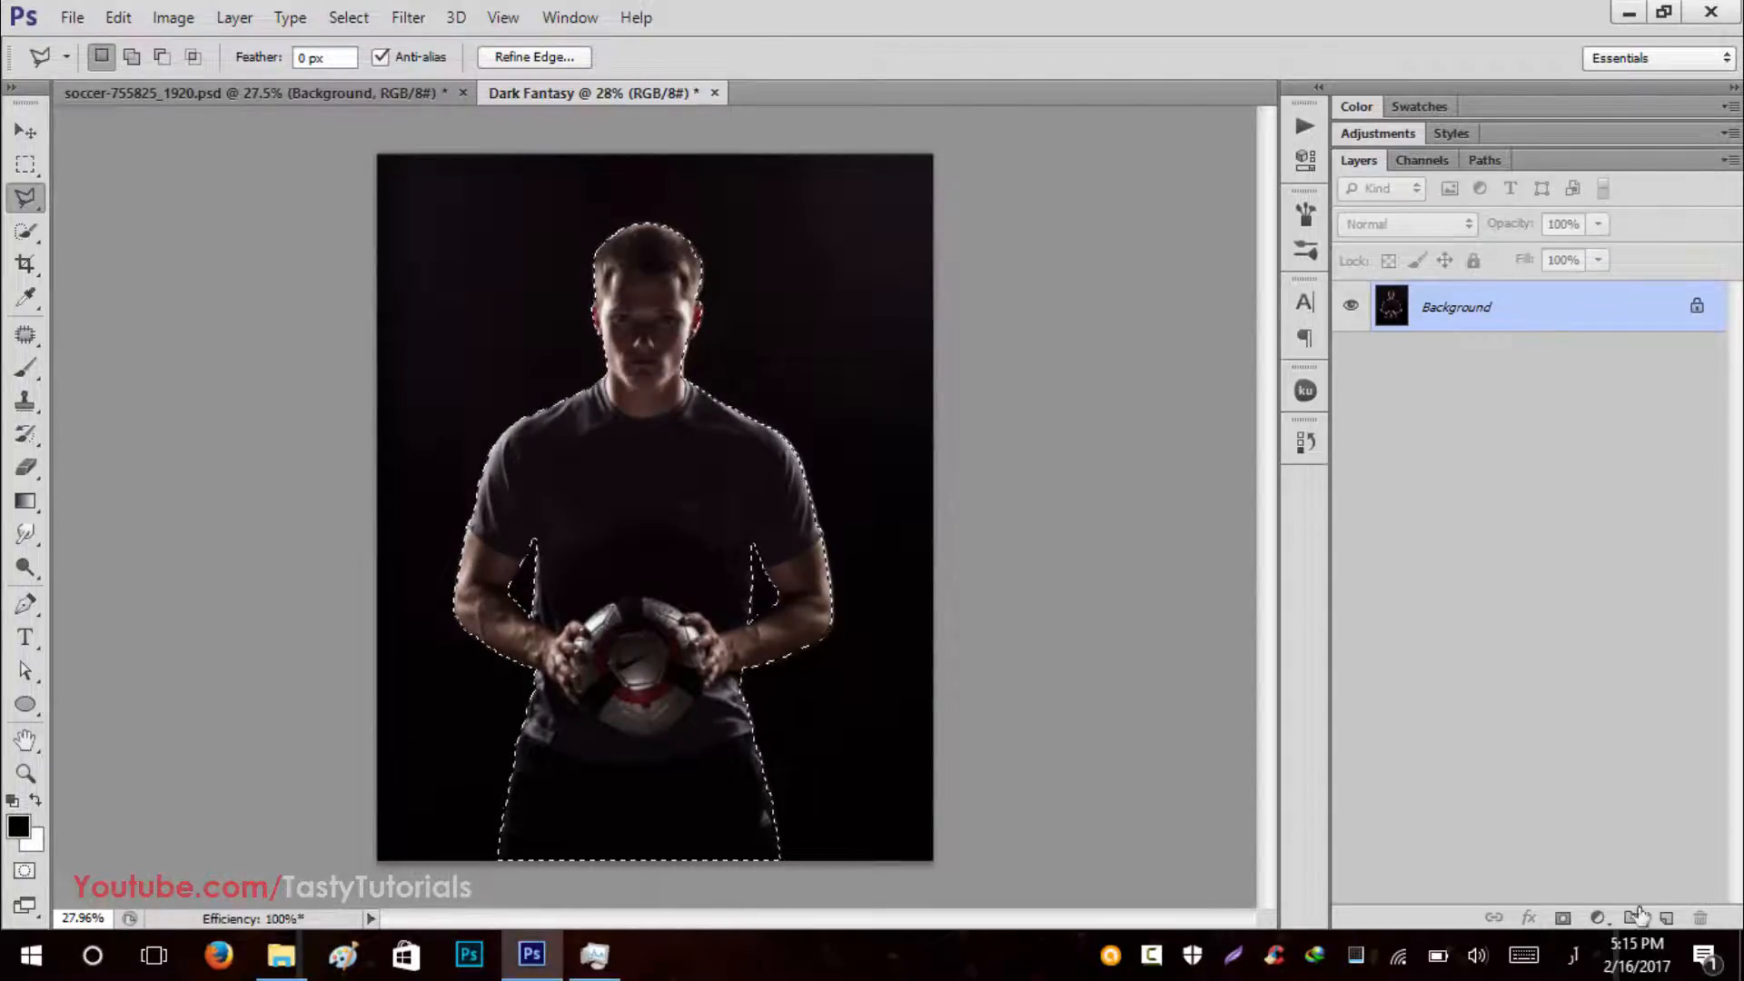
# Create a new empty layer above the Background and name it "brush".
pyautogui.click(1664, 920)
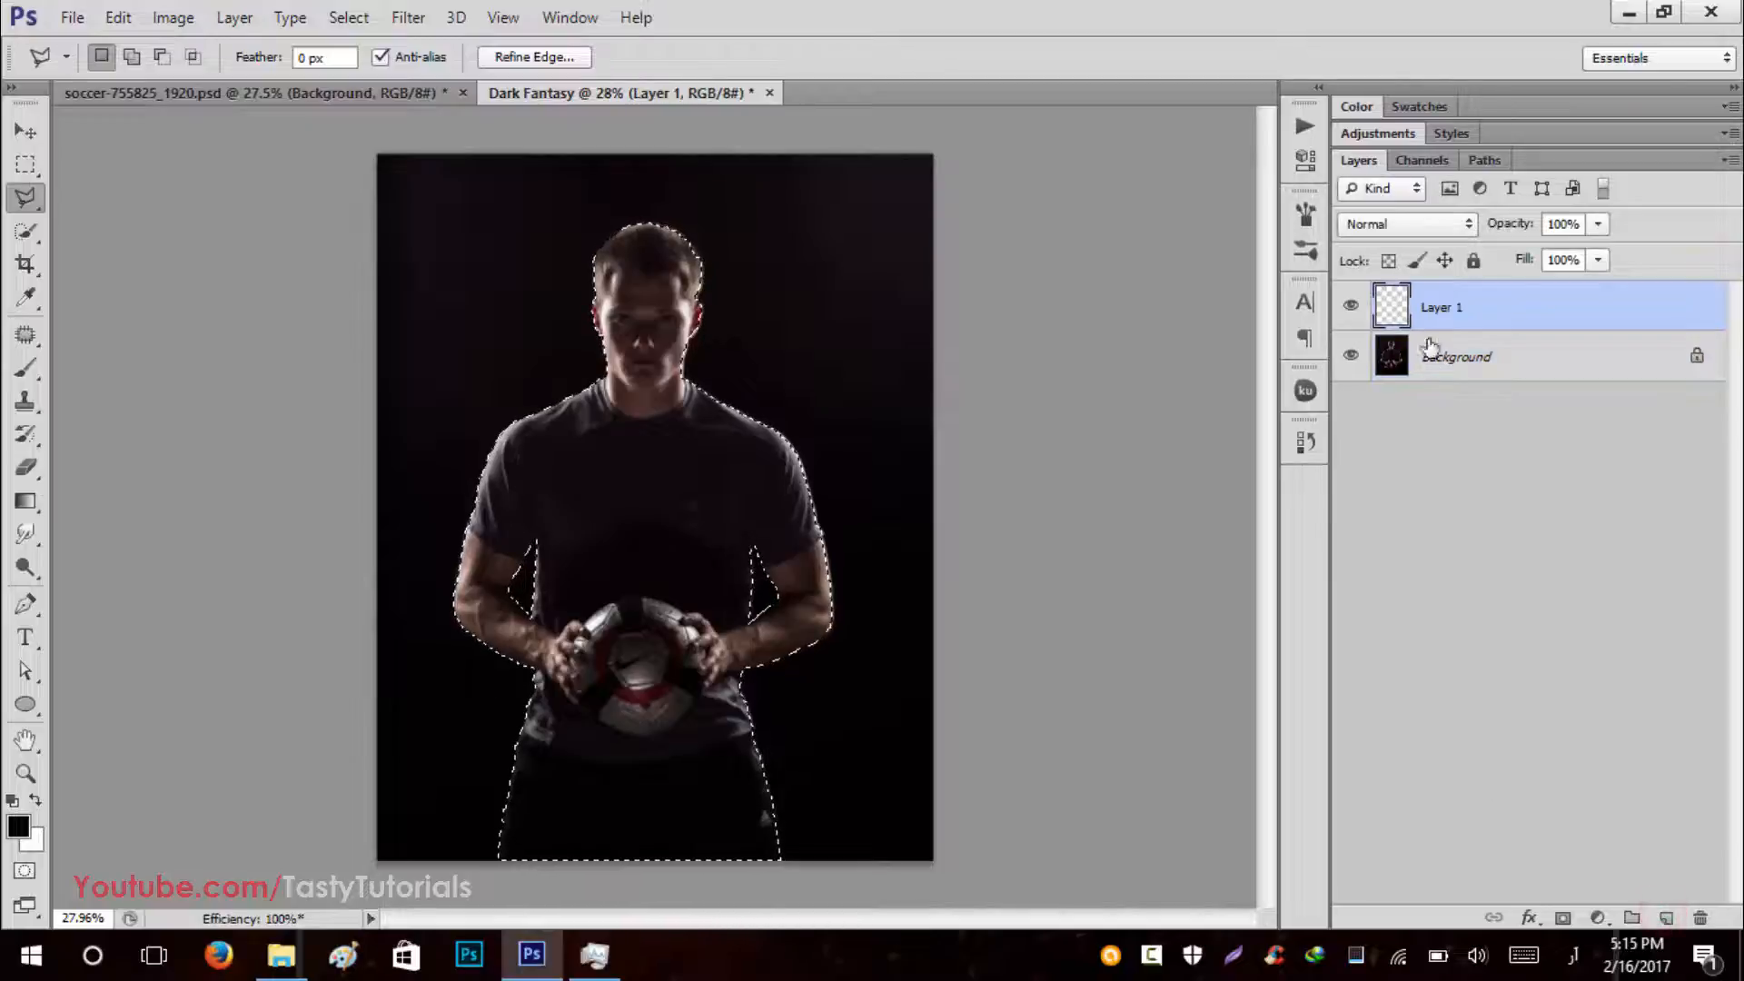
pyautogui.doubleClick(1442, 307)
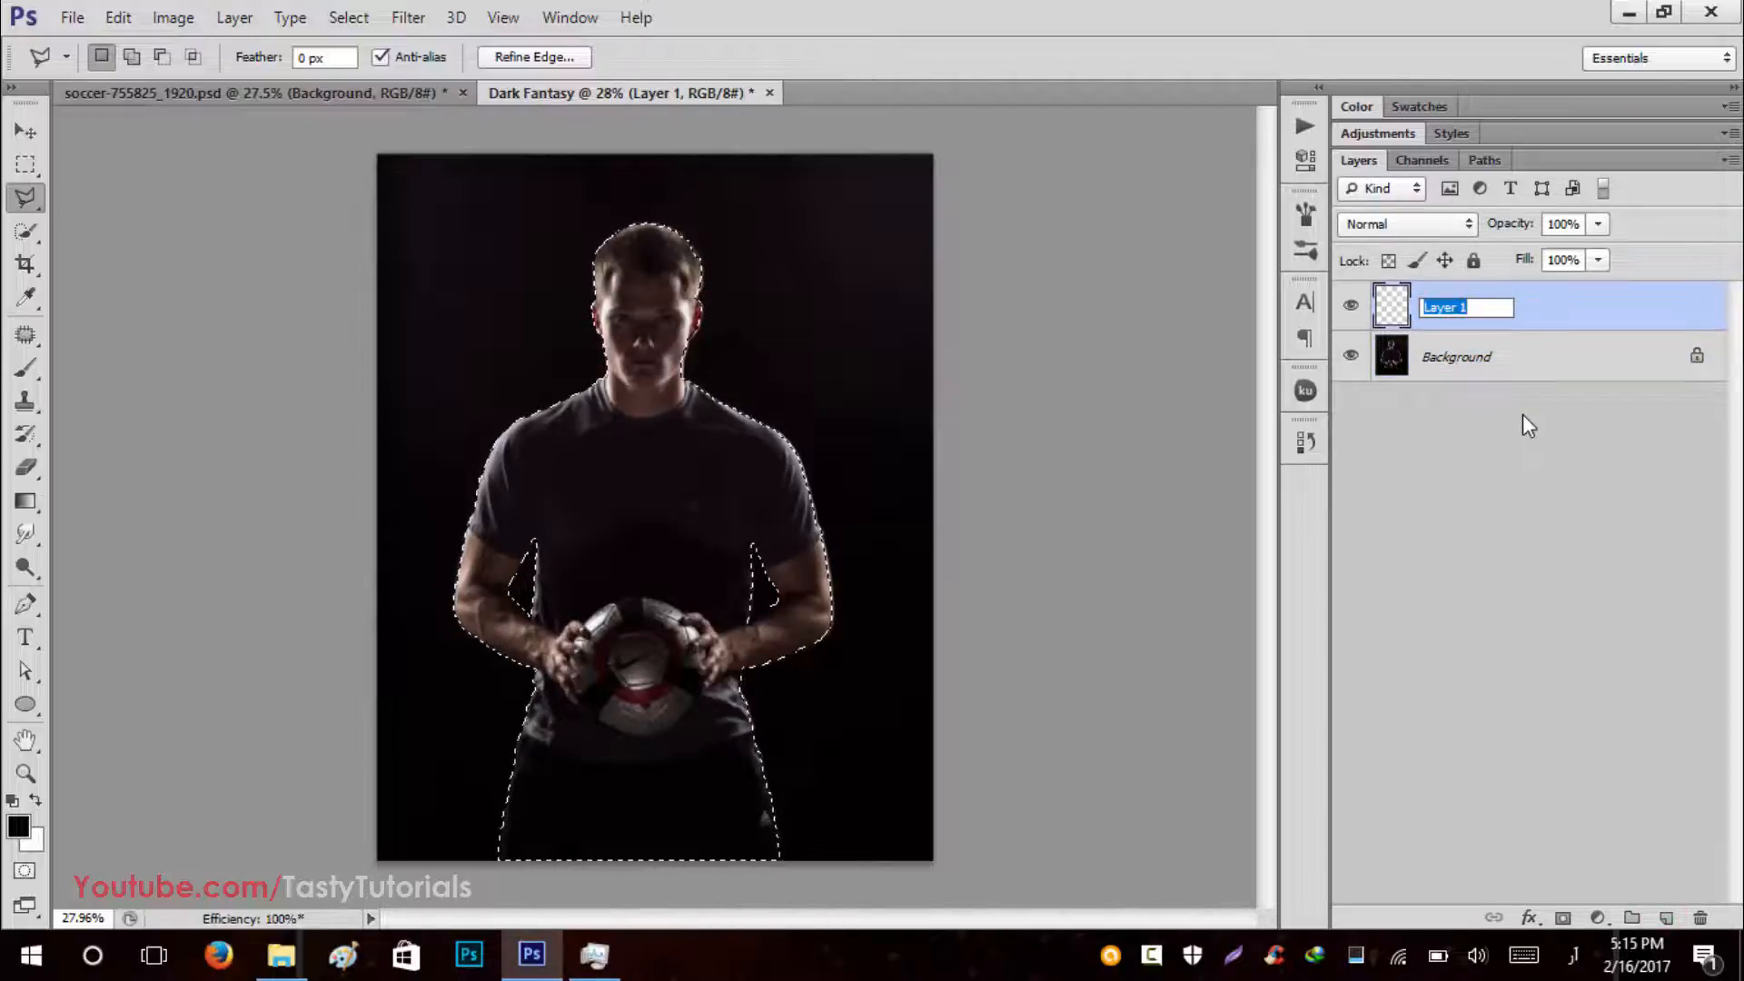
pyautogui.write('برئسھ')
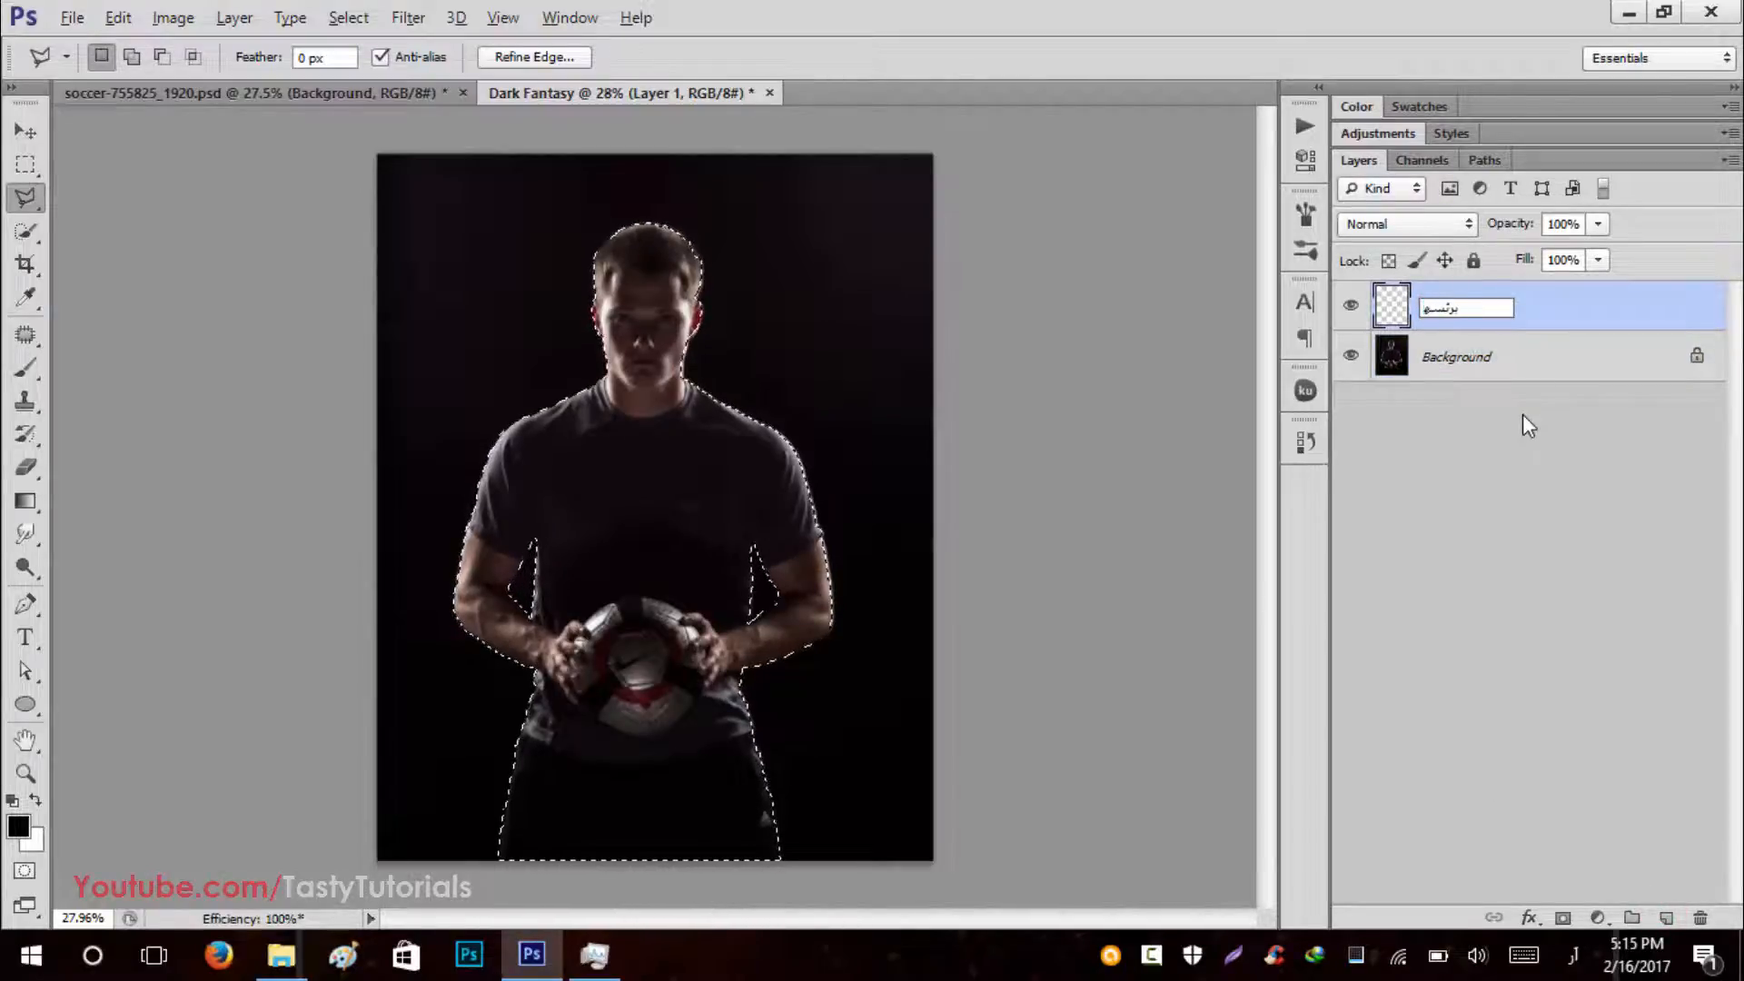
pyautogui.hotkey('alt', 'shift')
pyautogui.press('BackSpace')
pyautogui.press('BackSpace')
pyautogui.press('BackSpace')
pyautogui.press('BackSpace')
pyautogui.press('BackSpace')
pyautogui.write('brush')
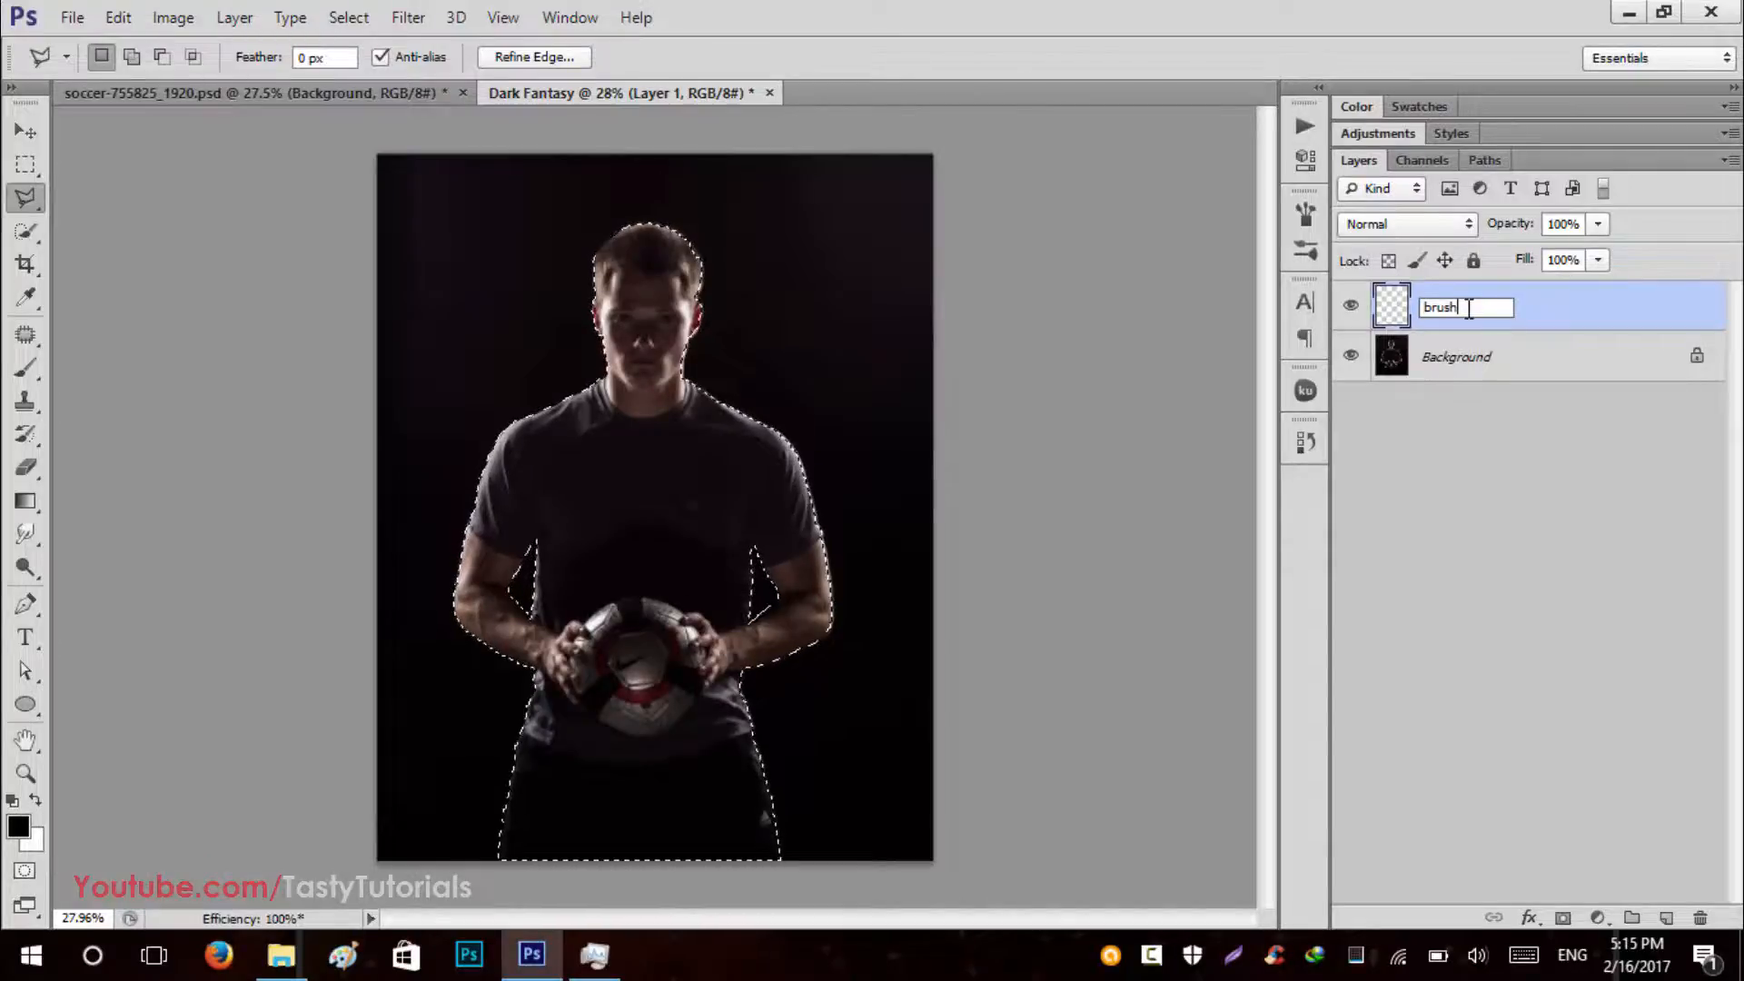
pyautogui.click(1558, 310)
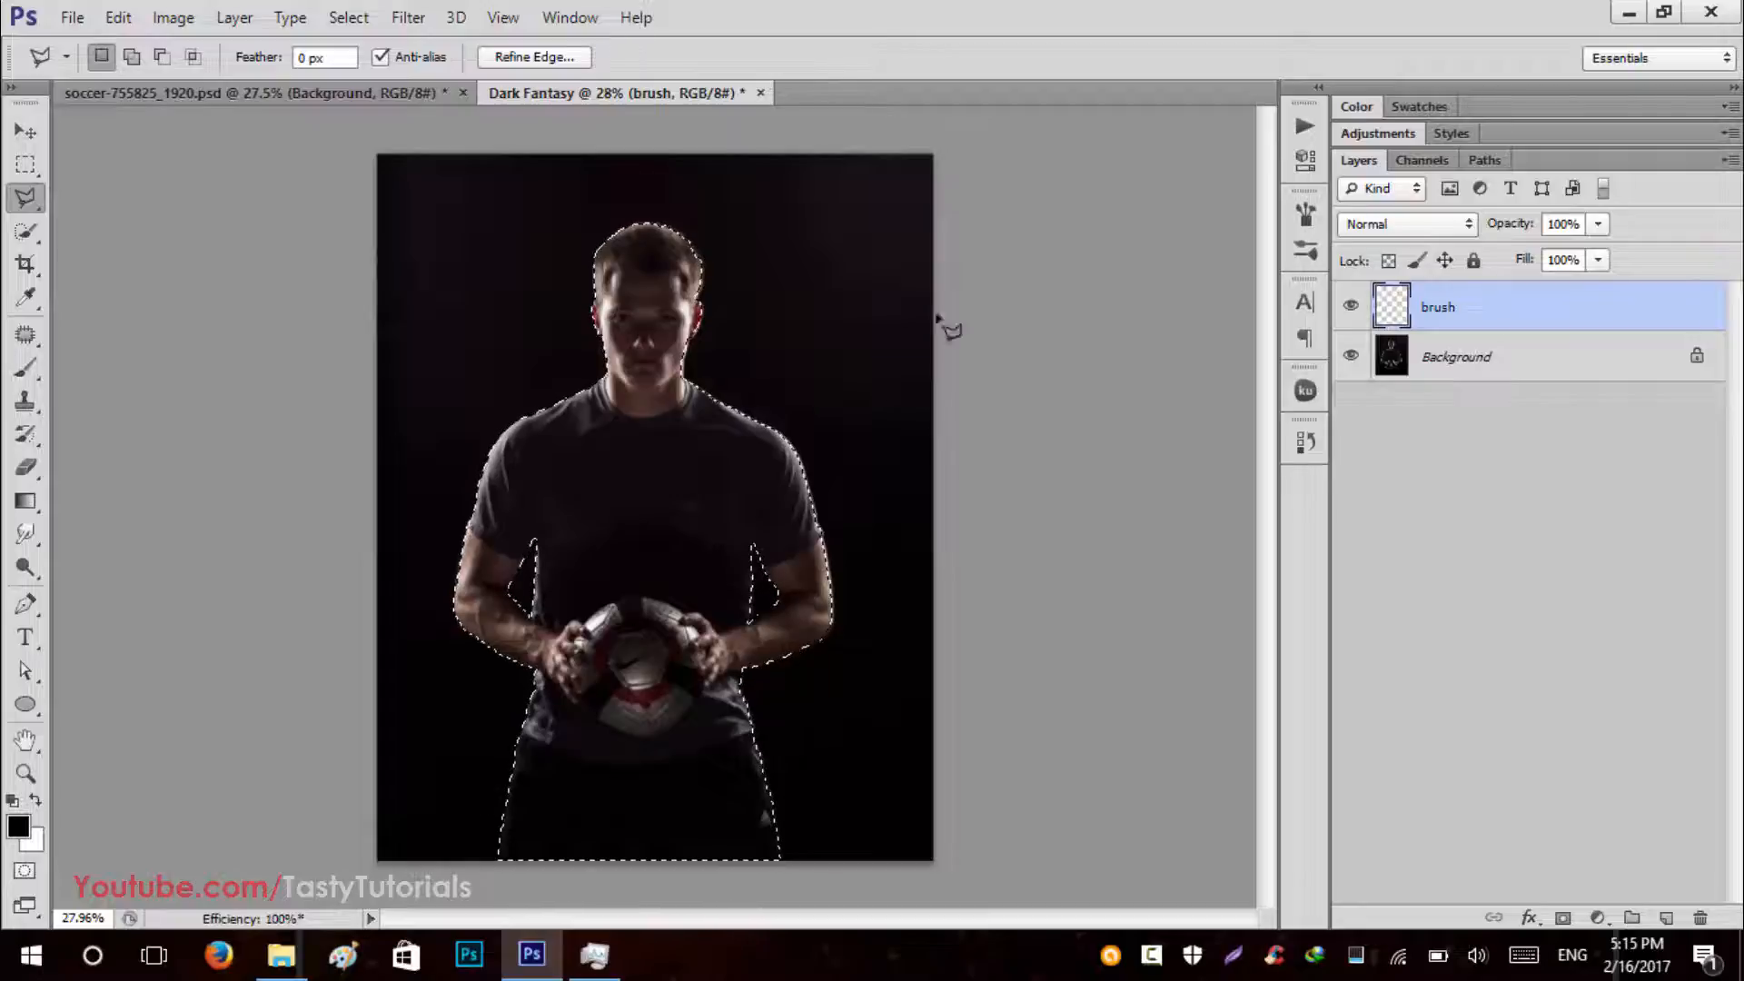
# Fill the player selection on the brush layer with pure green (R 0, G 255, B 0) and deselect it.
pyautogui.click(1357, 107)
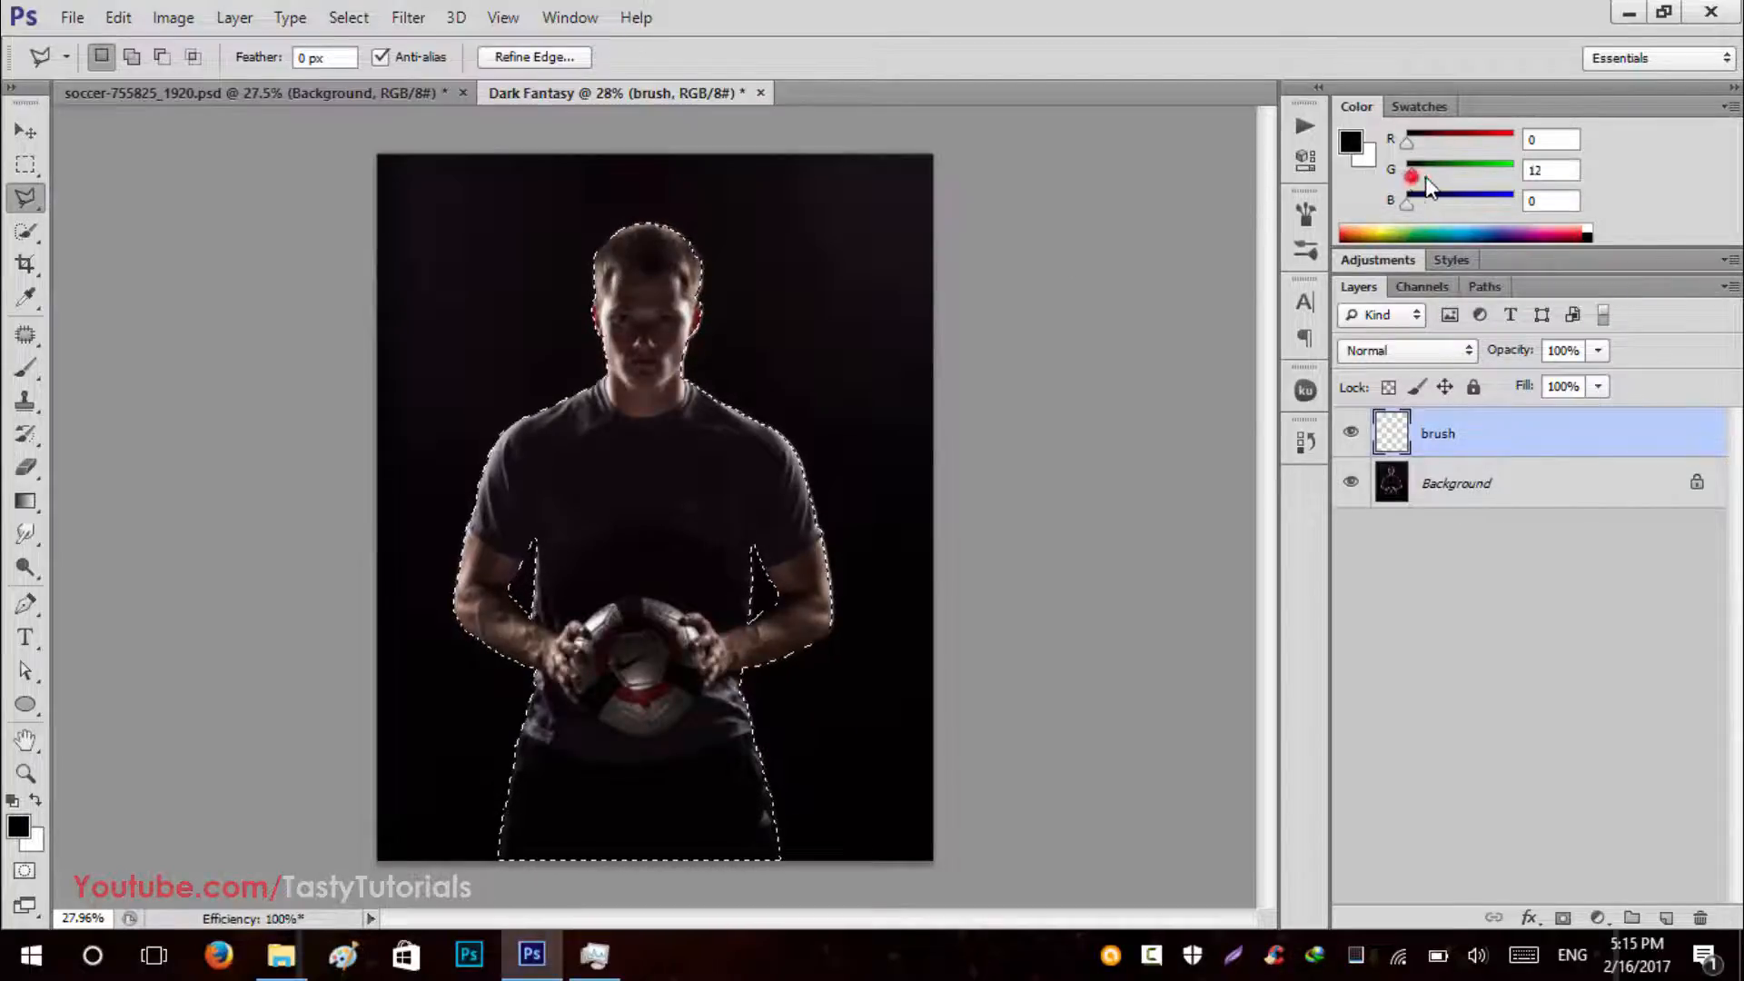
pyautogui.moveTo(1407, 170); pyautogui.dragTo(1514, 170)
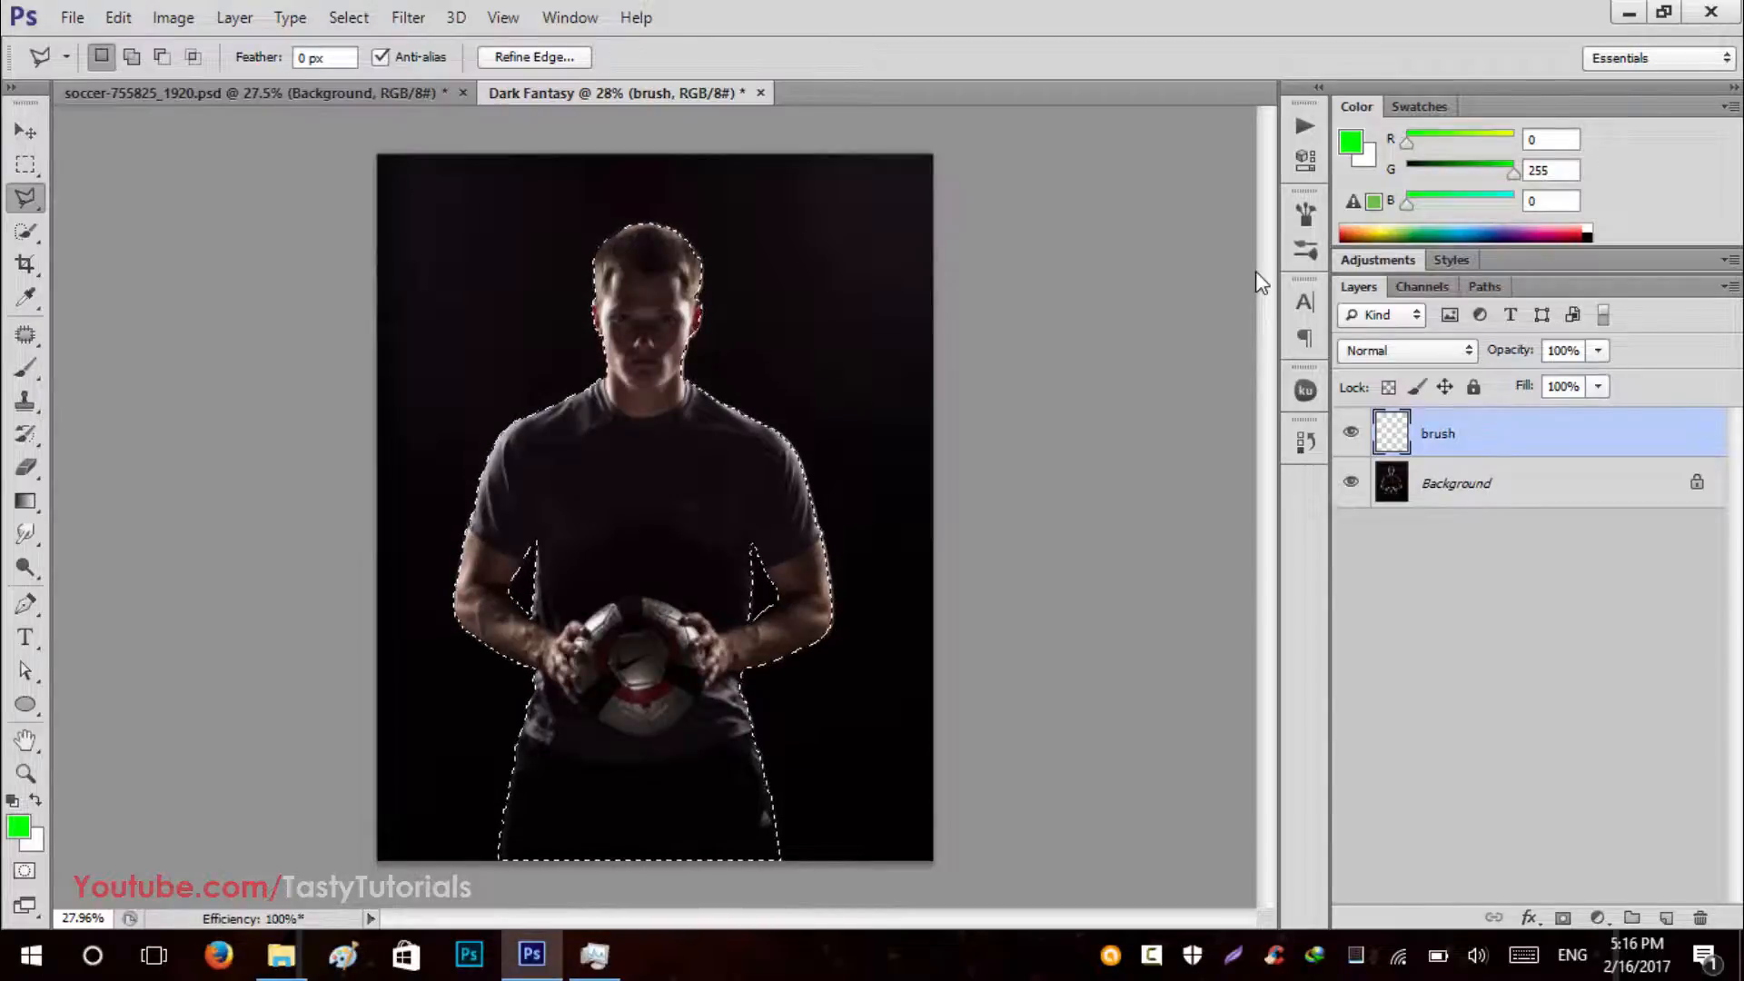
pyautogui.hotkey('alt', 'BackSpace')
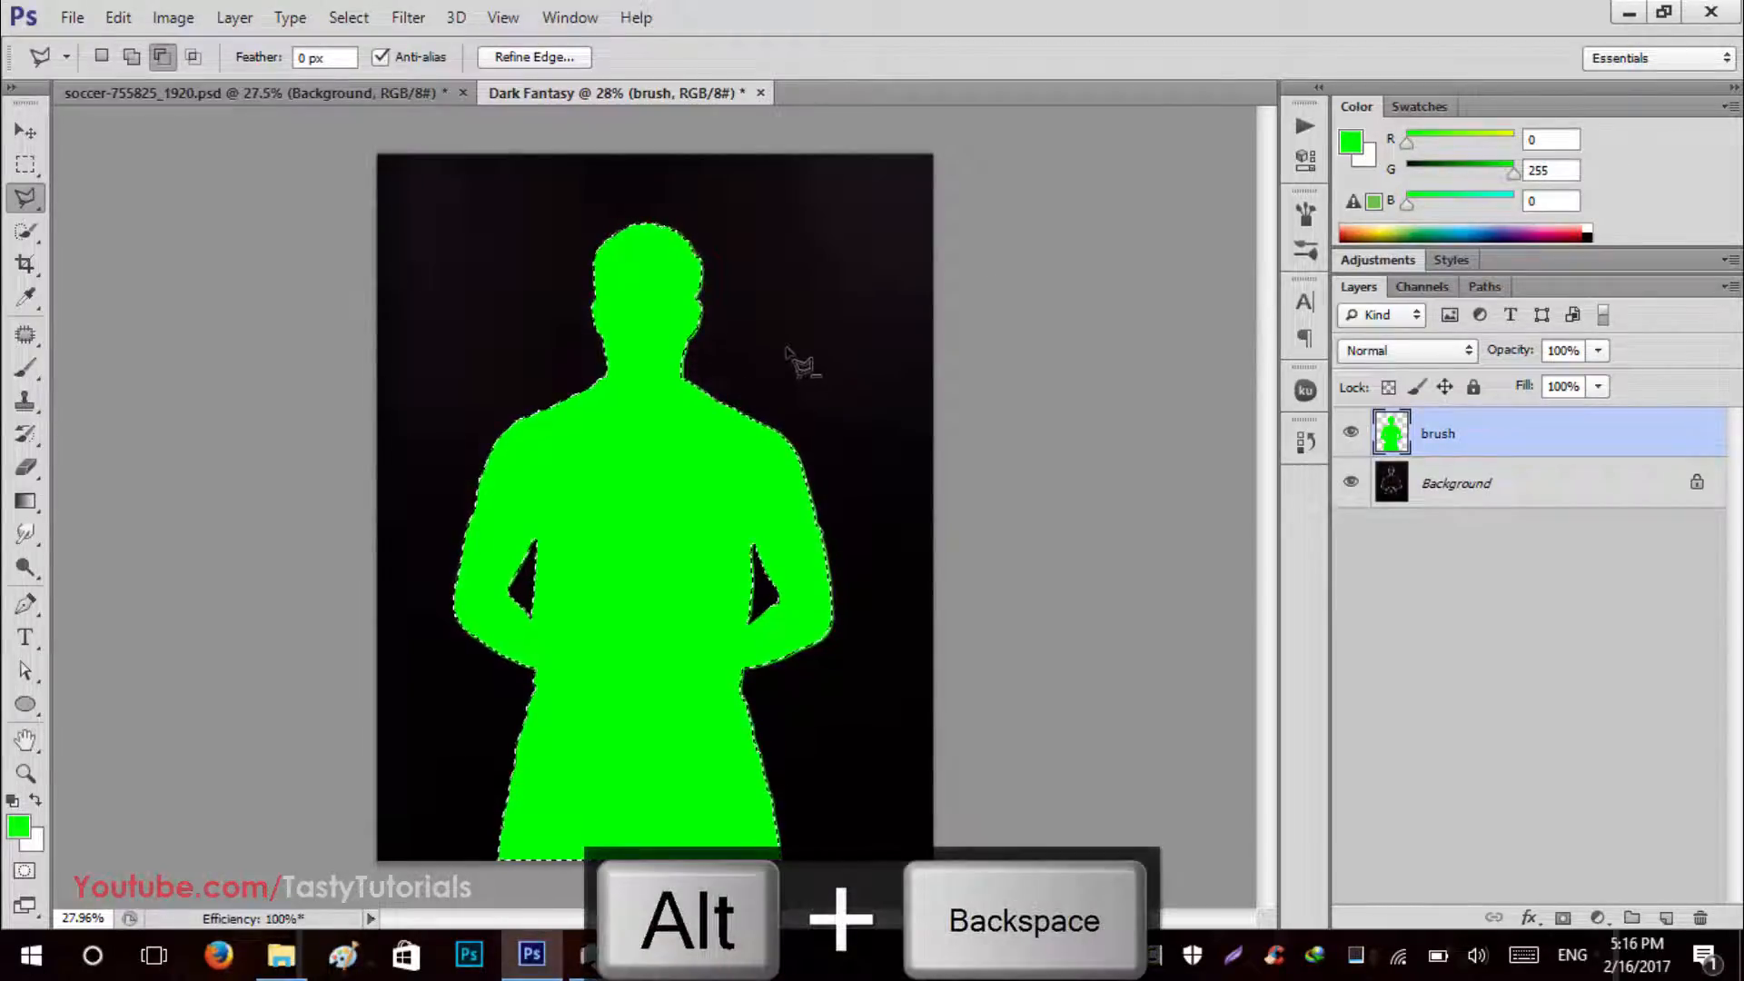
pyautogui.hotkey('ctrl', 'd')
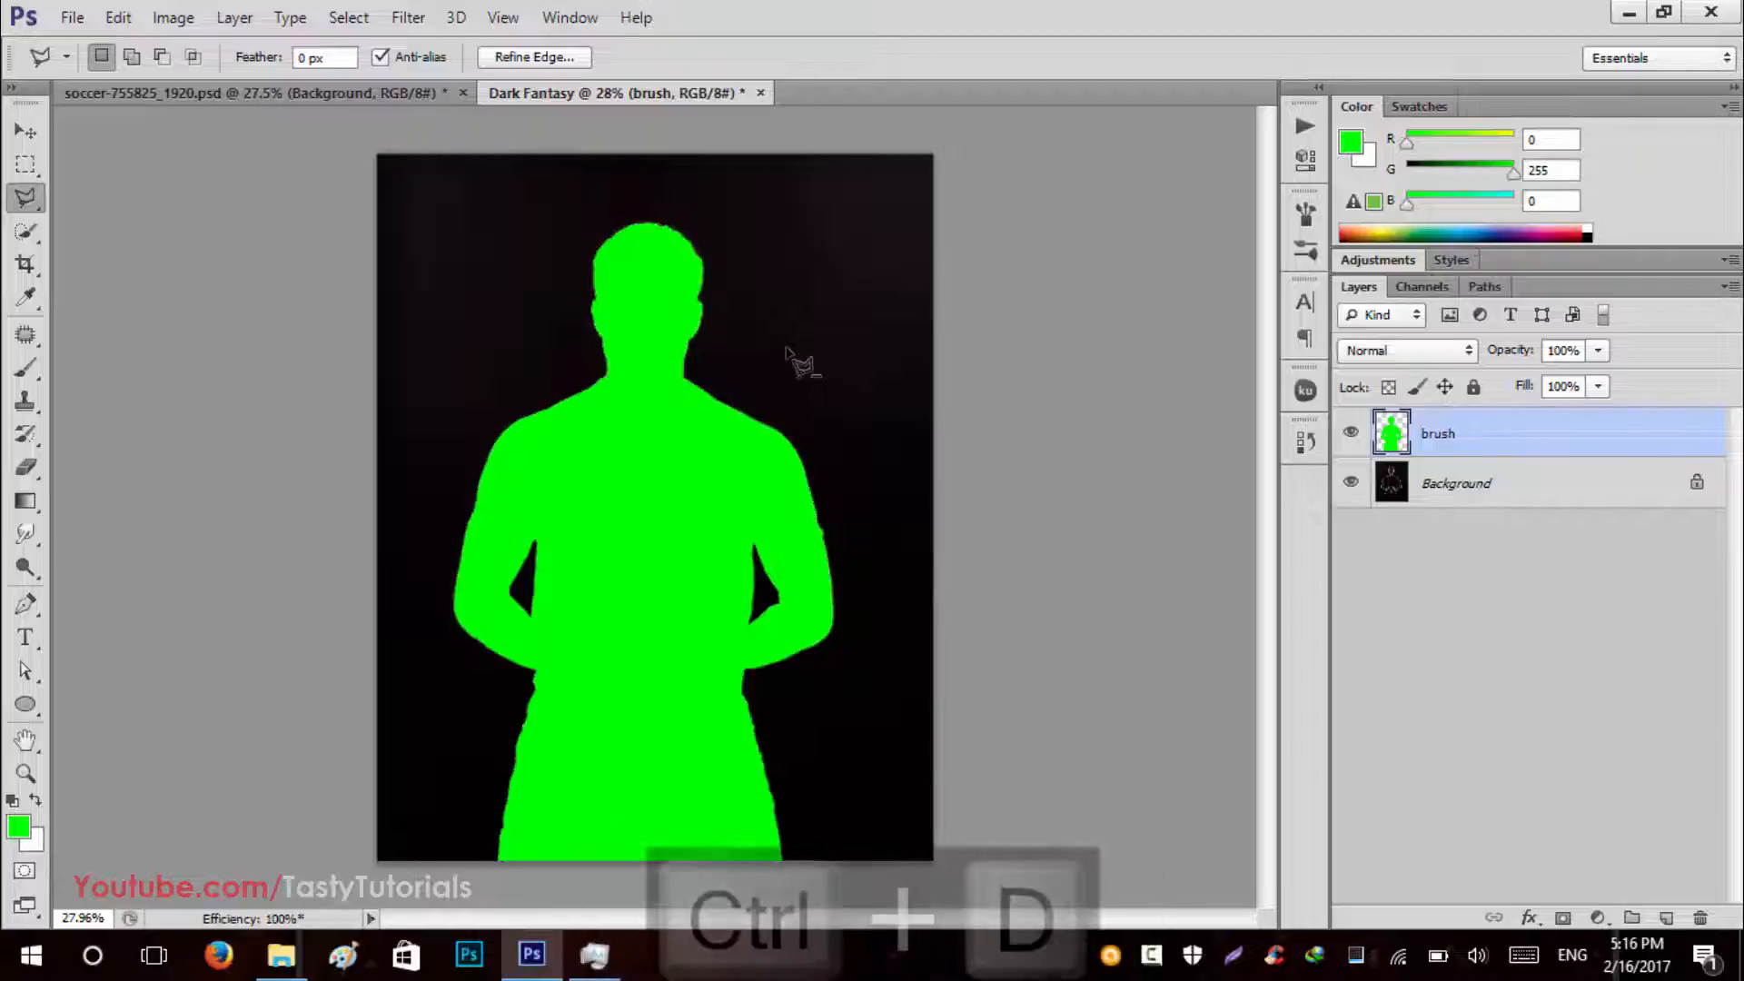
# Compare the green silhouette with the player photo by hiding and showing the brush layer.
pyautogui.scroll(1, 954, 459)
pyautogui.click(1350, 433)
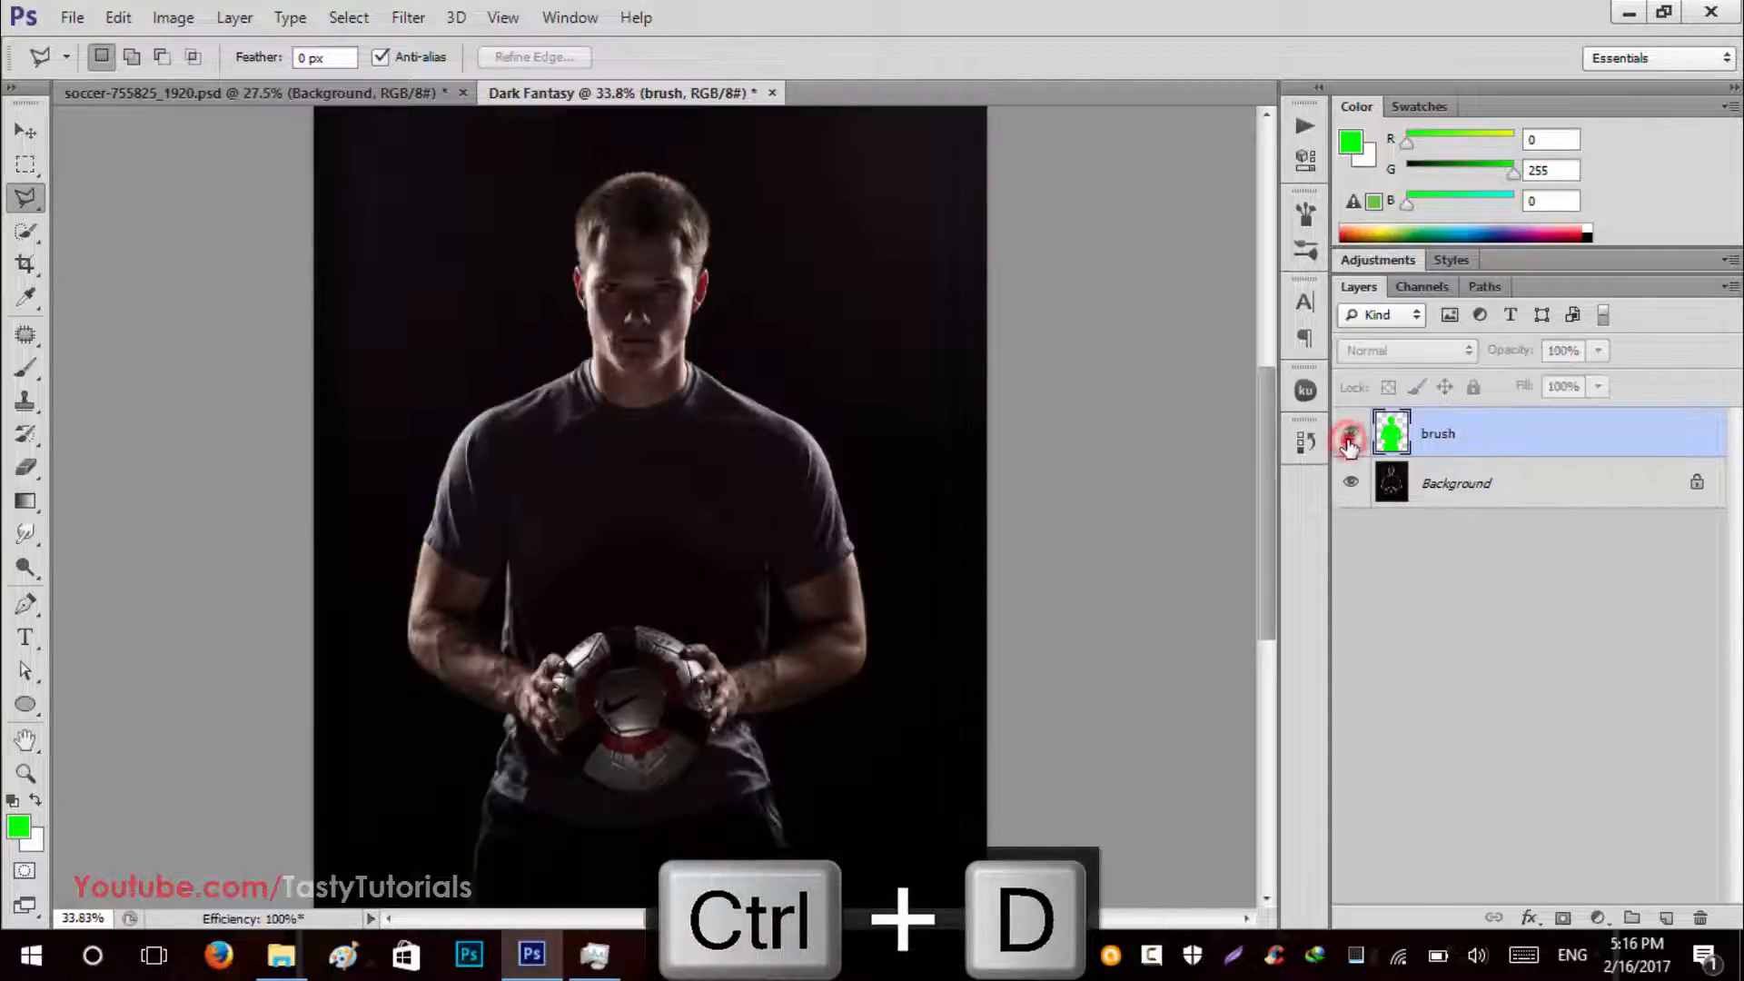
pyautogui.click(1350, 433)
pyautogui.scroll(-1, 772, 463)
pyautogui.click(26, 131)
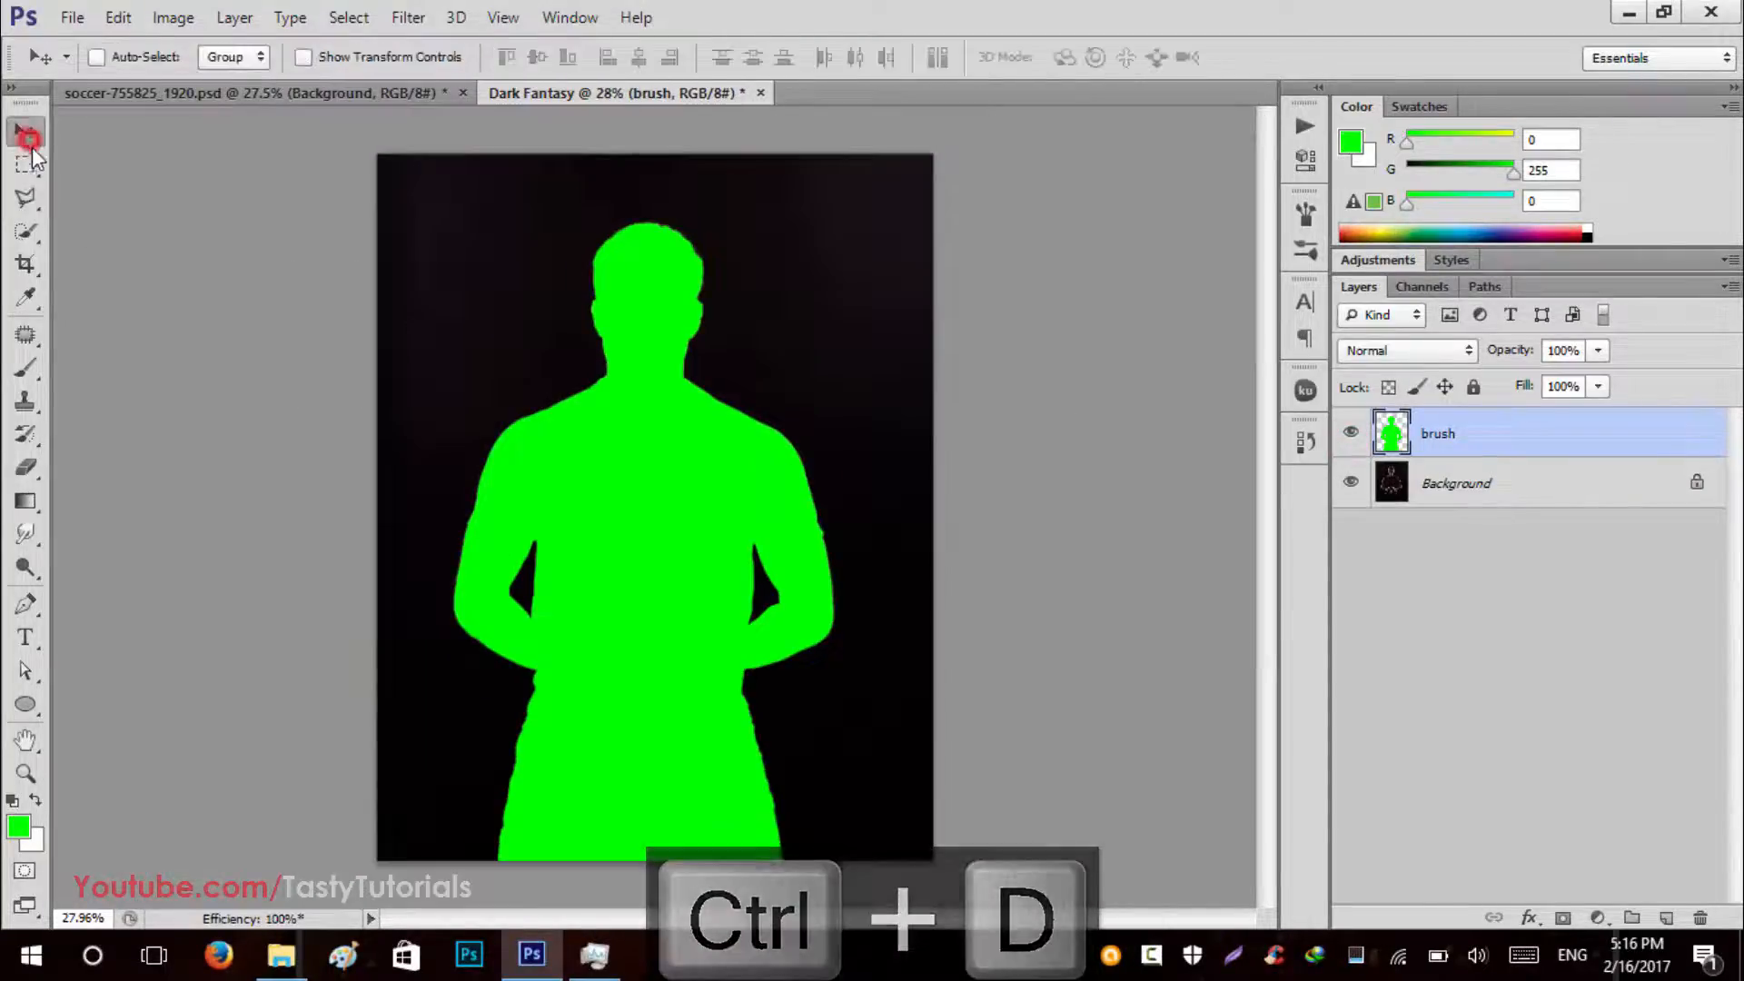
pyautogui.click(1351, 433)
pyautogui.click(1351, 433)
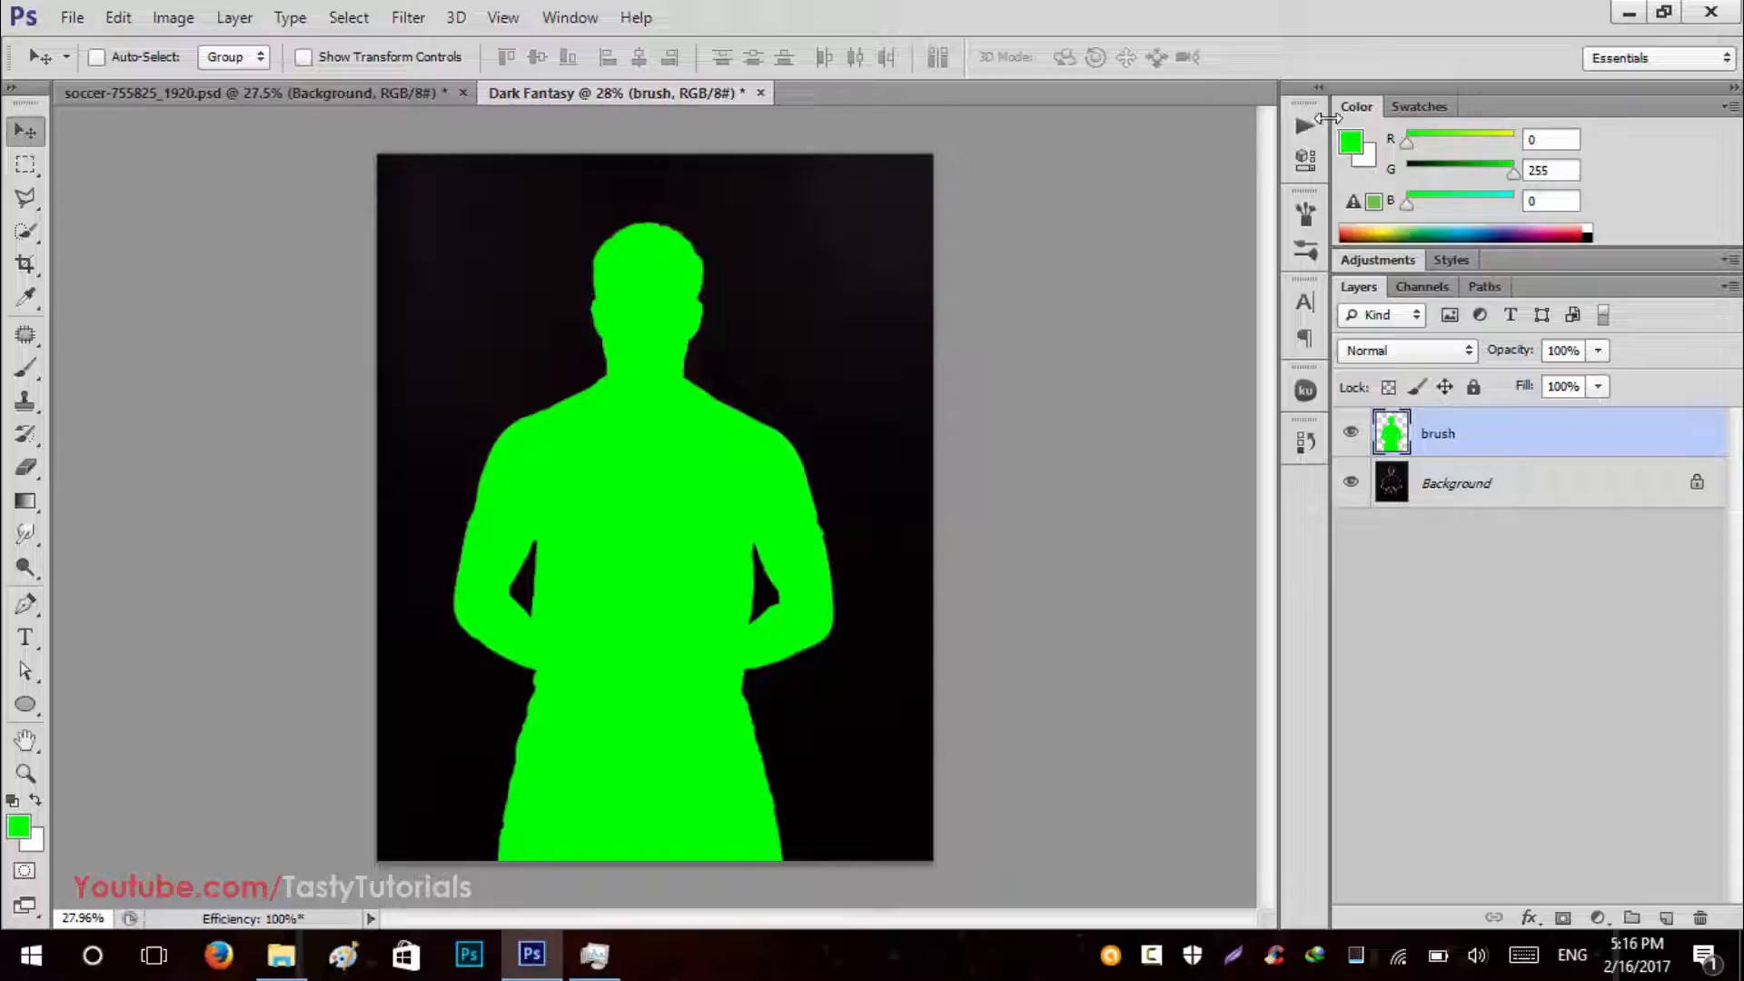
pyautogui.scroll(-1, 1317, 110)
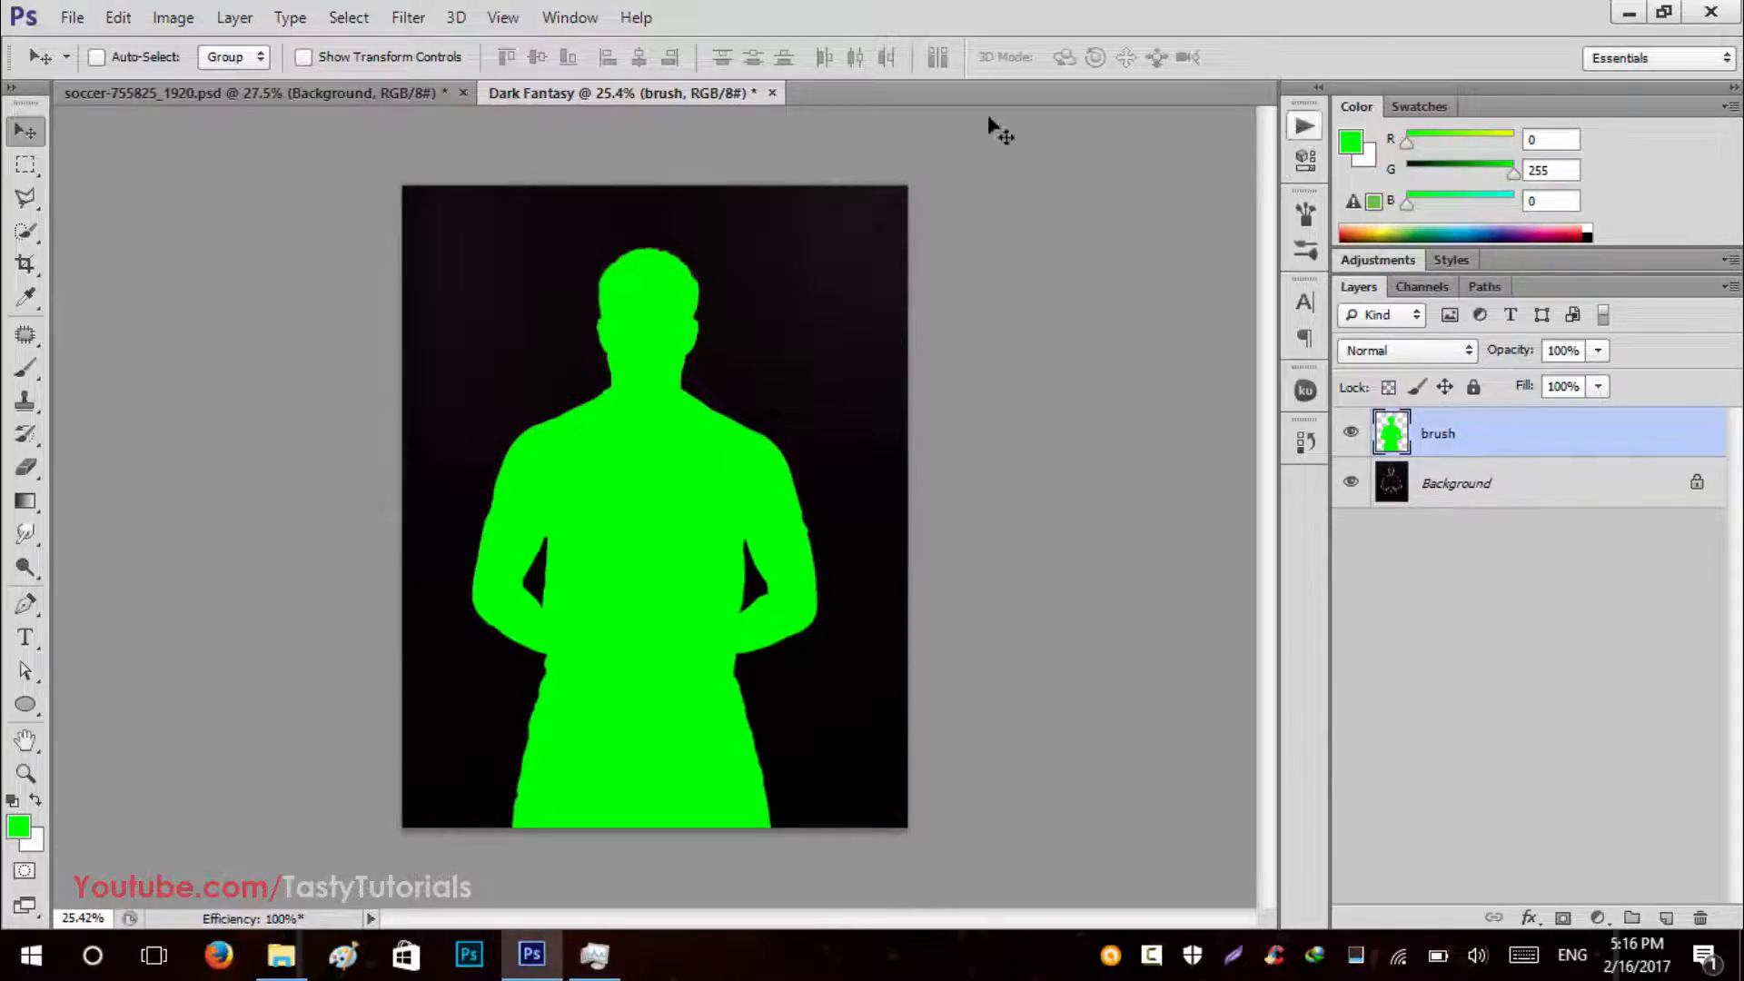
# Display the Actions list and collapse the expanded Dark Fantasy action and its set.
pyautogui.click(570, 17)
pyautogui.click(585, 164)
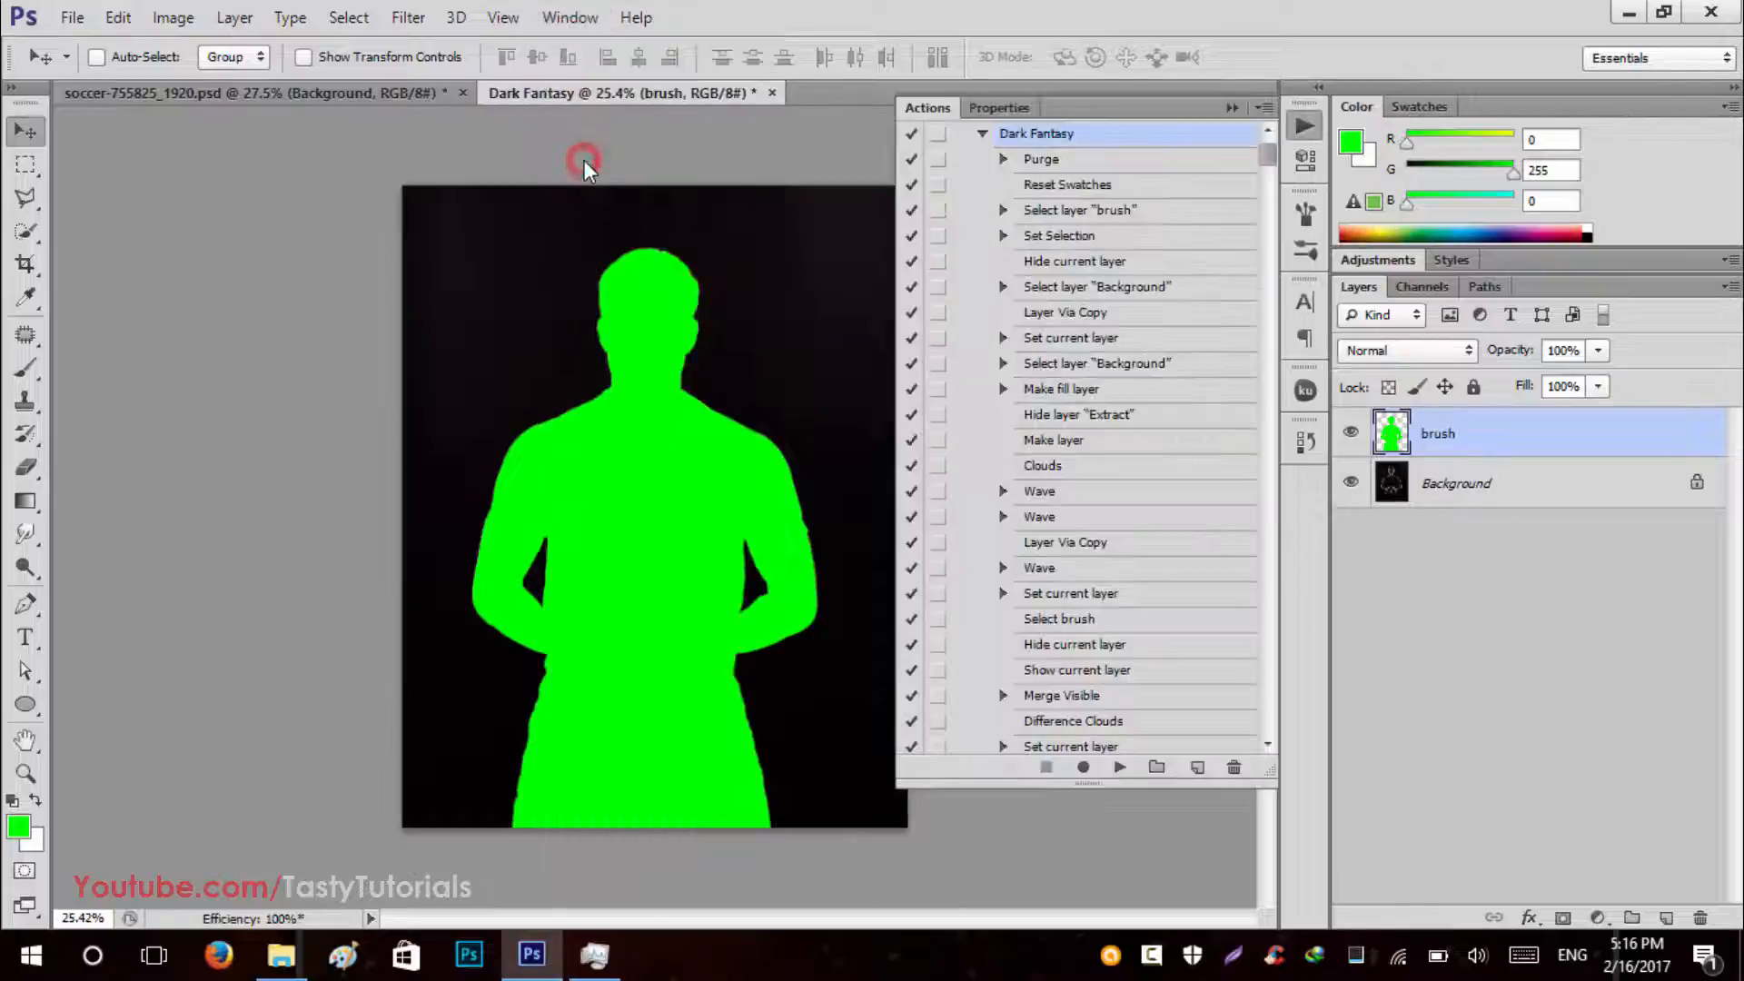
pyautogui.click(980, 136)
pyautogui.click(962, 185)
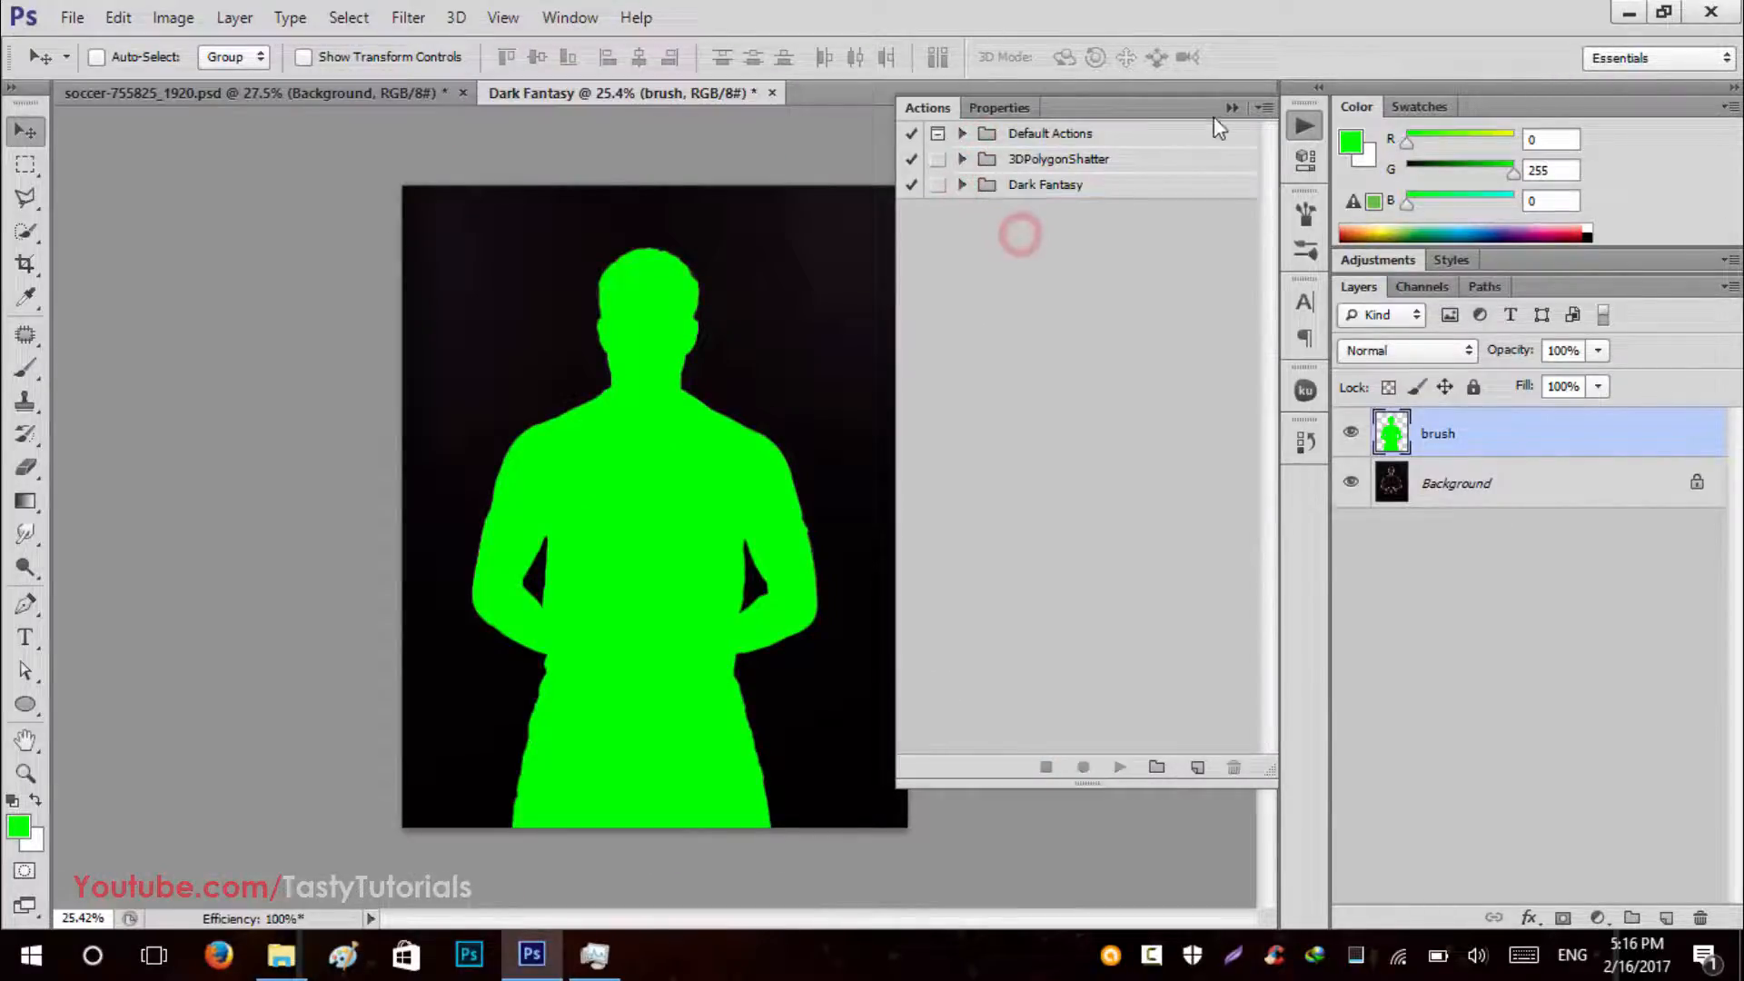
pyautogui.click(1268, 107)
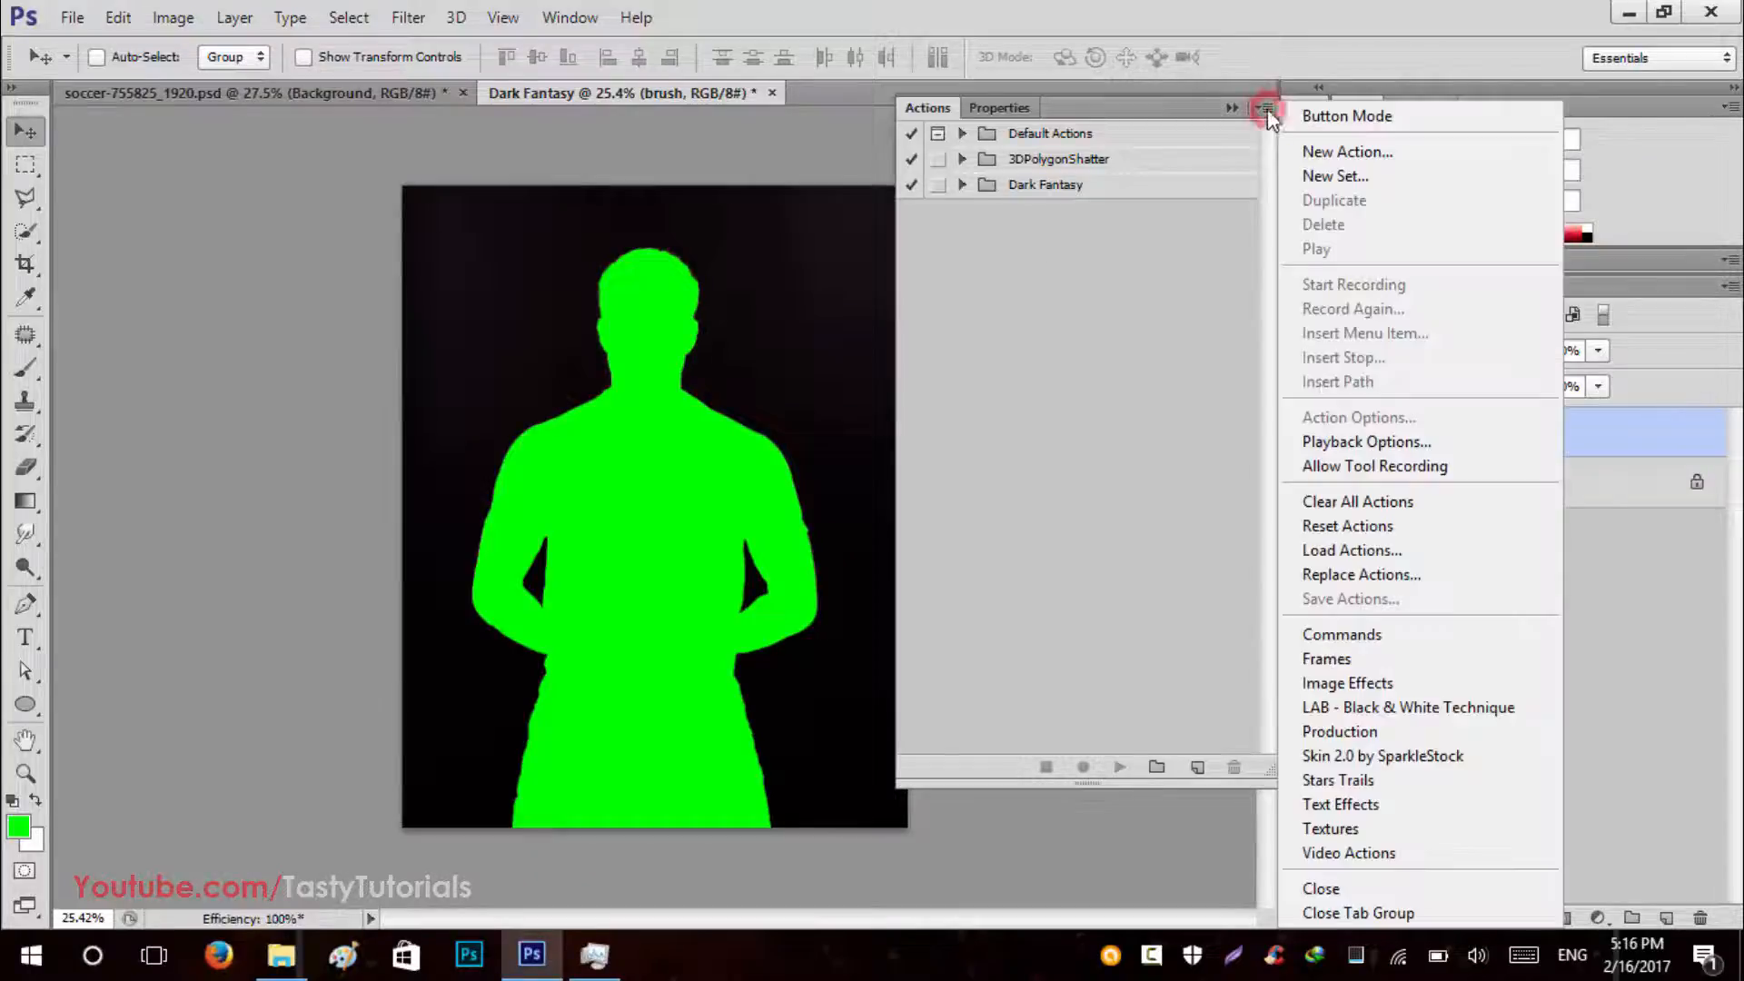
pyautogui.click(1344, 549)
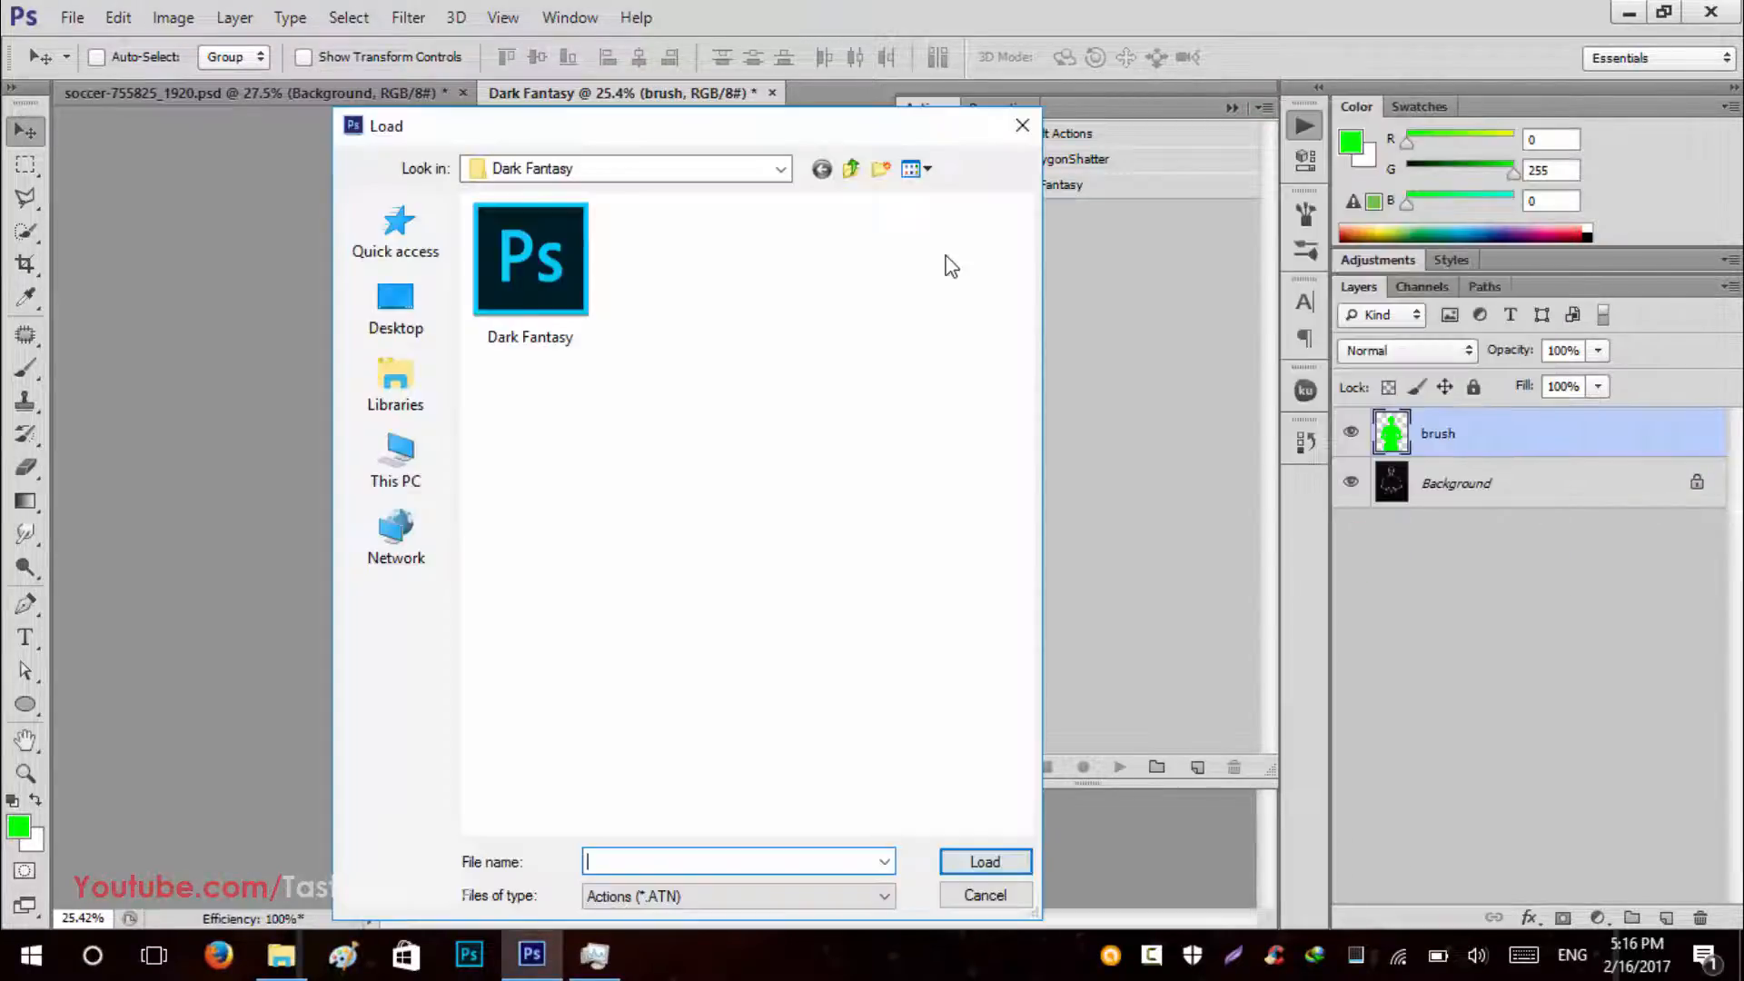
pyautogui.moveTo(652, 131); pyautogui.dragTo(607, 101)
pyautogui.click(603, 241)
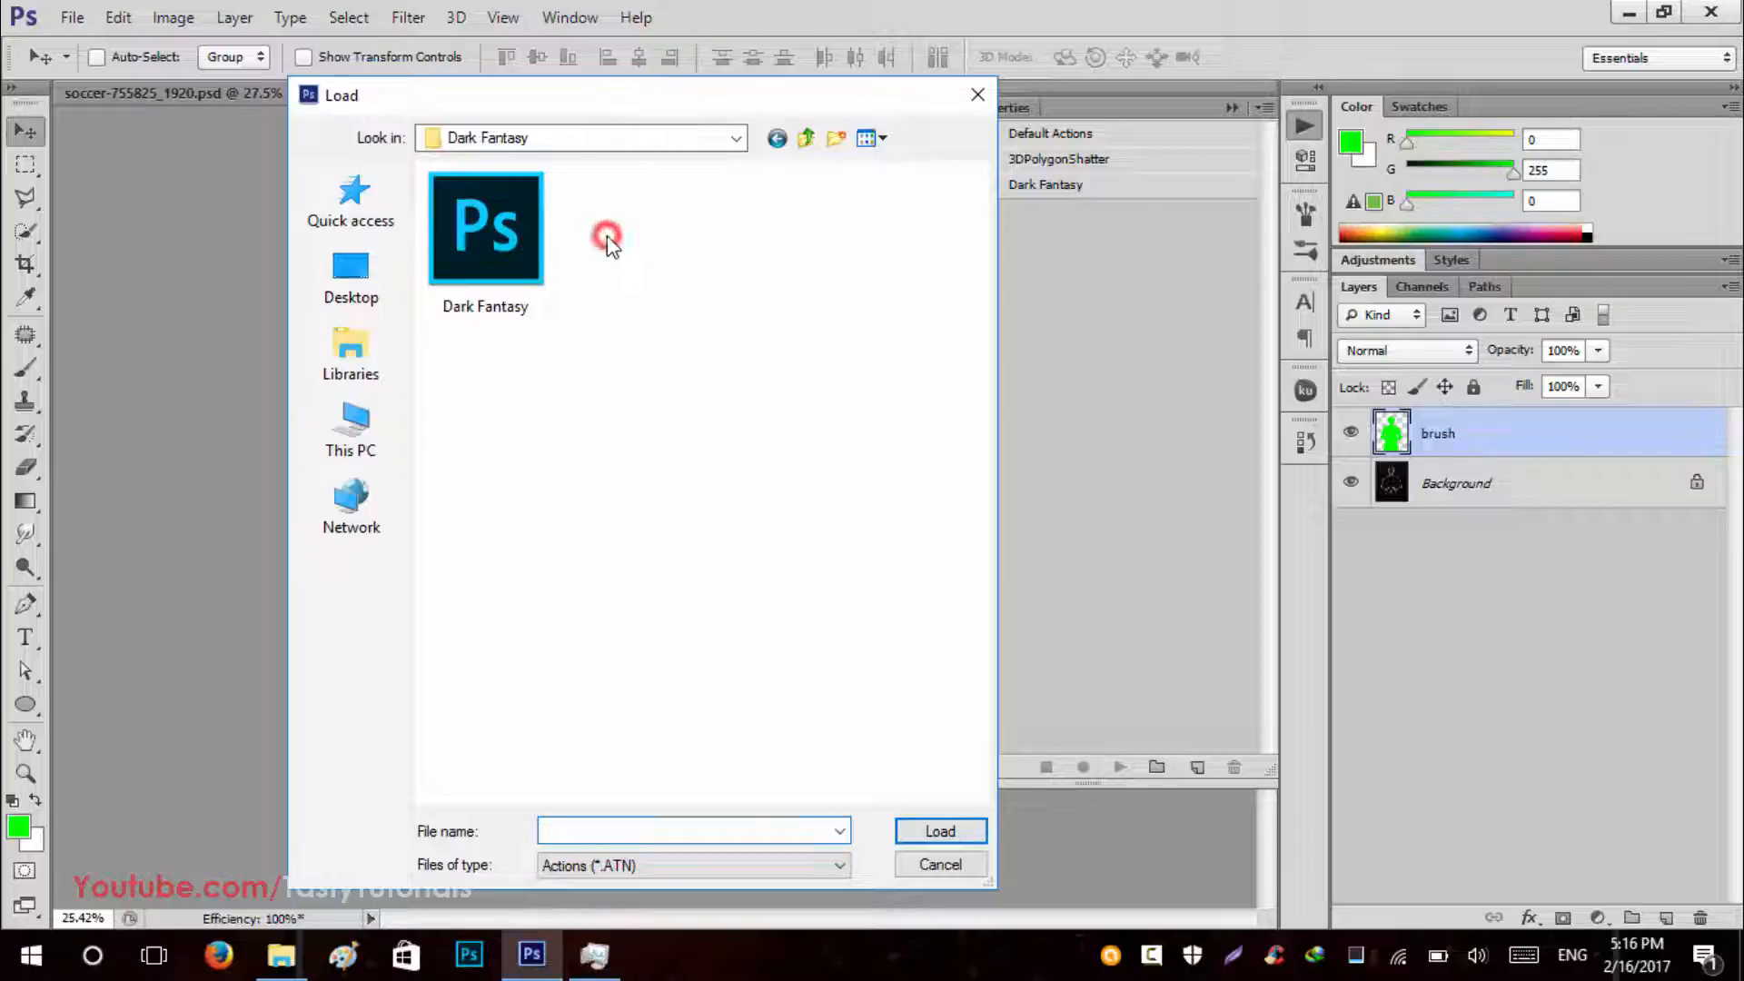
pyautogui.click(496, 231)
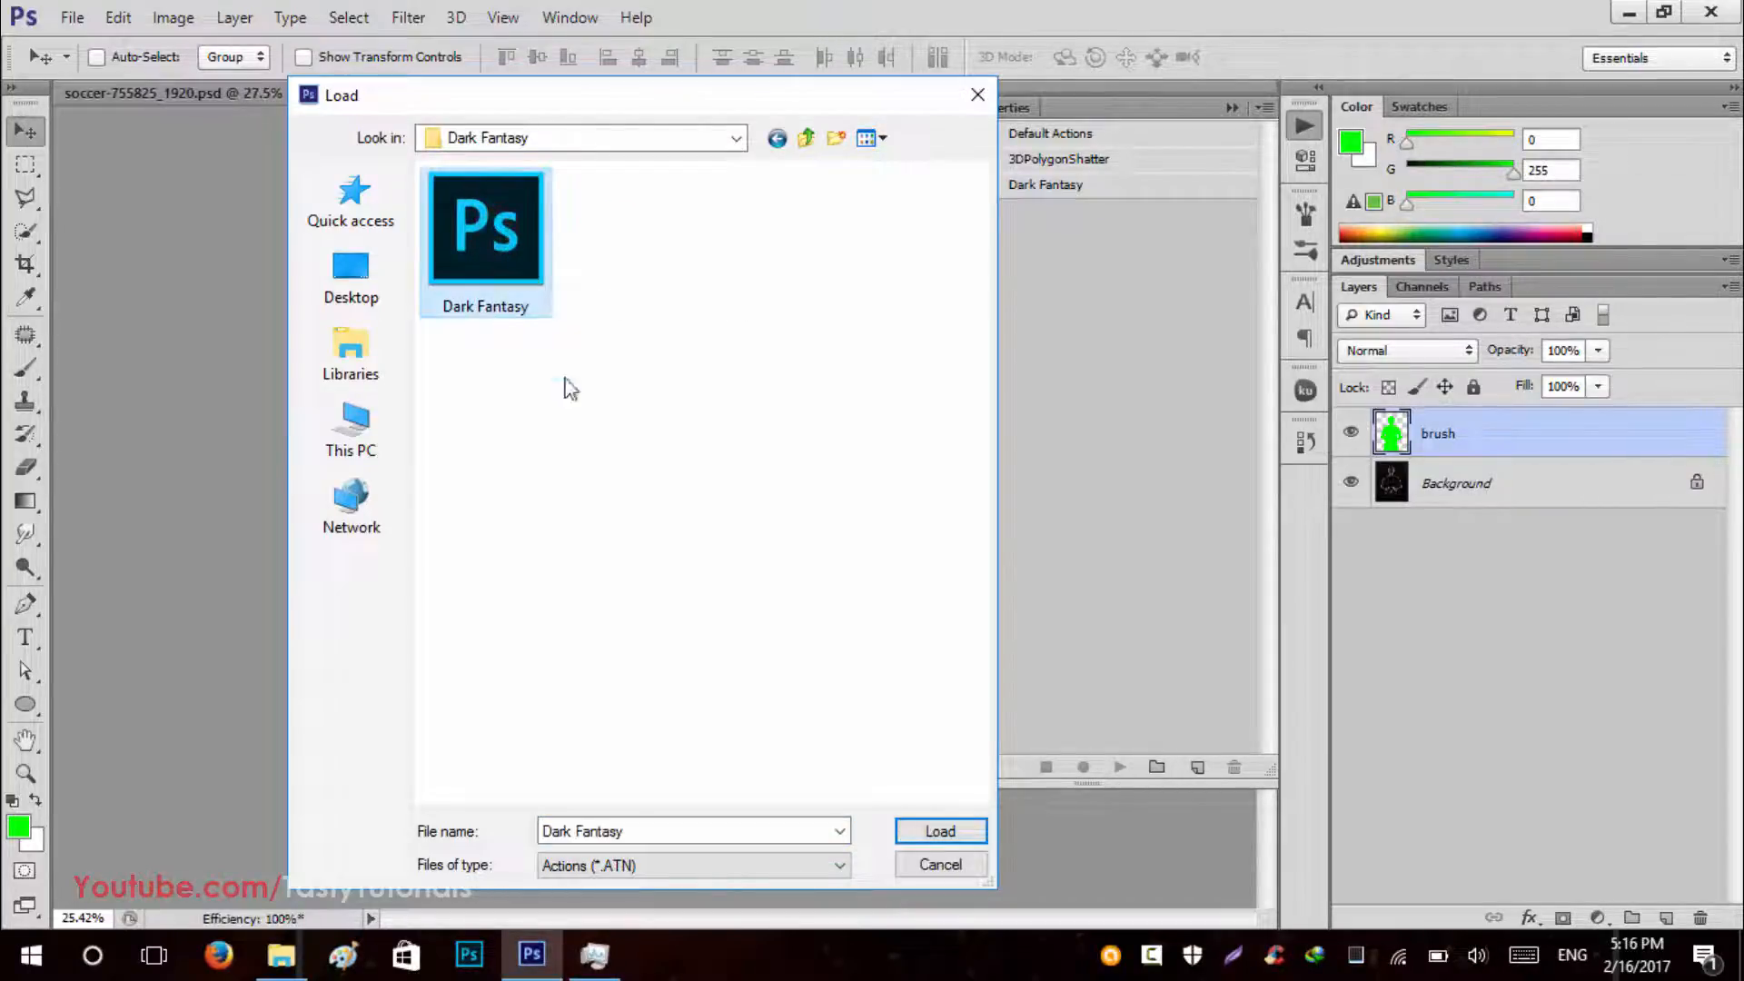
pyautogui.click(931, 863)
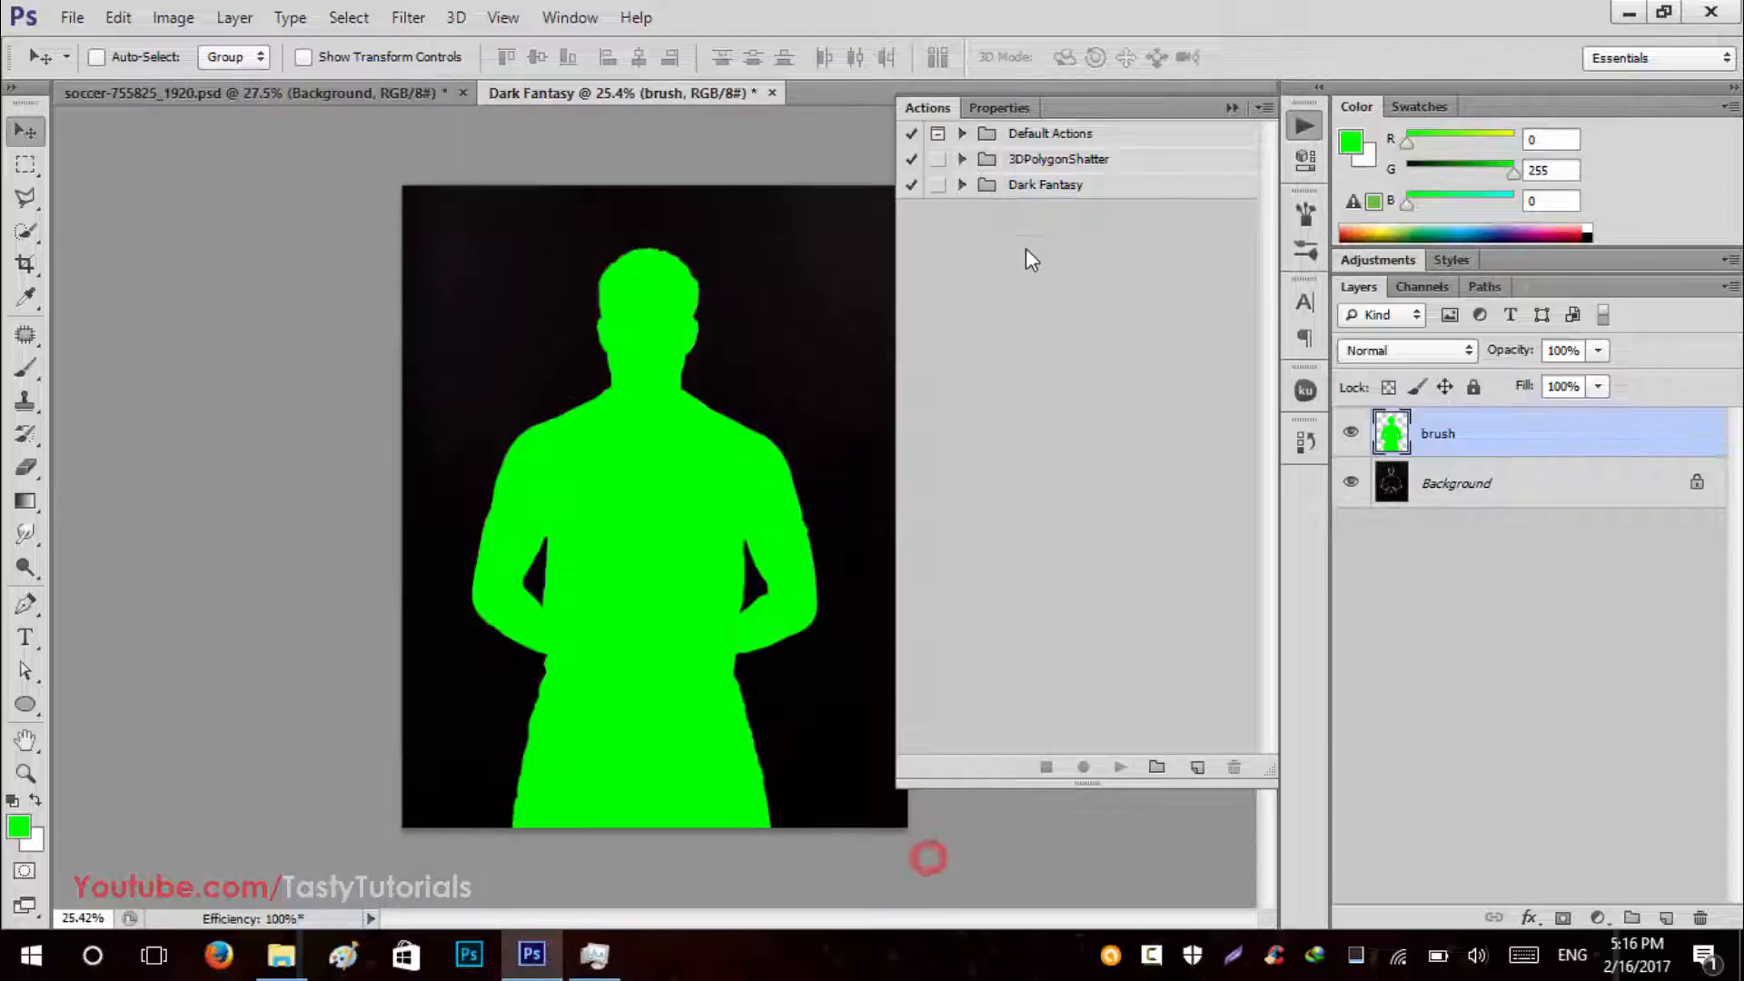
# Expand the Dark Fantasy action set, select the Dark Fantasy action and list its recorded commands.
pyautogui.click(1024, 191)
pyautogui.click(962, 185)
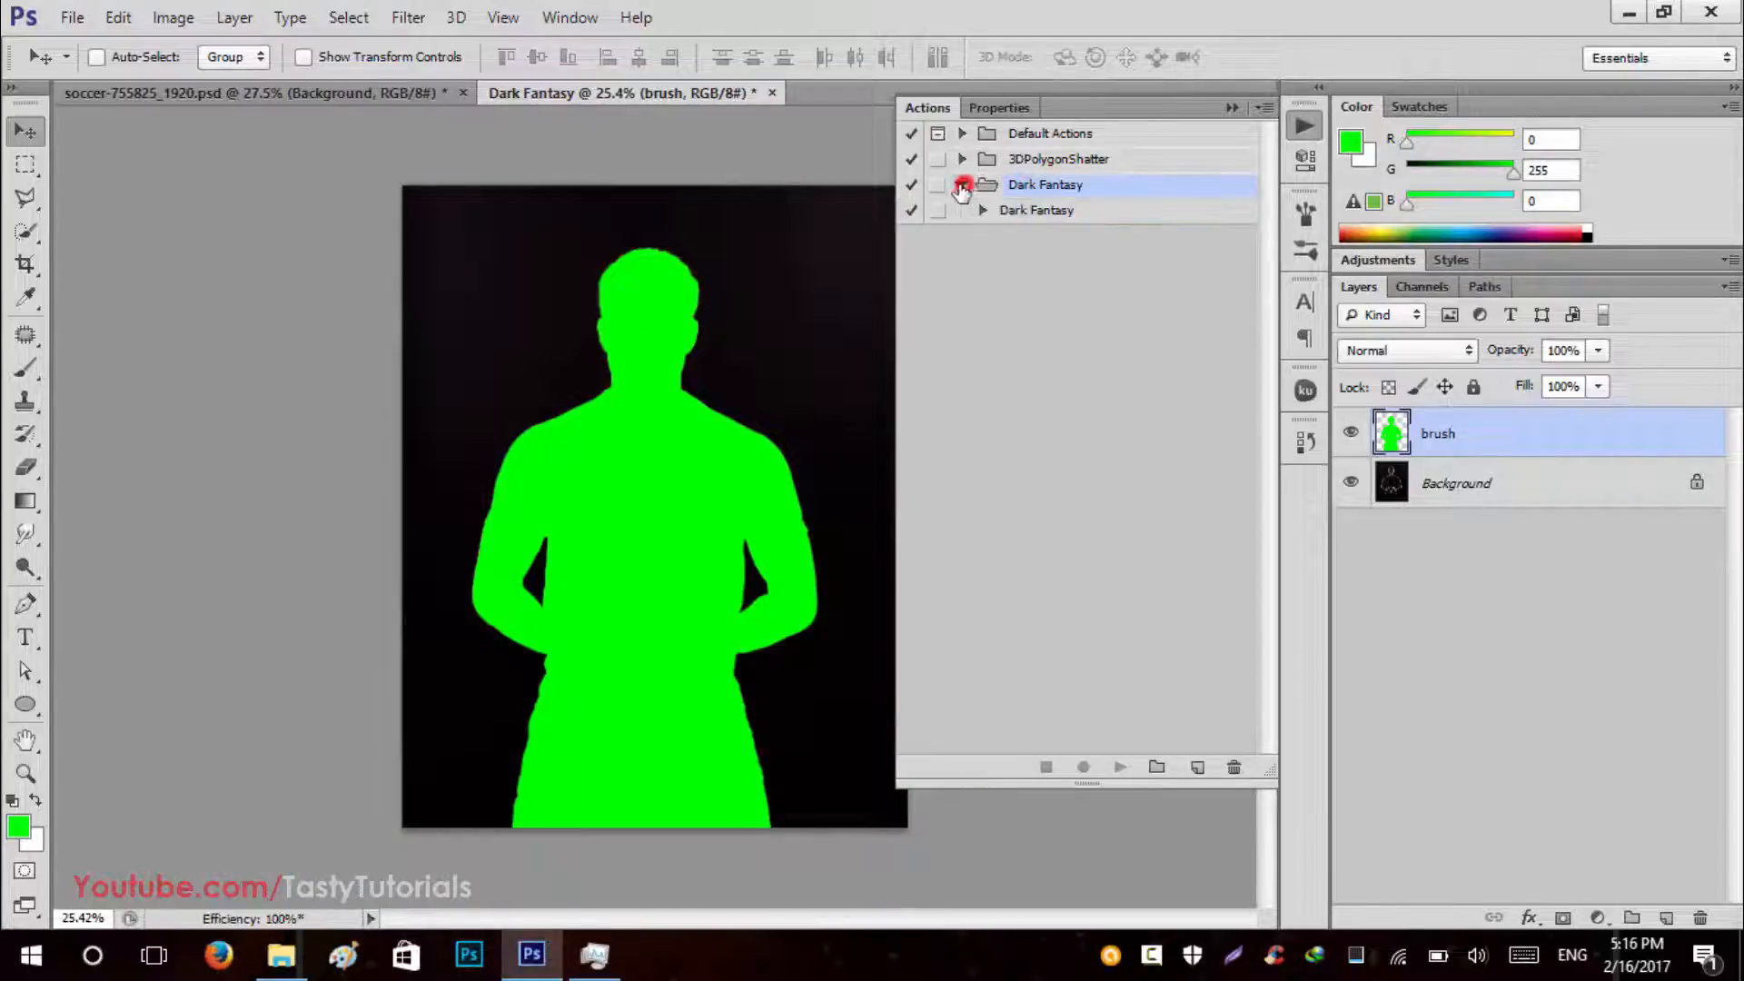
pyautogui.click(1029, 218)
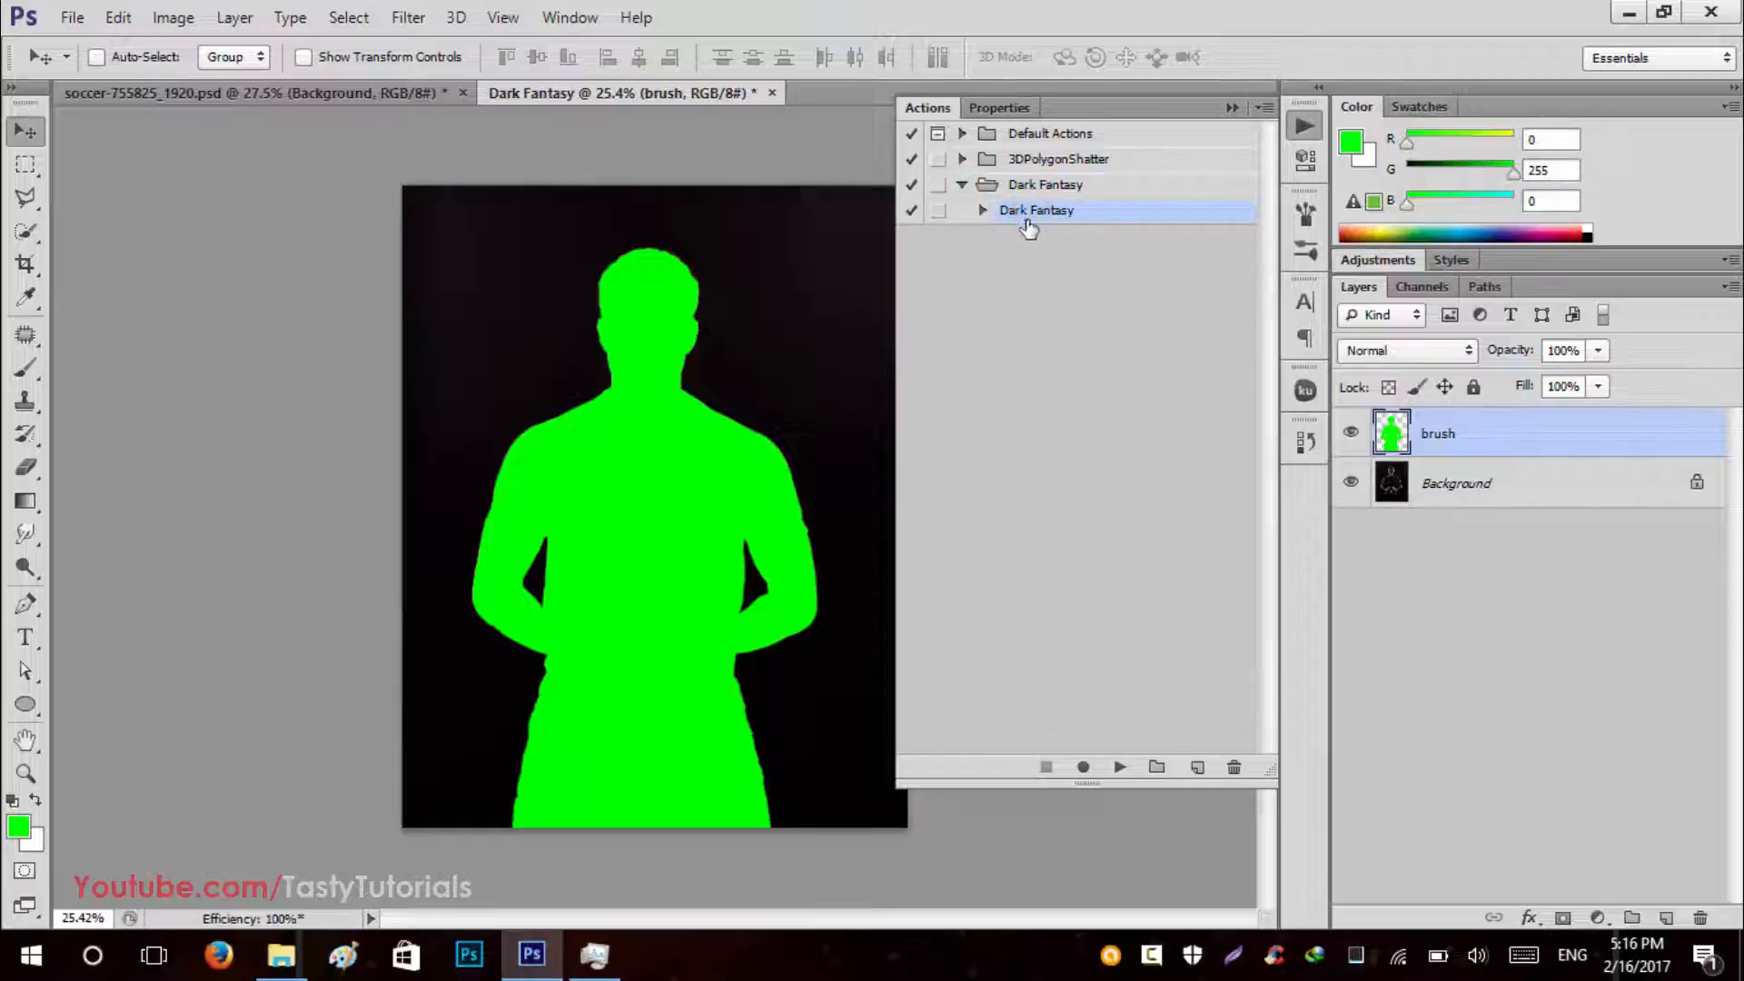
pyautogui.click(981, 211)
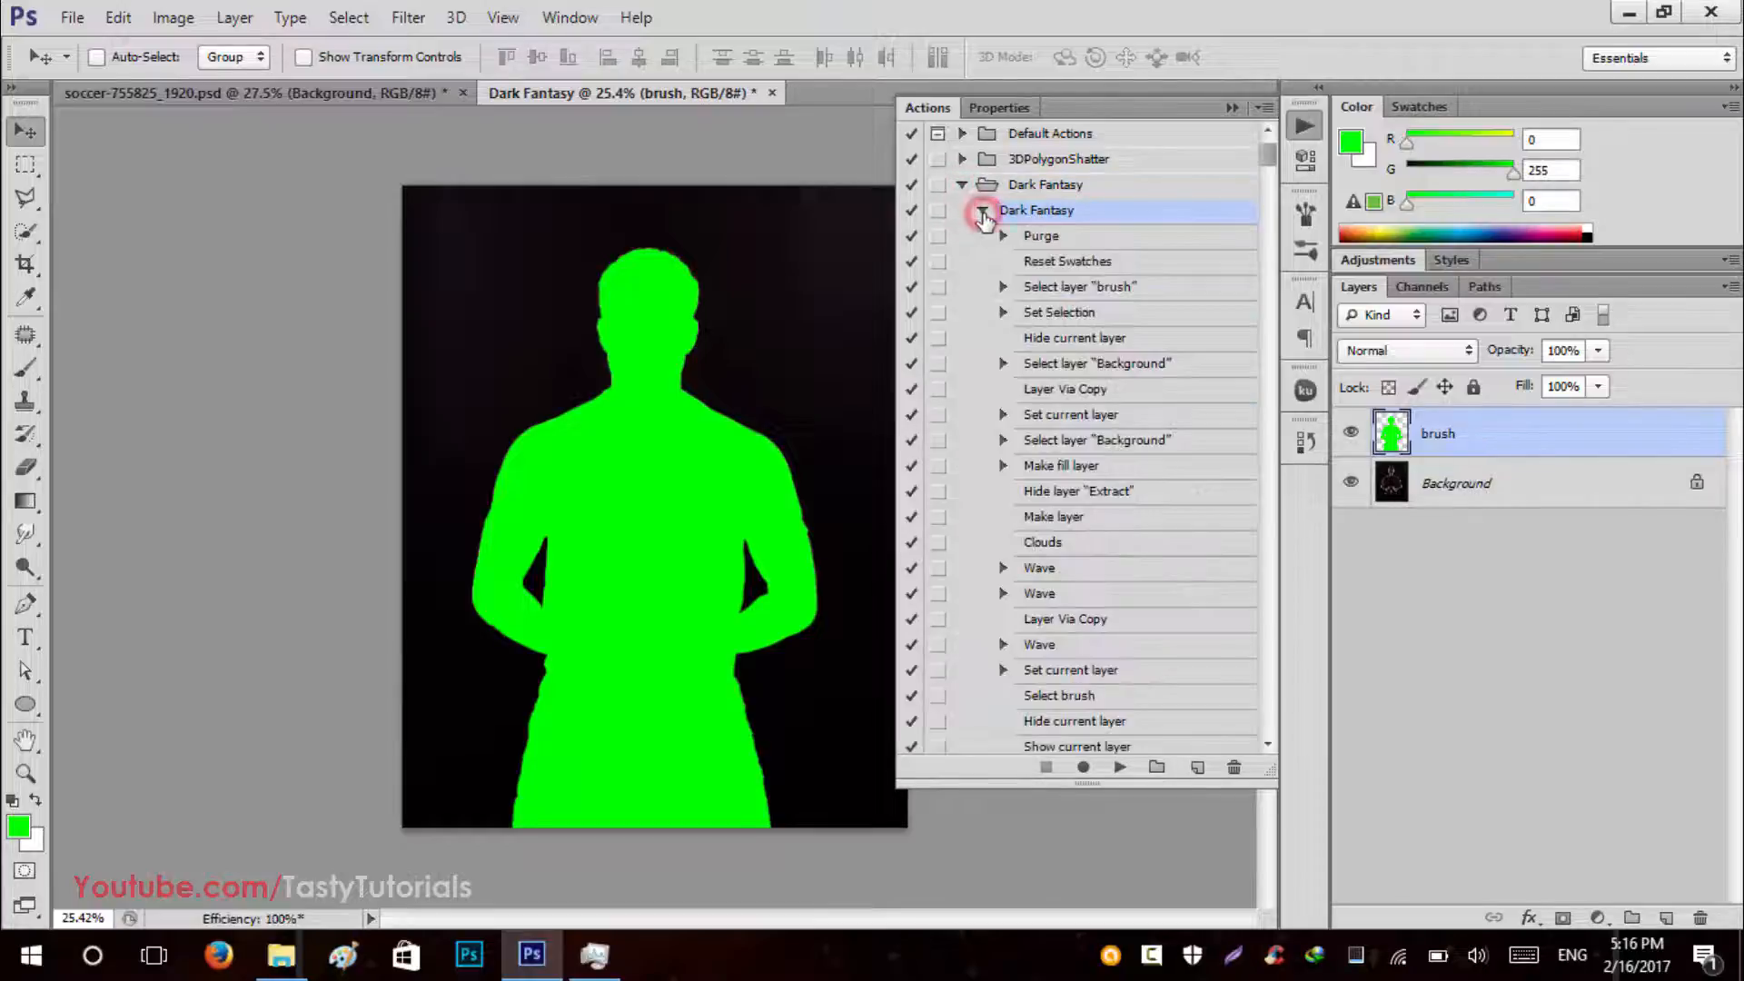
pyautogui.moveTo(1270, 156)
pyautogui.mouseDown()
pyautogui.moveTo(1269, 718)
pyautogui.moveTo(1258, 136)
pyautogui.mouseUp()
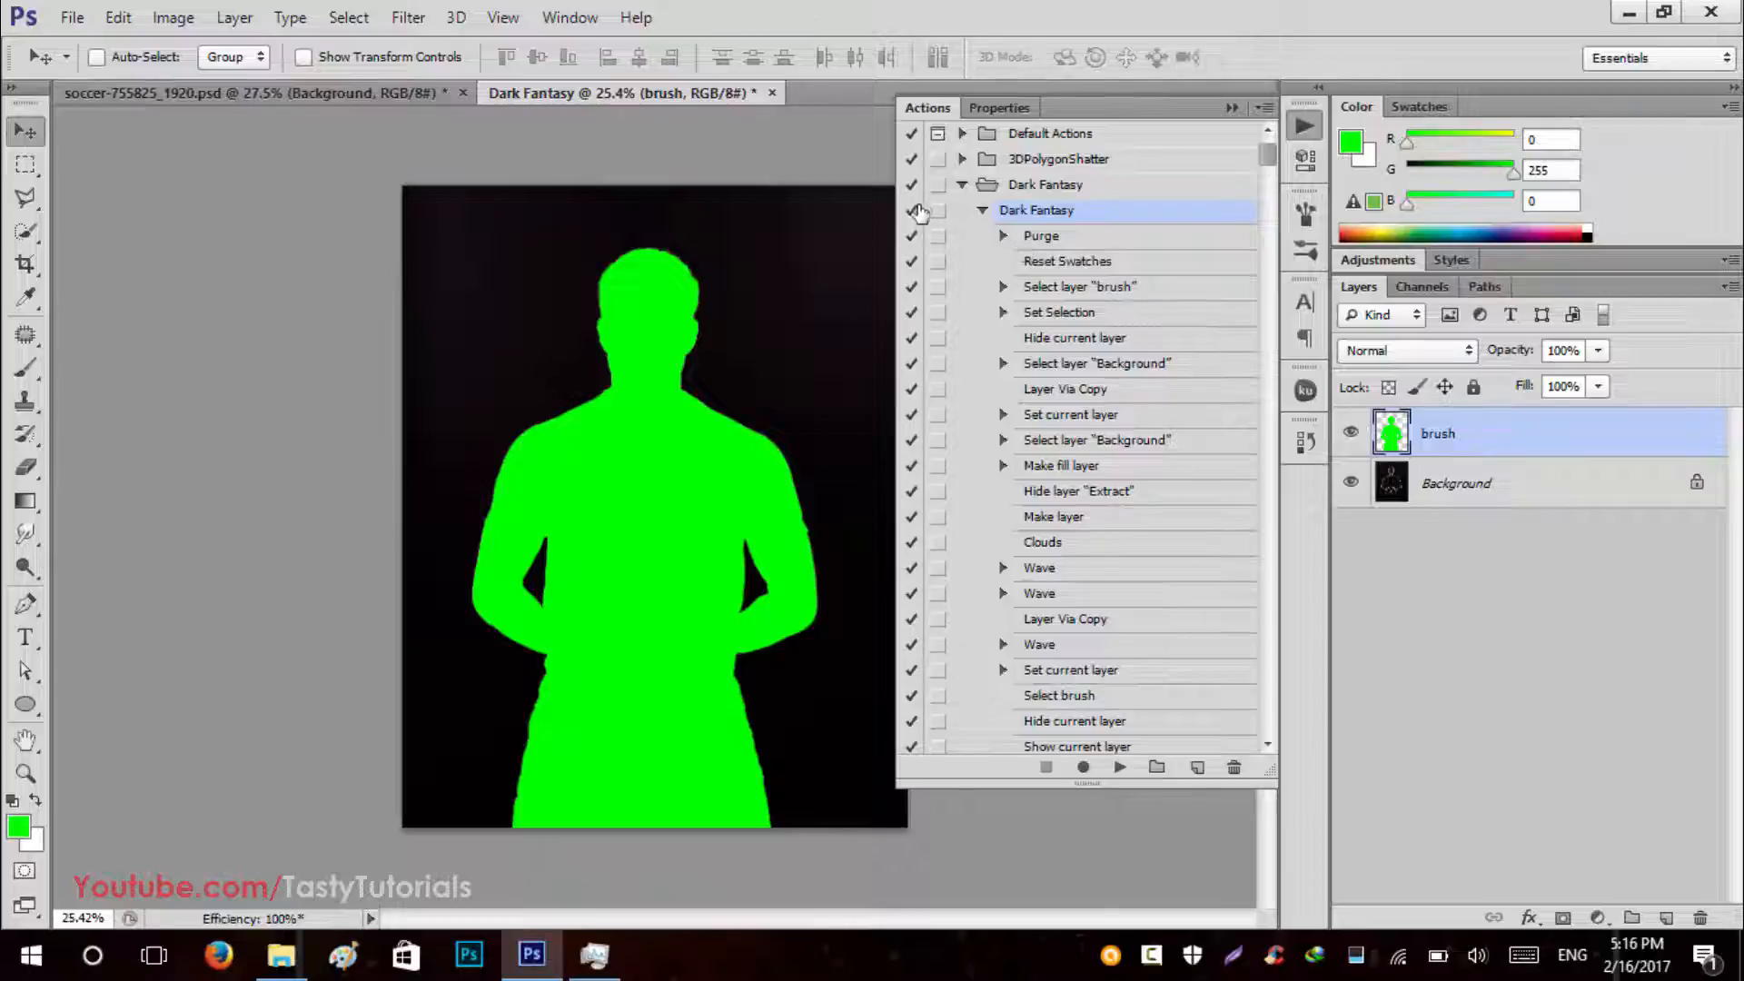
# Purge the cached editing data from memory, accepting that this is irreversible.
pyautogui.click(118, 17)
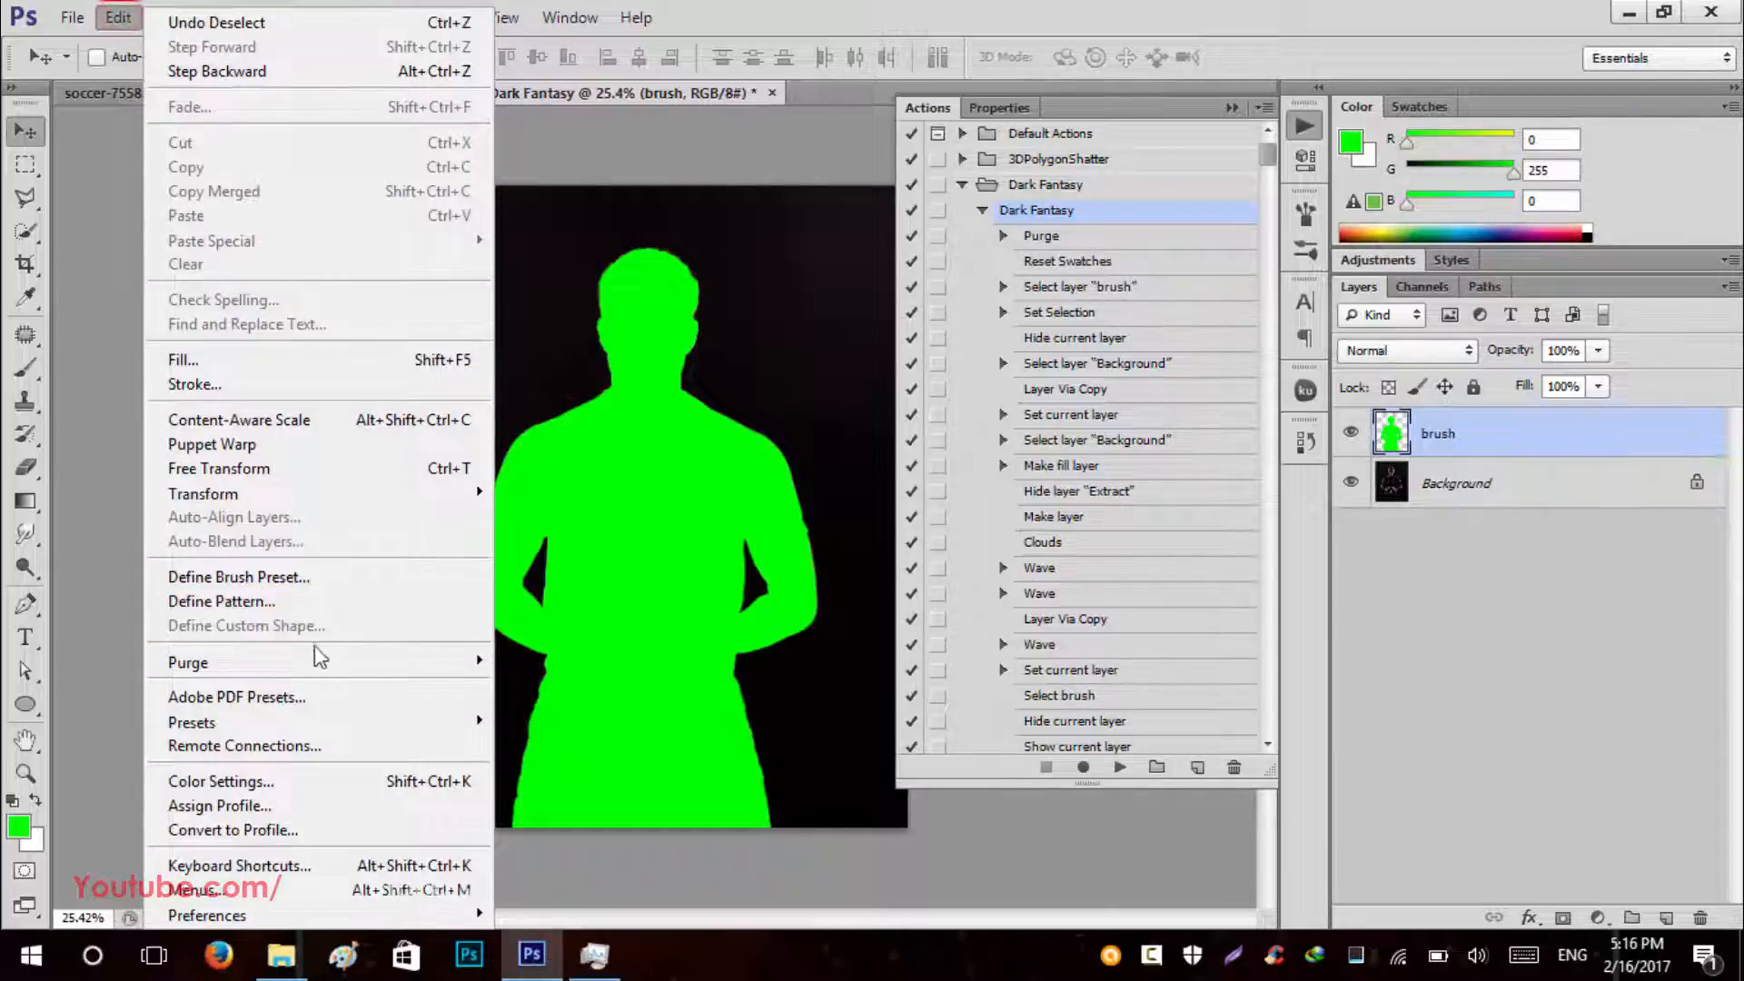
pyautogui.moveTo(498, 669)
pyautogui.click(522, 734)
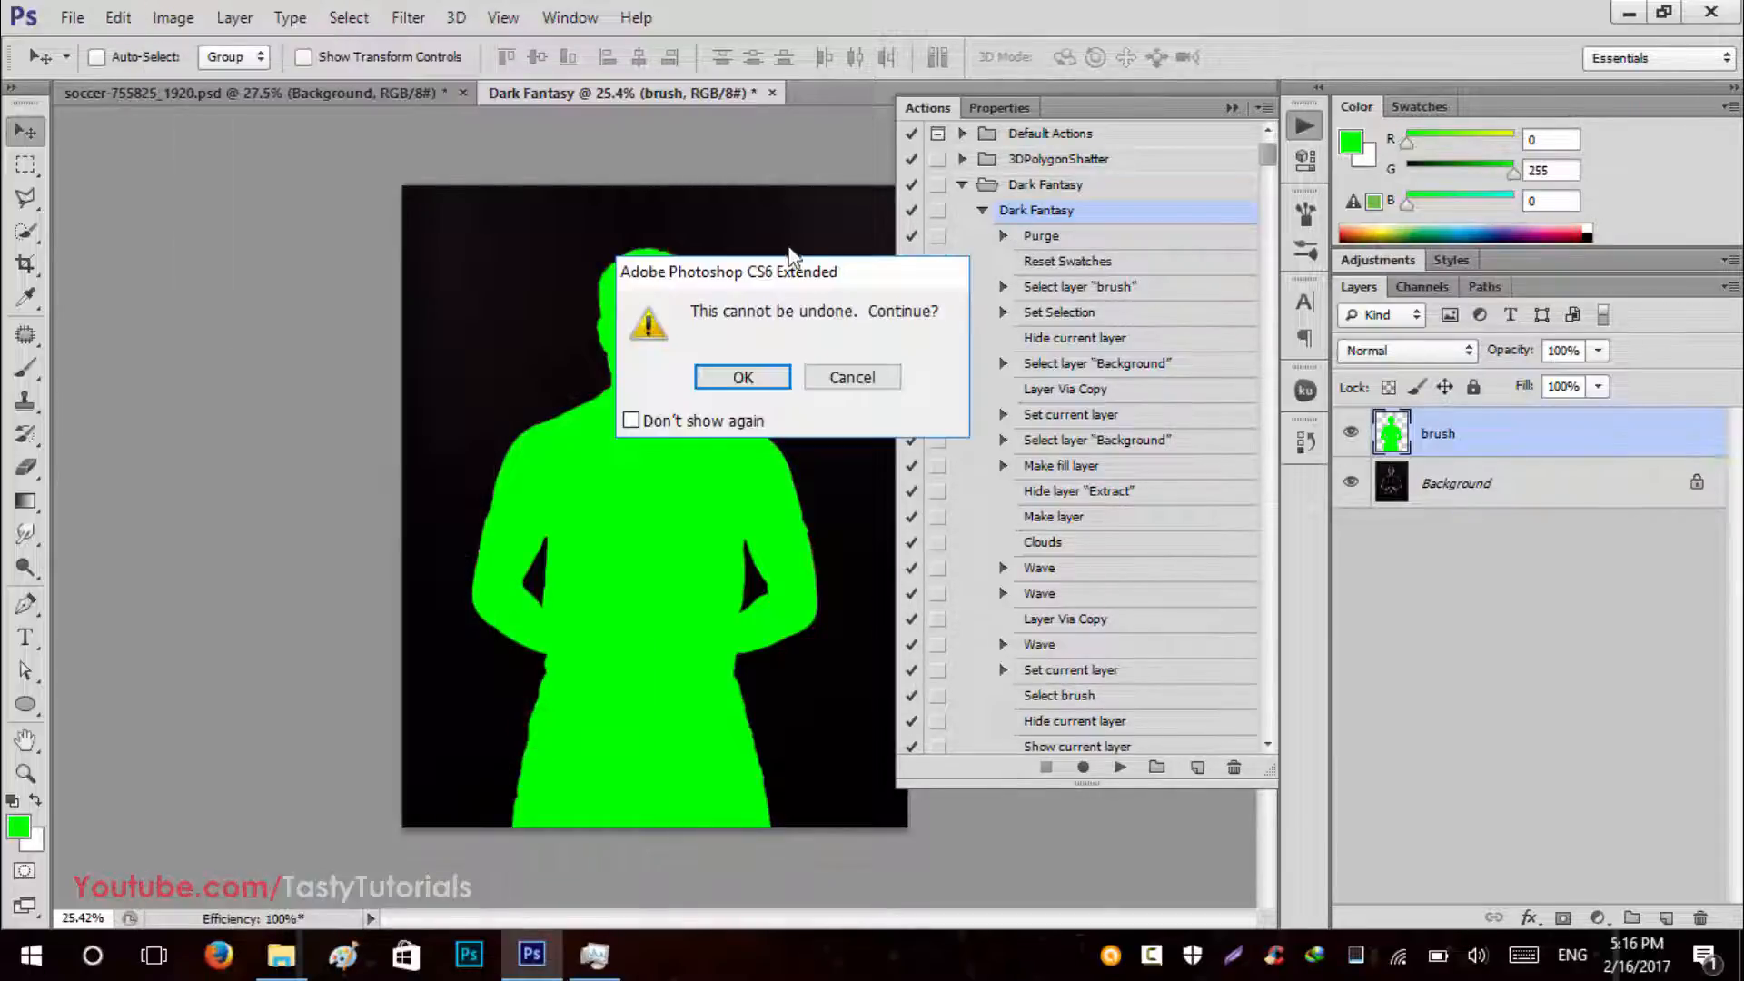
pyautogui.moveTo(791, 257); pyautogui.dragTo(838, 225)
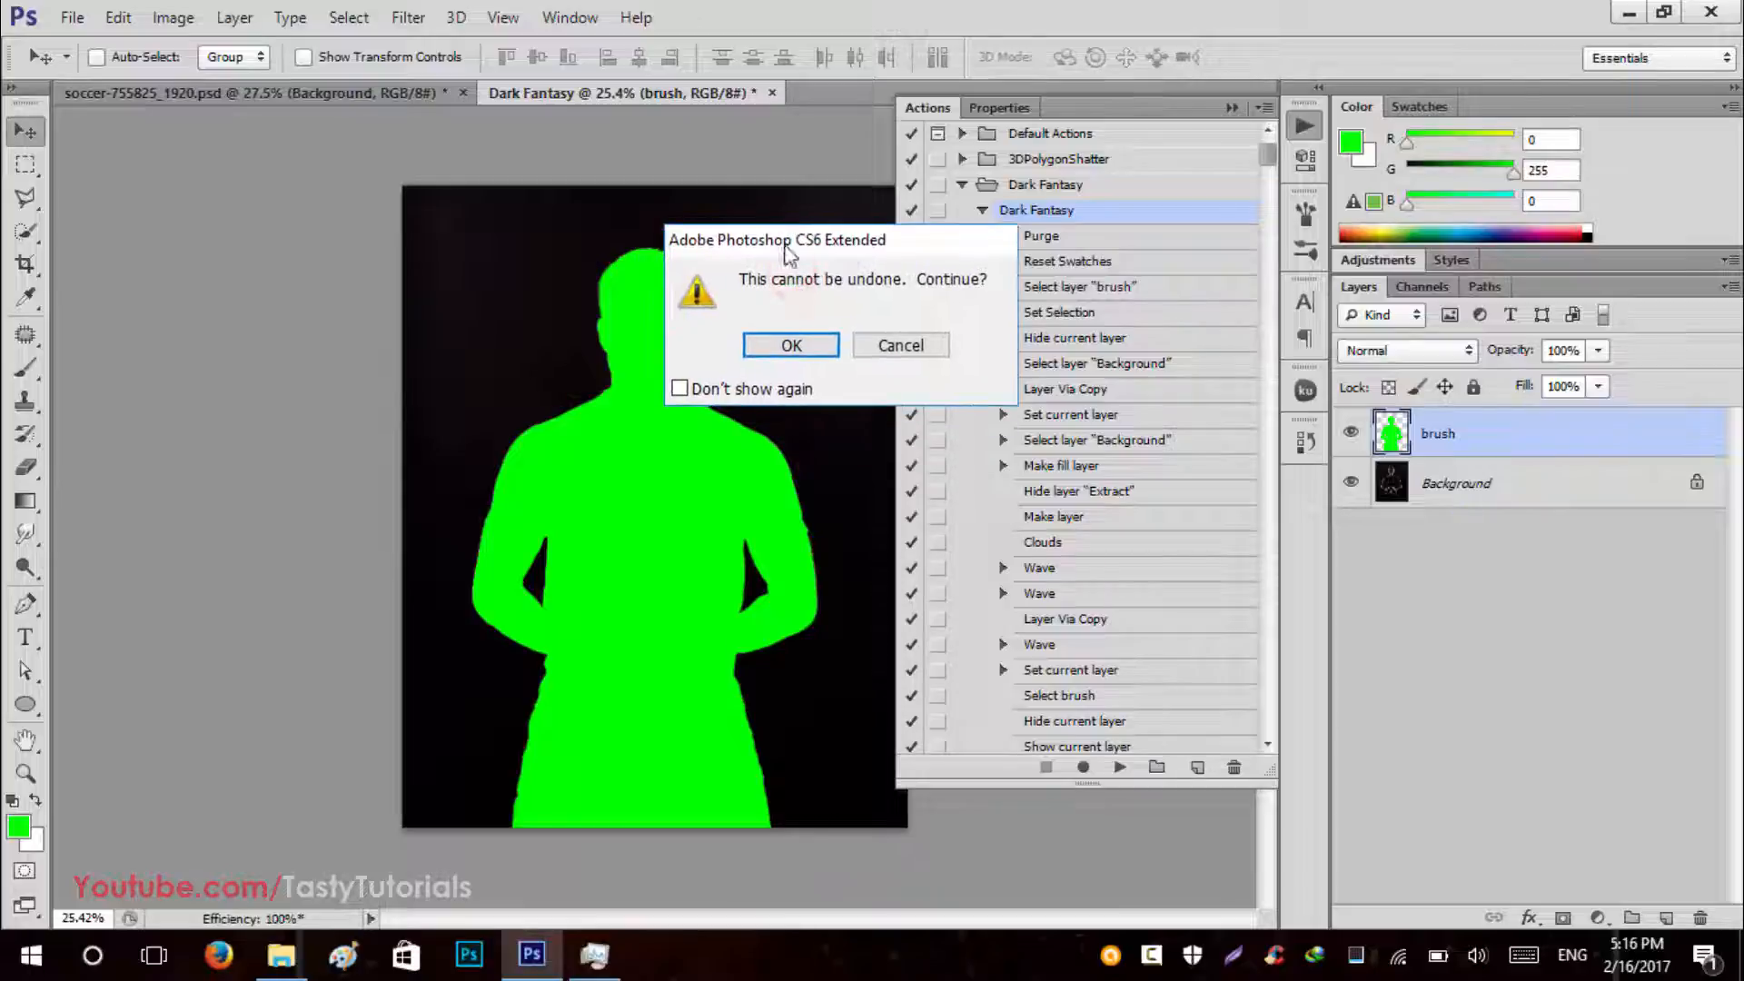
pyautogui.click(789, 345)
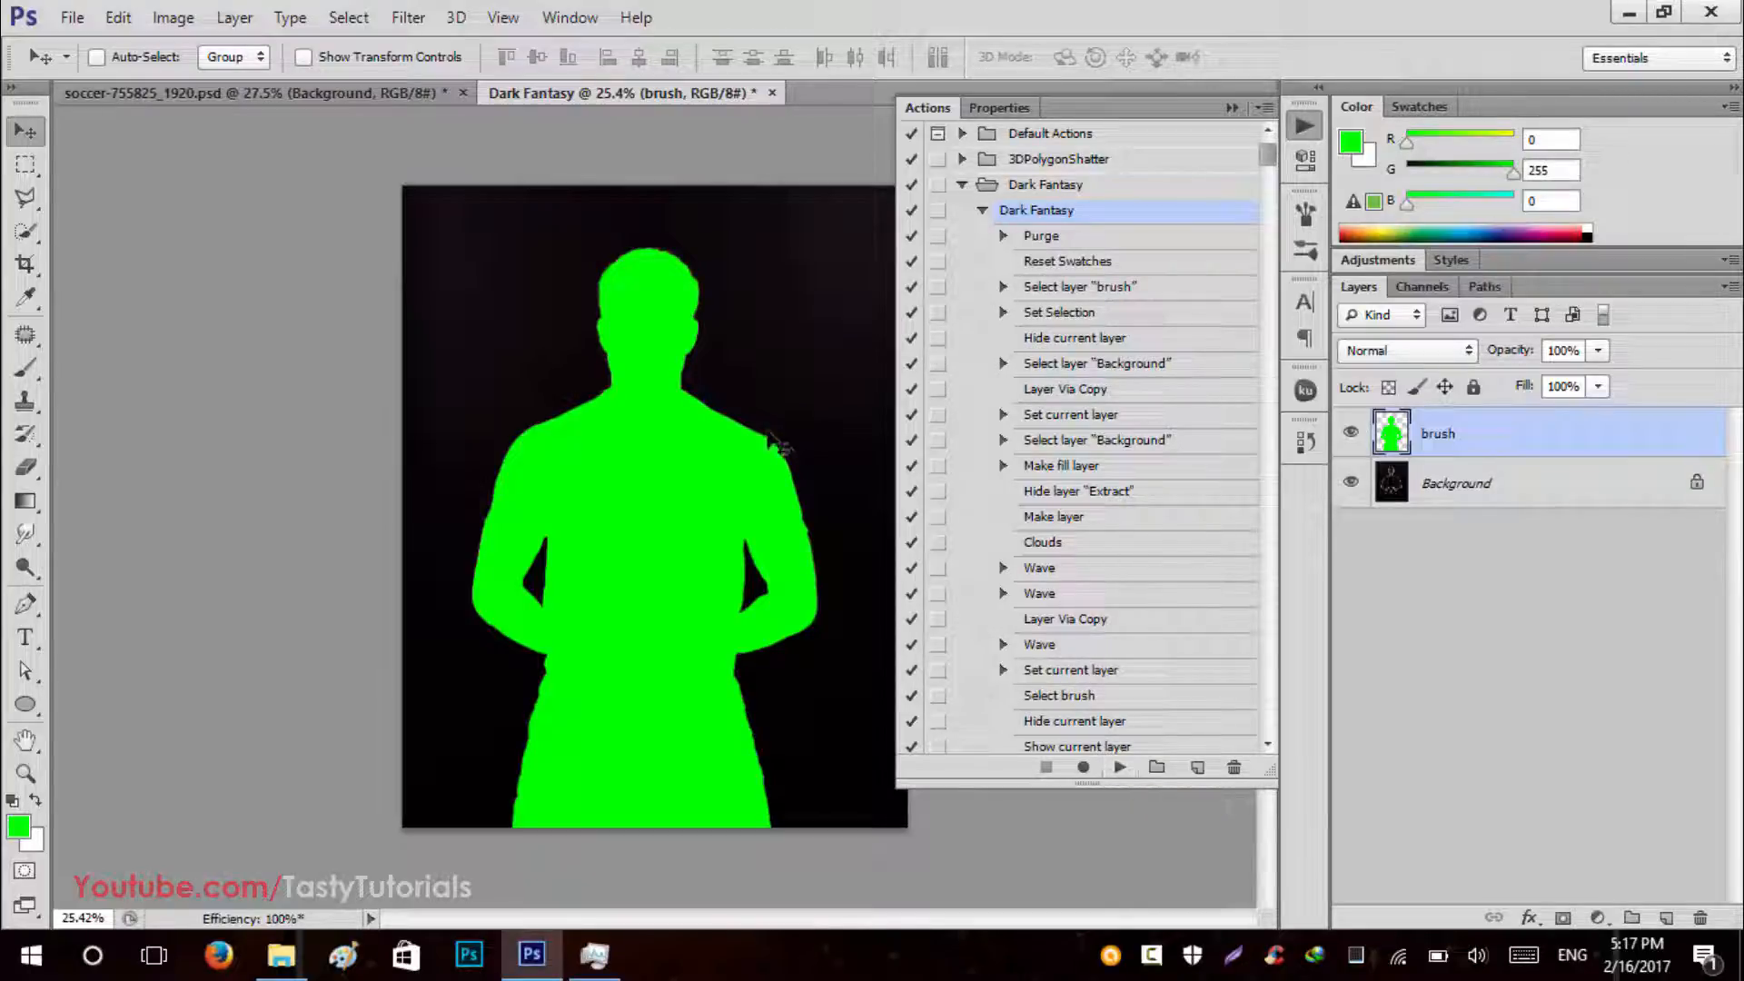
# Play the Dark Fantasy action on the document and collapse its action set.
pyautogui.scroll(-1, 750, 423)
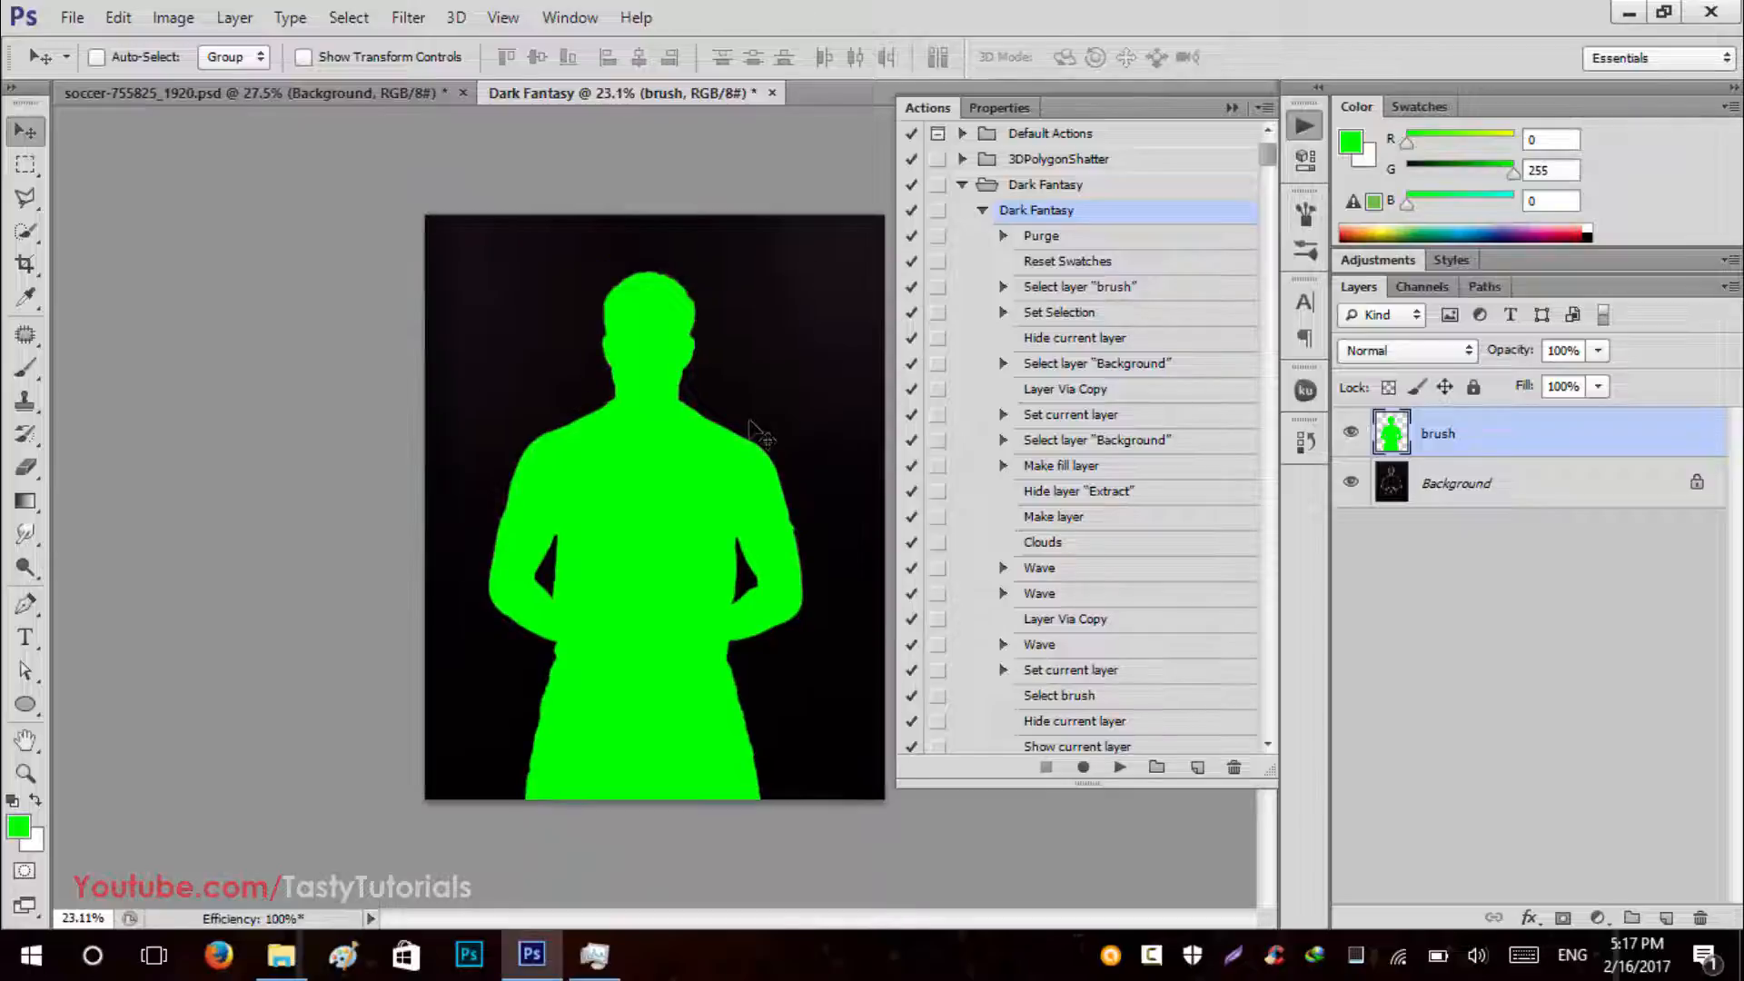
pyautogui.click(1125, 769)
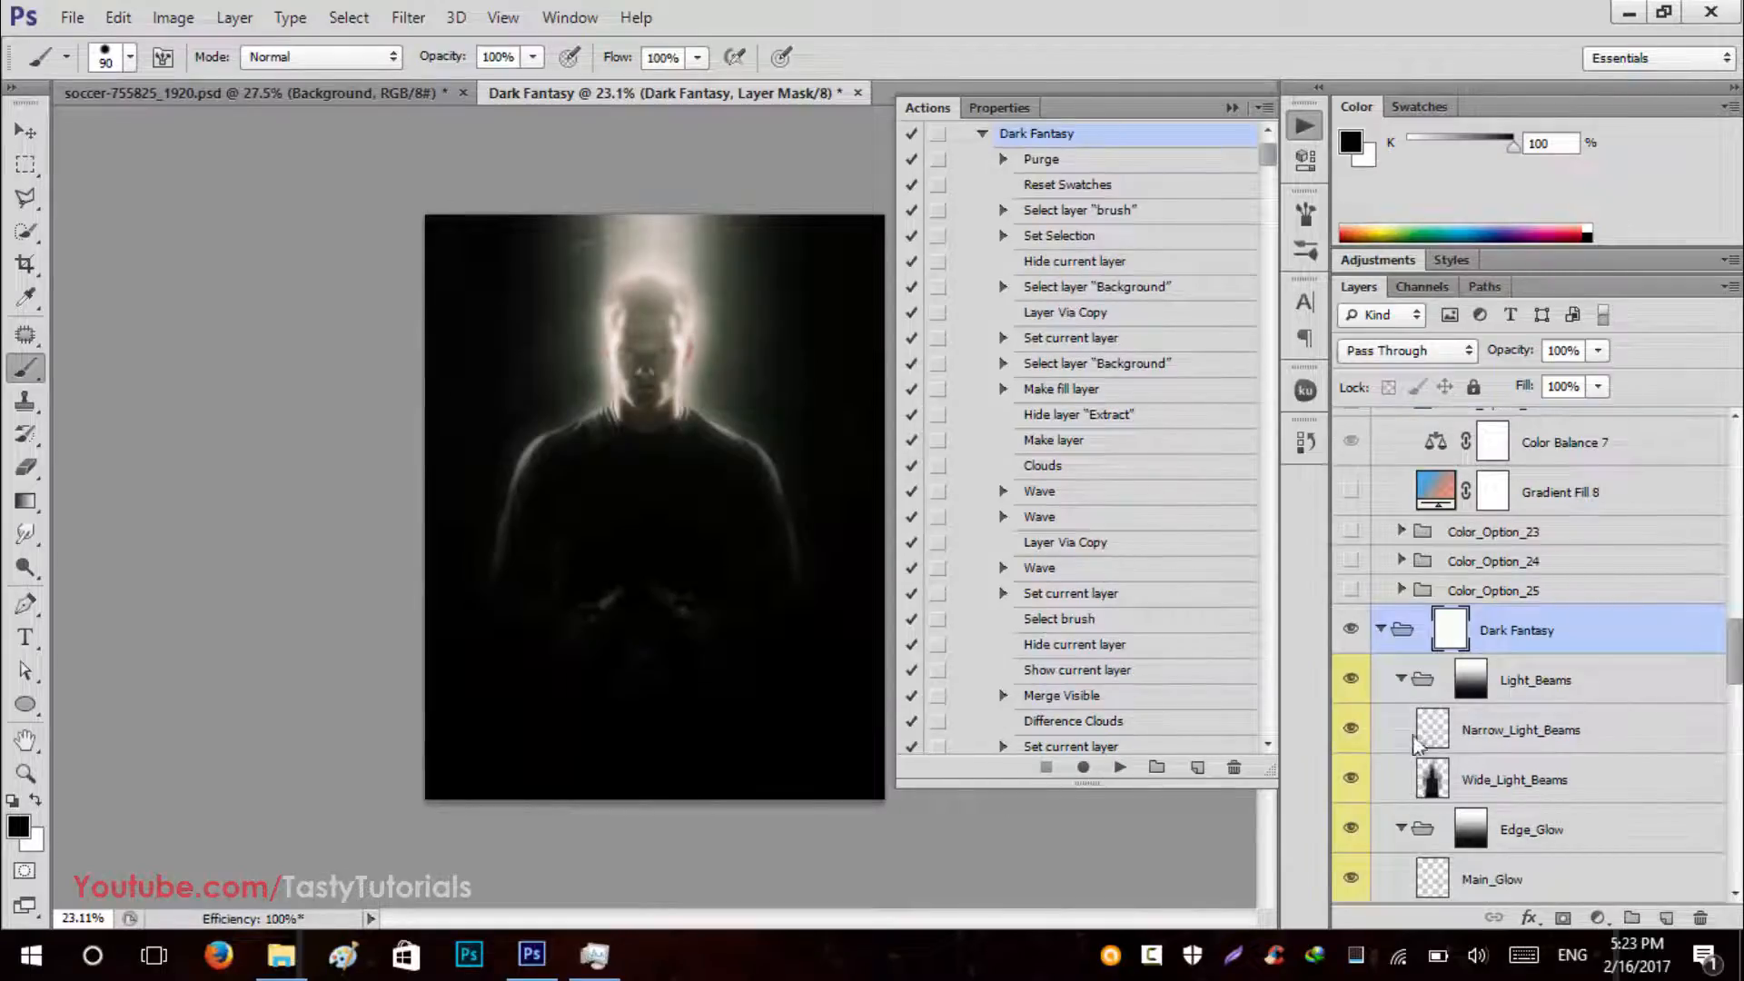
pyautogui.scroll(1, 1044, 272)
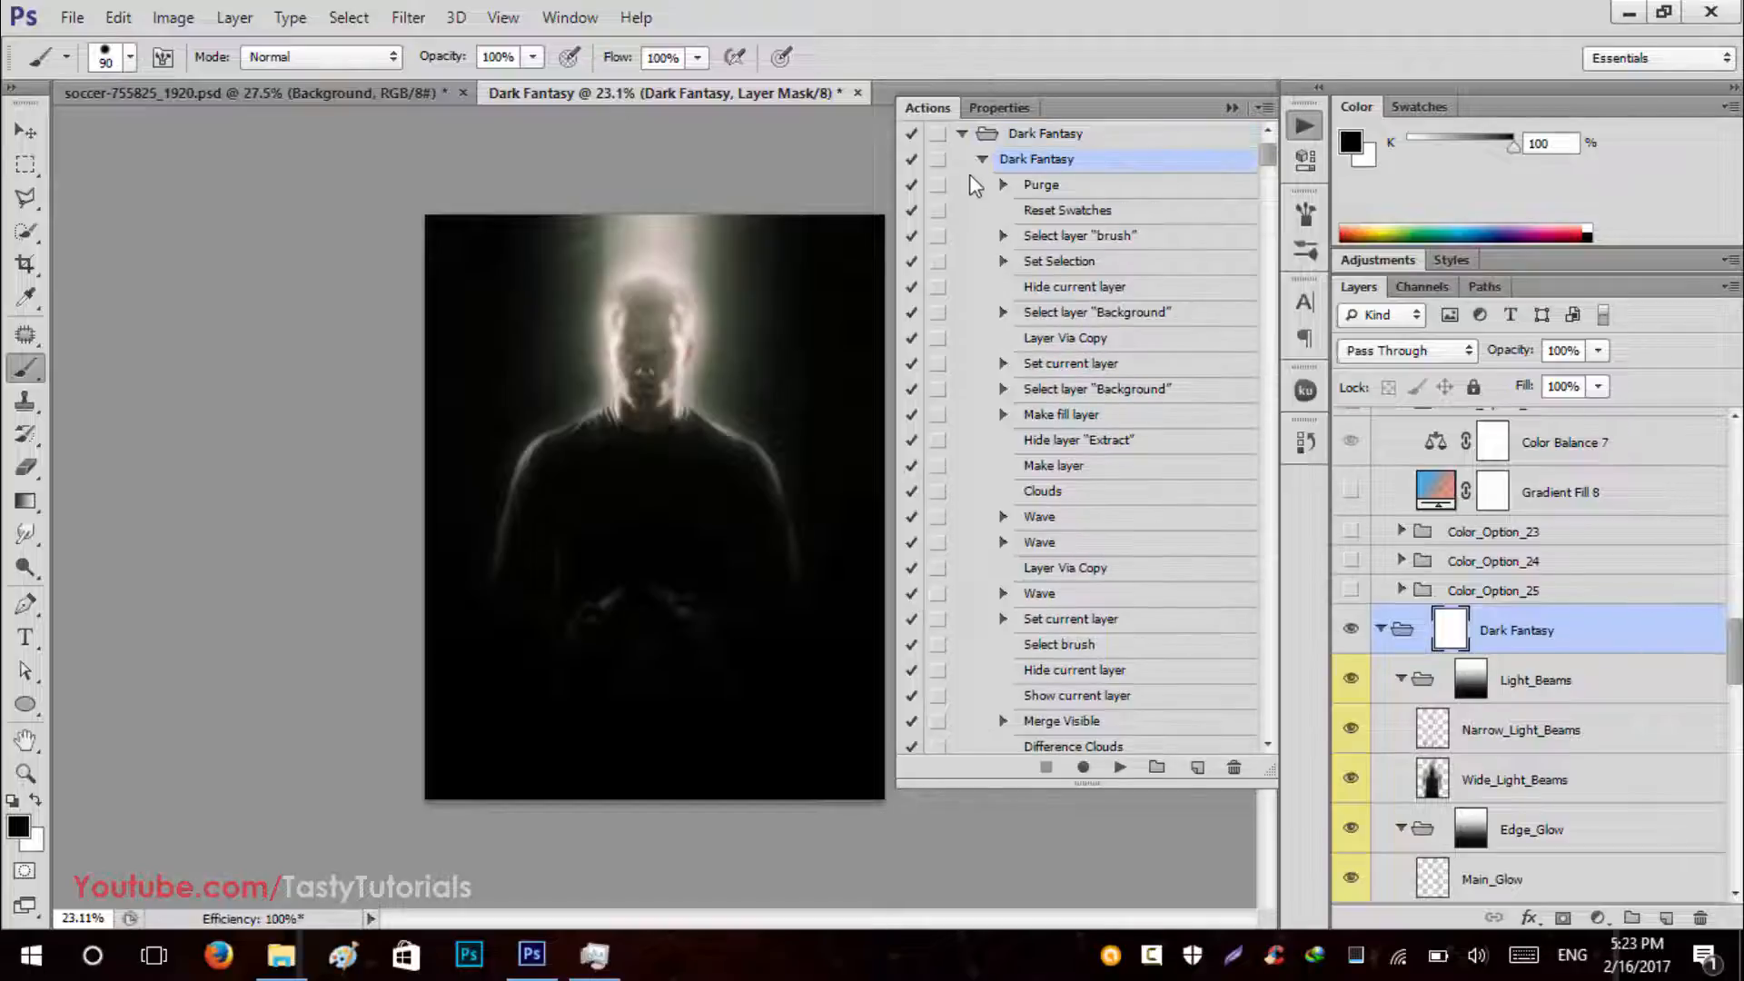
pyautogui.click(983, 159)
pyautogui.click(960, 186)
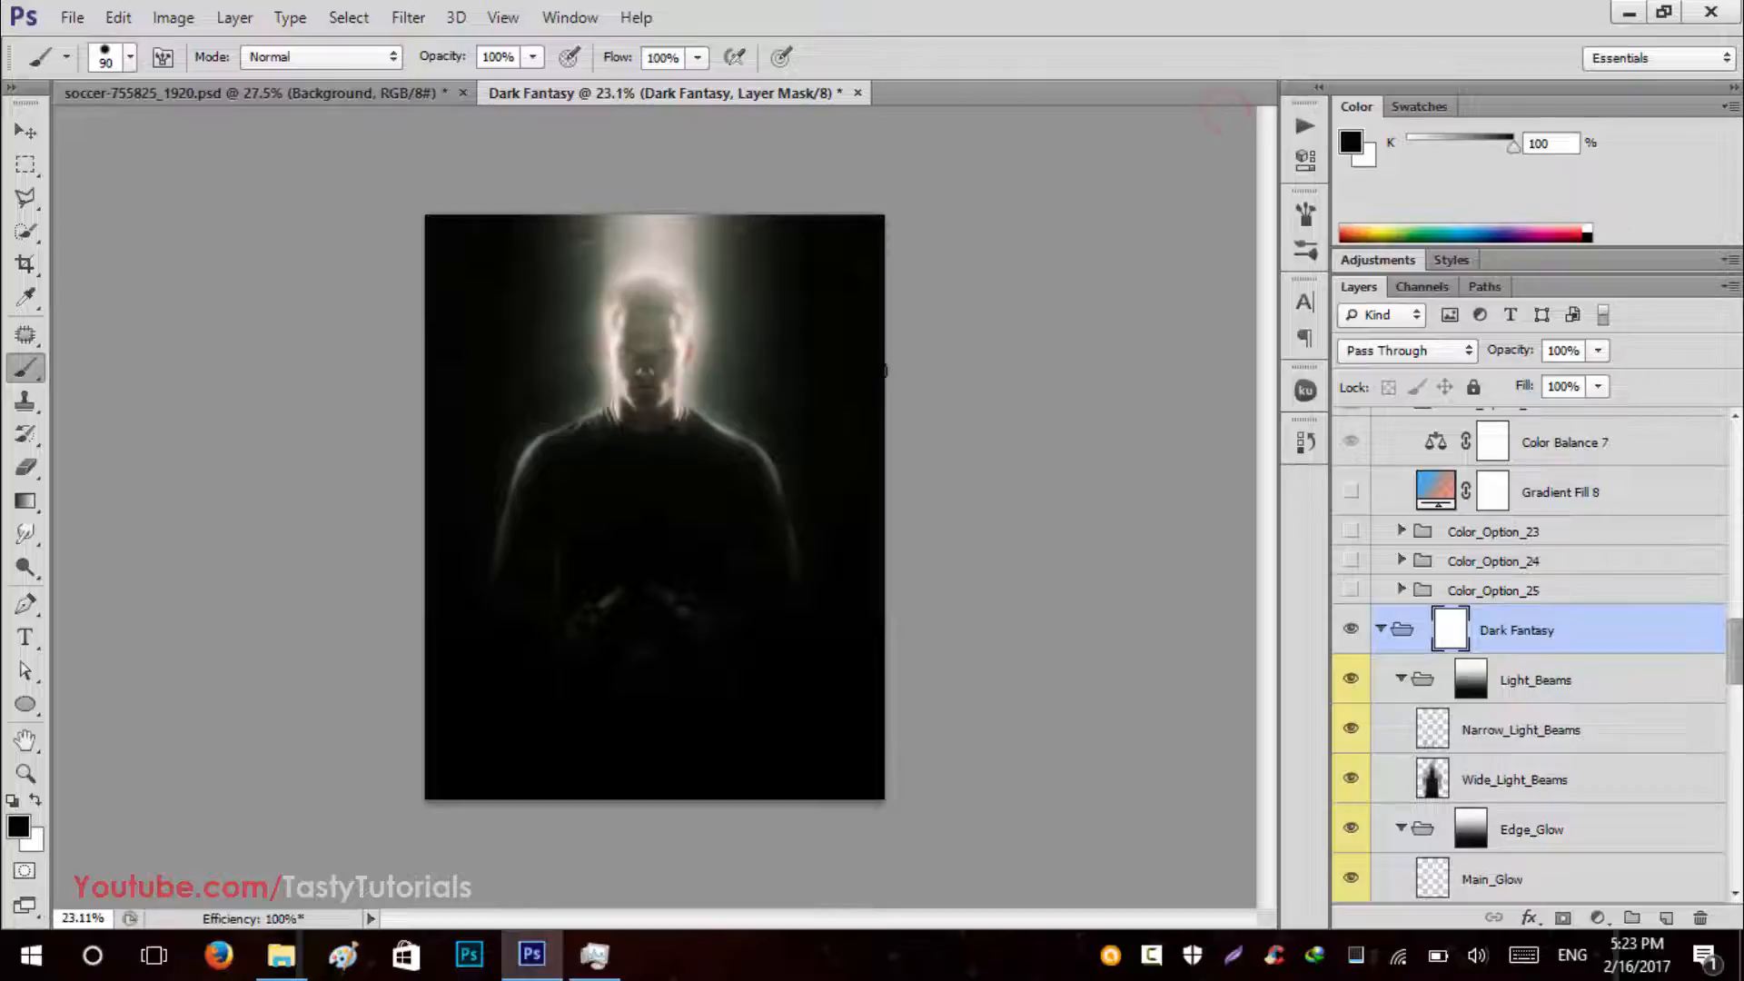
# Examine the light effect around the player's head and shoulders and the Color_Option groups among the generated layers.
pyautogui.press('v')
pyautogui.scroll(5, 635, 280)
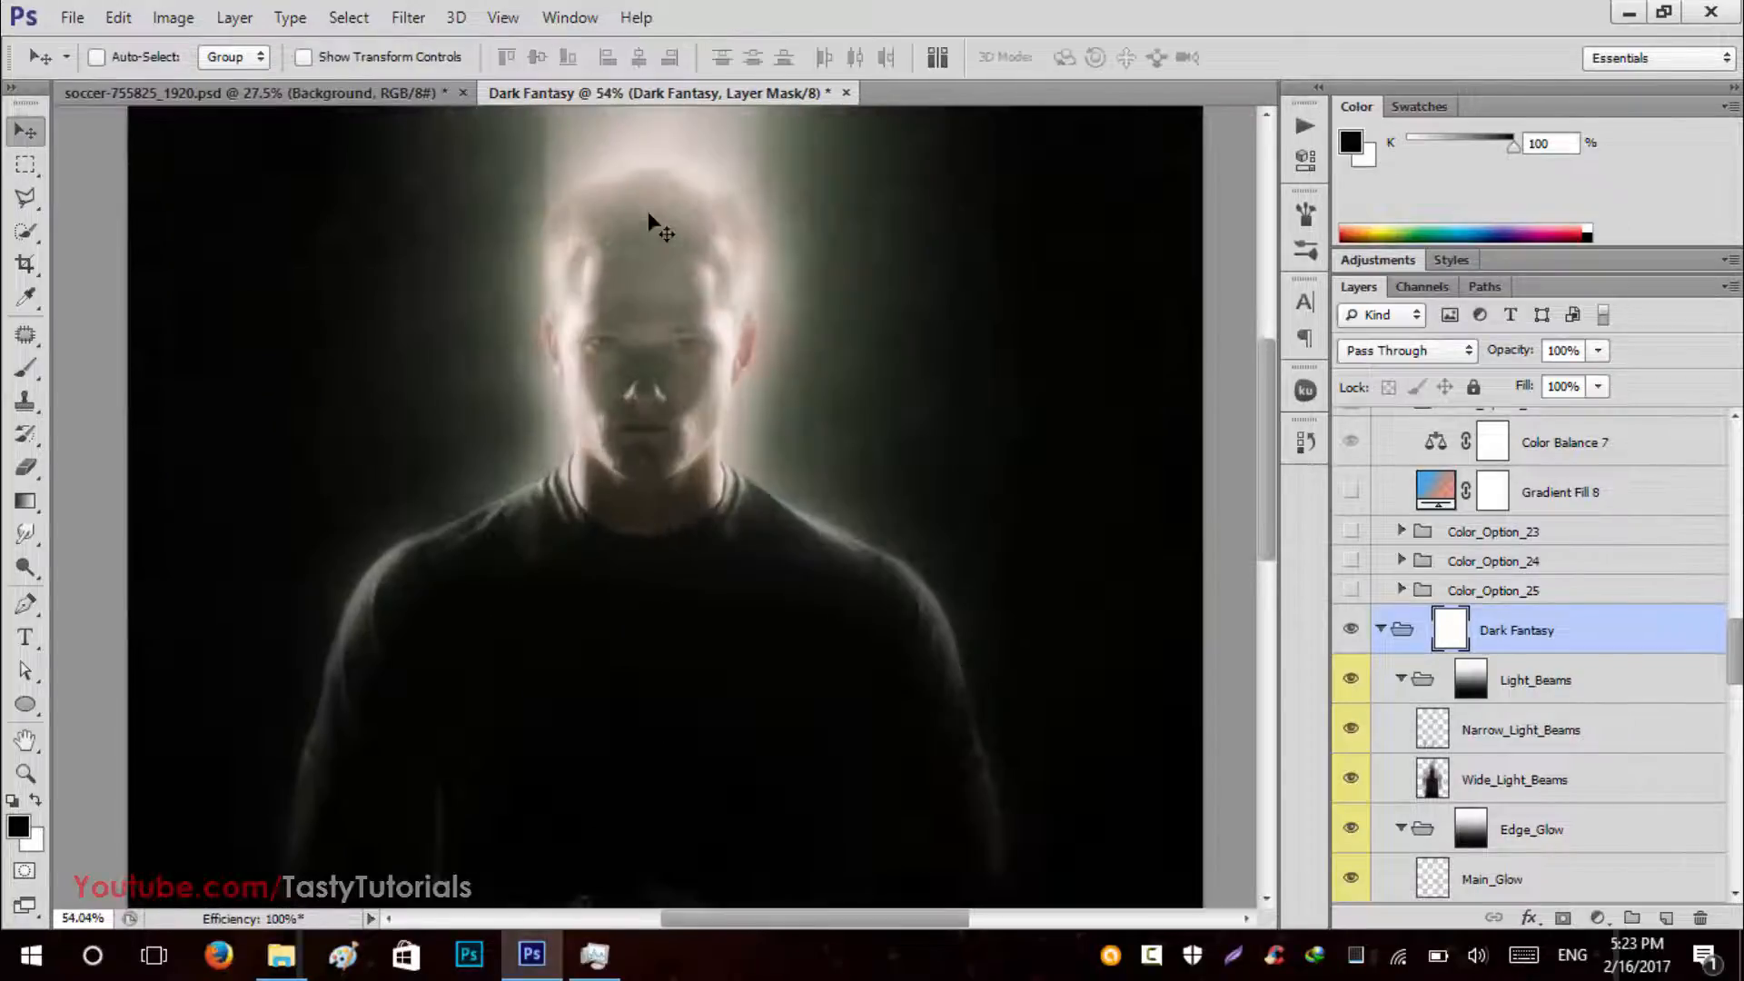
pyautogui.scroll(-4, 649, 218)
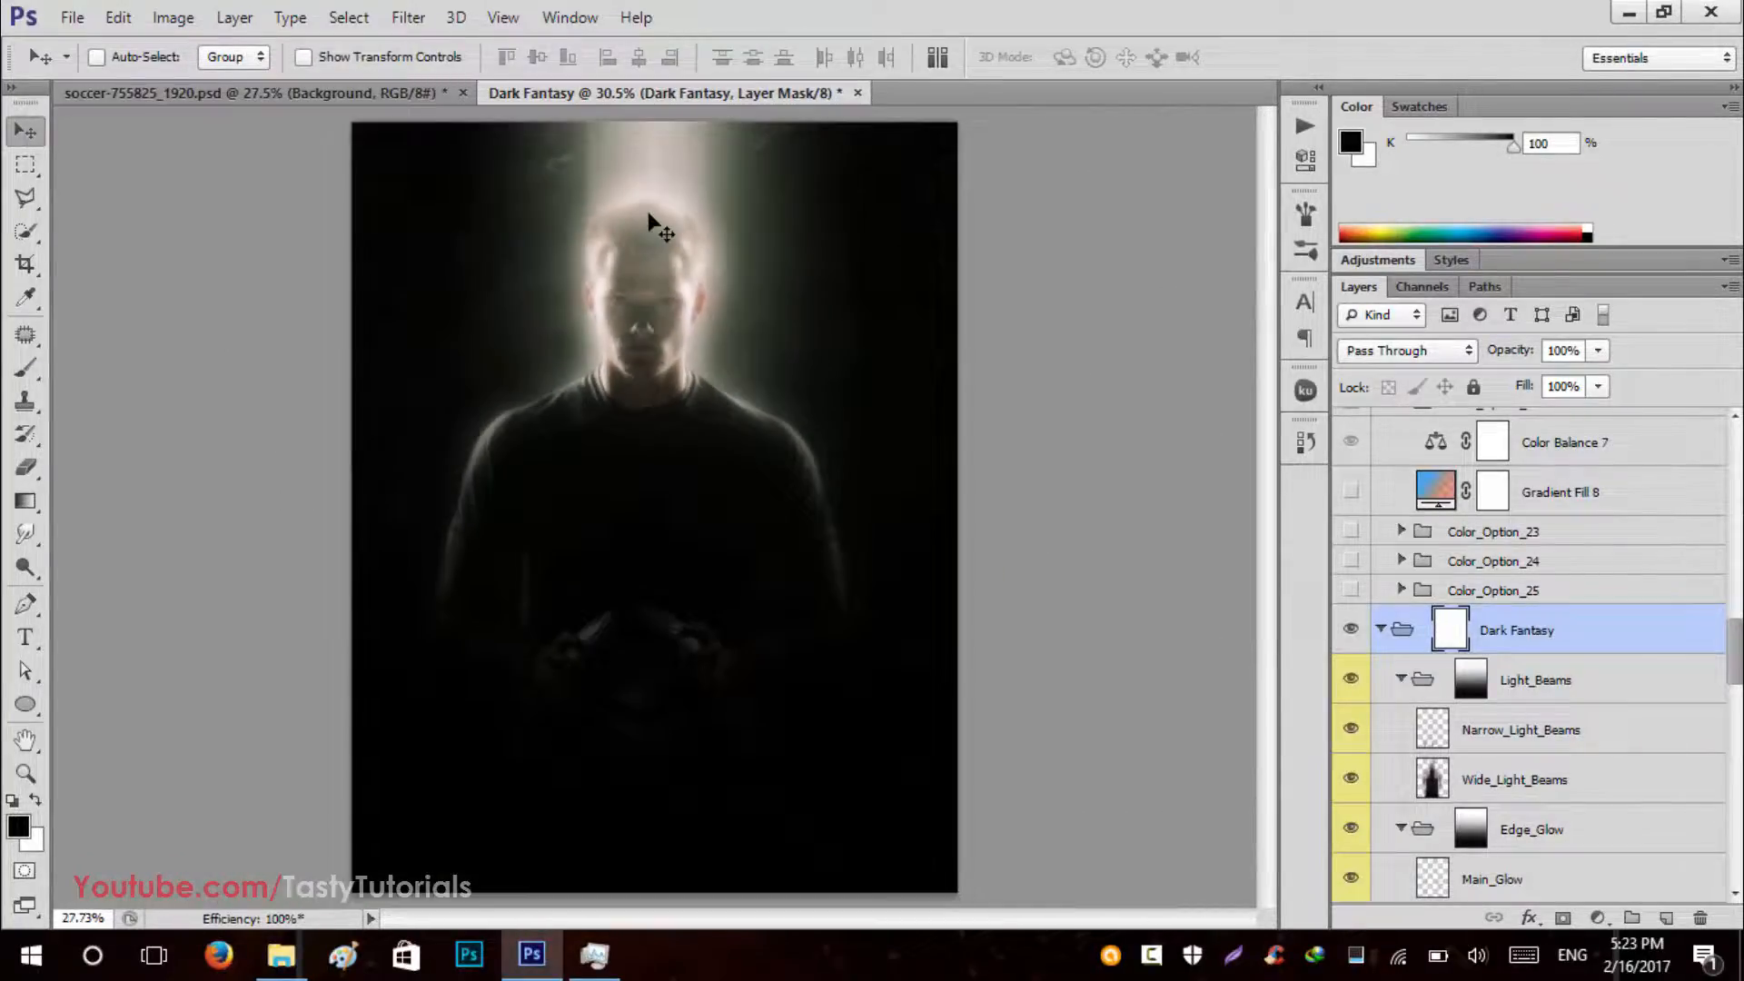
pyautogui.scroll(-1, 649, 218)
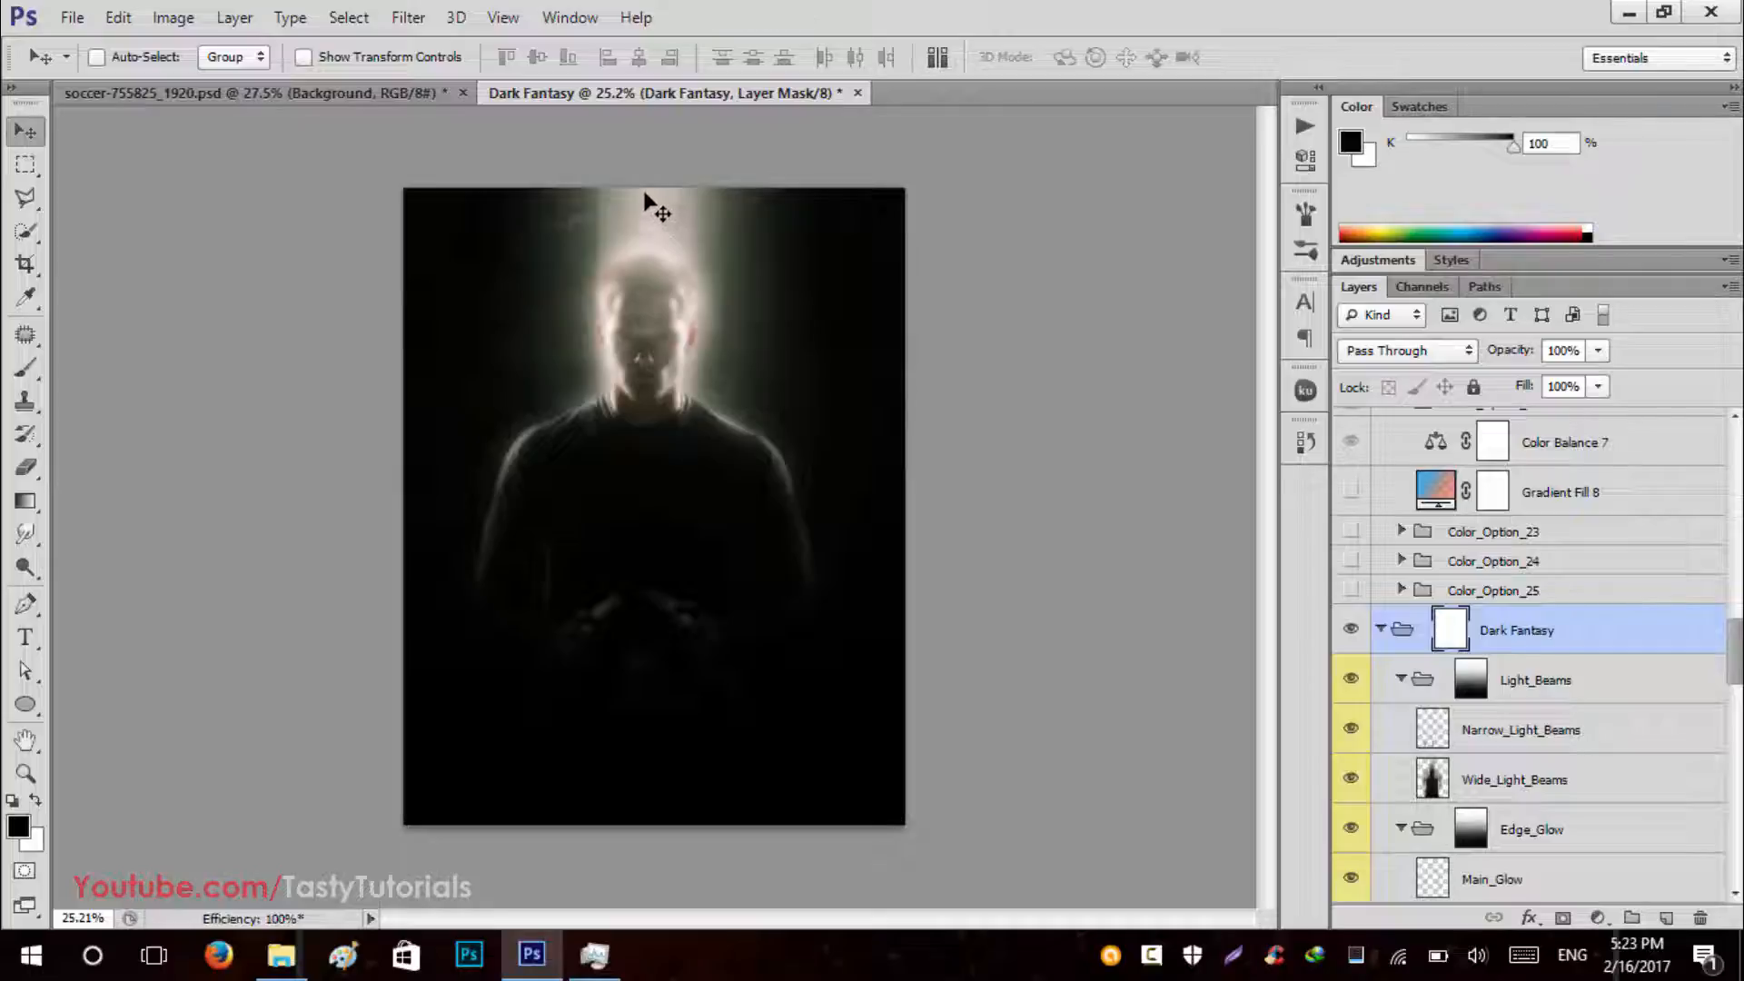
pyautogui.scroll(10, 1497, 654)
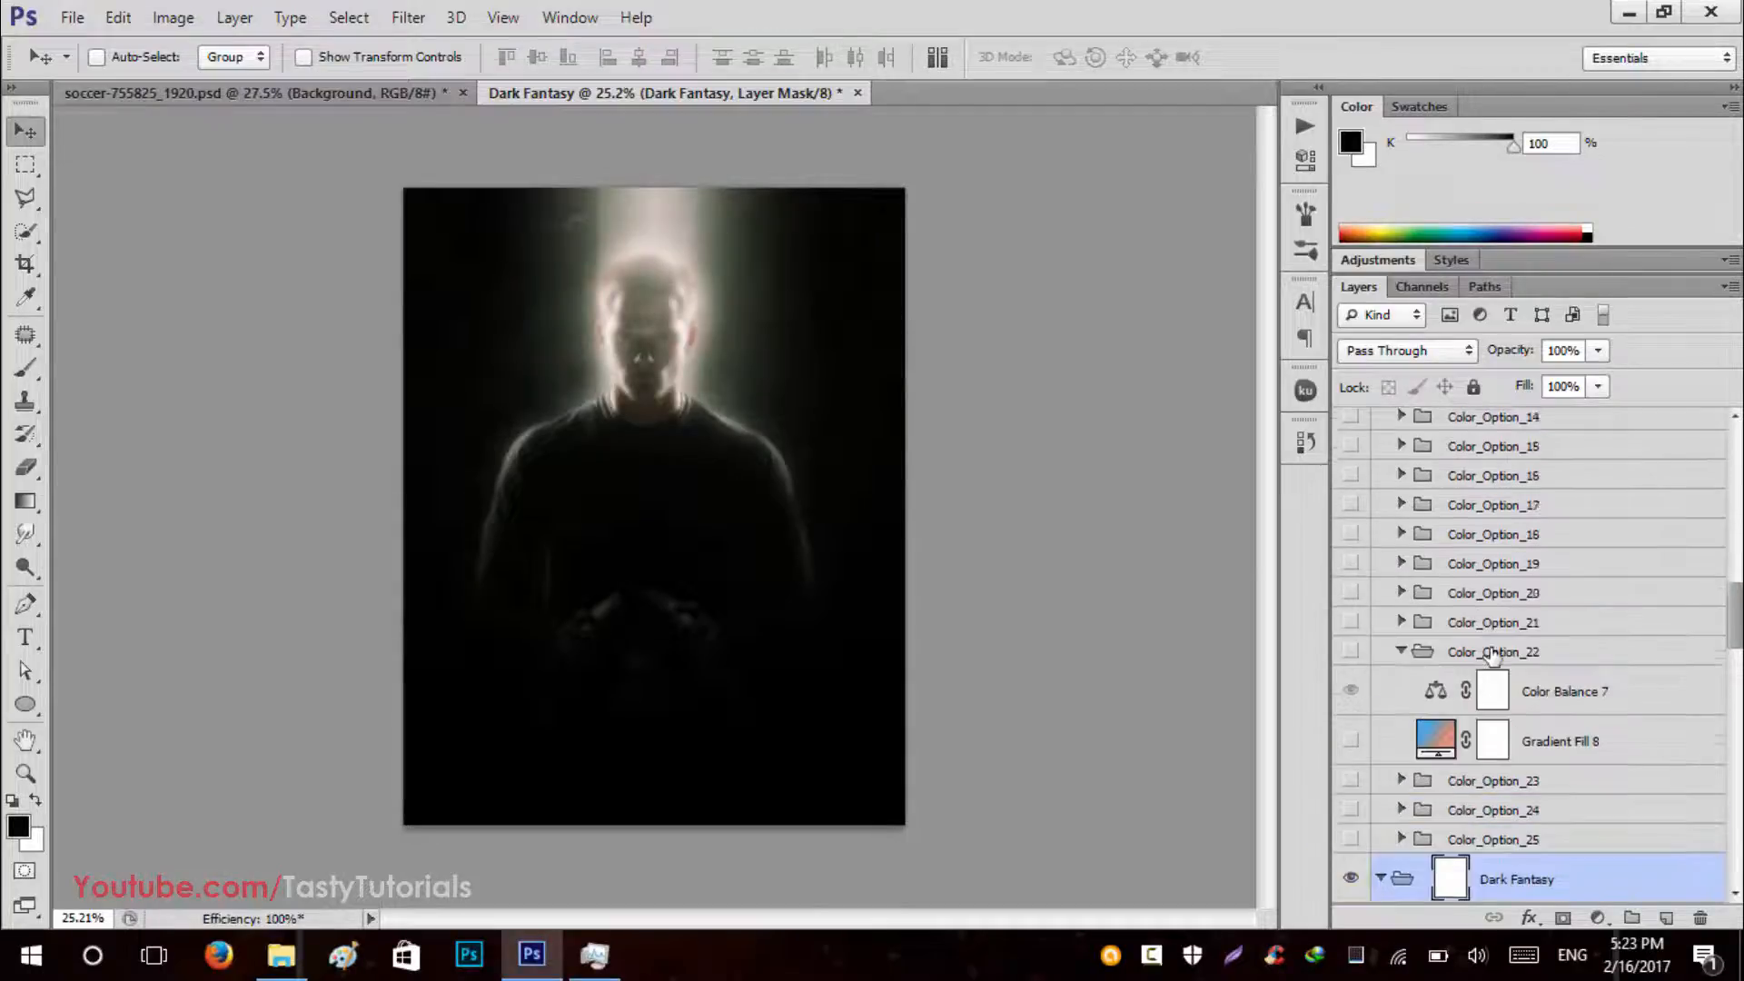
pyautogui.scroll(2, 1494, 654)
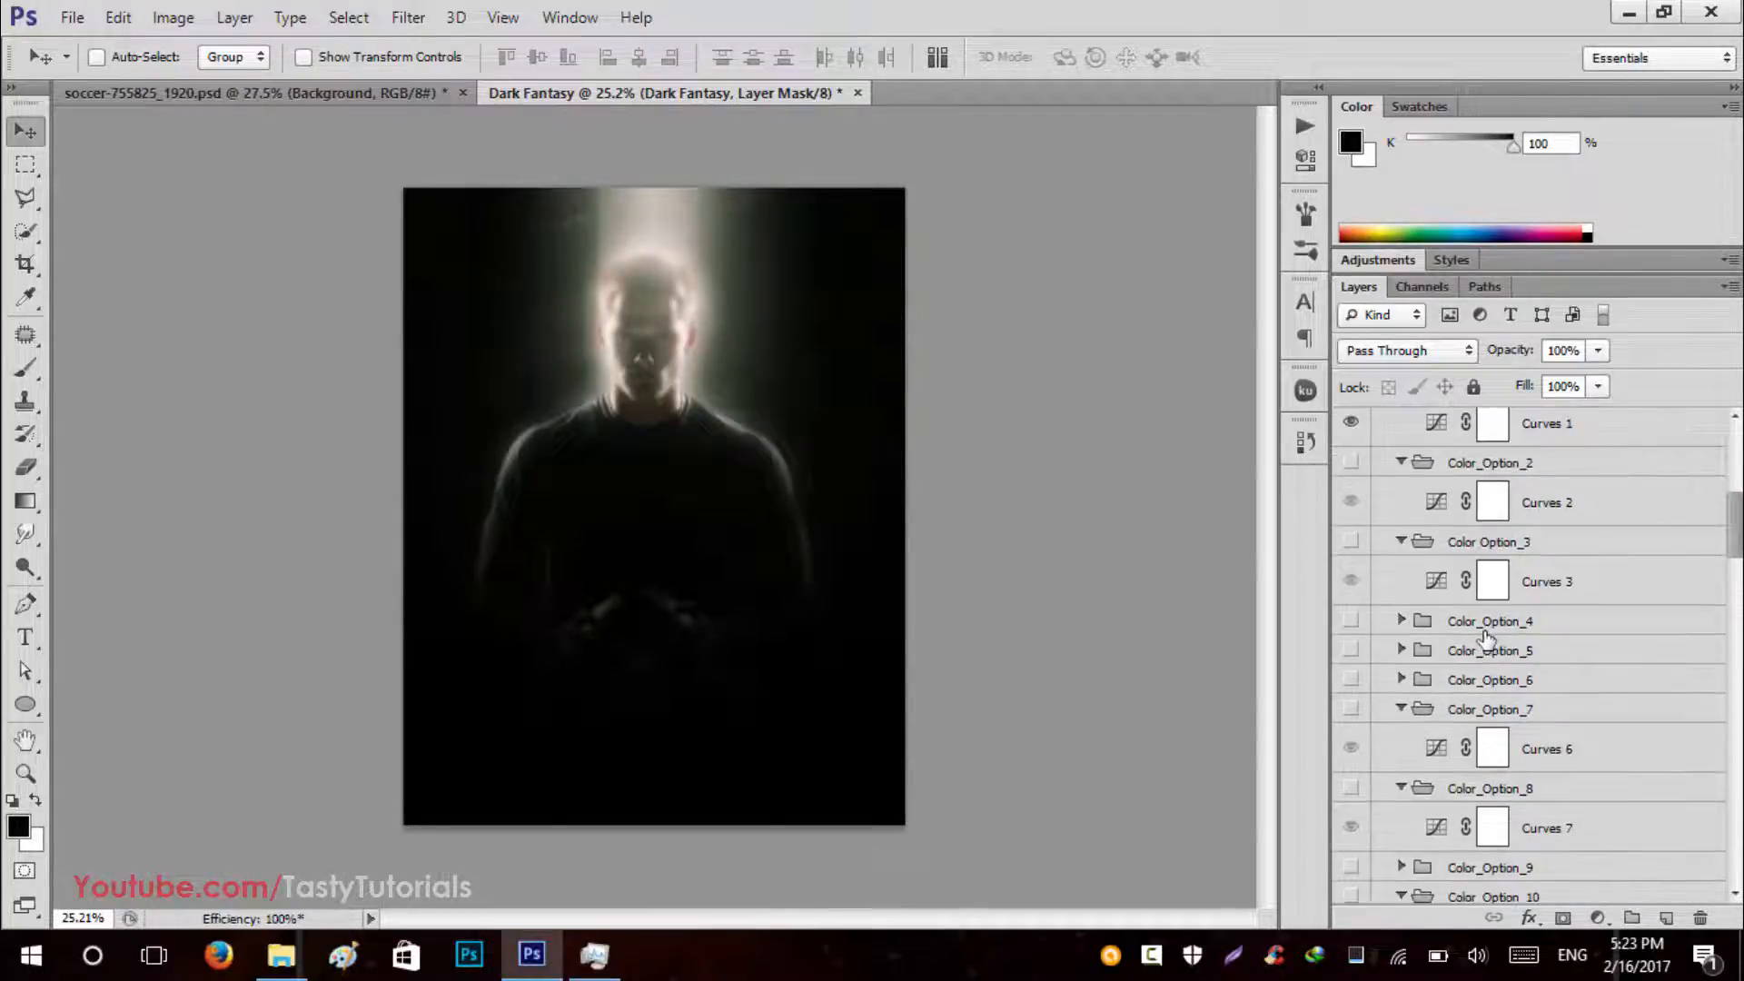
# Collapse all layer groups and expand only the Dark Fantasy group.
pyautogui.scroll(5, 1570, 599)
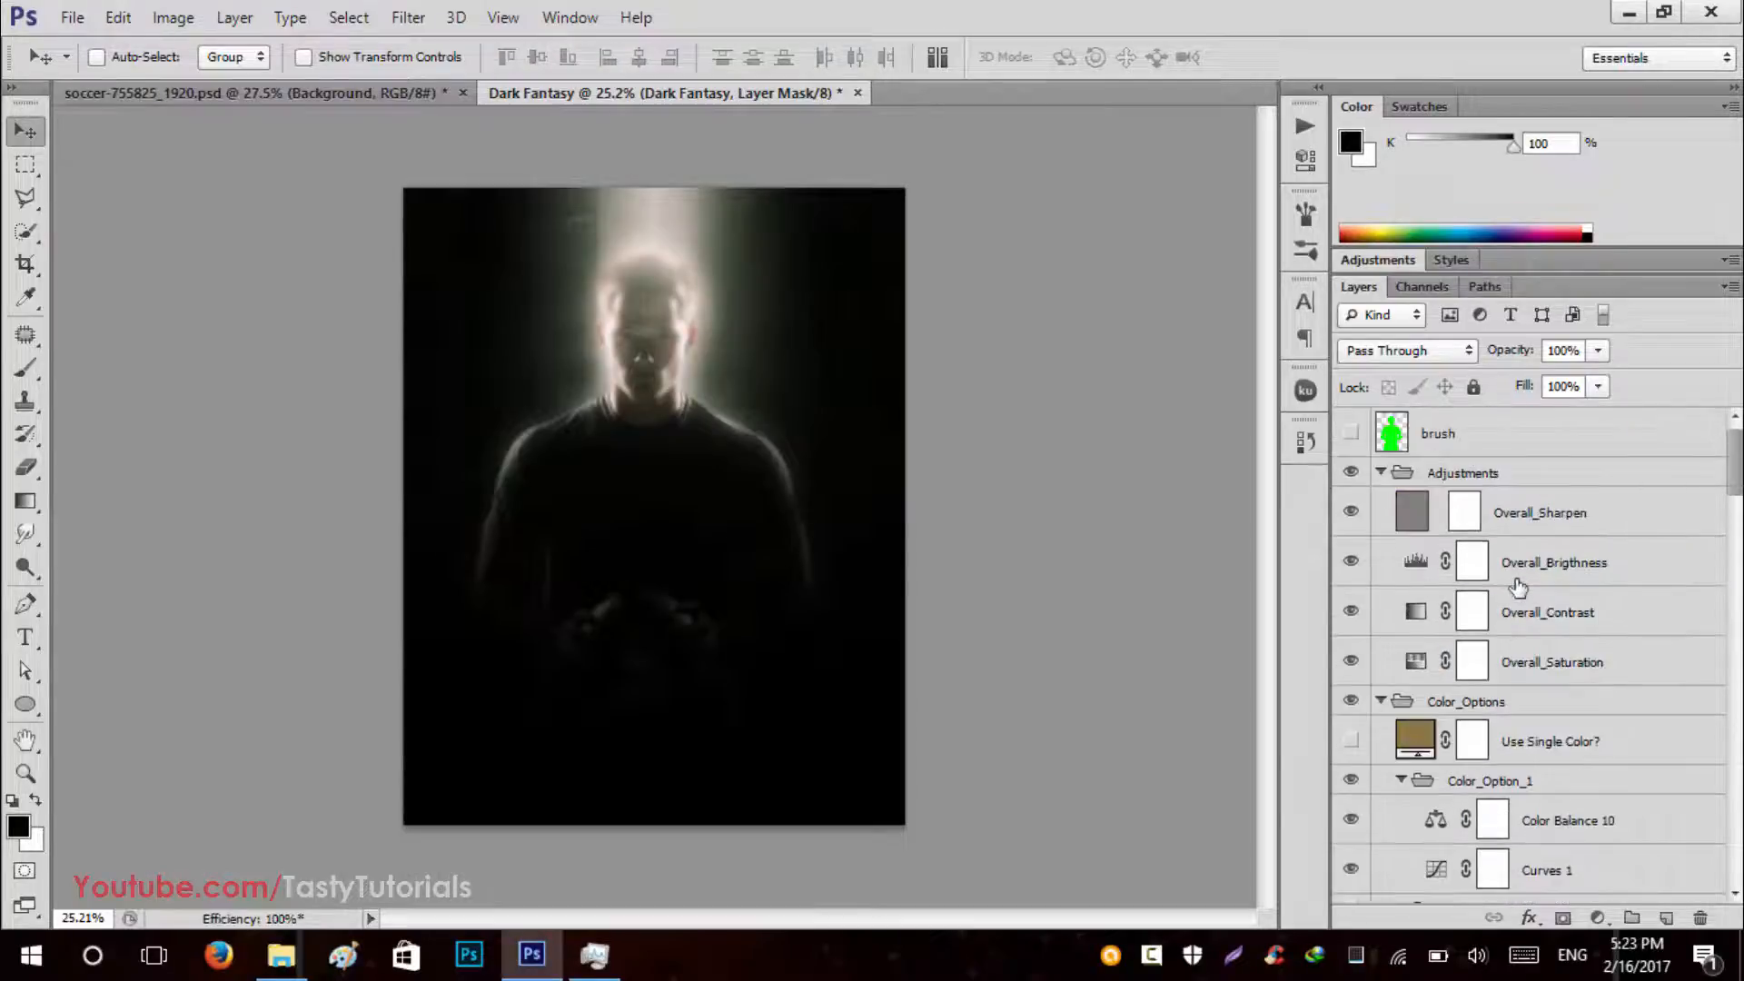
pyautogui.keyDown('ctrl'); pyautogui.click(1380, 473); pyautogui.keyUp('ctrl')
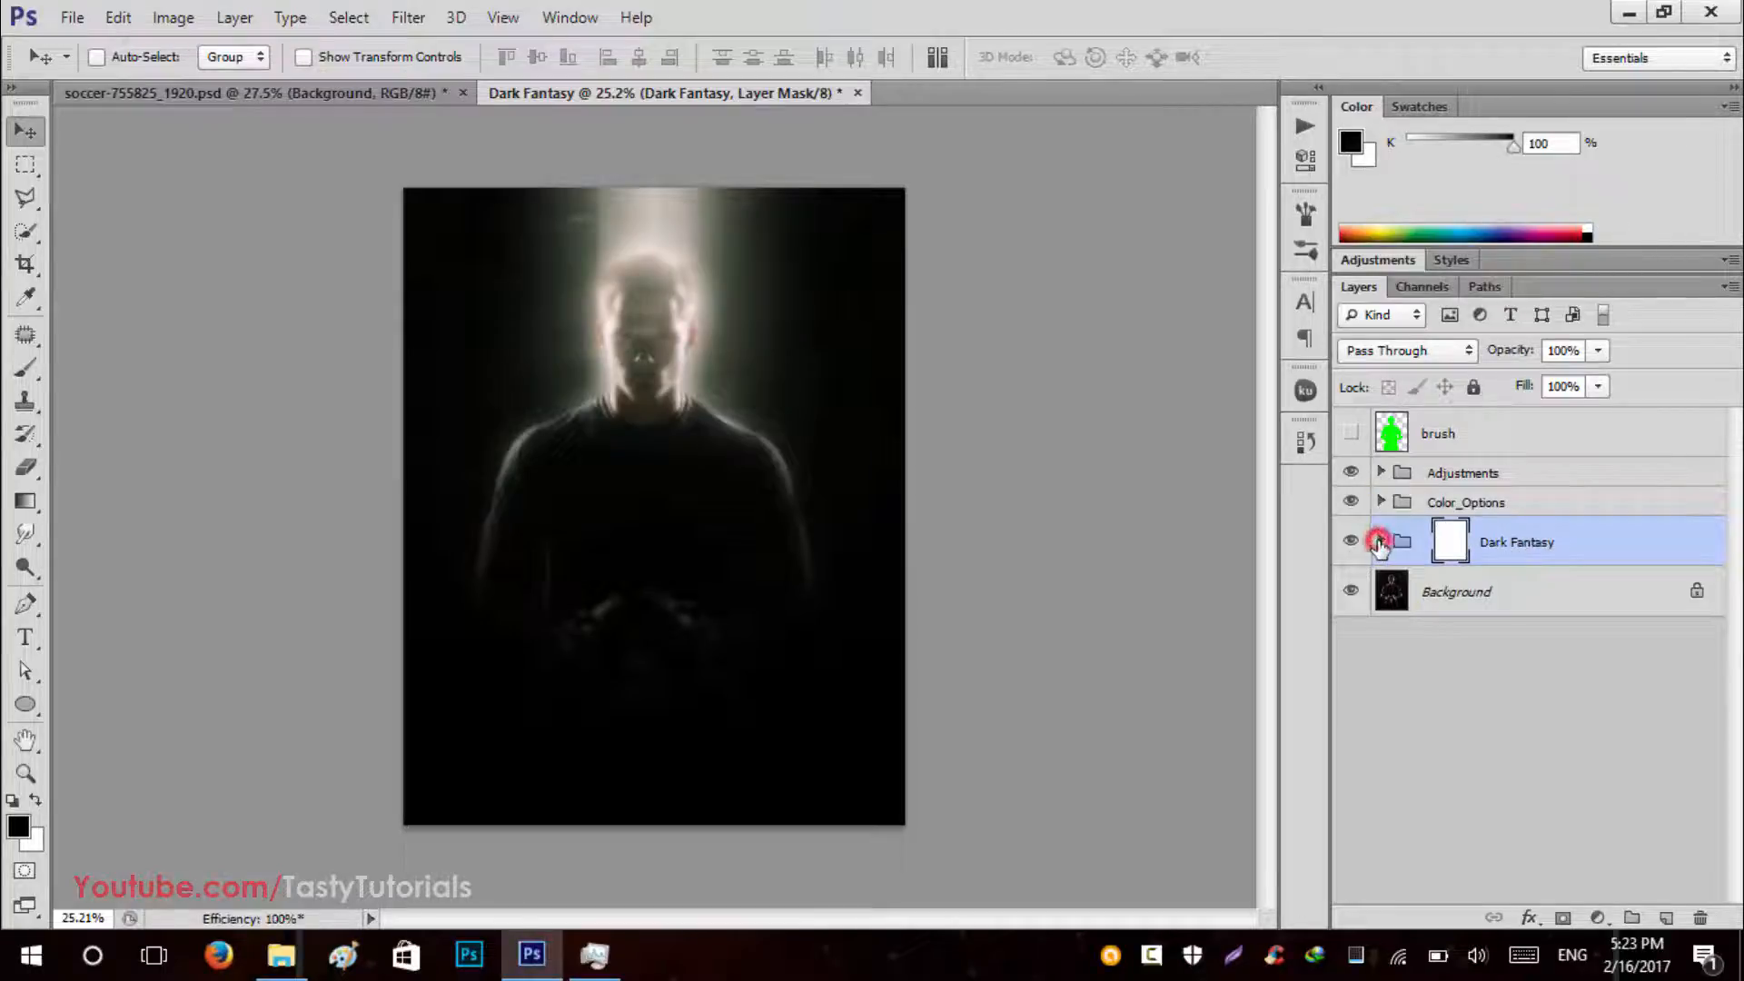
pyautogui.click(1380, 543)
pyautogui.scroll(-1, 1622, 621)
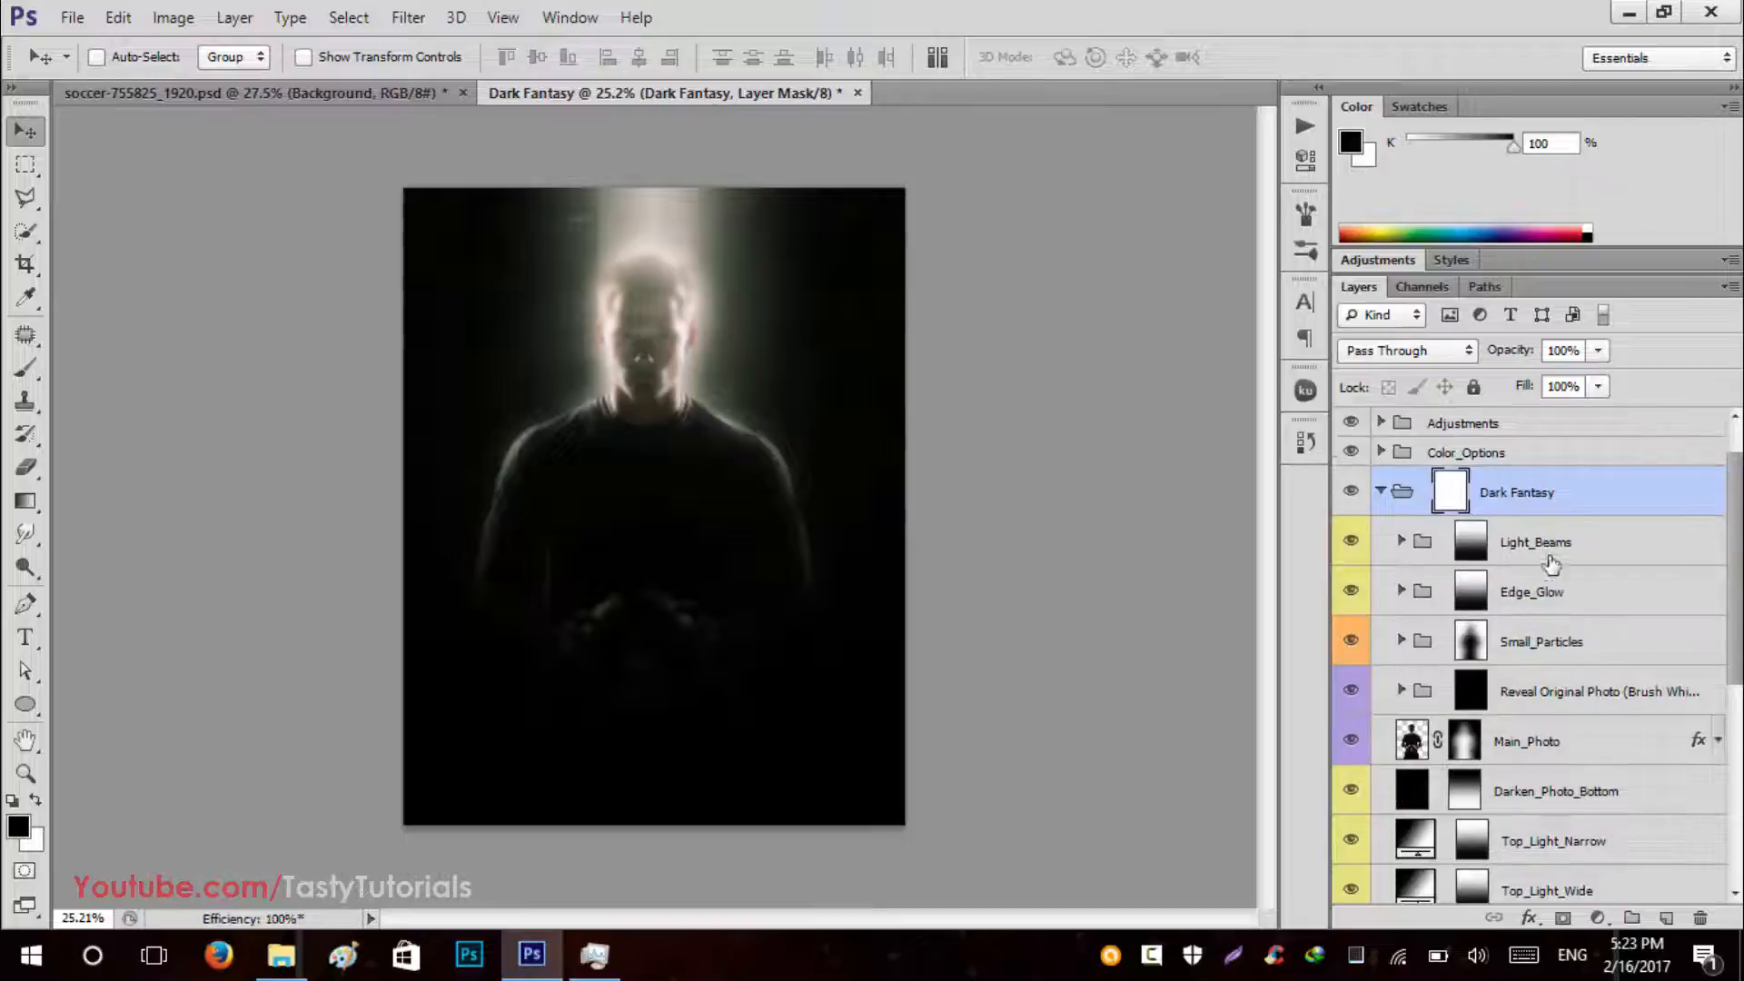
# Preview the effects of the Light_Beams, Edge_Glow and Small_Particles groups by hiding and showing each one.
pyautogui.click(1583, 543)
pyautogui.click(1354, 543)
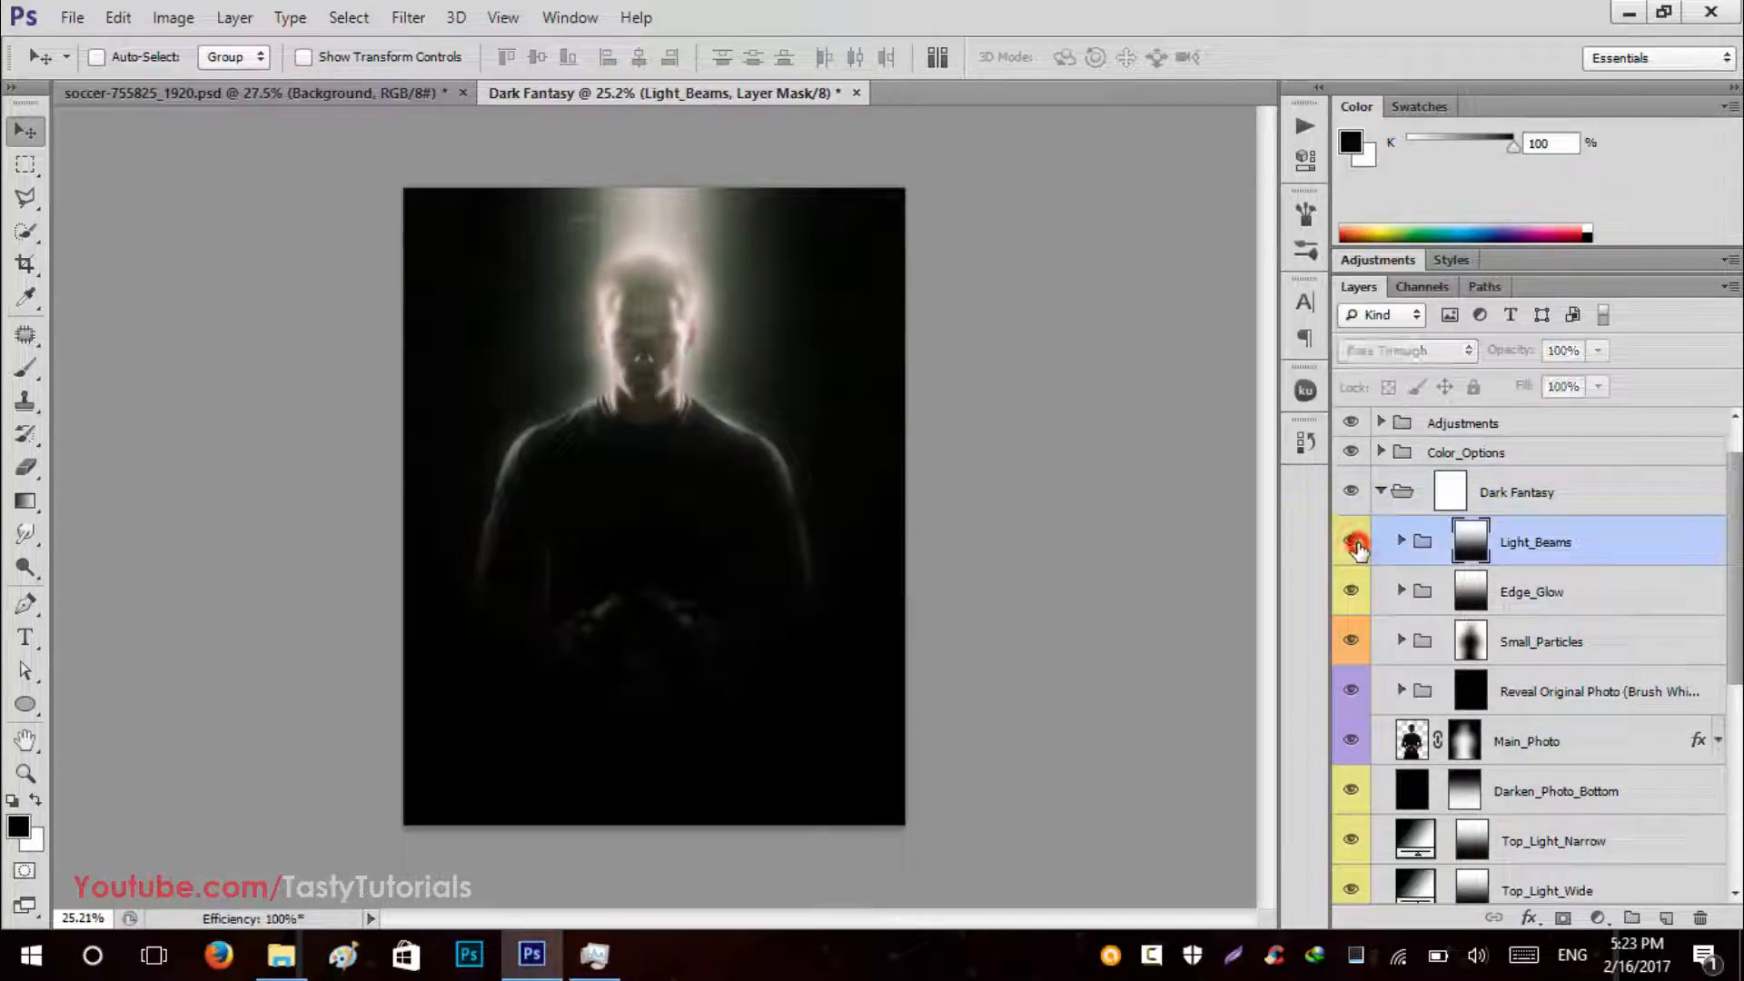
pyautogui.click(1353, 543)
pyautogui.click(1634, 608)
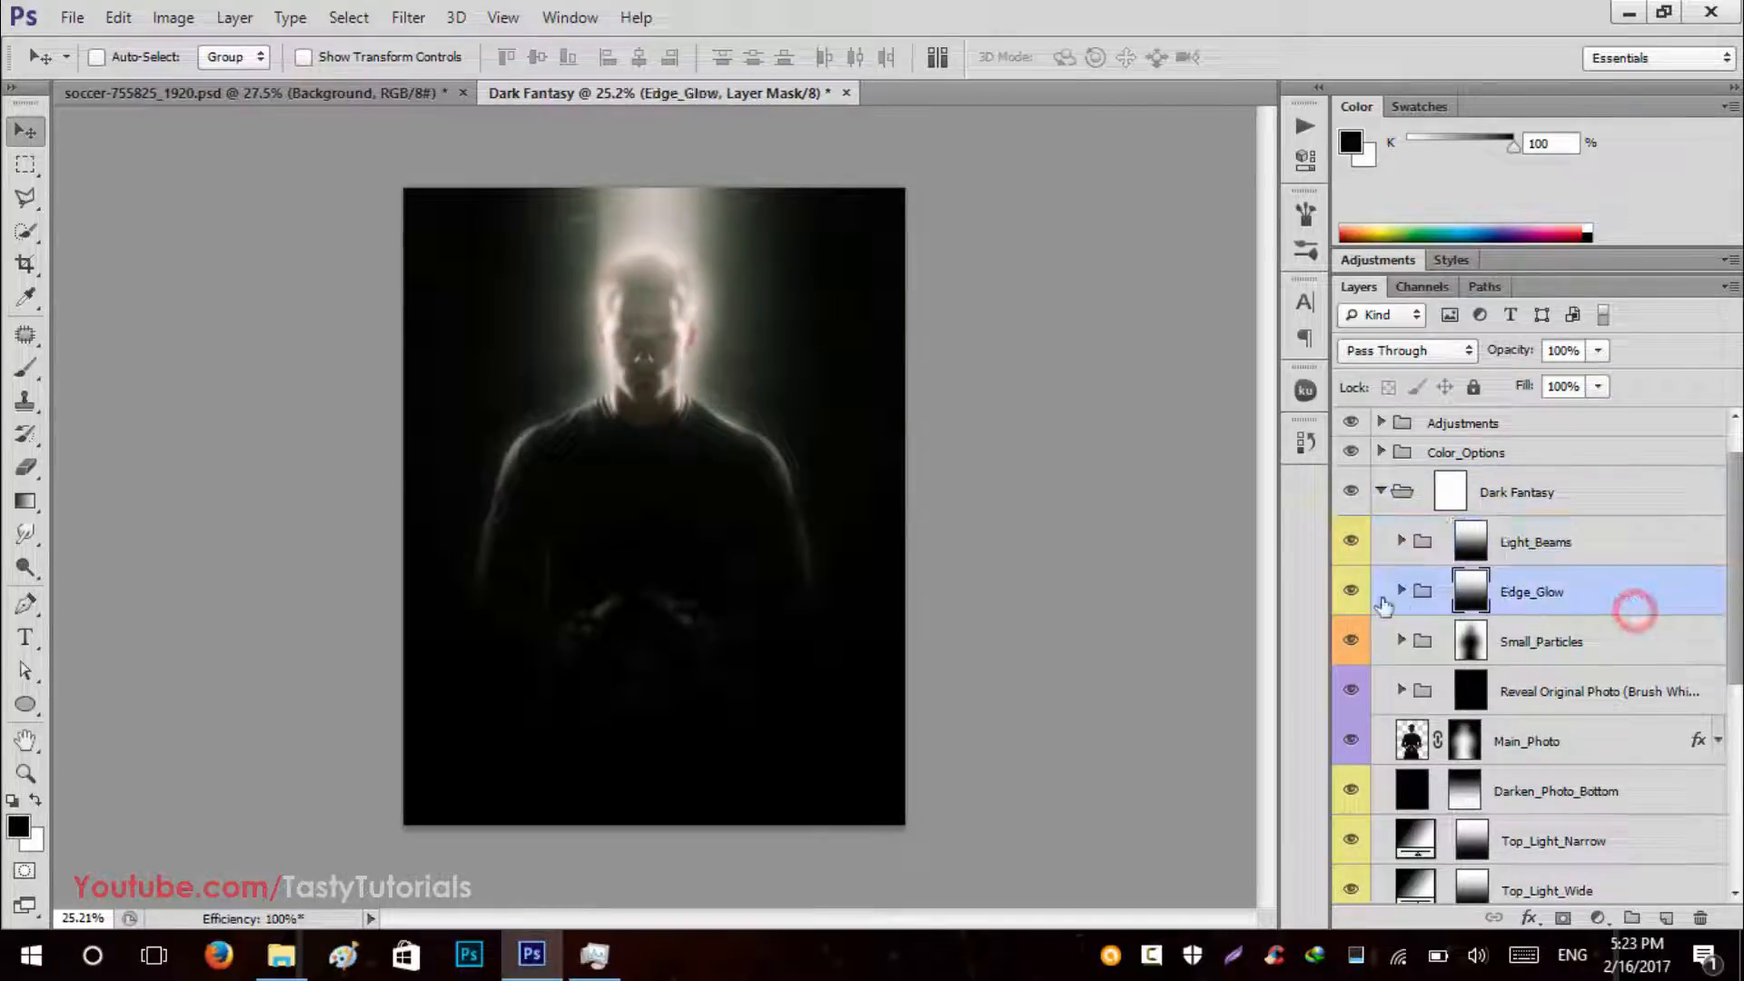
pyautogui.click(1351, 593)
pyautogui.click(1351, 593)
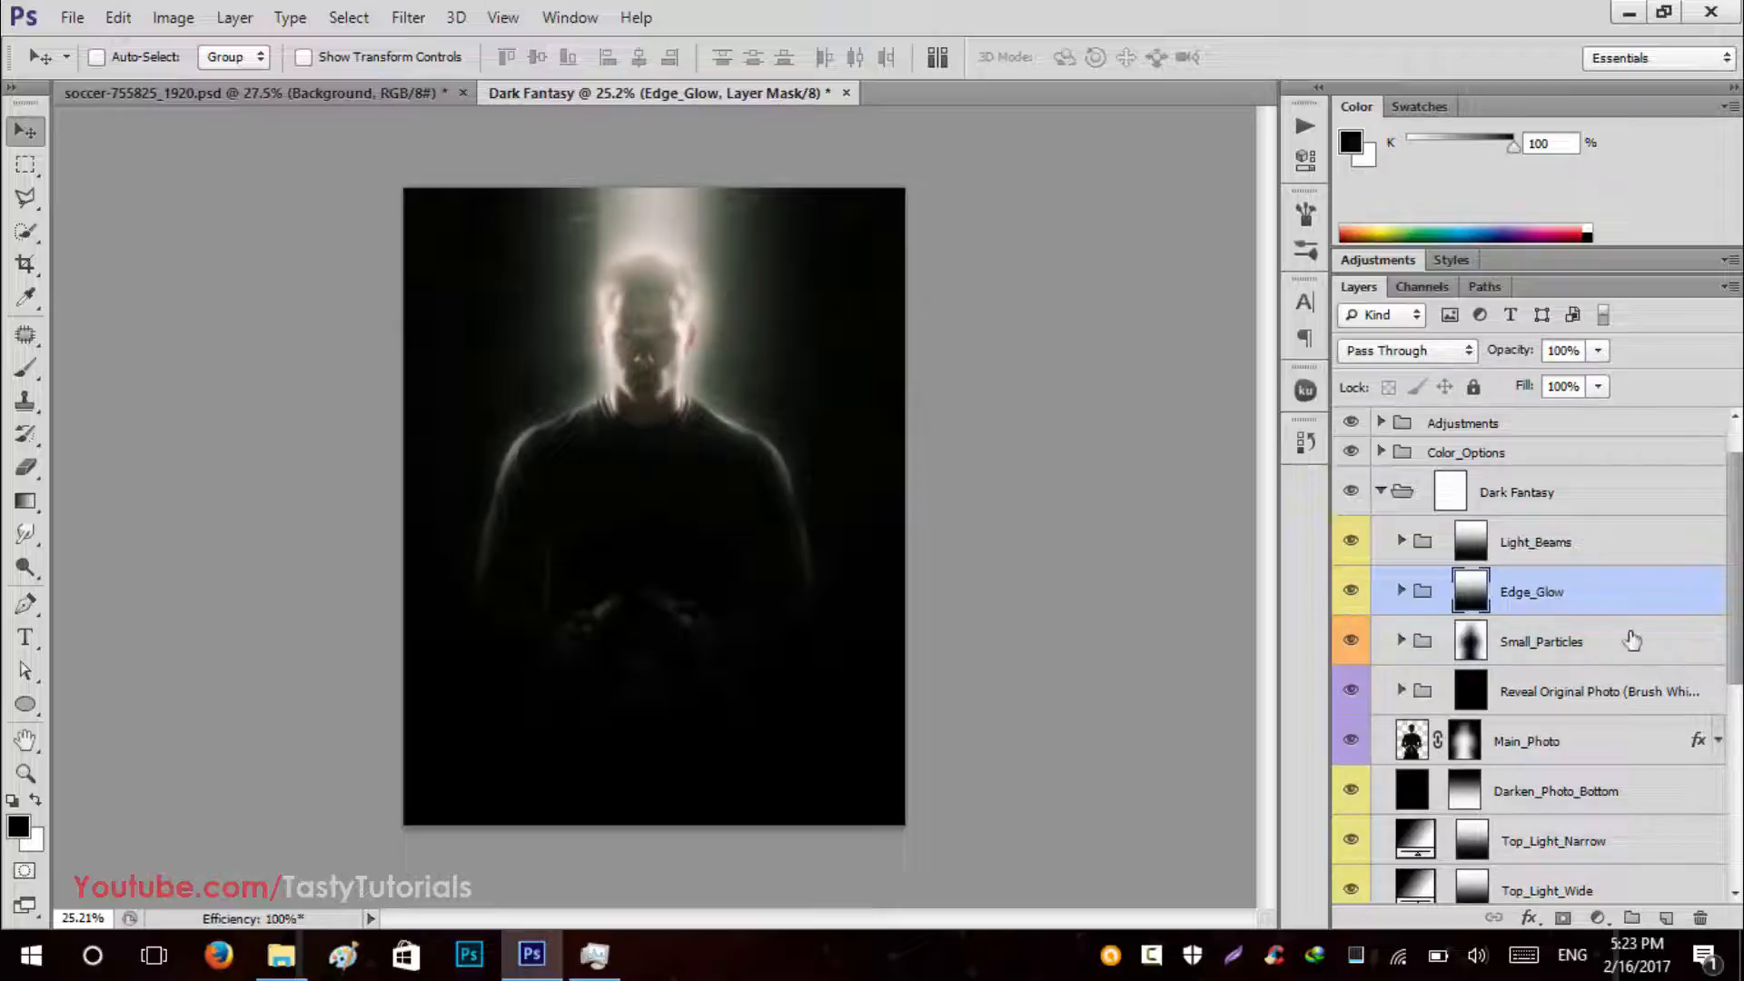
pyautogui.click(1632, 640)
pyautogui.click(1351, 641)
pyautogui.click(1351, 641)
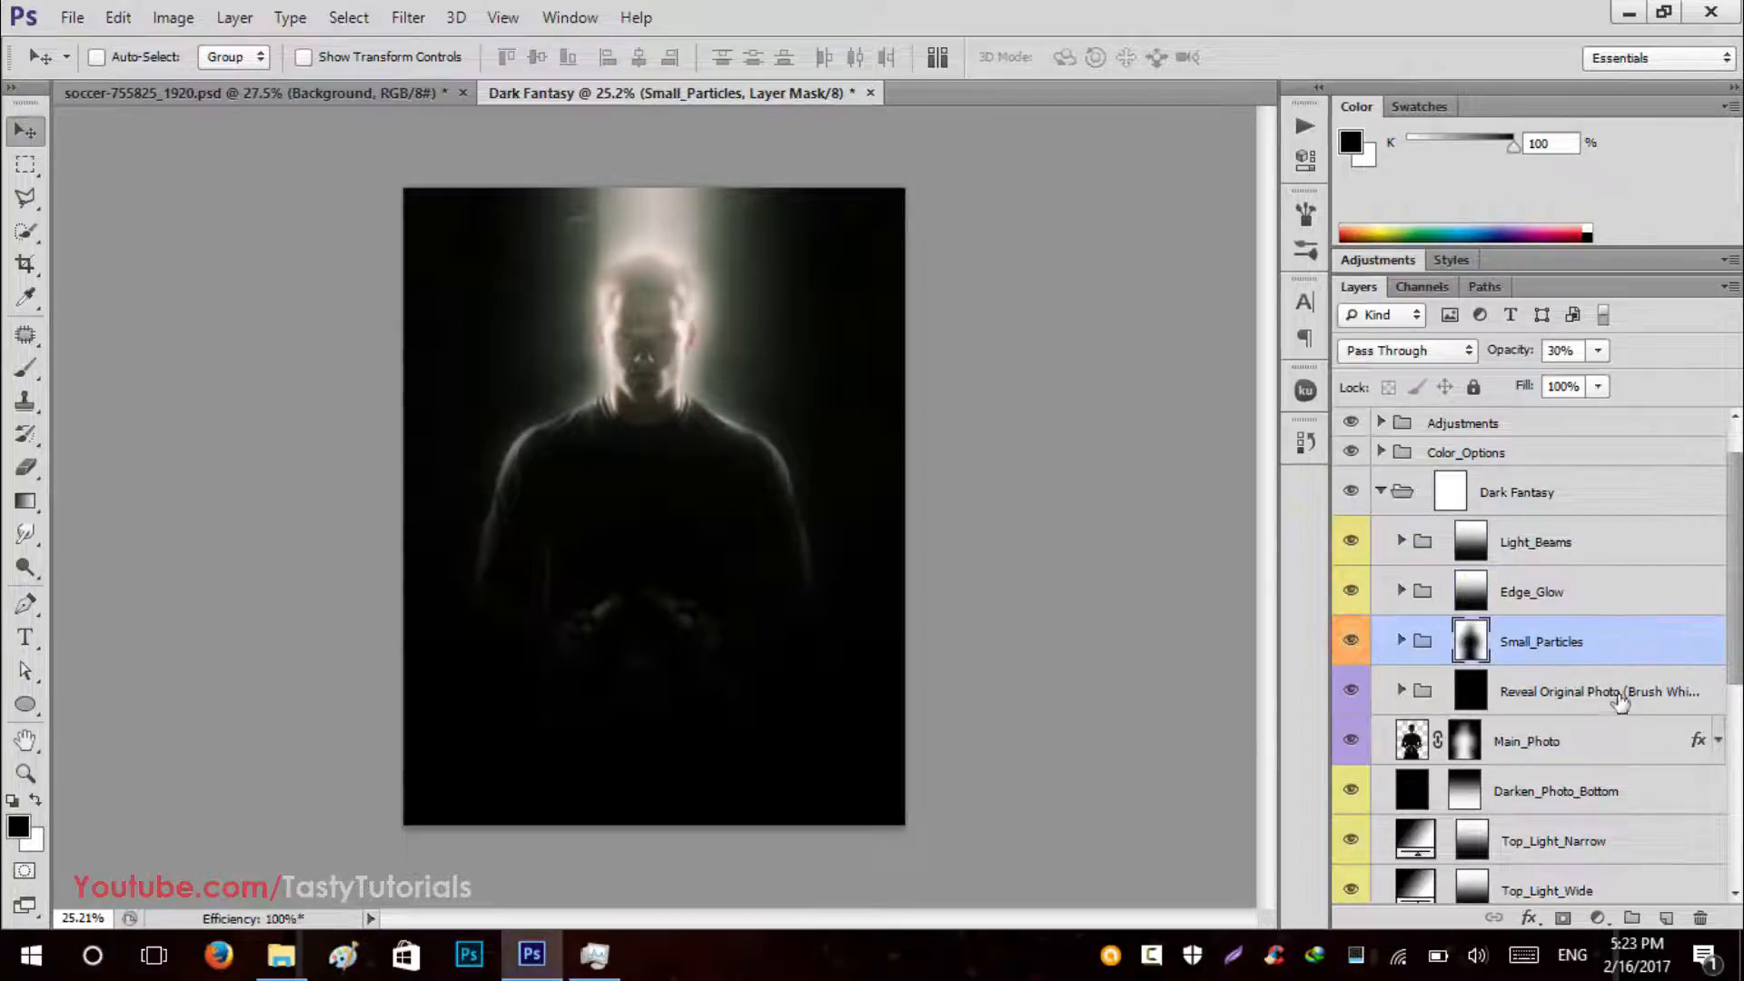
# Hide the Top_Light_Narrow and Top_Light_Wide layers below Main_Photo.
pyautogui.scroll(-1, 1622, 704)
pyautogui.click(1624, 693)
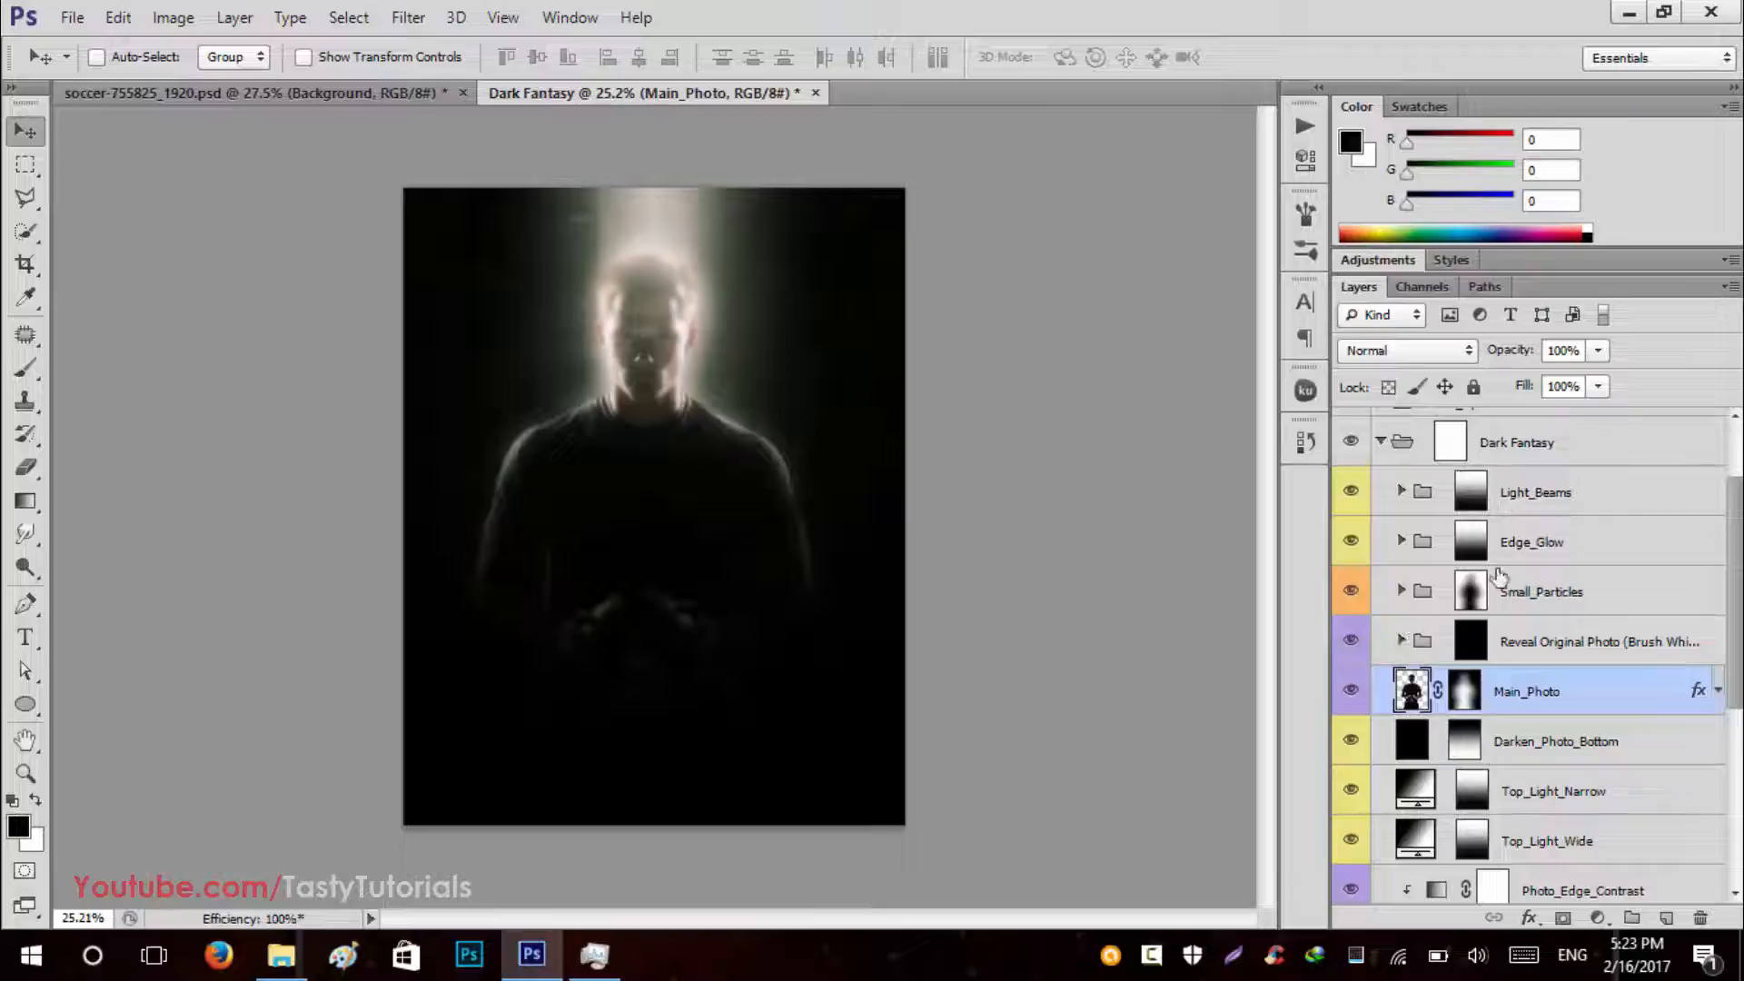
pyautogui.scroll(-3, 1371, 615)
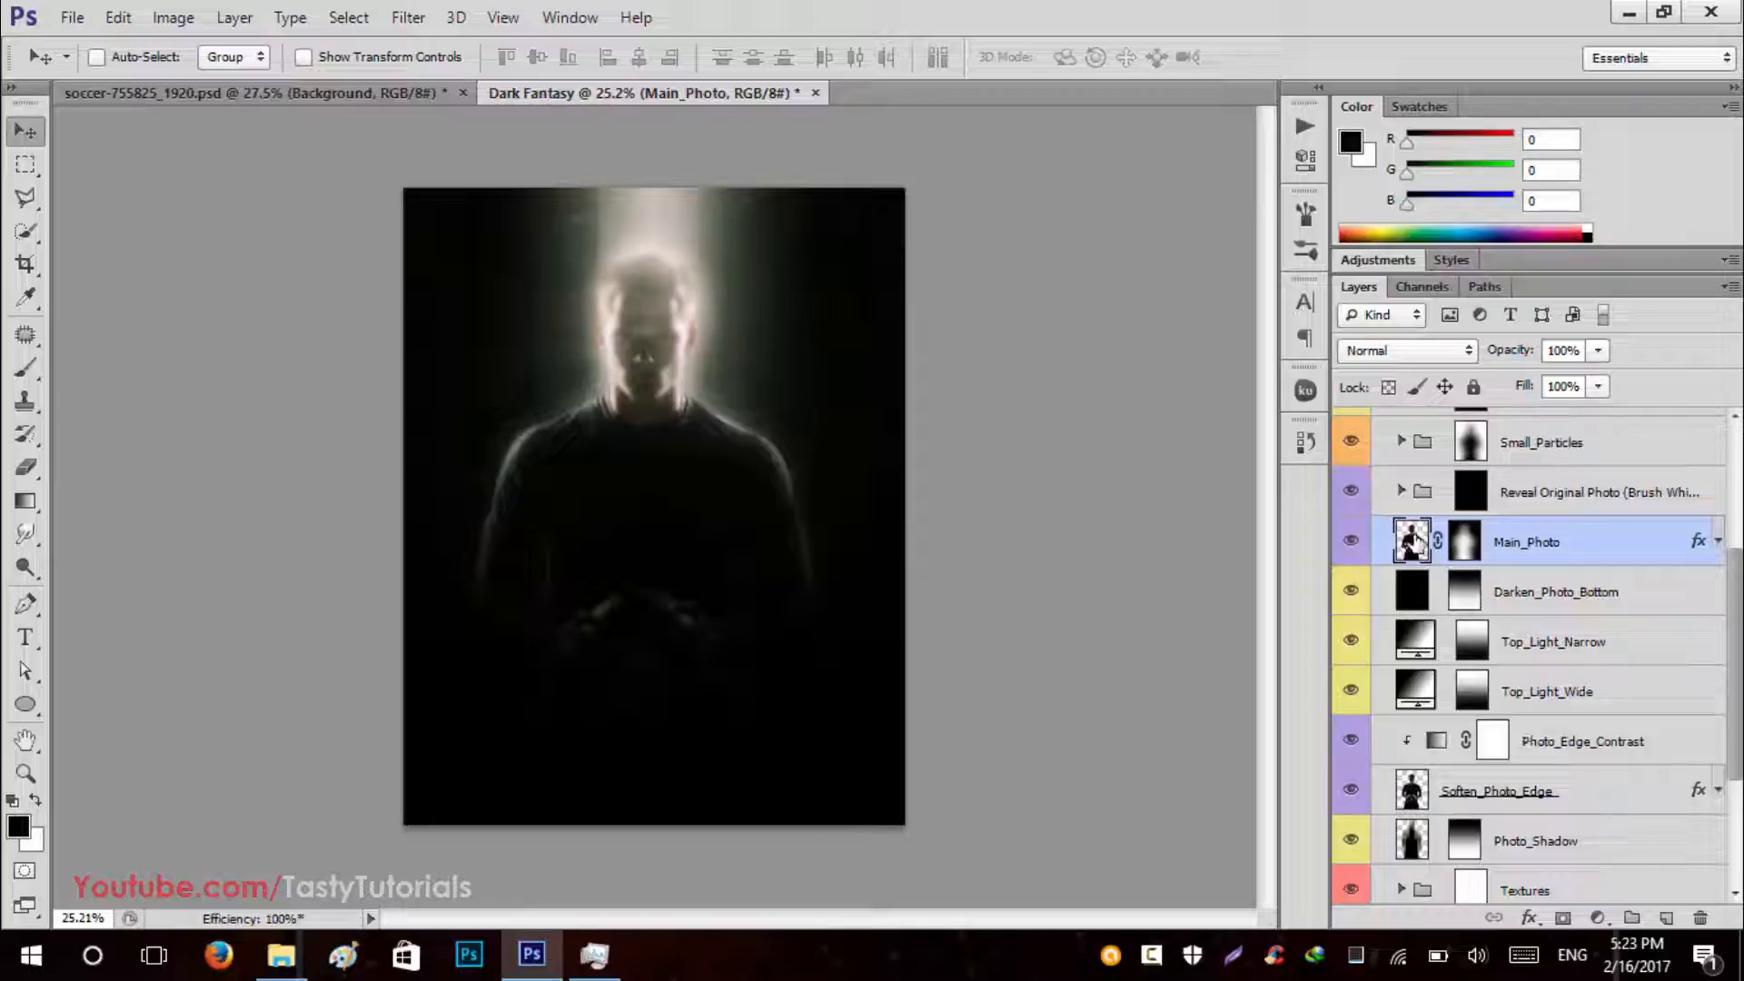
pyautogui.click(1561, 637)
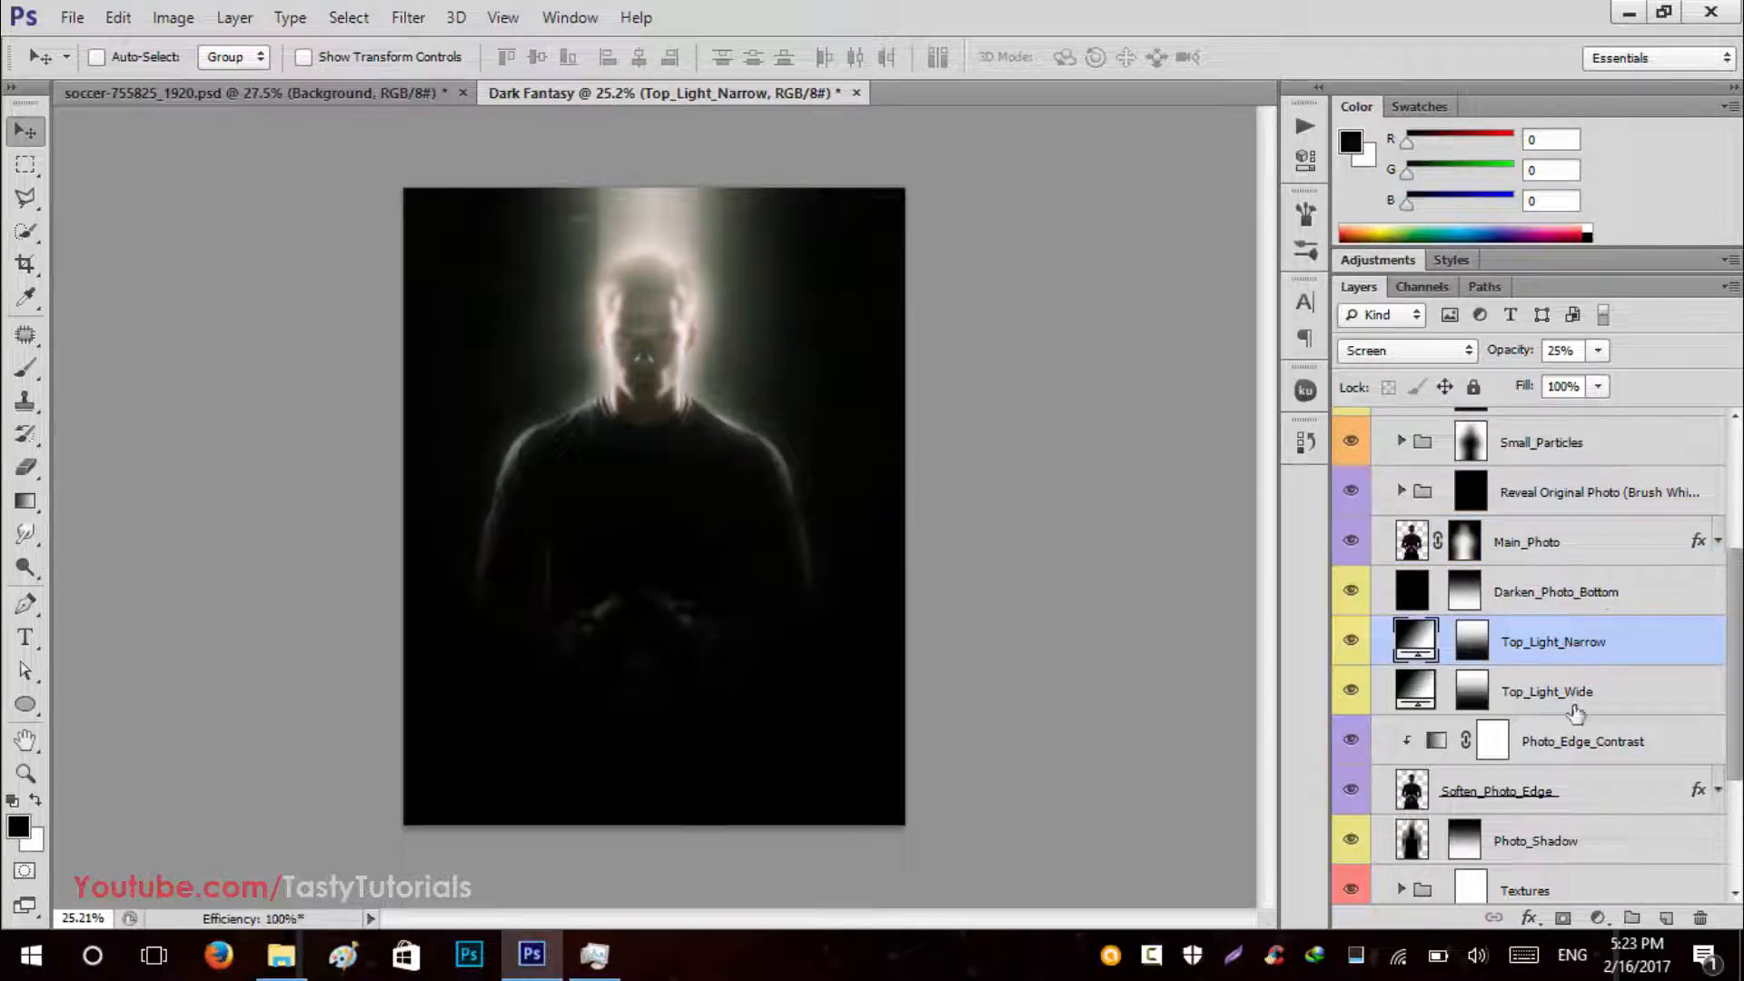
pyautogui.click(1351, 641)
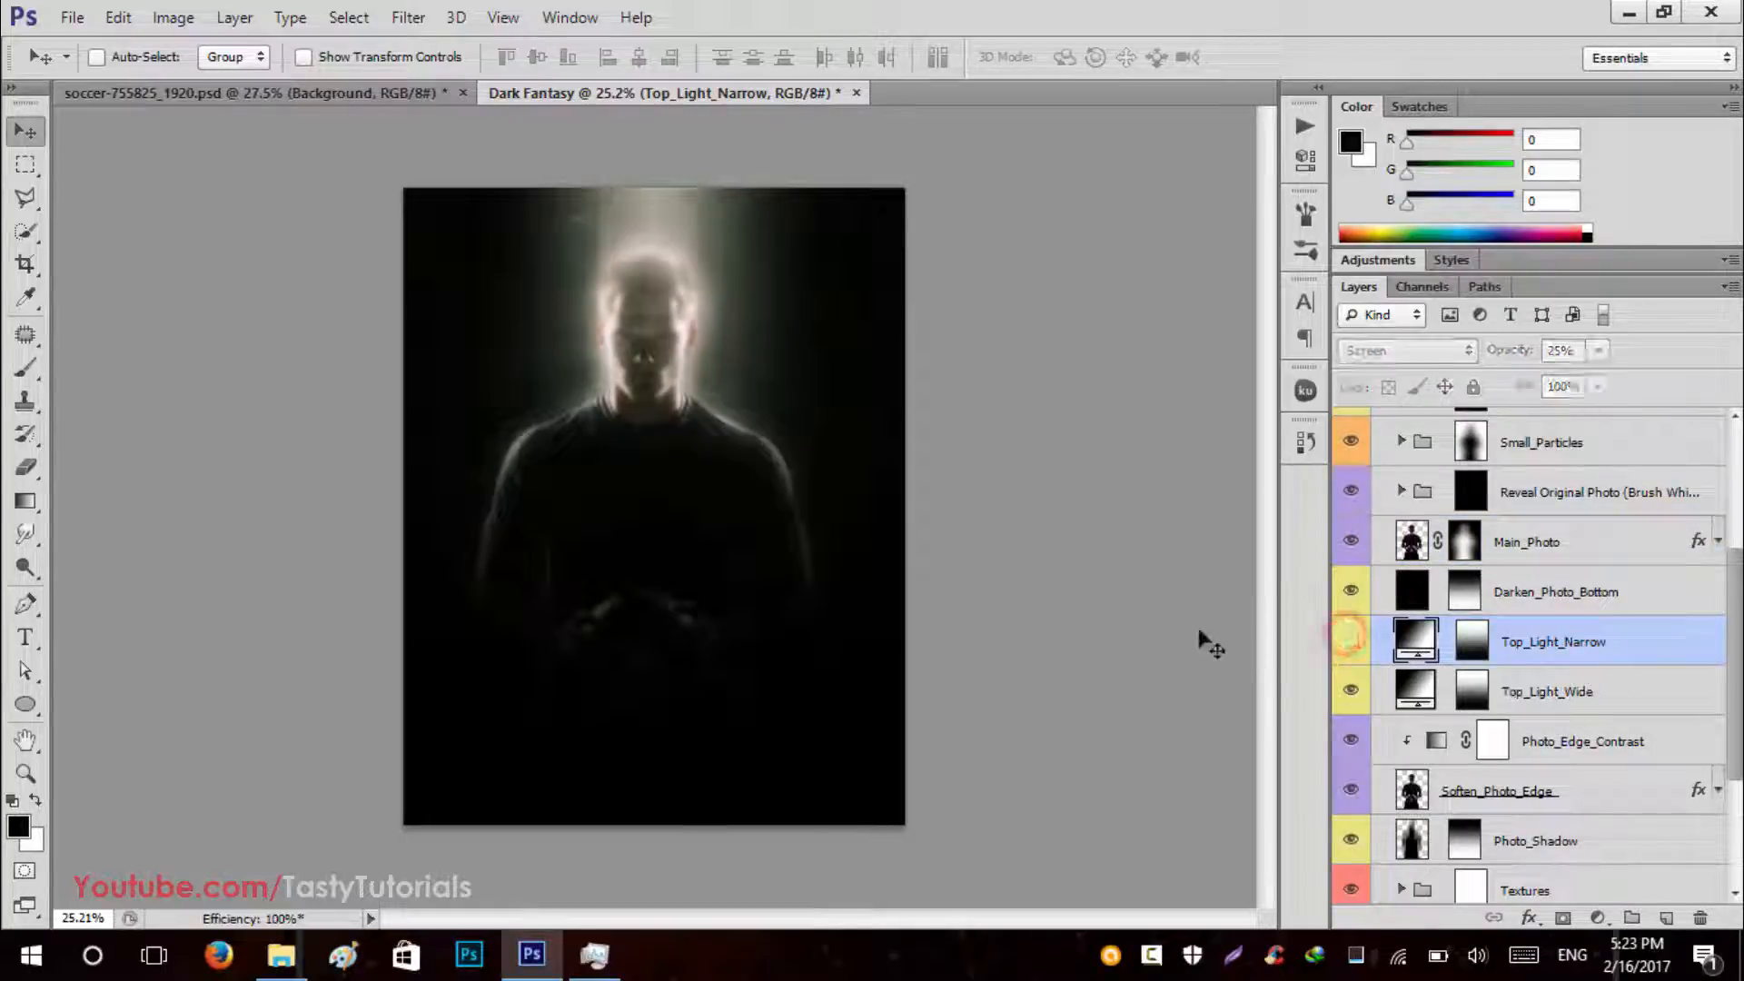
pyautogui.click(1351, 691)
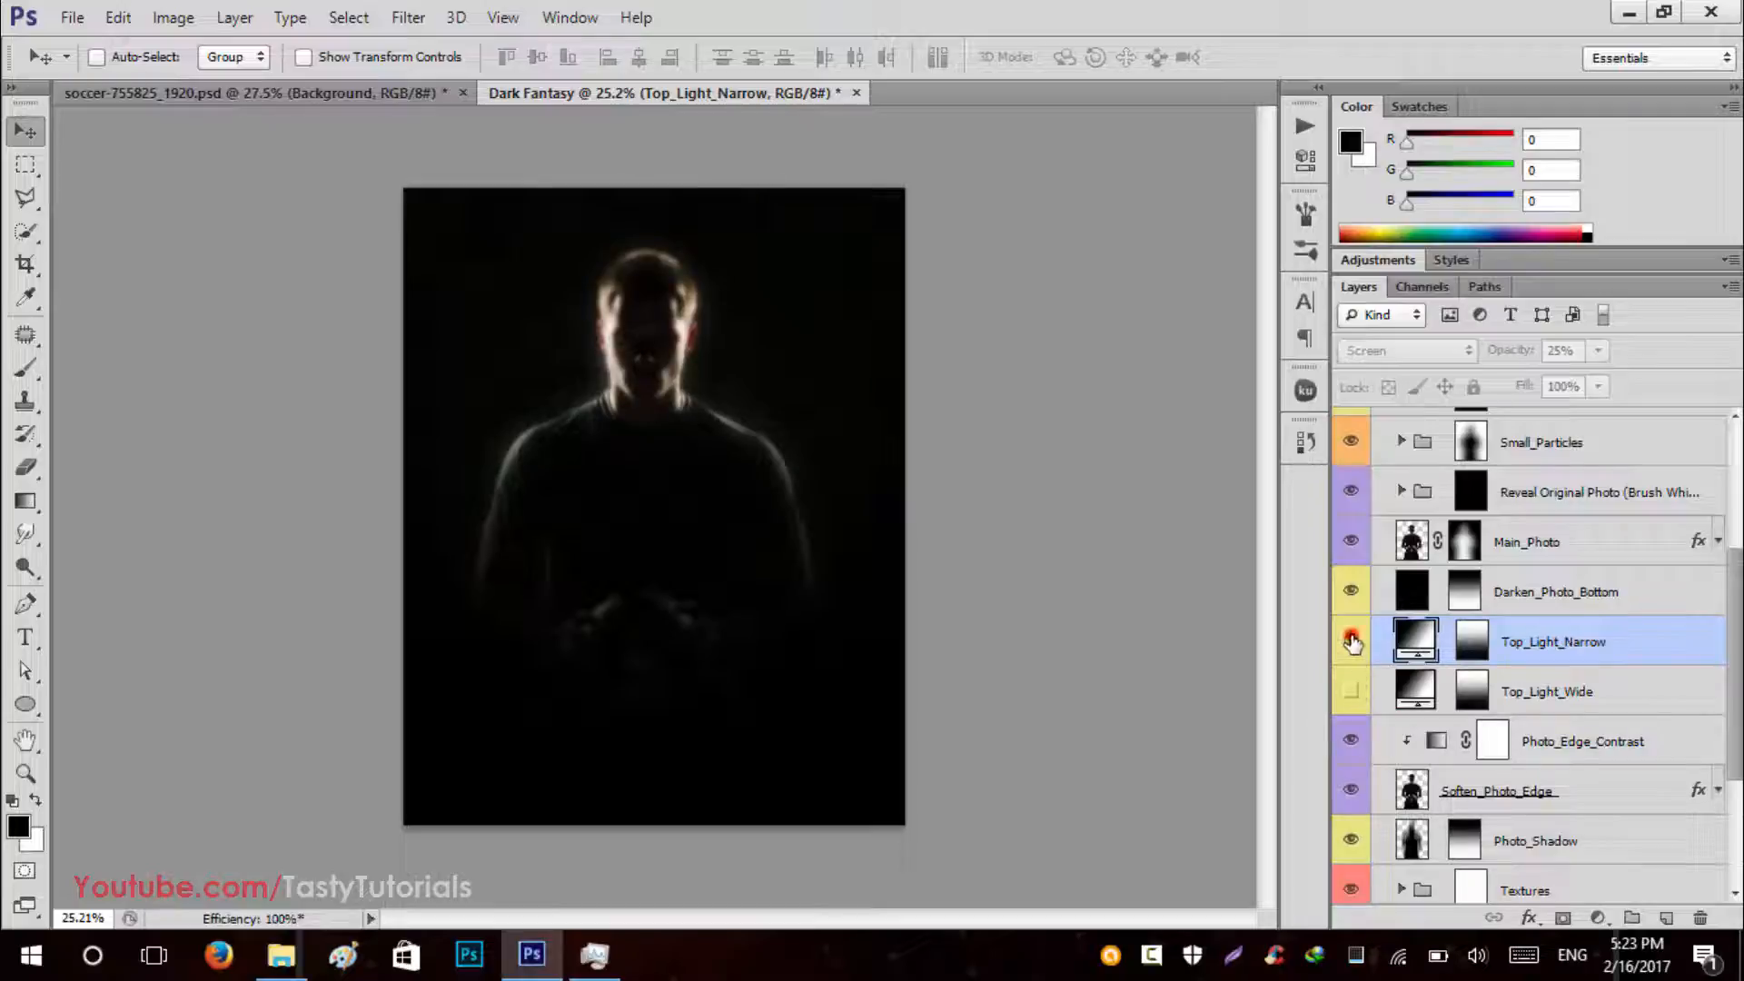
# Compare the narrow and wide top light effects separately, leaving Top_Light_Narrow visible and Top_Light_Wide hidden.
pyautogui.click(1351, 642)
pyautogui.click(1352, 642)
pyautogui.click(1351, 691)
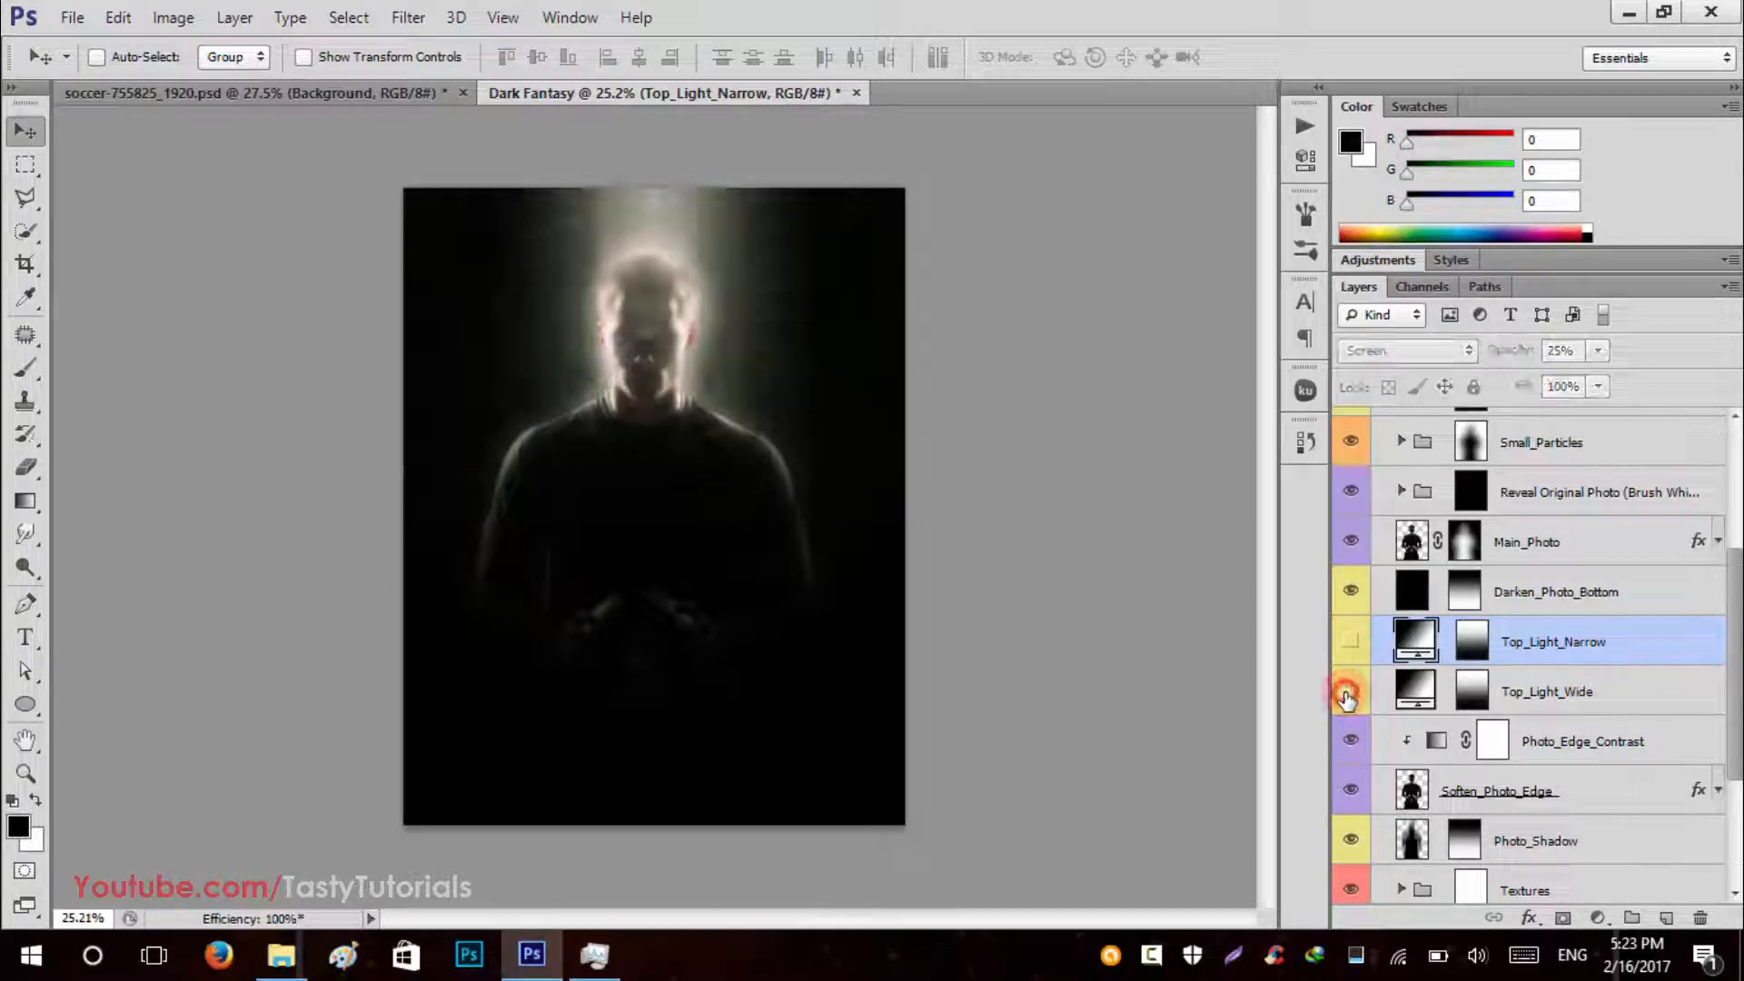
pyautogui.click(1349, 695)
pyautogui.click(1350, 642)
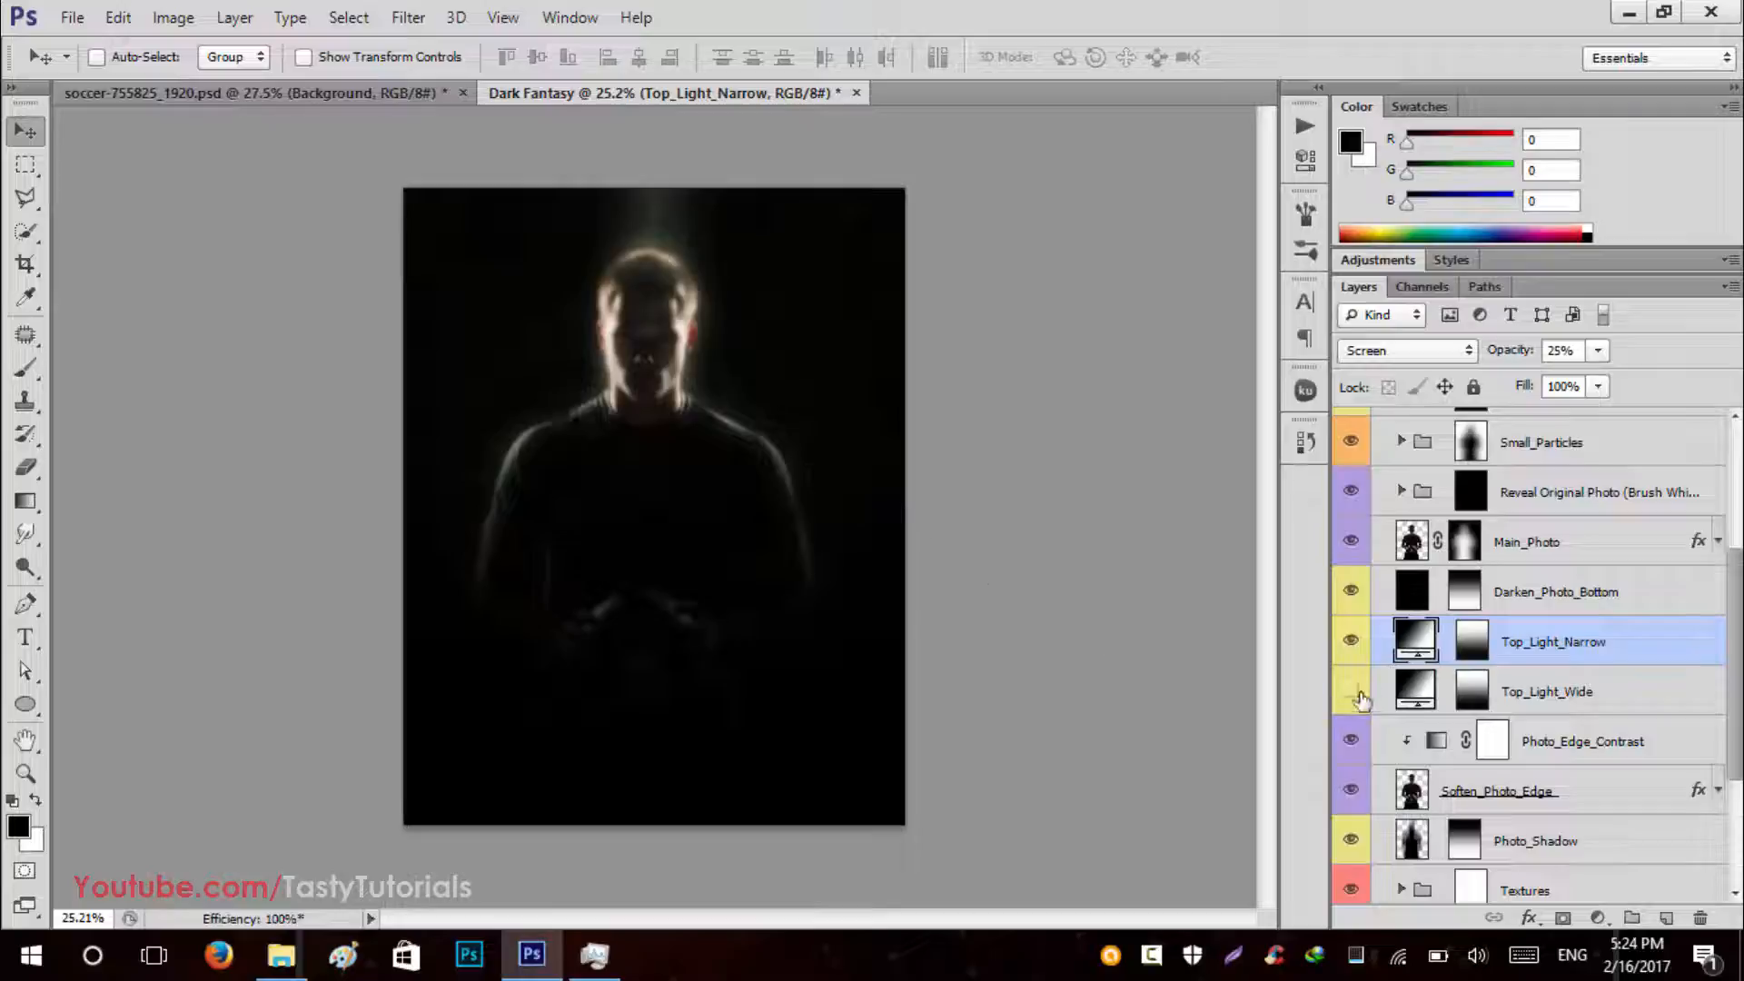
pyautogui.click(1352, 644)
pyautogui.click(1542, 701)
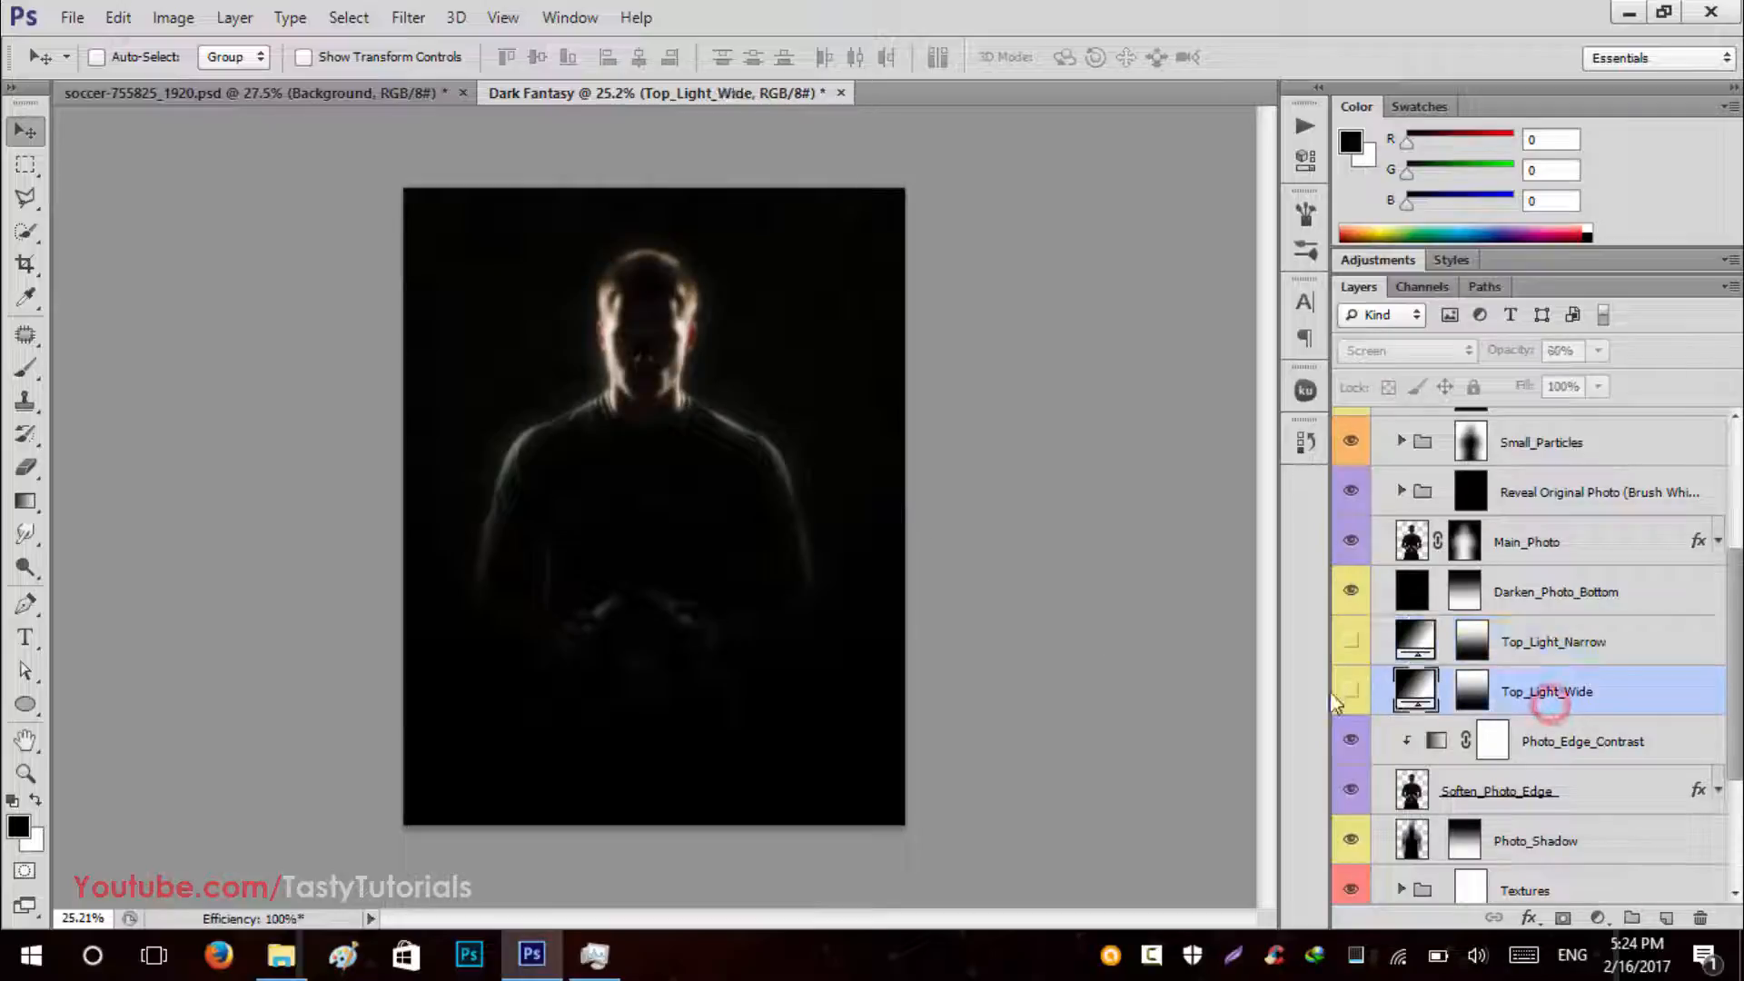
pyautogui.click(1351, 641)
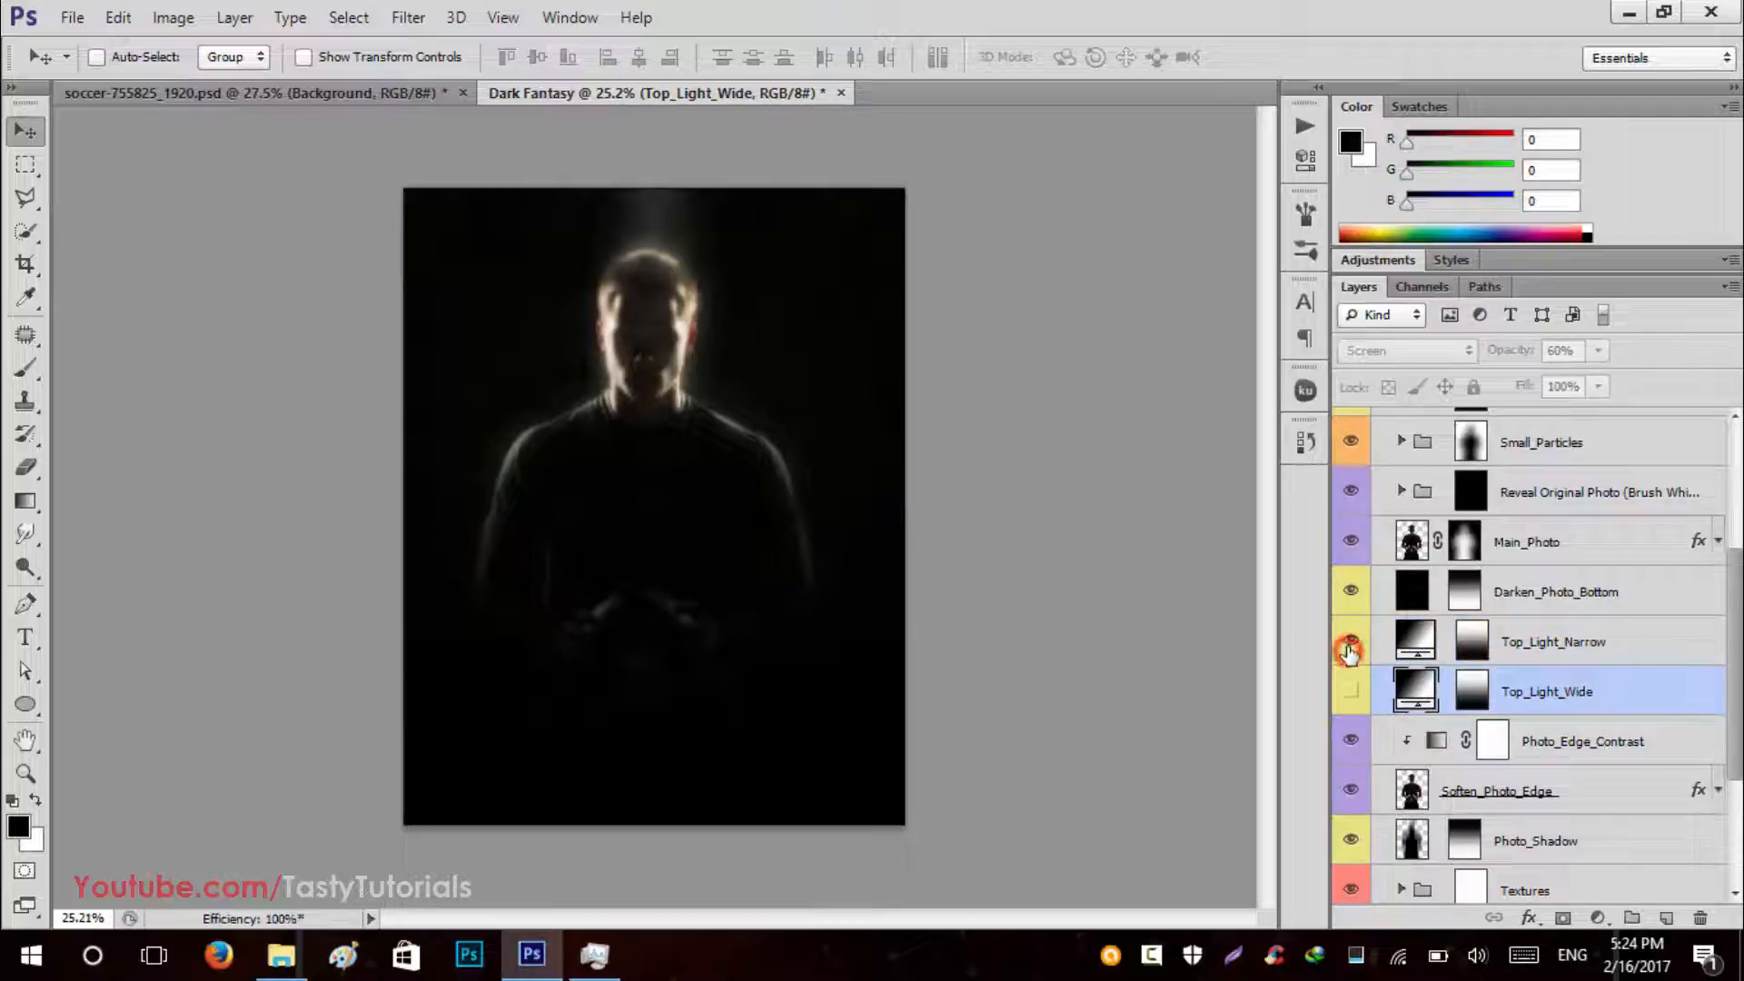
# Duplicate the Top_Light_Narrow layer and rename the copy as Top_Light_Narrow Left.
pyautogui.click(1557, 647)
pyautogui.hotkey('ctrl', 'j')
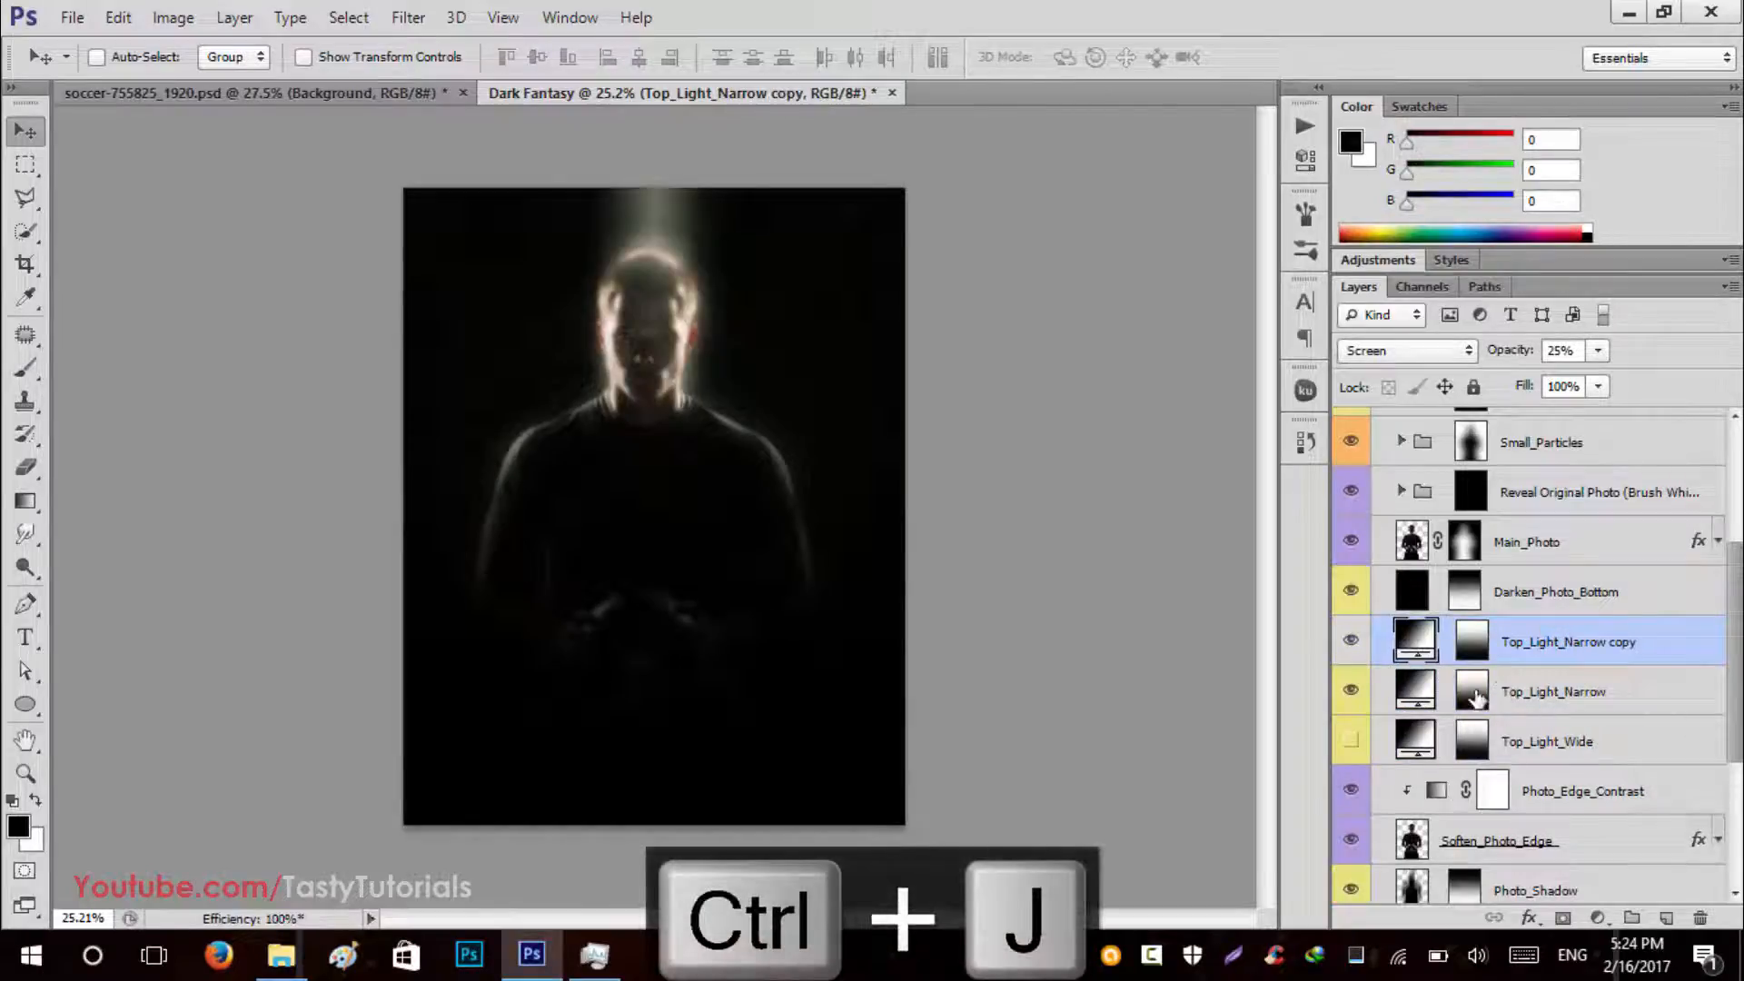
pyautogui.doubleClick(1609, 647)
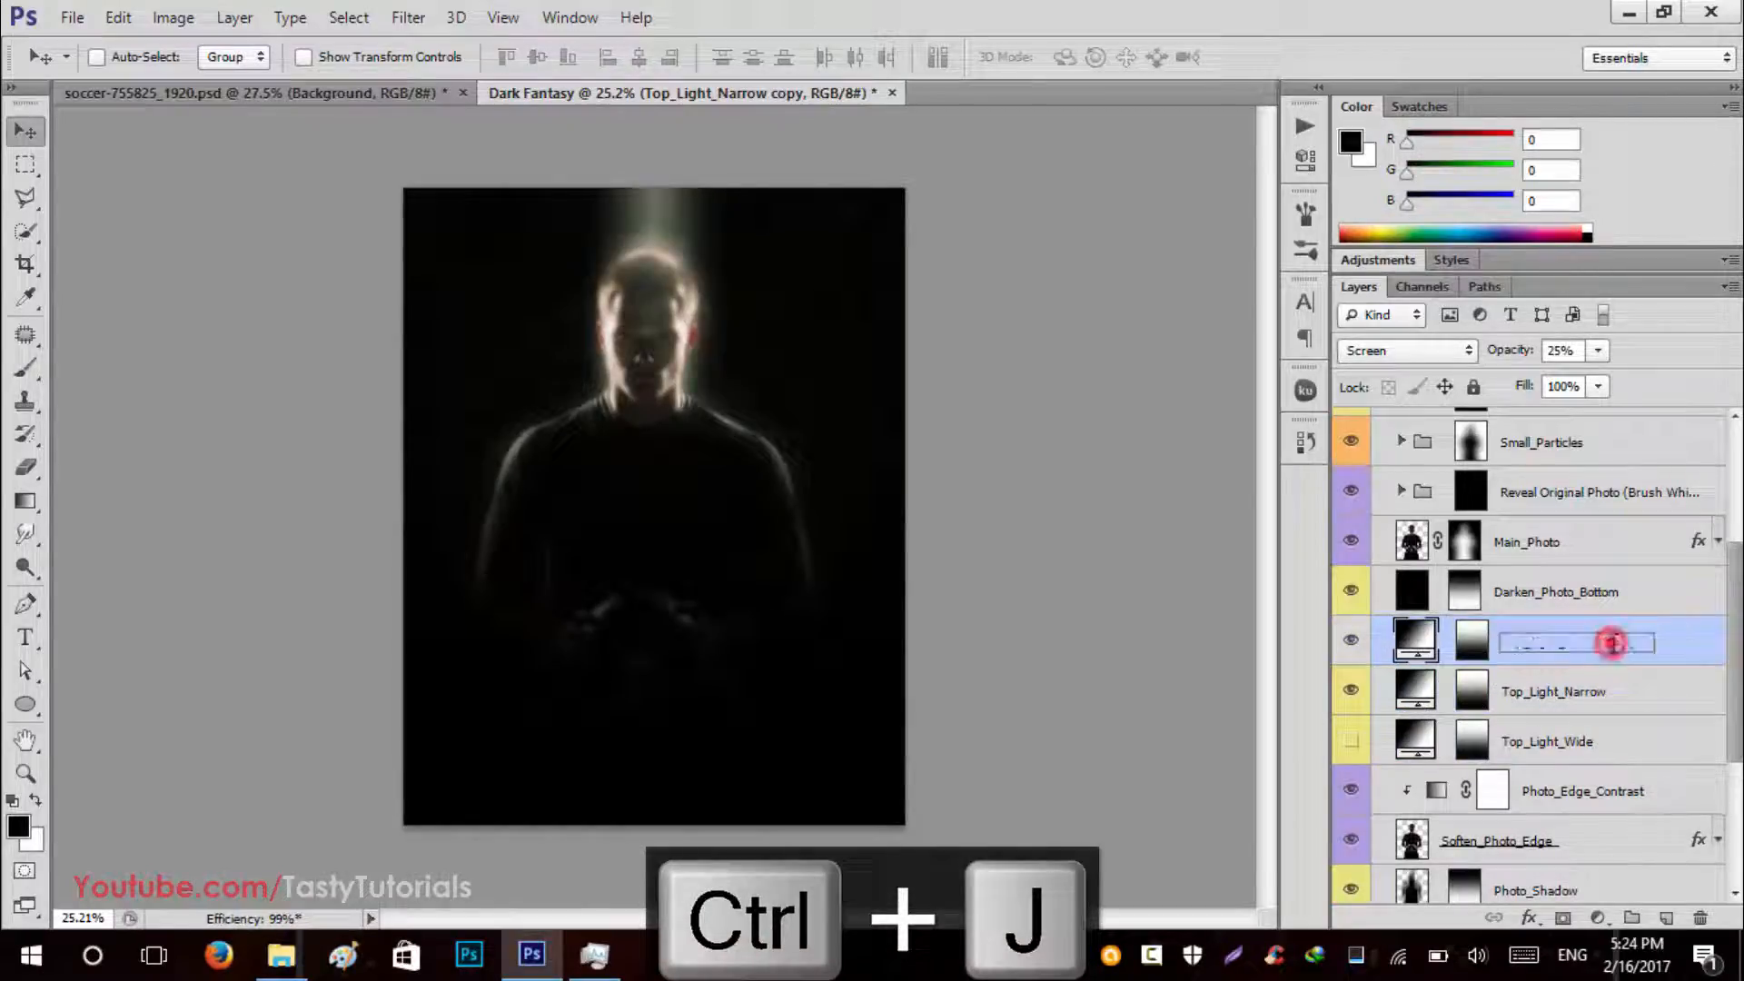
pyautogui.moveTo(1650, 641); pyautogui.dragTo(1619, 647)
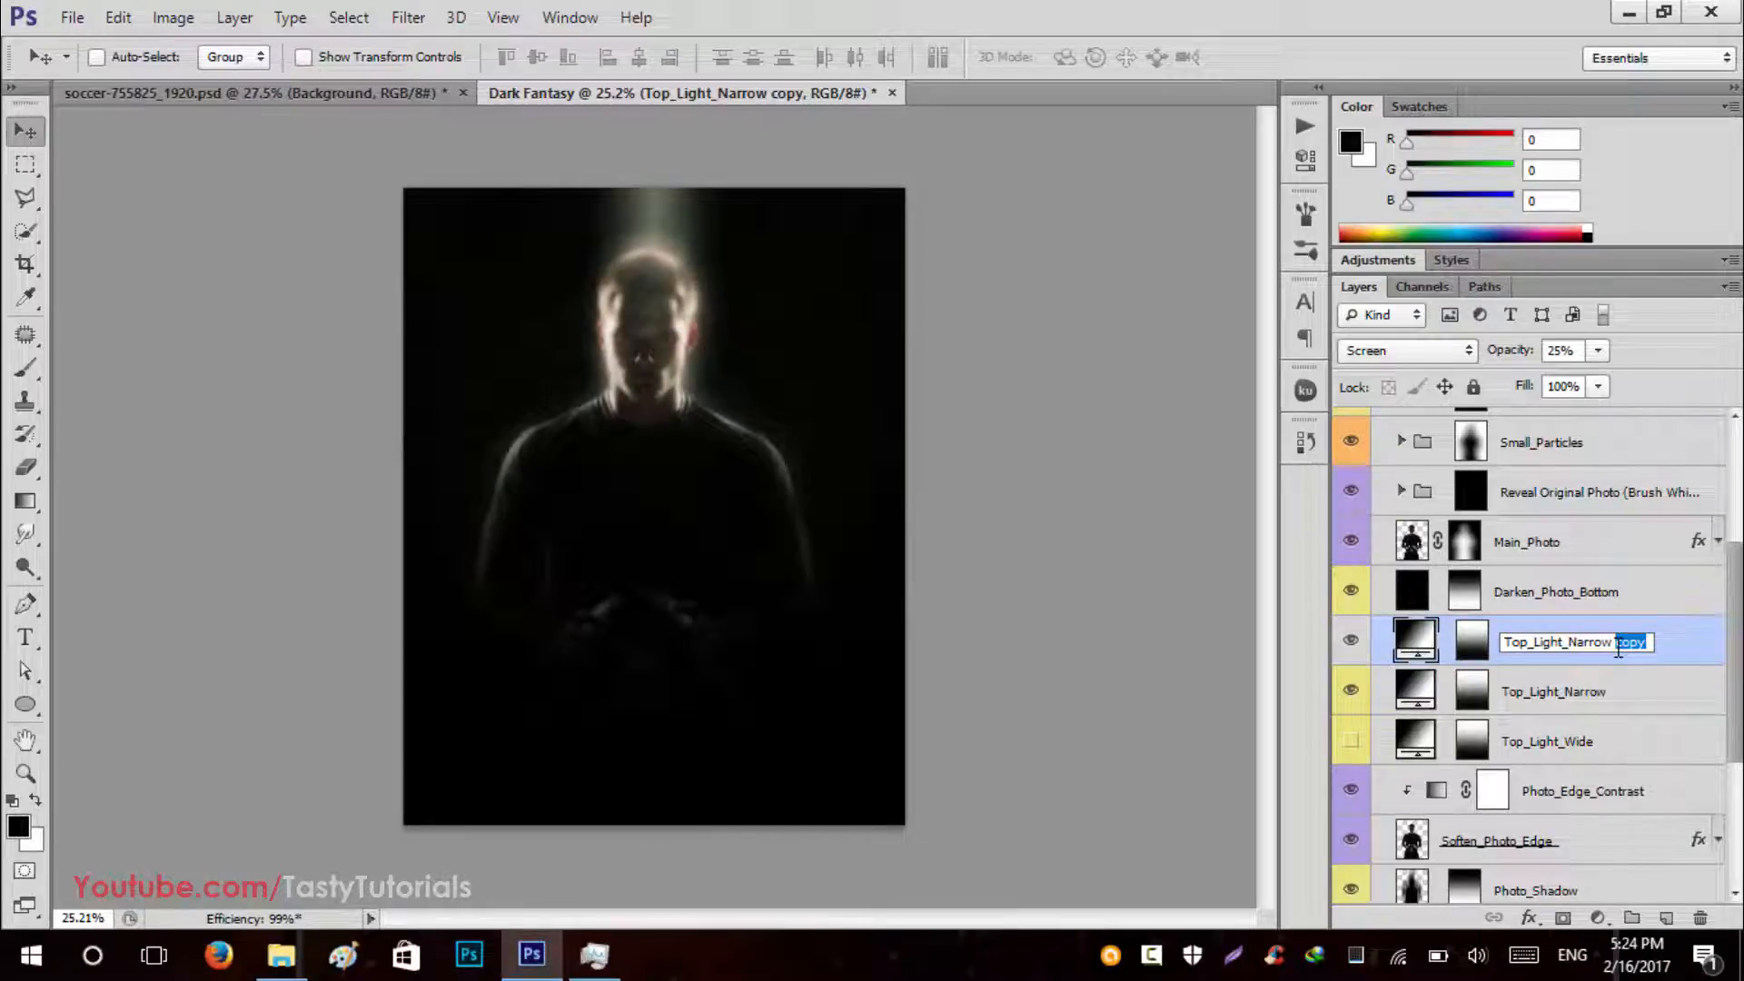
pyautogui.write('Left')
pyautogui.press('Return')
pyautogui.doubleClick(1416, 642)
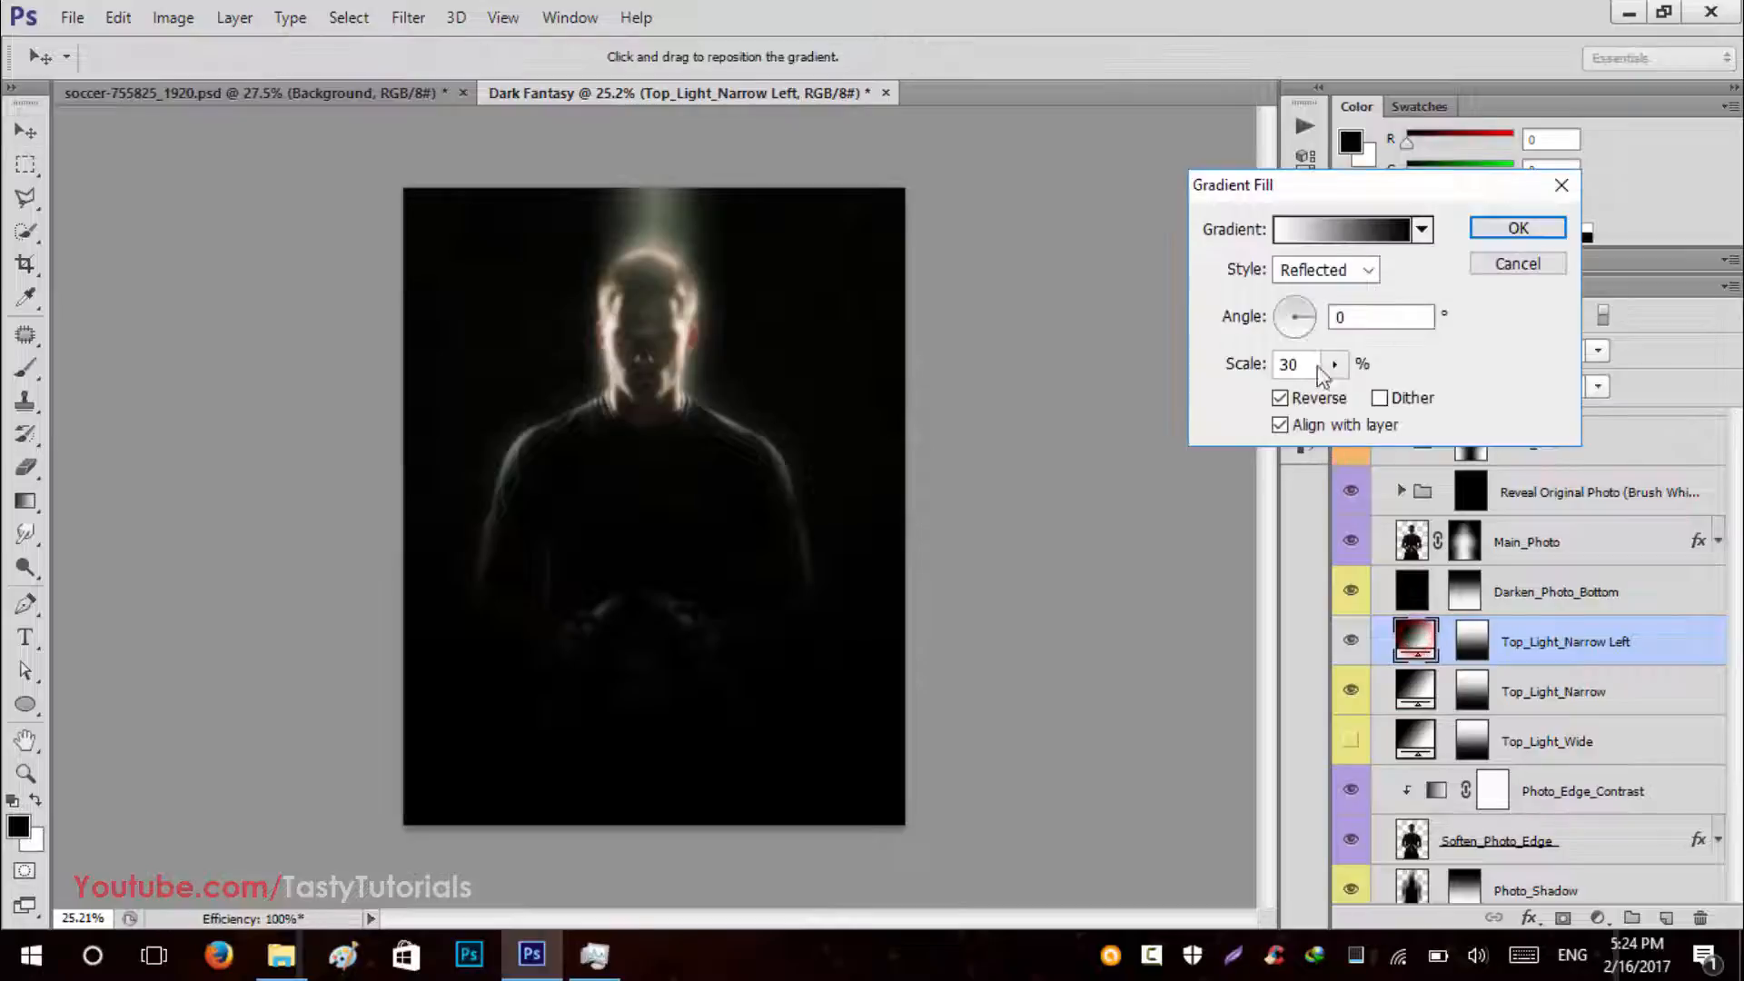
pyautogui.moveTo(1424, 188); pyautogui.dragTo(1335, 182)
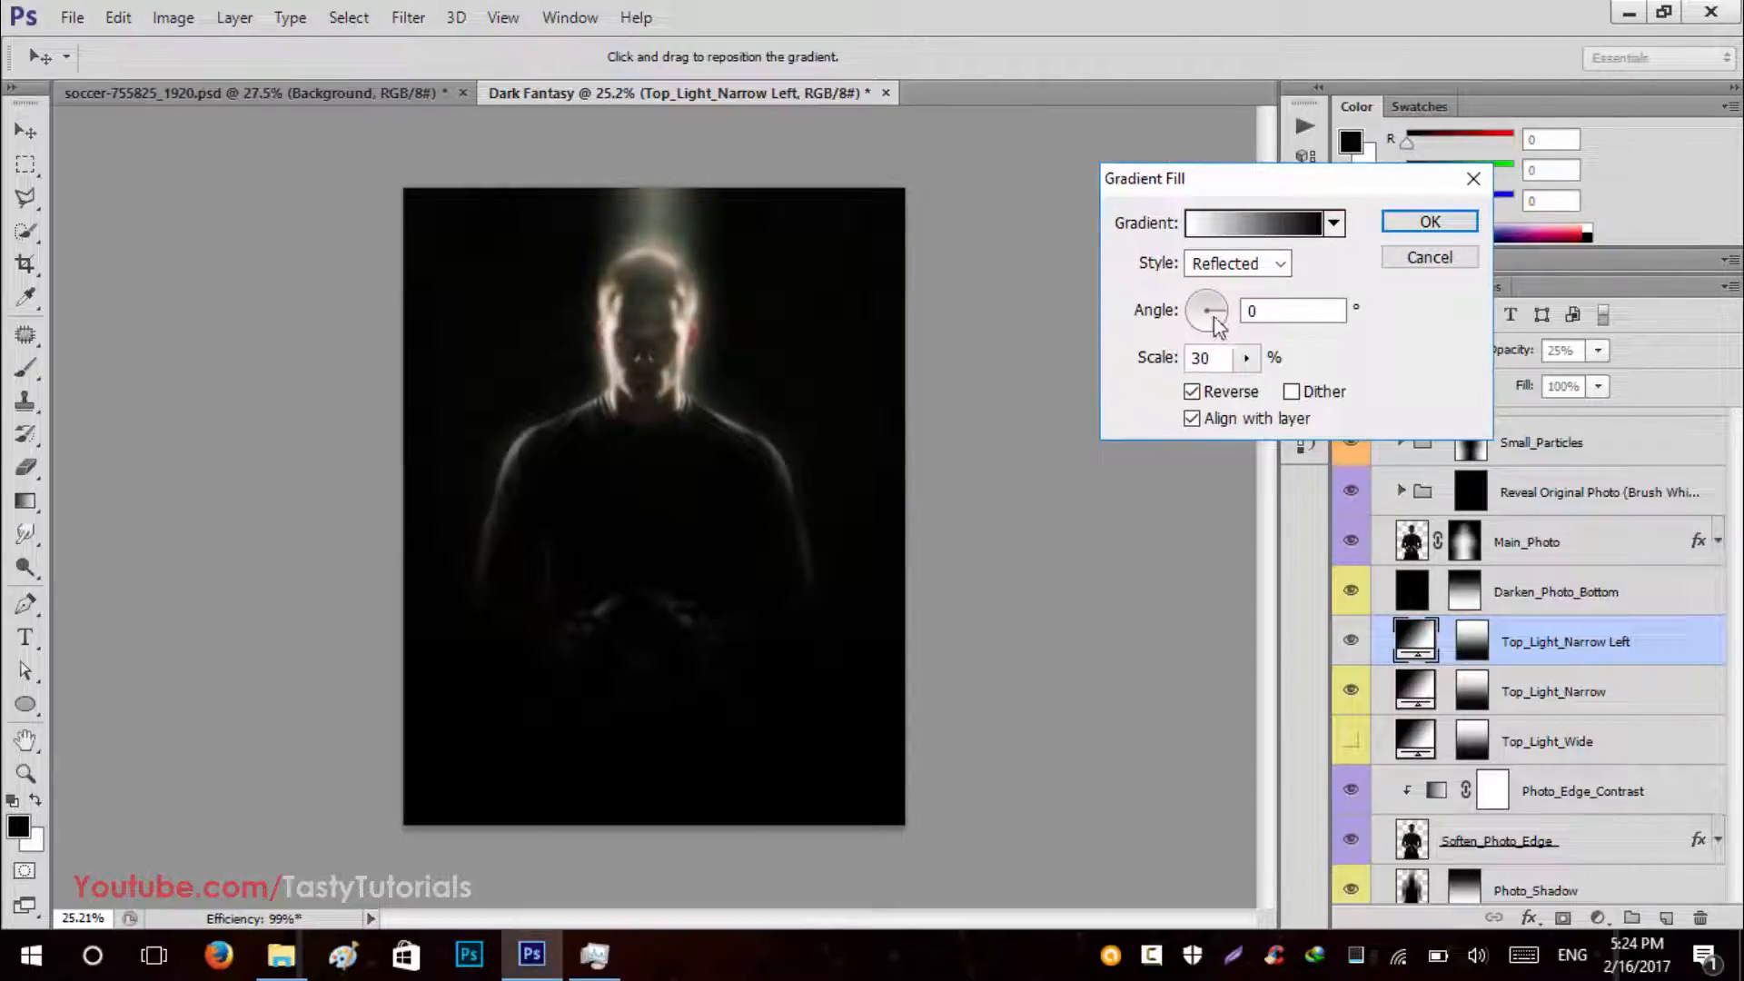
pyautogui.moveTo(1212, 318); pyautogui.dragTo(1254, 271)
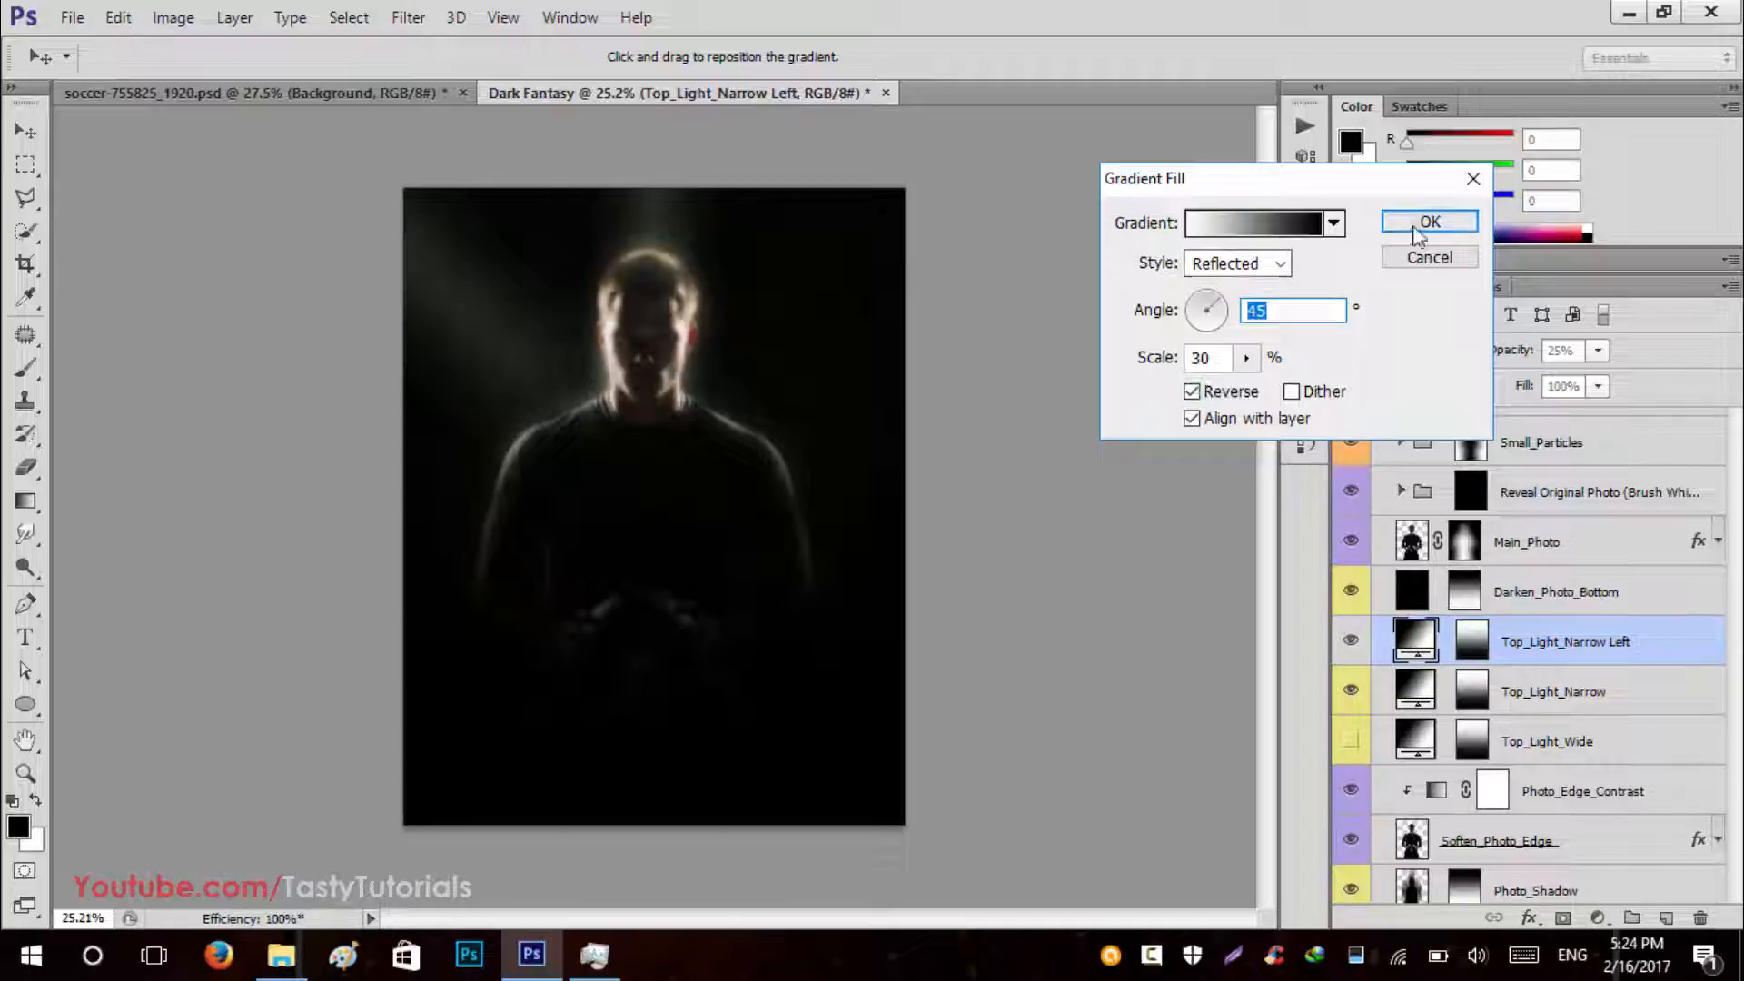
pyautogui.click(1247, 360)
pyautogui.moveTo(1245, 390); pyautogui.dragTo(1255, 390)
pyautogui.hotkey('ctrl', 'z')
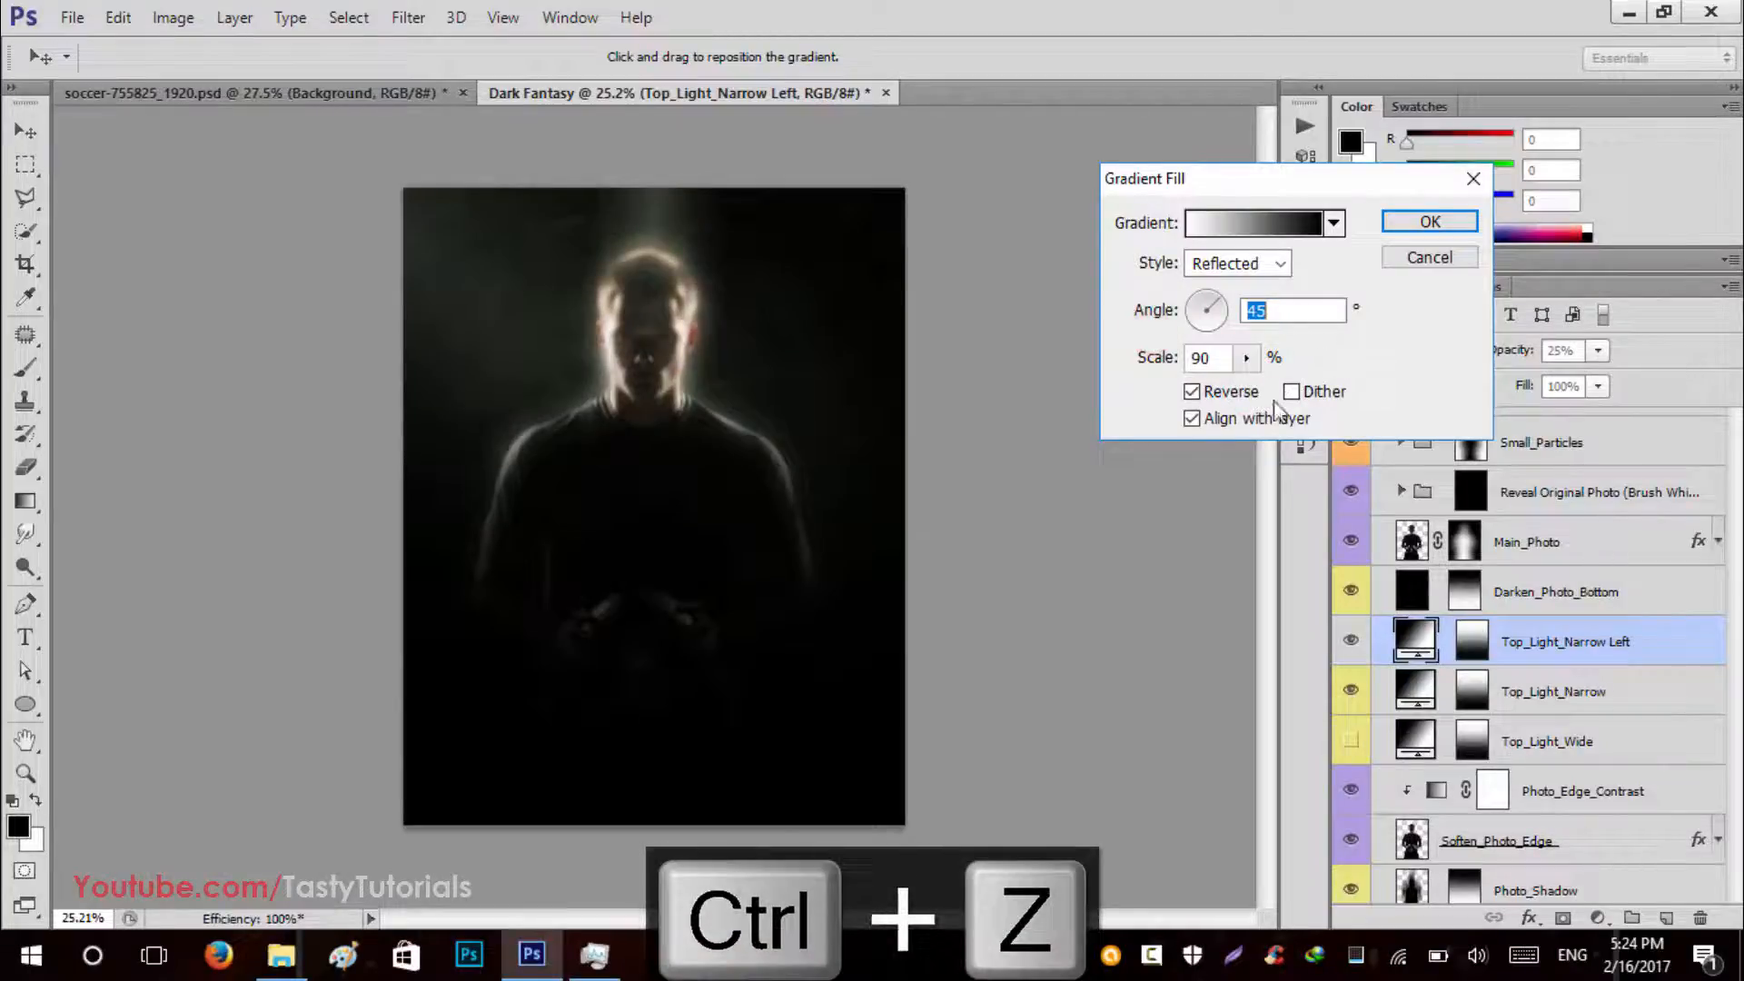
pyautogui.click(1406, 260)
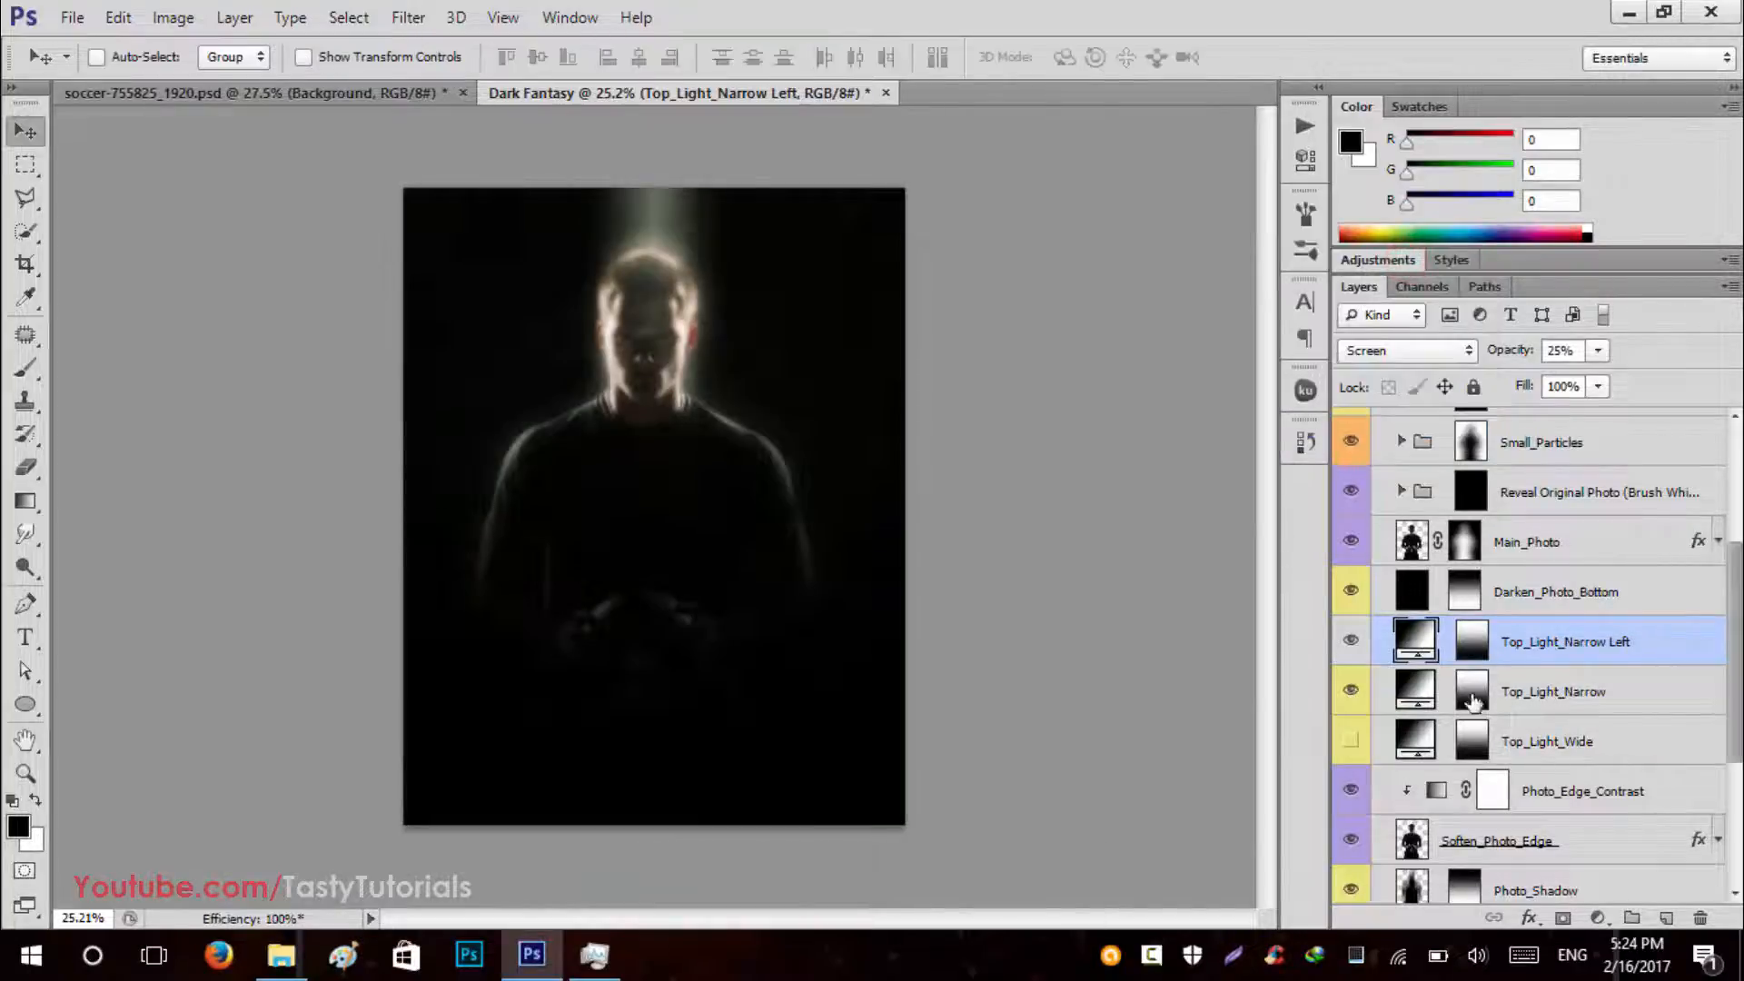
# Set the gradient fill angle of the Top_Light_Narrow Left layer to 45°.
pyautogui.doubleClick(1419, 641)
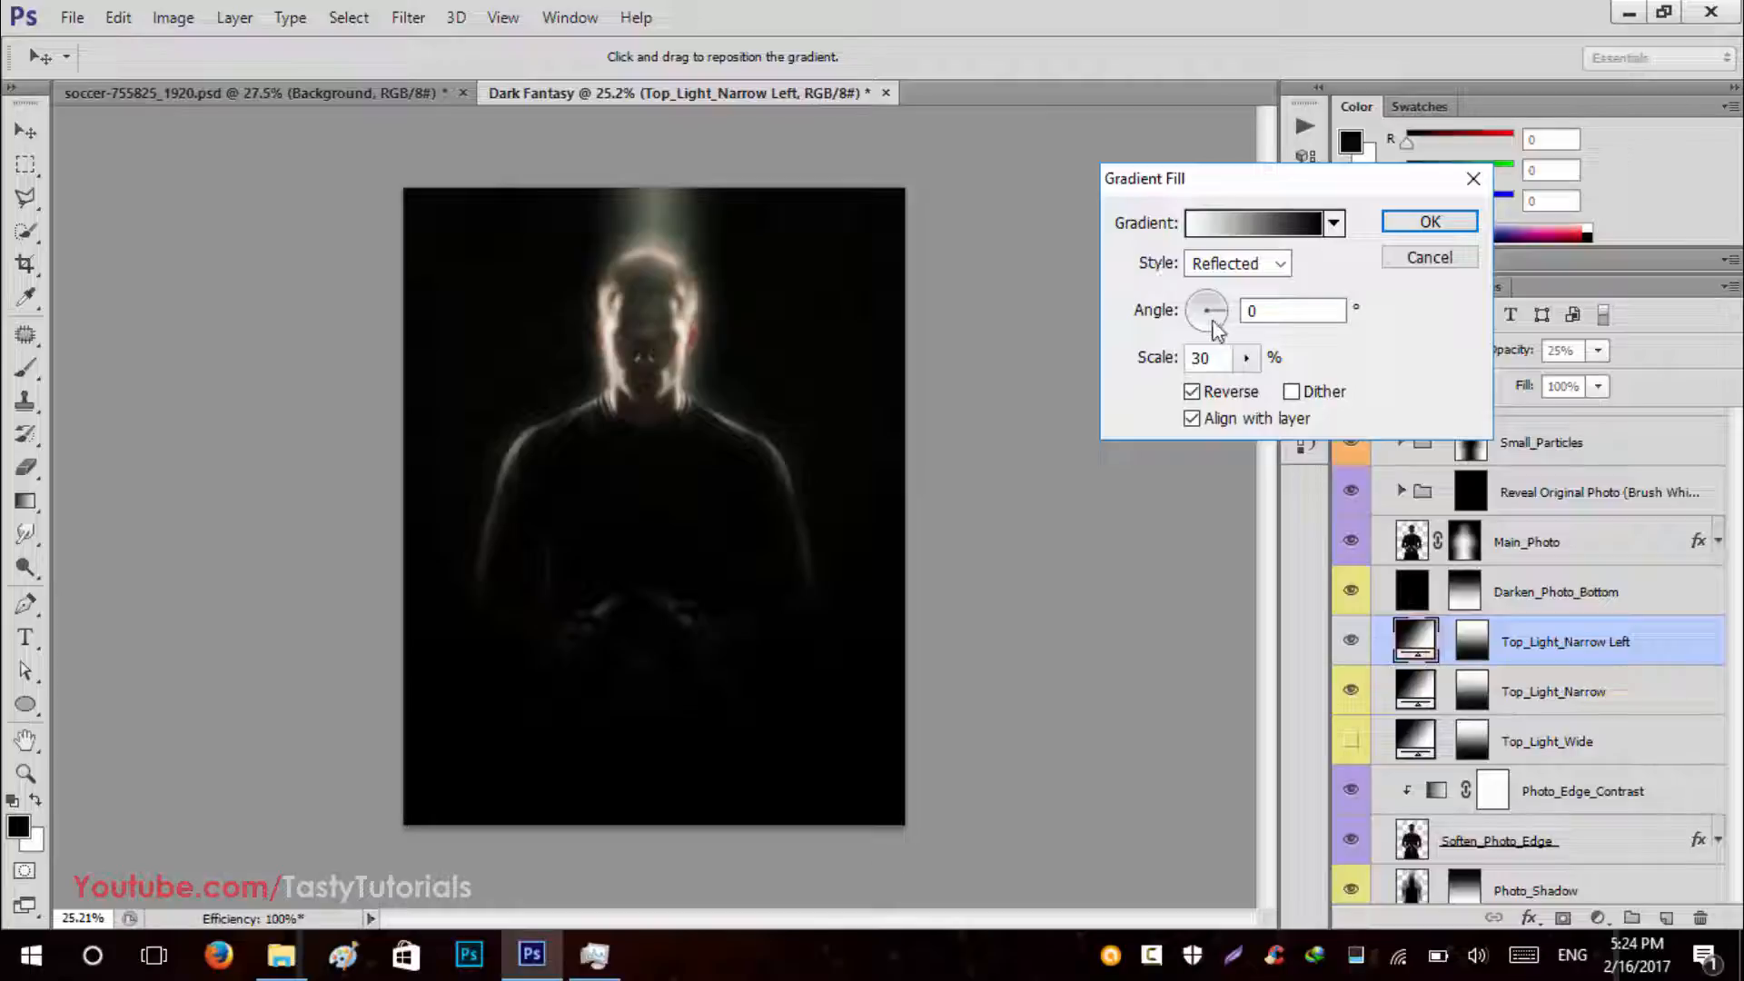
pyautogui.moveTo(1217, 330)
pyautogui.mouseDown()
pyautogui.moveTo(1196, 318)
pyautogui.moveTo(1237, 303)
pyautogui.mouseUp()
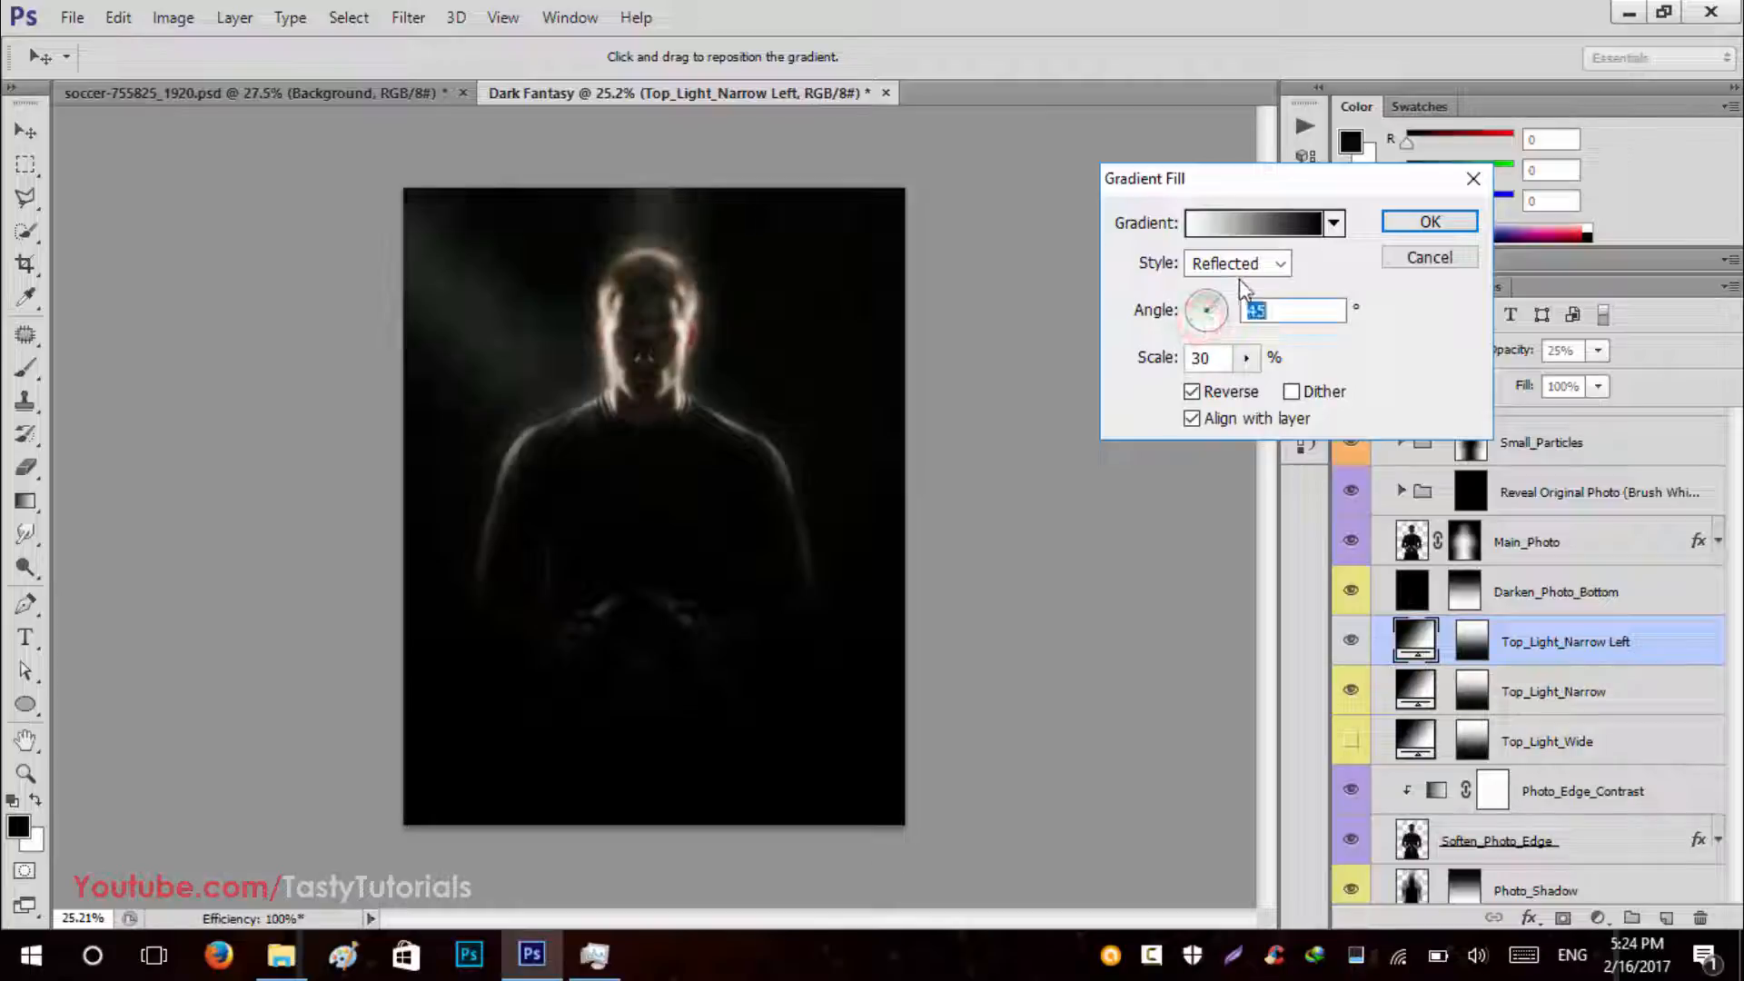
pyautogui.click(1403, 227)
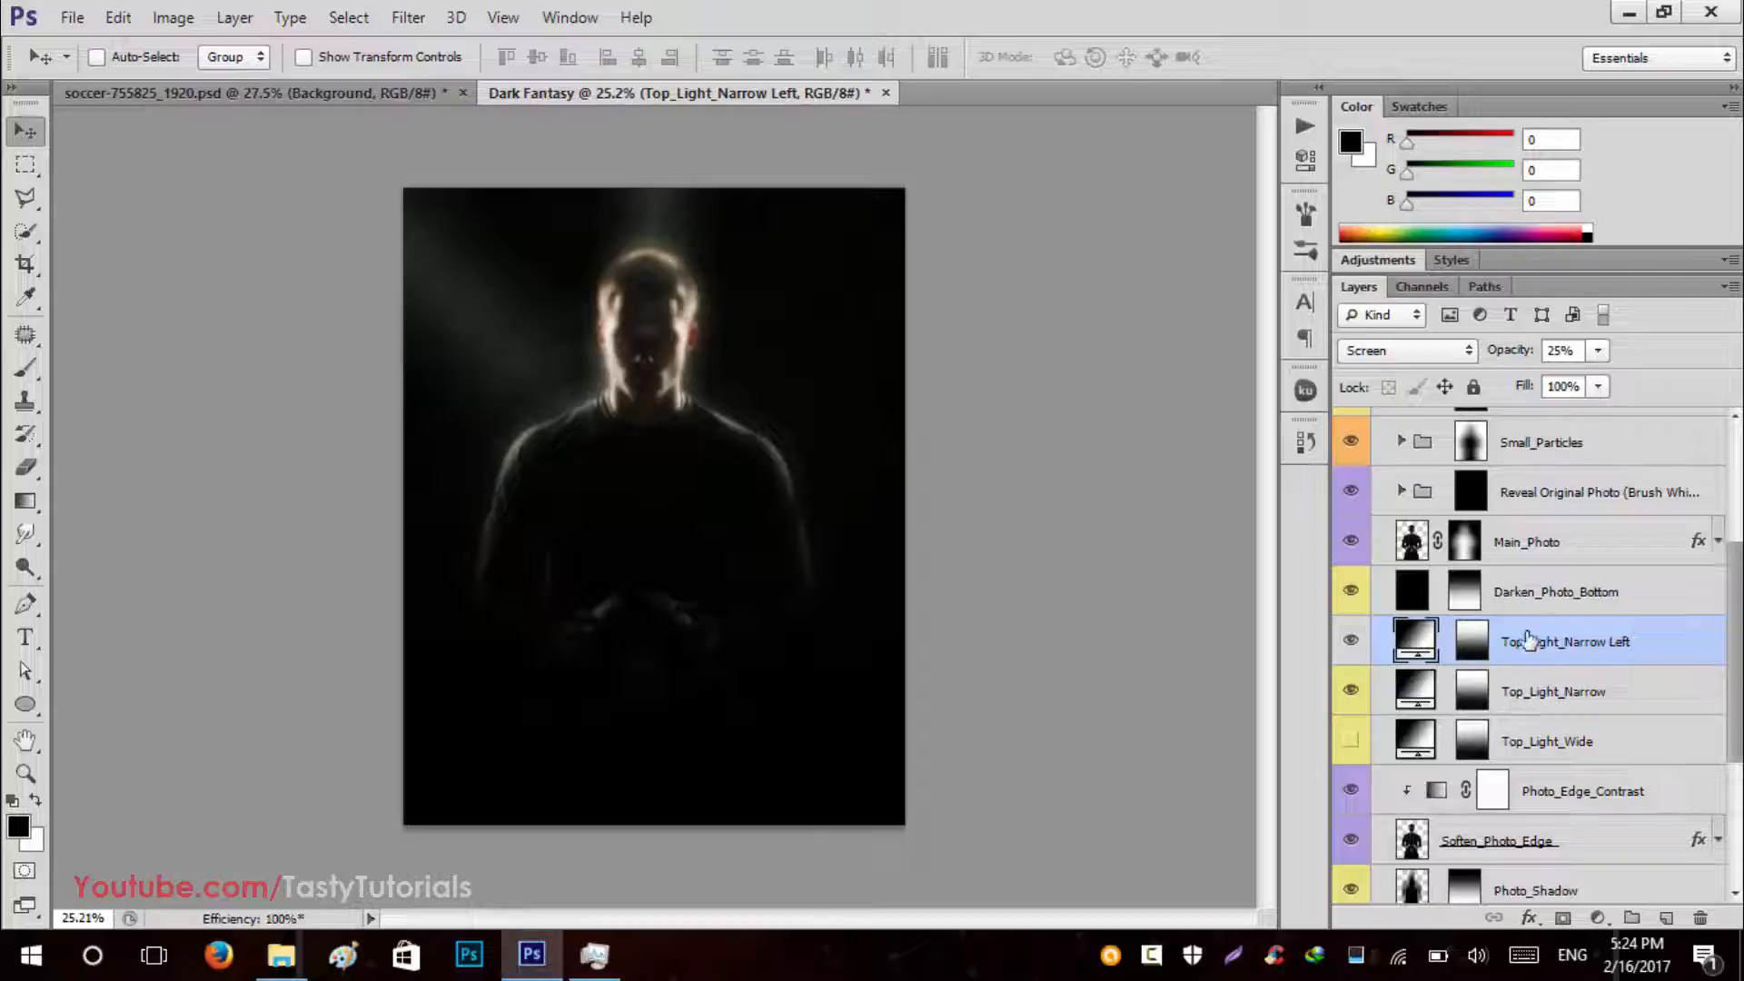
# Check the effect of the original Top_Light_Narrow layer and rename it as Top_Light_Narrow Right.
pyautogui.click(1599, 704)
pyautogui.click(1351, 690)
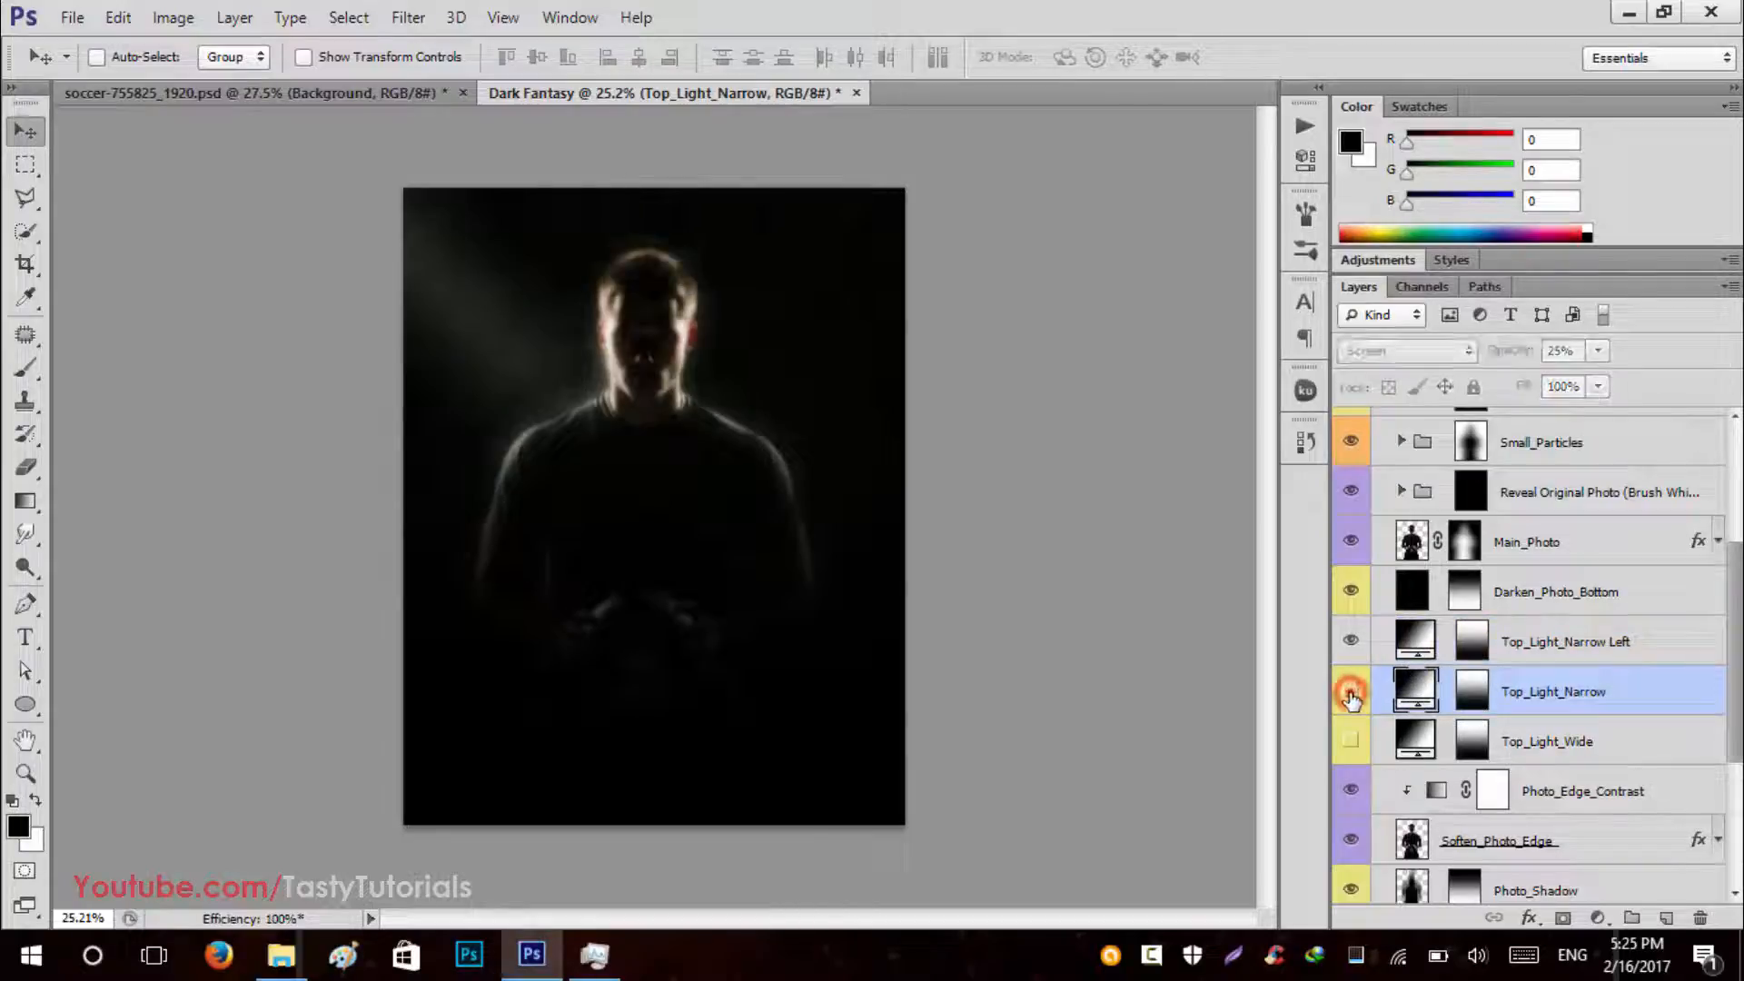
pyautogui.click(1351, 690)
pyautogui.doubleClick(1600, 693)
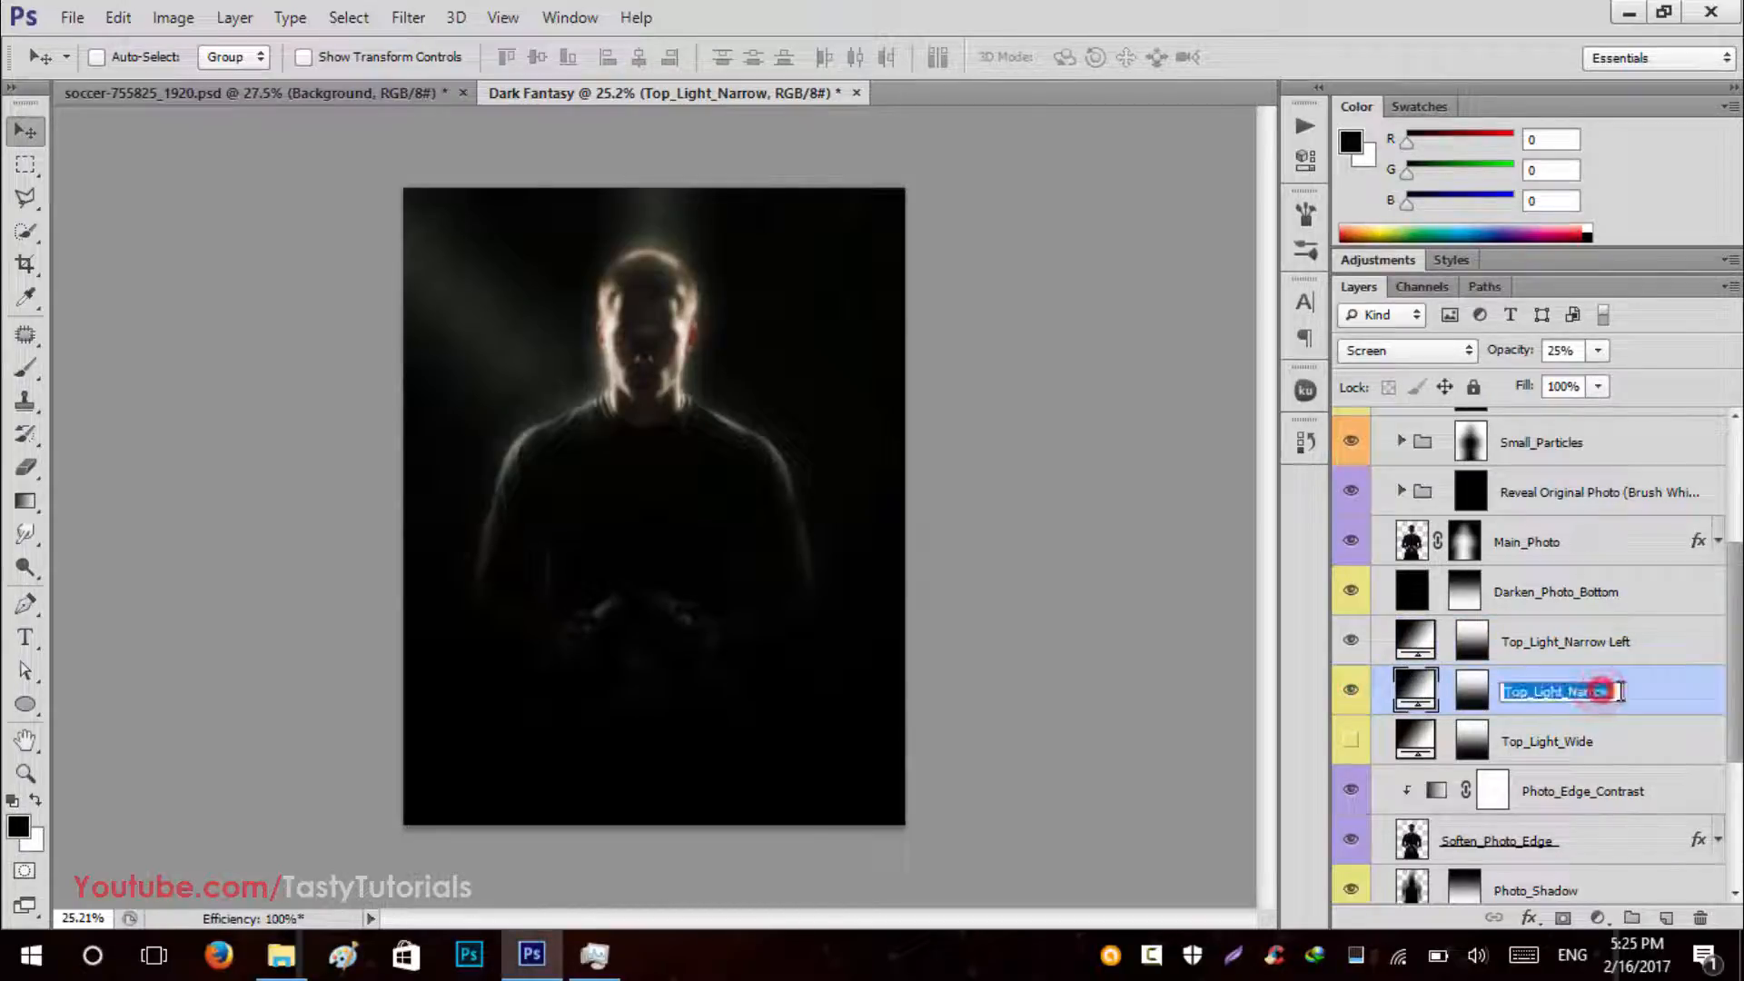
pyautogui.click(1615, 692)
pyautogui.write('Rig')
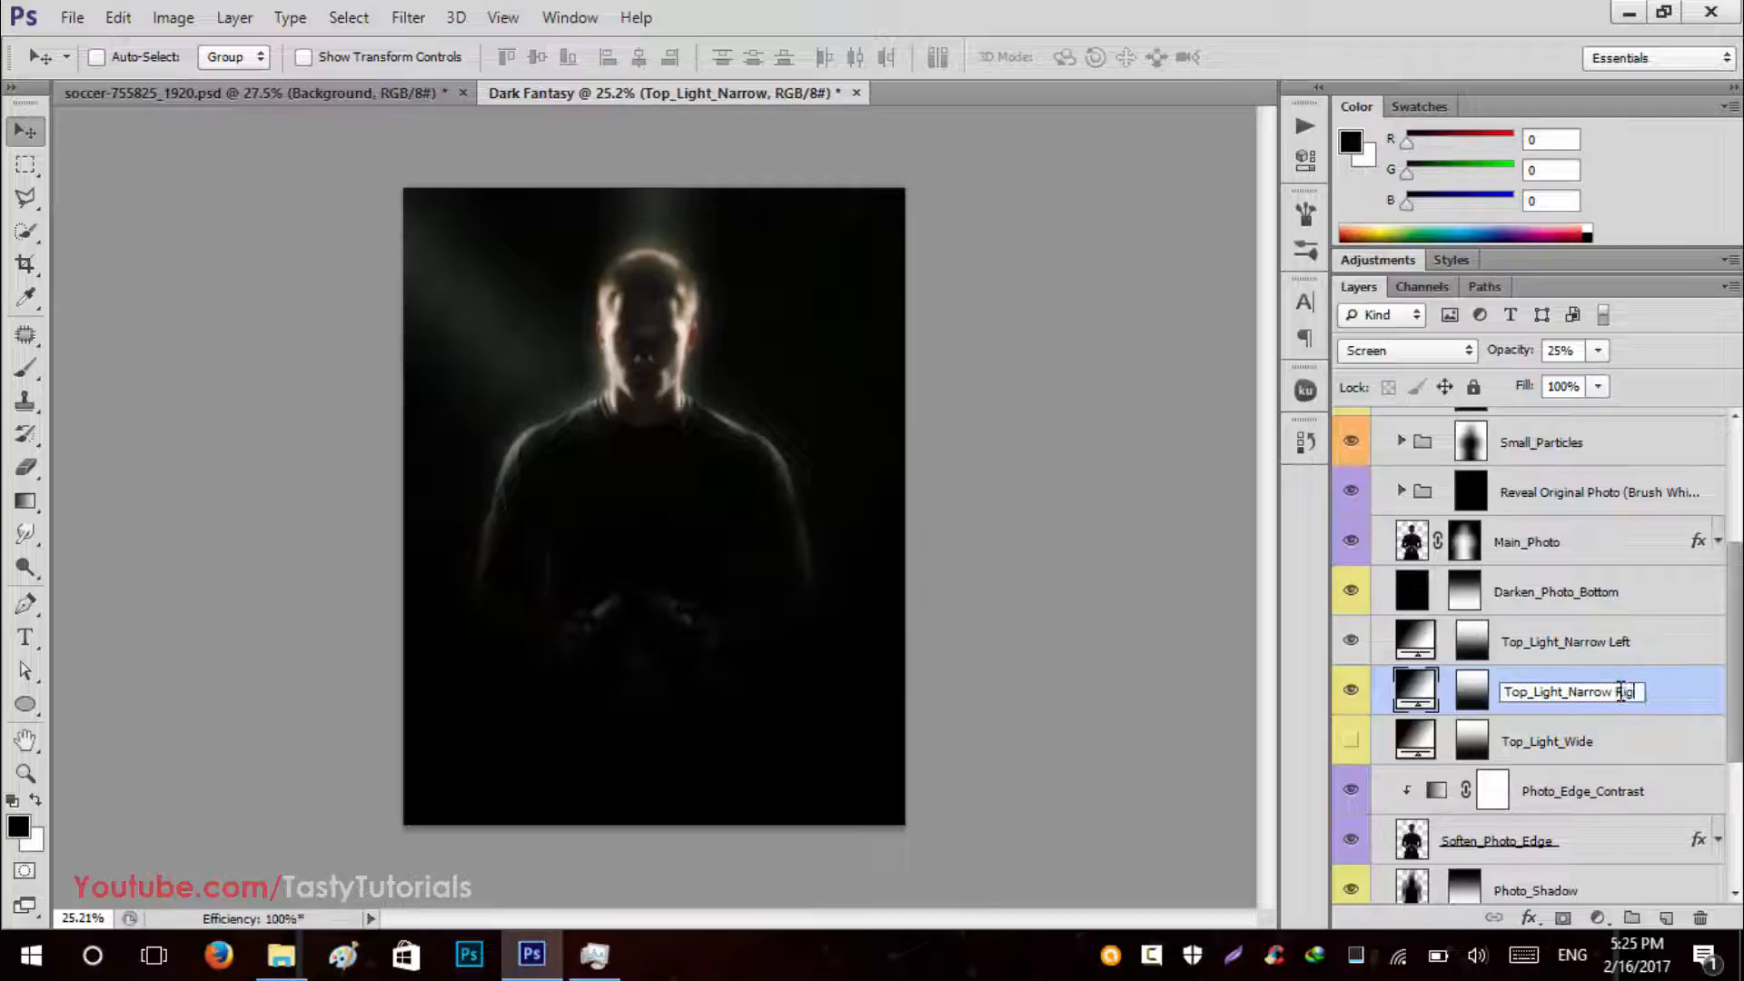
pyautogui.write('ht')
pyautogui.press('Return')
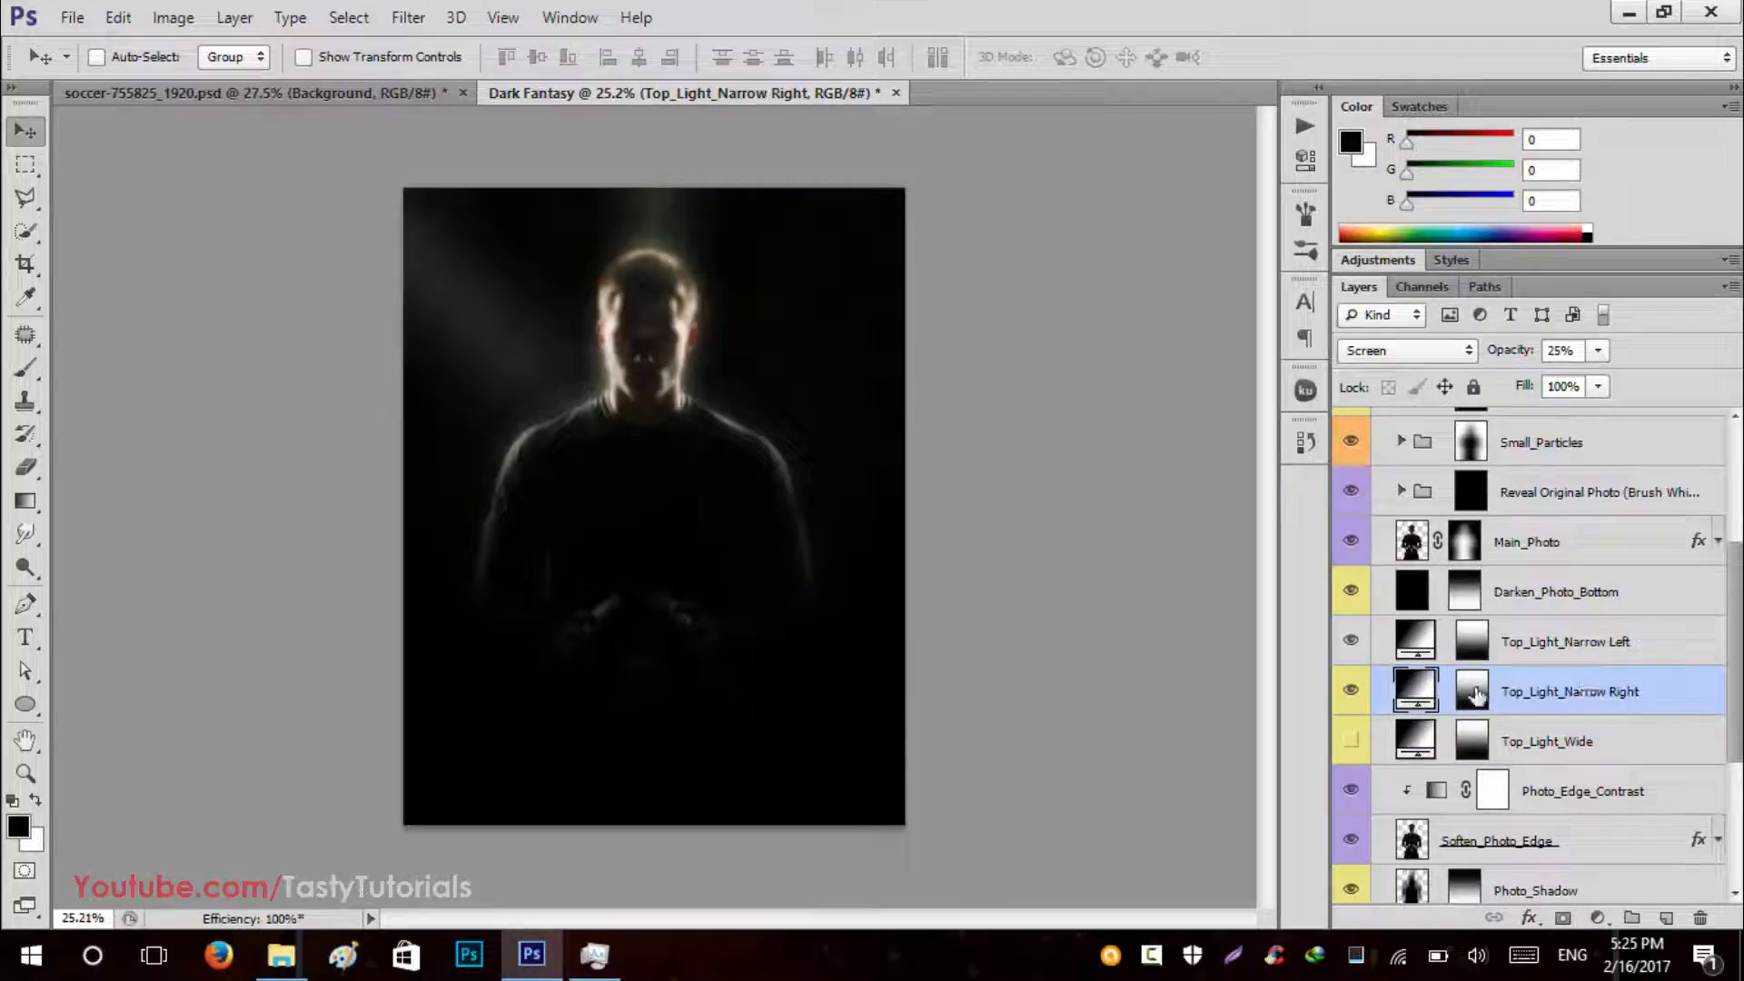
# Set the gradient fill angle of the Top_Light_Narrow Right layer to -45°.
pyautogui.doubleClick(1415, 691)
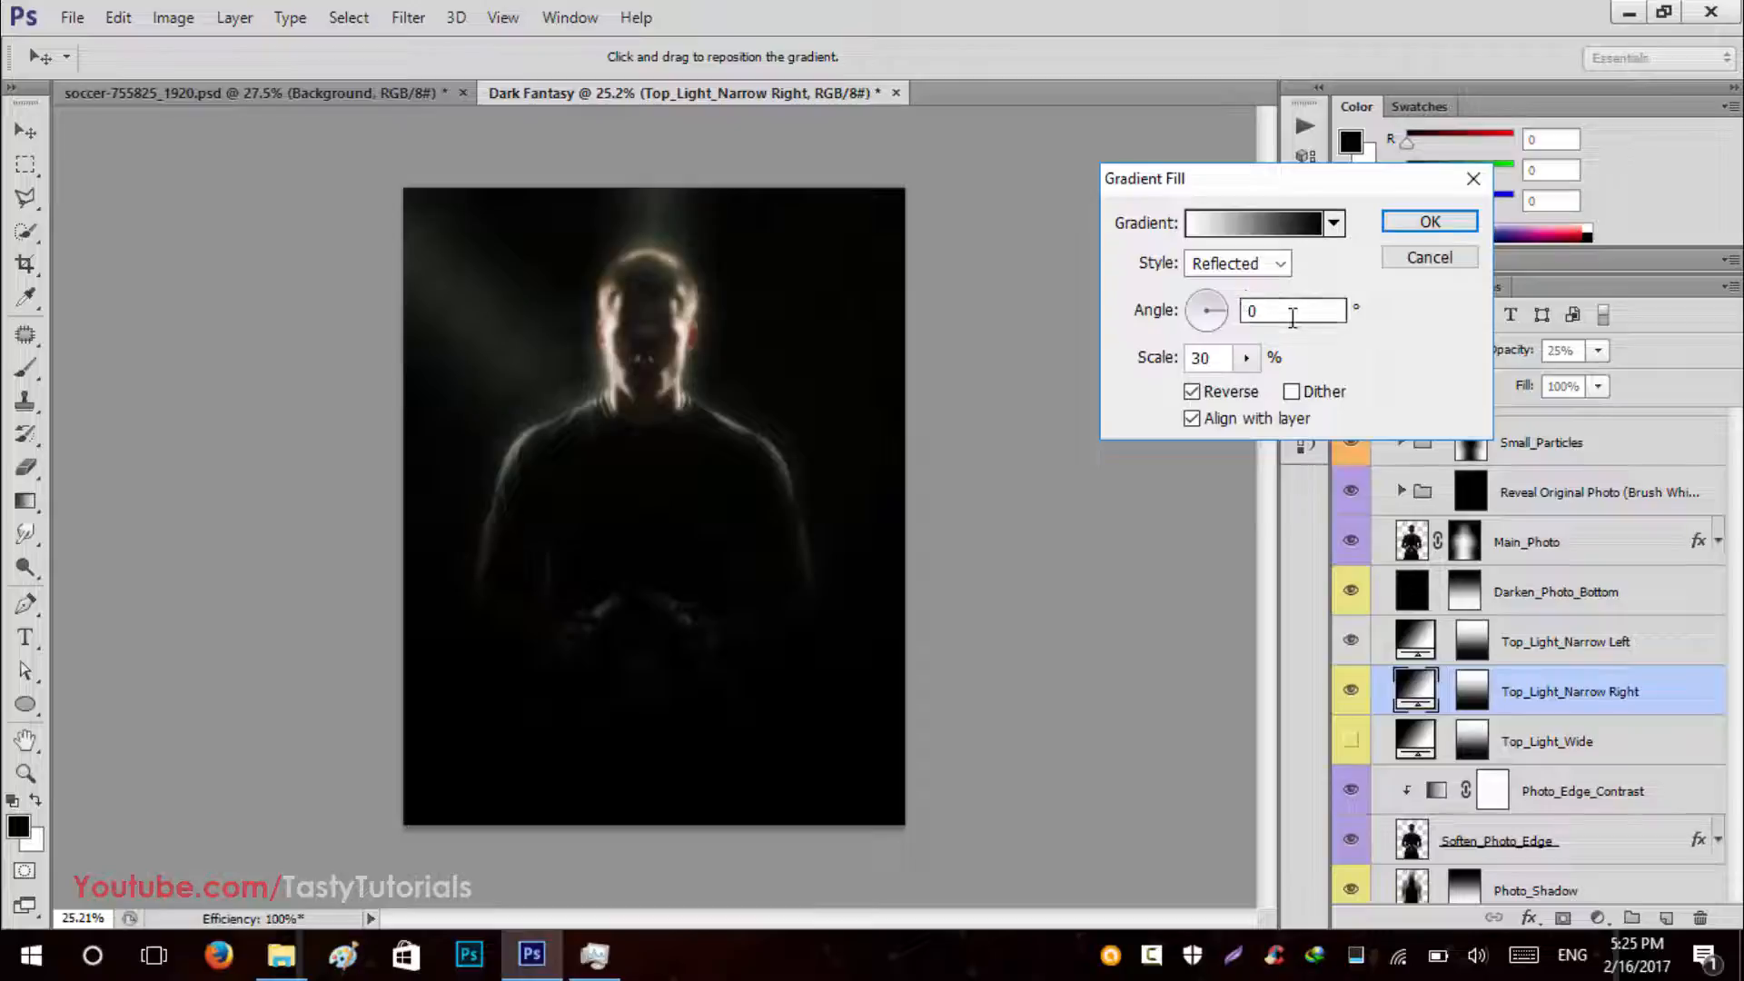
pyautogui.moveTo(1208, 311); pyautogui.dragTo(1237, 348)
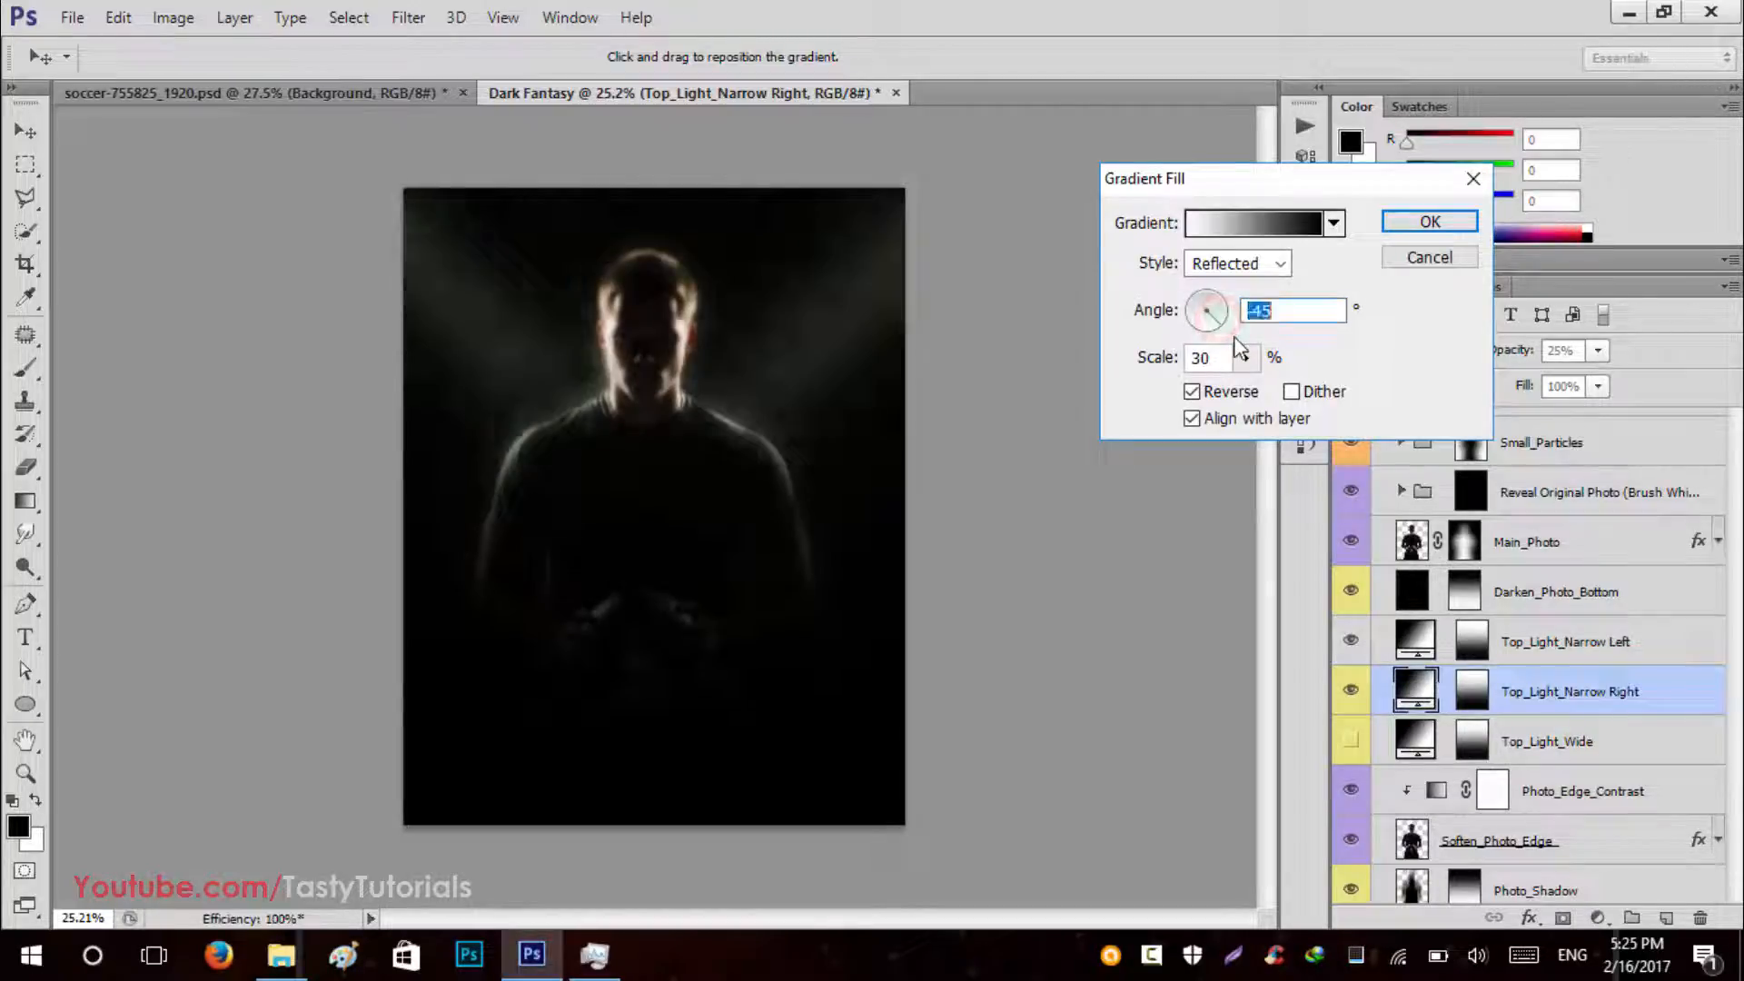
pyautogui.click(1415, 229)
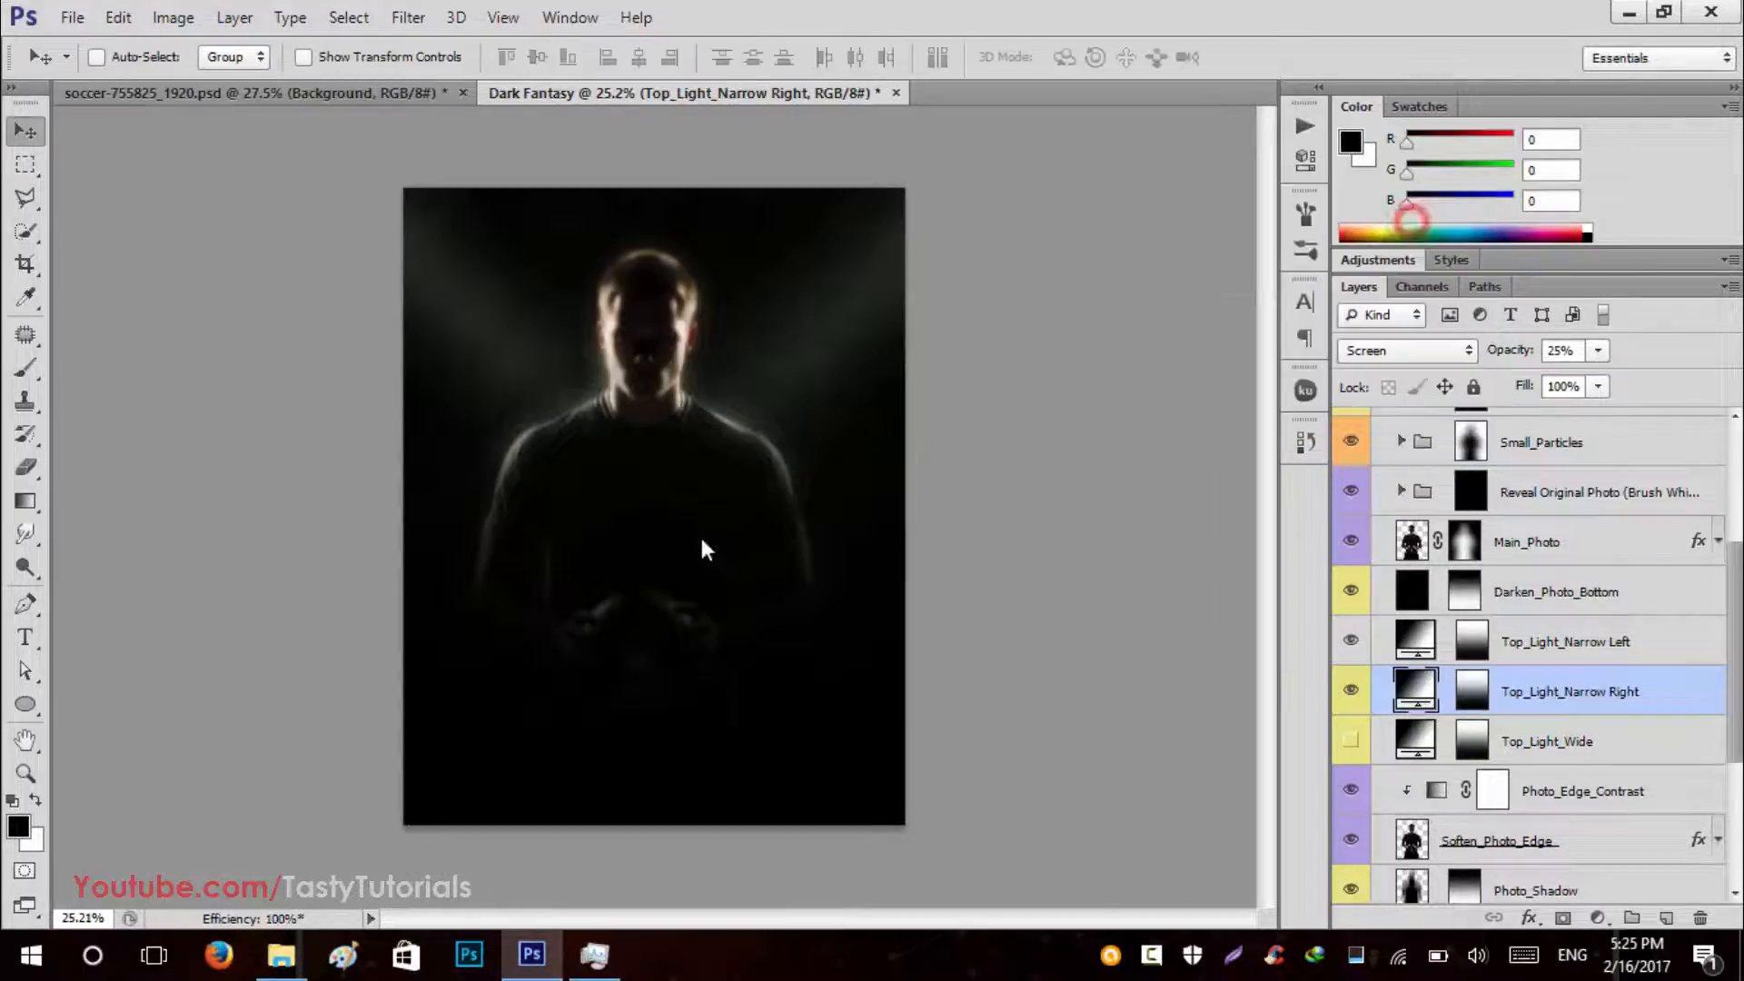
# Duplicate the Top_Light_Wide layer and rename the copy as Top_Light_Wide Left.
pyautogui.click(1522, 741)
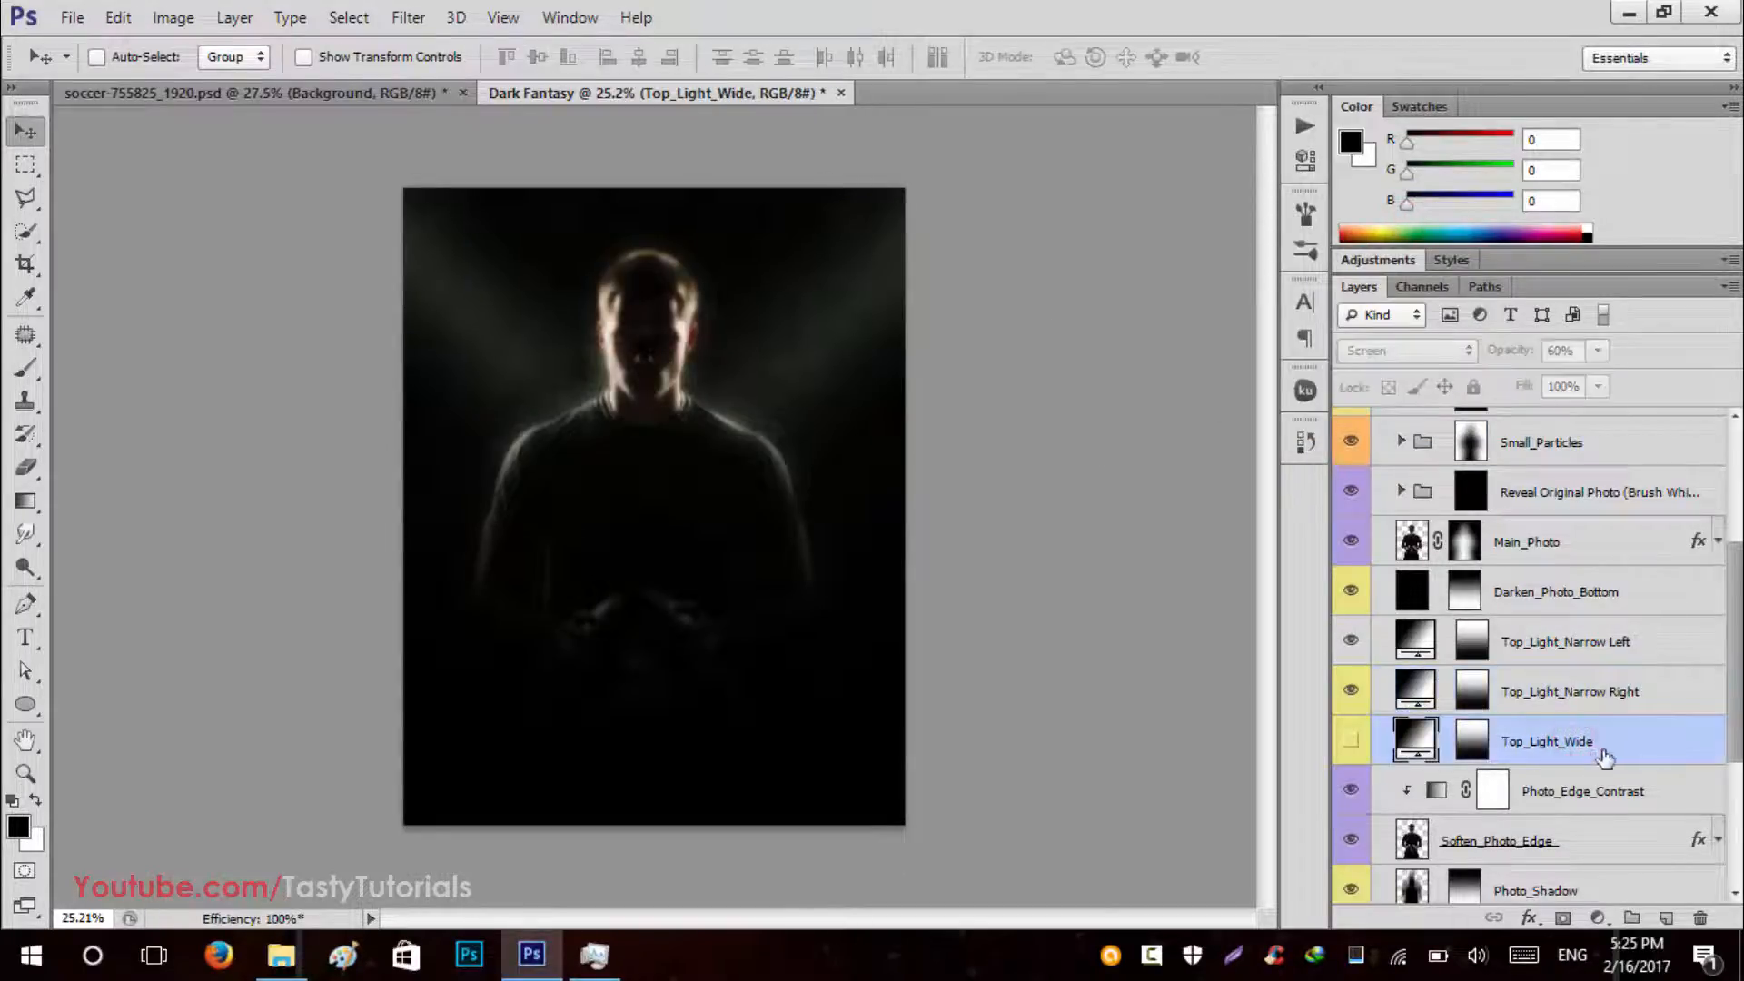
pyautogui.hotkey('ctrl', 'j')
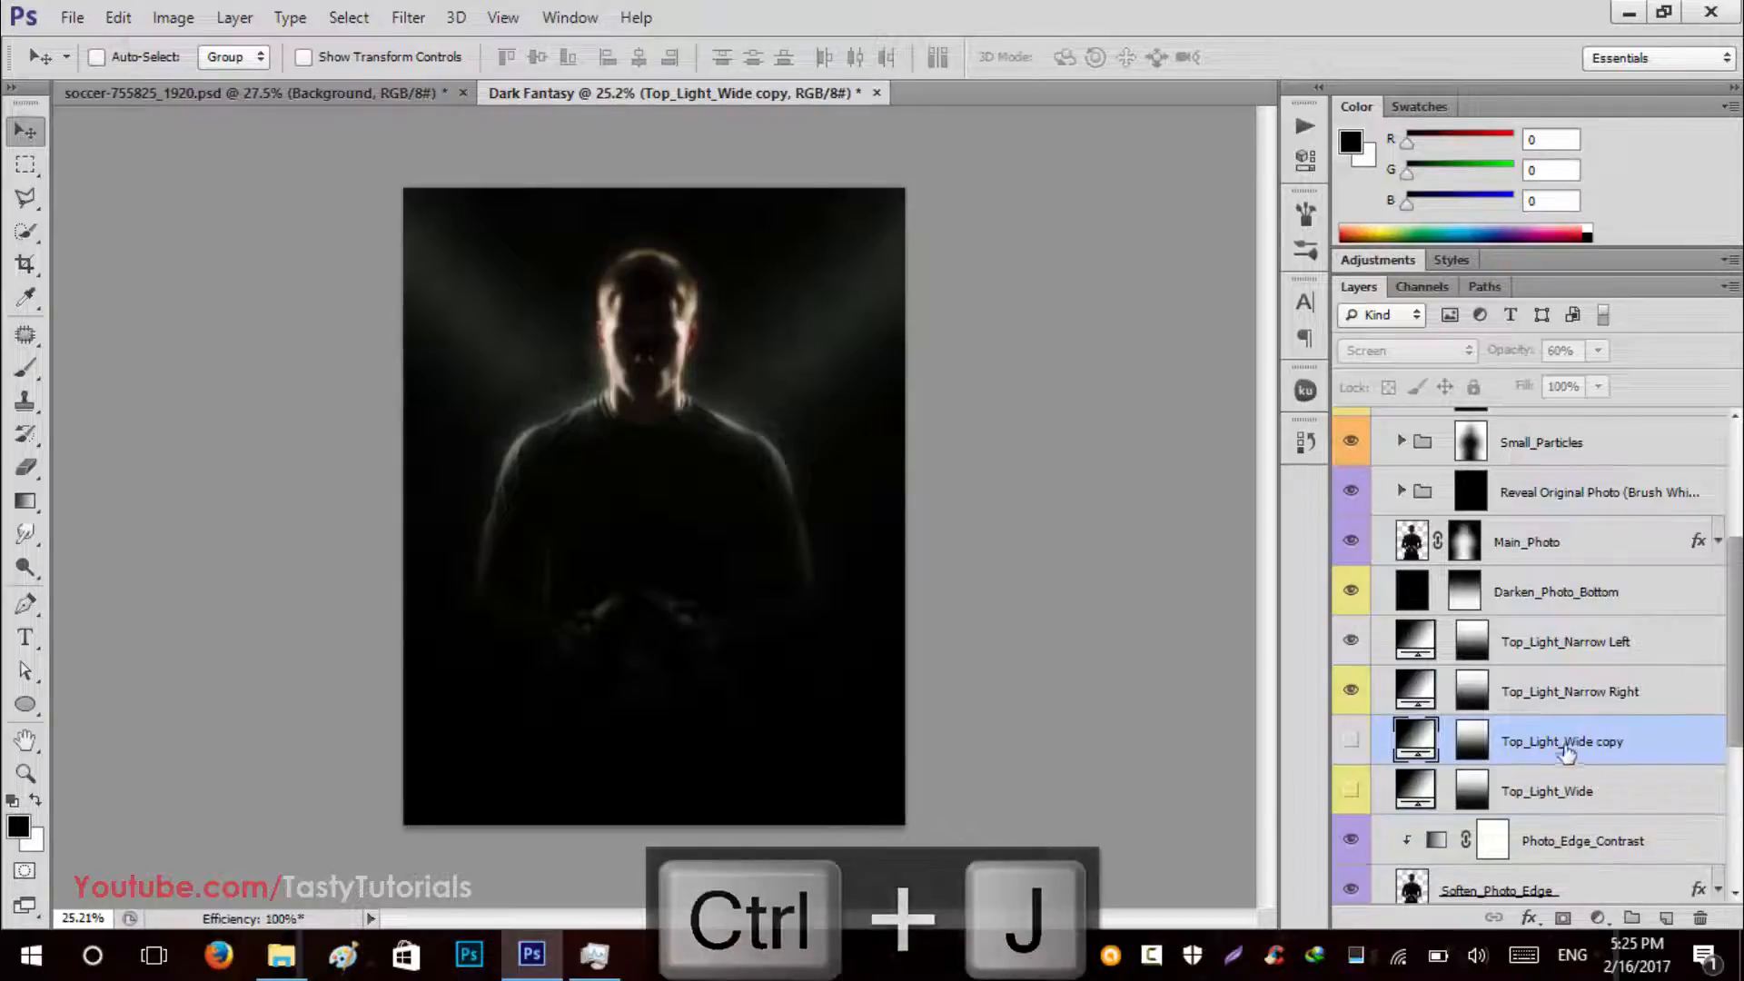
pyautogui.click(1604, 741)
pyautogui.doubleClick(1603, 741)
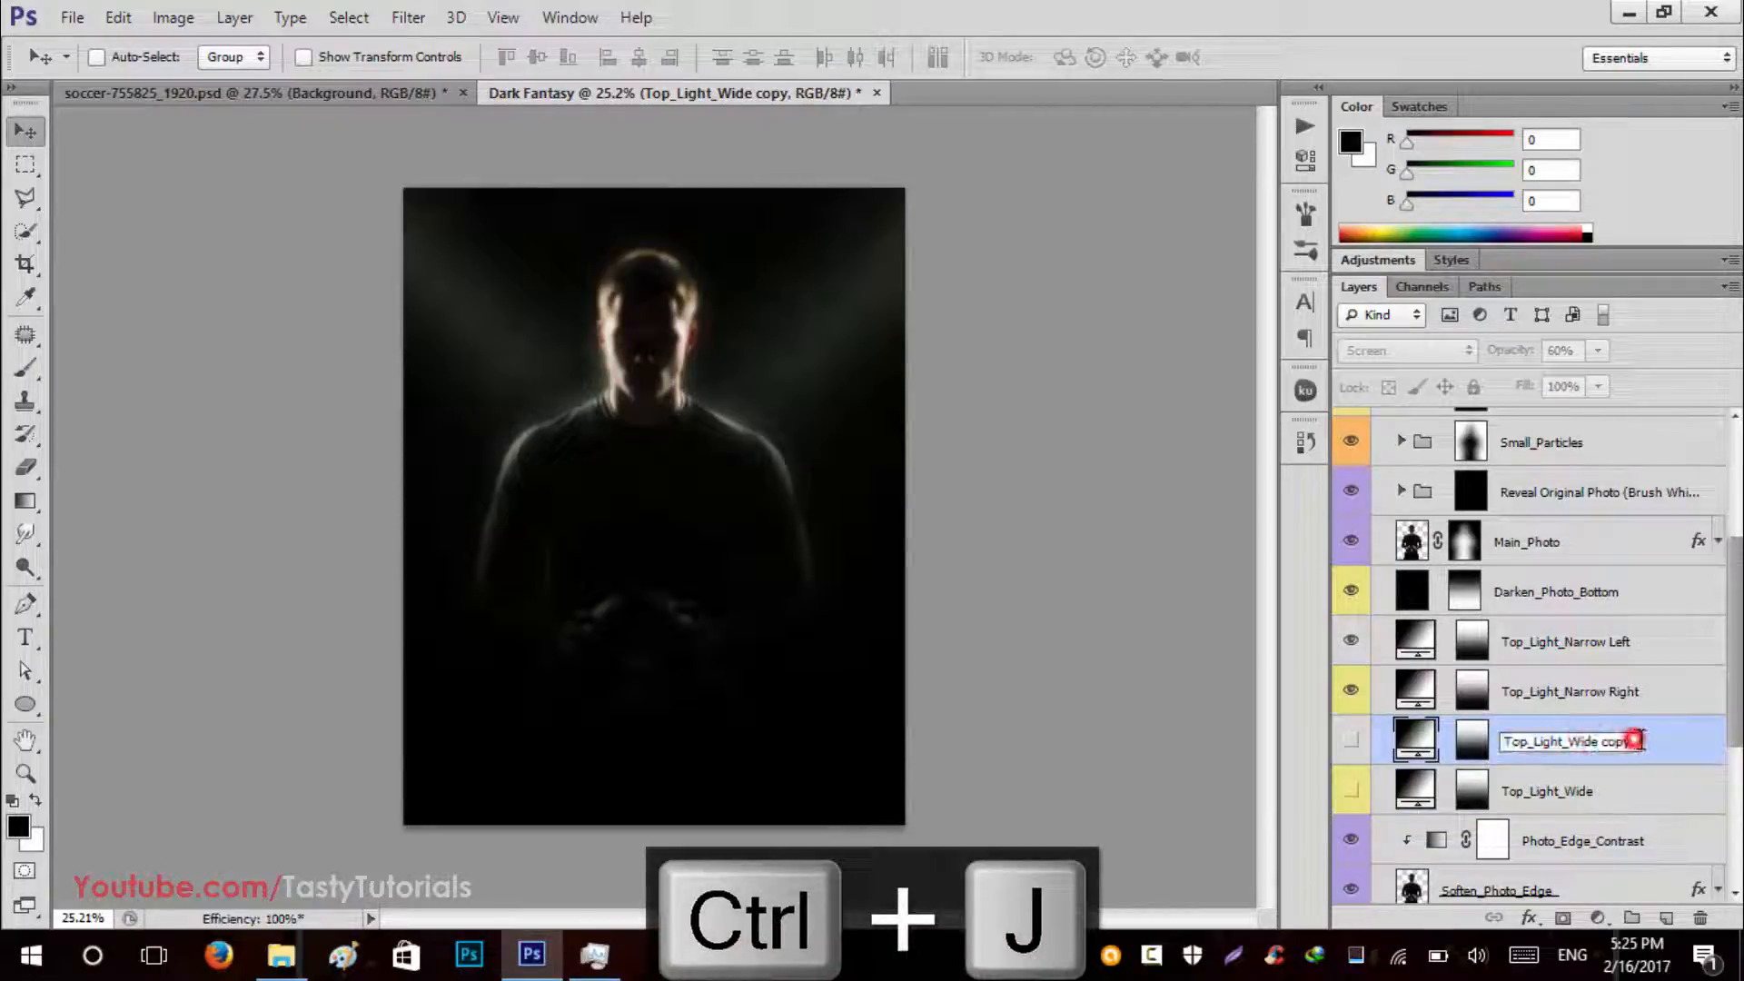
pyautogui.doubleClick(1614, 741)
pyautogui.write('Left')
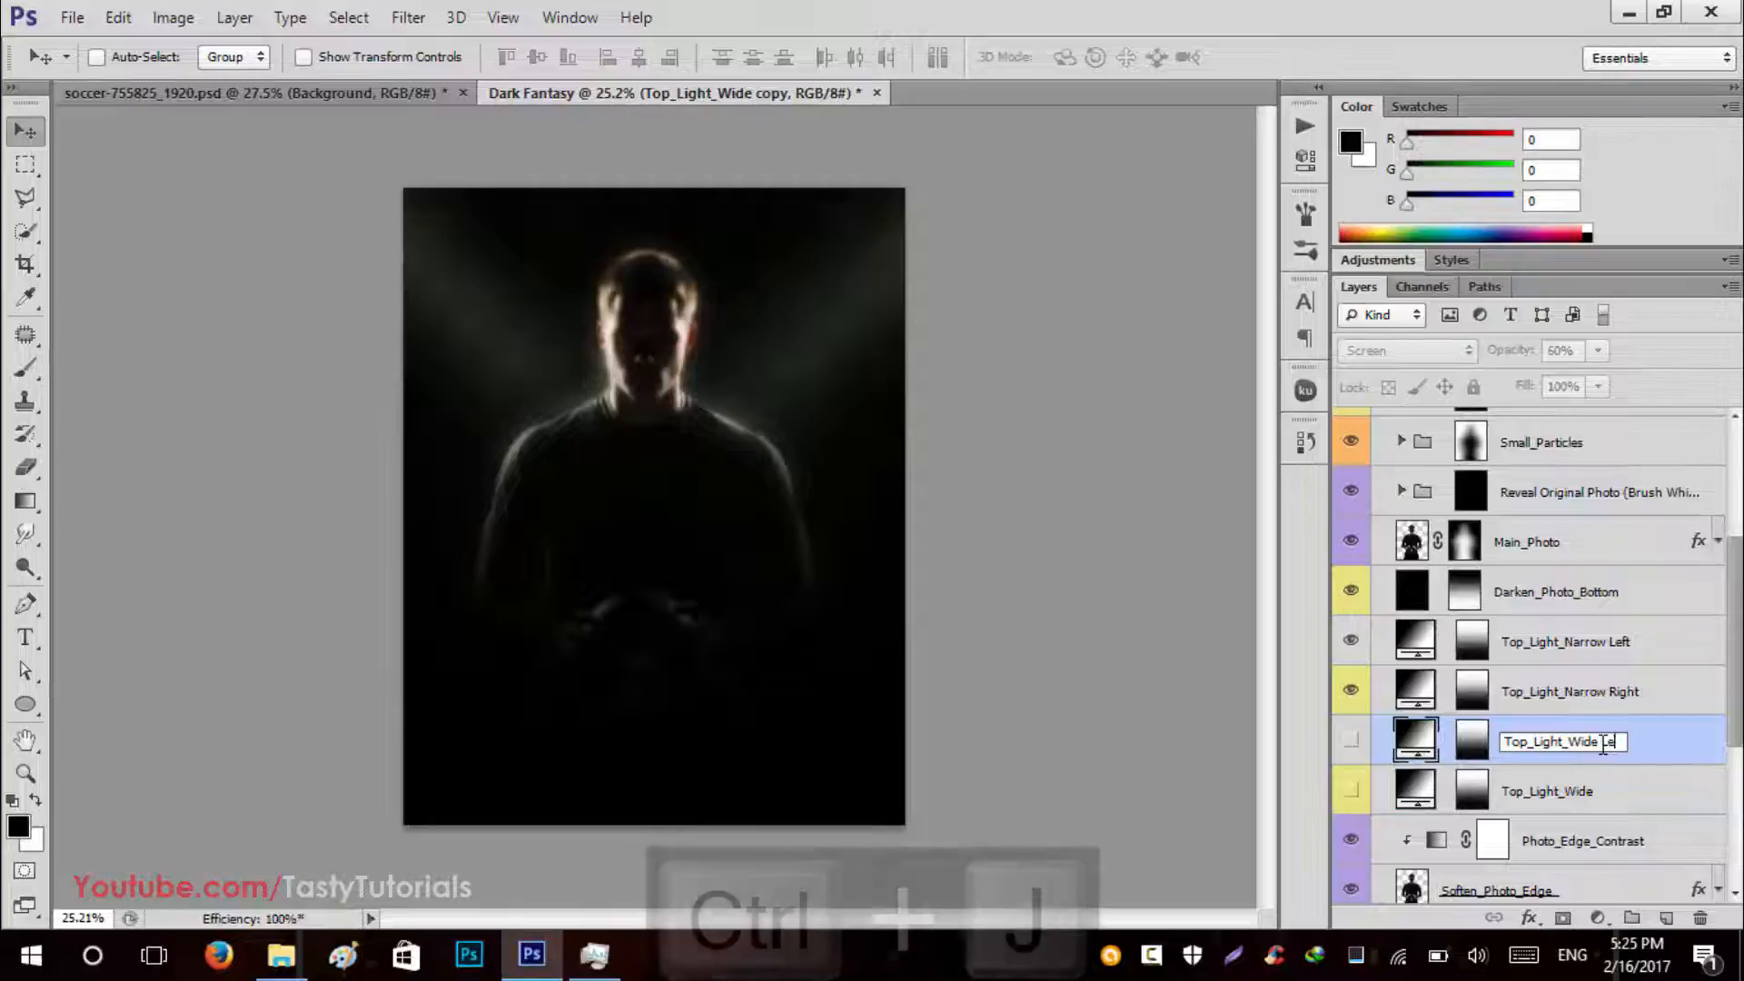
pyautogui.press('Return')
# Rename the original Top_Light_Wide layer as Top_Light_Wide Right.
pyautogui.click(1580, 799)
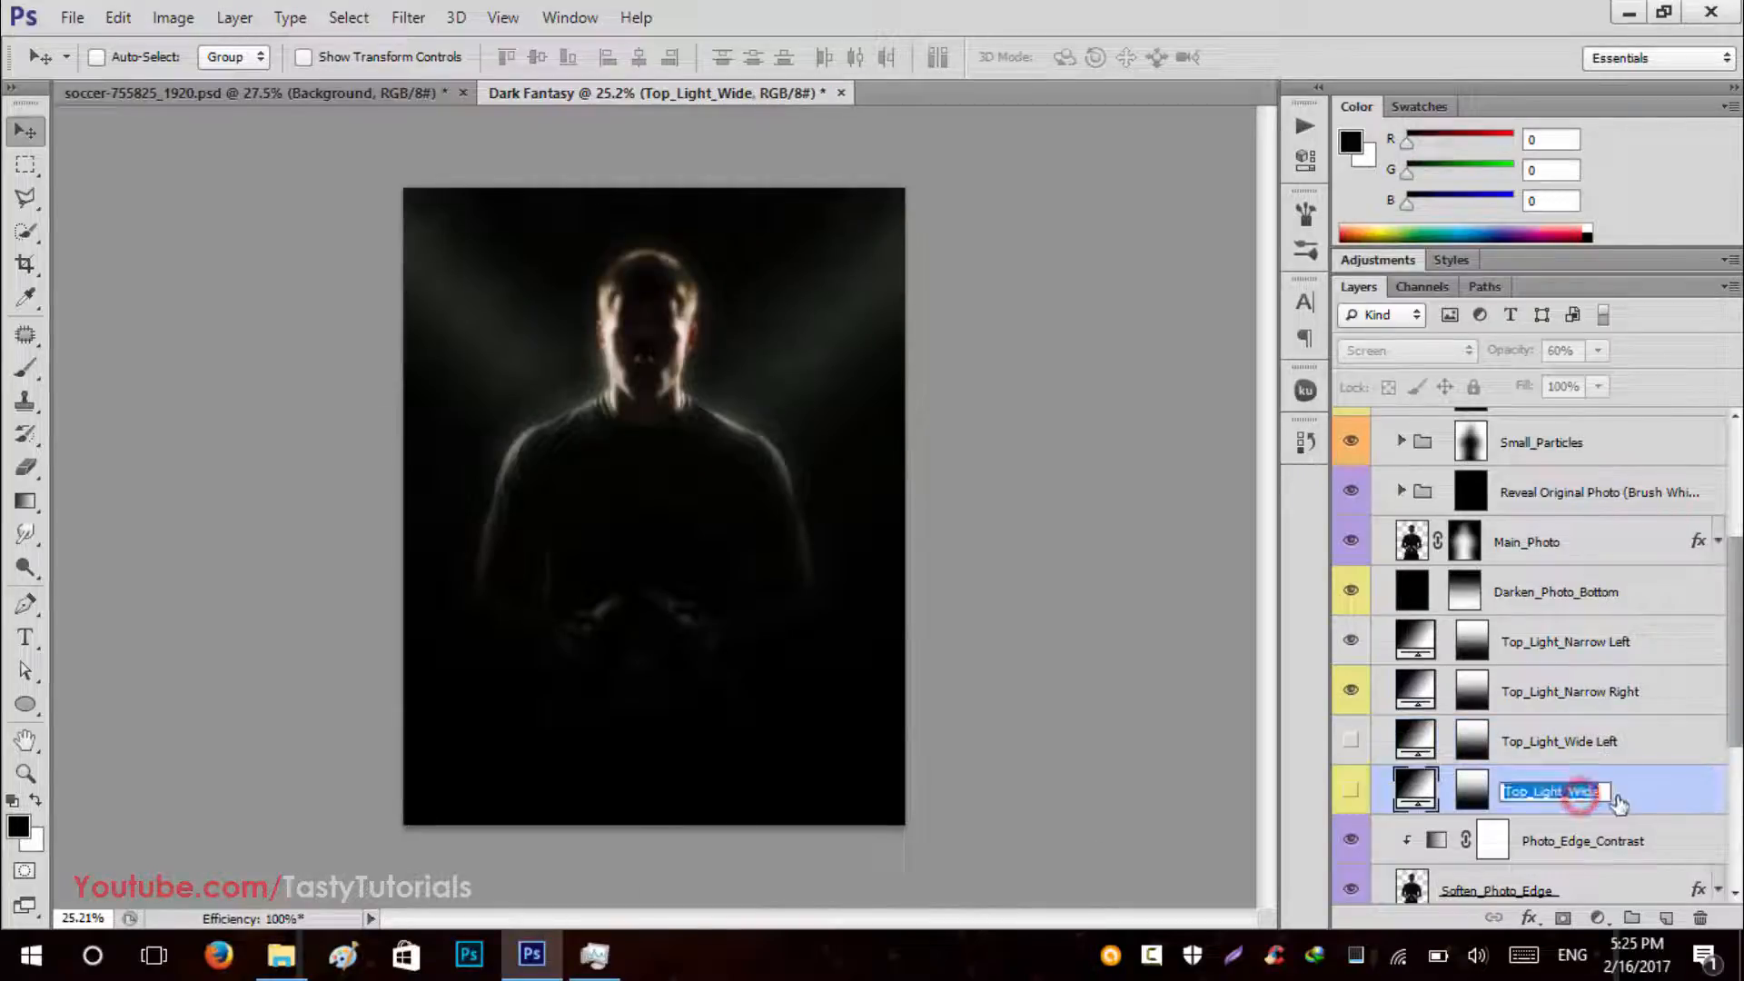
pyautogui.doubleClick(1583, 793)
pyautogui.click(1605, 793)
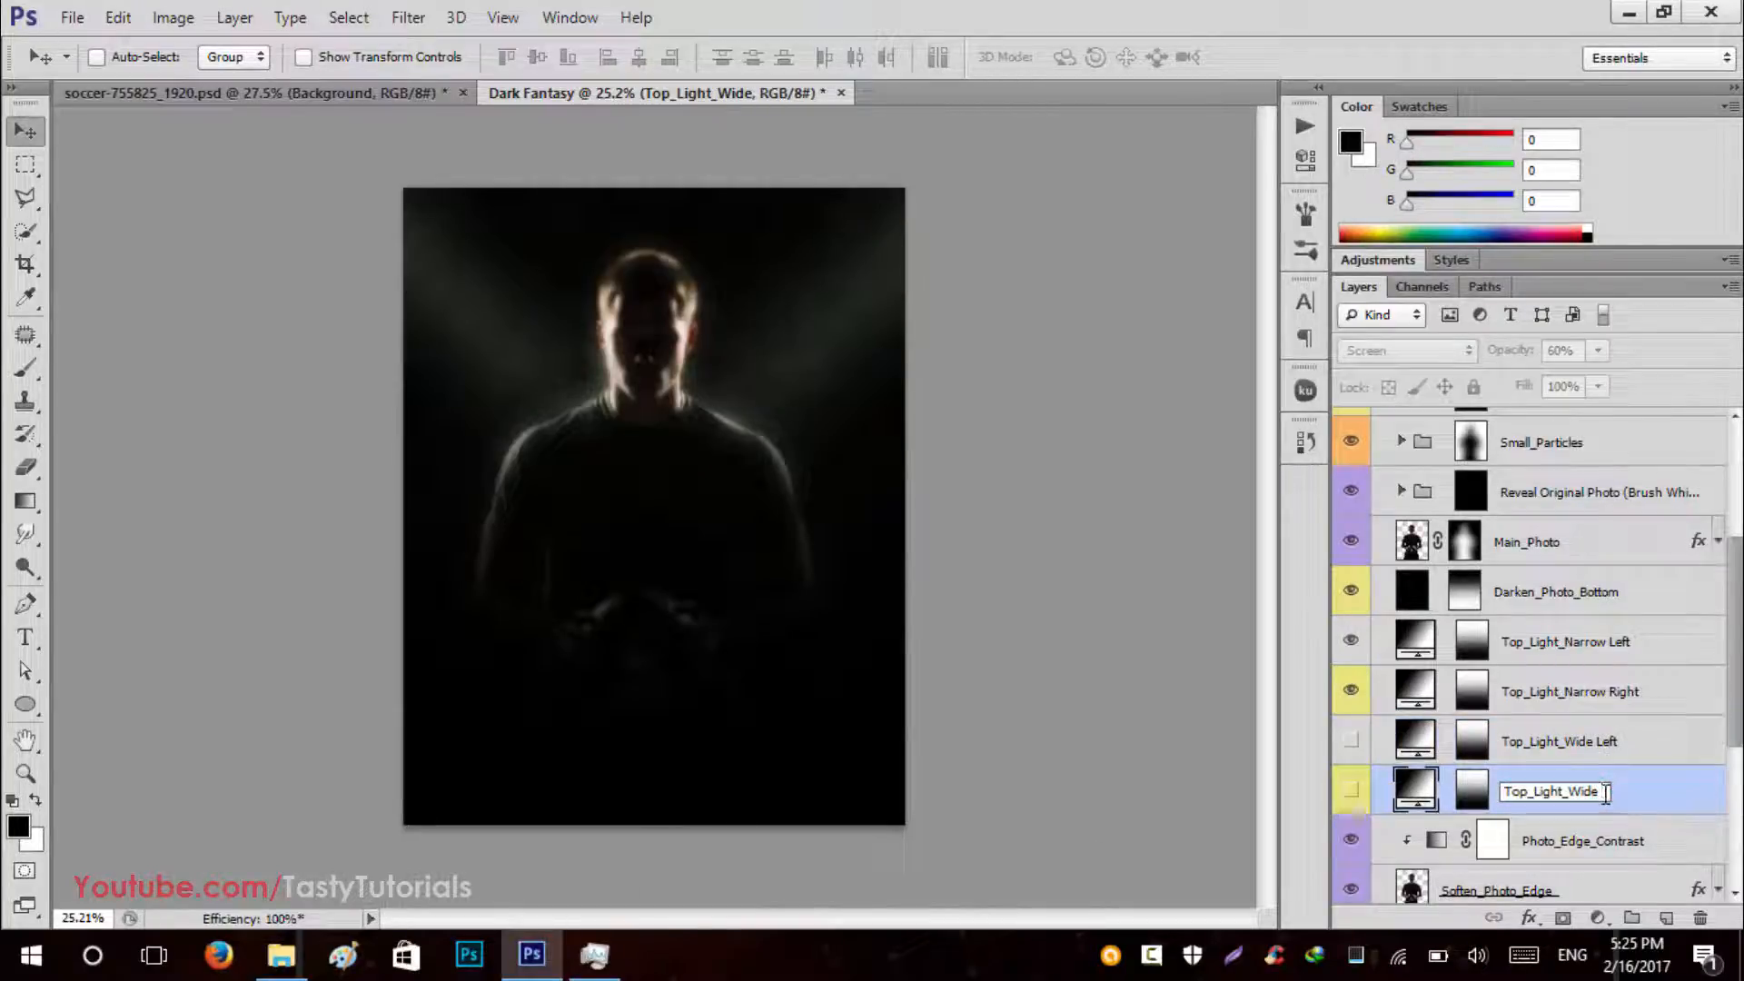
pyautogui.write('Right')
pyautogui.press('Return')
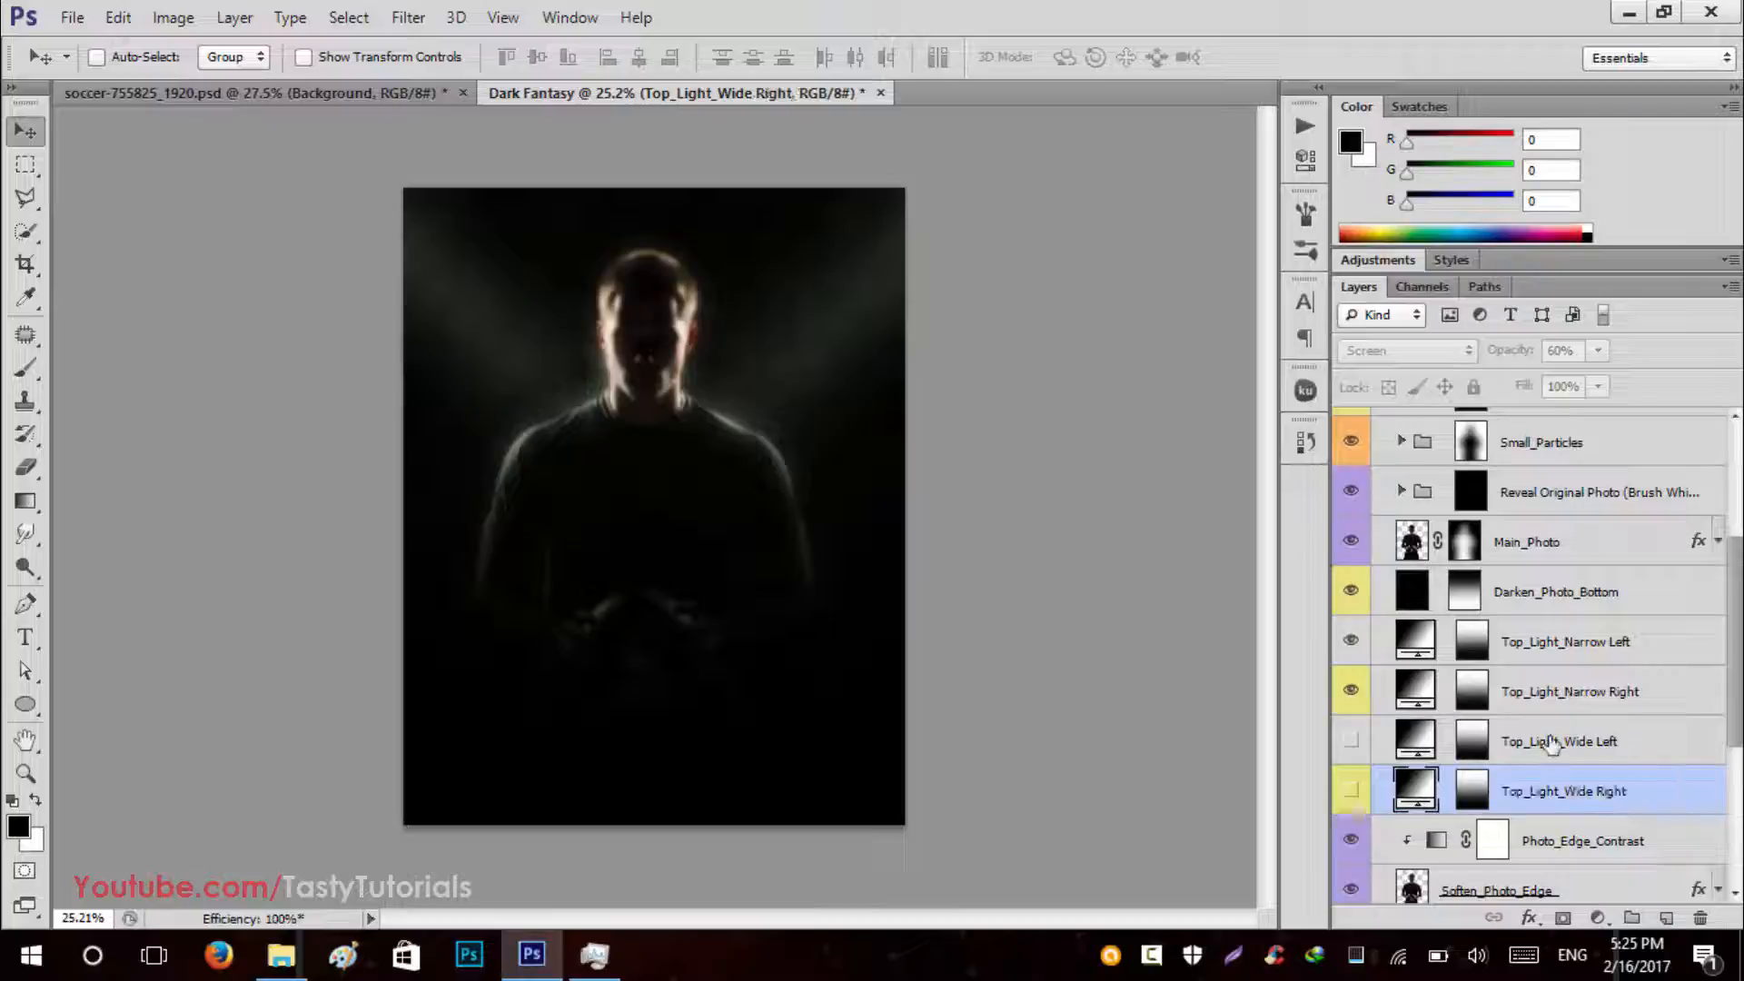
# Make the Top_Light_Wide Left layer visible and set its gradient fill angle to 45°.
pyautogui.click(1551, 743)
pyautogui.click(1350, 741)
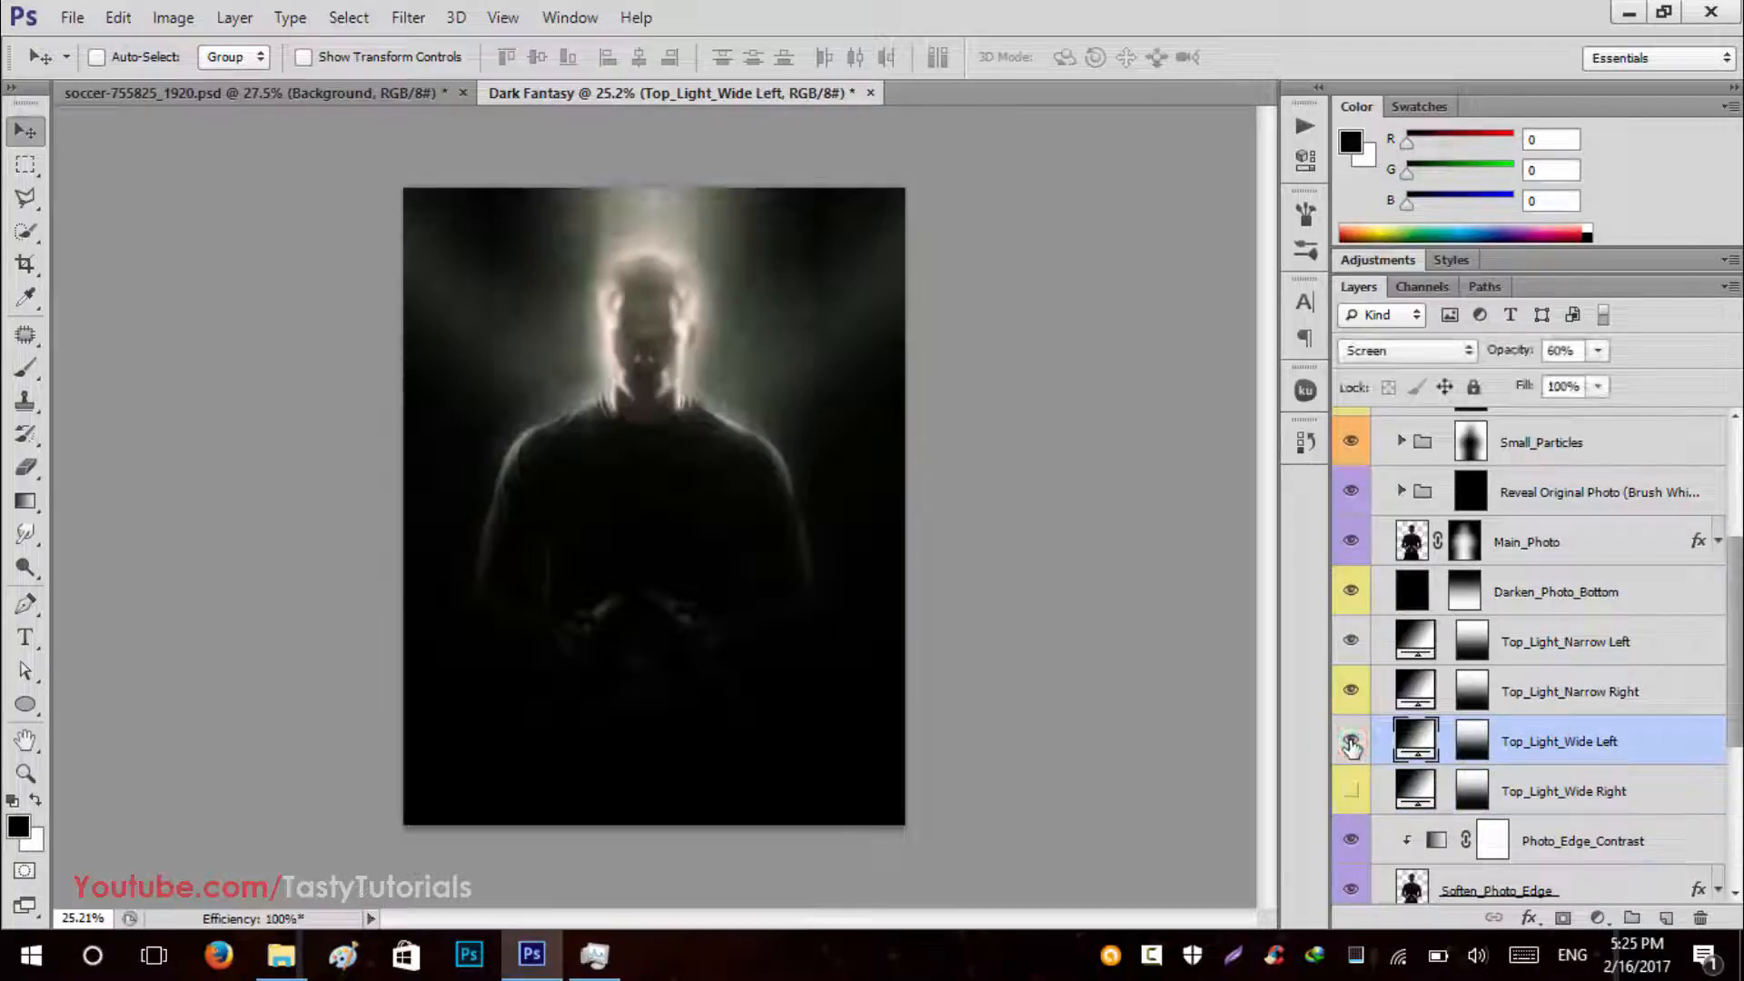
pyautogui.doubleClick(1414, 738)
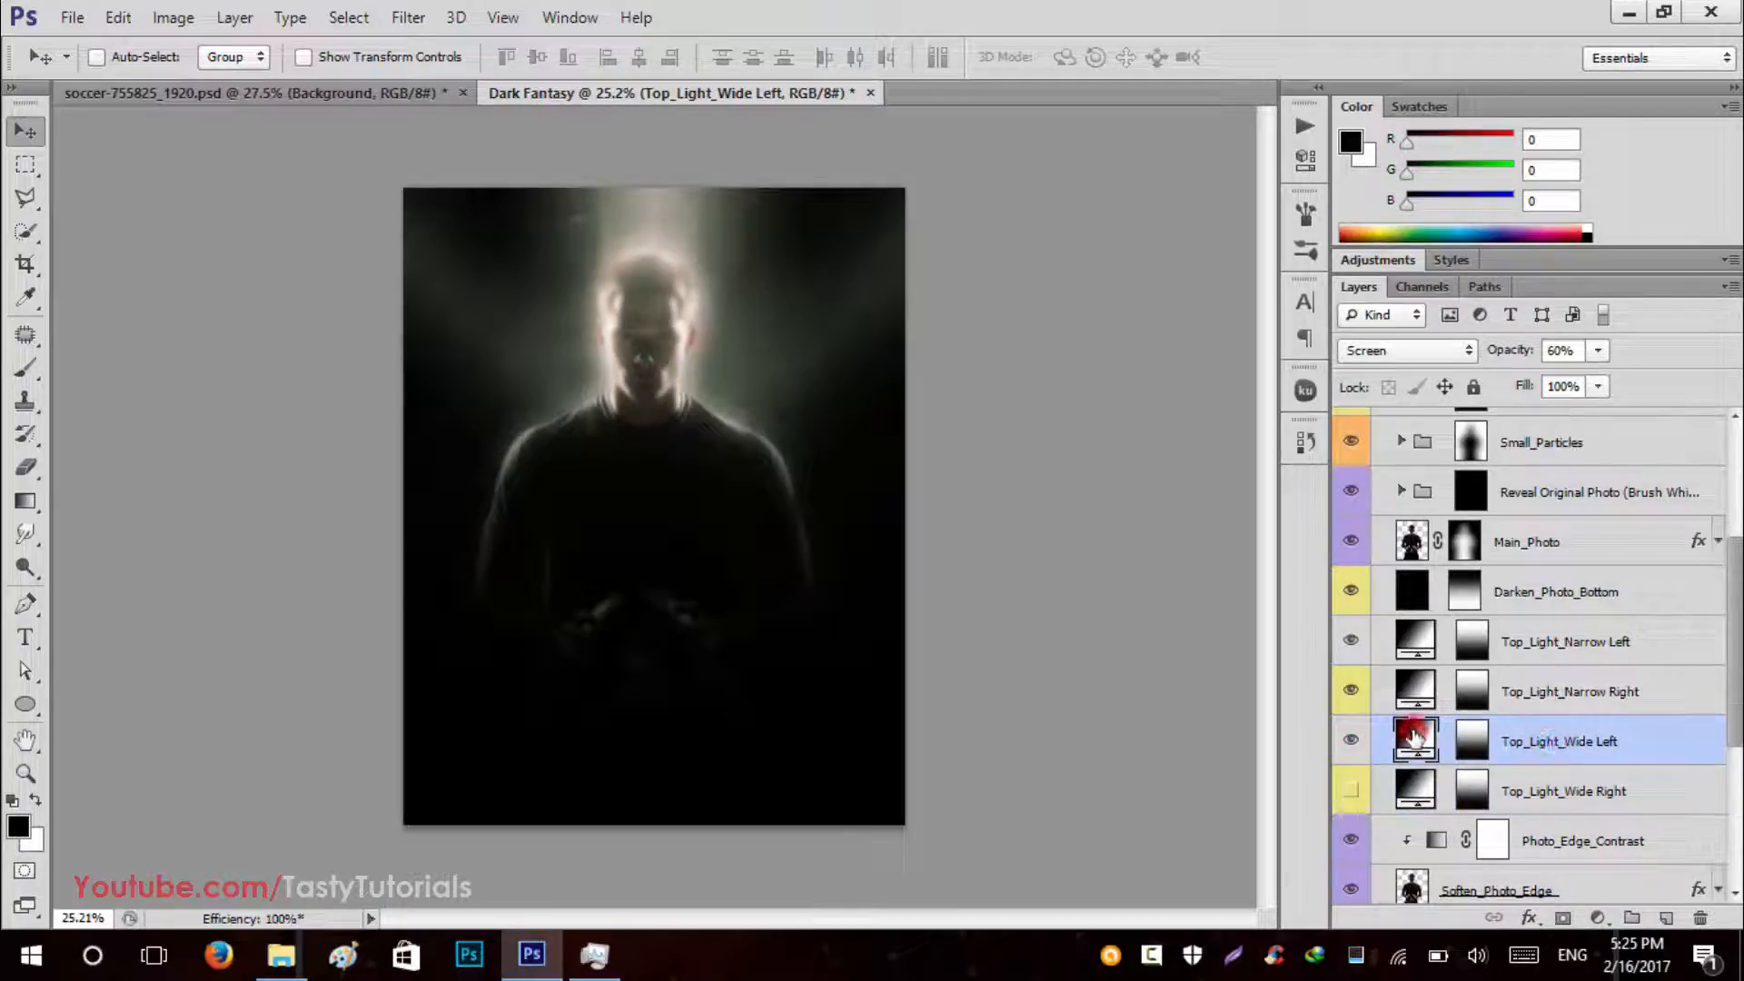
pyautogui.click(1215, 302)
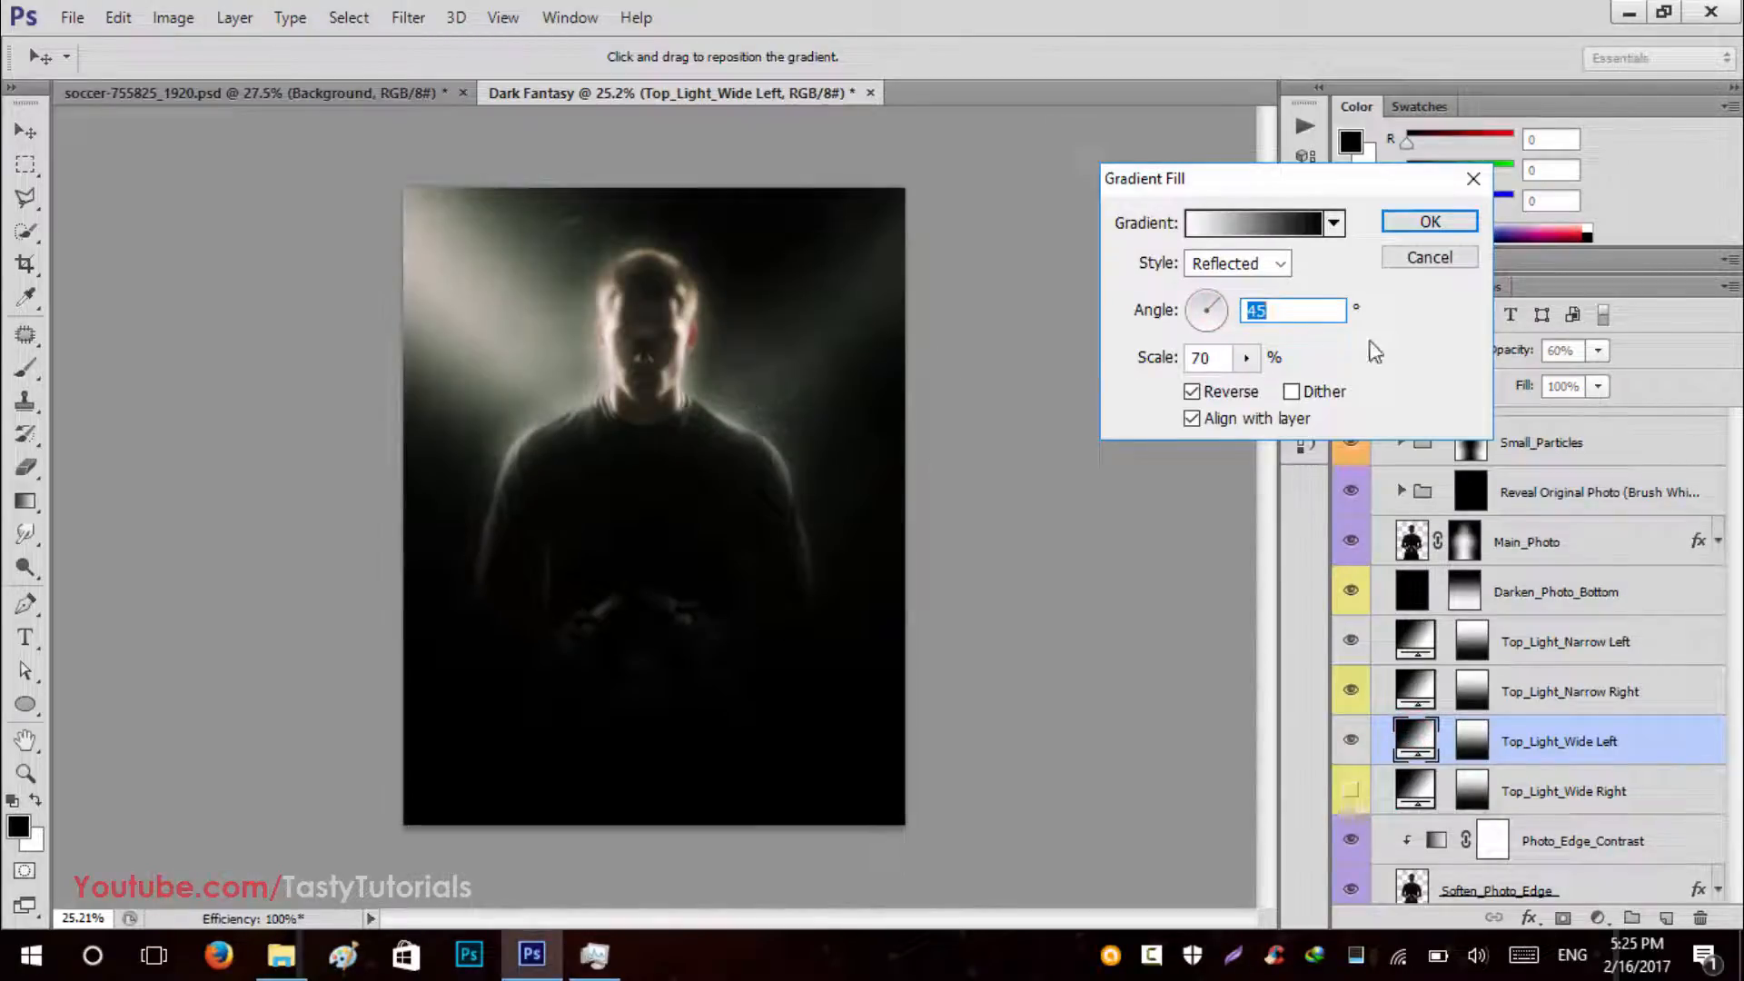
pyautogui.click(1430, 222)
# Make the Top_Light_Wide Right layer visible and set its gradient fill angle to -45°.
pyautogui.click(1501, 795)
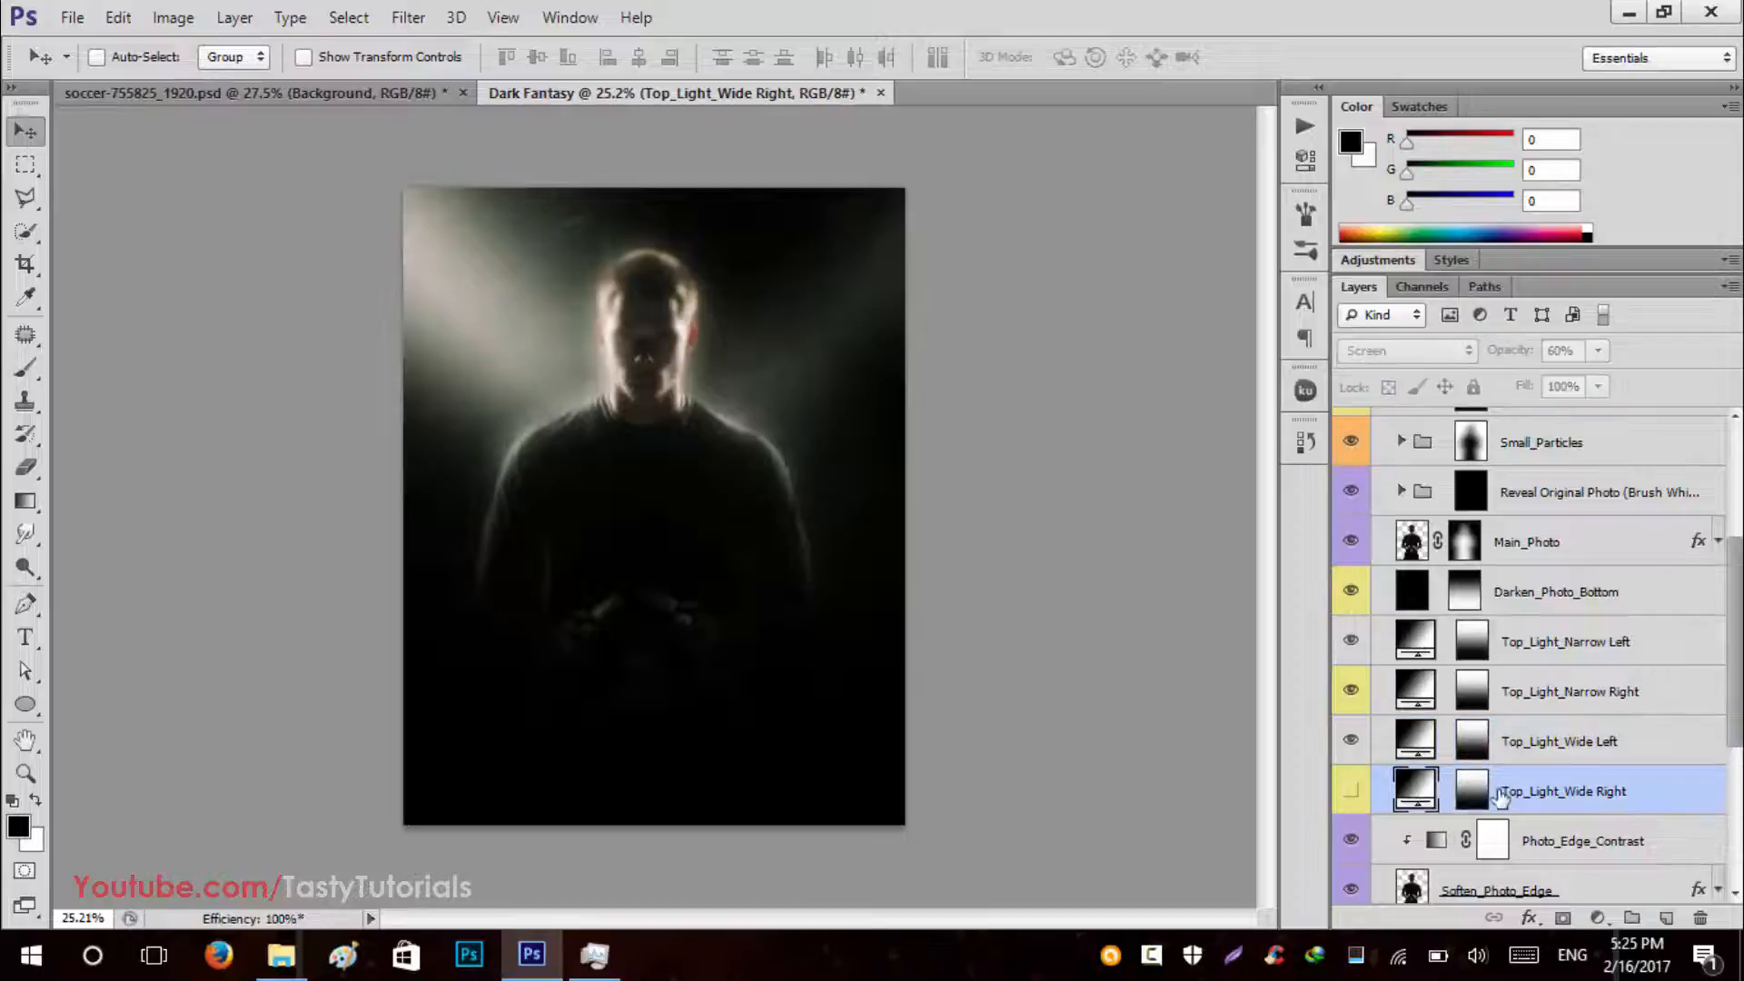
pyautogui.click(1350, 790)
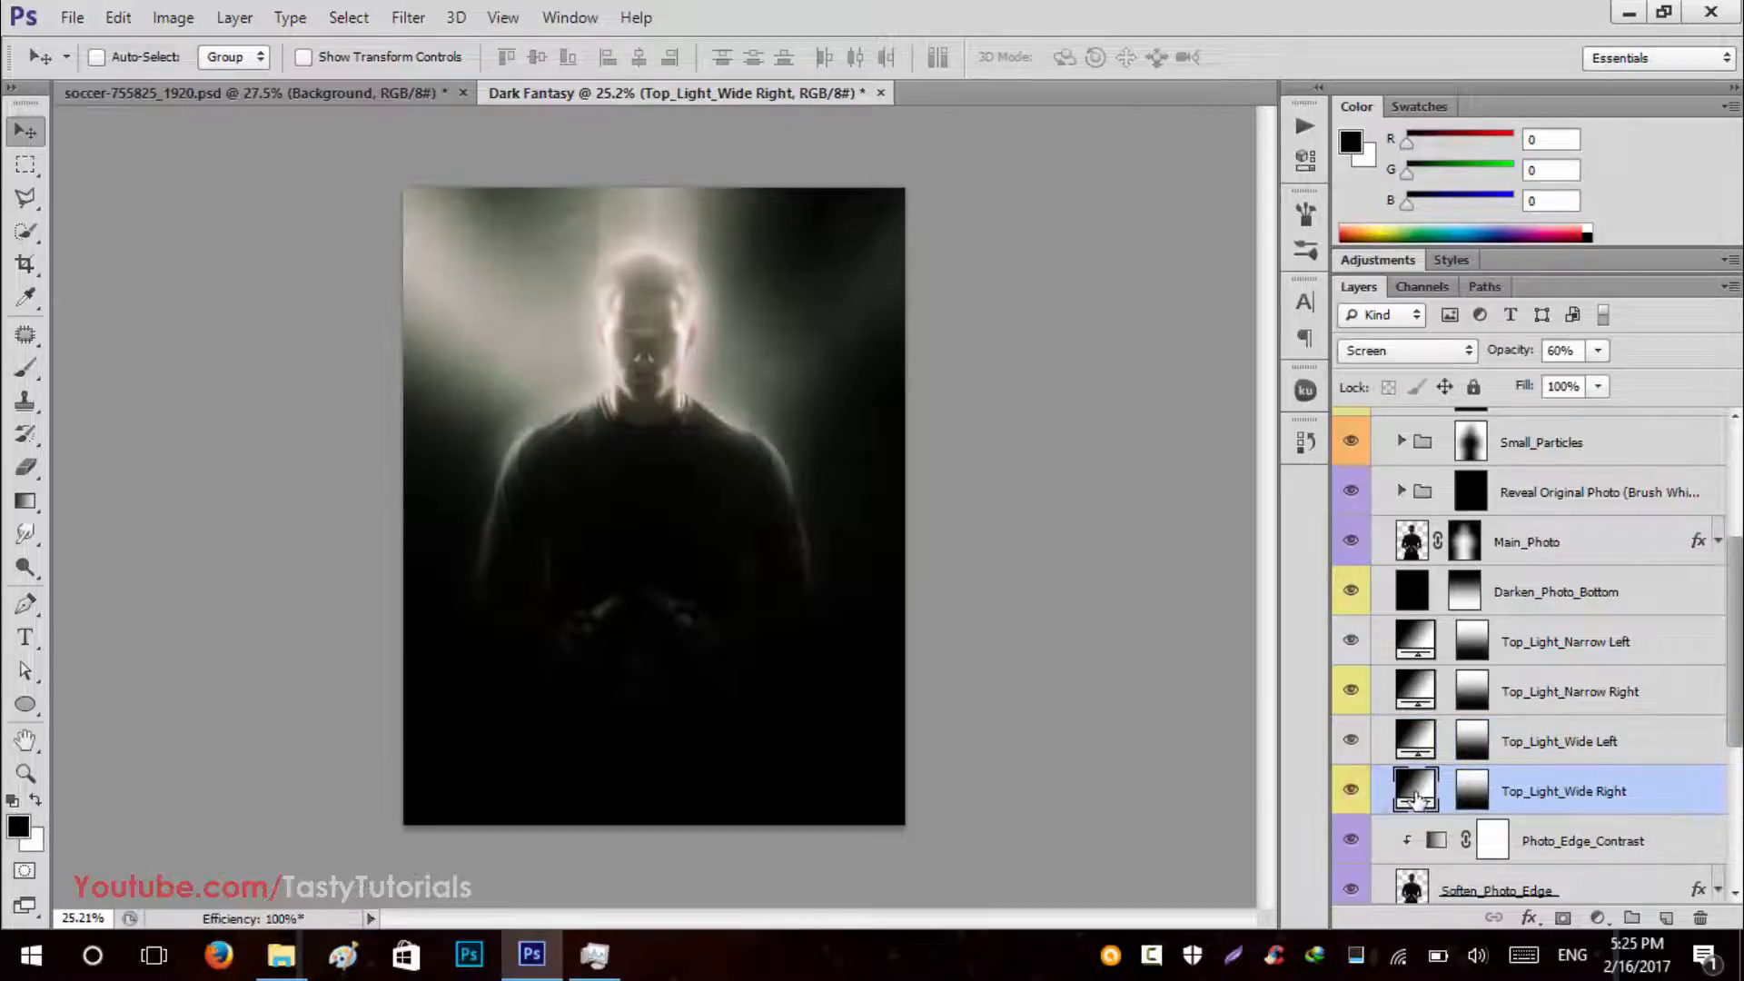
pyautogui.doubleClick(1417, 791)
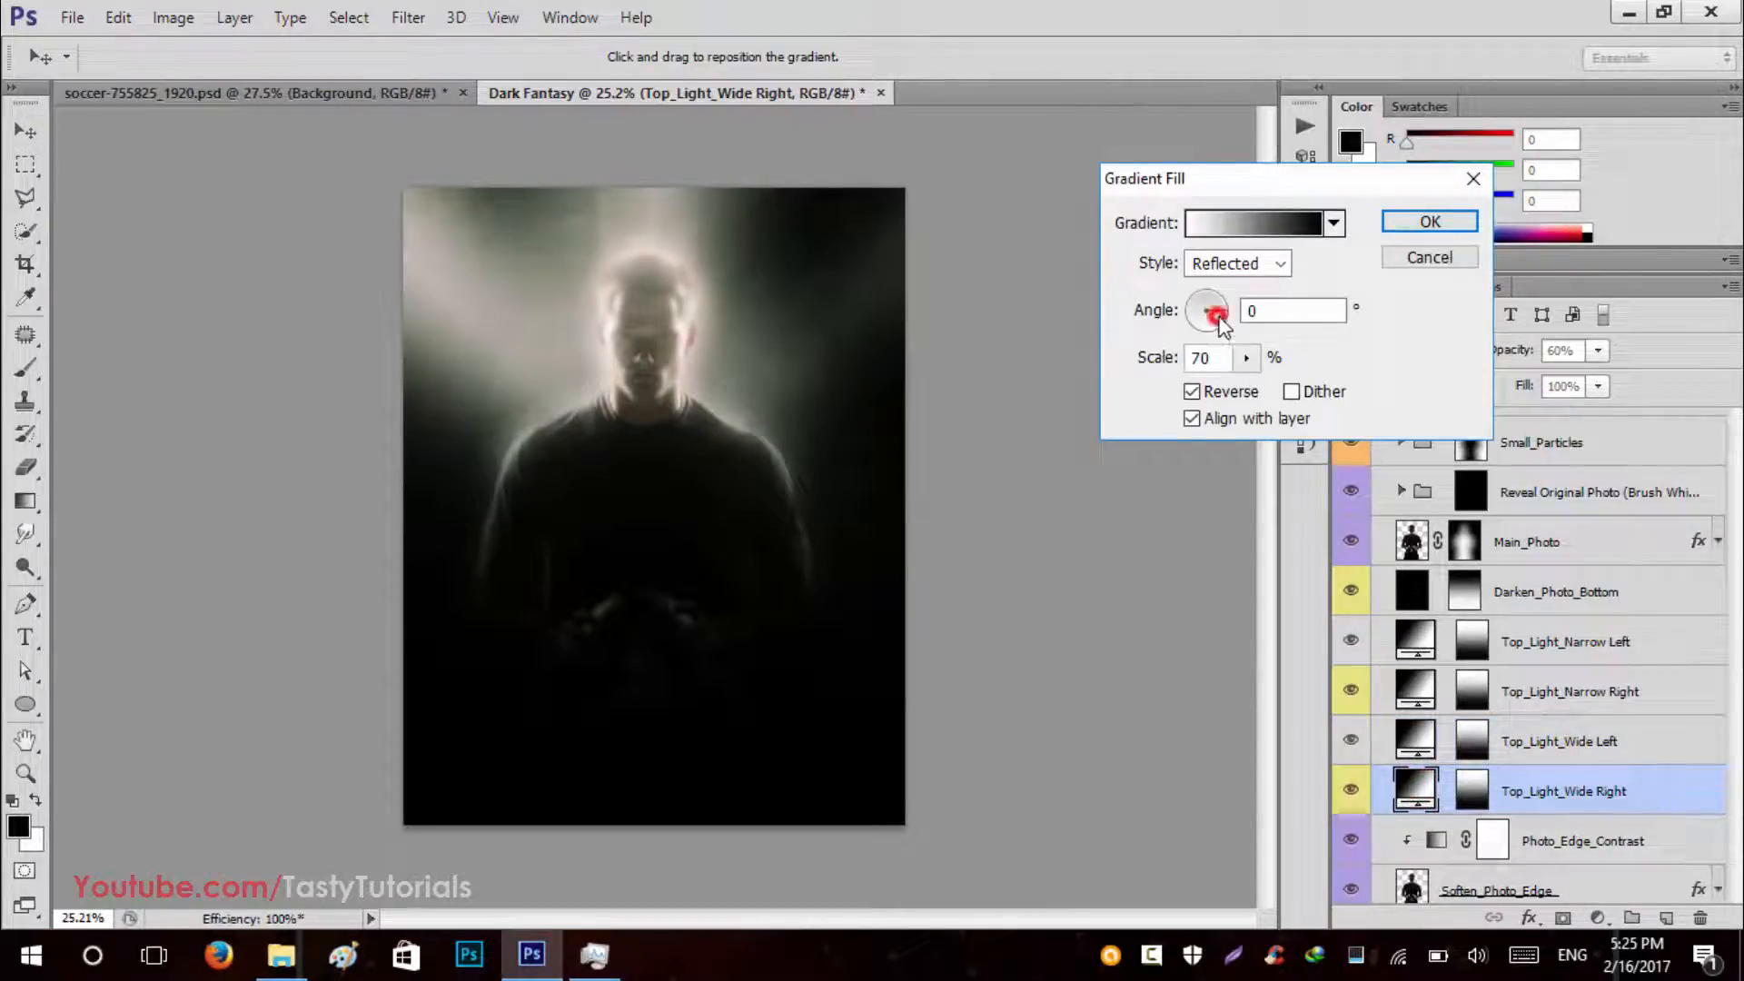
pyautogui.moveTo(1221, 324); pyautogui.dragTo(1243, 336)
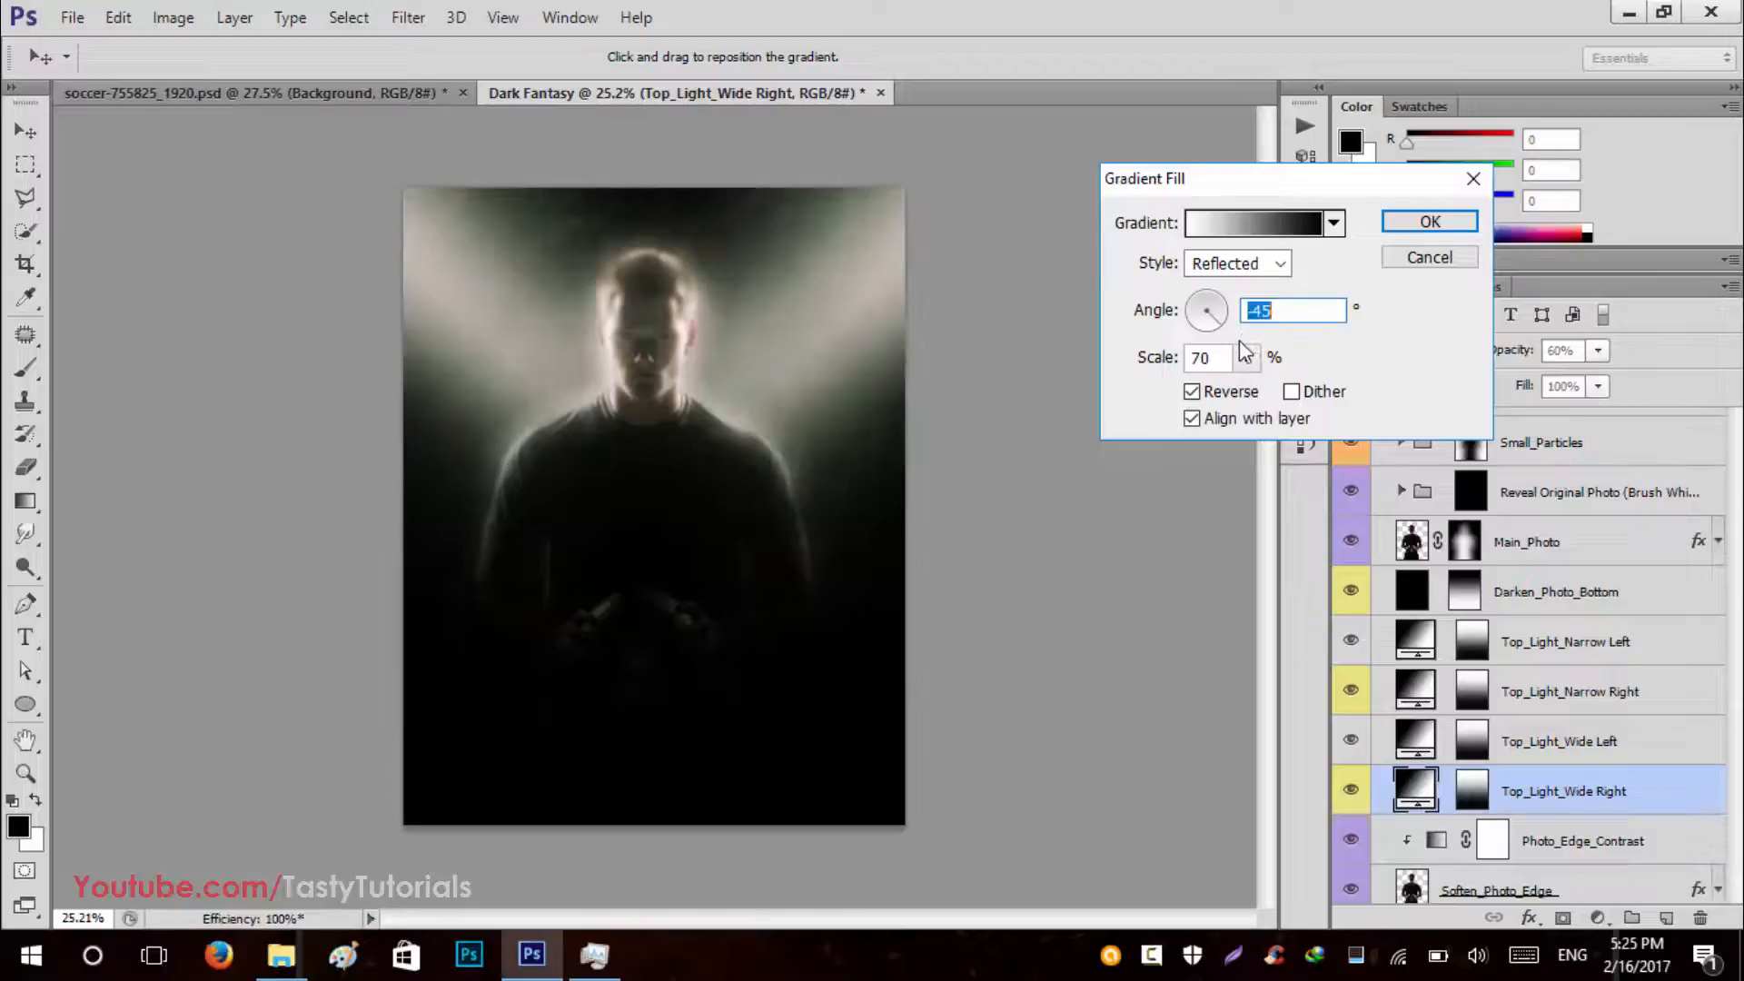
pyautogui.click(1428, 222)
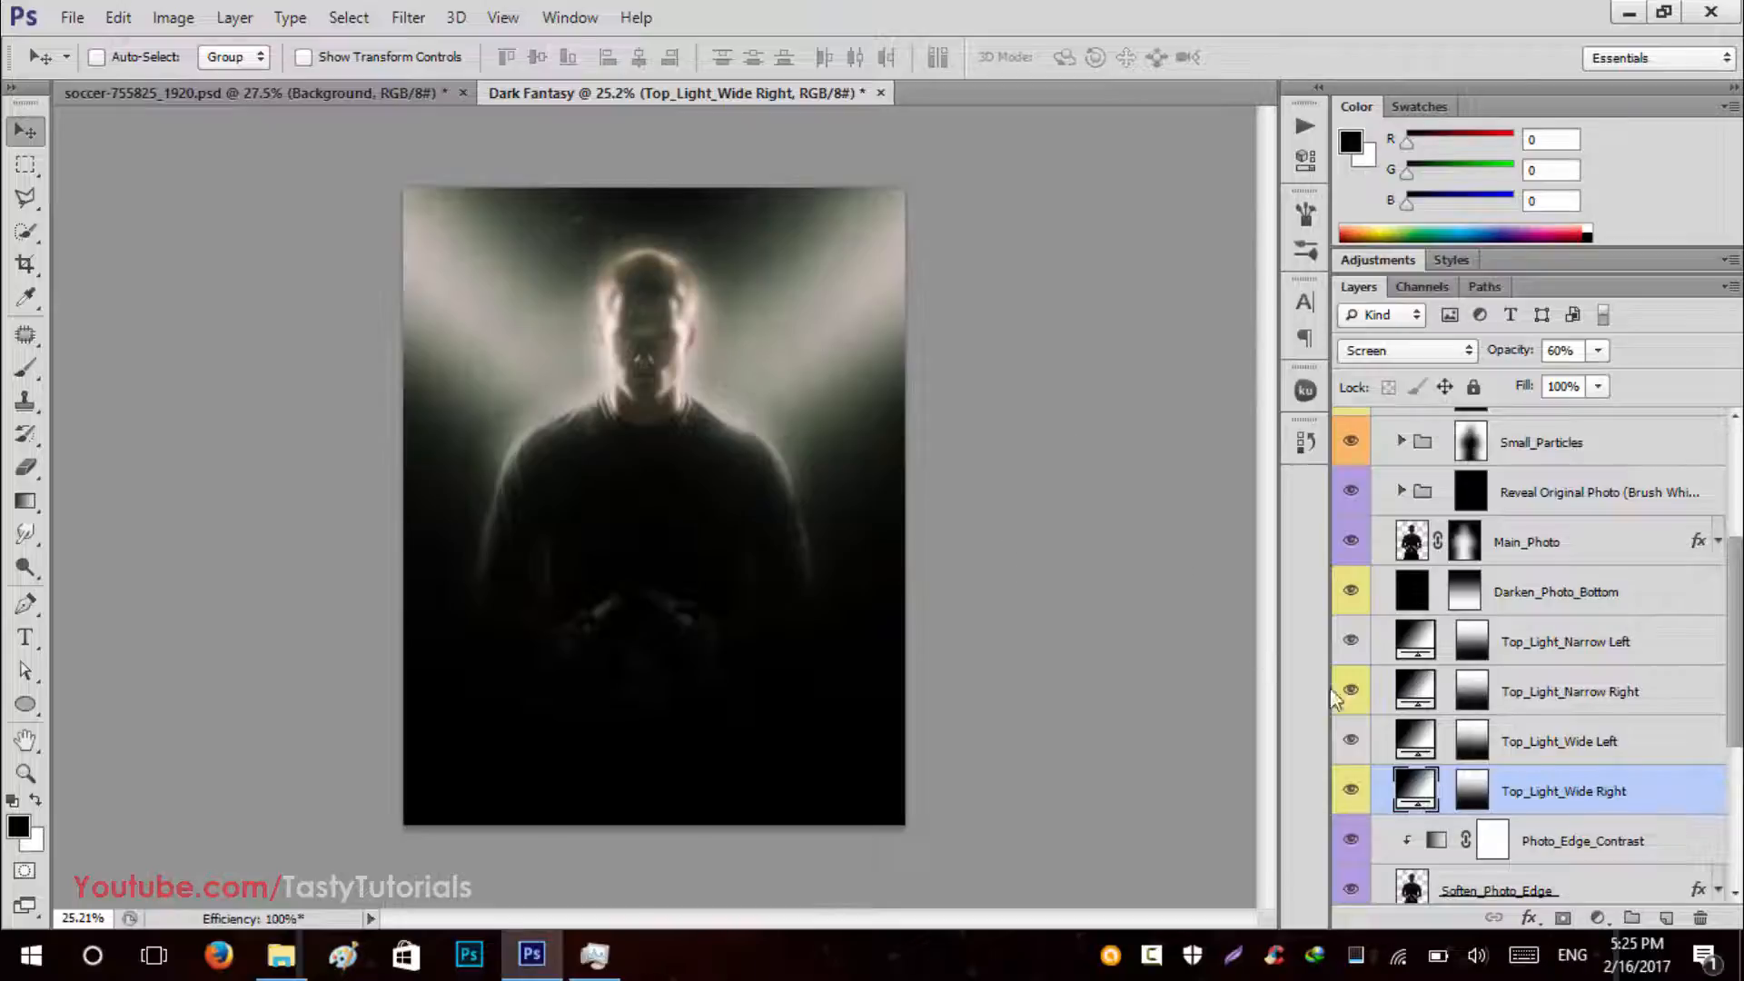
# Duplicate the Top_Light_Narrow Left layer and set the copy's gradient fill angle to 0°.
pyautogui.click(1616, 652)
pyautogui.hotkey('ctrl', 'j')
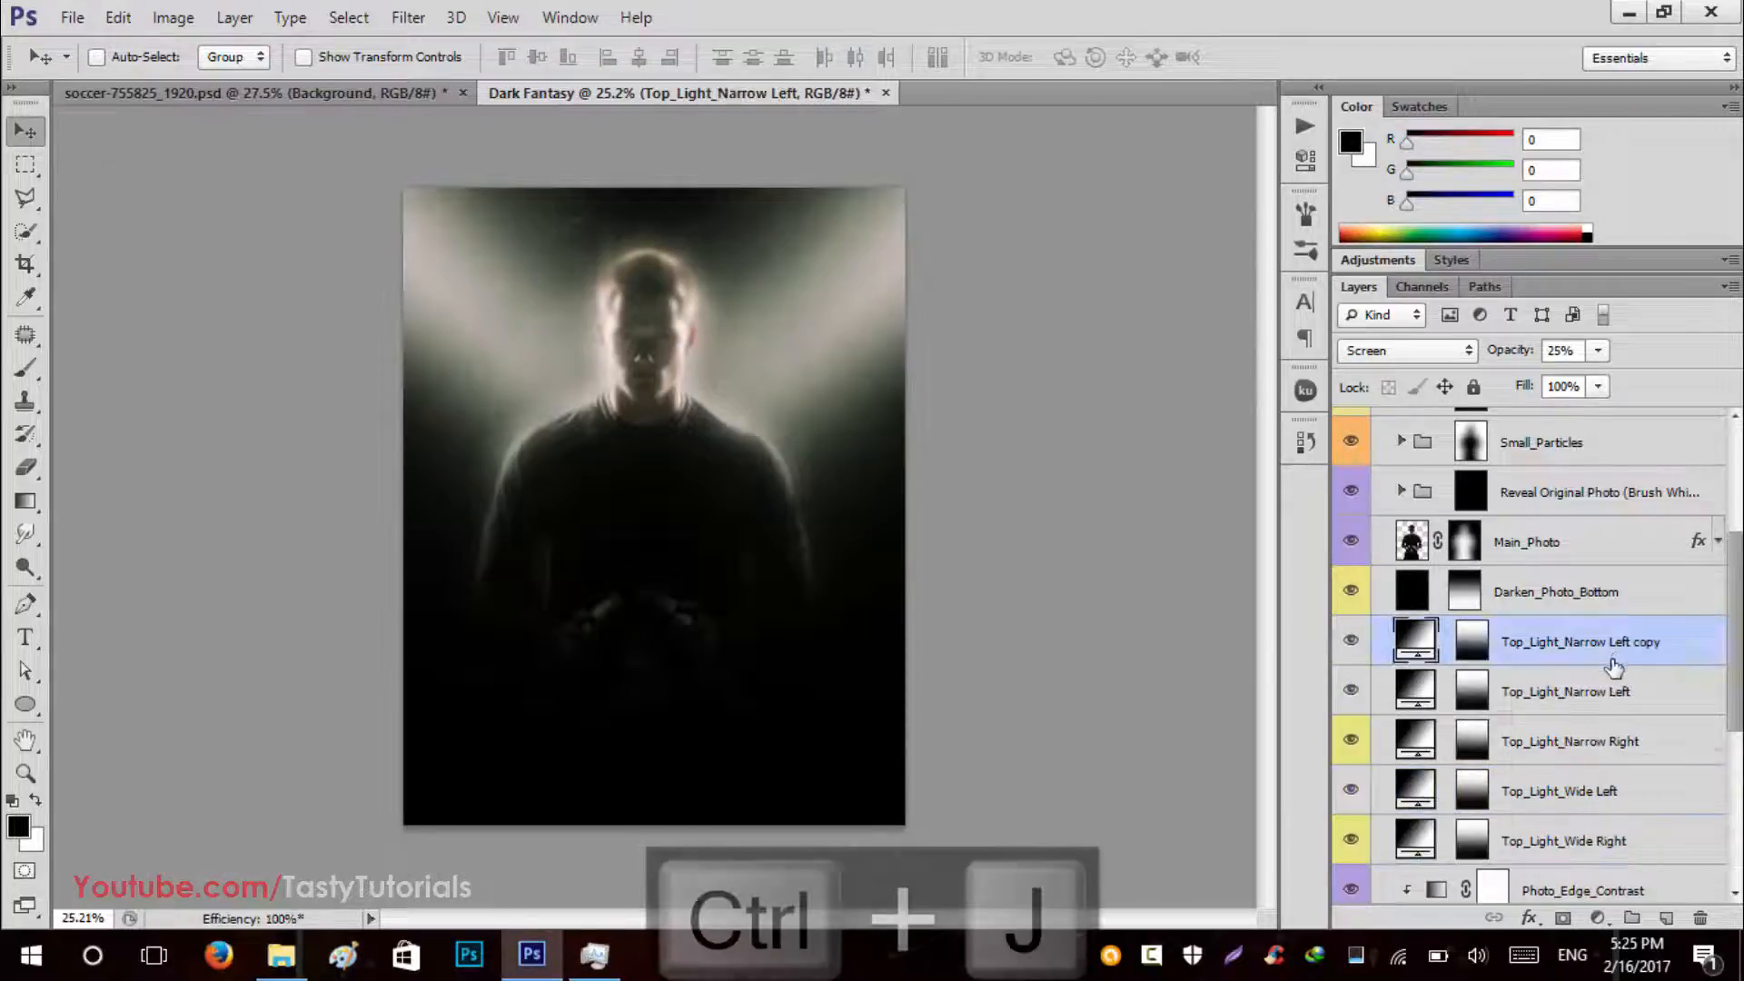
pyautogui.doubleClick(1413, 641)
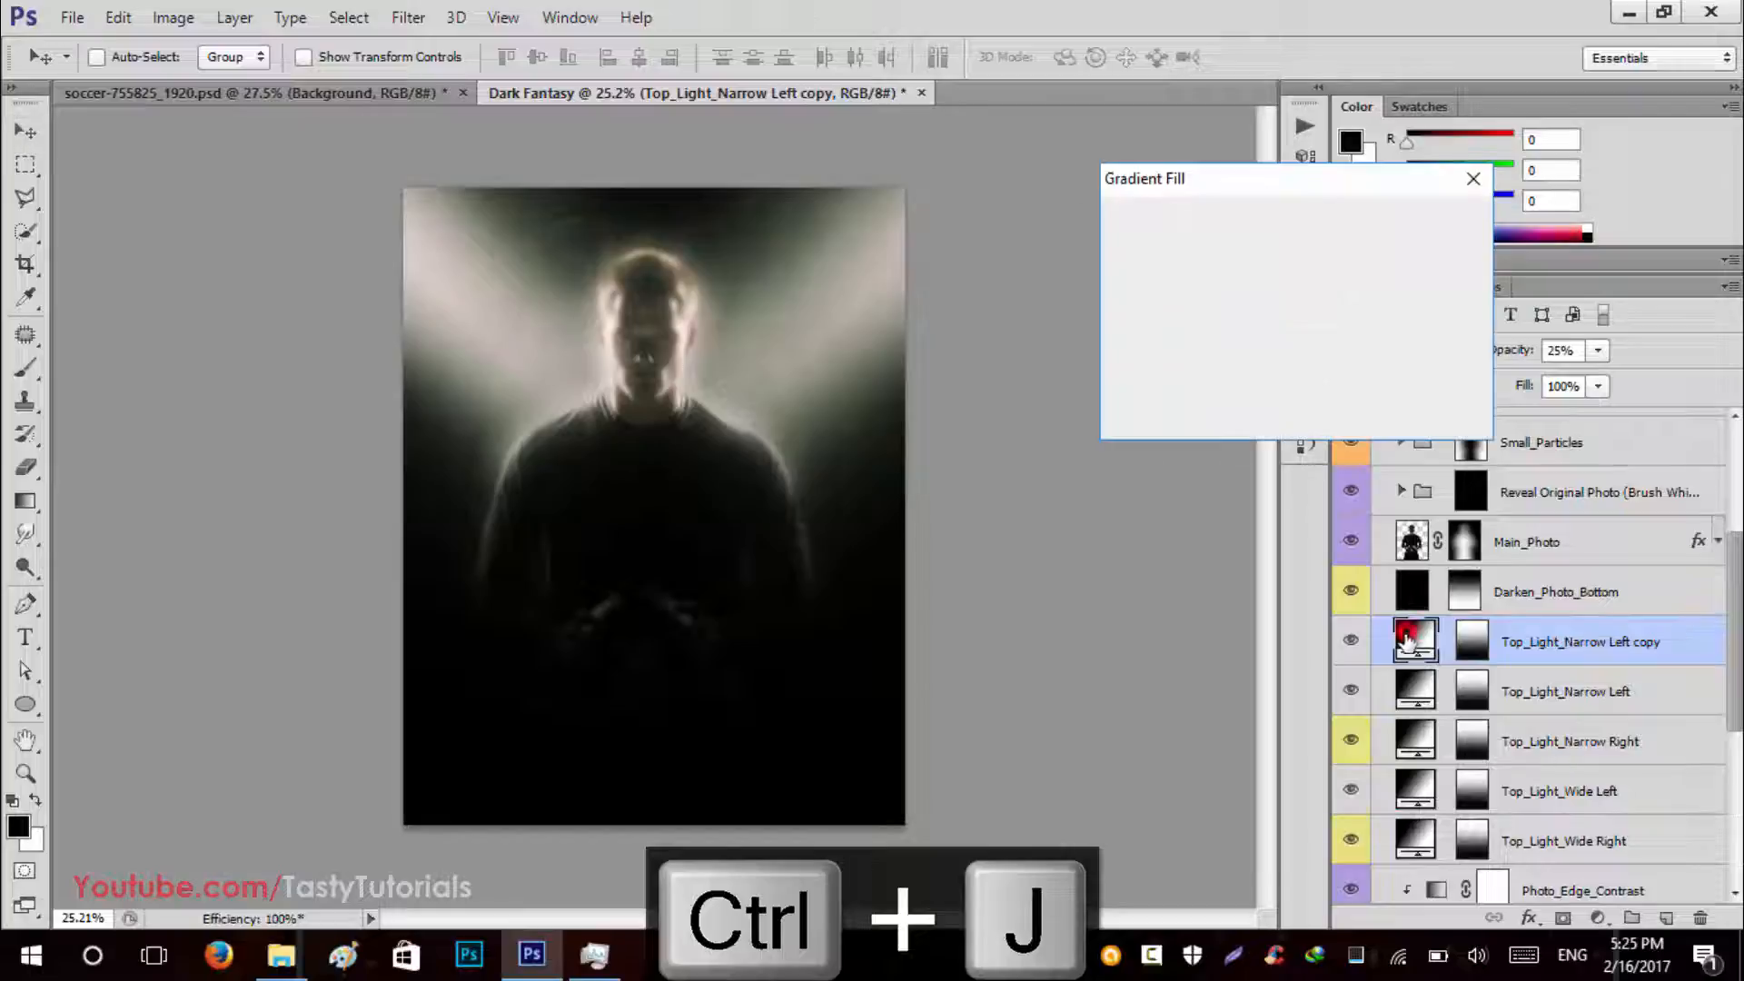
pyautogui.moveTo(1205, 303); pyautogui.dragTo(1206, 334)
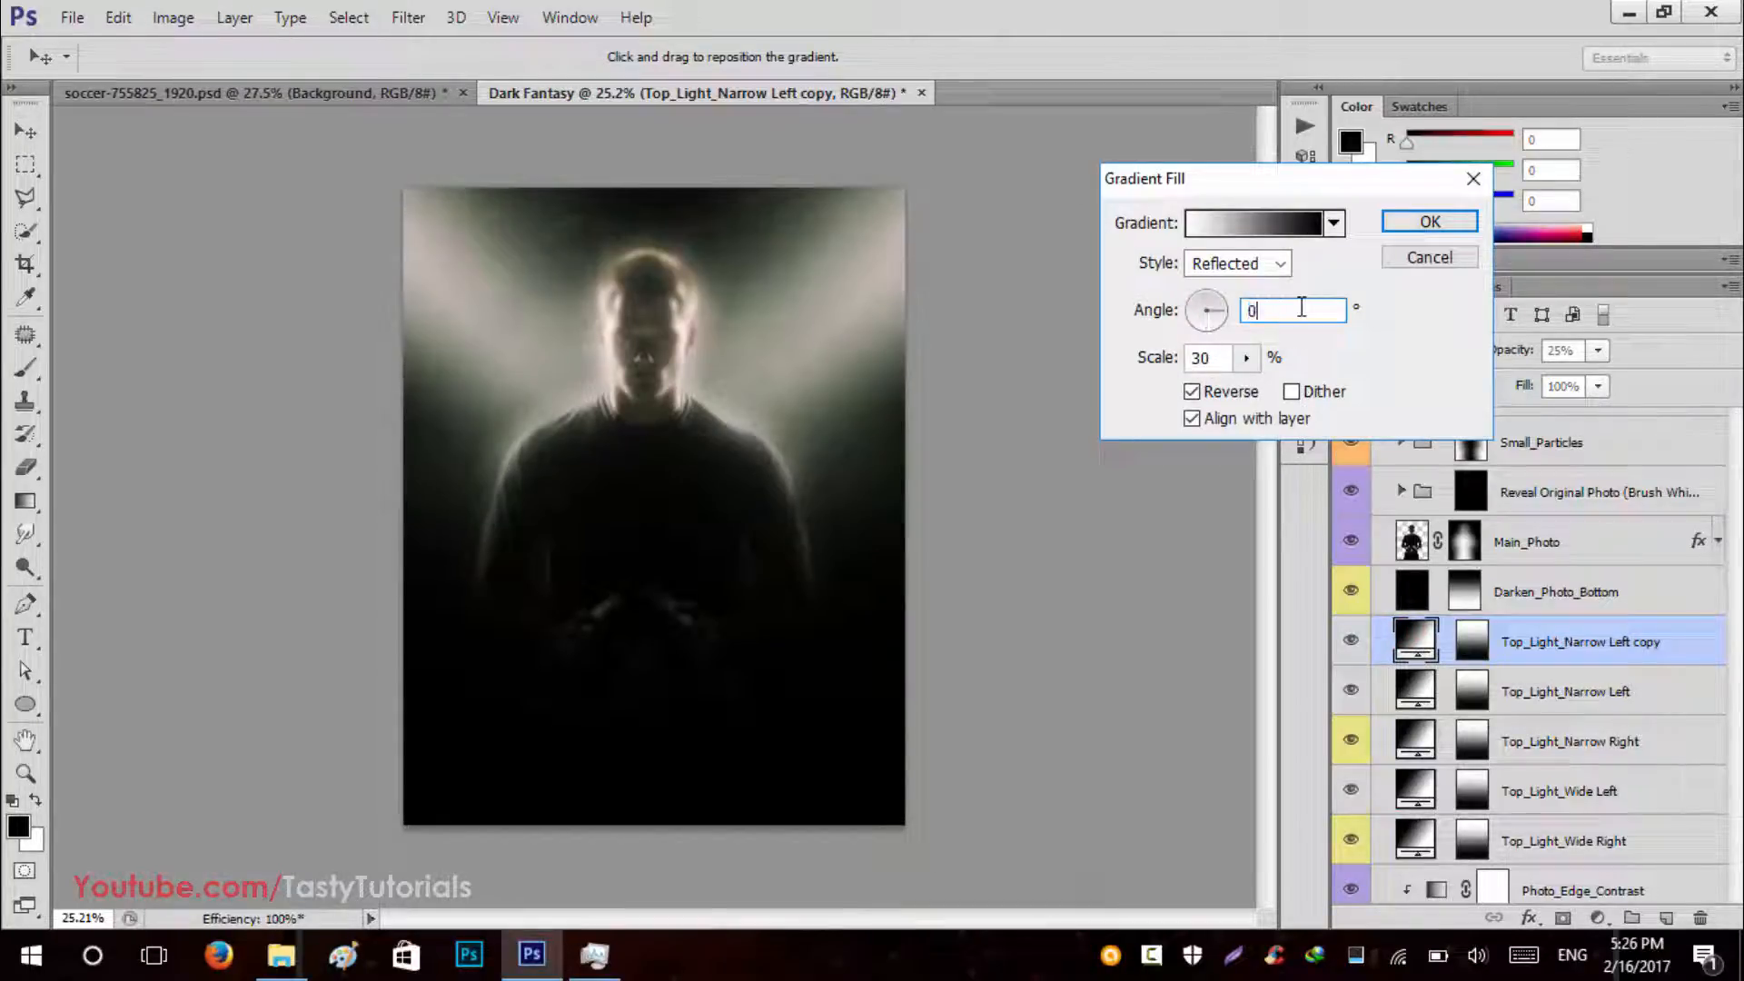
pyautogui.click(1430, 222)
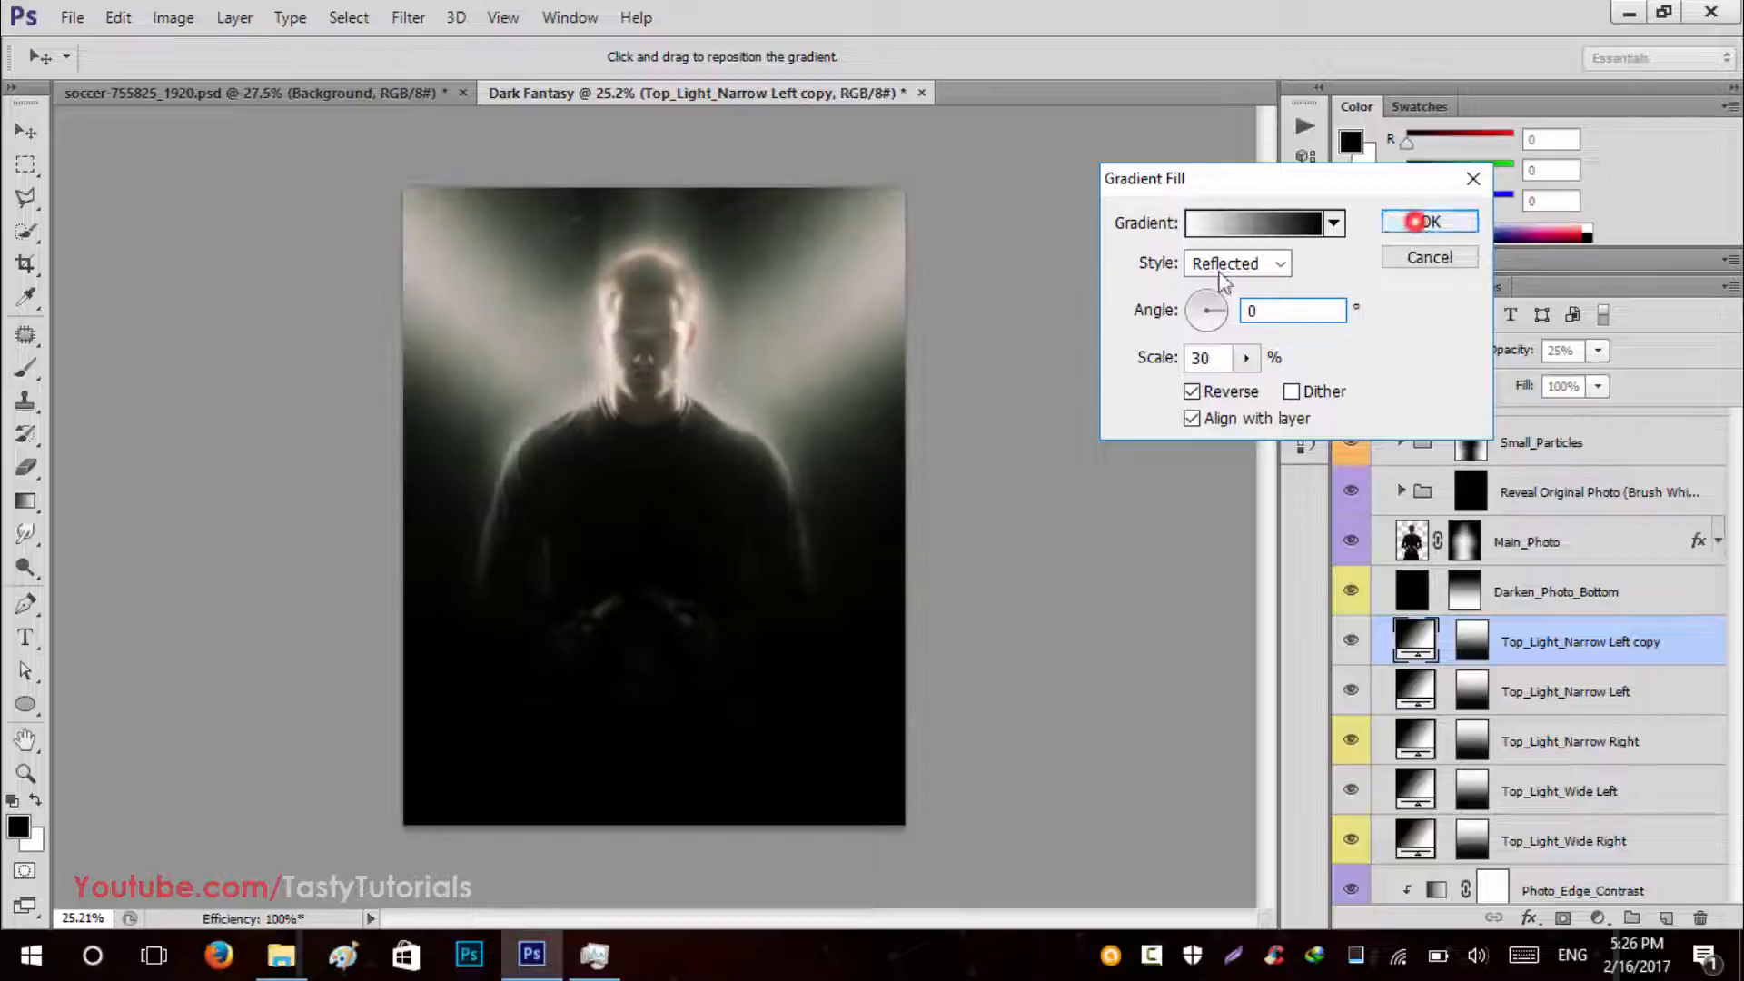
# Rename the copied Top_Light_Narrow Left layer as Top_Light_Narrow Top.
pyautogui.doubleClick(1640, 642)
pyautogui.click(1670, 640)
pyautogui.press('BackSpace')
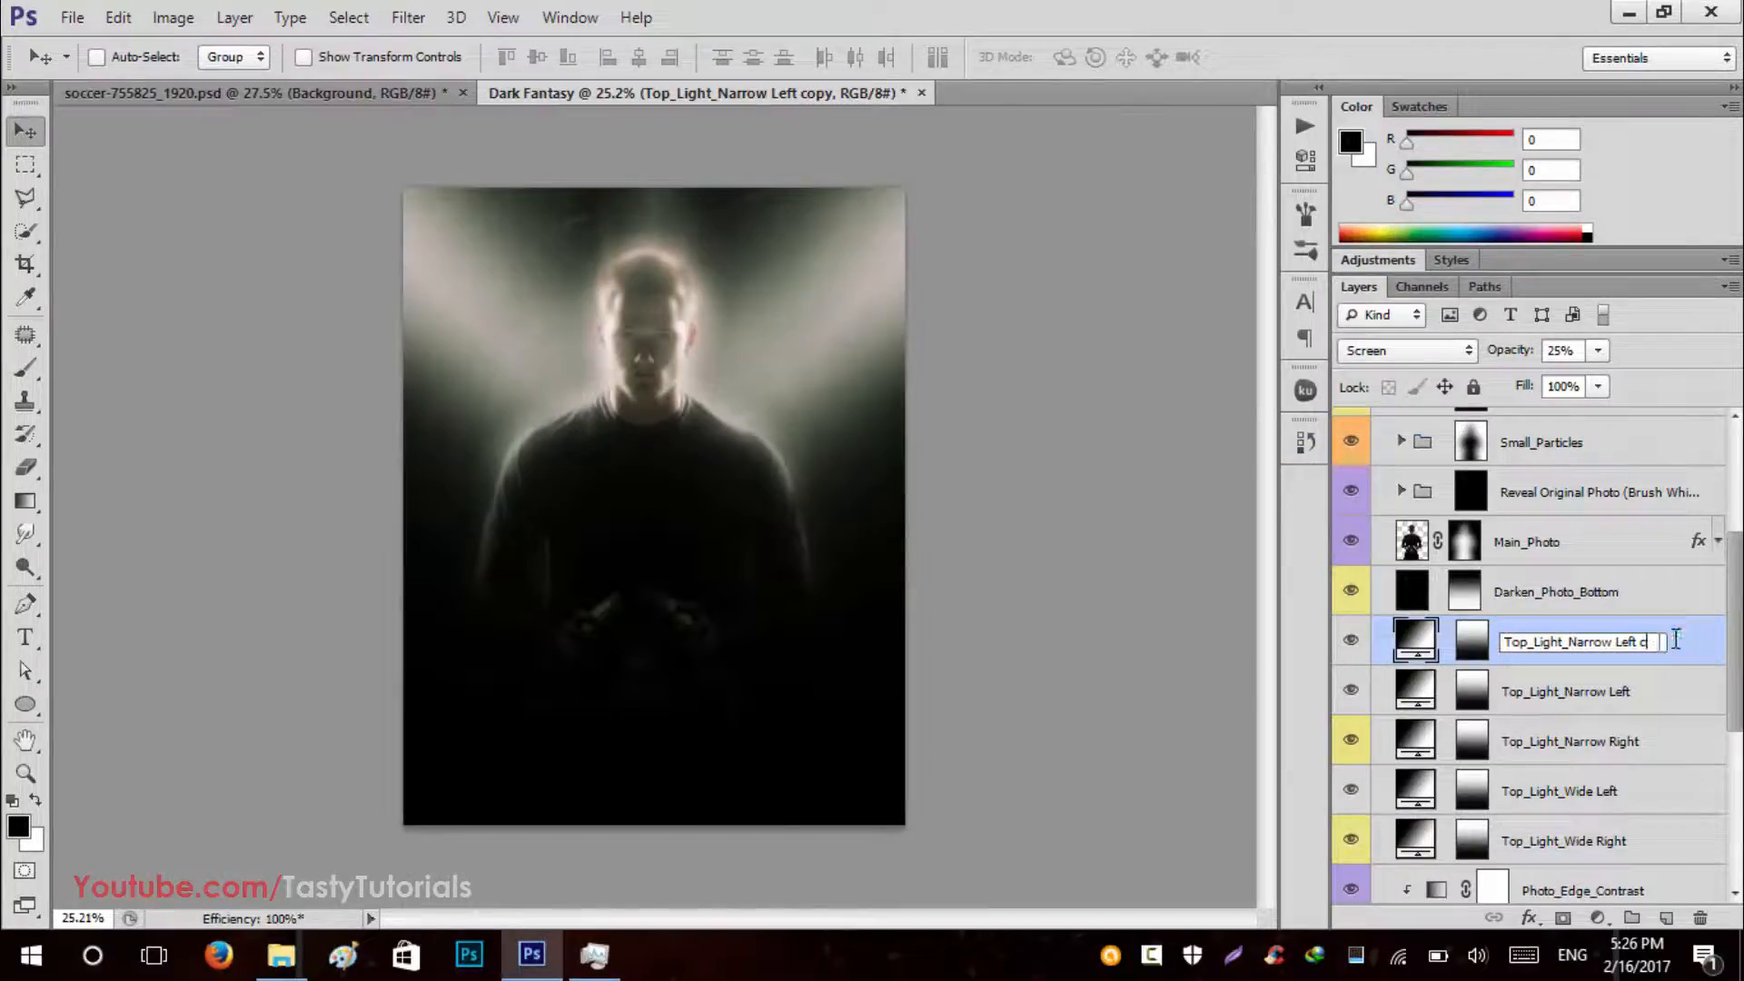
pyautogui.press('BackSpace')
pyautogui.press('BackSpace')
pyautogui.press('BackSpace')
pyautogui.press('BackSpace')
pyautogui.press('BackSpace')
pyautogui.press('BackSpace')
pyautogui.write('Top')
pyautogui.press('Return')
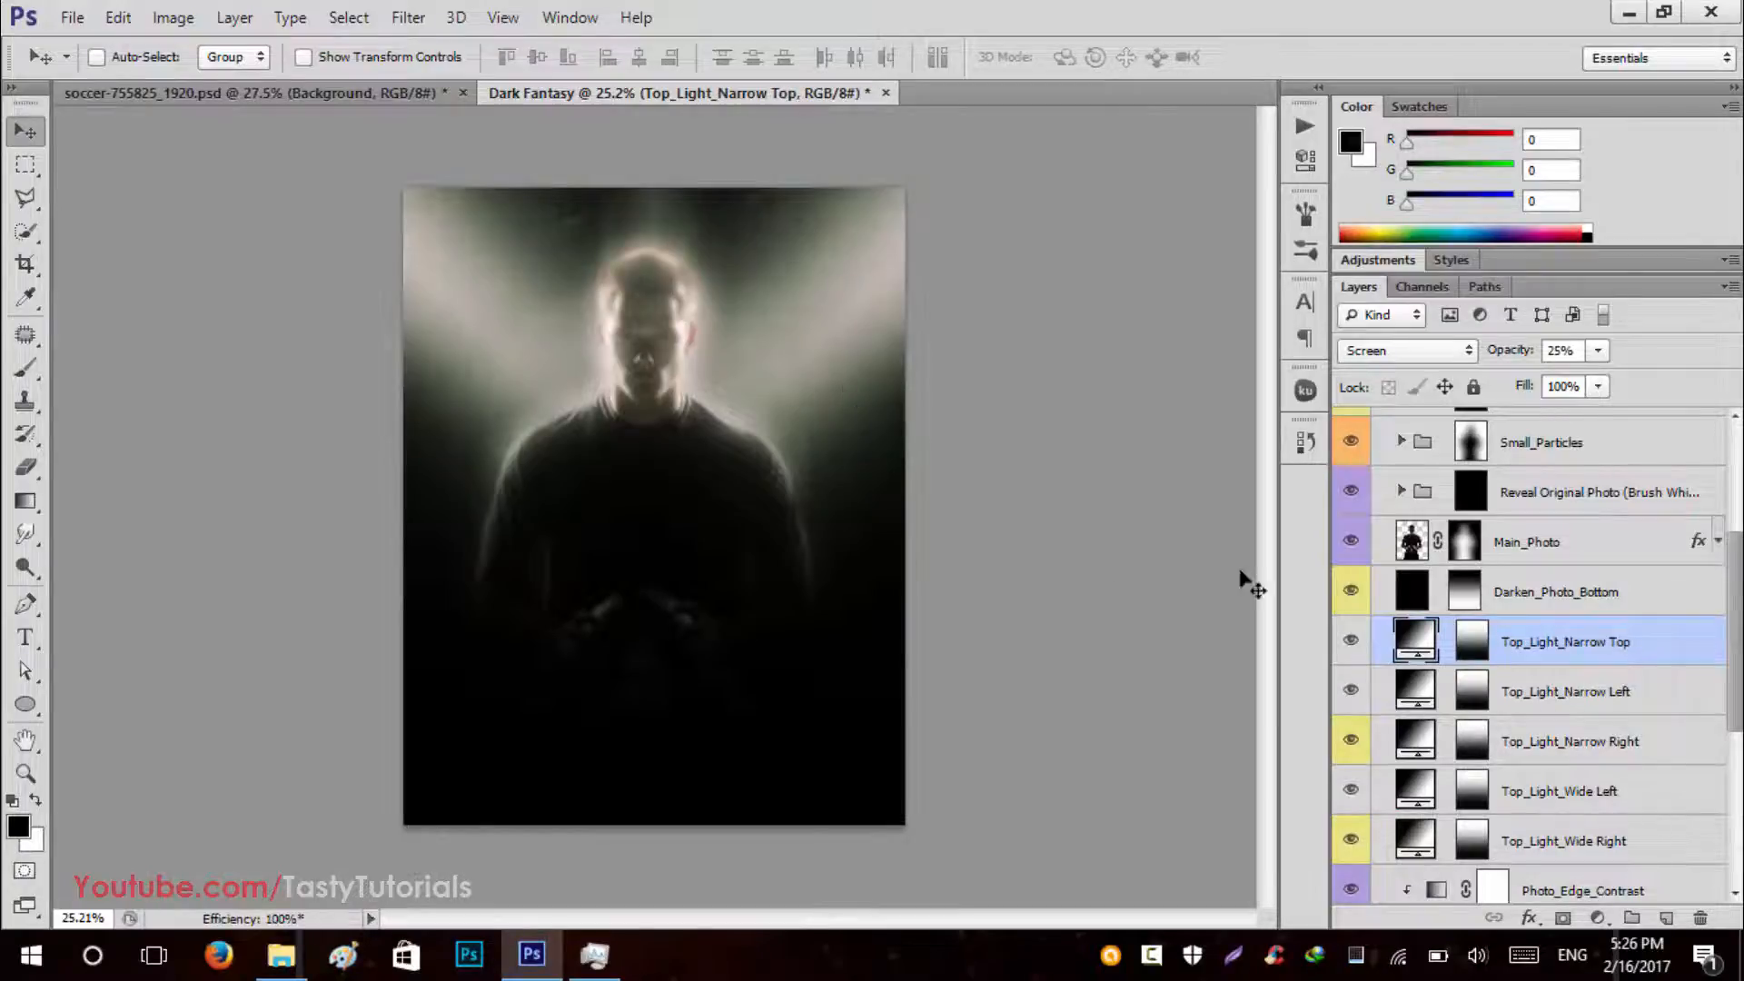
# Expand the Small_Particles group and make its More_Particles_1 and More_Particles_2 layers visible.
pyautogui.scroll(1, 1459, 714)
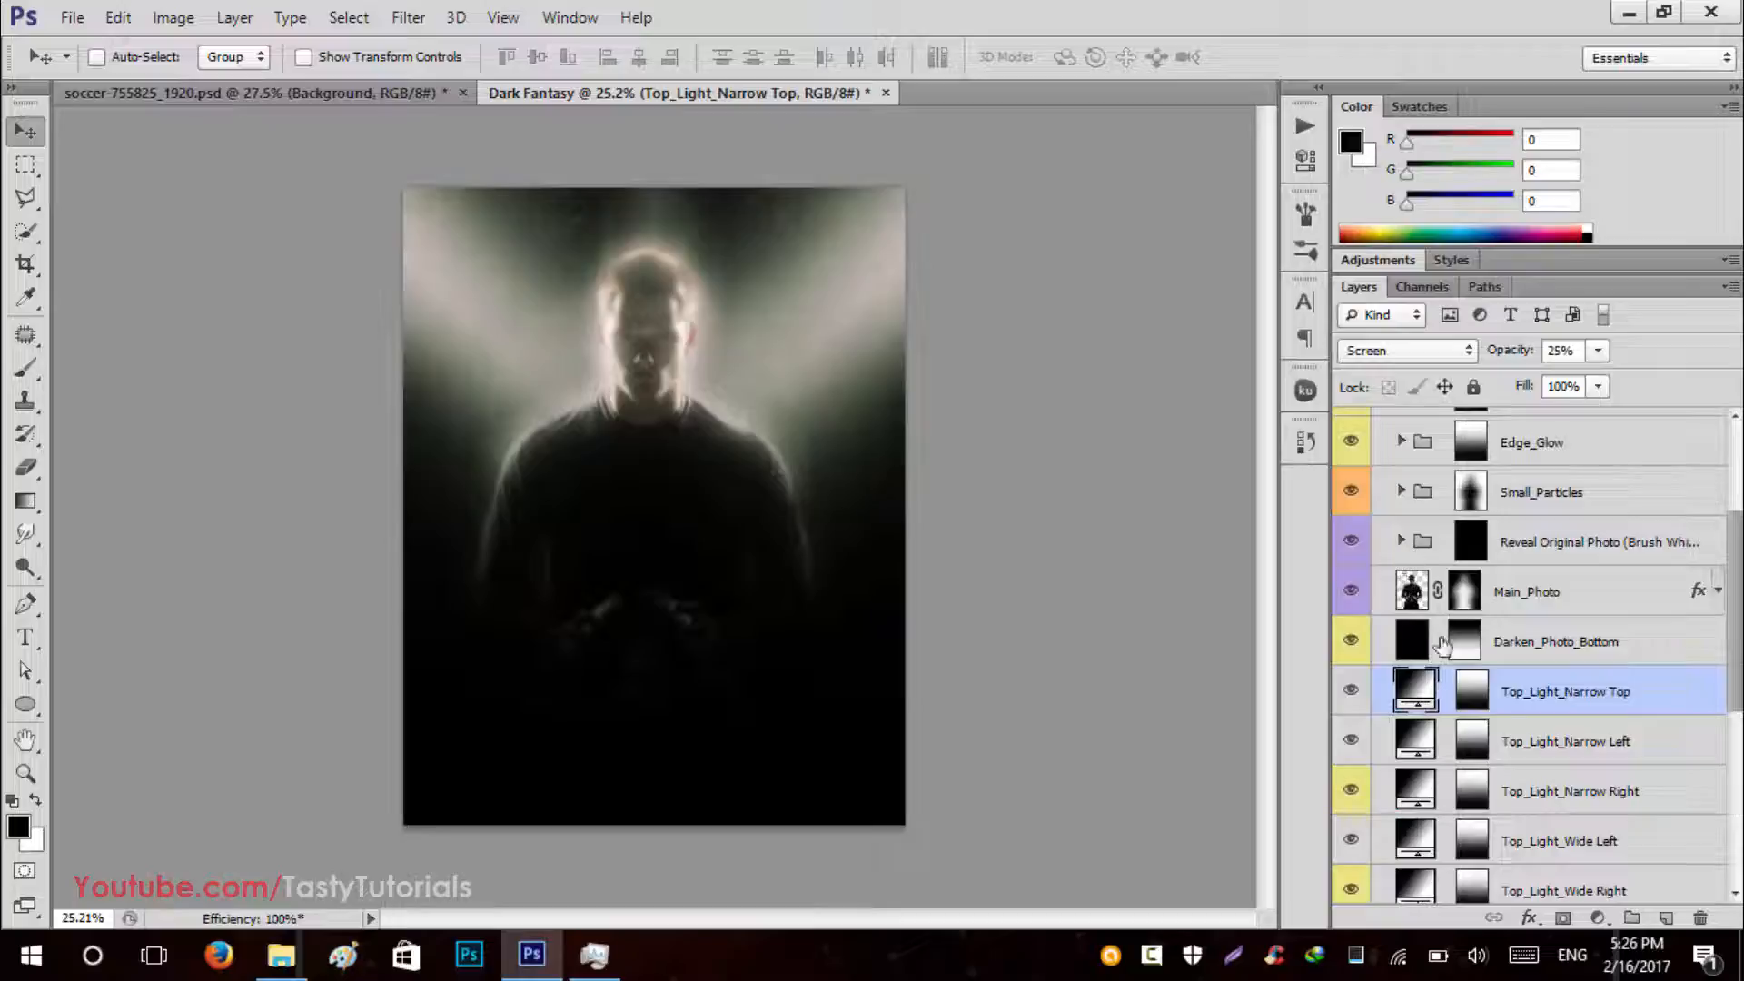
pyautogui.scroll(-8, 1495, 740)
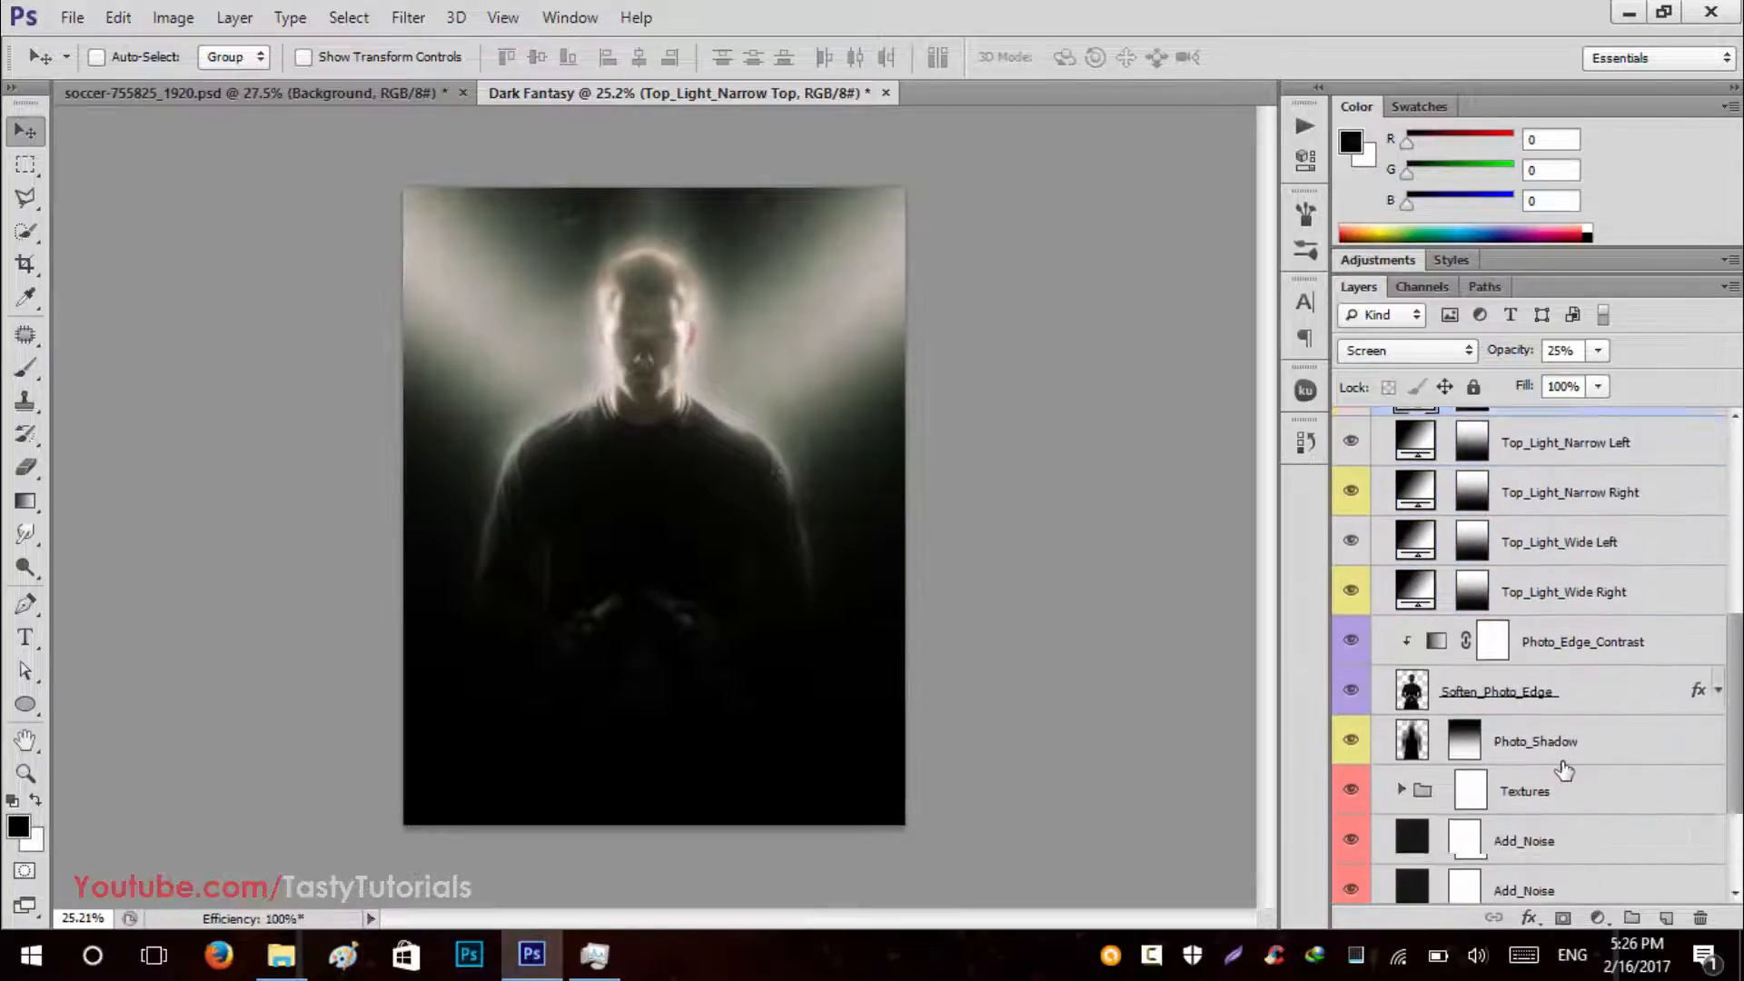
pyautogui.scroll(12, 1563, 770)
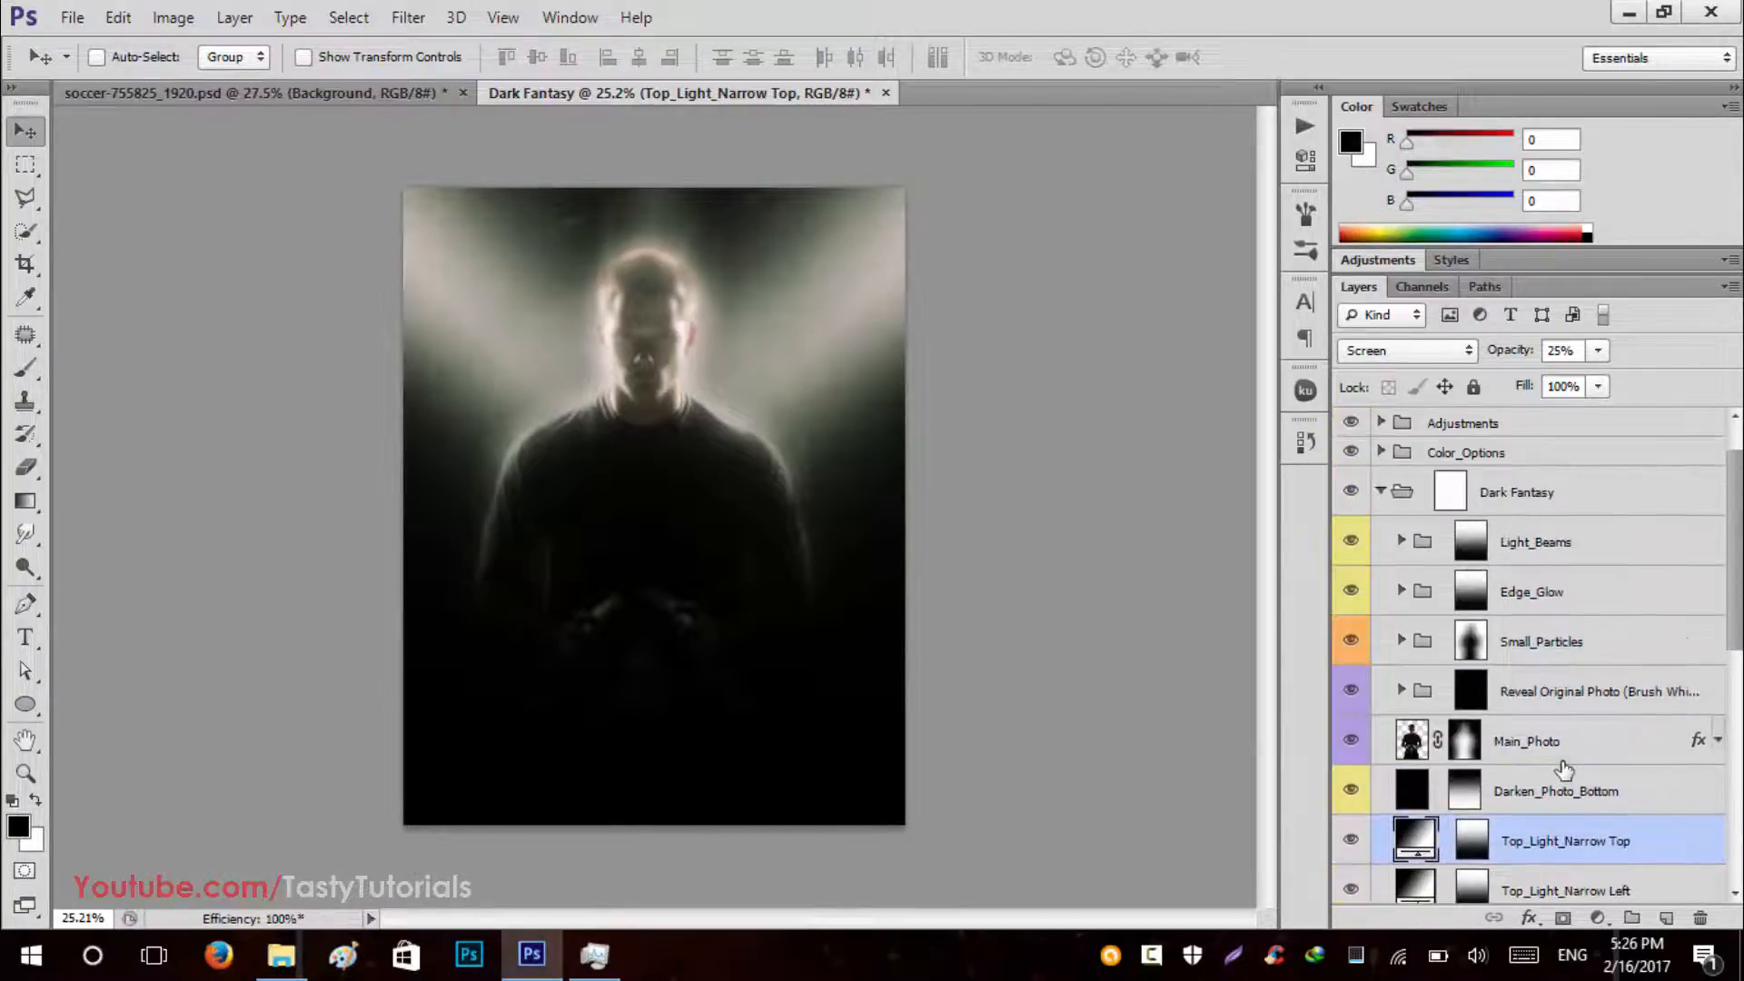
pyautogui.click(1608, 645)
pyautogui.click(1403, 641)
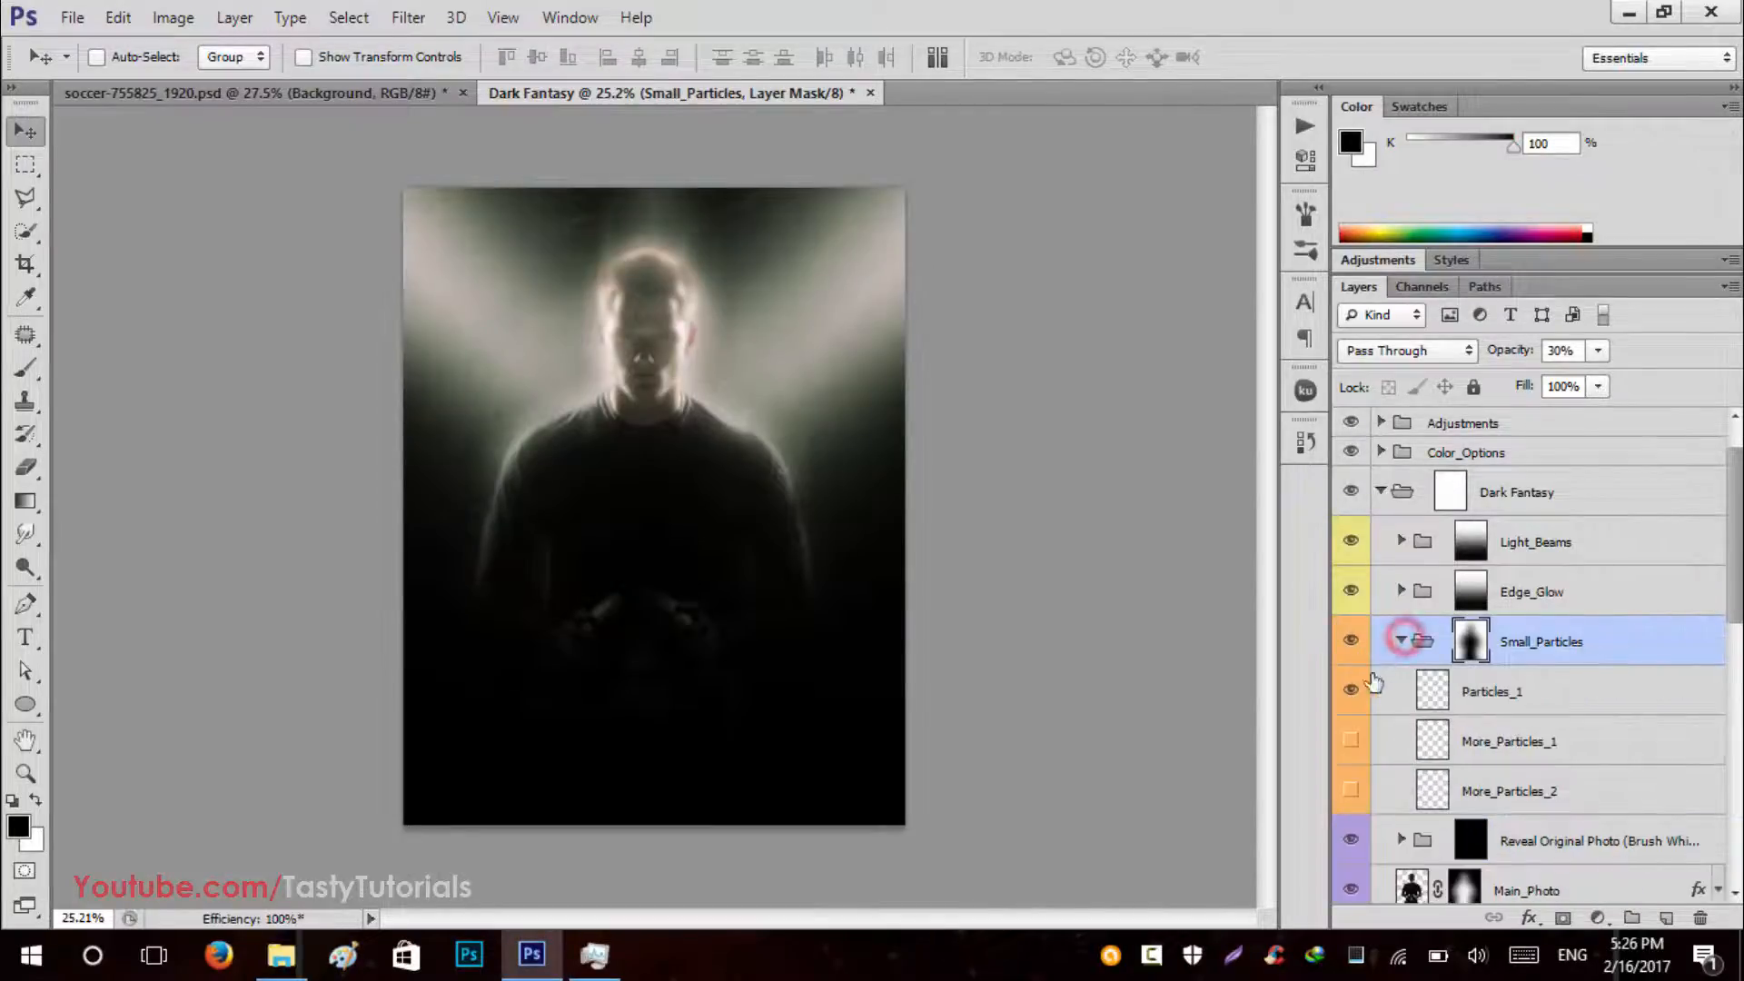
pyautogui.click(1351, 743)
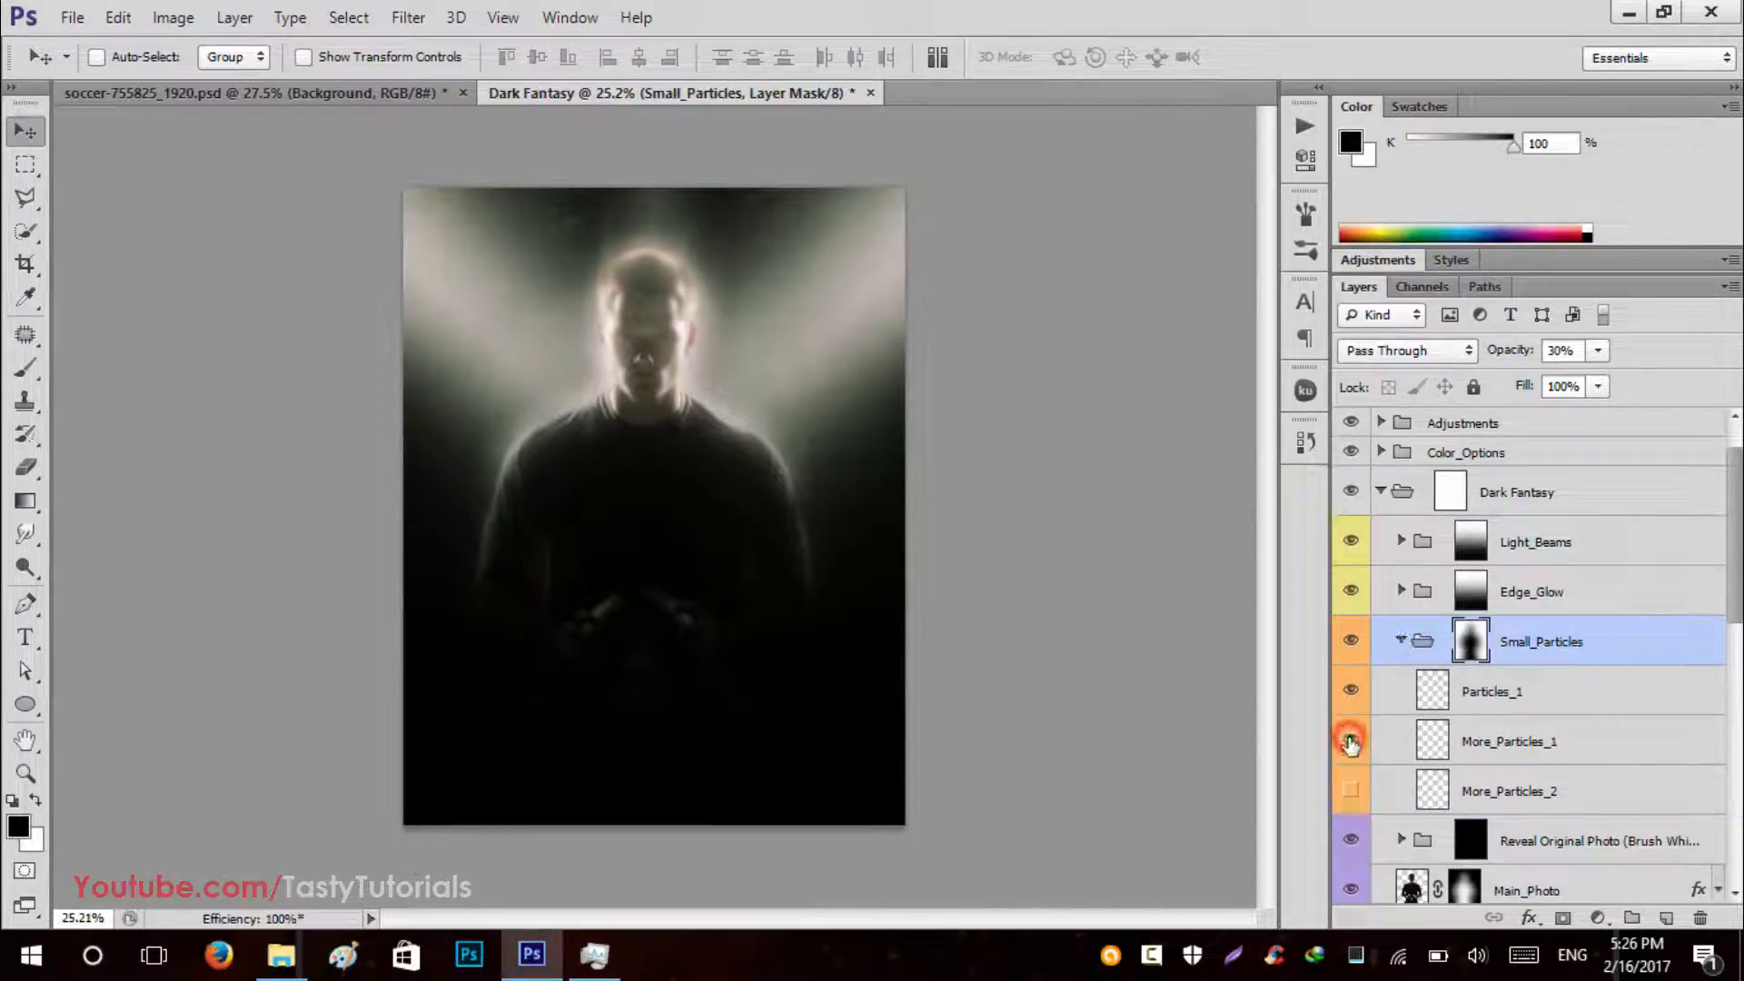
pyautogui.scroll(7, 531, 177)
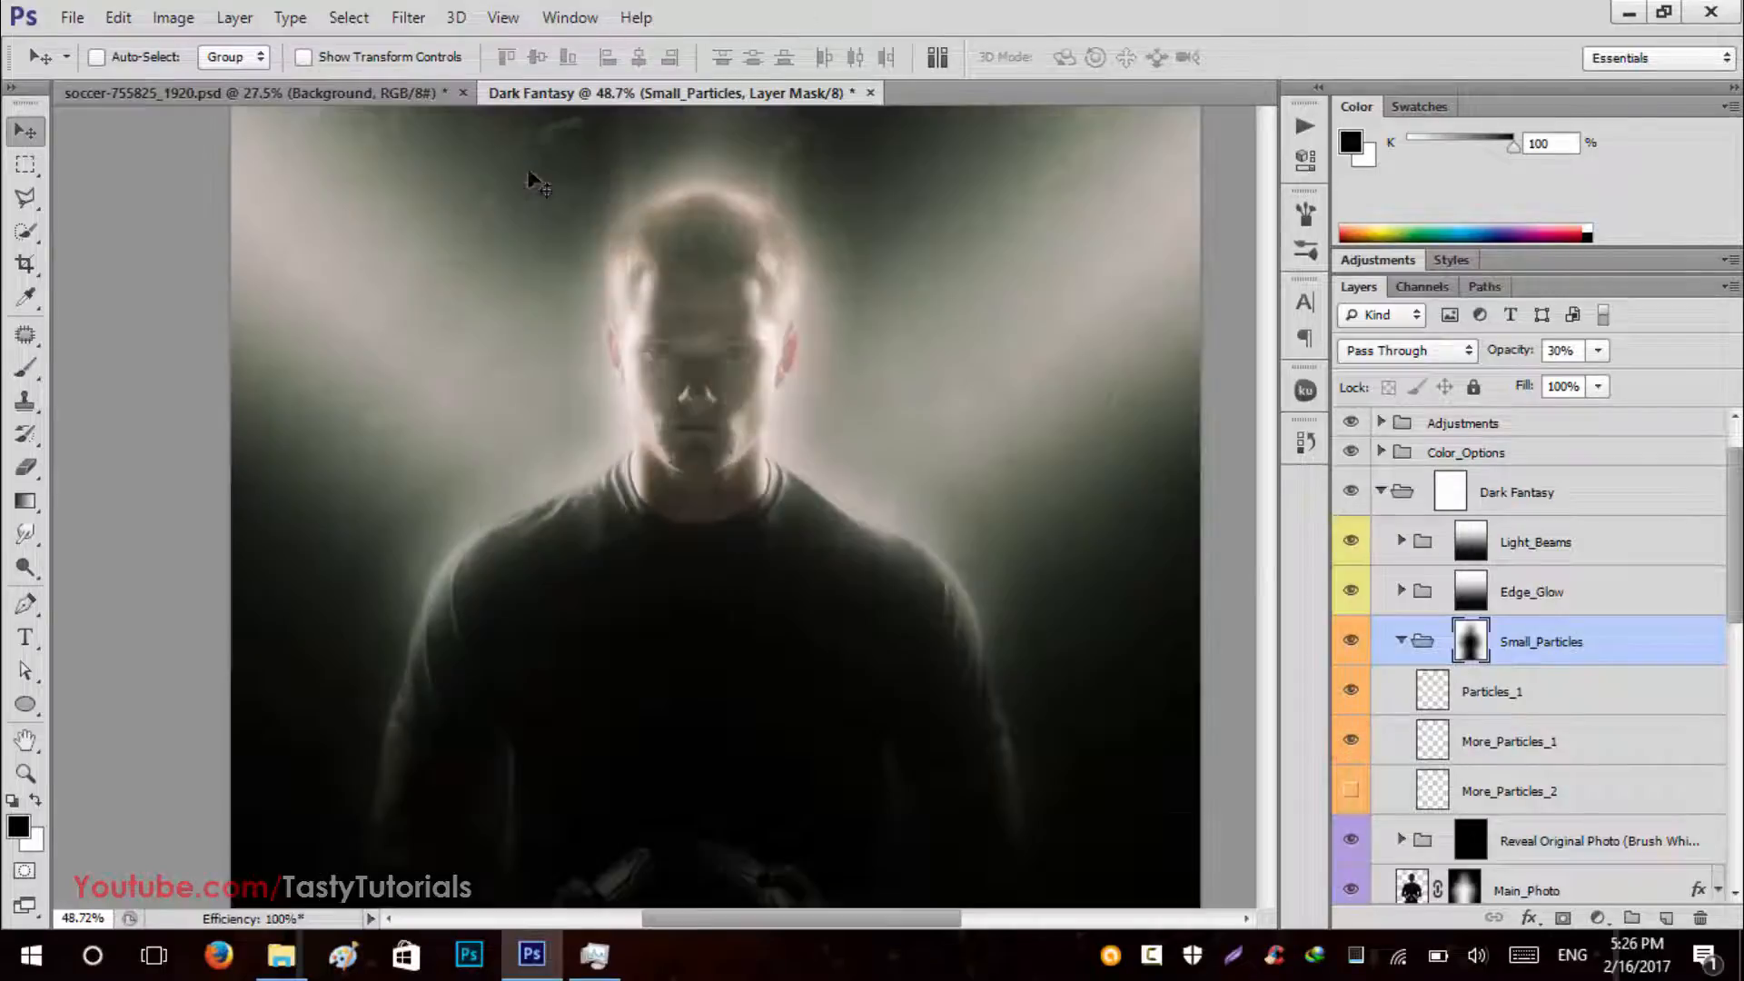
pyautogui.click(1350, 791)
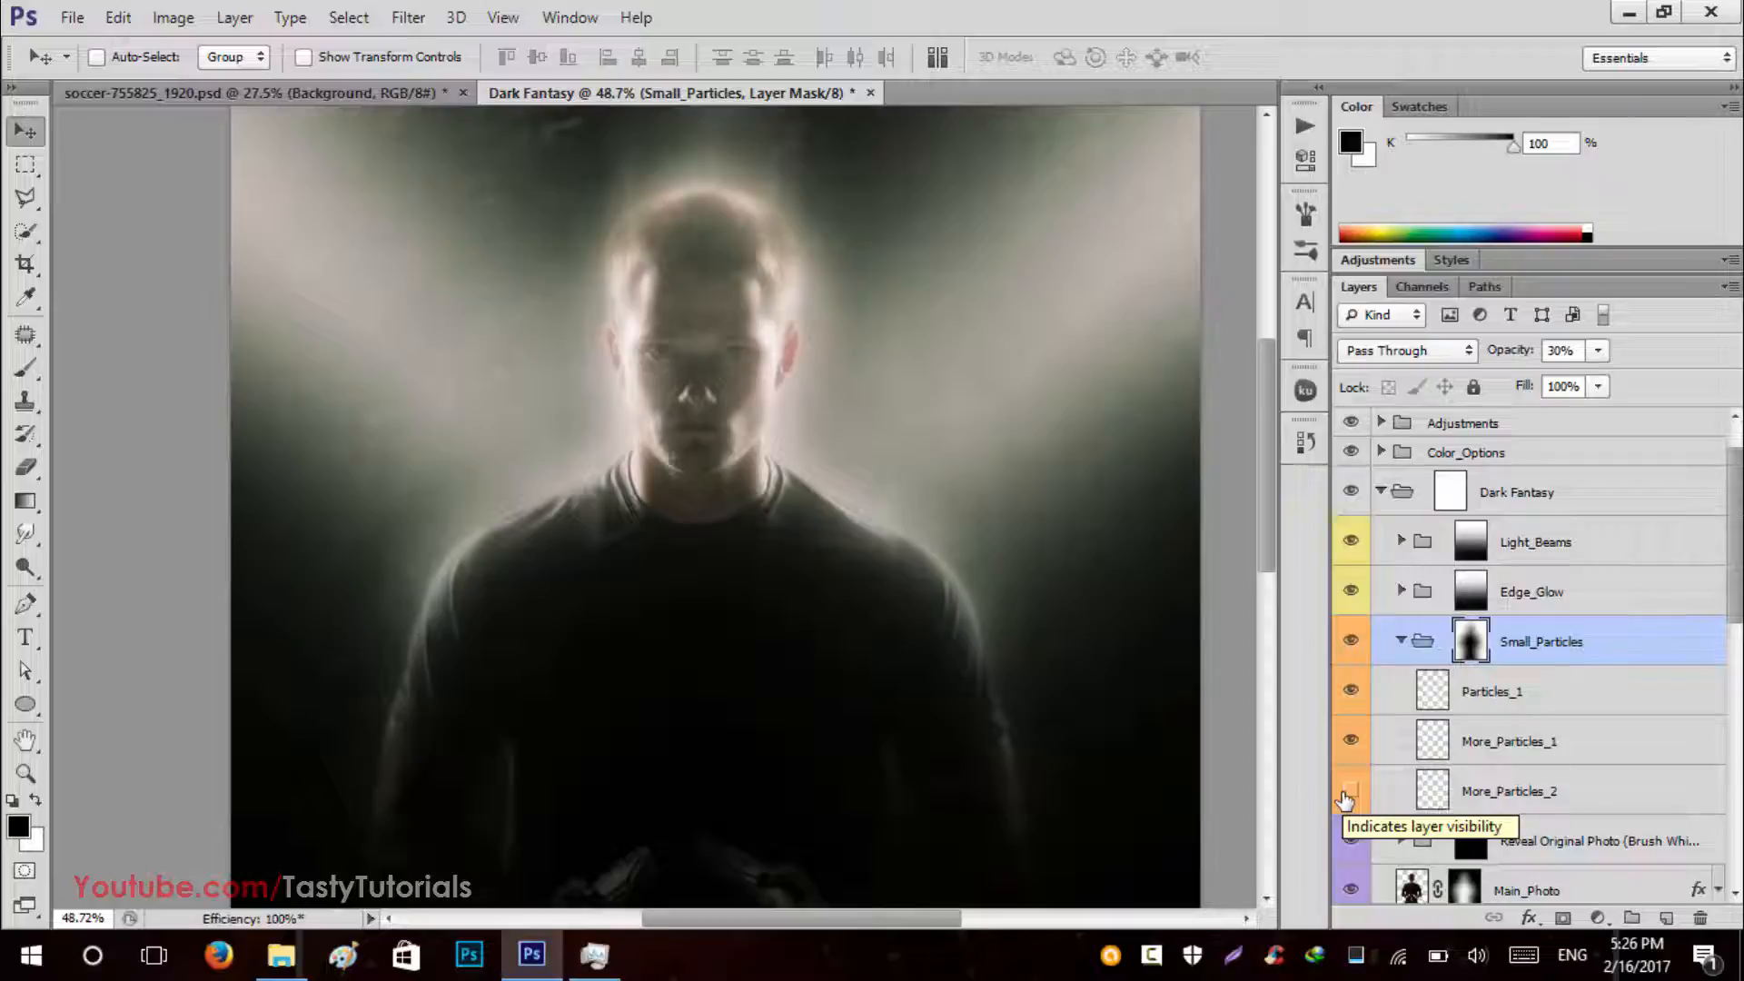
pyautogui.click(1348, 794)
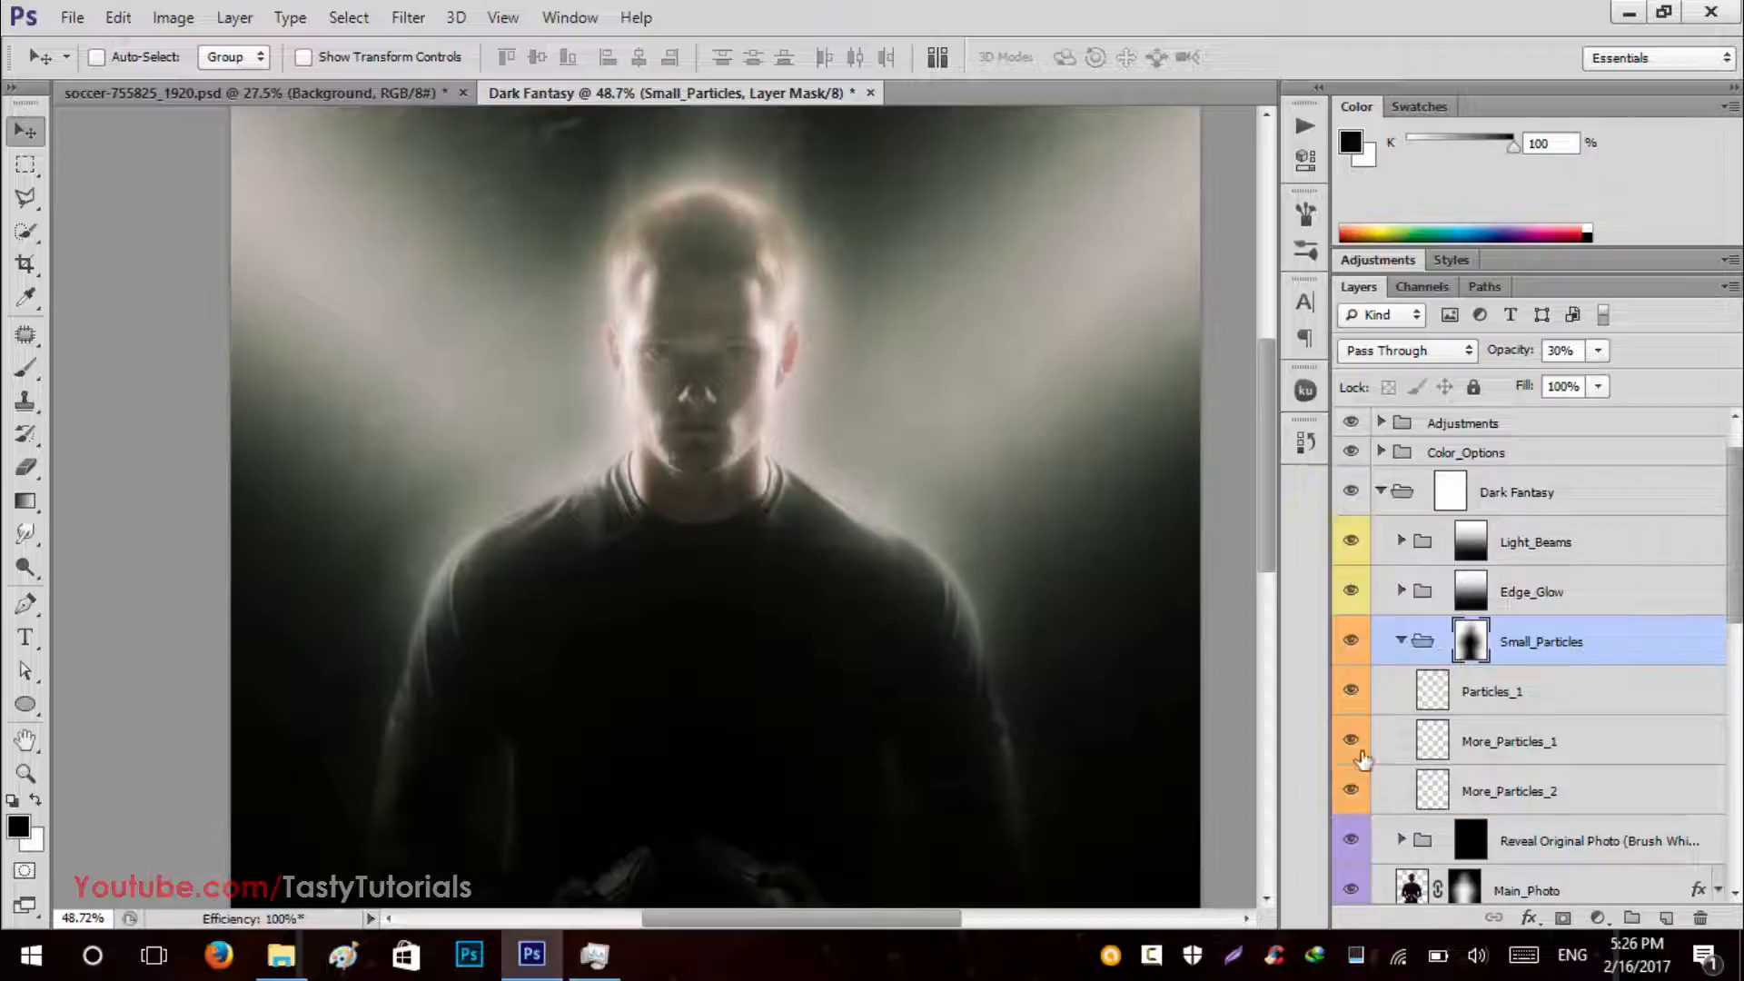
# Collapse the Small_Particles group and duplicate it twice to intensify the particles.
pyautogui.click(1403, 641)
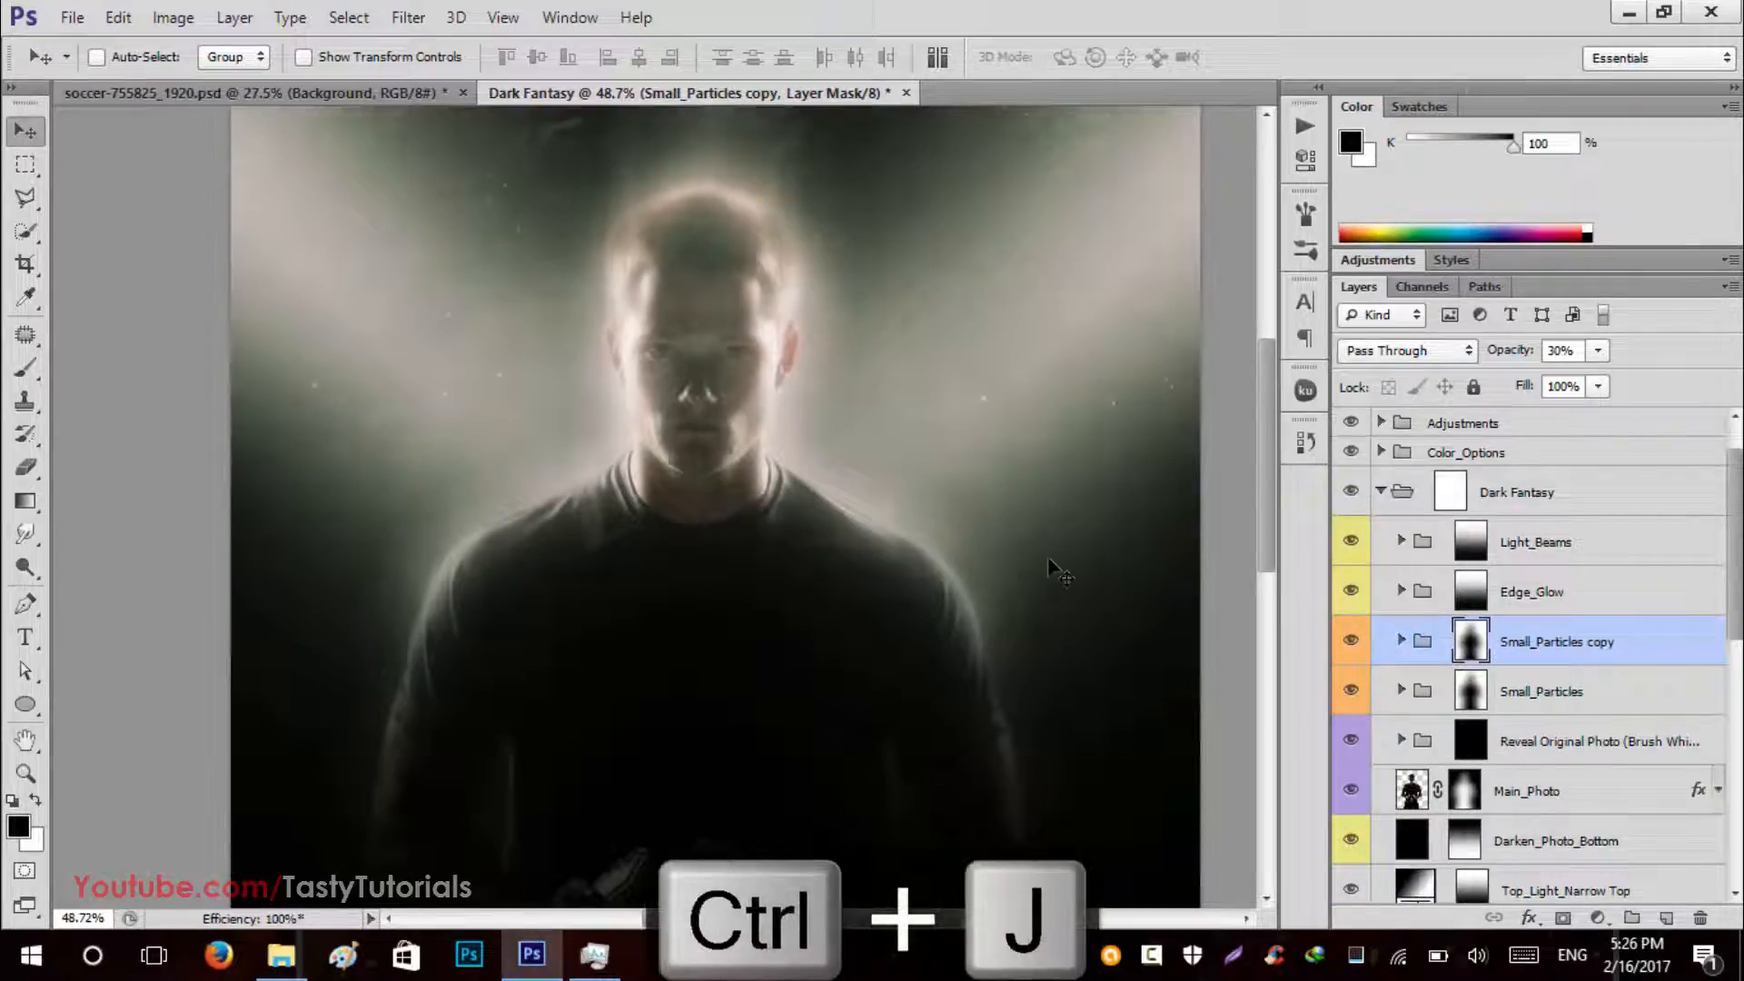
pyautogui.scroll(-1, 1051, 574)
pyautogui.scroll(1, 1017, 318)
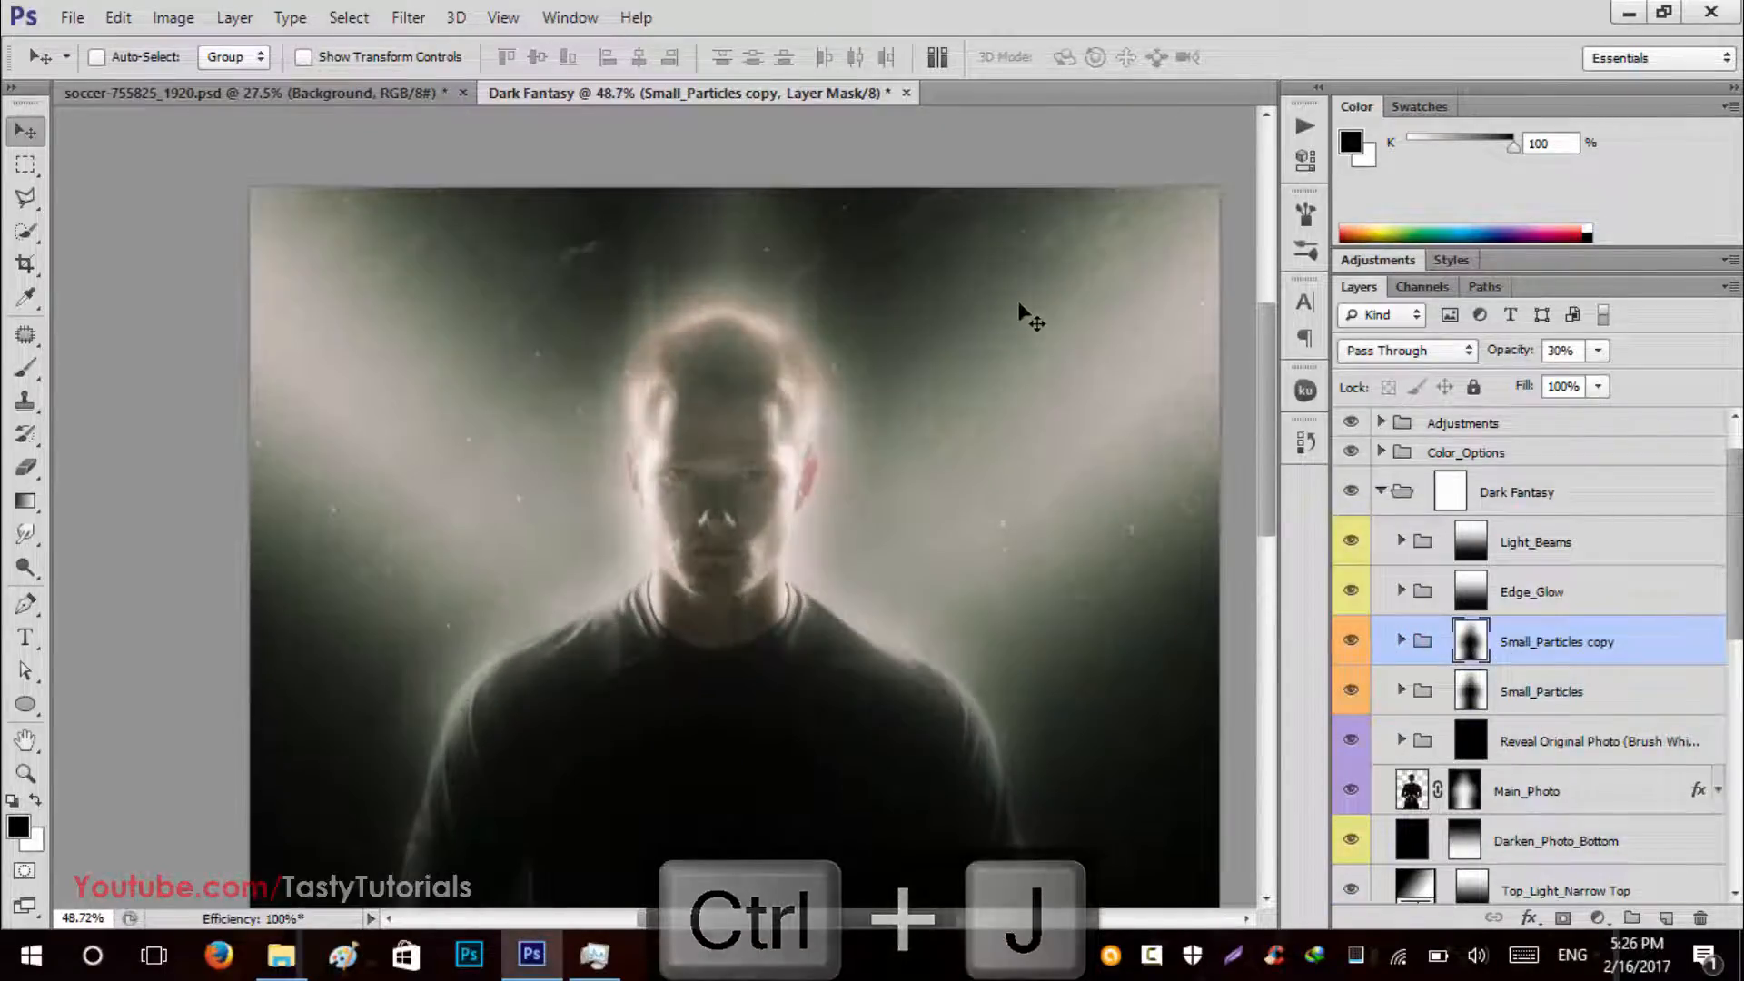
pyautogui.scroll(-1, 1090, 386)
pyautogui.hotkey('ctrl', 'j')
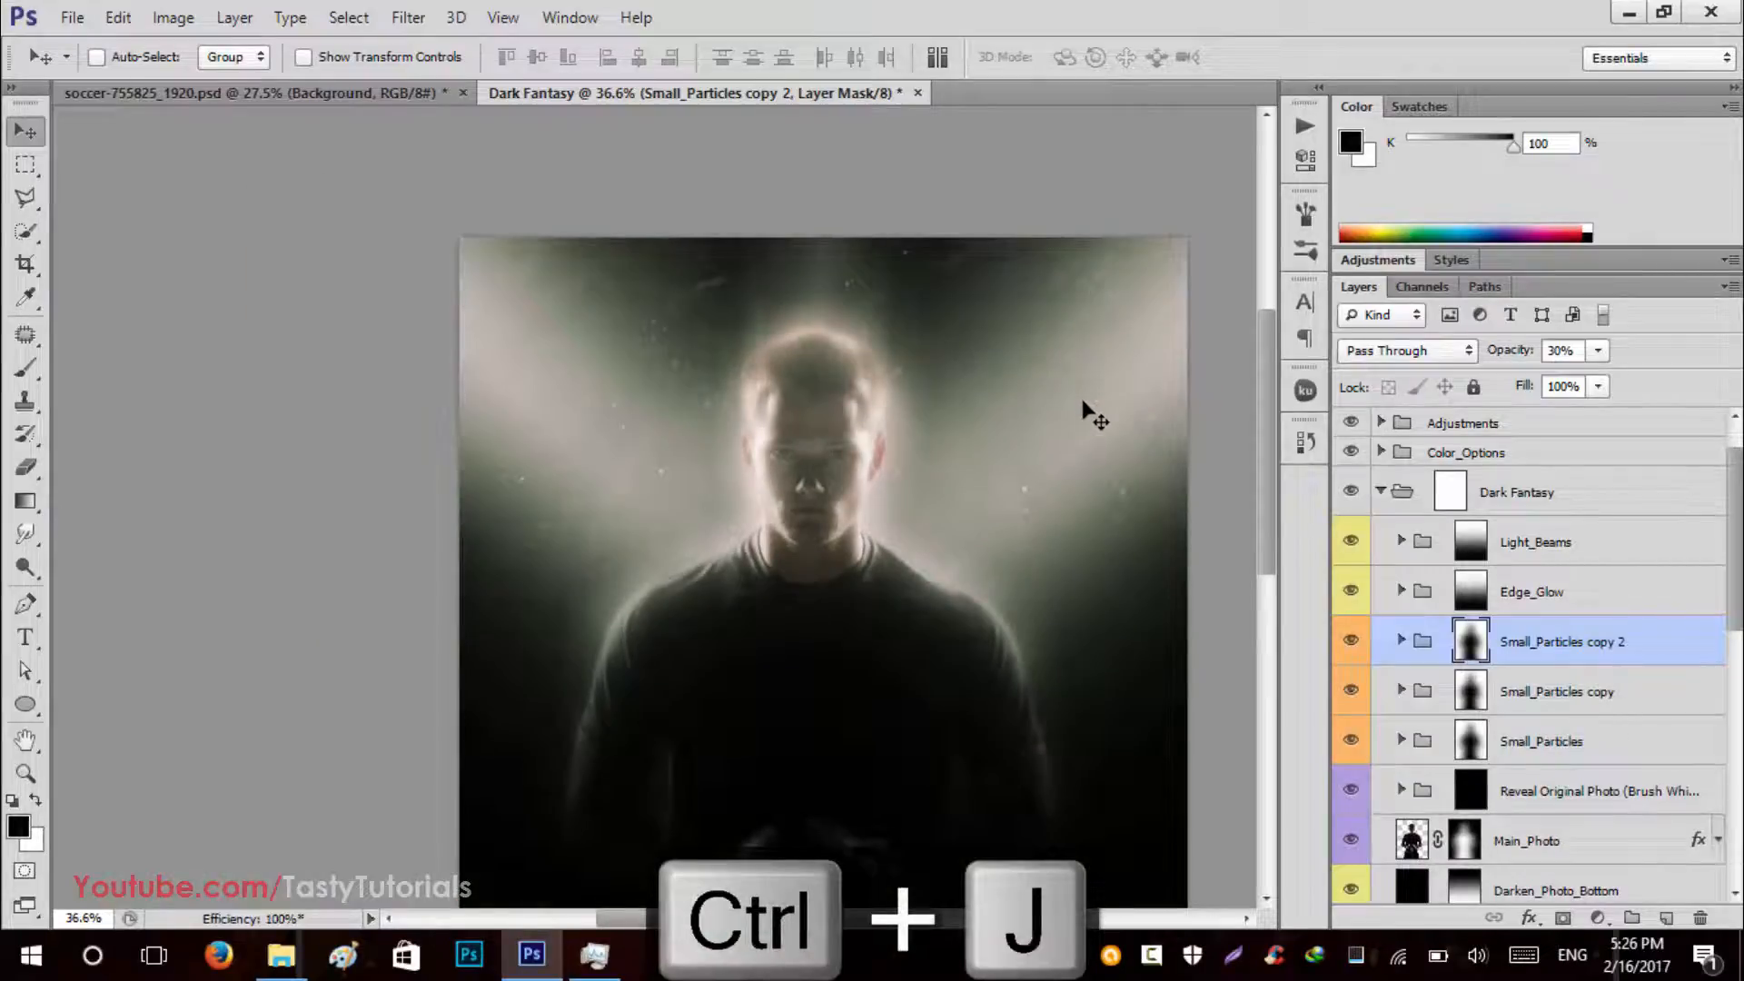
pyautogui.scroll(-1, 985, 431)
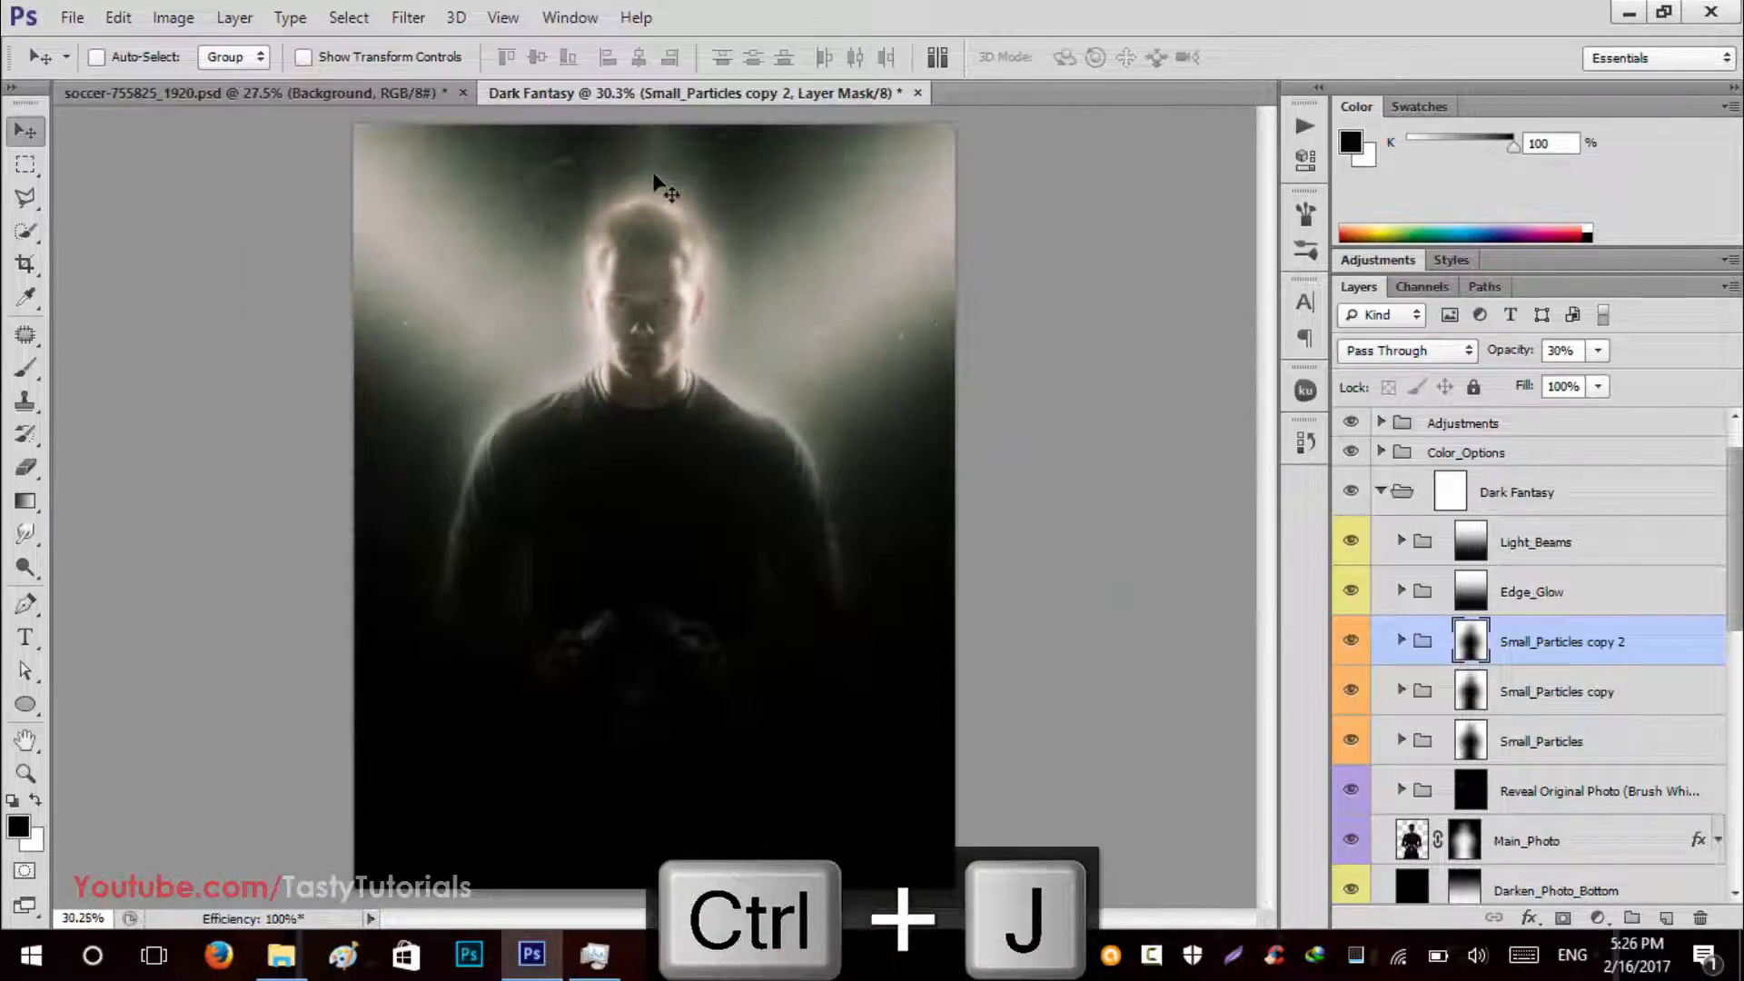
pyautogui.scroll(1, 654, 182)
# Group the Small_Particles group with its two copies and name the new group Small Particals.
pyautogui.keyDown('shift'); pyautogui.click(1576, 740); pyautogui.keyUp('shift')
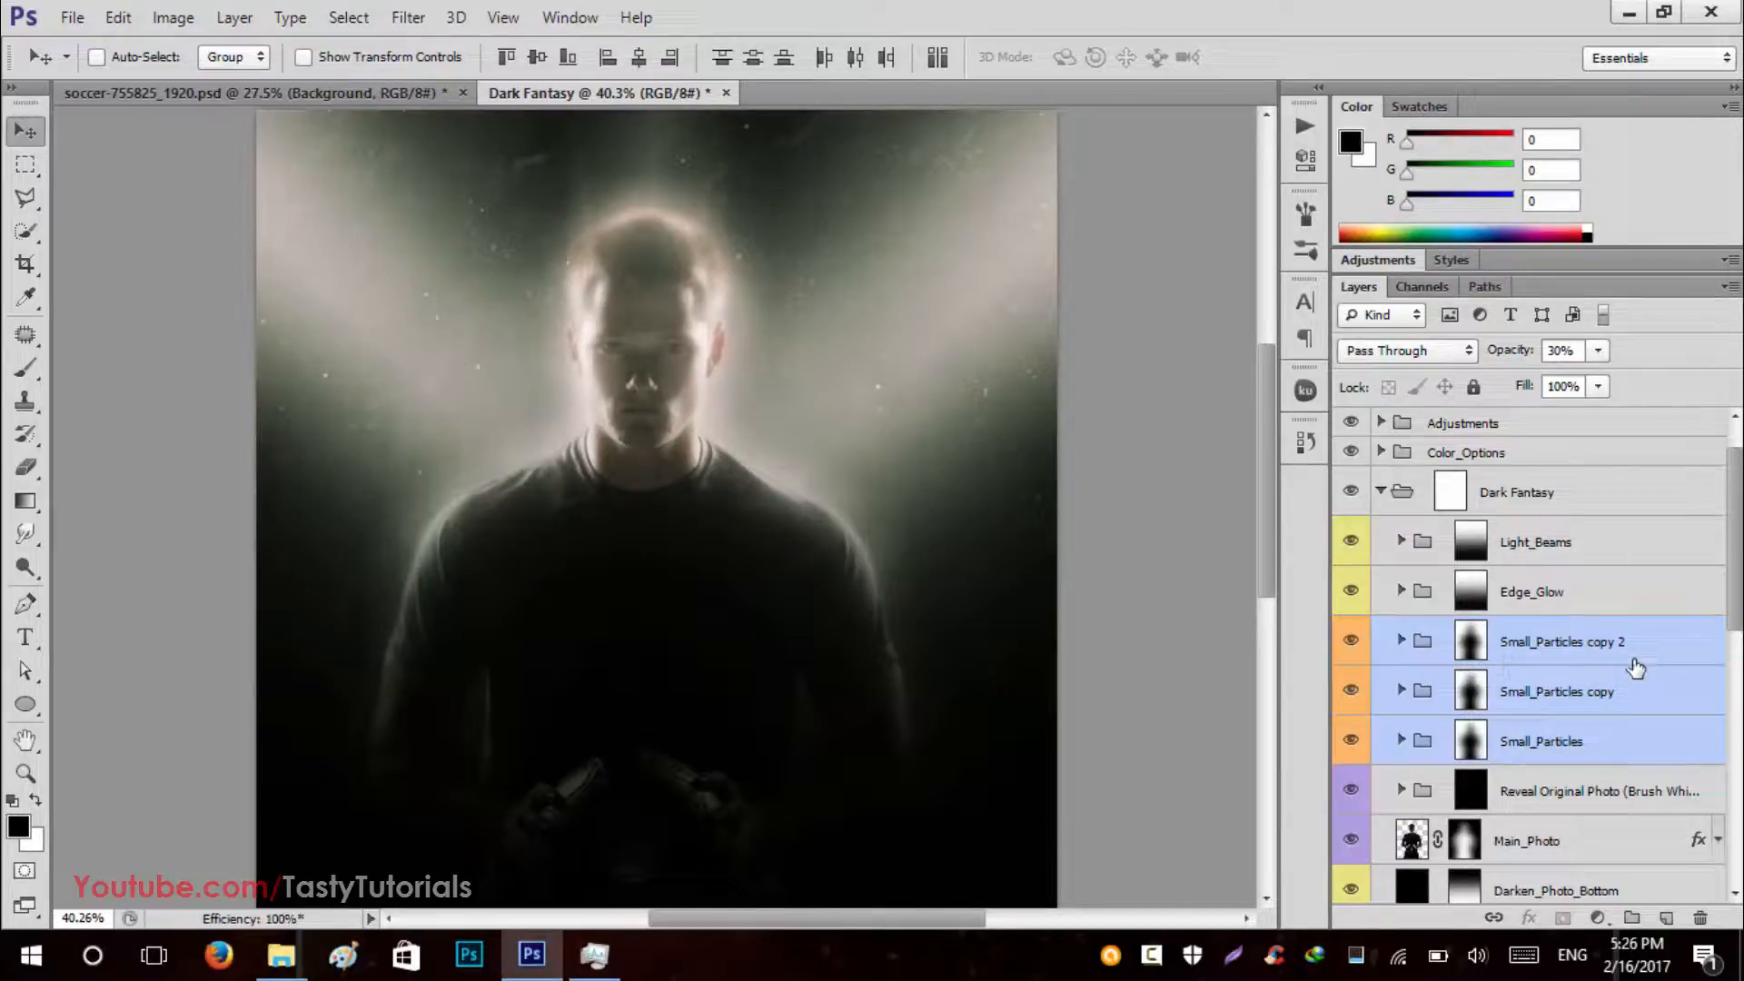
pyautogui.hotkey('ctrl', 'g')
pyautogui.doubleClick(1478, 631)
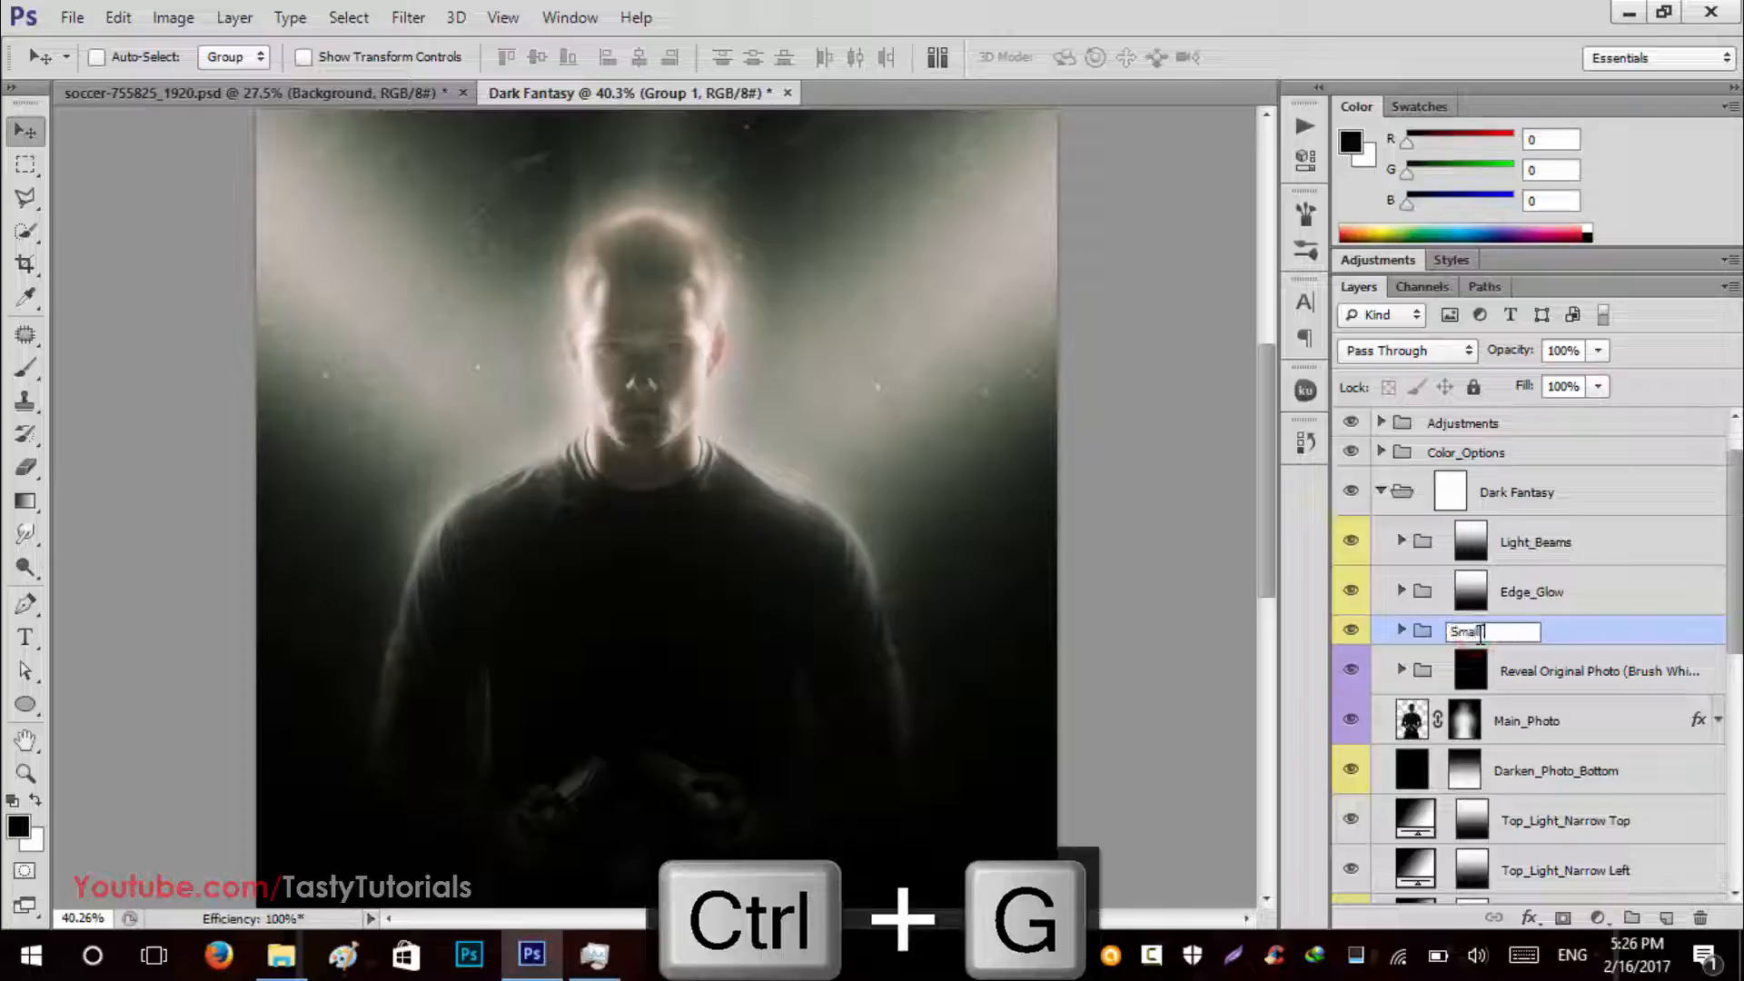
pyautogui.write('Small_Particals')
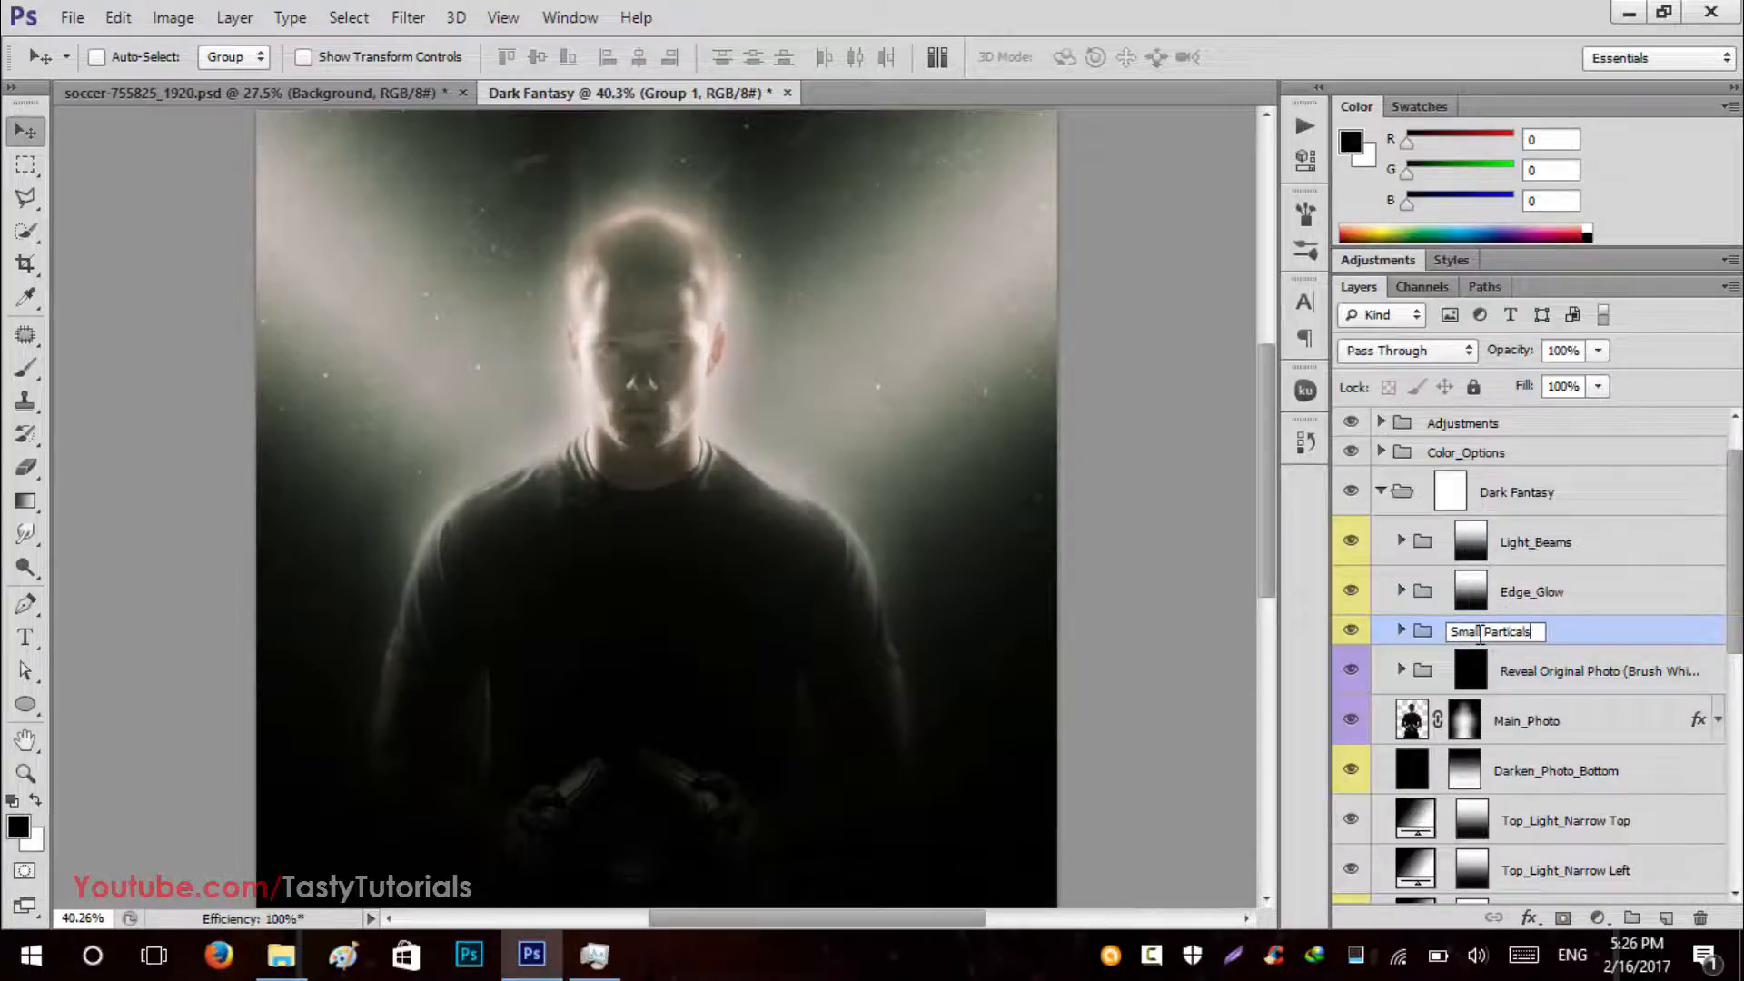
pyautogui.press('Return')
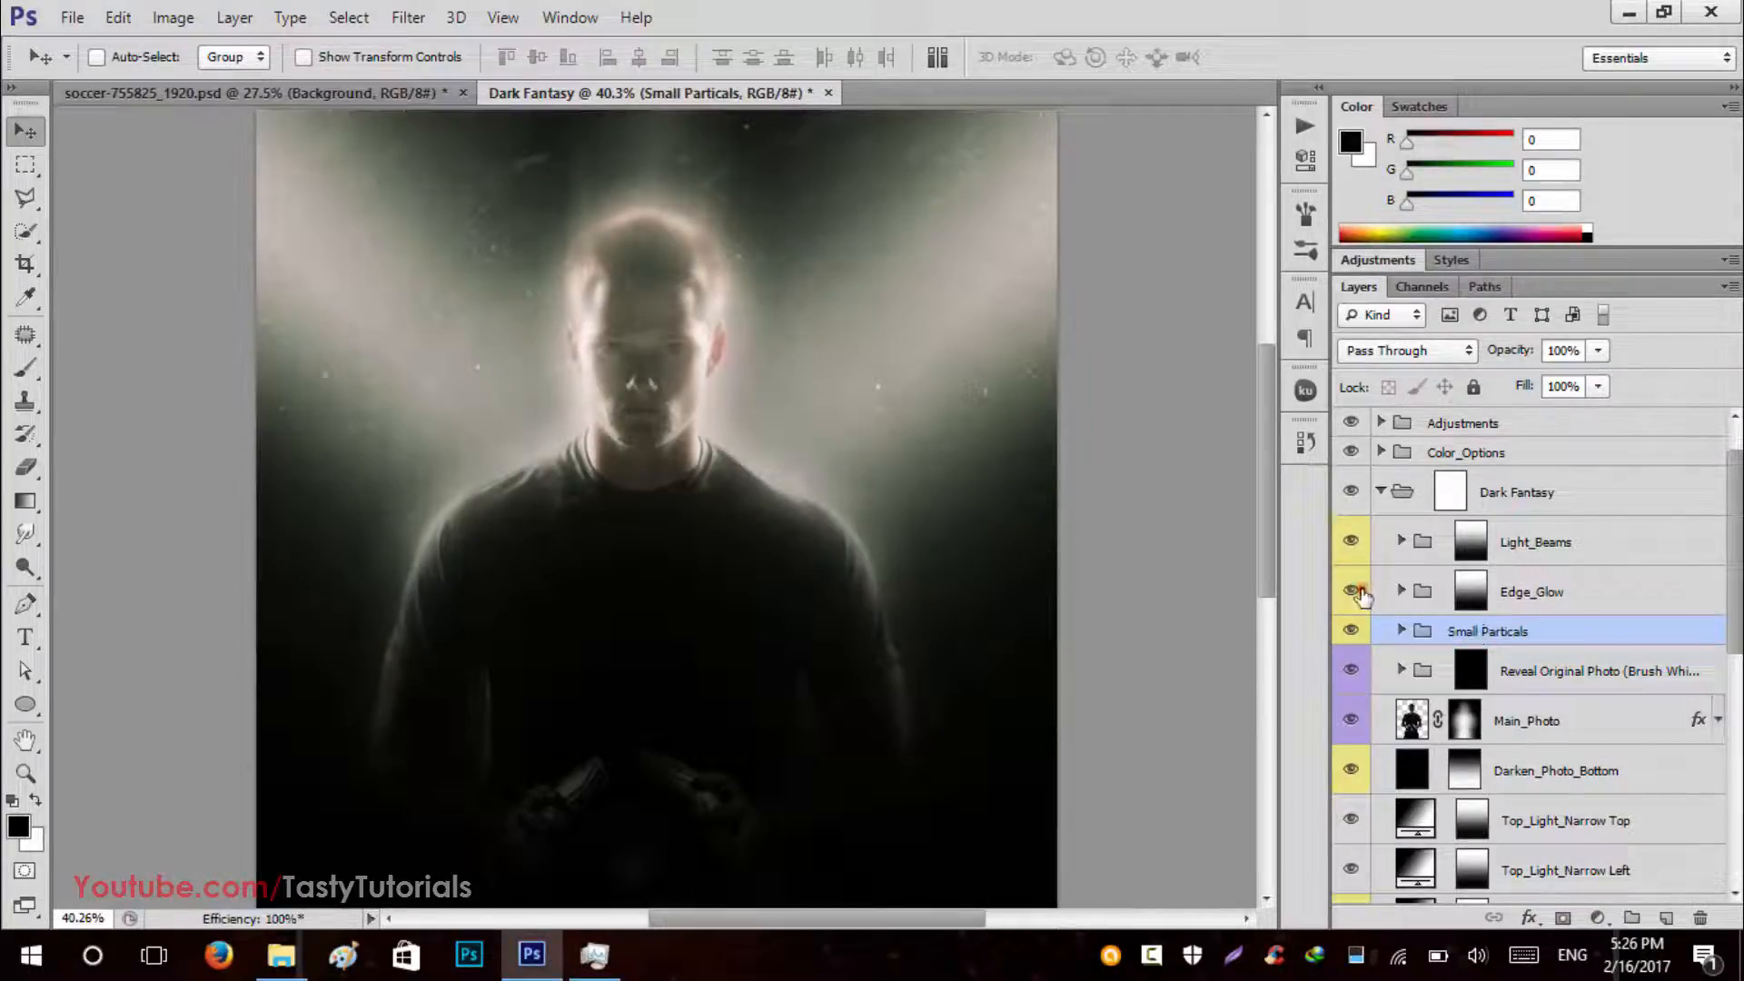
# Expand the Light_Beams group and duplicate its Narrow_Light_Beams layer twice.
pyautogui.click(1351, 591)
pyautogui.click(1351, 591)
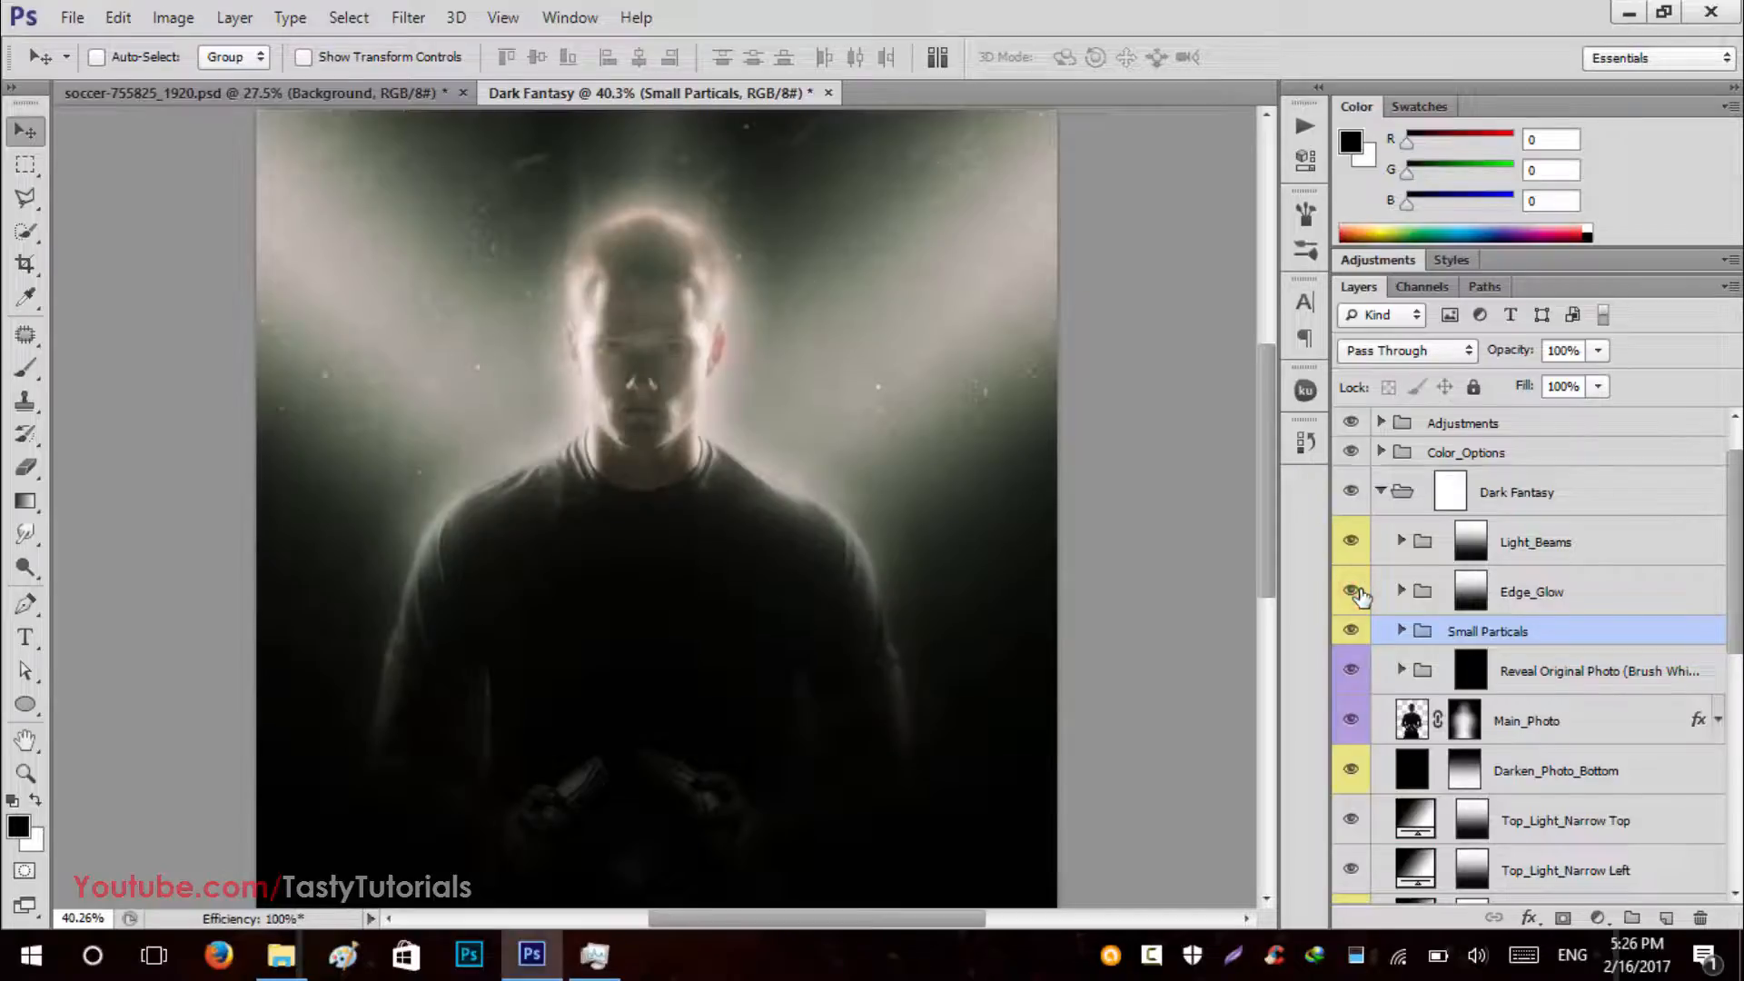
pyautogui.click(1351, 542)
pyautogui.click(1470, 542)
pyautogui.click(1399, 542)
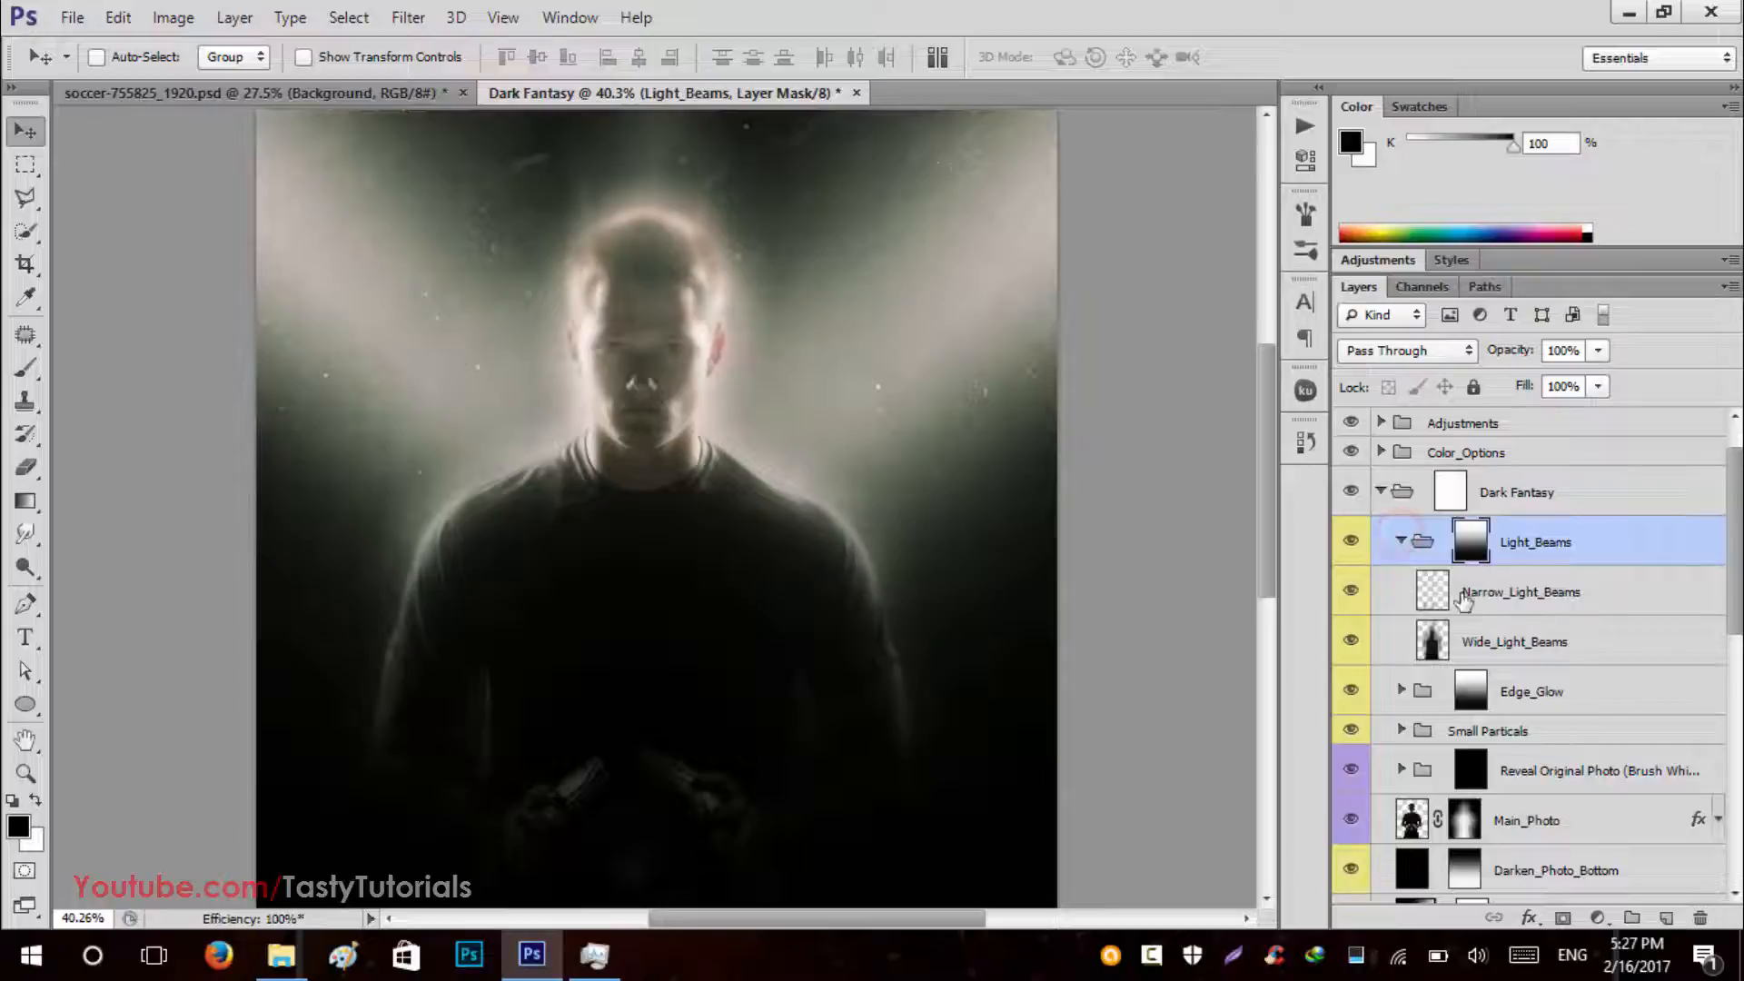
pyautogui.click(1549, 595)
pyautogui.click(1353, 591)
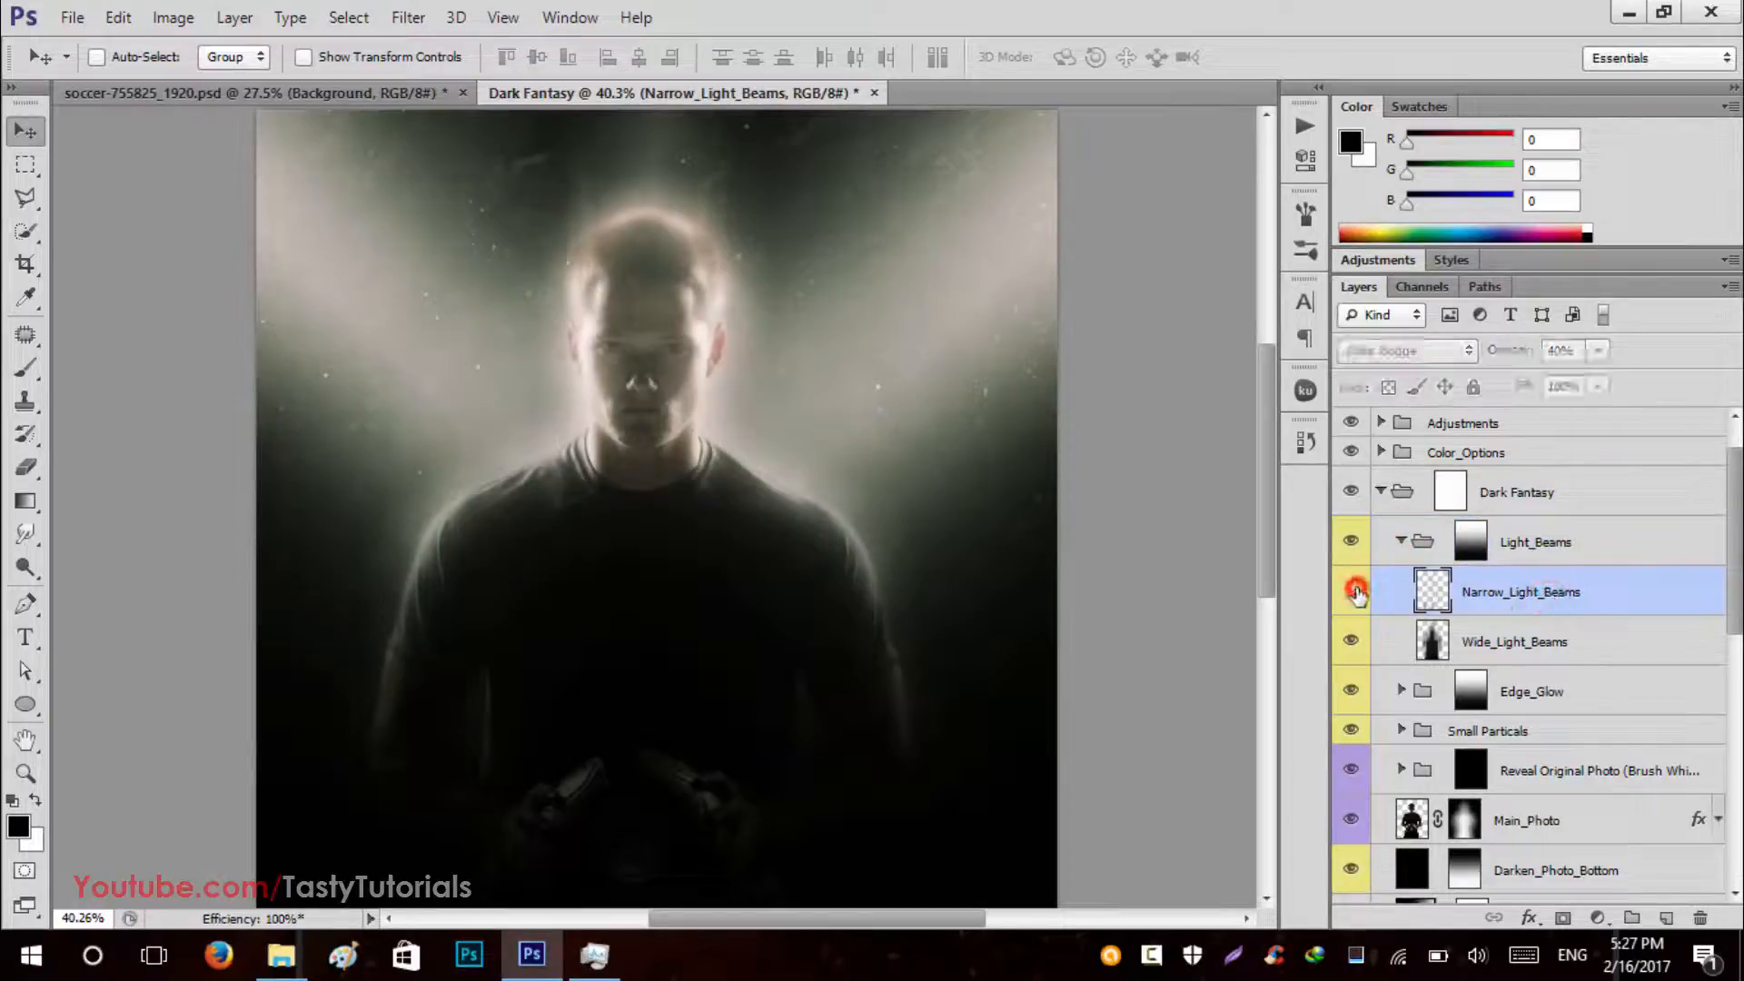
pyautogui.click(1353, 592)
pyautogui.hotkey('ctrl', 'j')
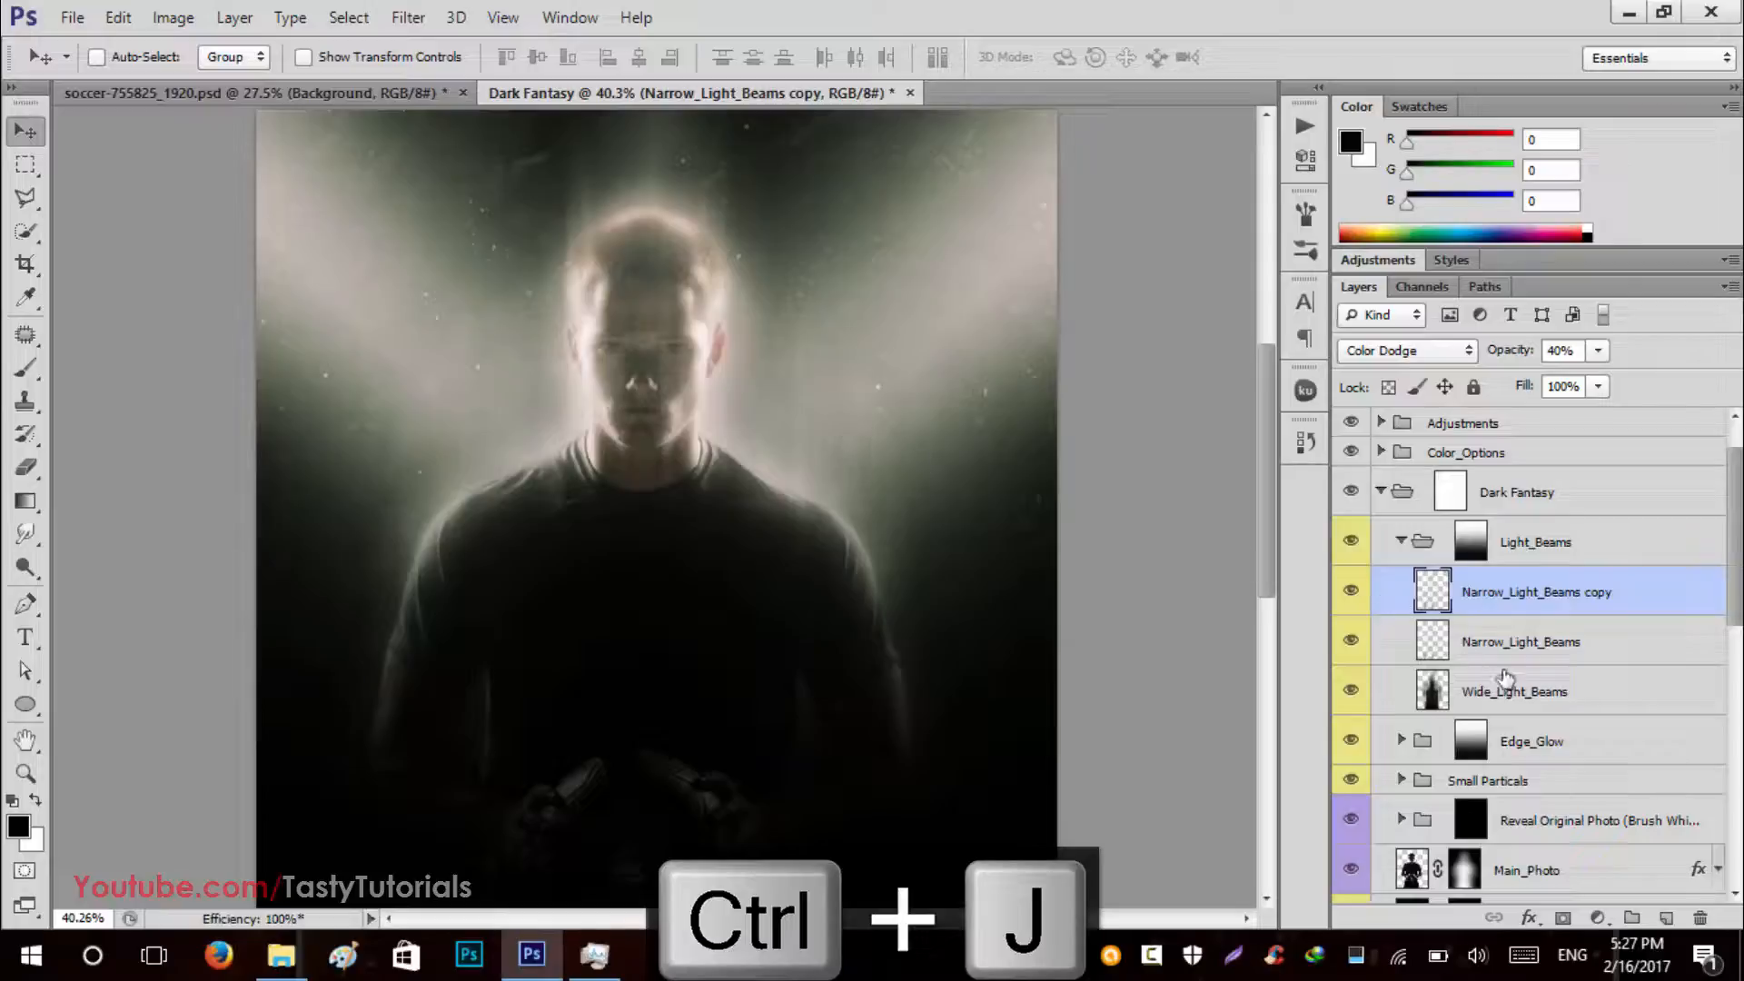
pyautogui.hotkey('ctrl', 'j')
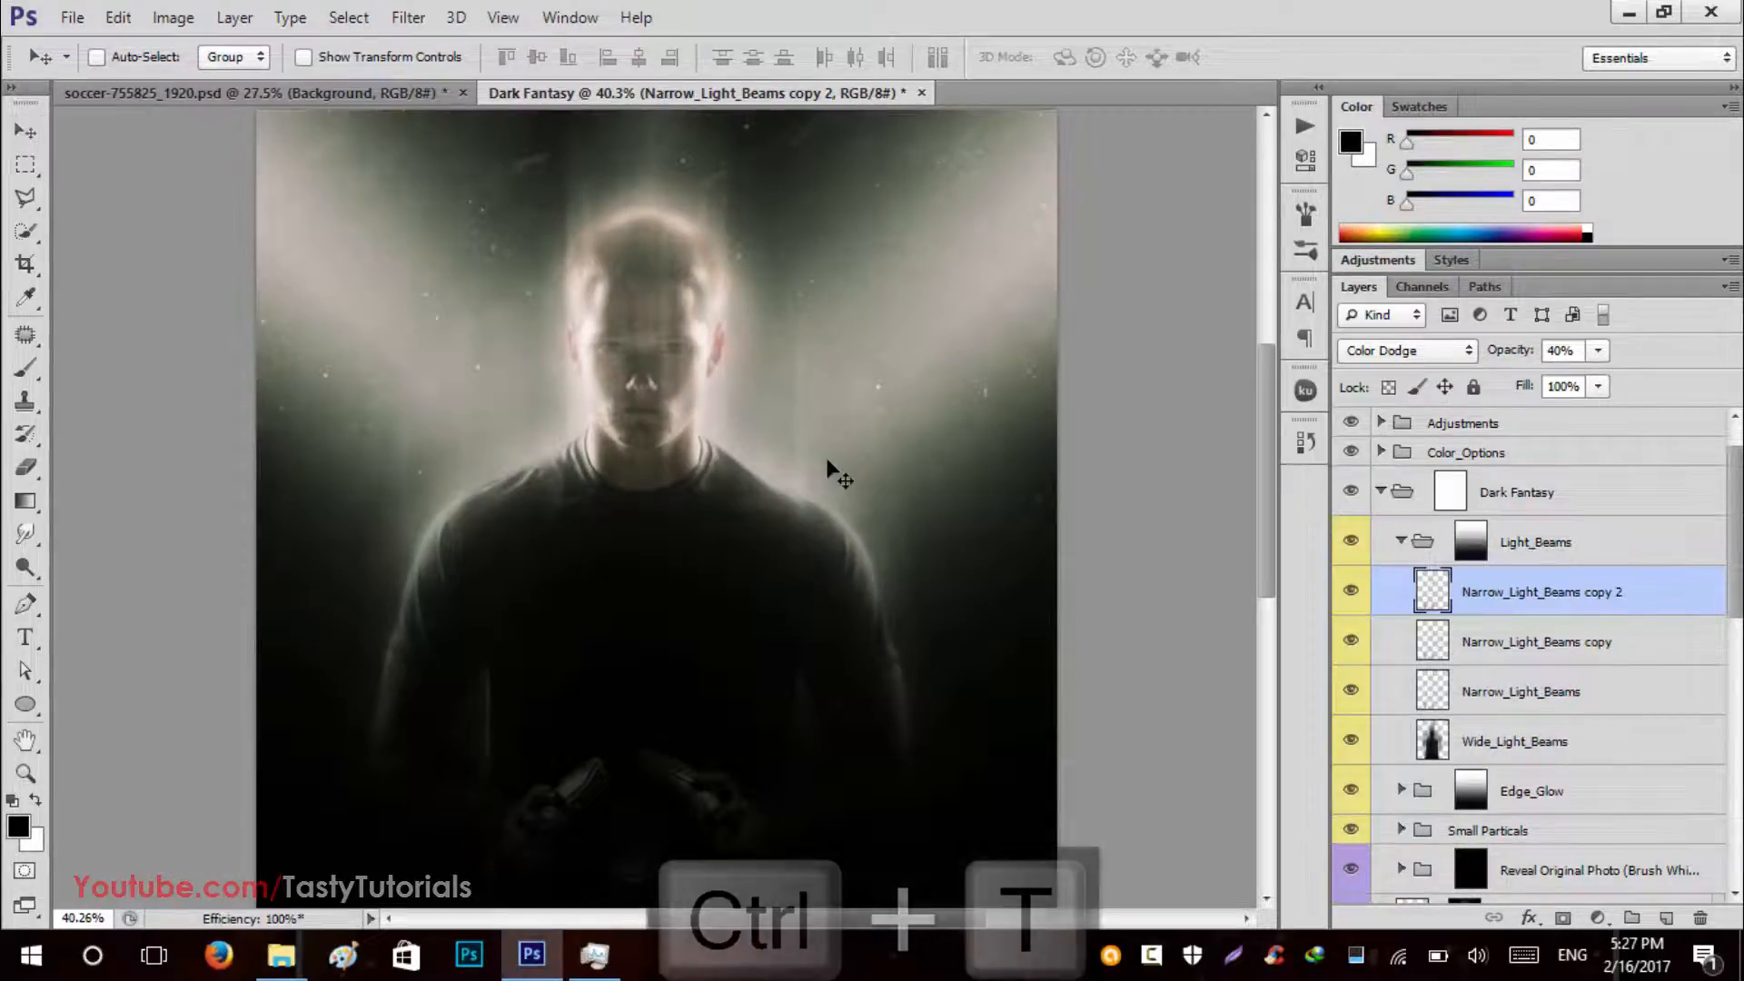
# Rotate the Narrow_Light_Beams copy 2 layer clockwise to a diagonal and move it toward the photo's upper-right corner.
pyautogui.hotkey('ctrl', 't')
pyautogui.scroll(-3, 822, 471)
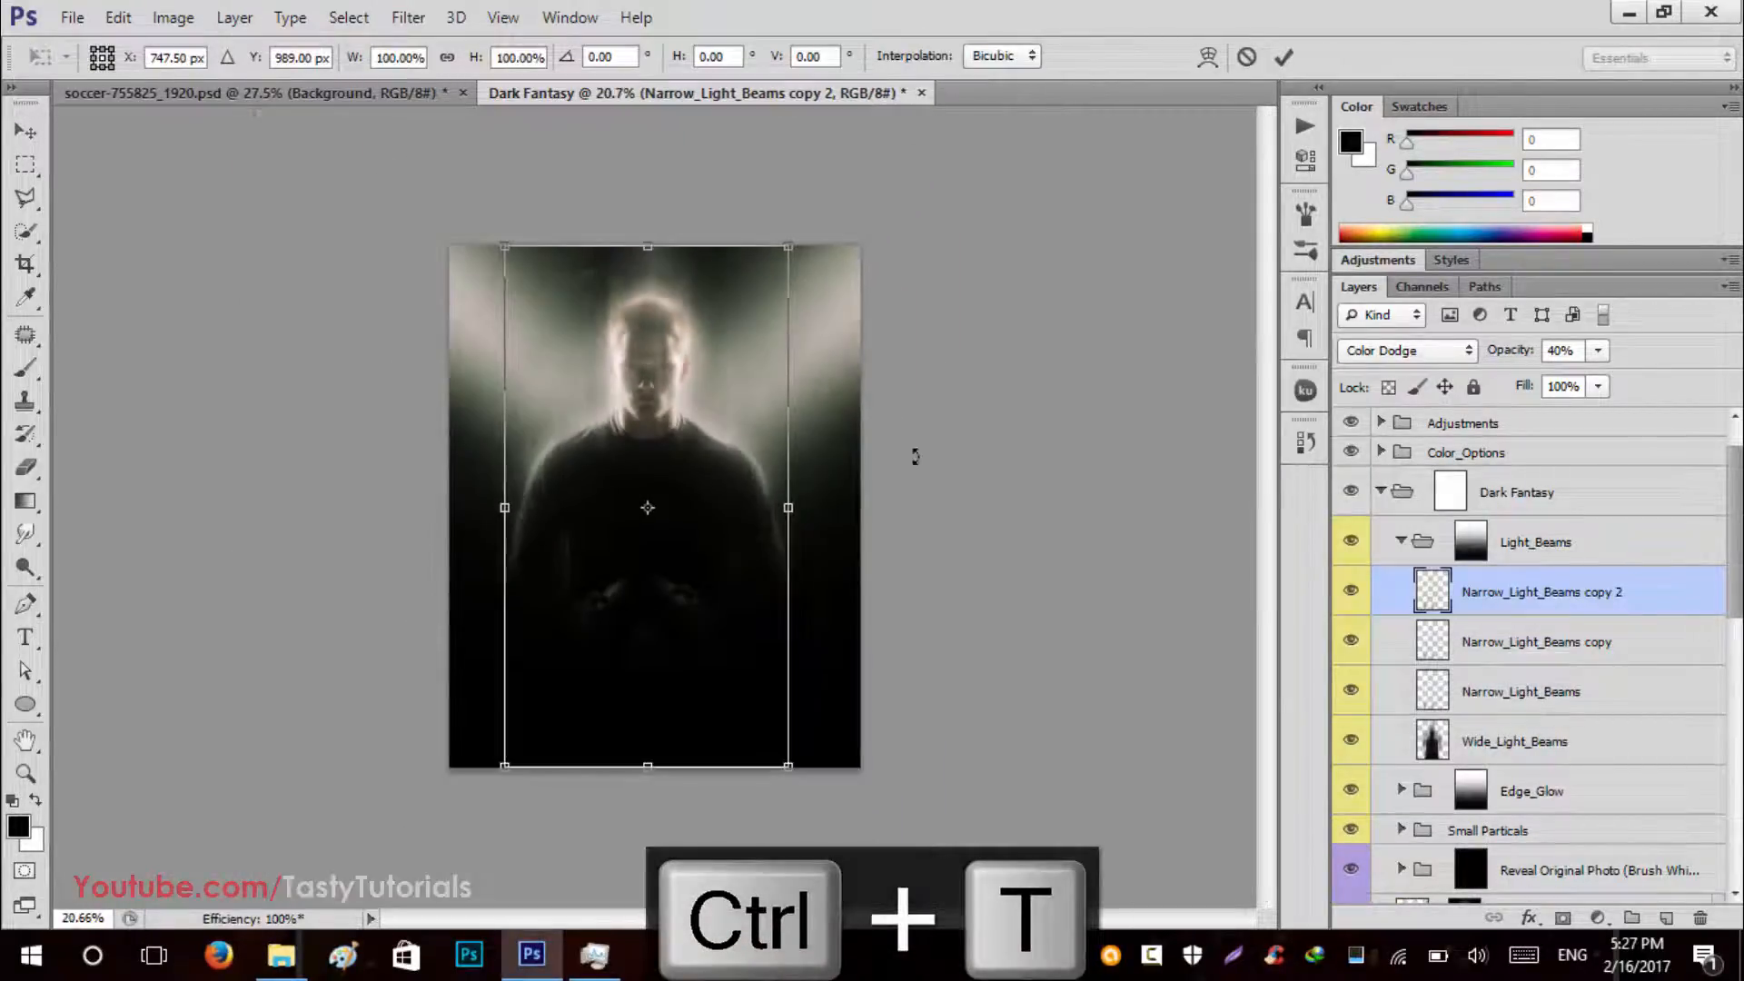
pyautogui.moveTo(914, 457); pyautogui.dragTo(886, 664)
pyautogui.moveTo(722, 477); pyautogui.dragTo(828, 379)
pyautogui.doubleClick(763, 424)
pyautogui.hotkey('ctrl', '0')
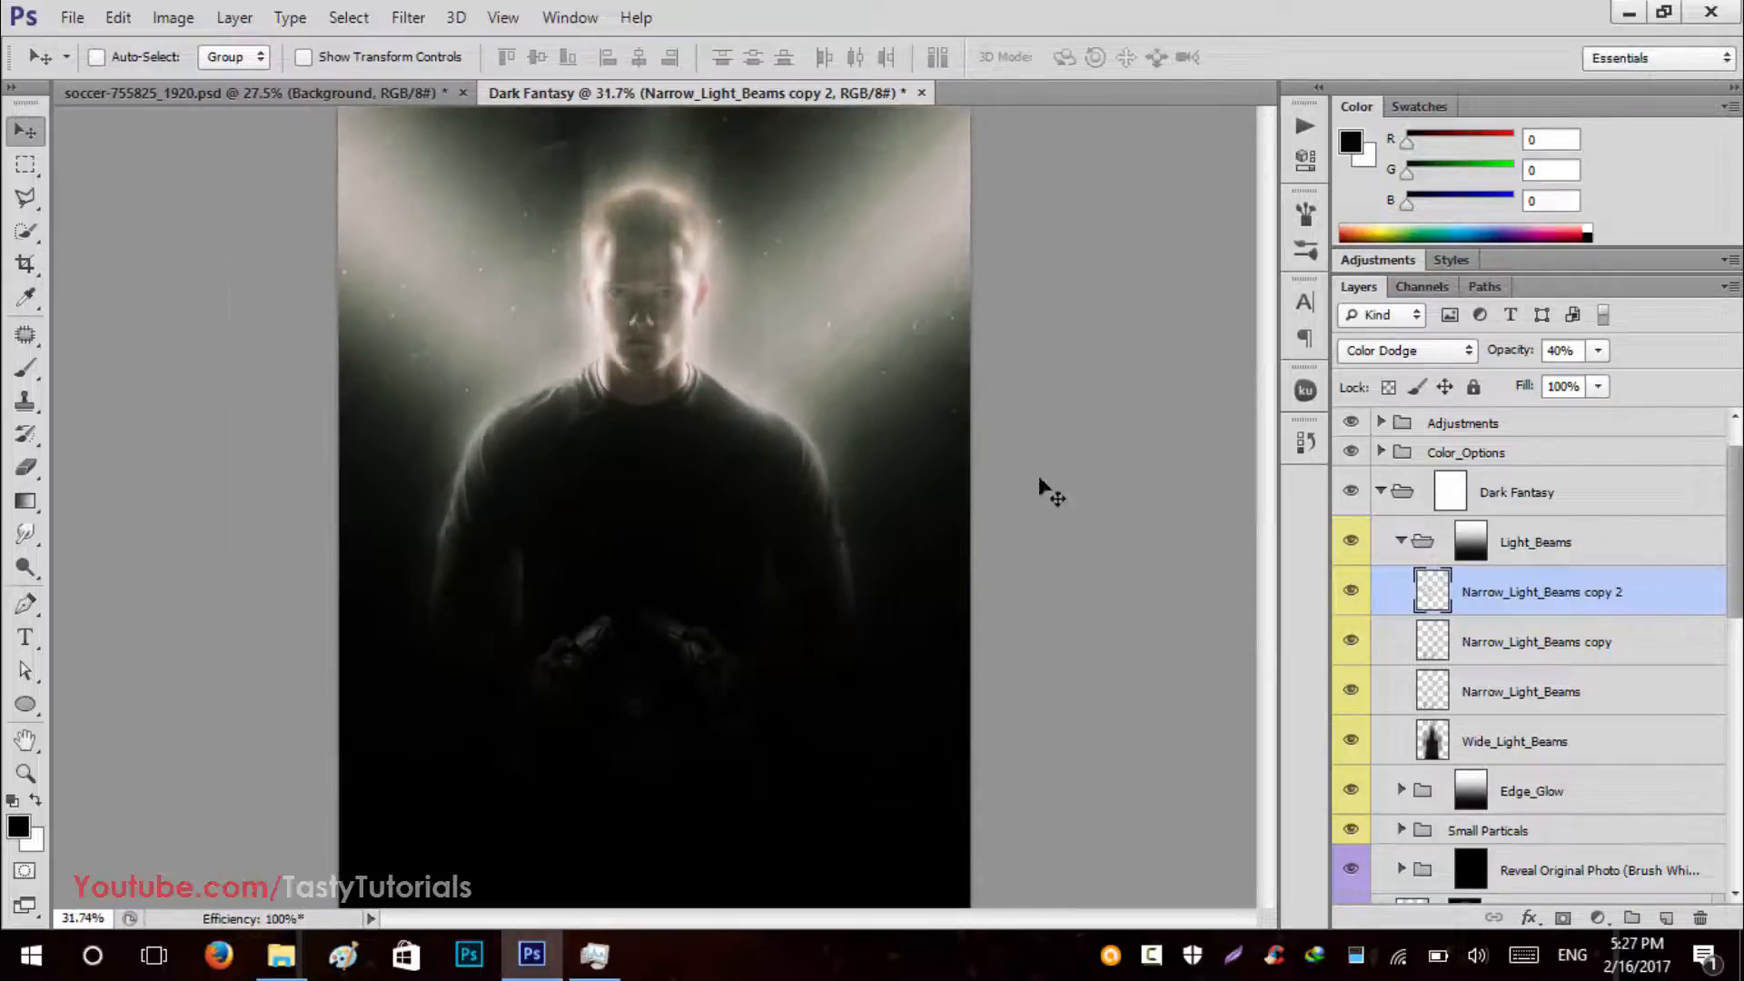
# Rotate the Narrow_Light_Beams copy layer counterclockwise to the opposite diagonal and move it toward the photo's upper-left corner.
pyautogui.click(1563, 643)
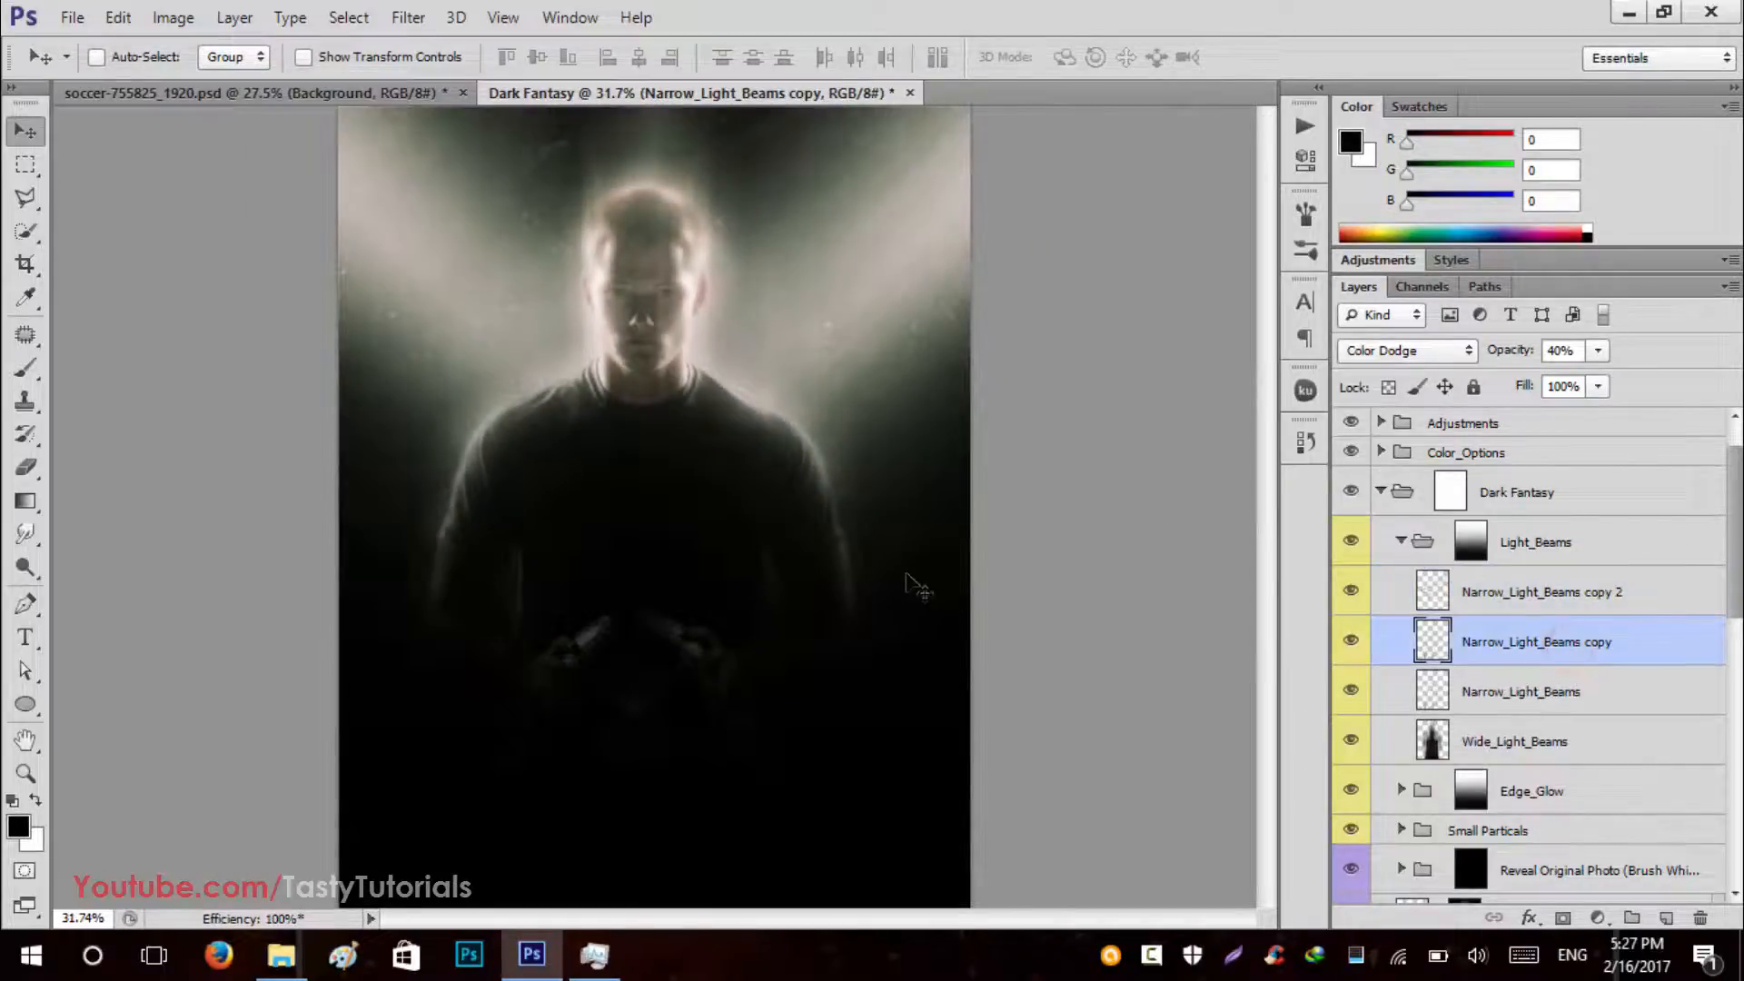
pyautogui.hotkey('ctrl', 't')
pyautogui.moveTo(906, 835); pyautogui.dragTo(1203, 602)
pyautogui.moveTo(785, 648); pyautogui.dragTo(712, 545)
pyautogui.doubleClick(728, 545)
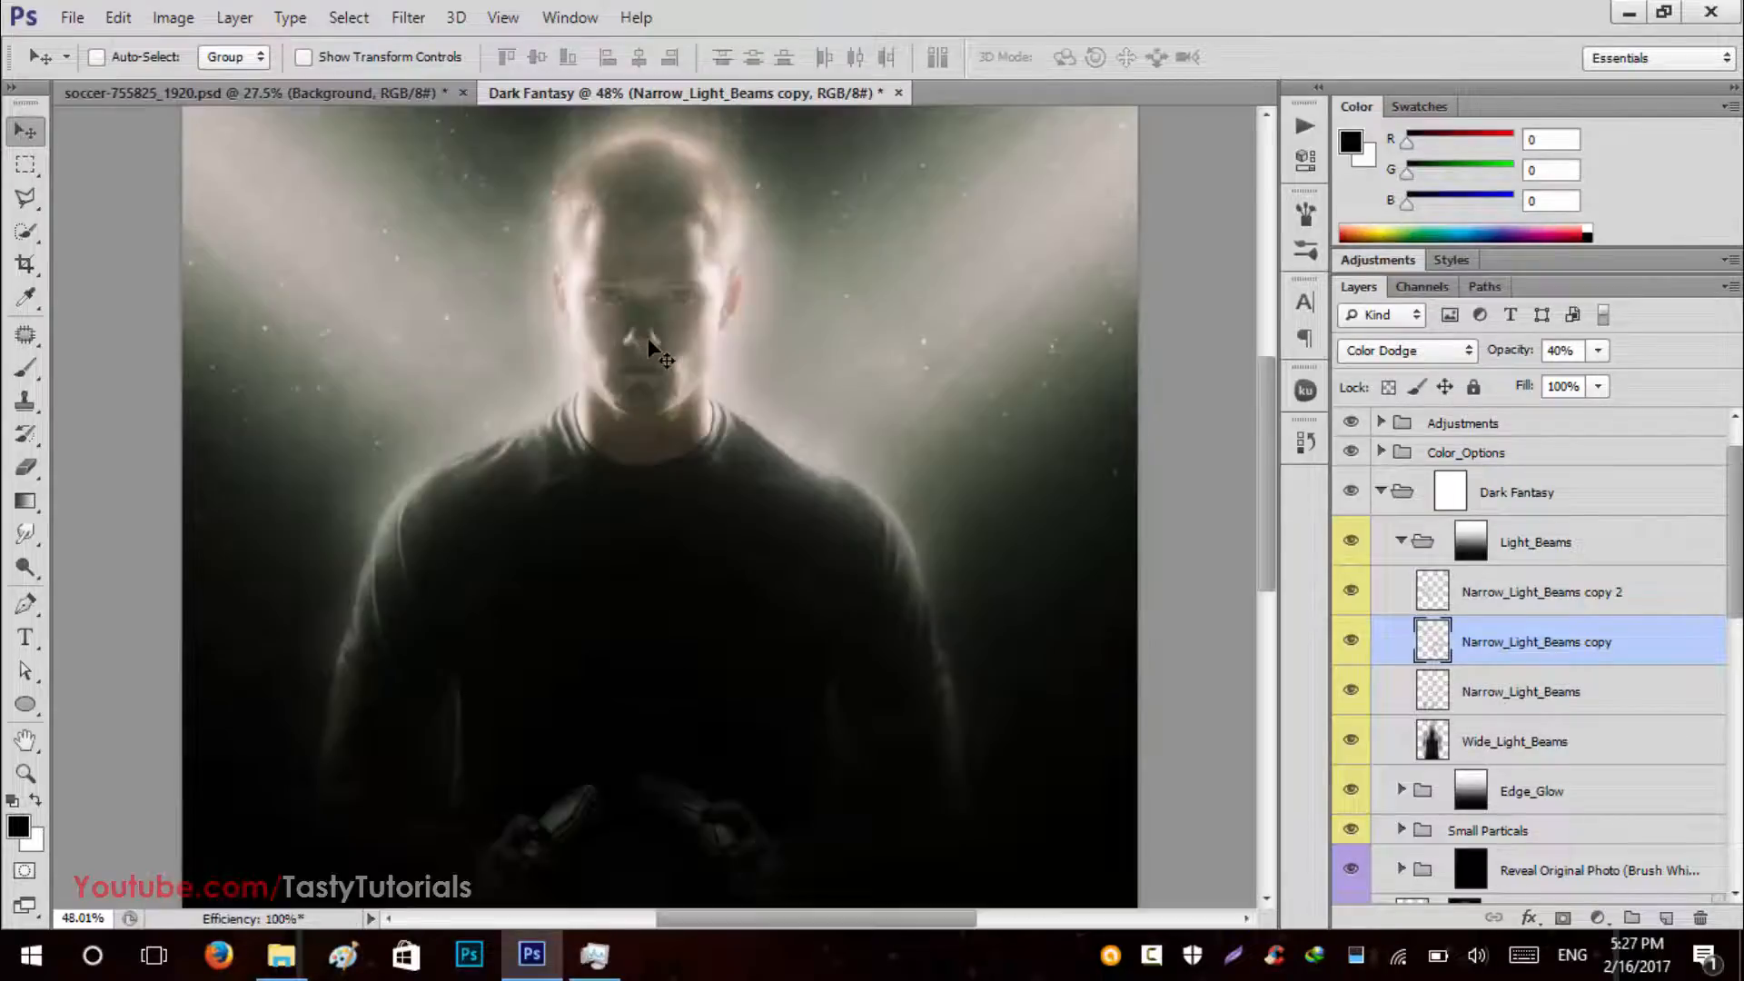
pyautogui.scroll(-2, 647, 338)
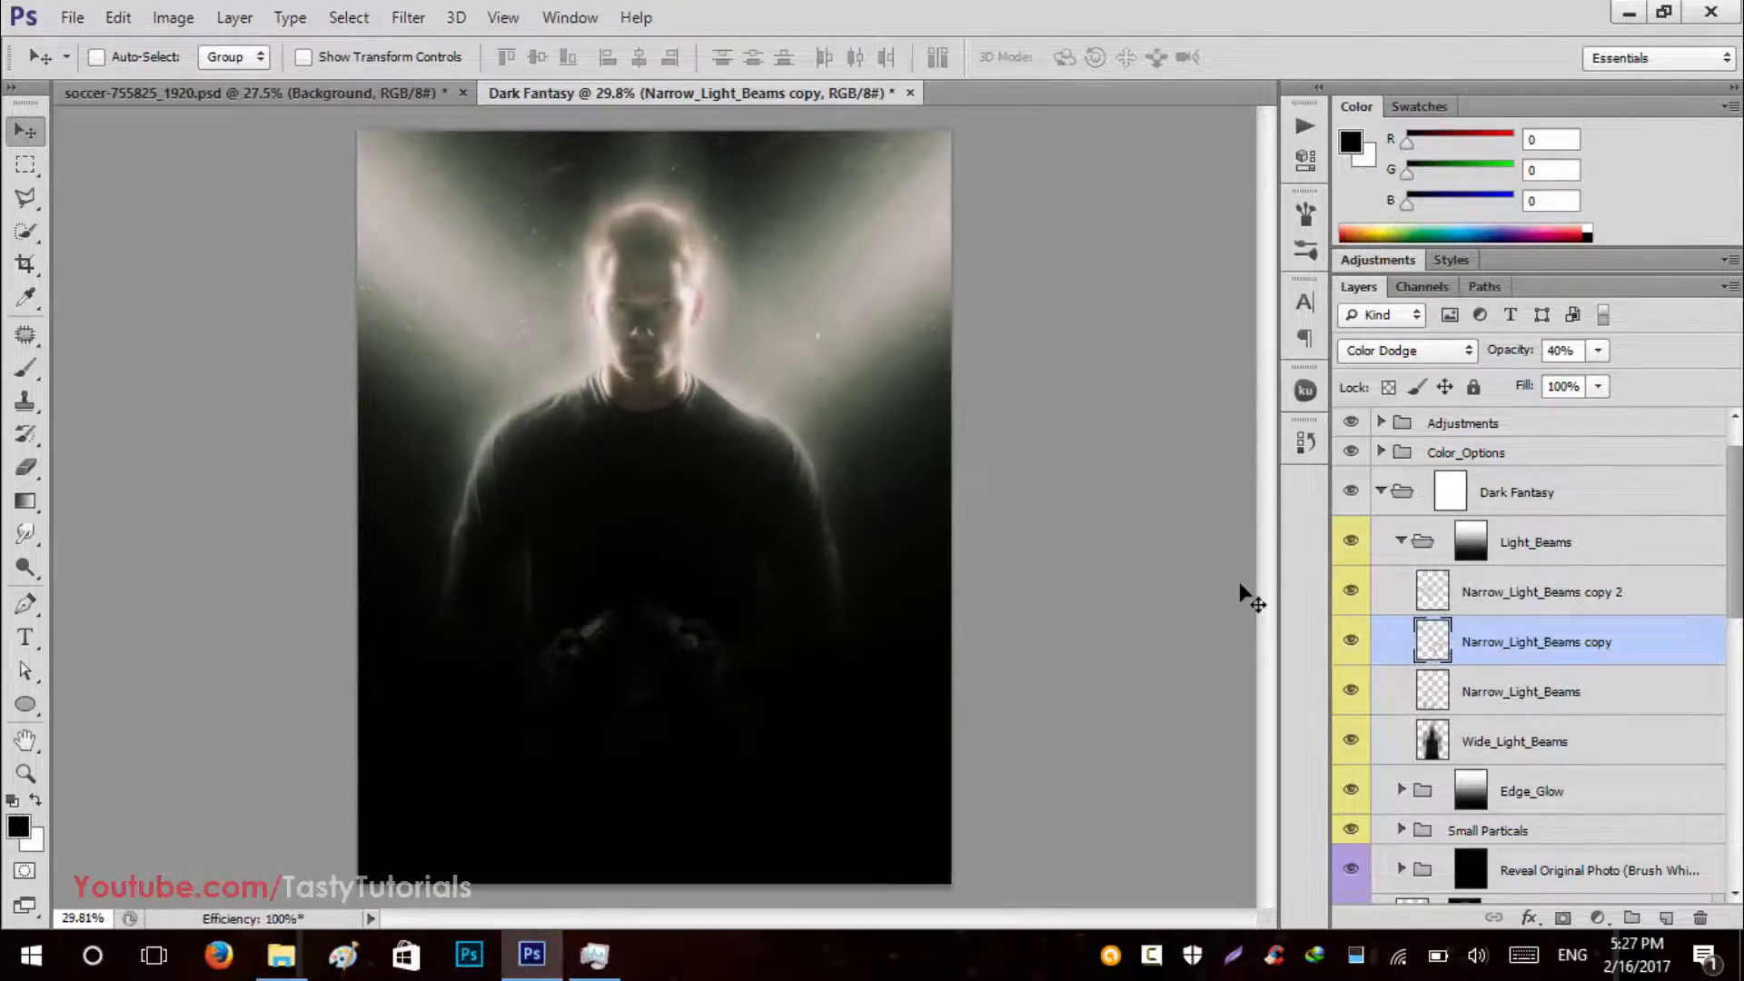
# Enlarge the Narrow_Light_Beams copy 2 layer outward from its lower-left corner so it extends past the photo's edge.
pyautogui.click(1351, 695)
pyautogui.scroll(3, 368, 633)
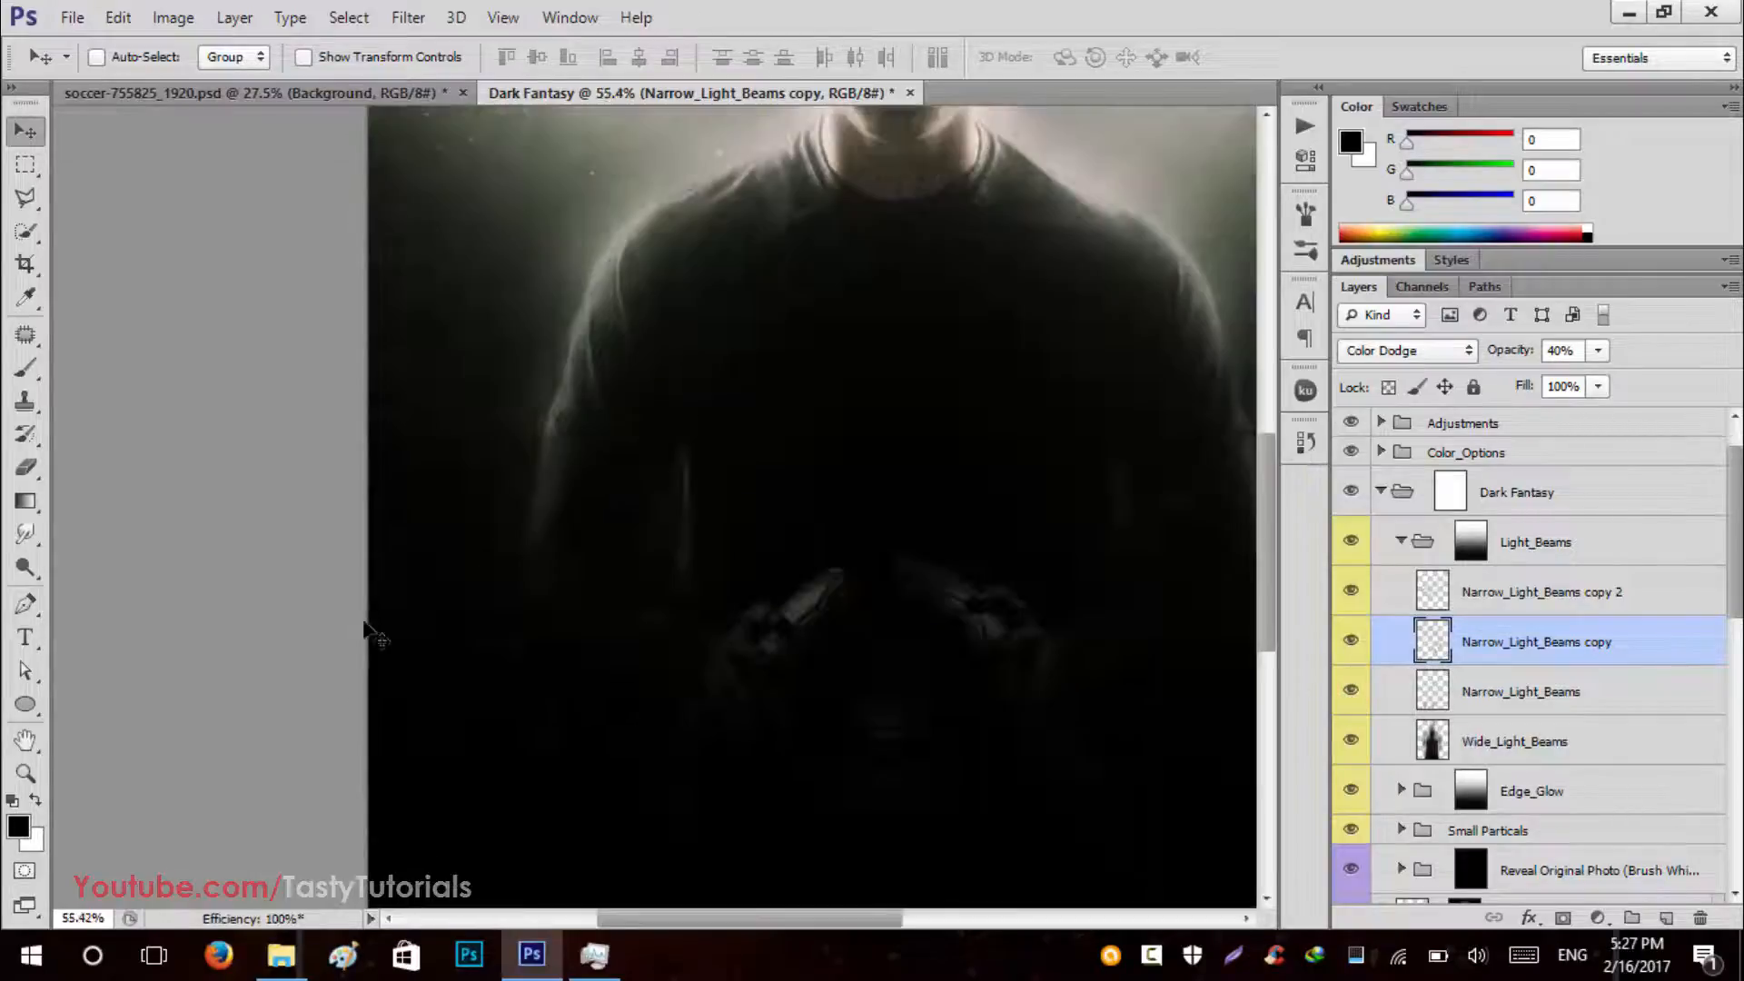
pyautogui.scroll(-1, 495, 548)
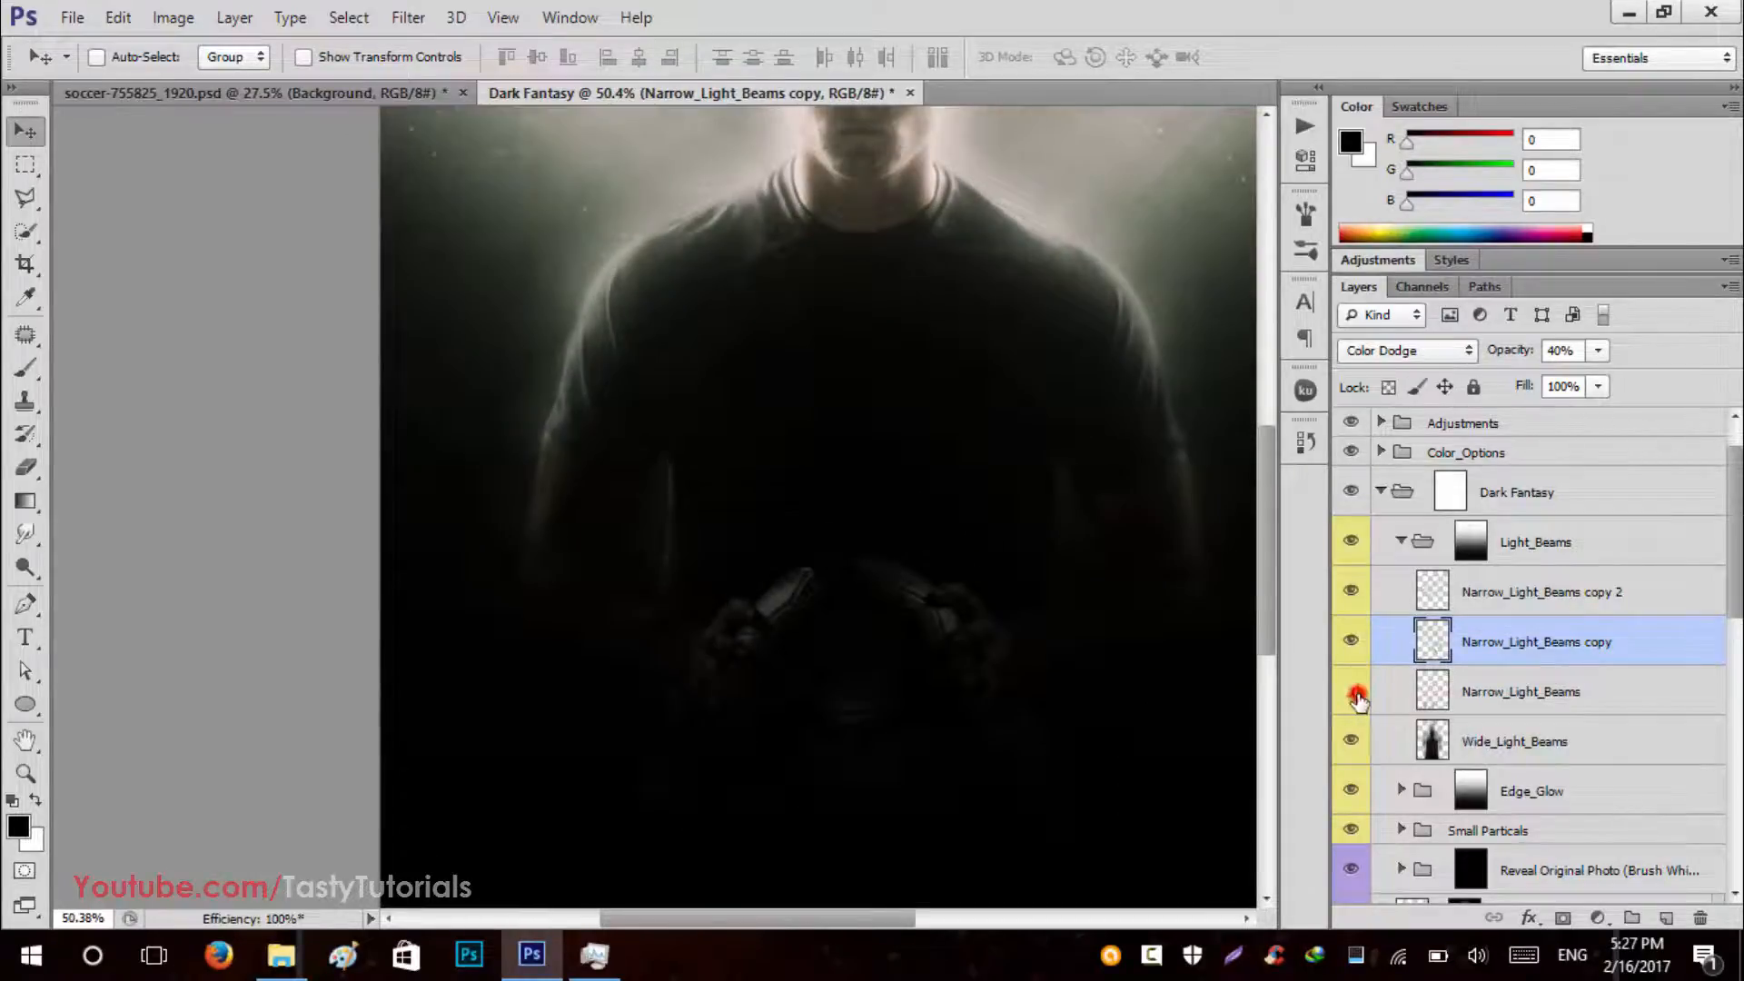
pyautogui.click(1352, 595)
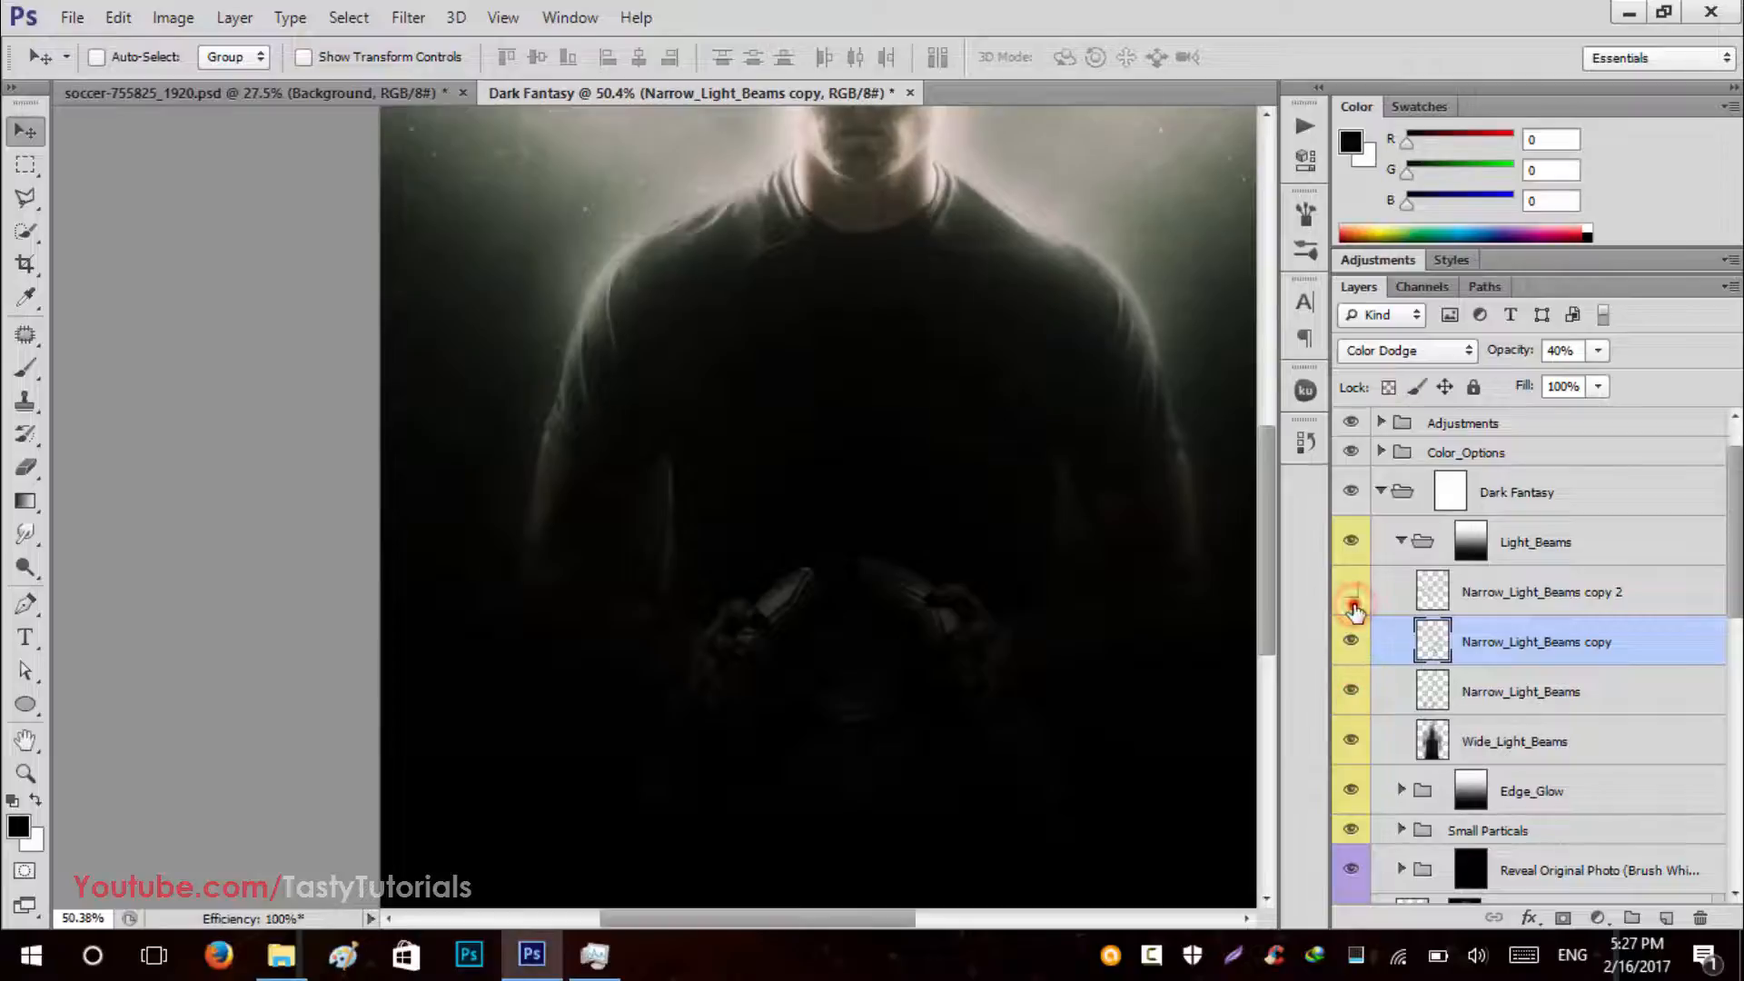
pyautogui.click(1515, 603)
pyautogui.hotkey('ctrl', 't')
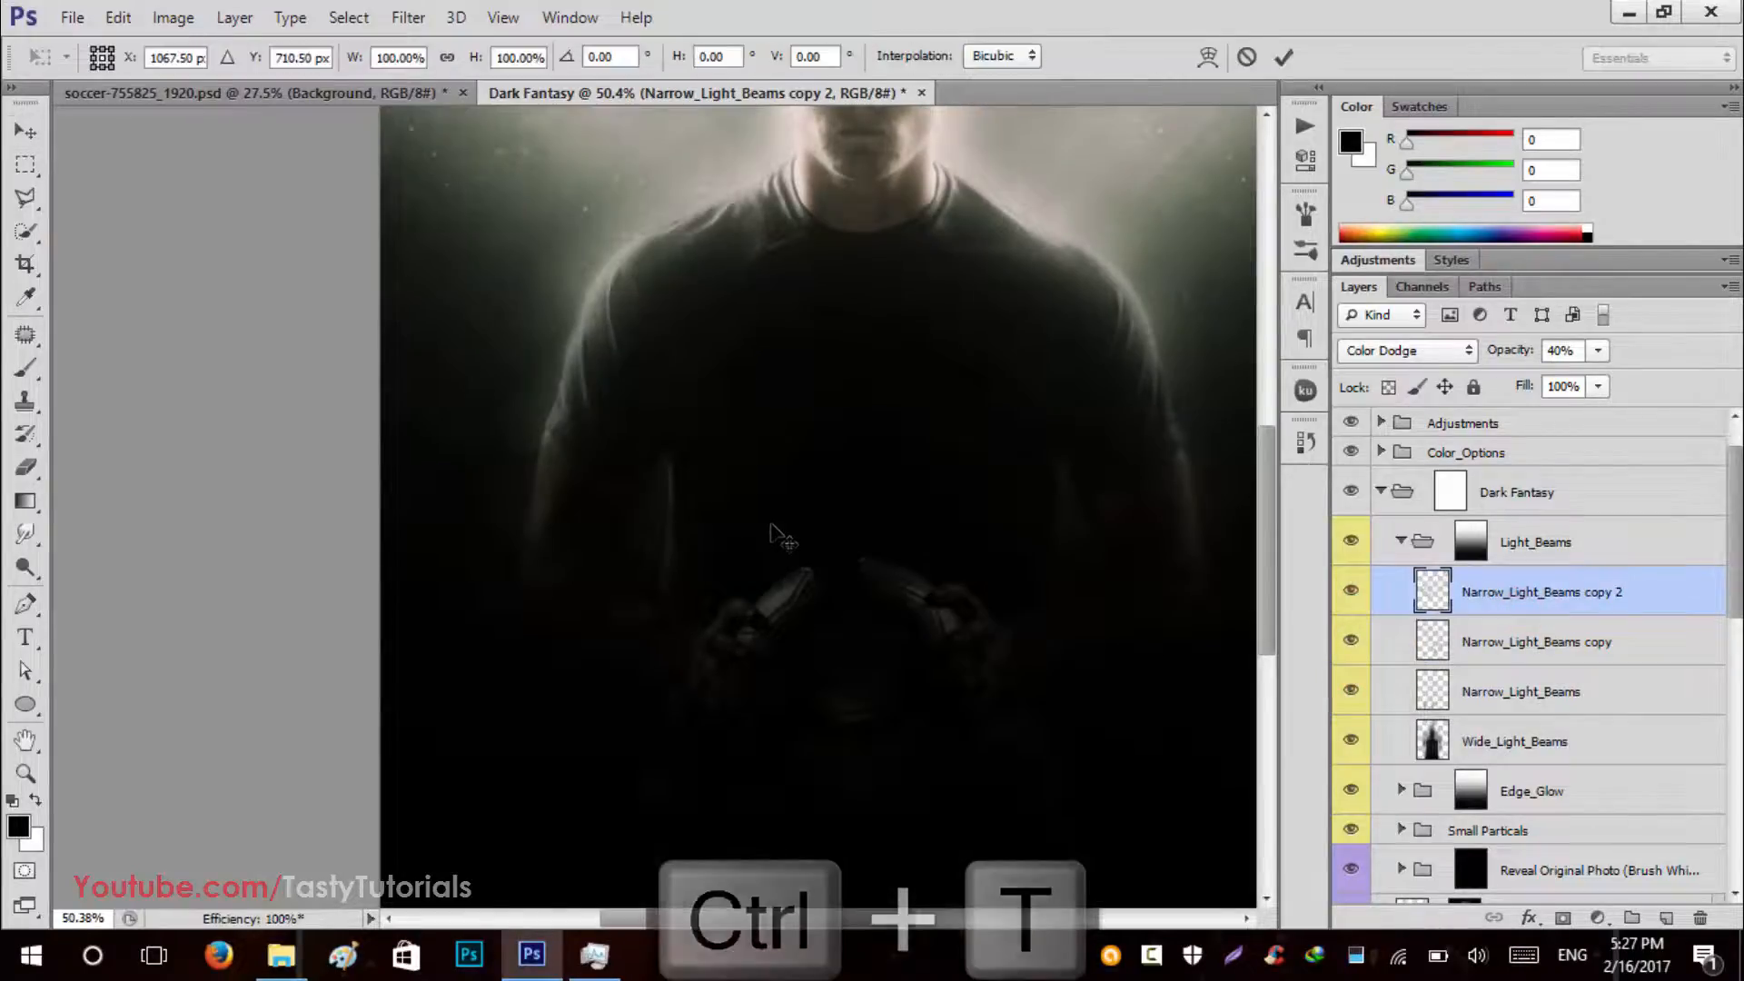
pyautogui.scroll(-4, 781, 536)
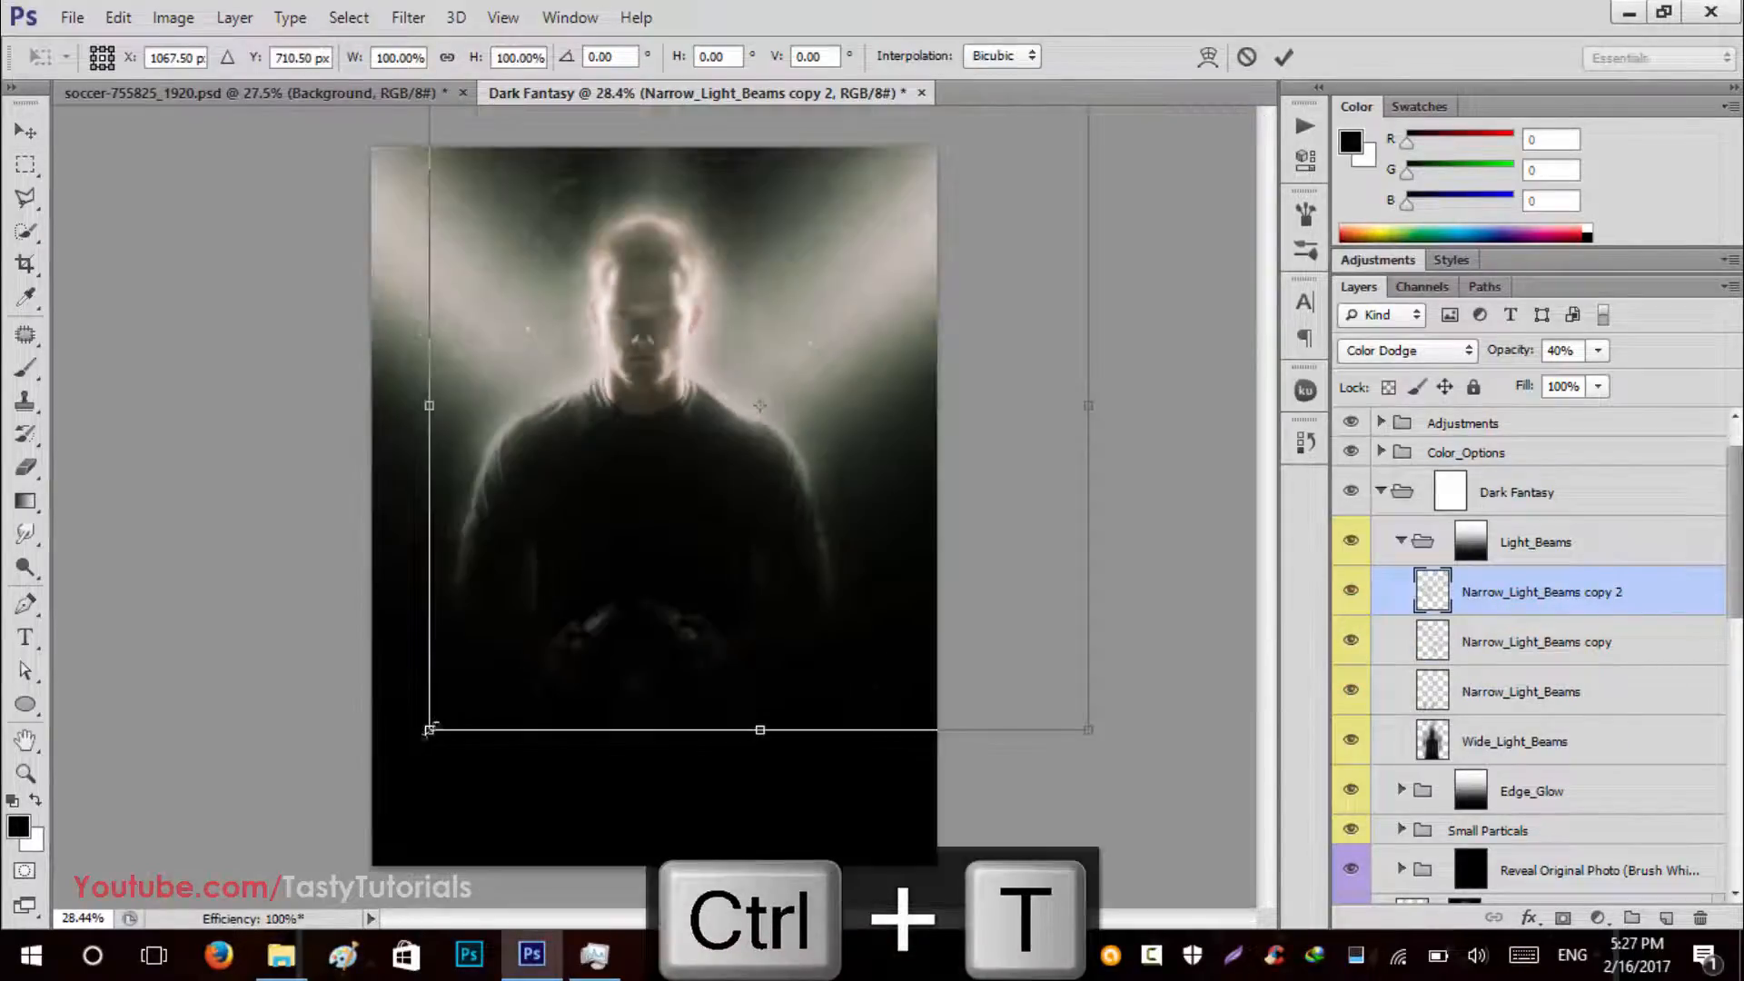
pyautogui.moveTo(429, 729); pyautogui.dragTo(334, 823)
pyautogui.doubleClick(563, 532)
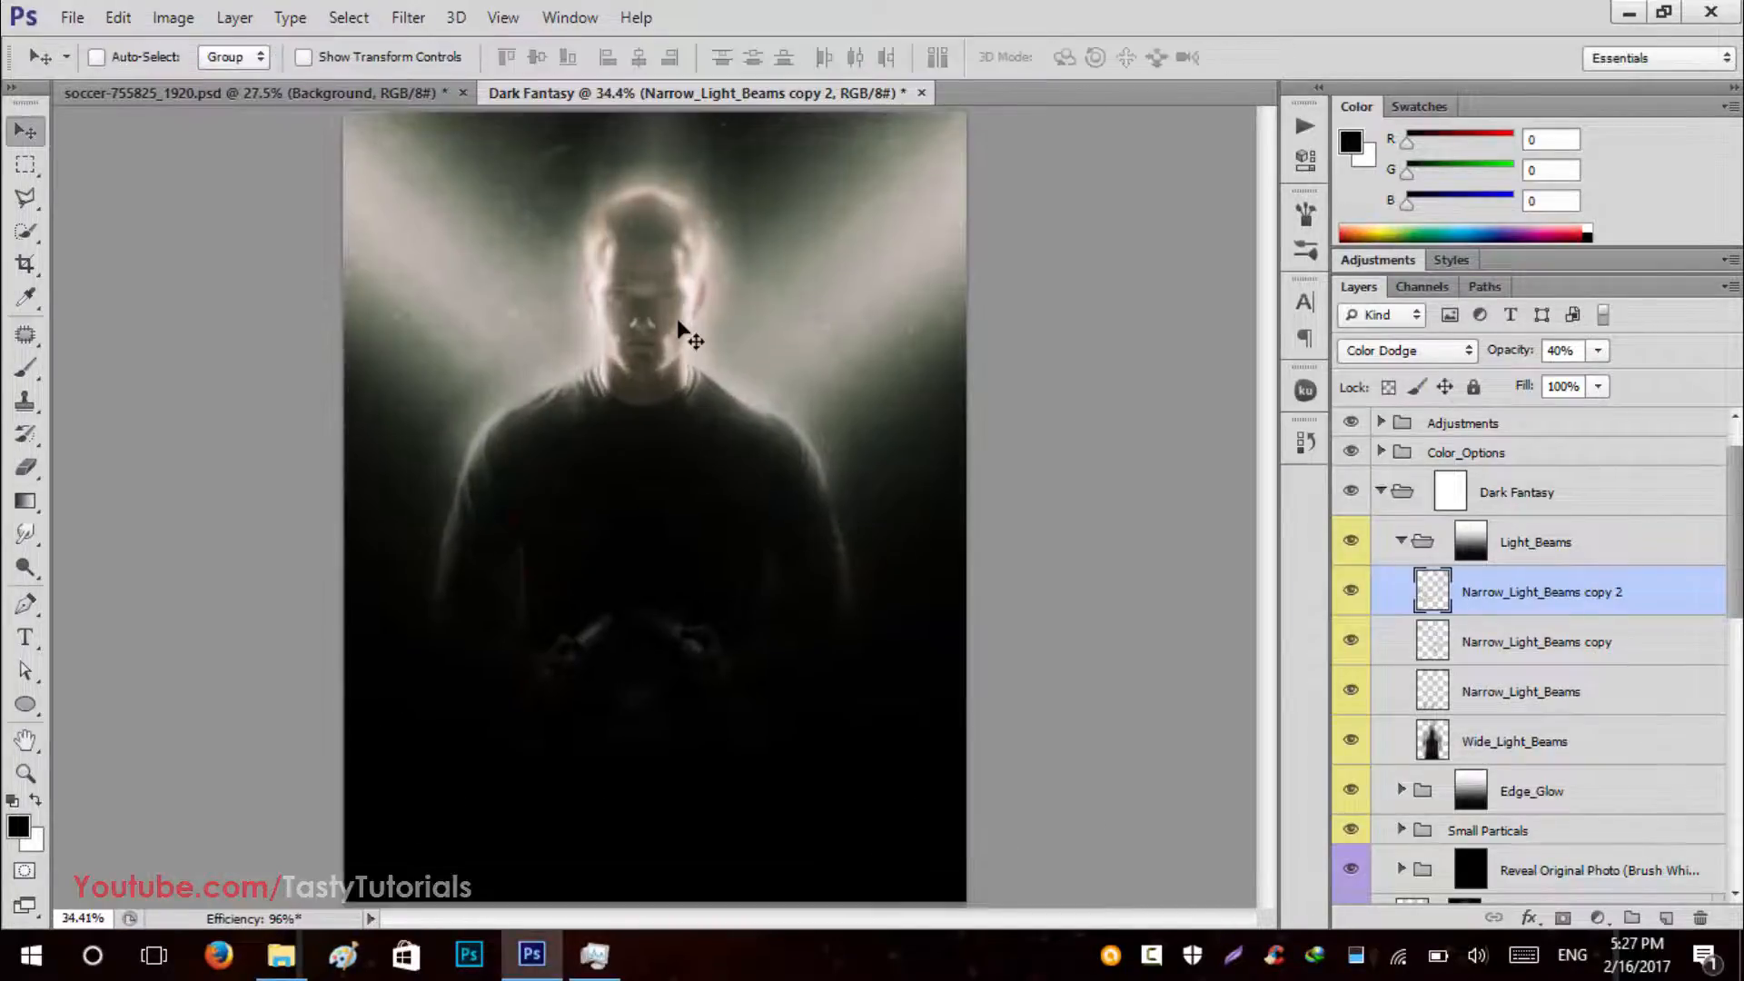
pyautogui.scroll(3, 681, 330)
pyautogui.scroll(-3, 690, 338)
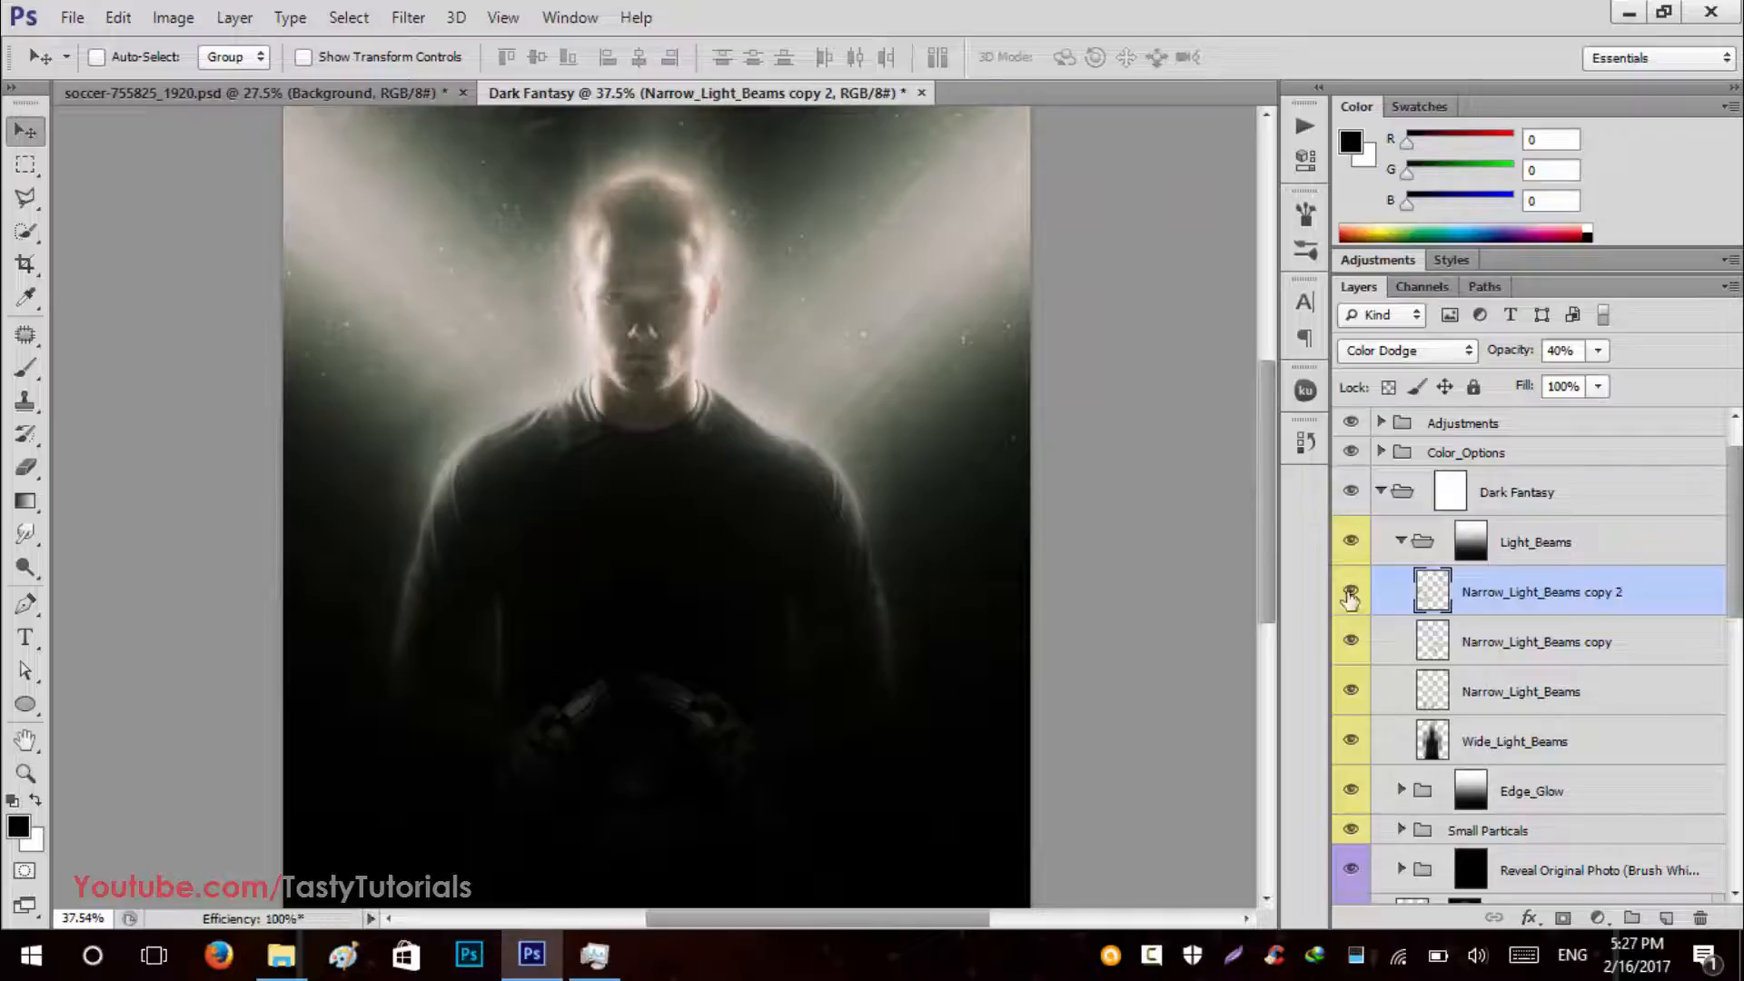
# Collapse the Light_Beams group and hide the Darken_Photo_Bottom layer.
pyautogui.click(1402, 541)
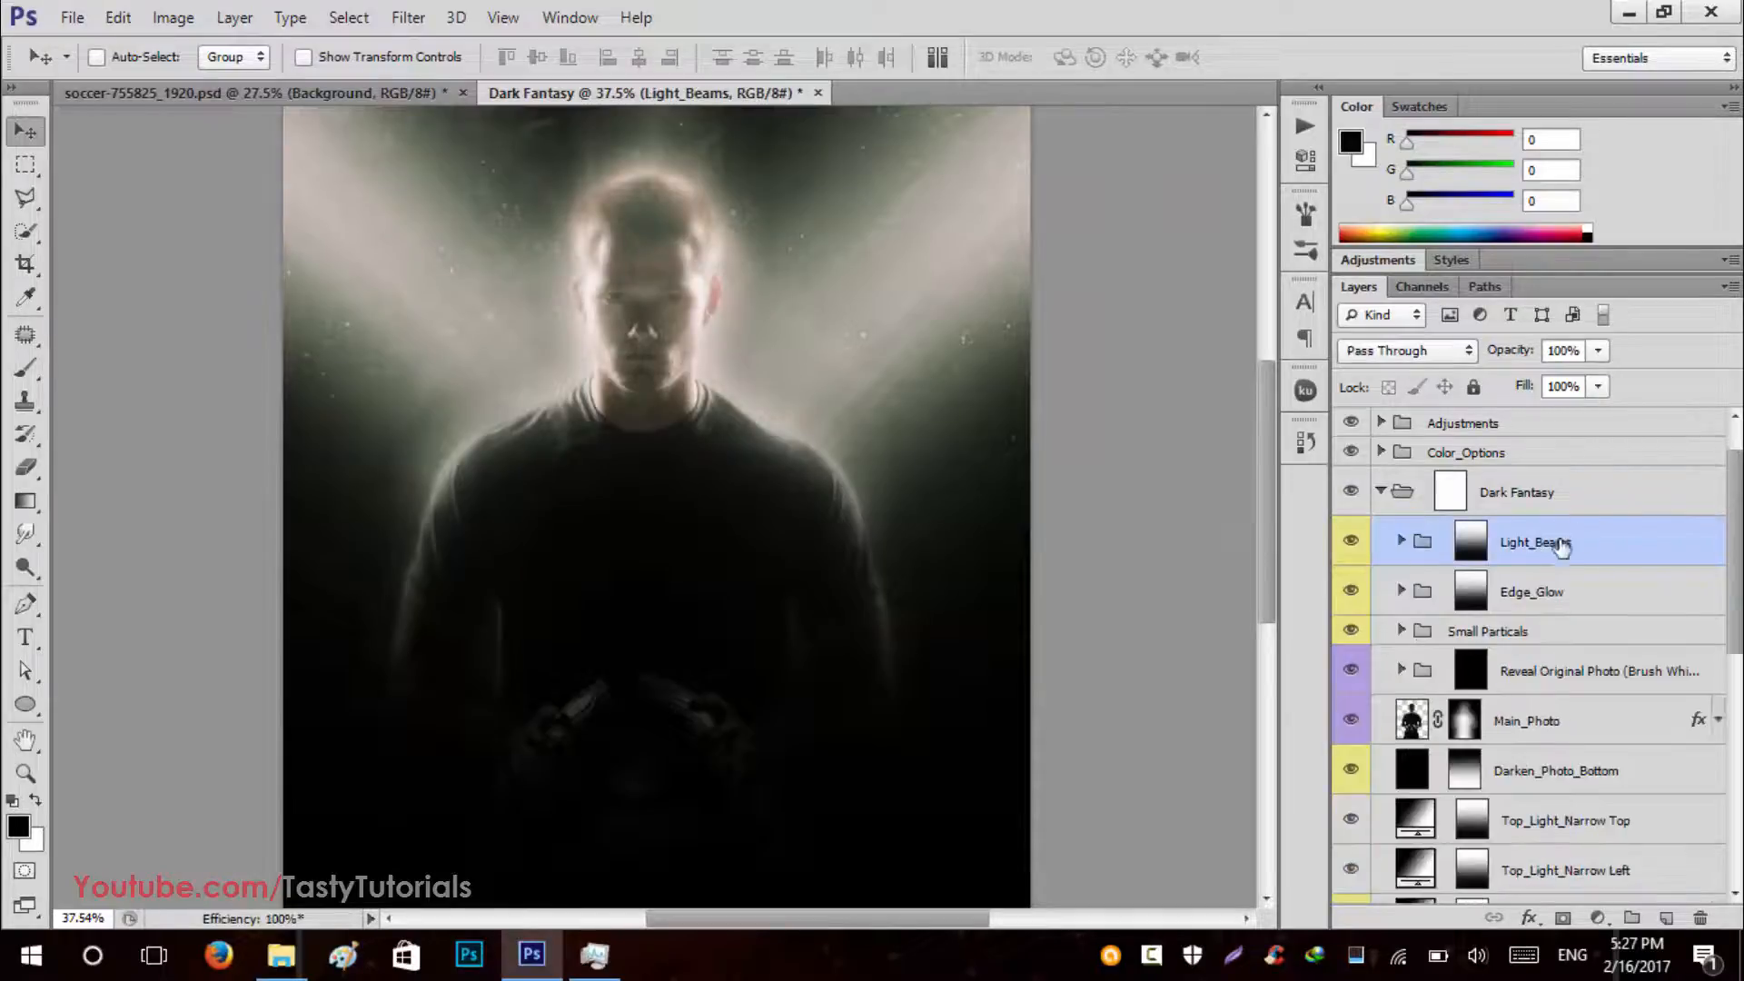
pyautogui.scroll(-2, 1570, 600)
pyautogui.click(1527, 591)
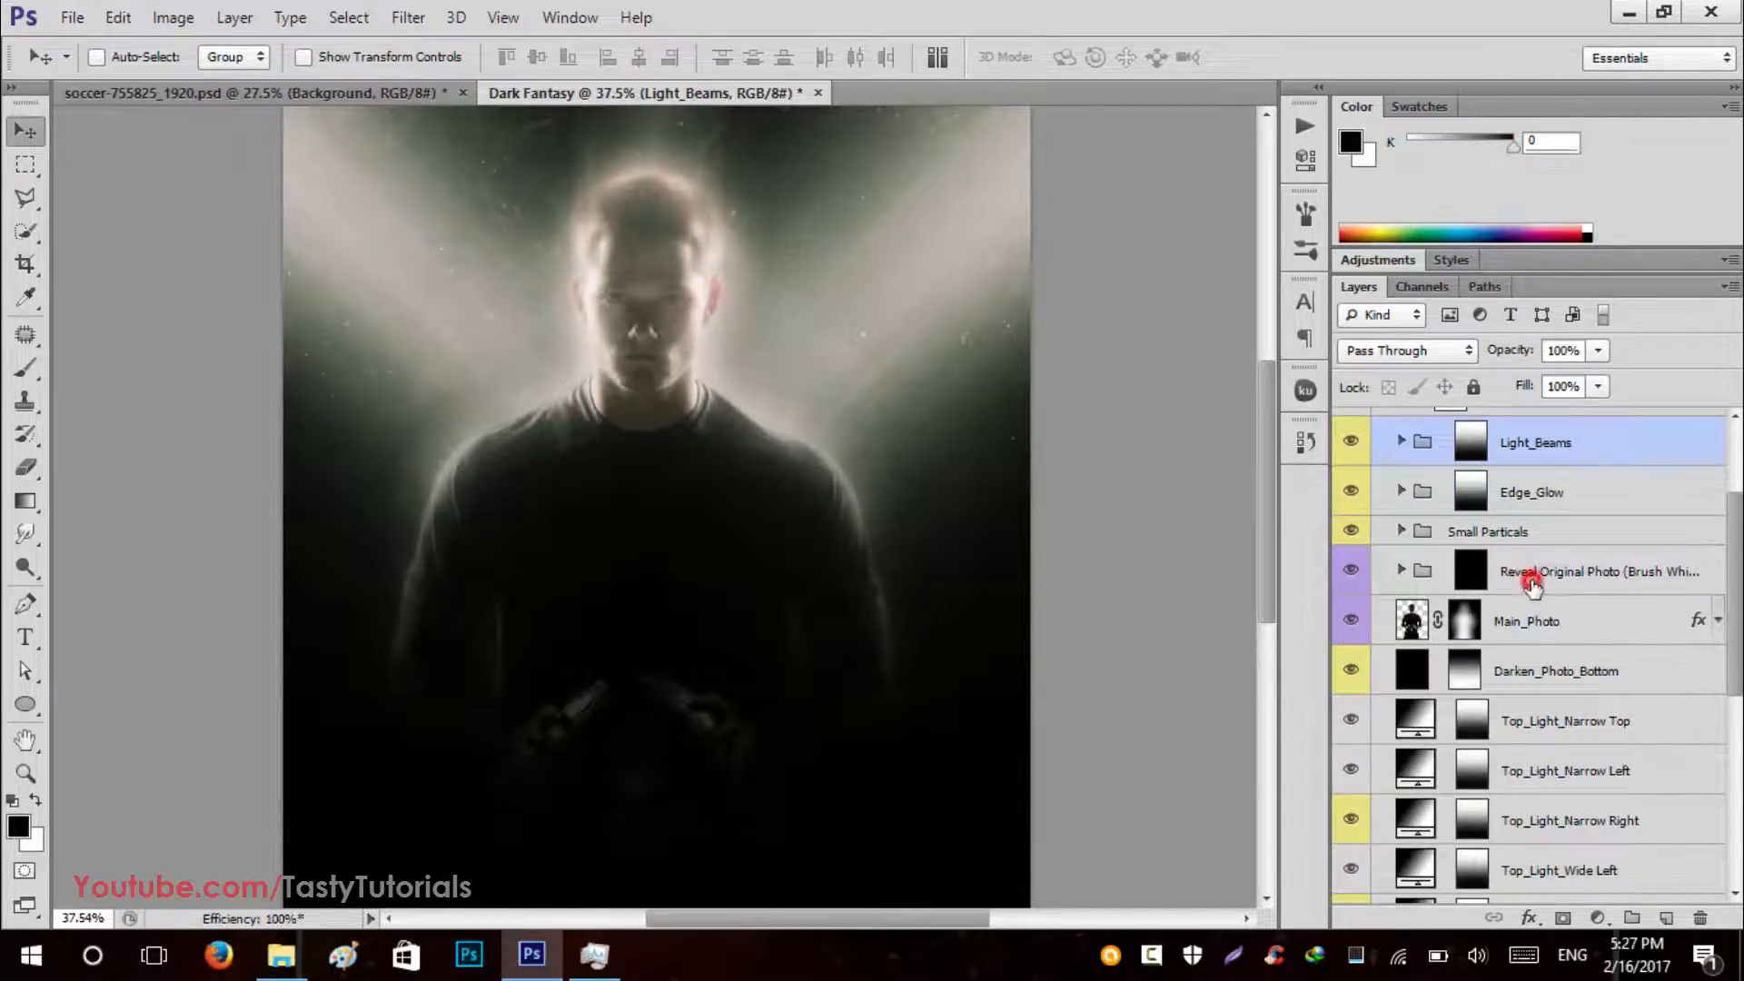
pyautogui.scroll(-3, 1453, 618)
pyautogui.click(1352, 521)
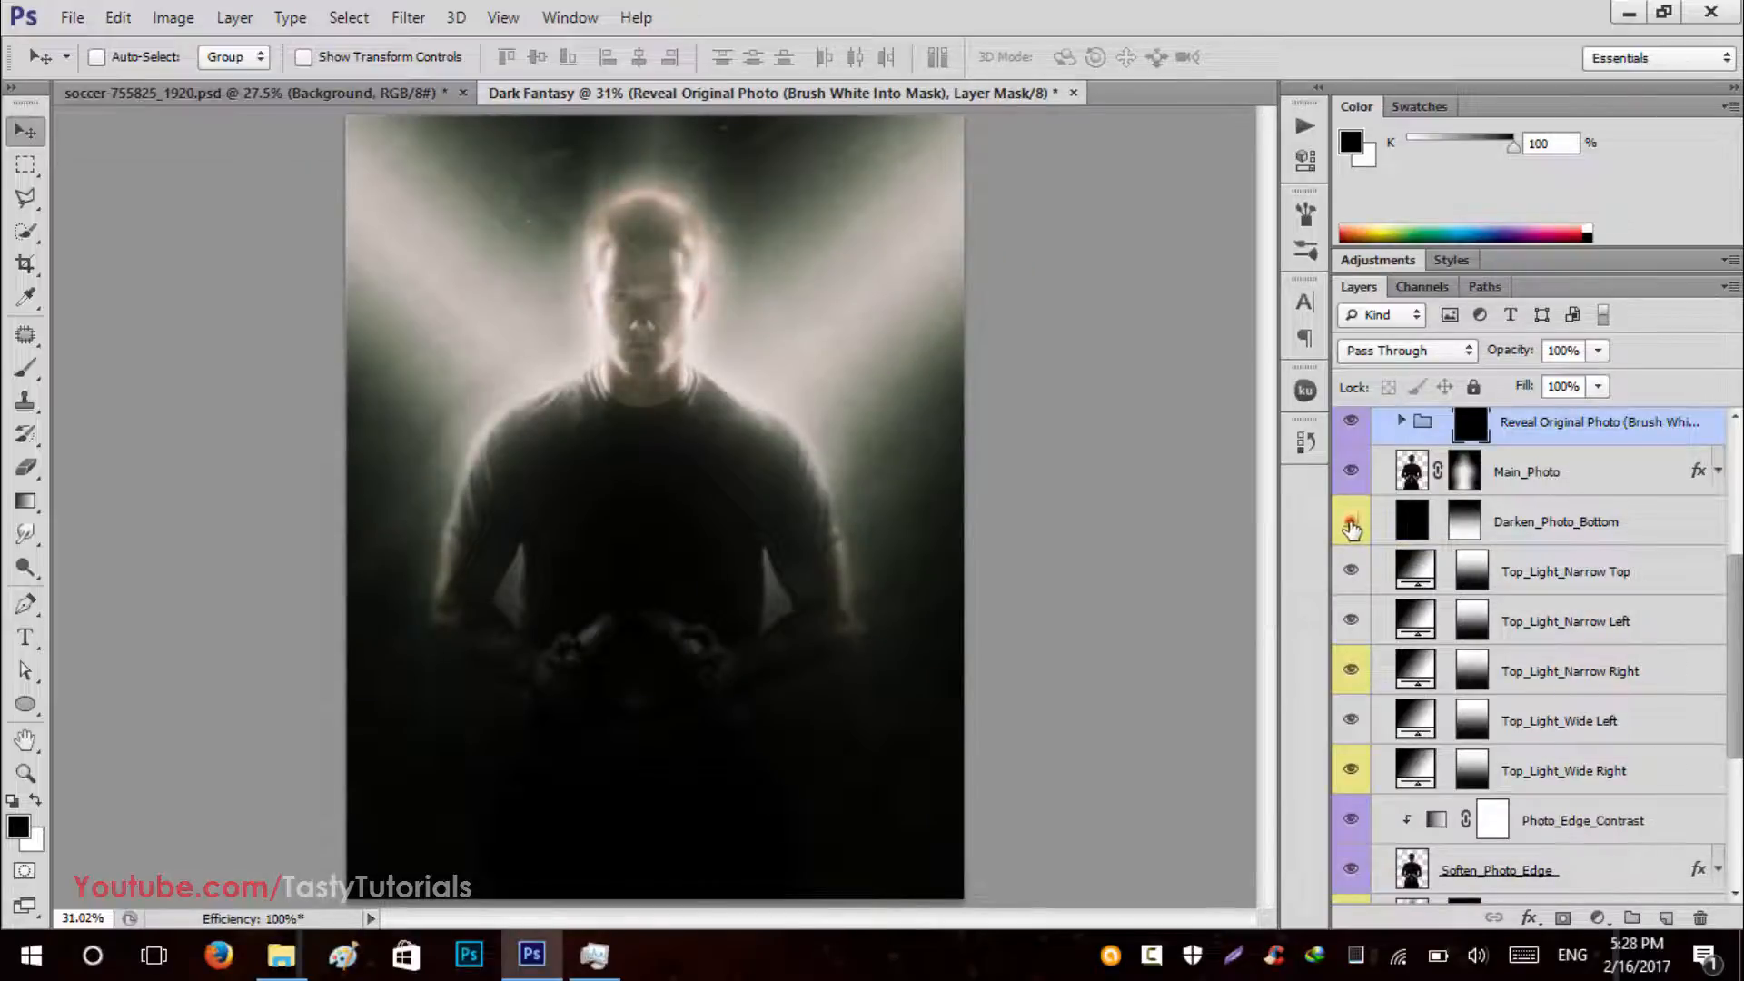
pyautogui.click(1352, 522)
pyautogui.click(1351, 524)
pyautogui.click(1518, 521)
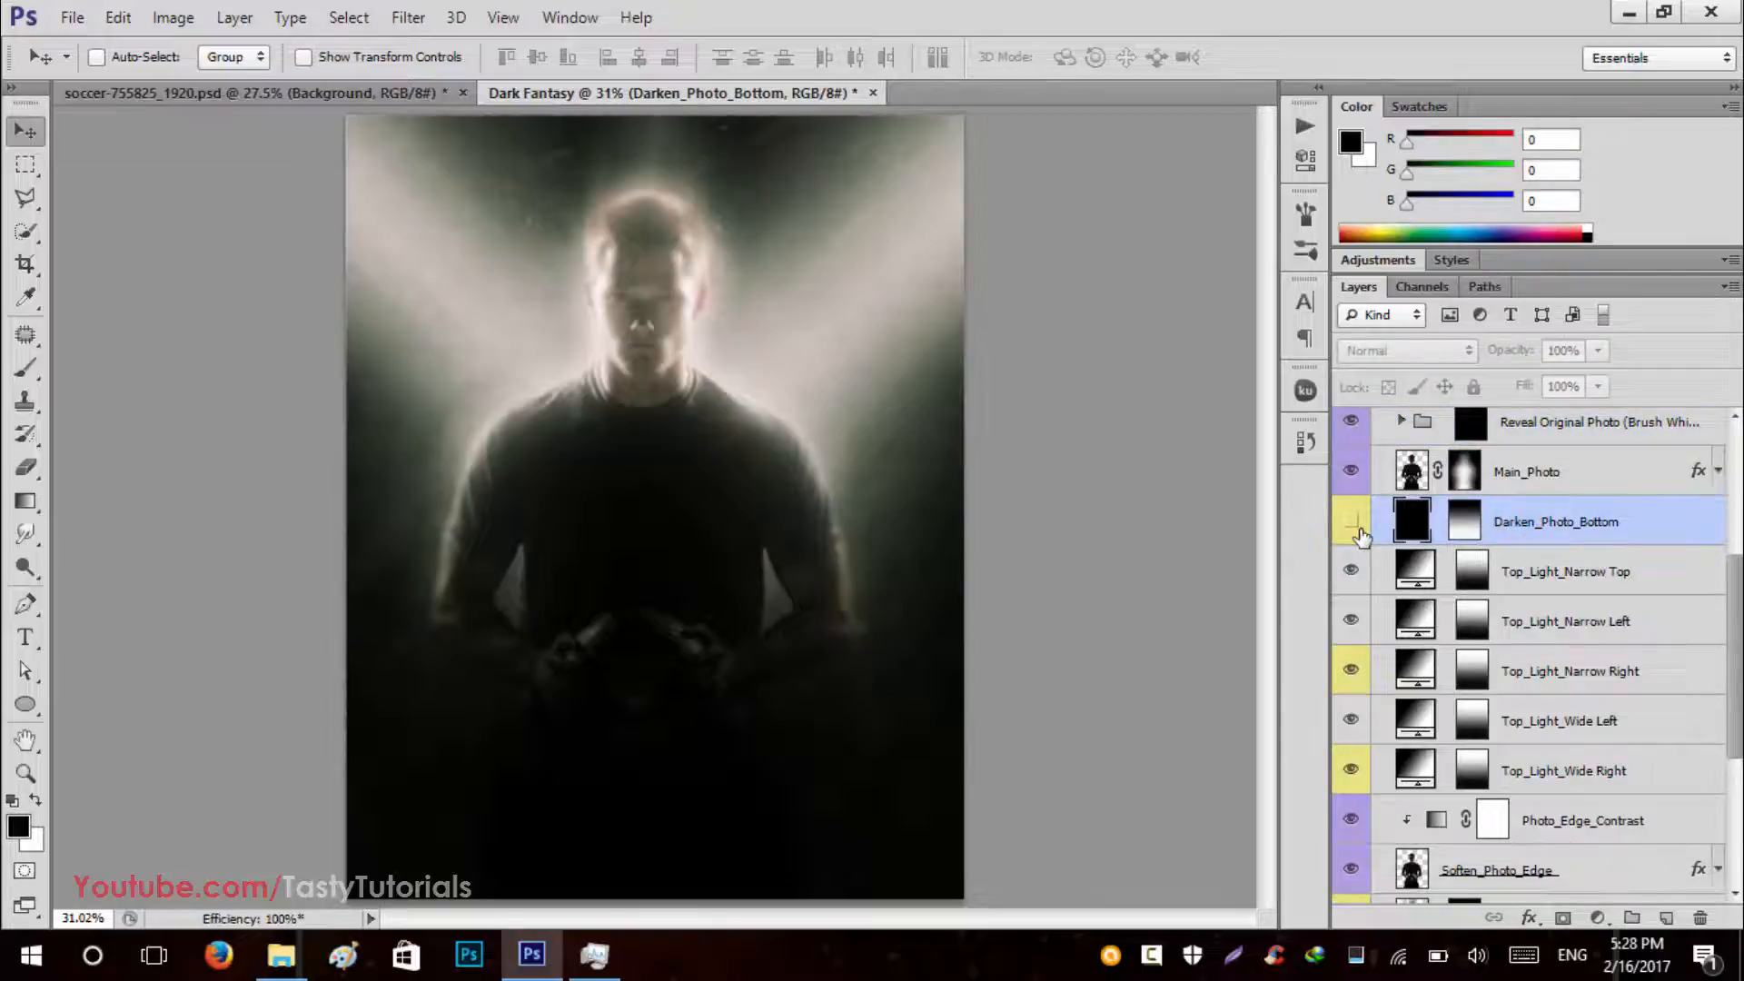
# Examine what the narrow top lights and the Soften_Photo_Edge layer contribute by toggling their visibility.
pyautogui.scroll(-1, 1519, 649)
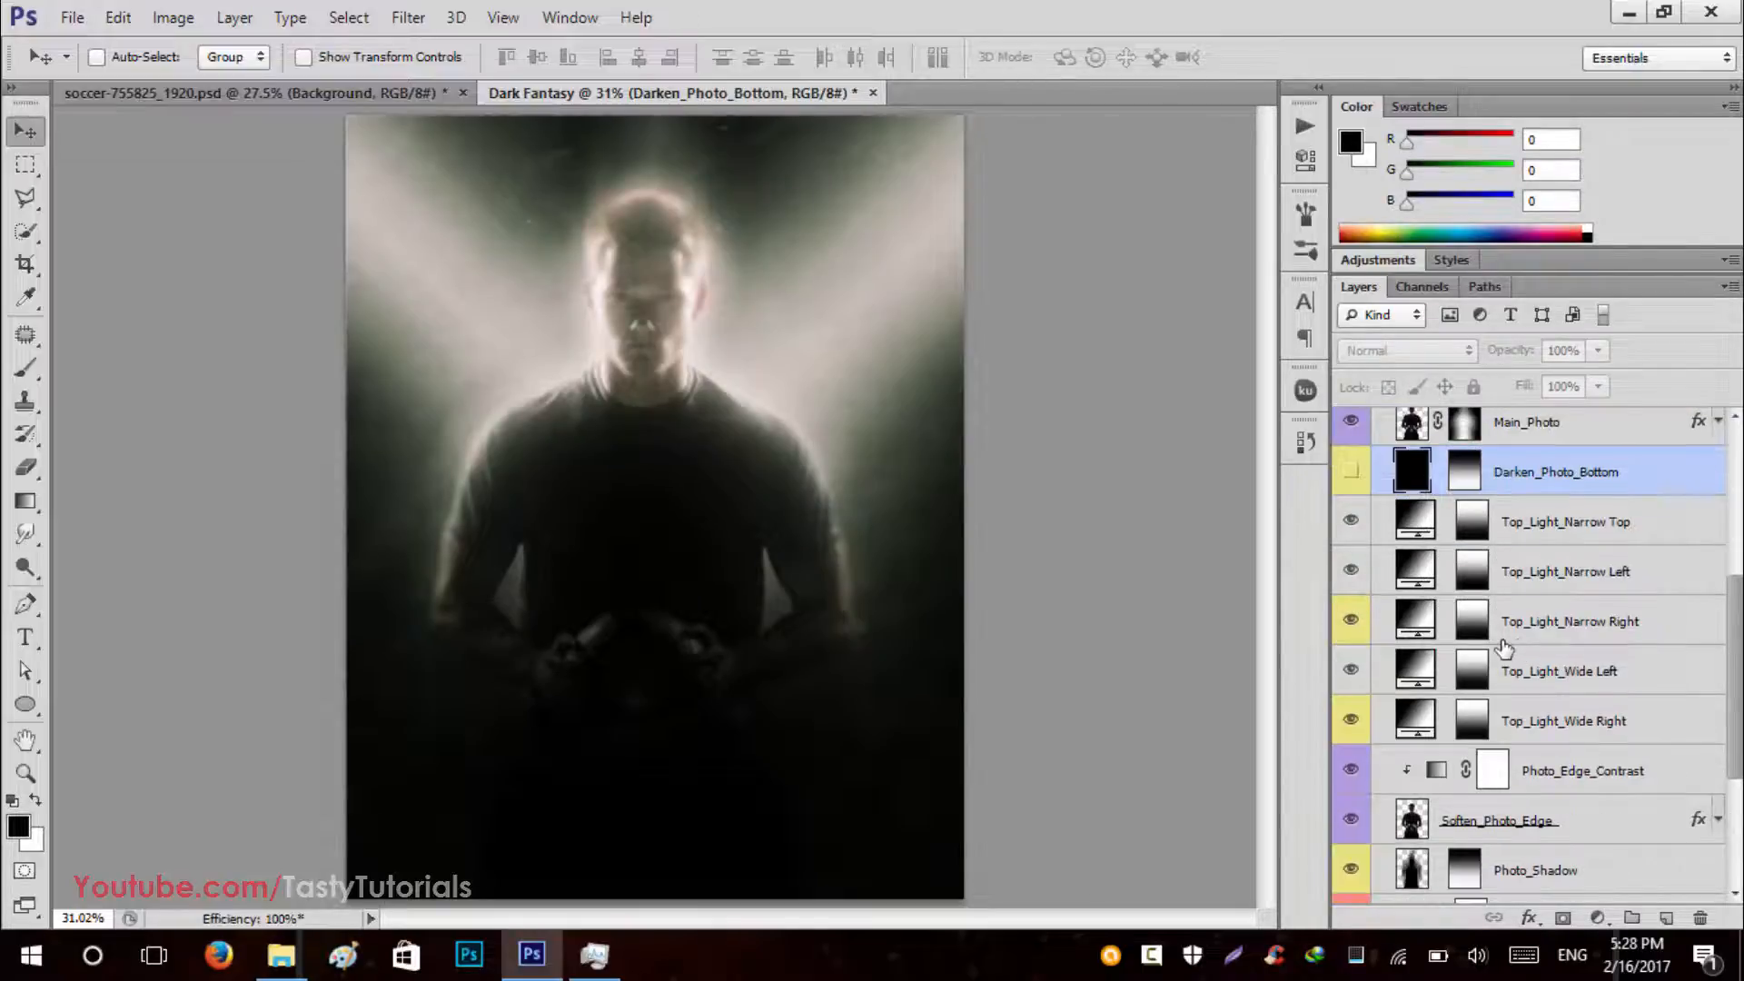
pyautogui.click(1354, 572)
pyautogui.click(1354, 571)
pyautogui.click(1353, 608)
pyautogui.click(1353, 608)
pyautogui.scroll(-3, 1392, 627)
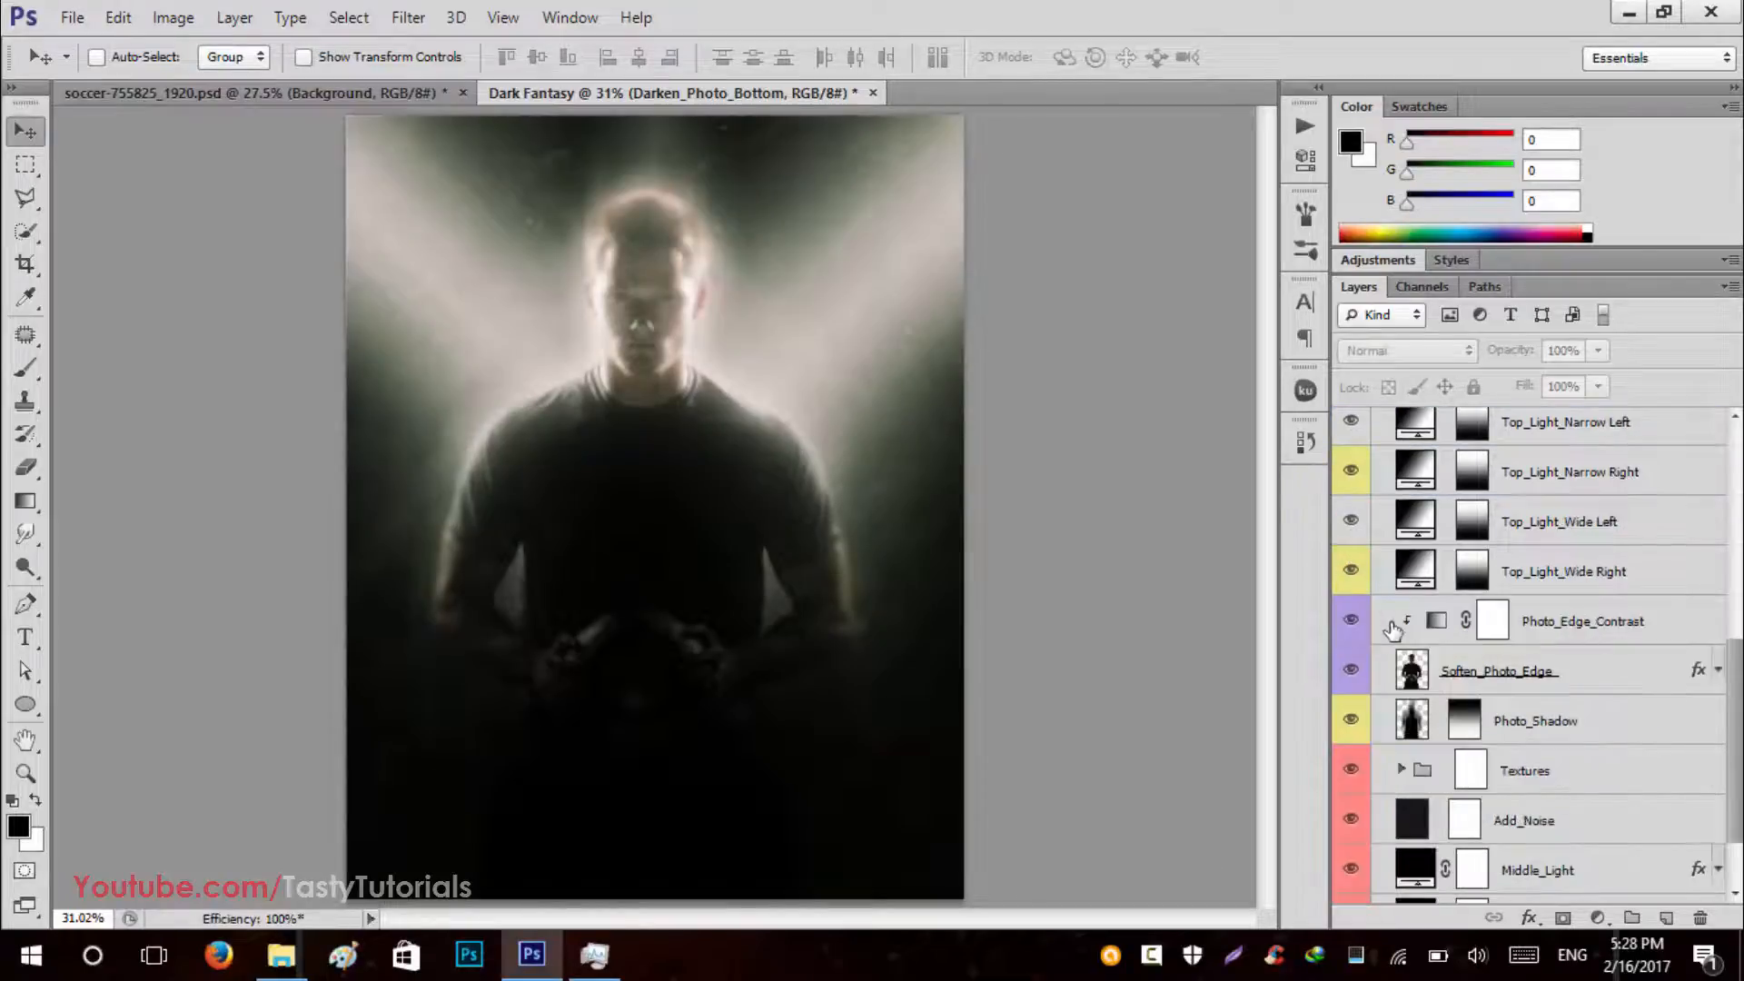
pyautogui.click(1581, 638)
pyautogui.click(1354, 671)
pyautogui.click(1353, 670)
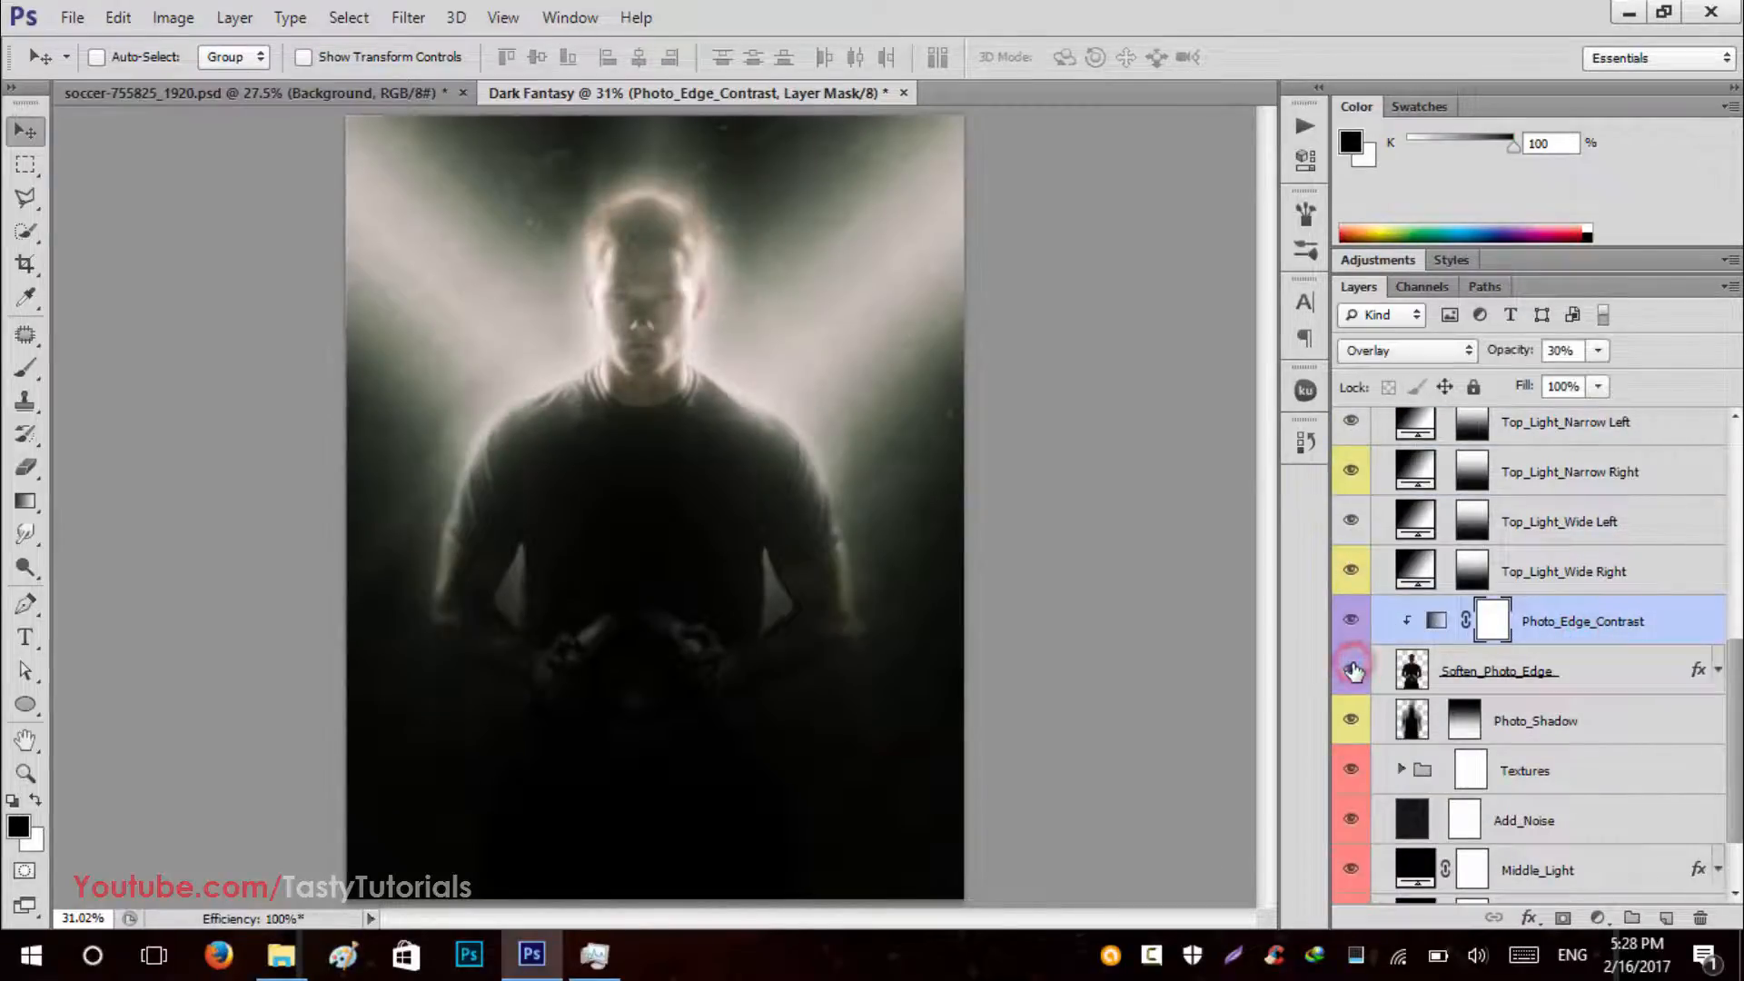
# Duplicate the Photo_Shadow layer to strengthen the shadow behind the man.
pyautogui.scroll(-2, 1353, 670)
pyautogui.click(1535, 640)
pyautogui.click(1347, 635)
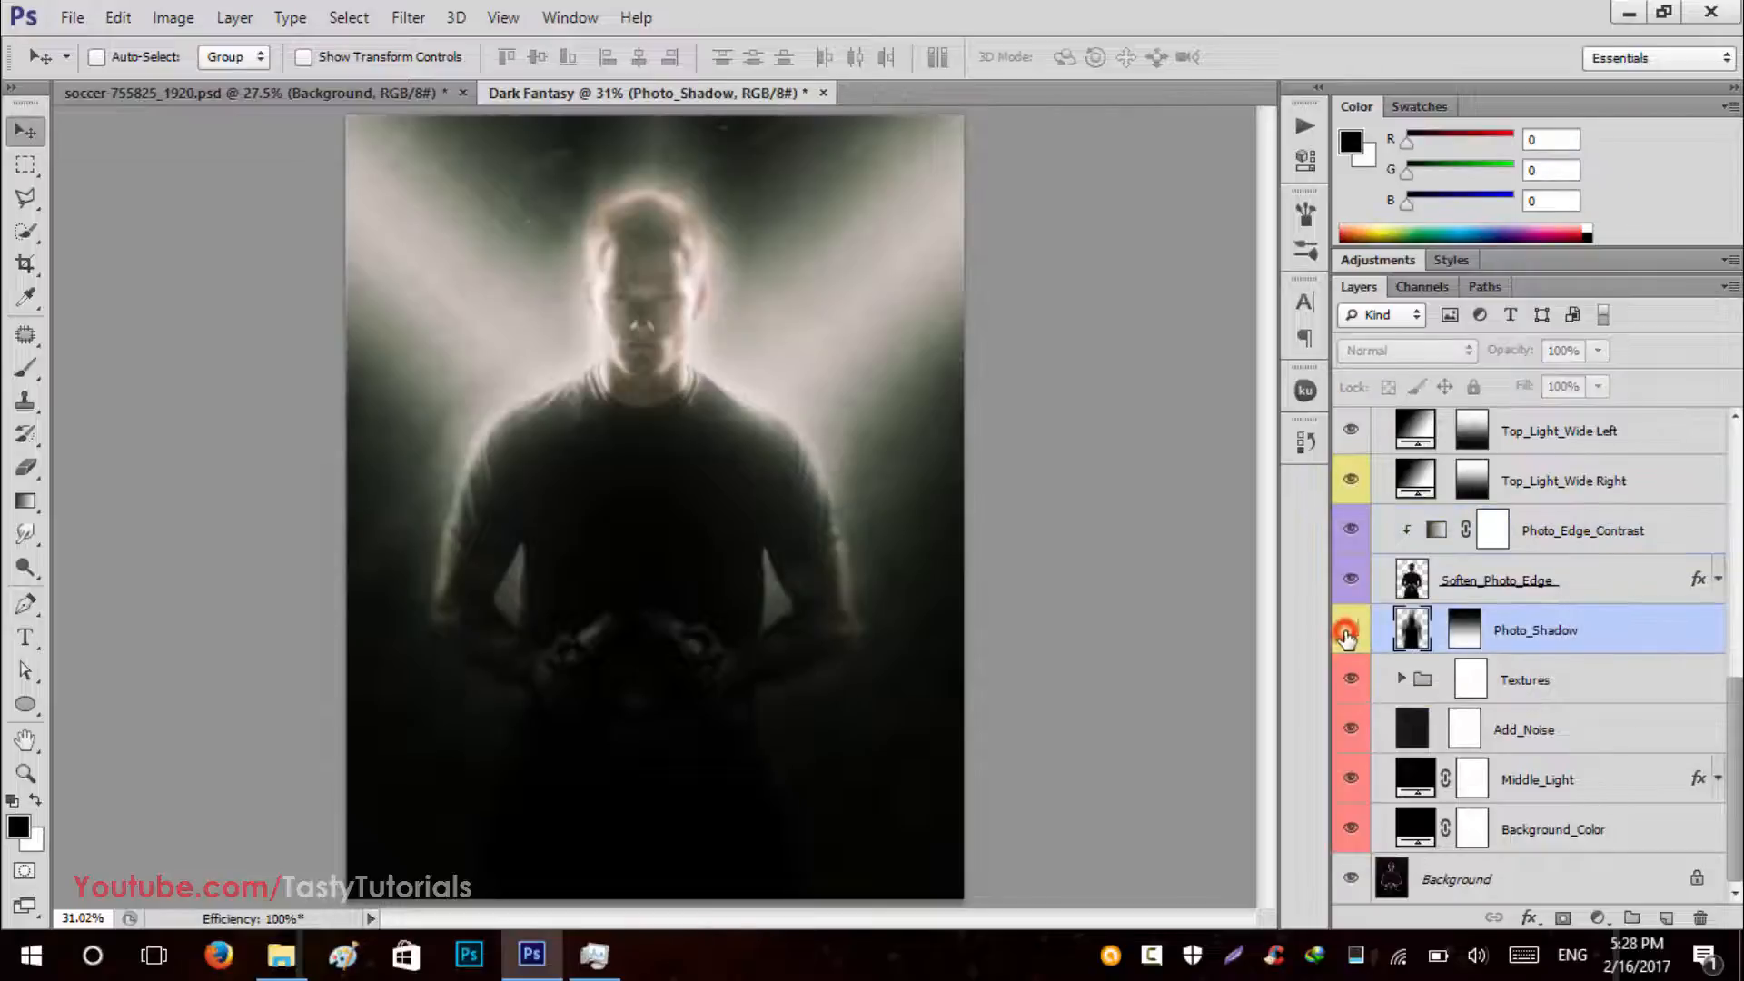
pyautogui.click(1347, 636)
pyautogui.hotkey('ctrl', 'j')
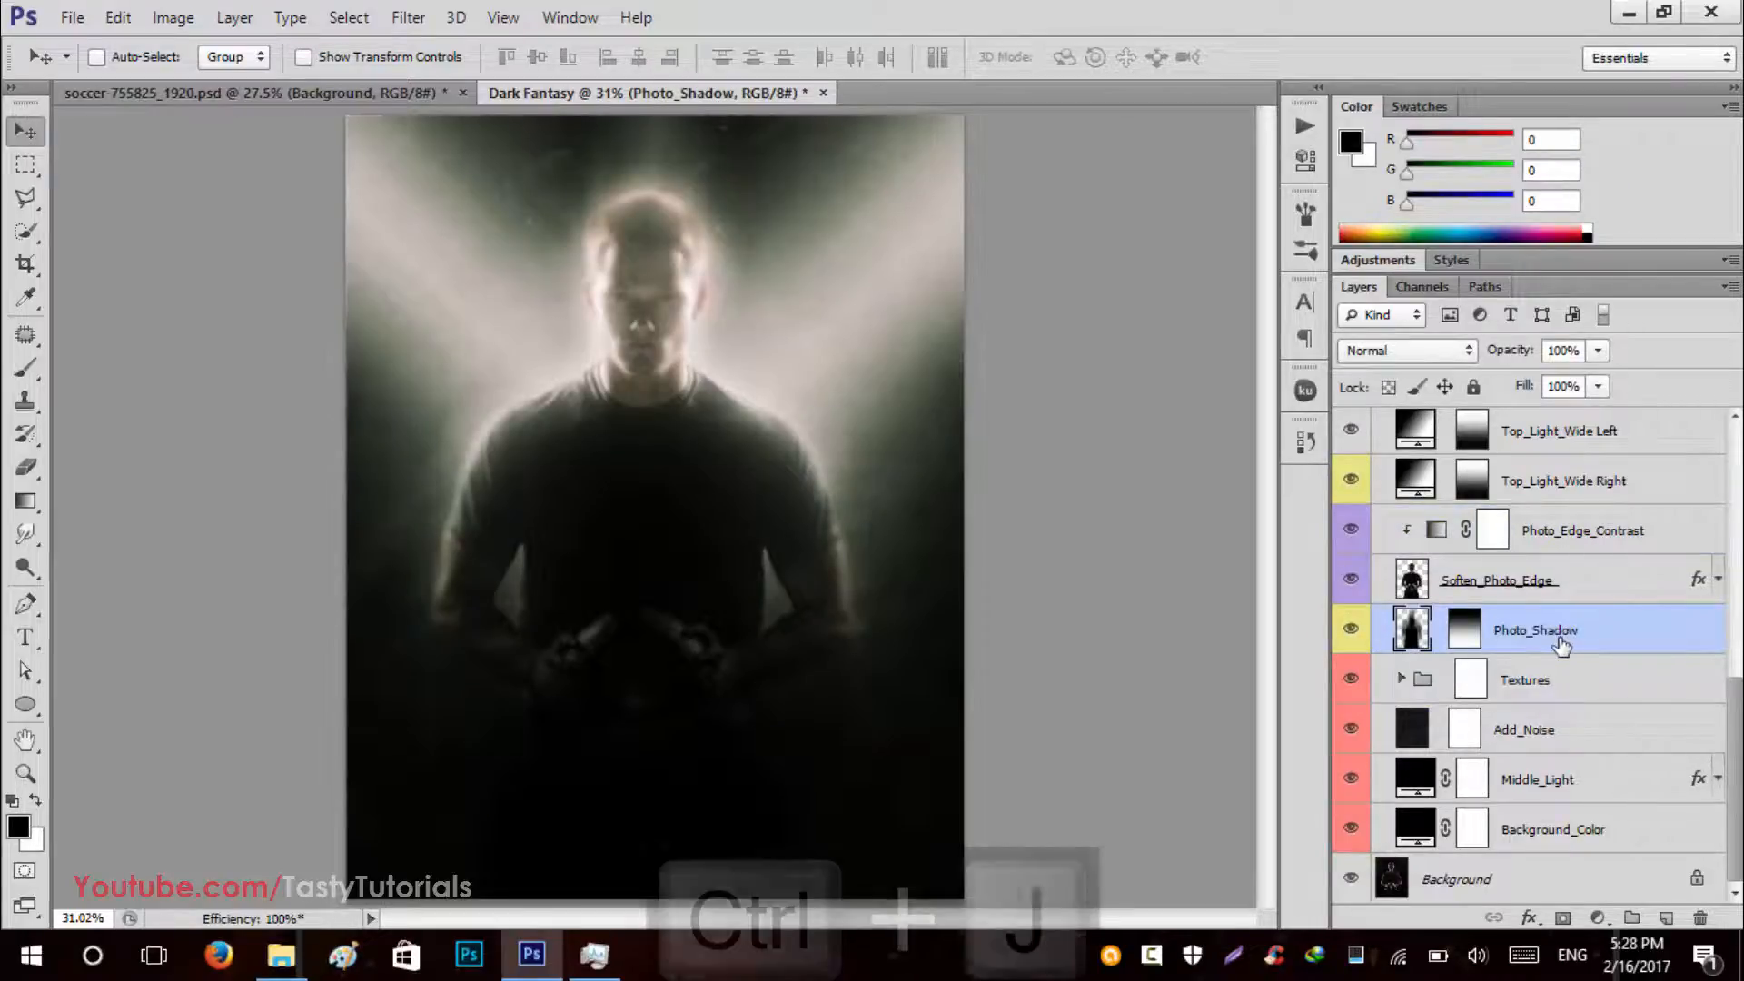
pyautogui.scroll(2, 726, 782)
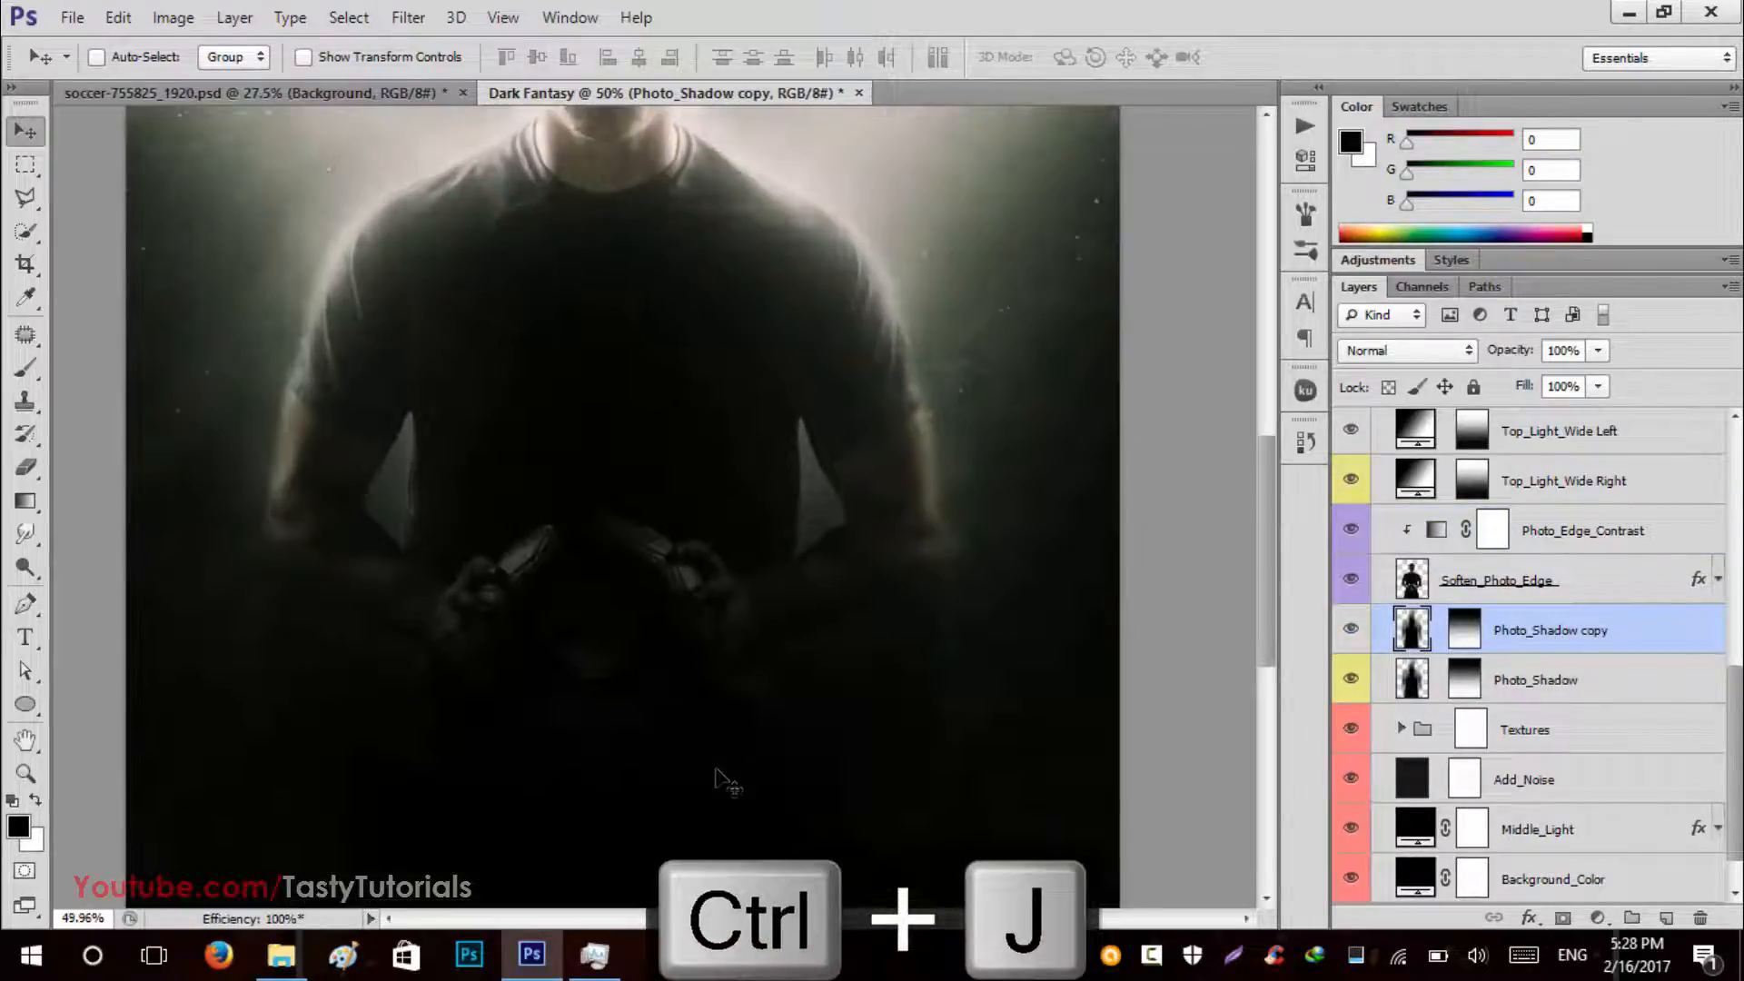
pyautogui.scroll(-1, 704, 699)
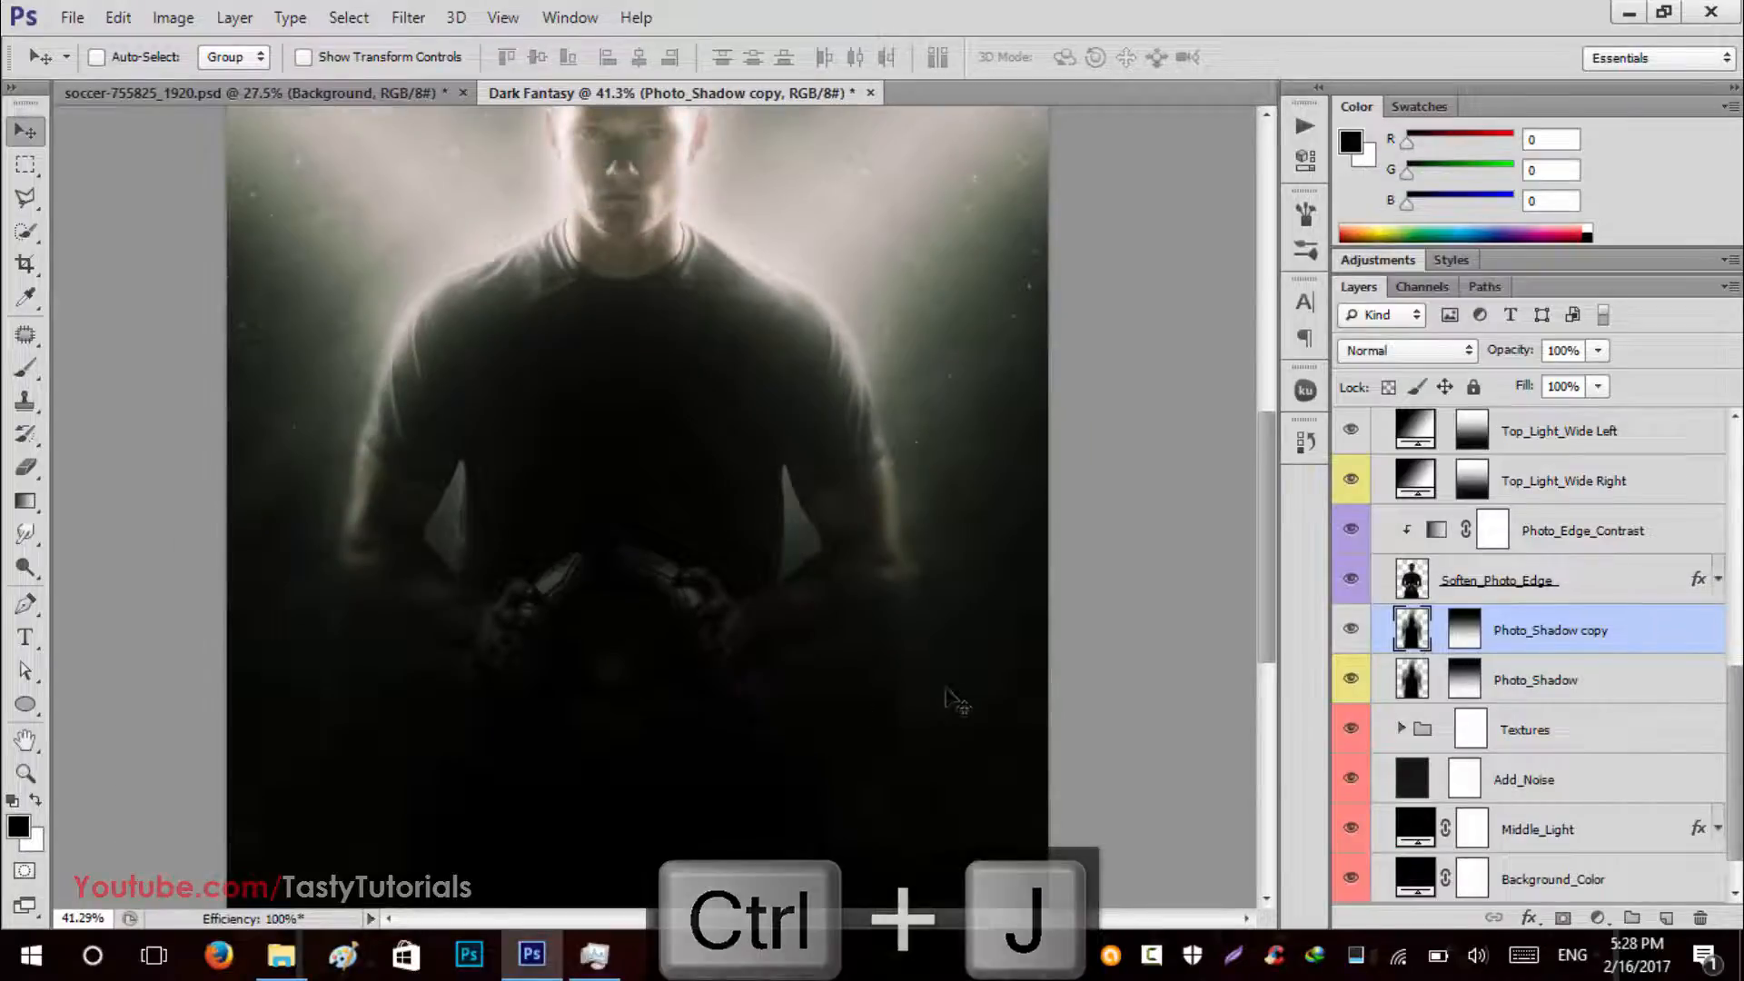
# Compare the image with and without the Textures group and lower the group's opacity to 20%.
pyautogui.scroll(-1, 1479, 691)
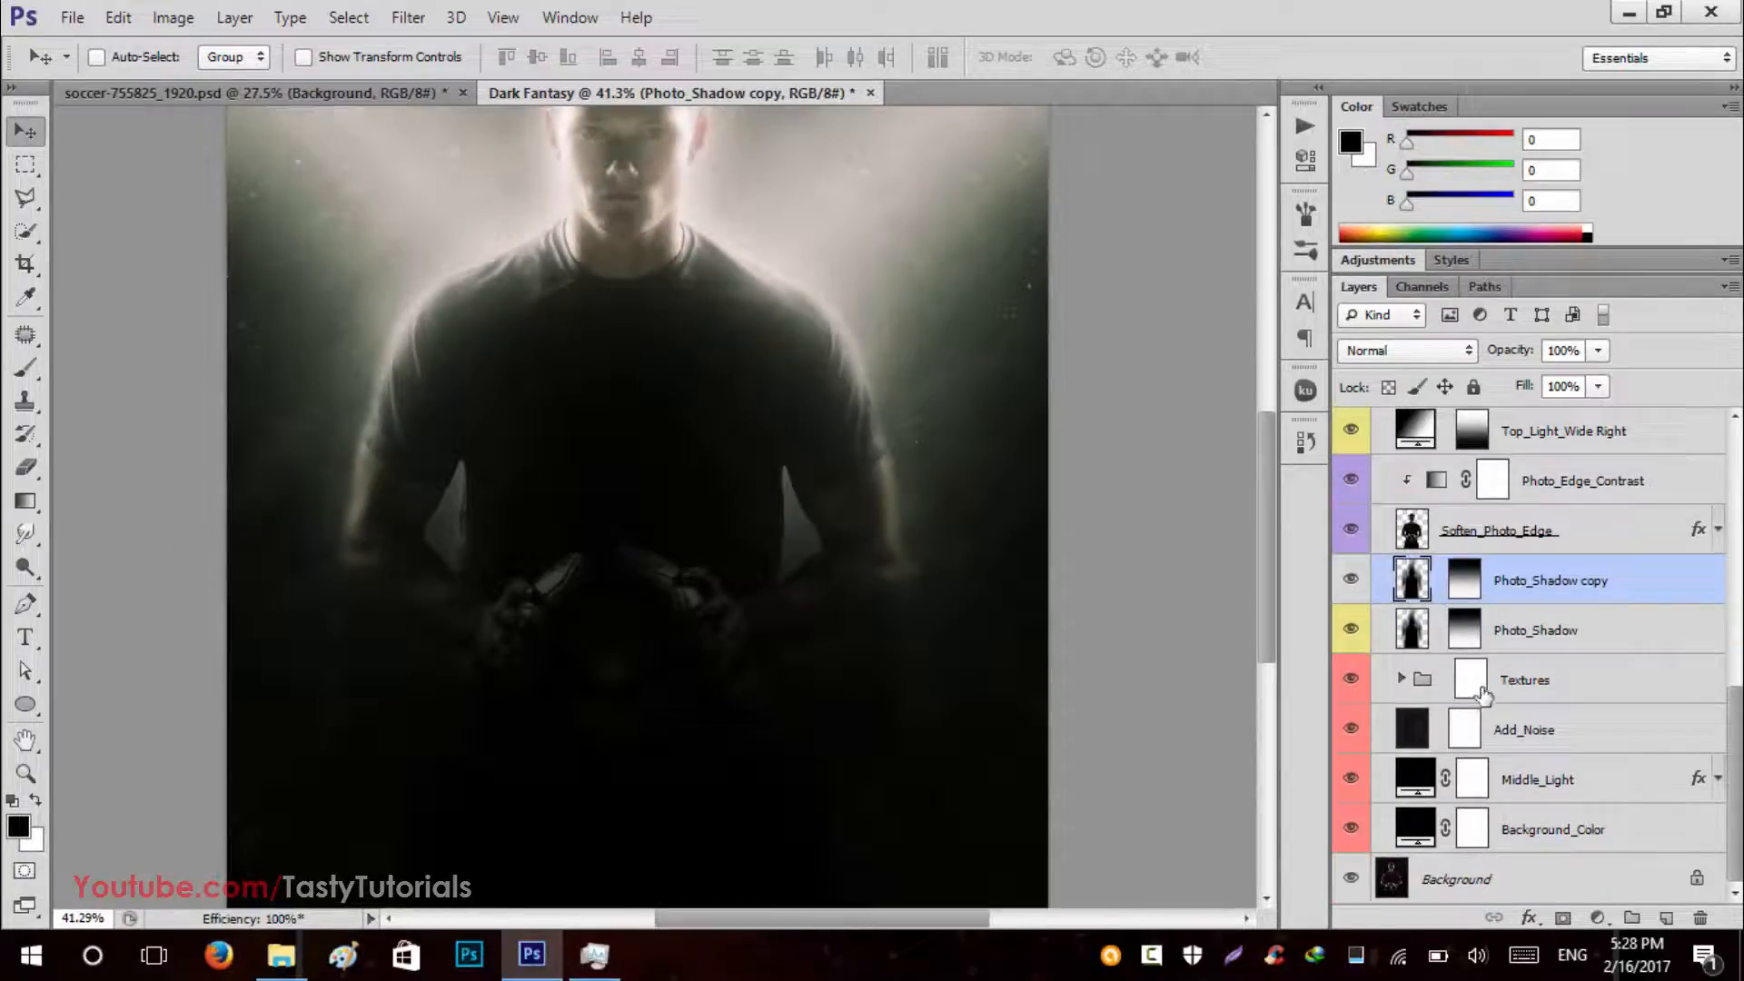
pyautogui.click(1348, 679)
pyautogui.scroll(-1, 927, 589)
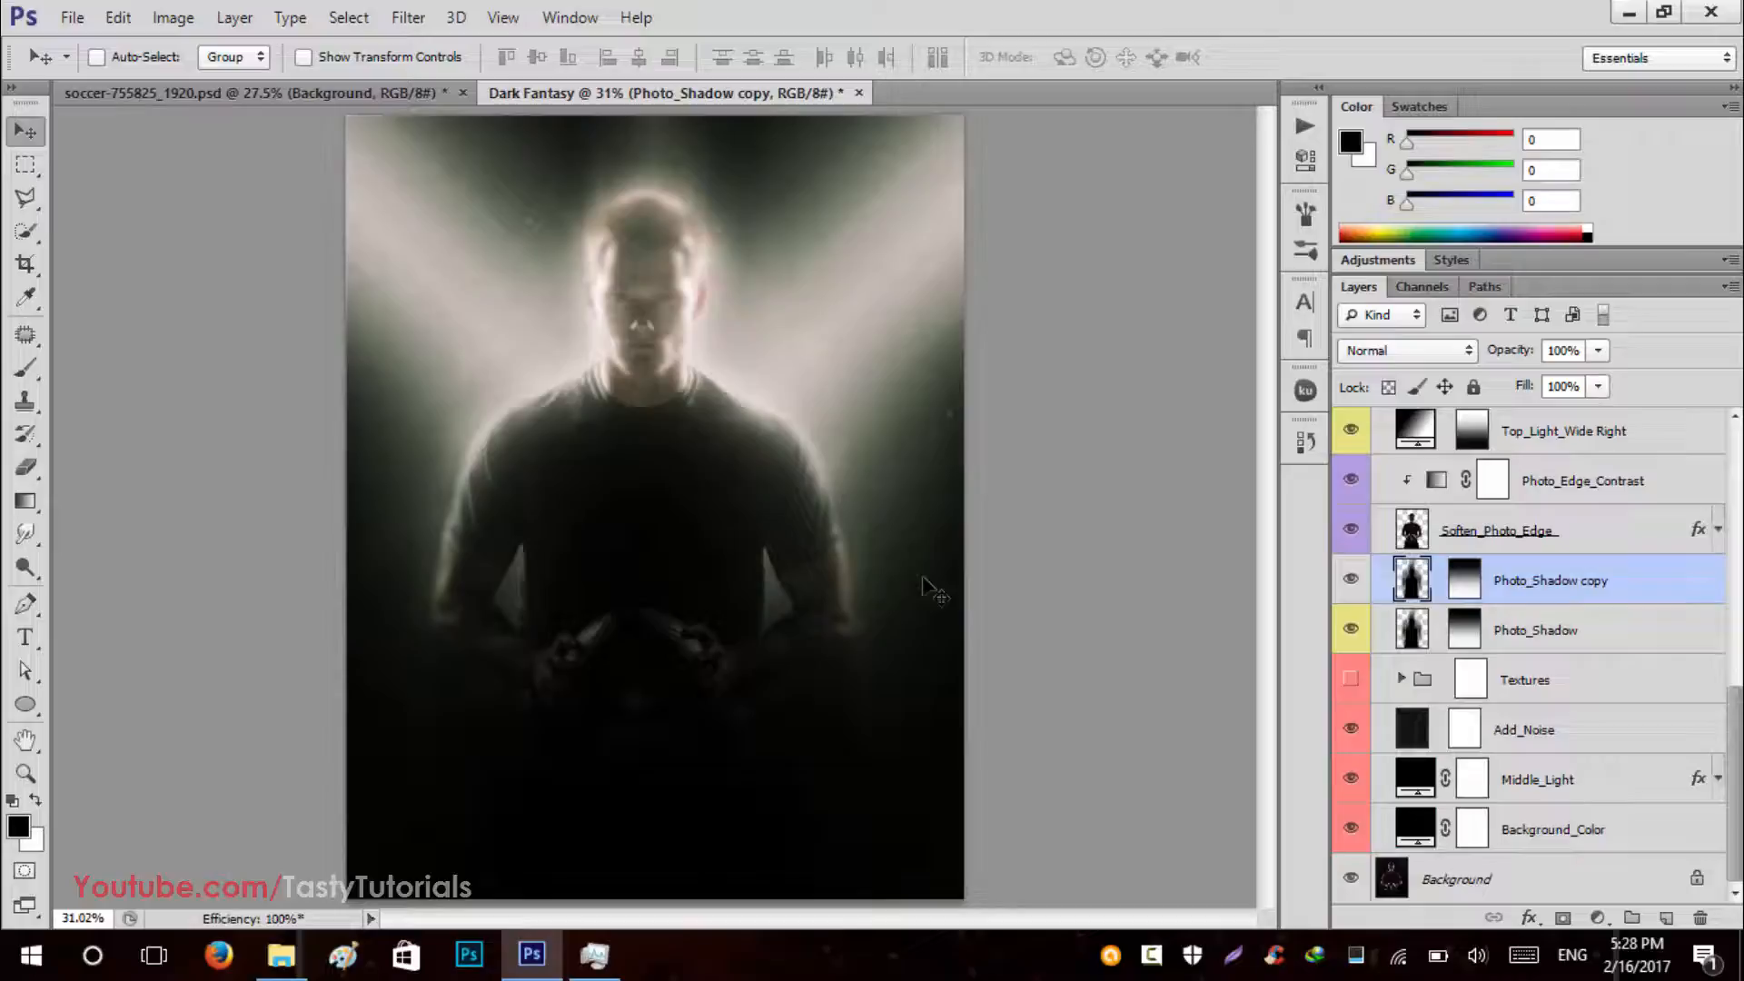
pyautogui.click(1347, 692)
pyautogui.click(1348, 692)
pyautogui.click(1550, 698)
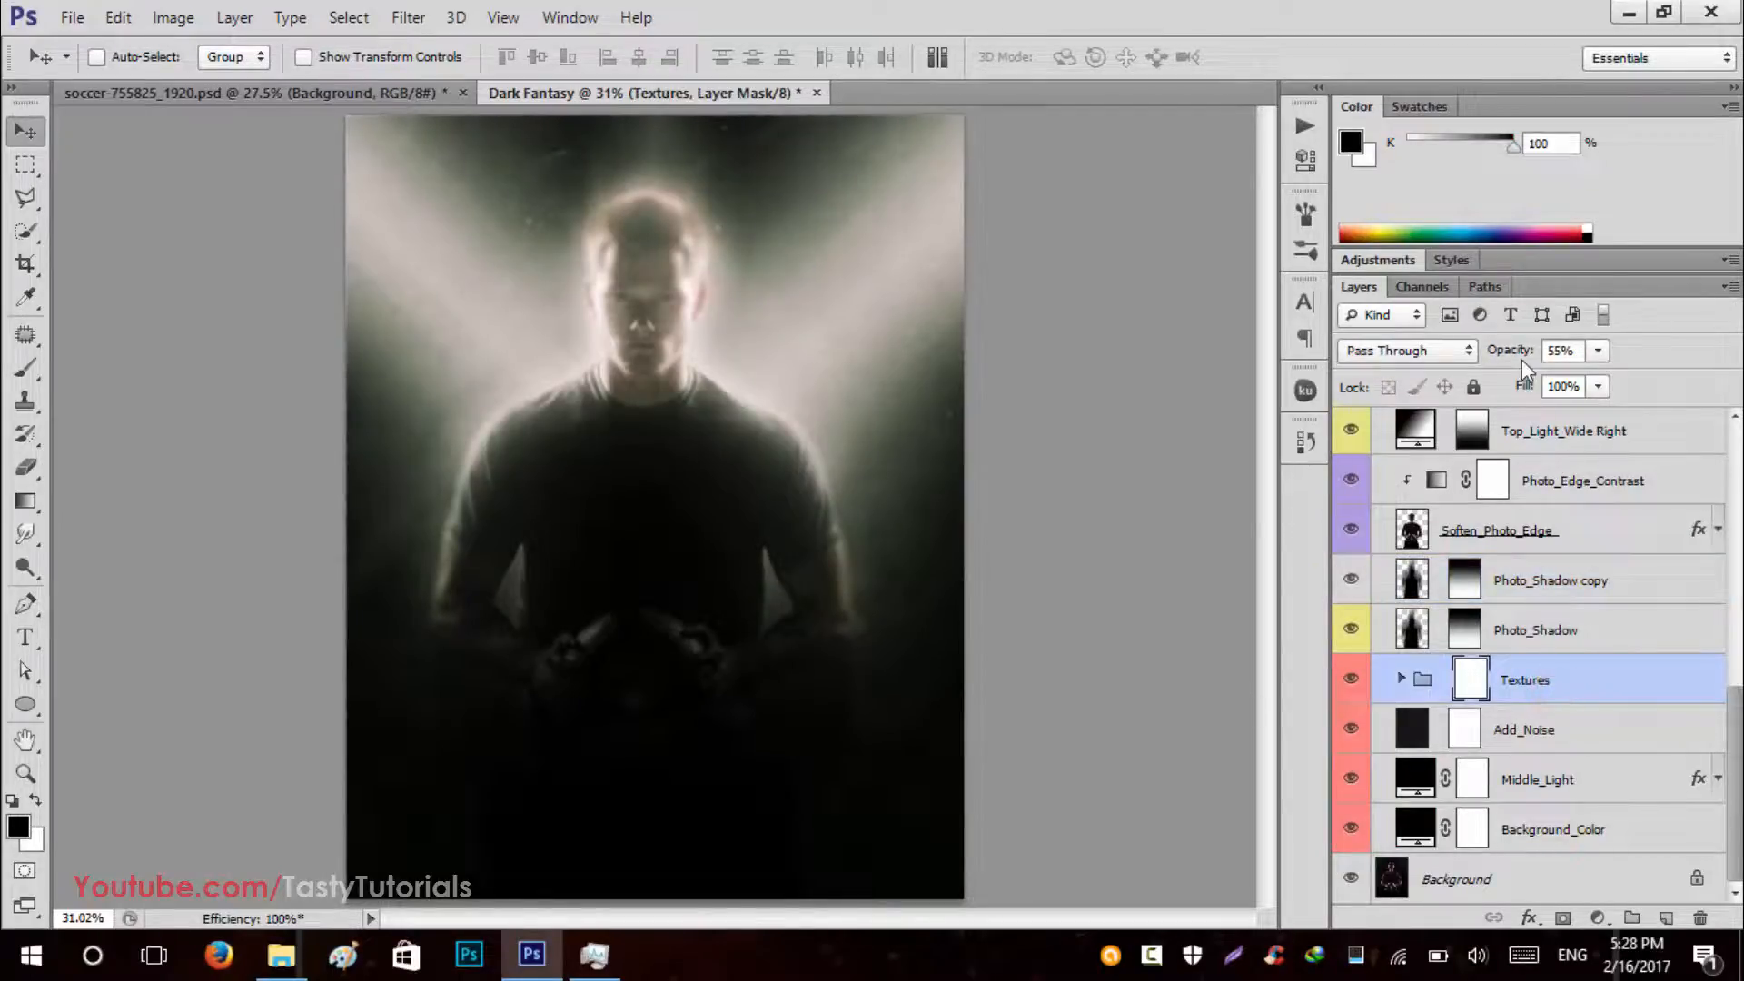
pyautogui.moveTo(1512, 352); pyautogui.dragTo(1491, 358)
pyautogui.click(1351, 679)
# Check the Middle_Light layer's effect by toggling its visibility and duplicate the layer to strengthen the background light.
pyautogui.click(1350, 780)
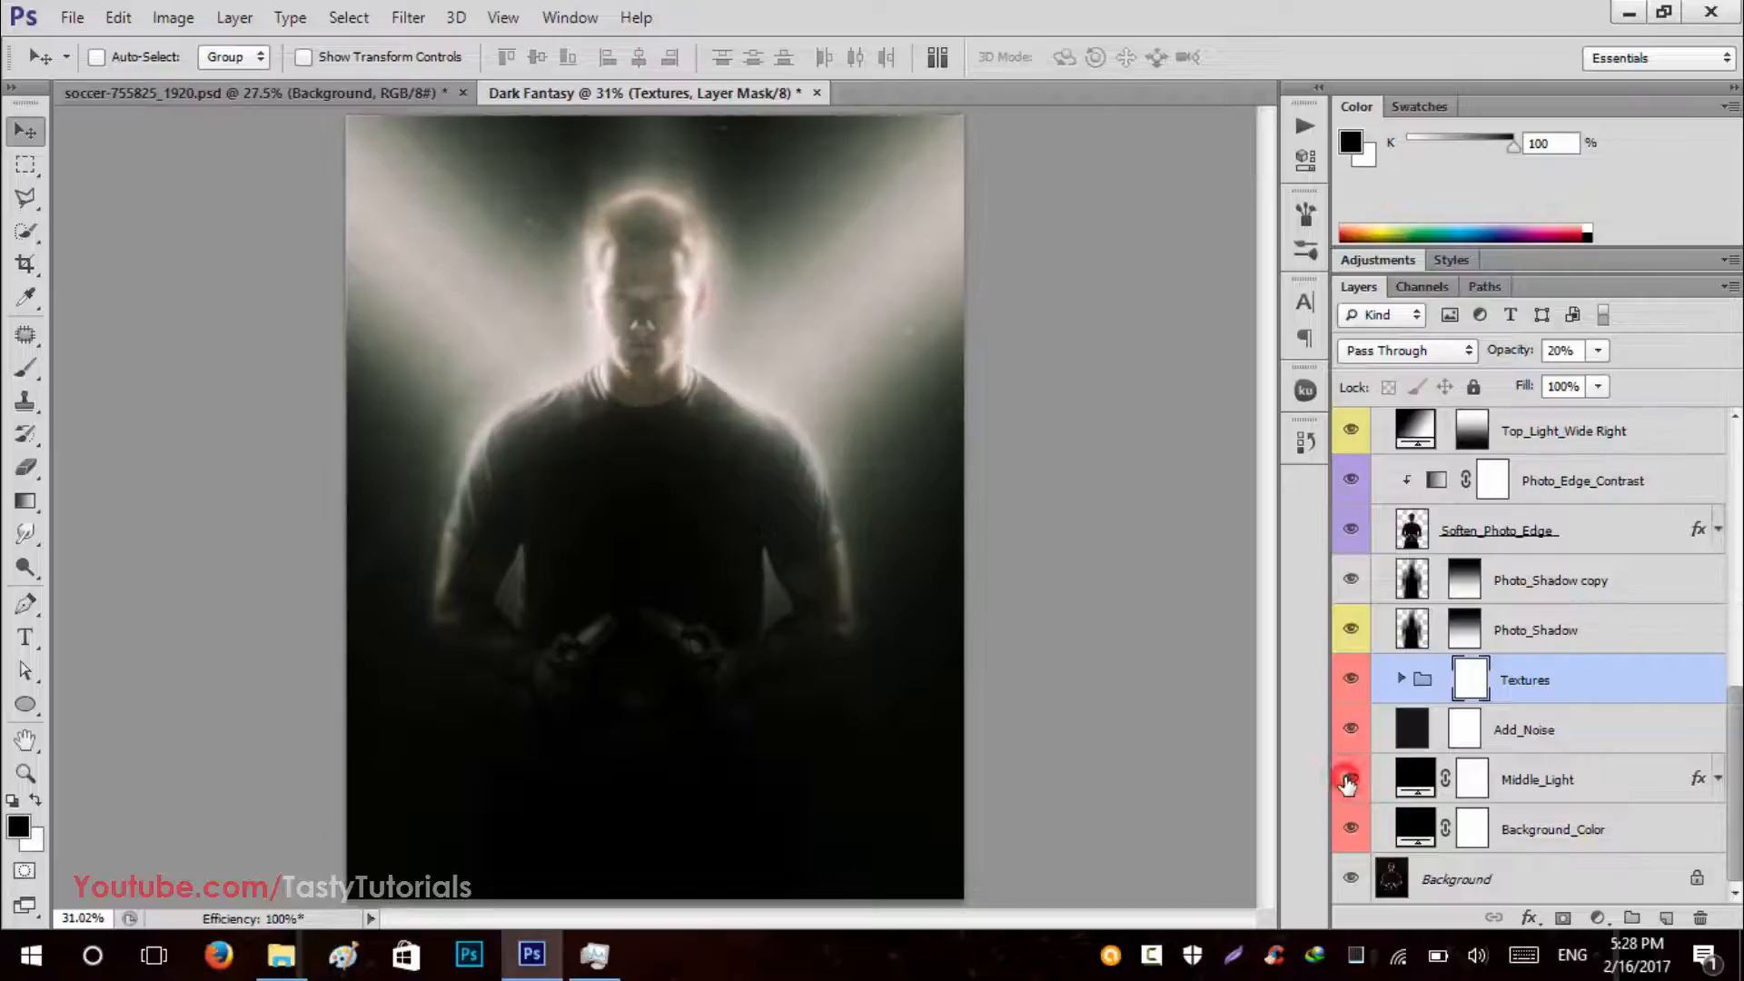
pyautogui.click(1350, 779)
pyautogui.click(1598, 798)
pyautogui.hotkey('ctrl', 'j')
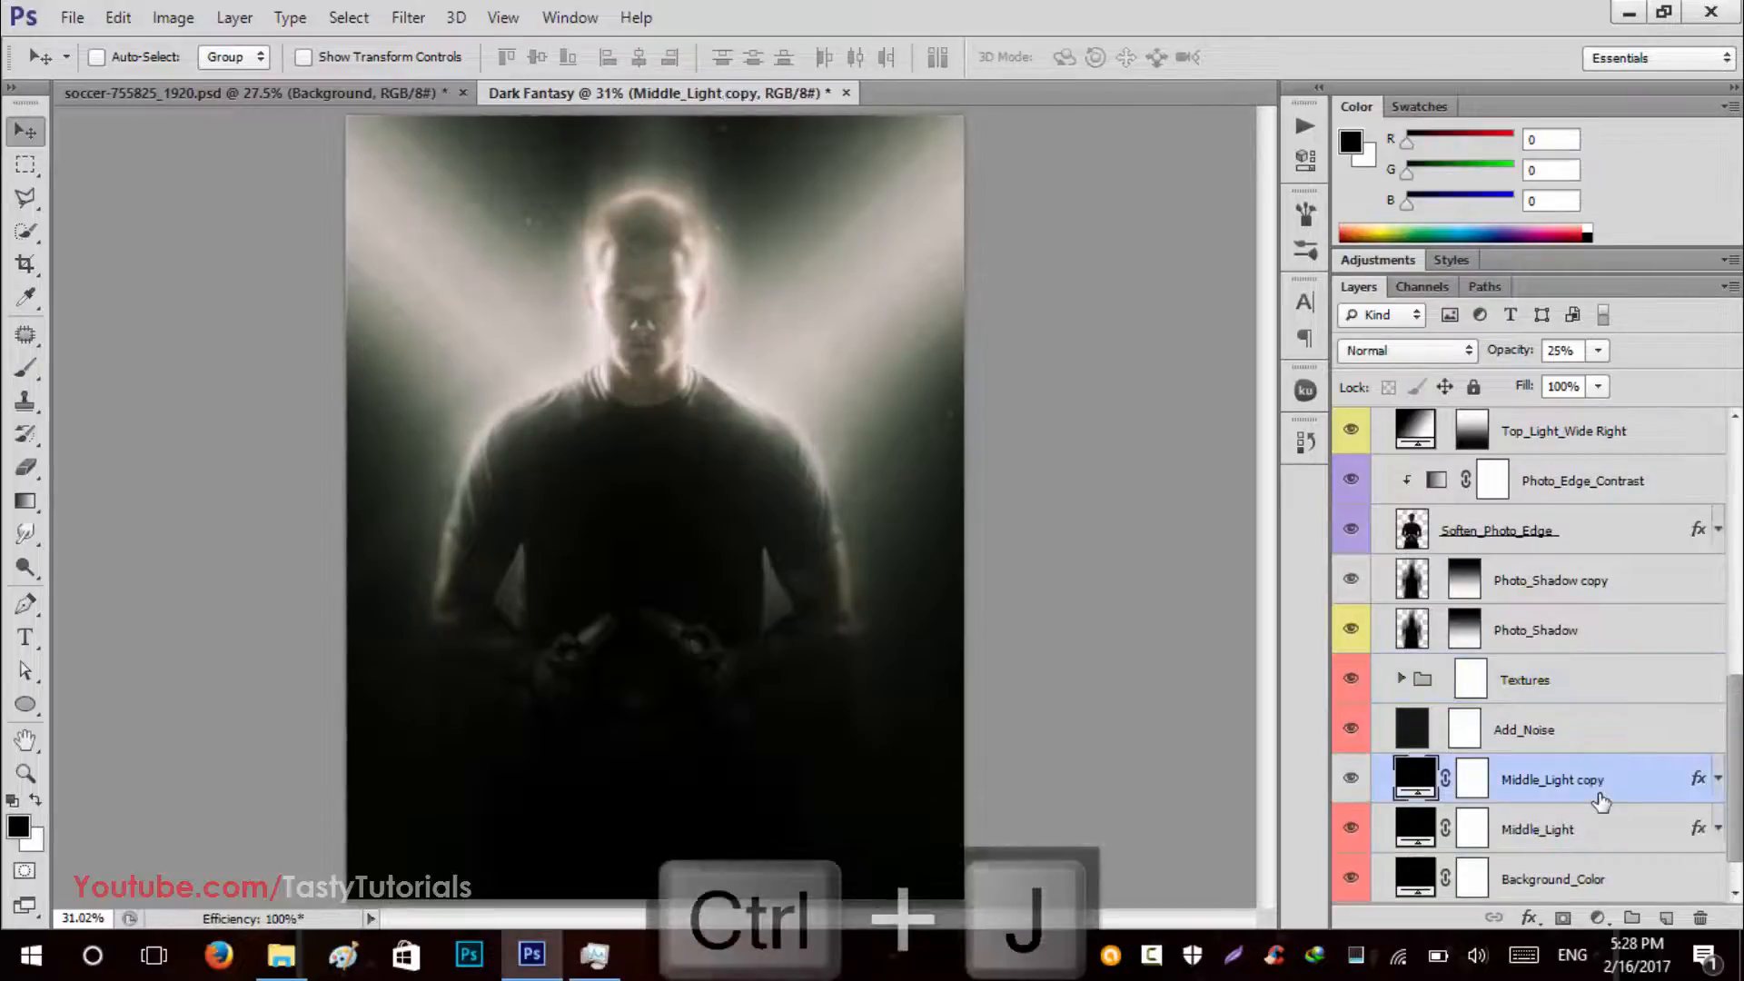
pyautogui.scroll(-1, 1470, 731)
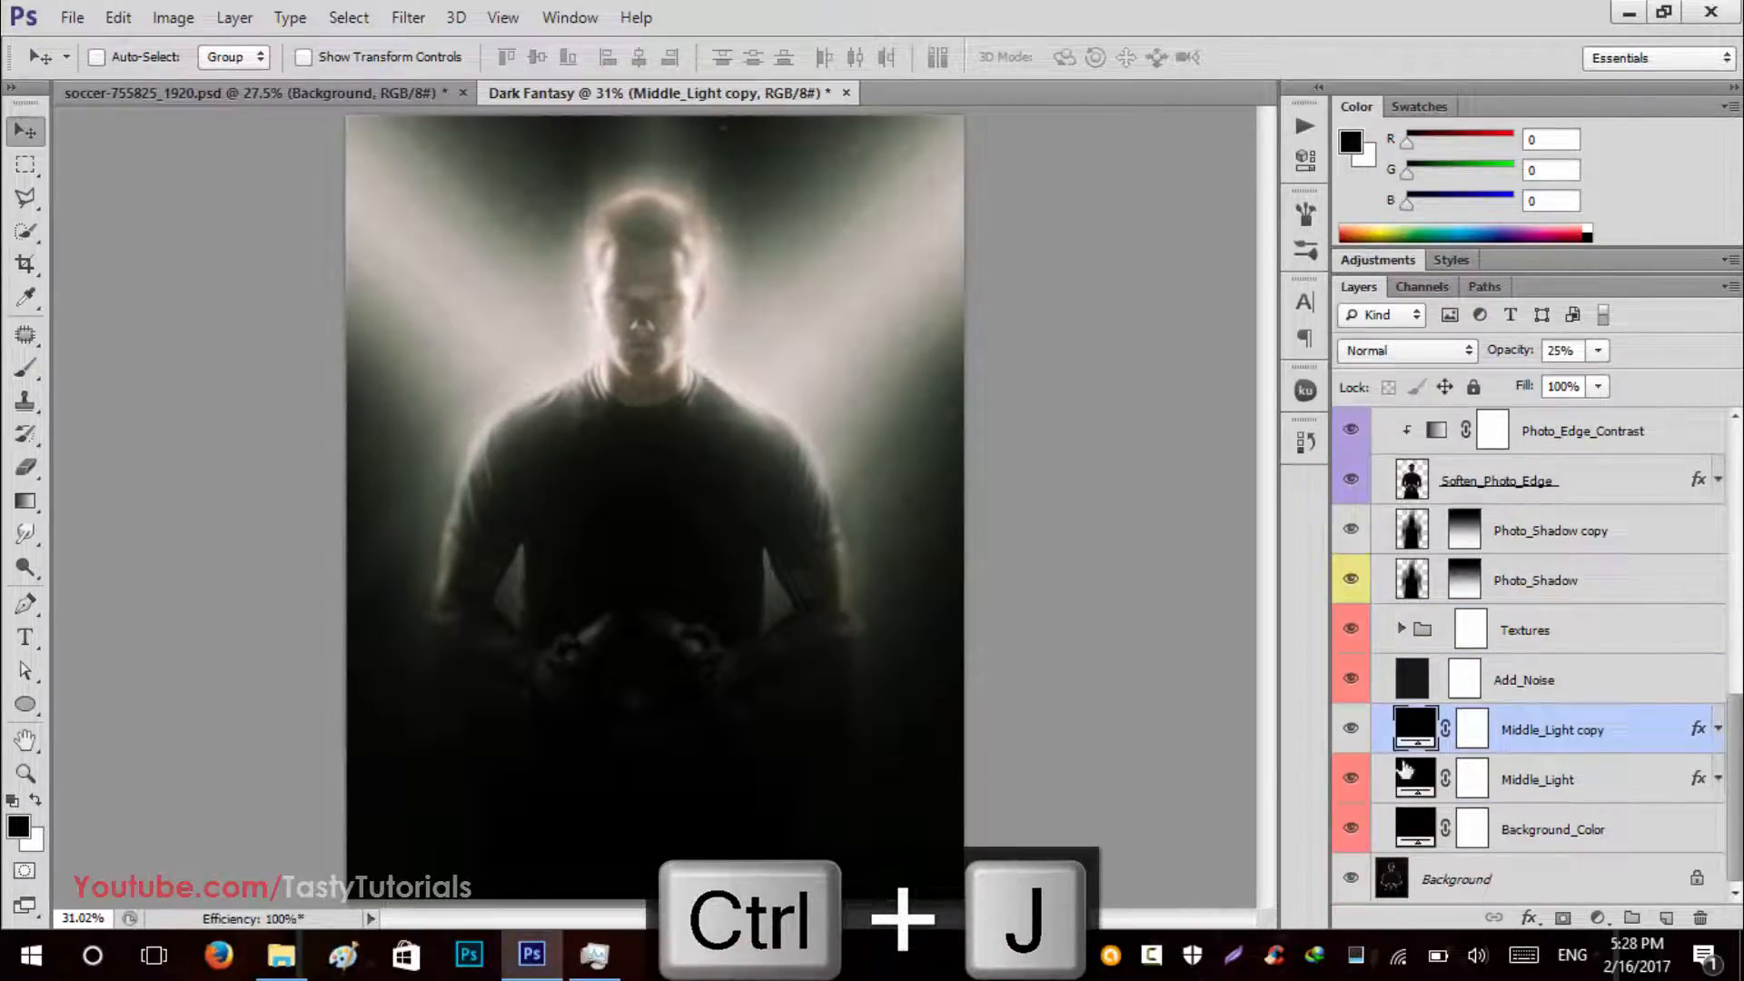
pyautogui.scroll(1, 803, 626)
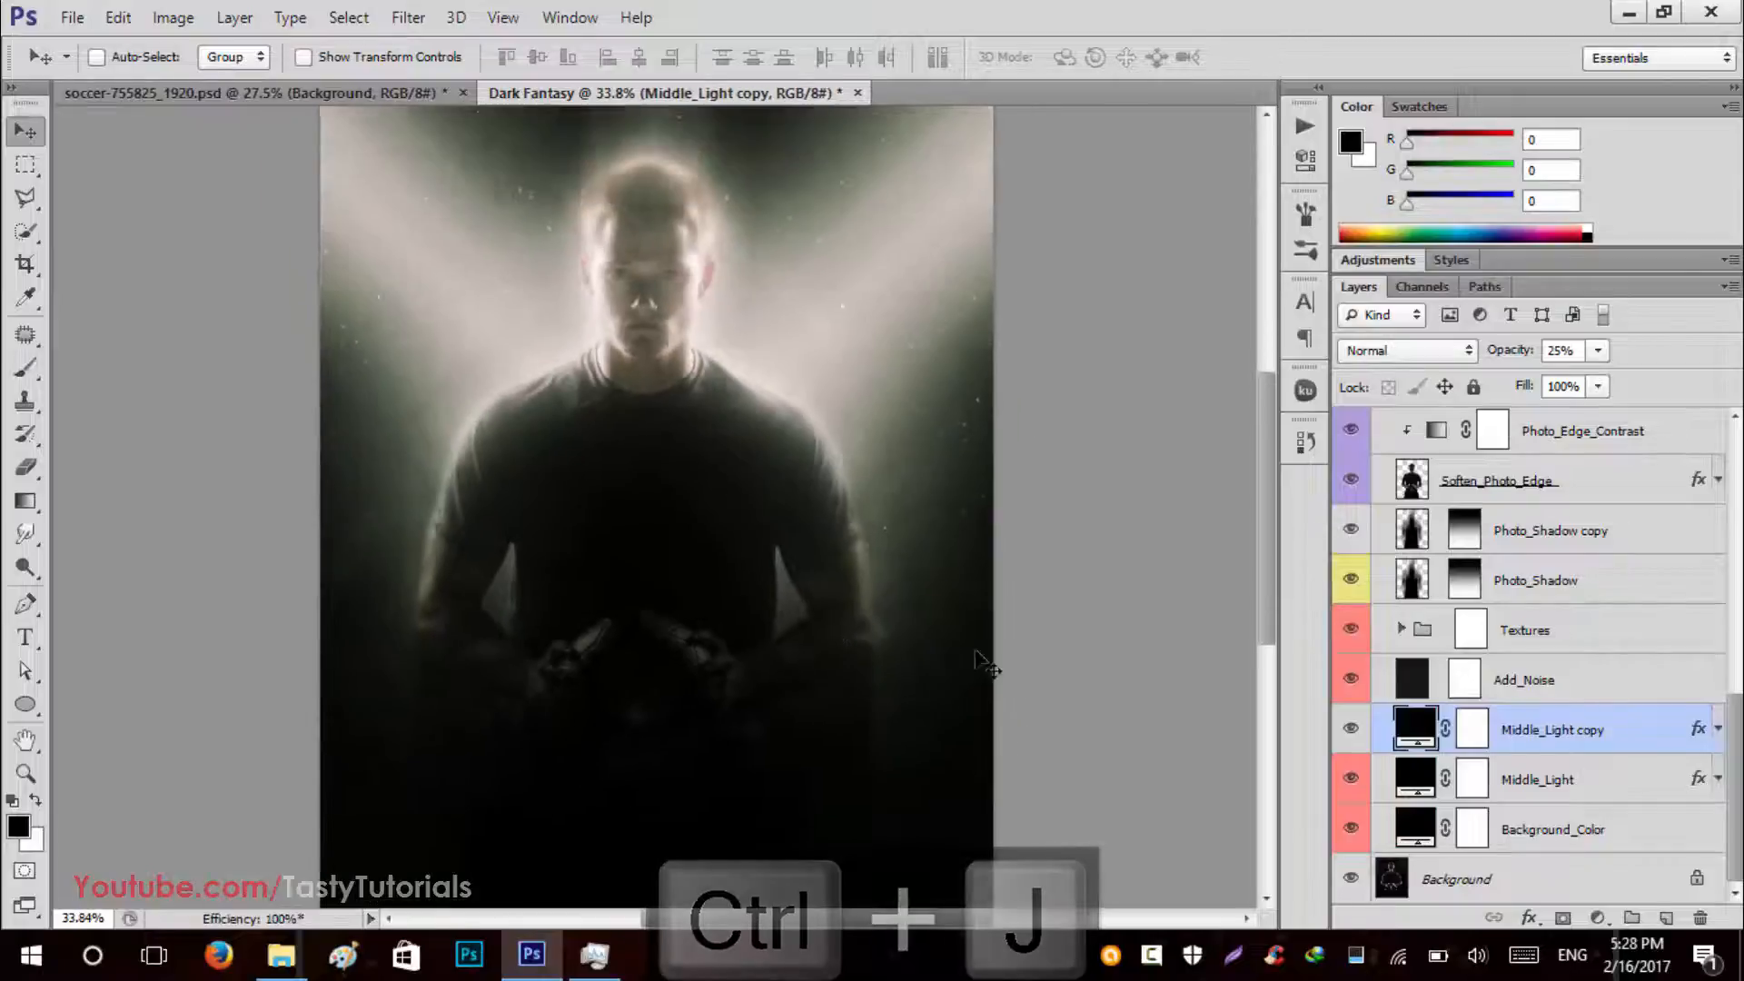
pyautogui.click(1559, 831)
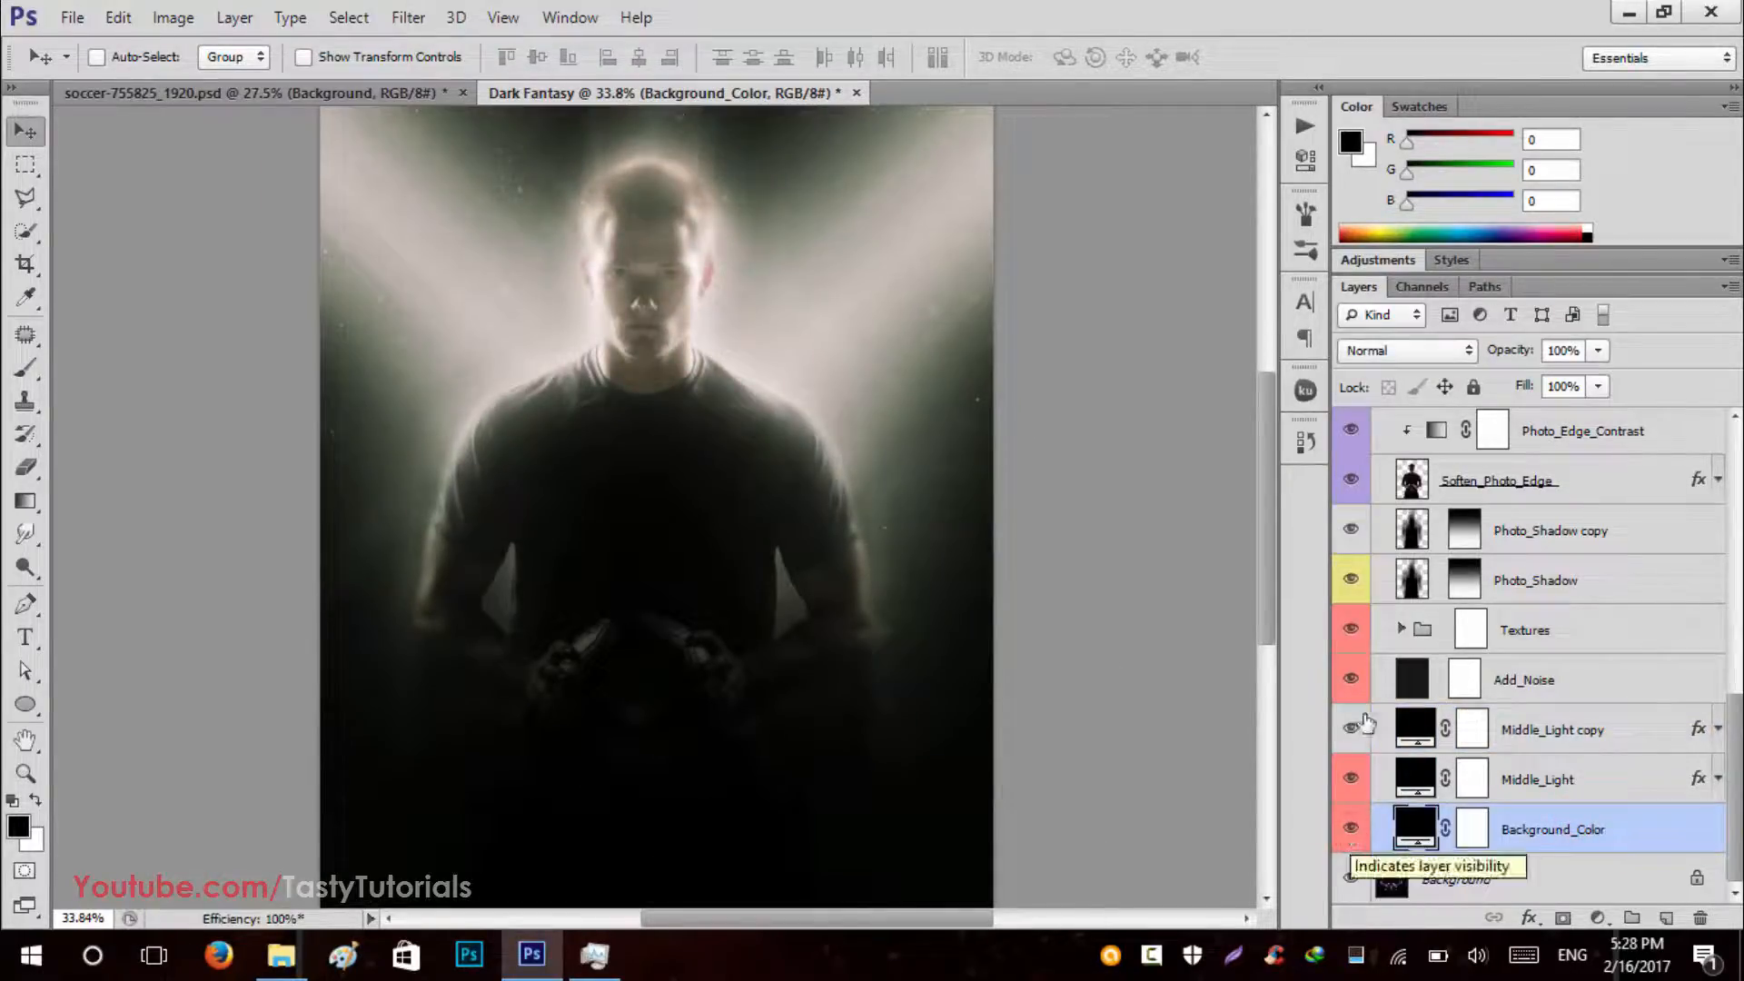
# Add a white layer mask to the Small Particals group.
pyautogui.scroll(4, 1376, 768)
pyautogui.scroll(3, 1376, 768)
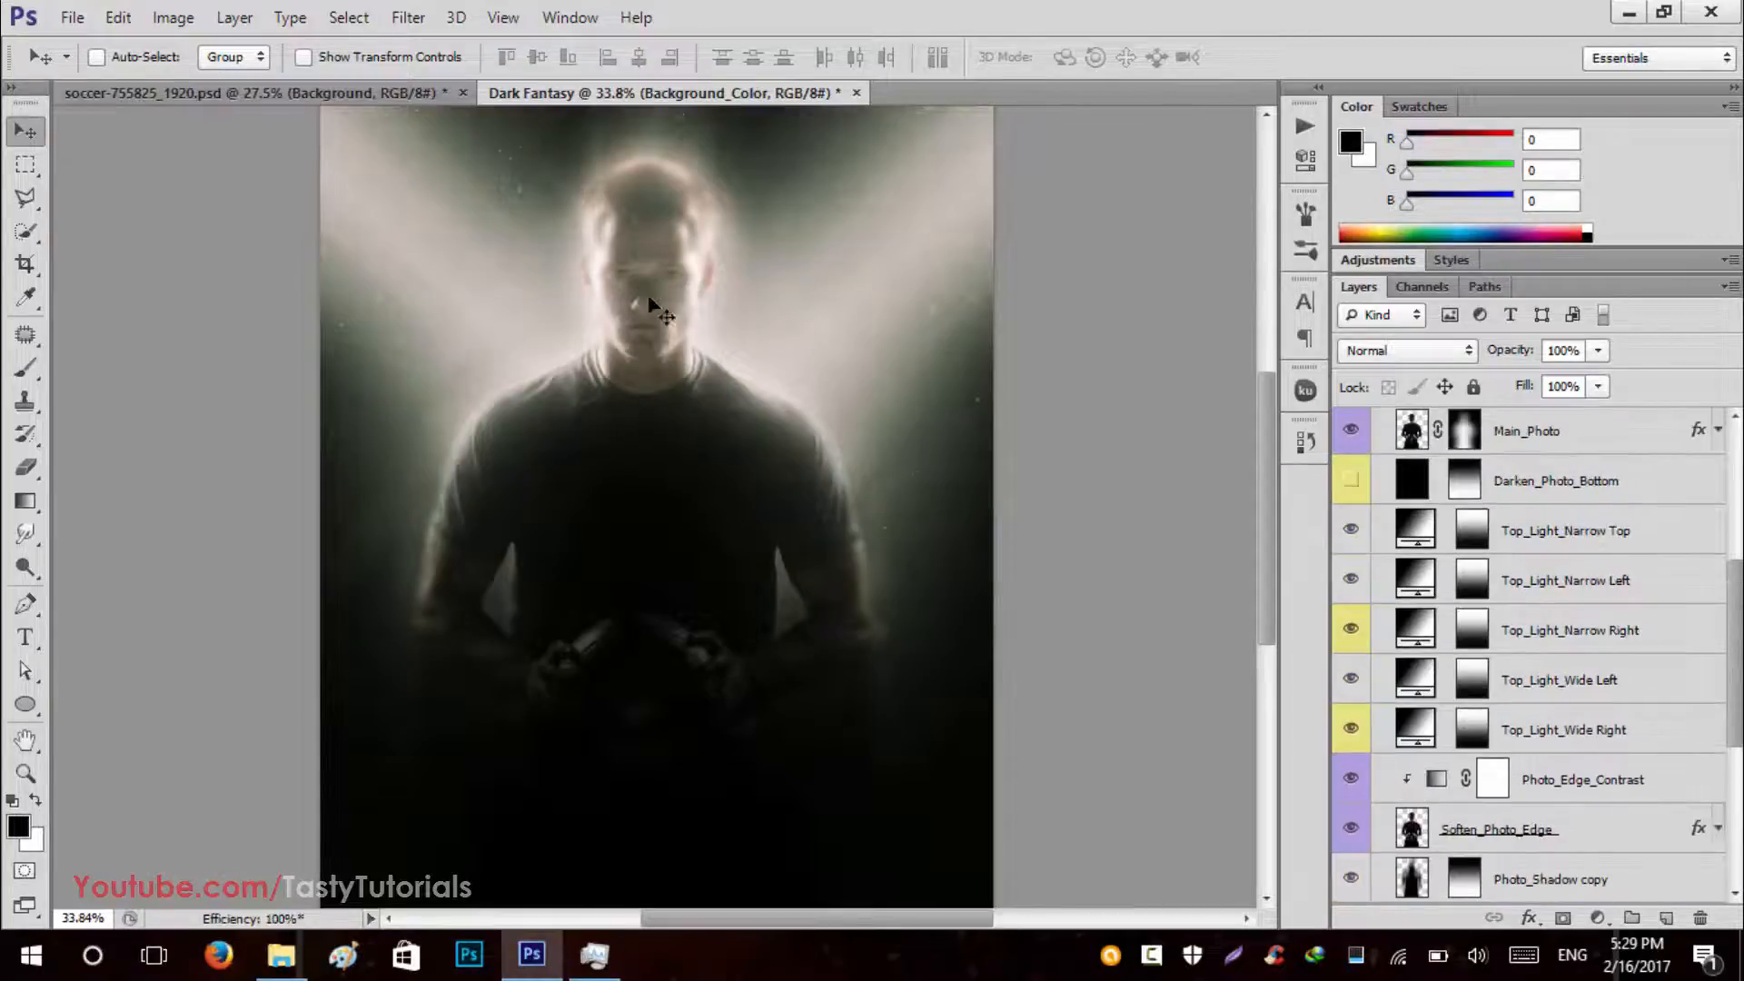
pyautogui.scroll(2, 631, 216)
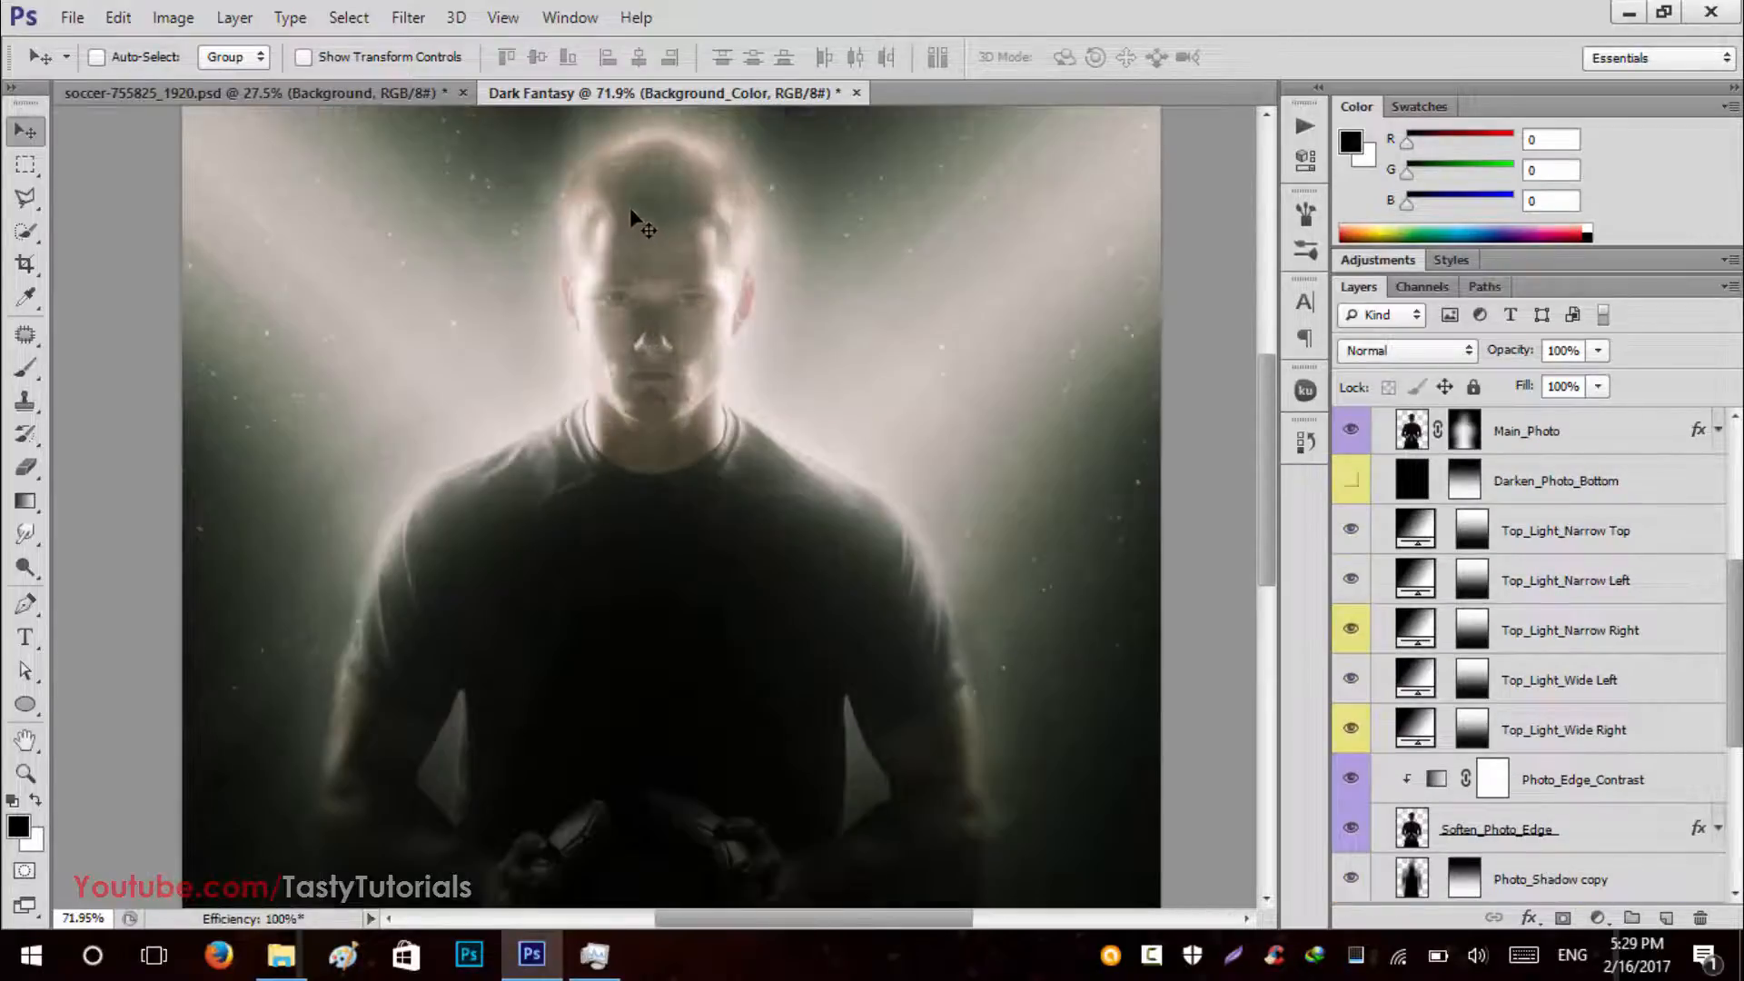
pyautogui.scroll(1, 630, 207)
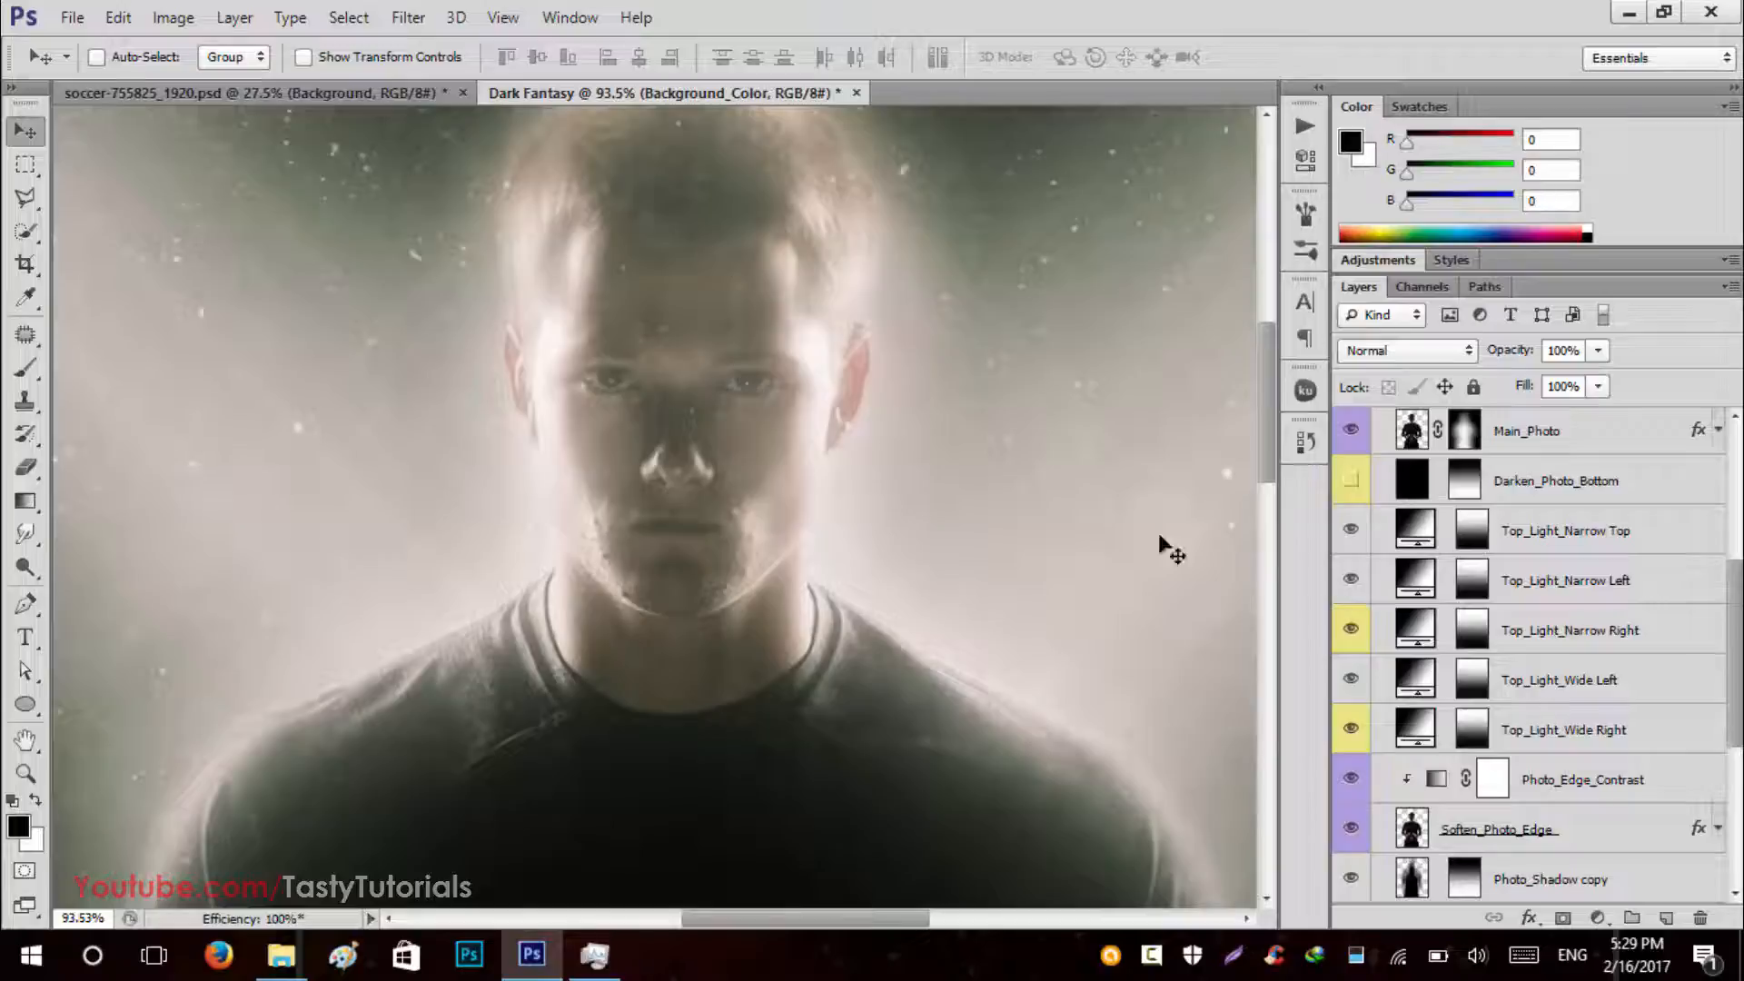
pyautogui.scroll(6, 1618, 709)
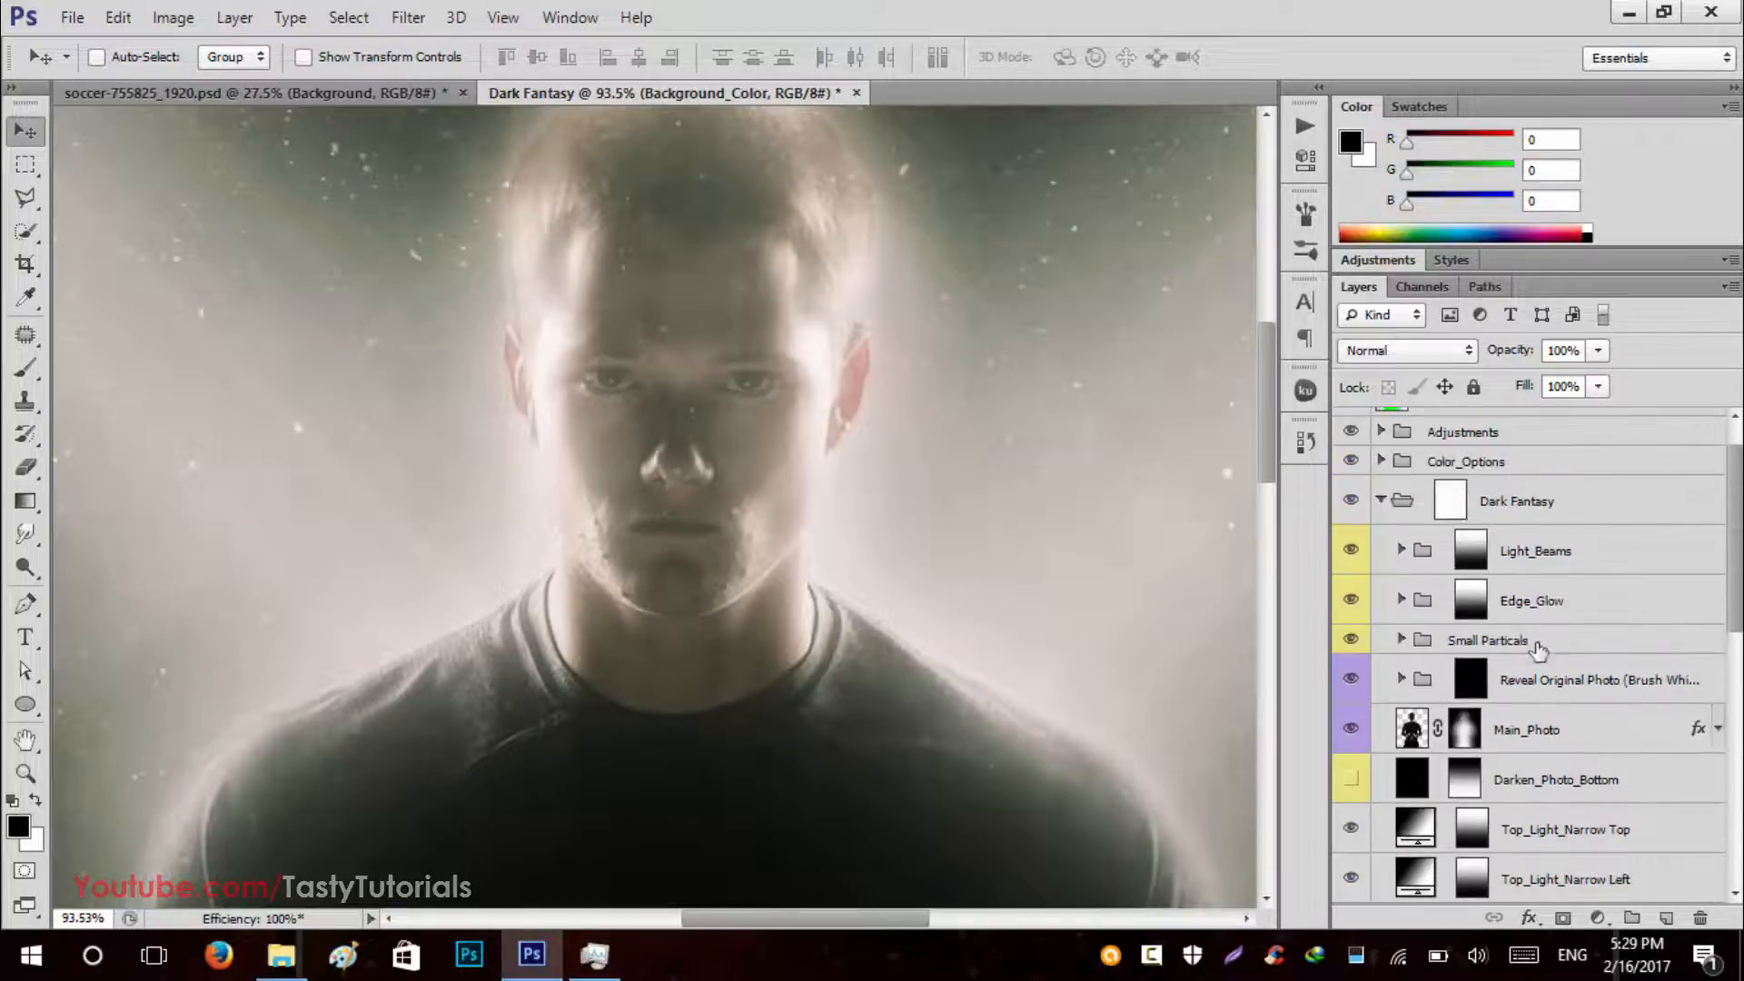
pyautogui.click(1526, 633)
pyautogui.click(1561, 919)
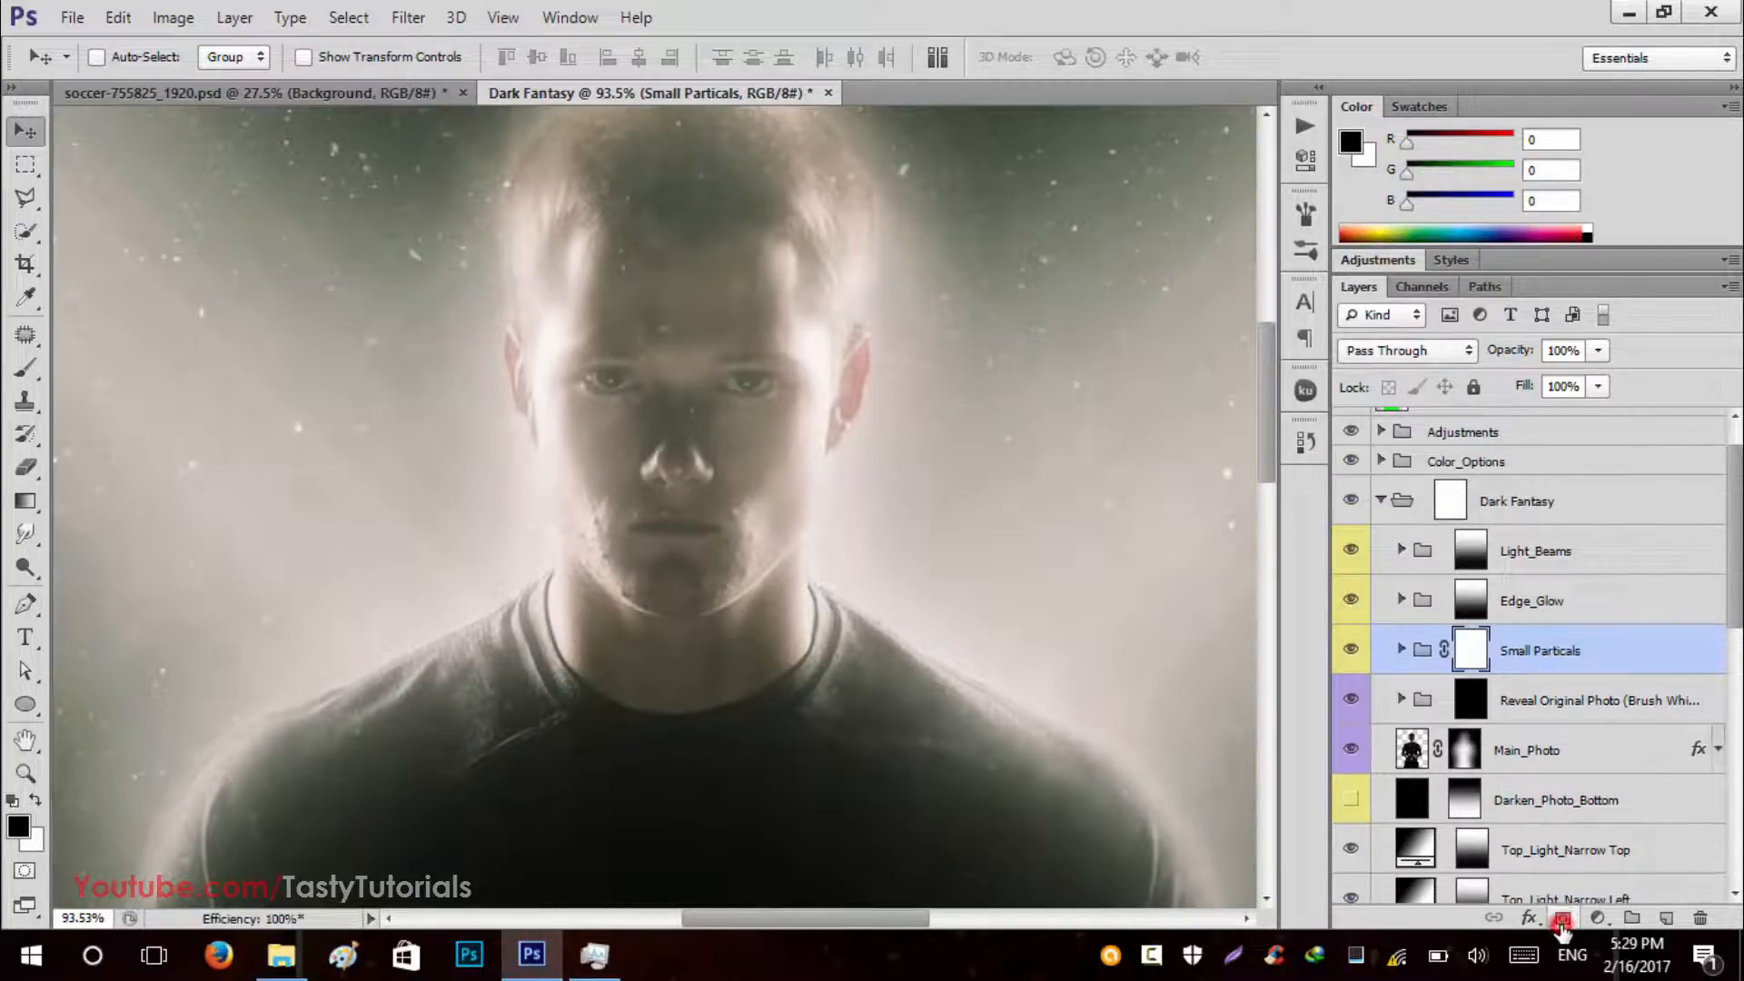
# Load the man's outline from the brush layer as a selection and activate the Brush tool.
pyautogui.scroll(-3, 627, 499)
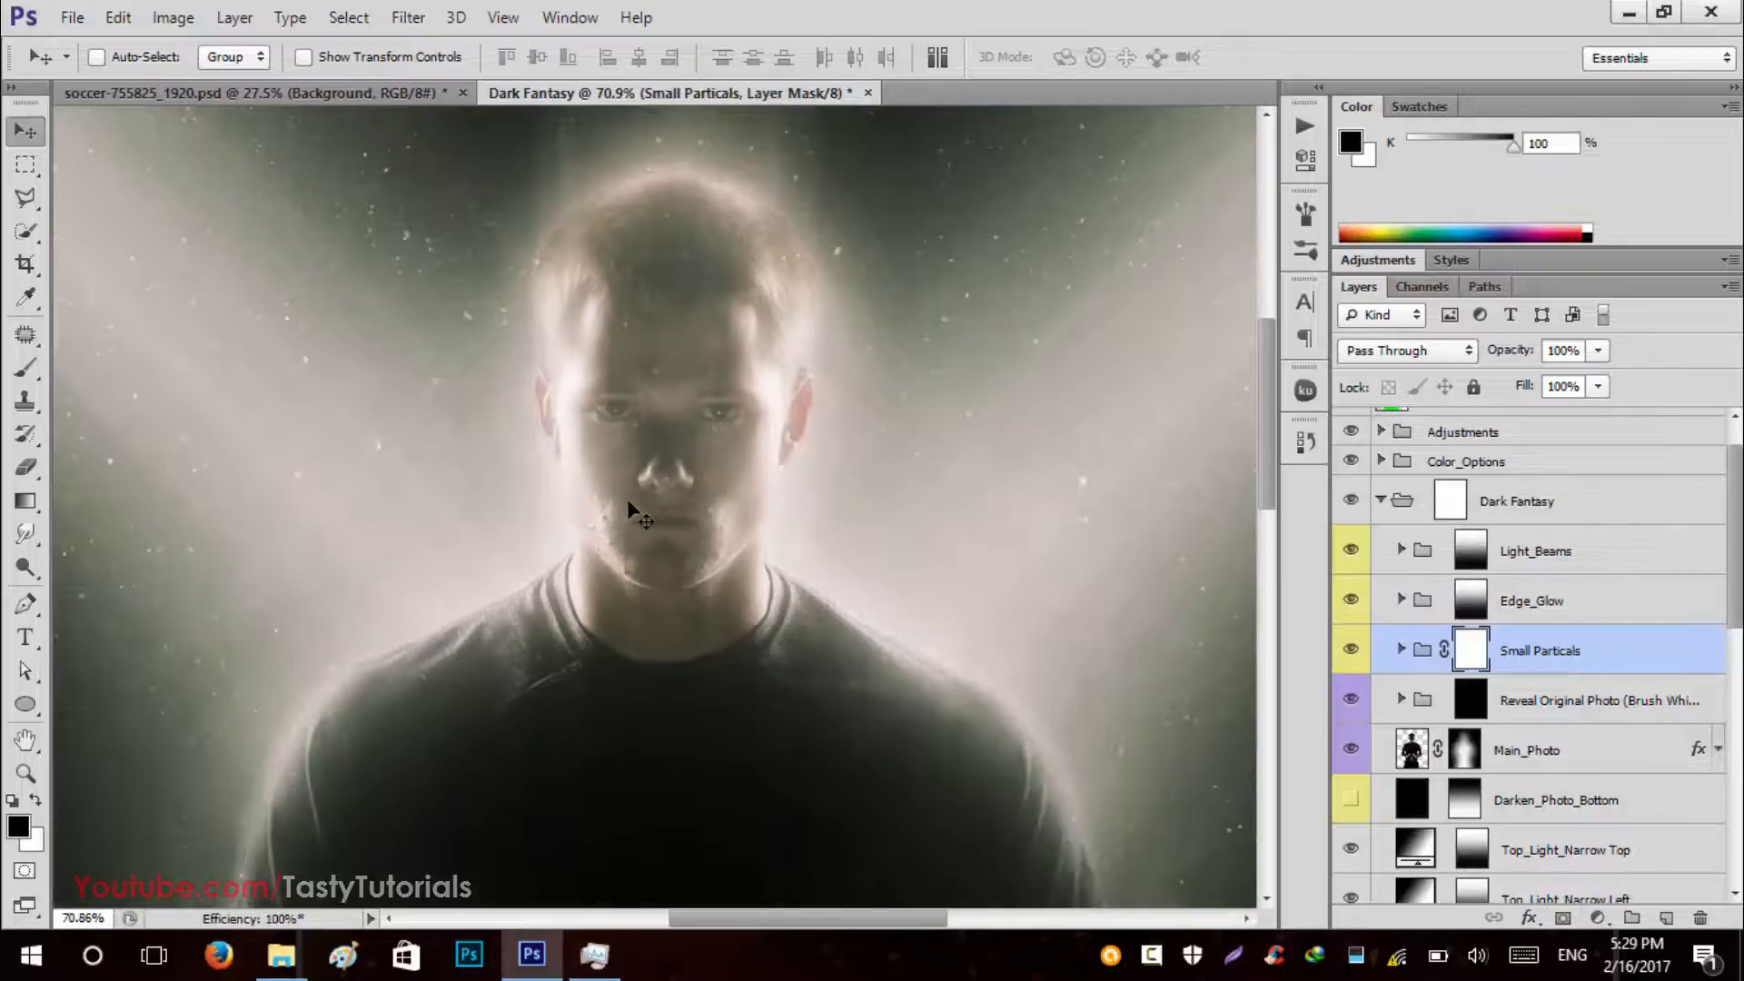
pyautogui.scroll(1, 1610, 601)
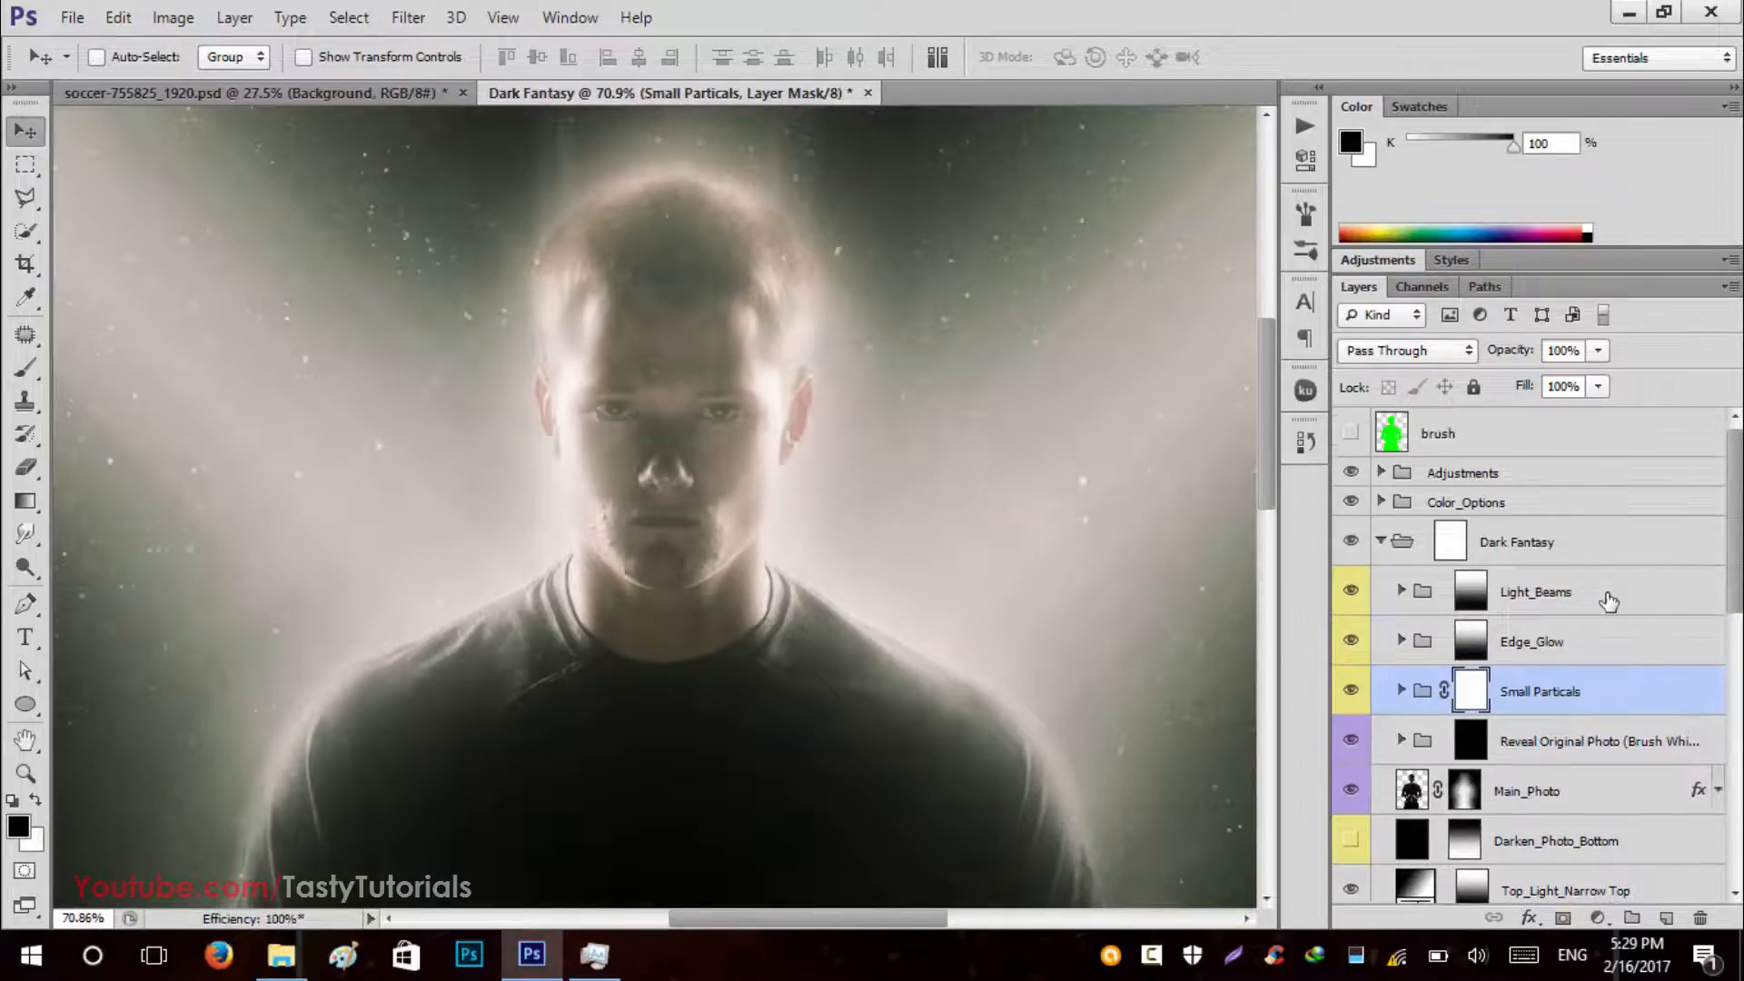
pyautogui.keyDown('ctrl'); pyautogui.click(1388, 438); pyautogui.keyUp('ctrl')
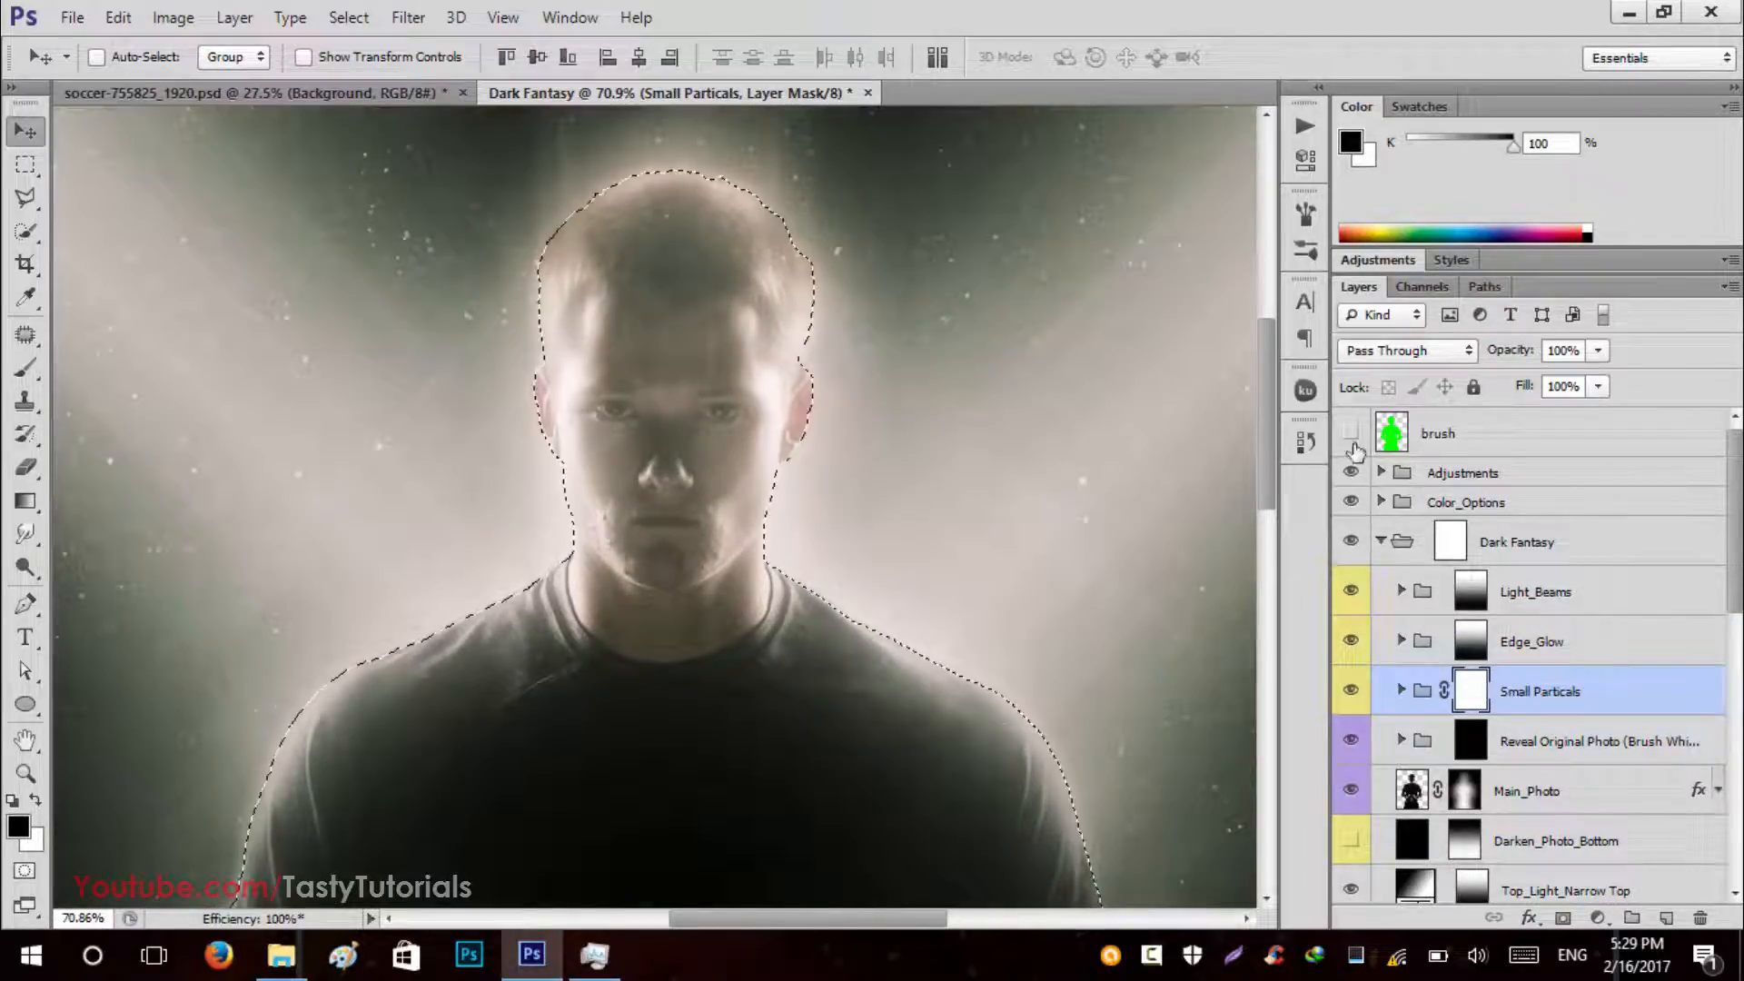
pyautogui.press('b')
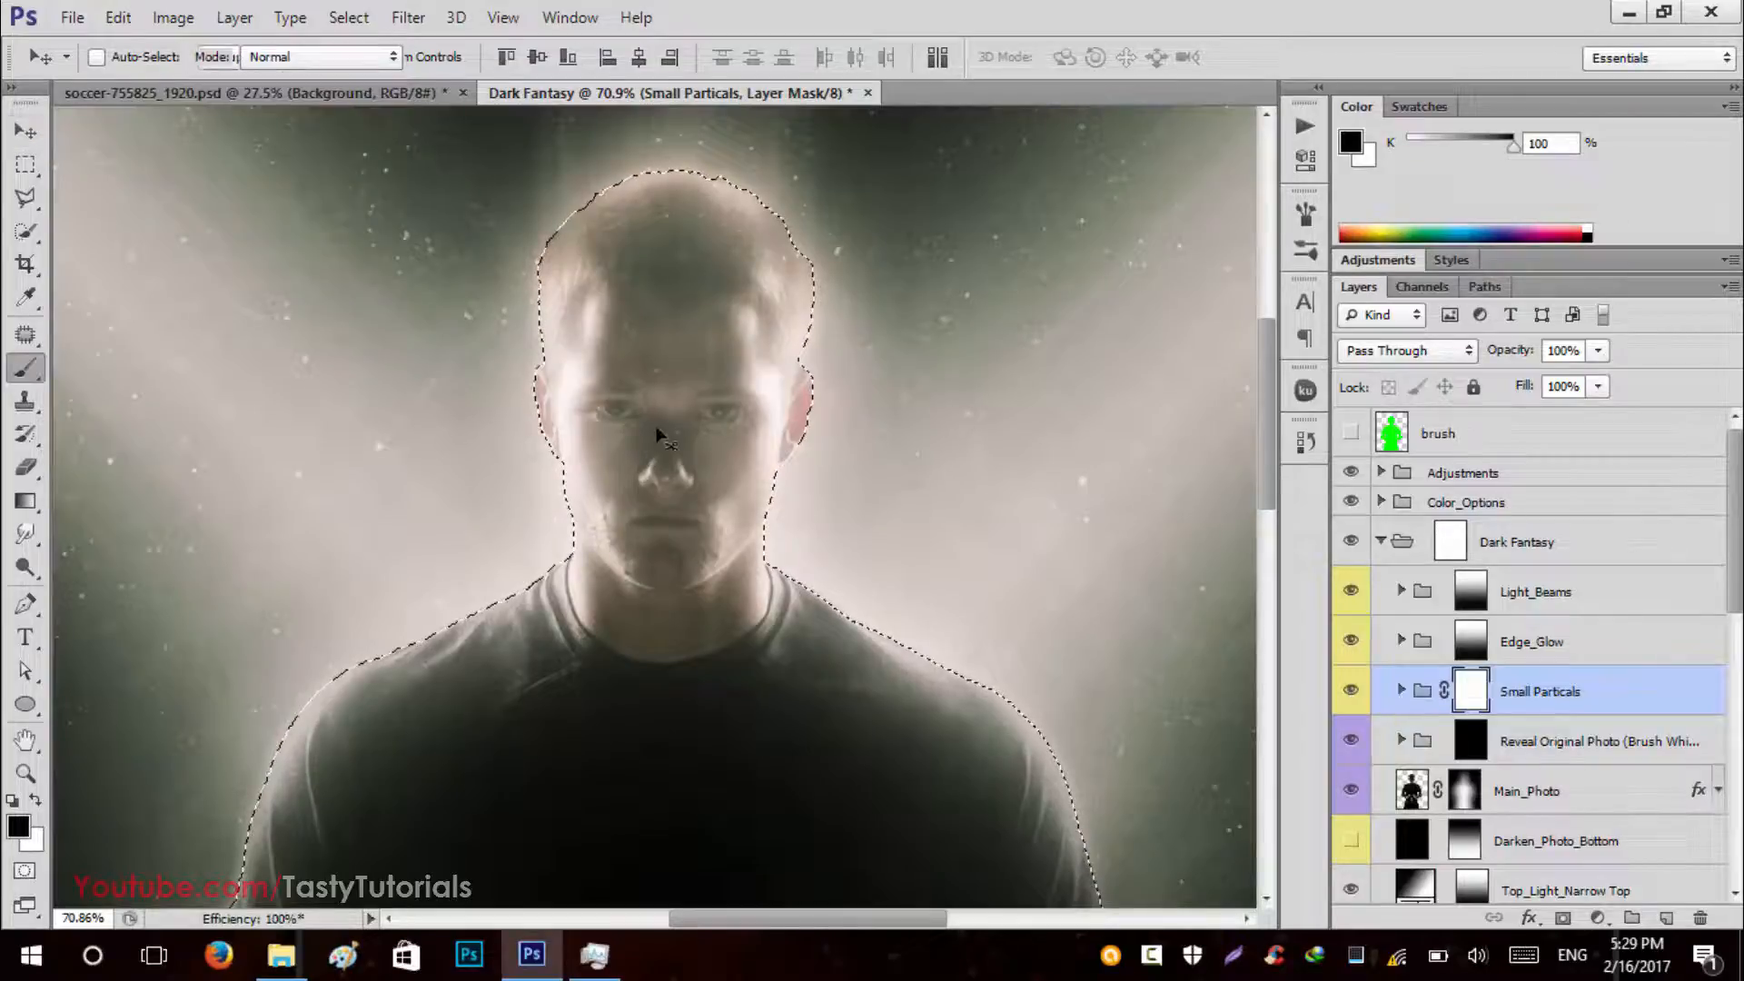
pyautogui.click(864, 472)
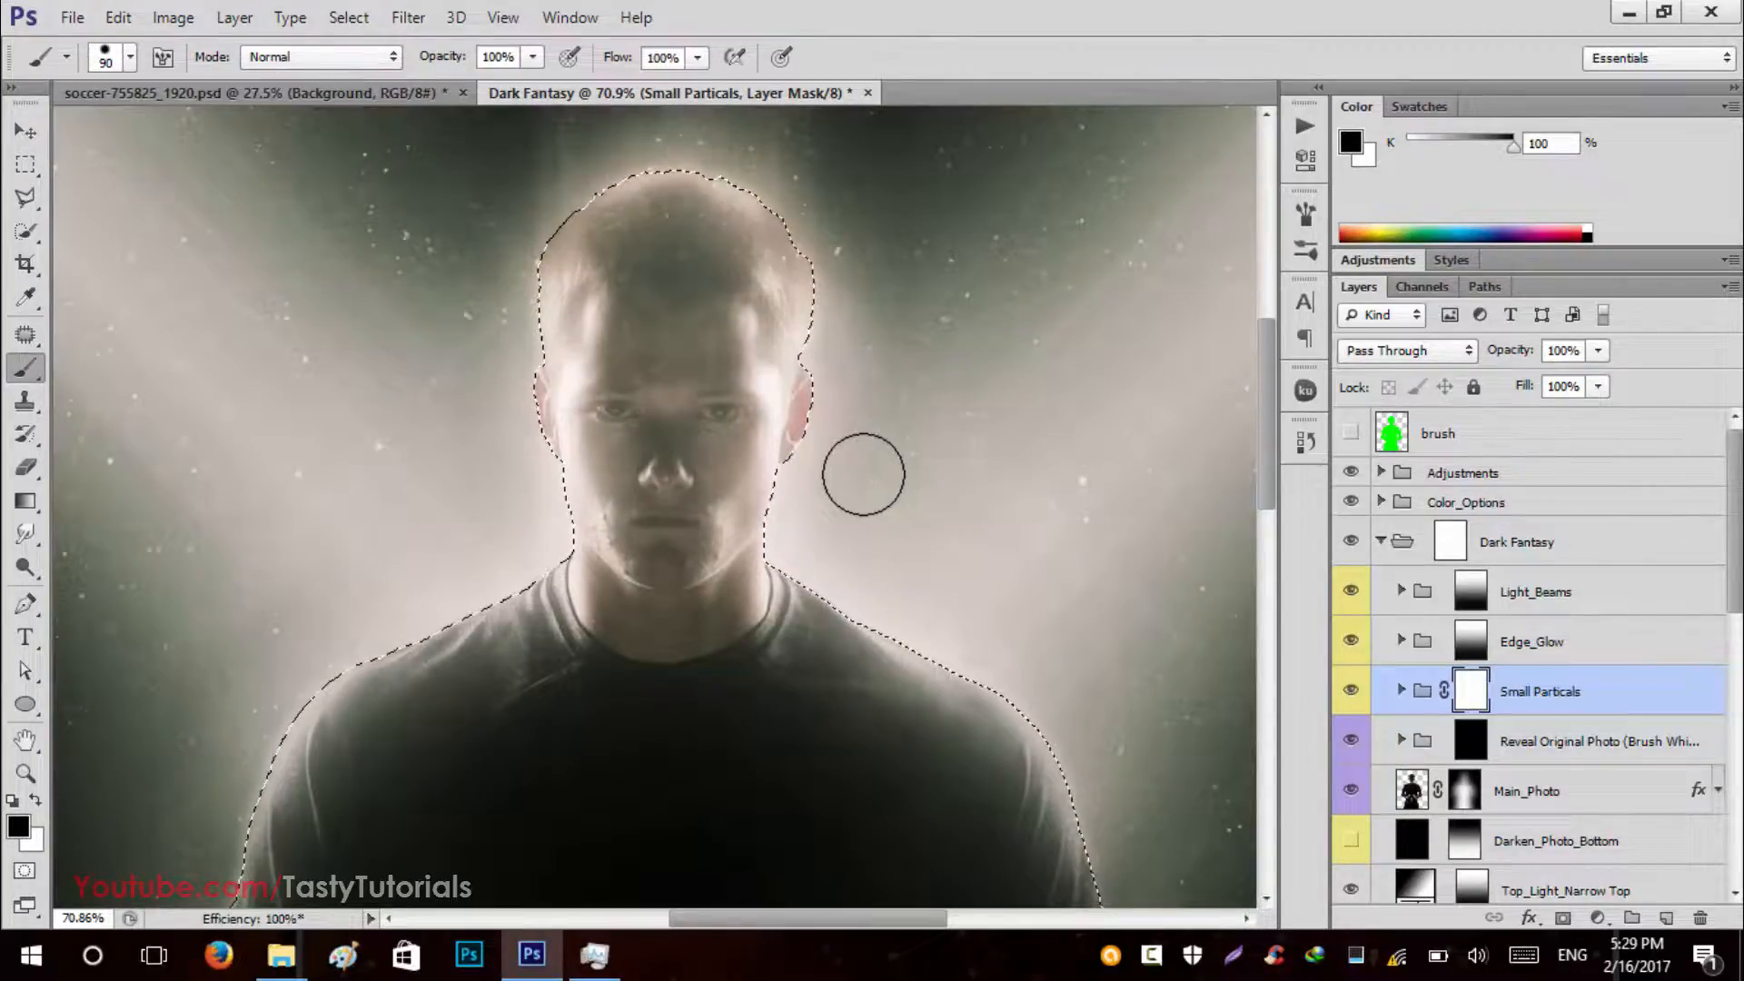
# Paint black over the head on the Small Particals mask to remove particles there, and clear the selection.
pyautogui.click(37, 798)
pyautogui.click(38, 798)
pyautogui.click(643, 282)
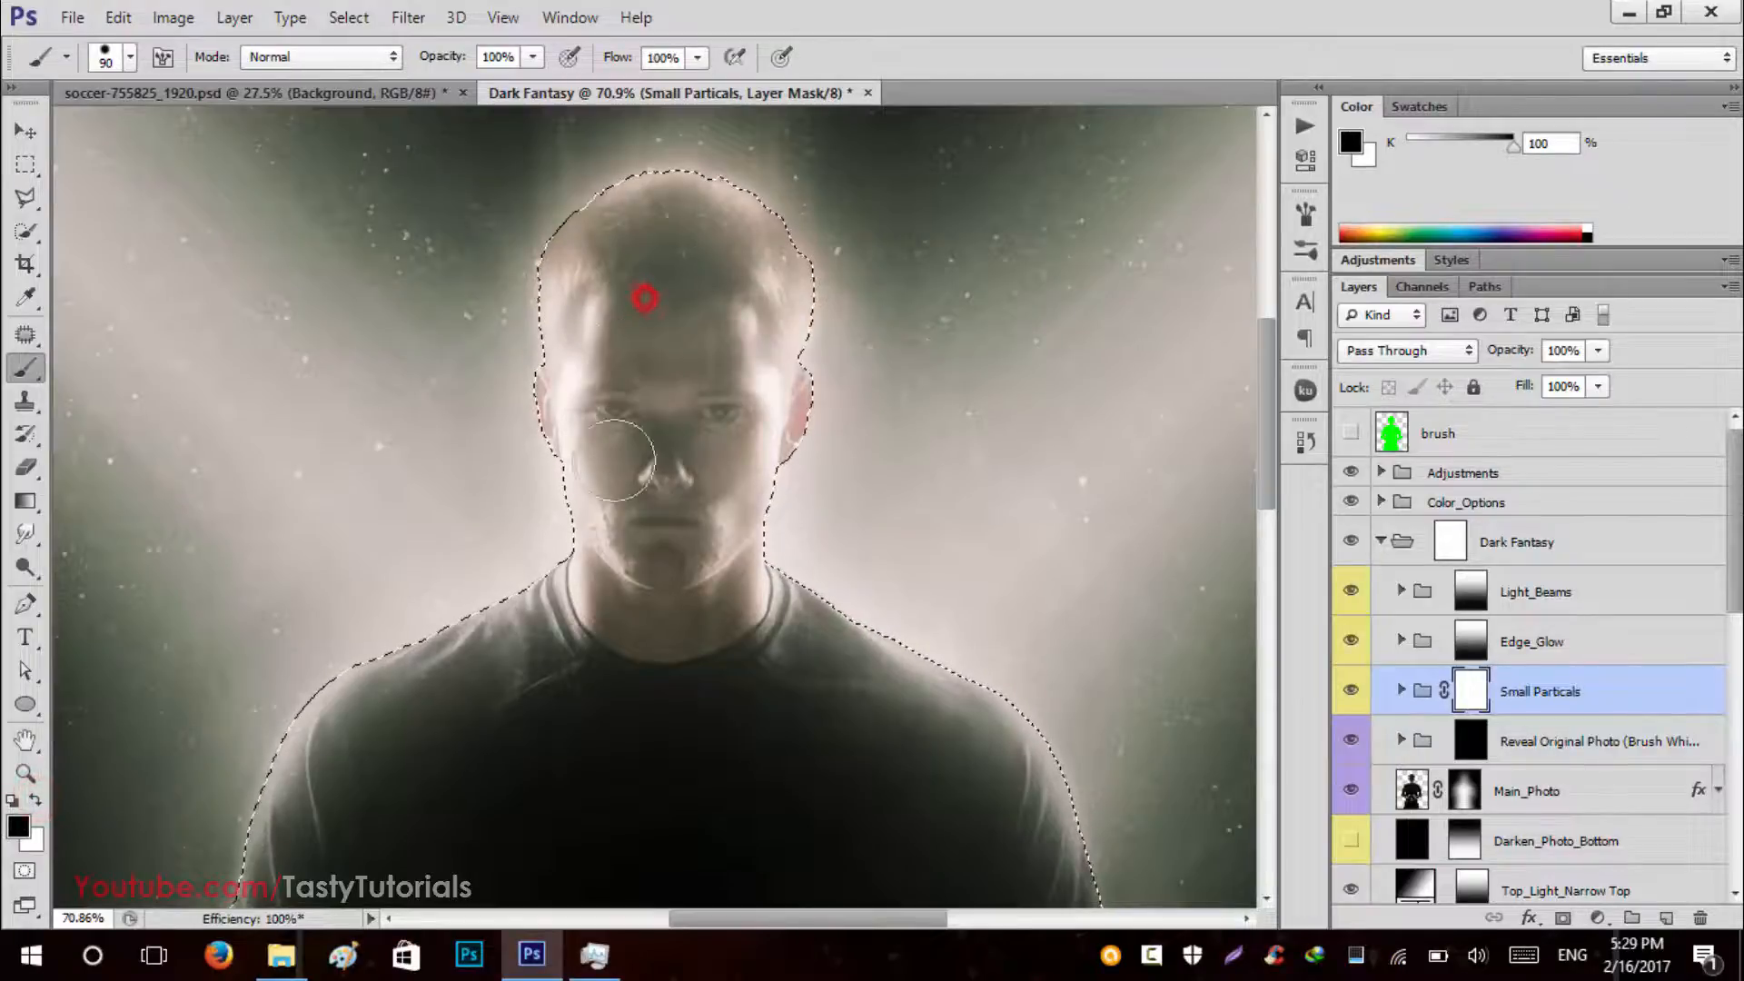
pyautogui.moveTo(701, 277)
pyautogui.mouseDown()
pyautogui.moveTo(653, 269)
pyautogui.moveTo(611, 201)
pyautogui.mouseUp()
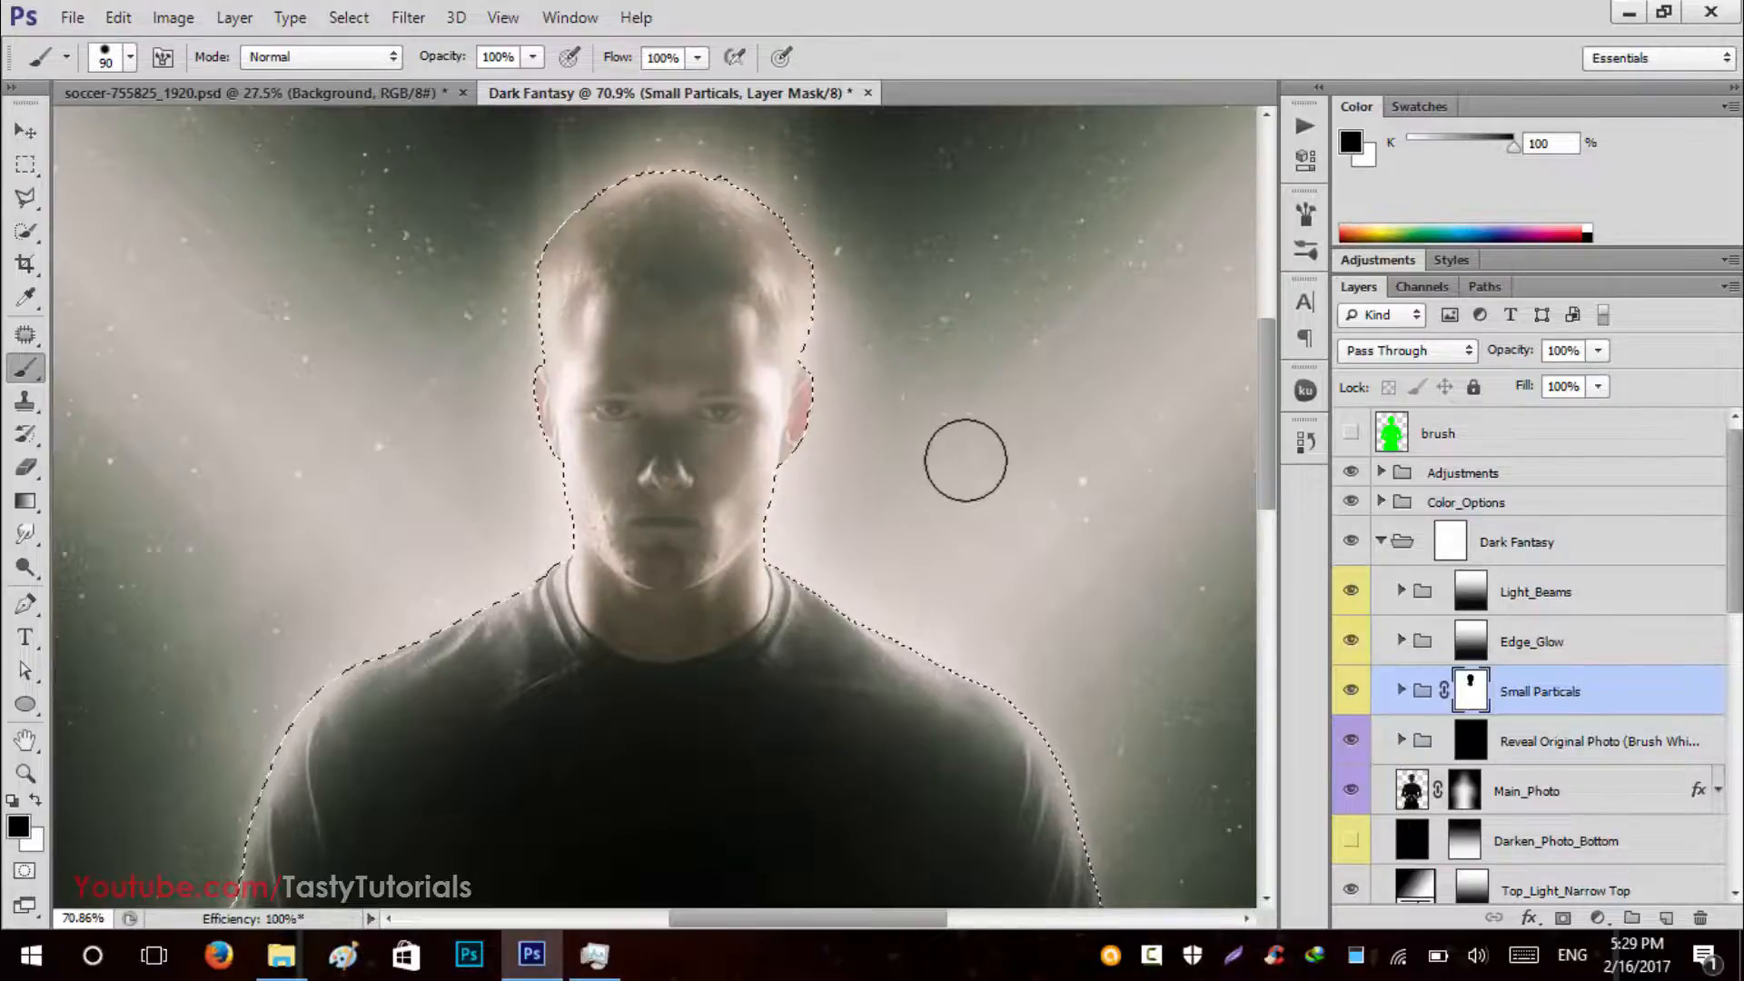
pyautogui.hotkey('ctrl', 'd')
pyautogui.scroll(-3, 930, 455)
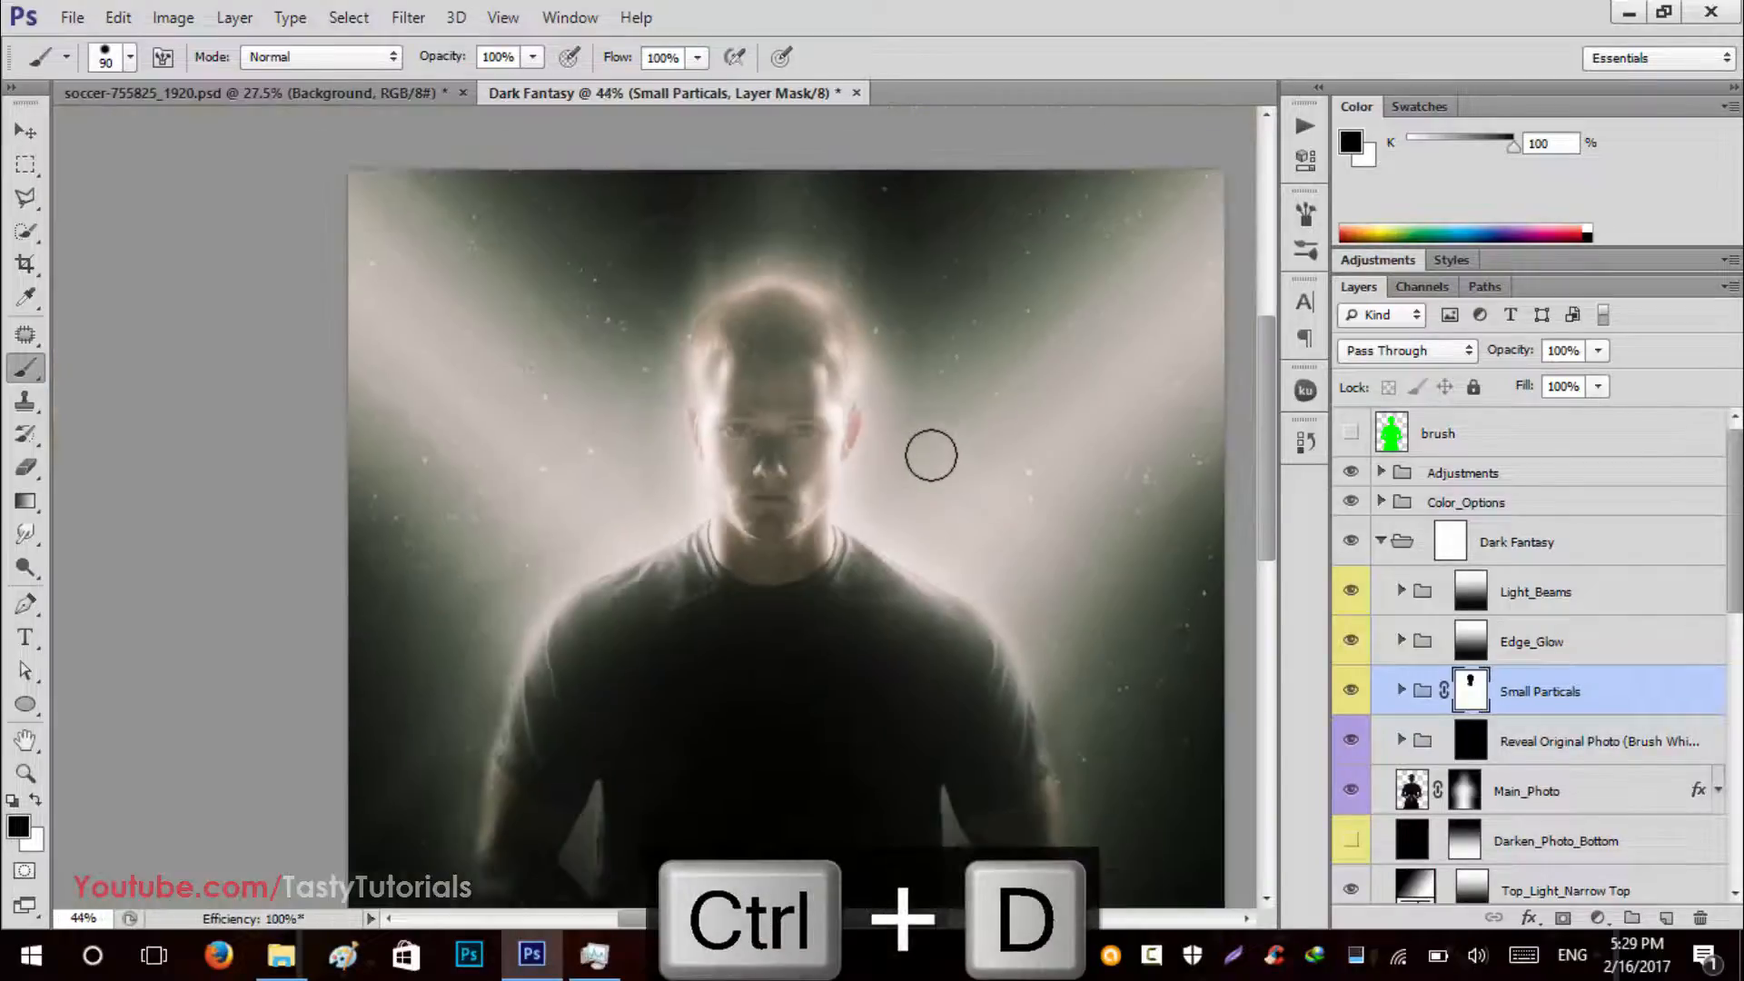
pyautogui.scroll(1, 887, 415)
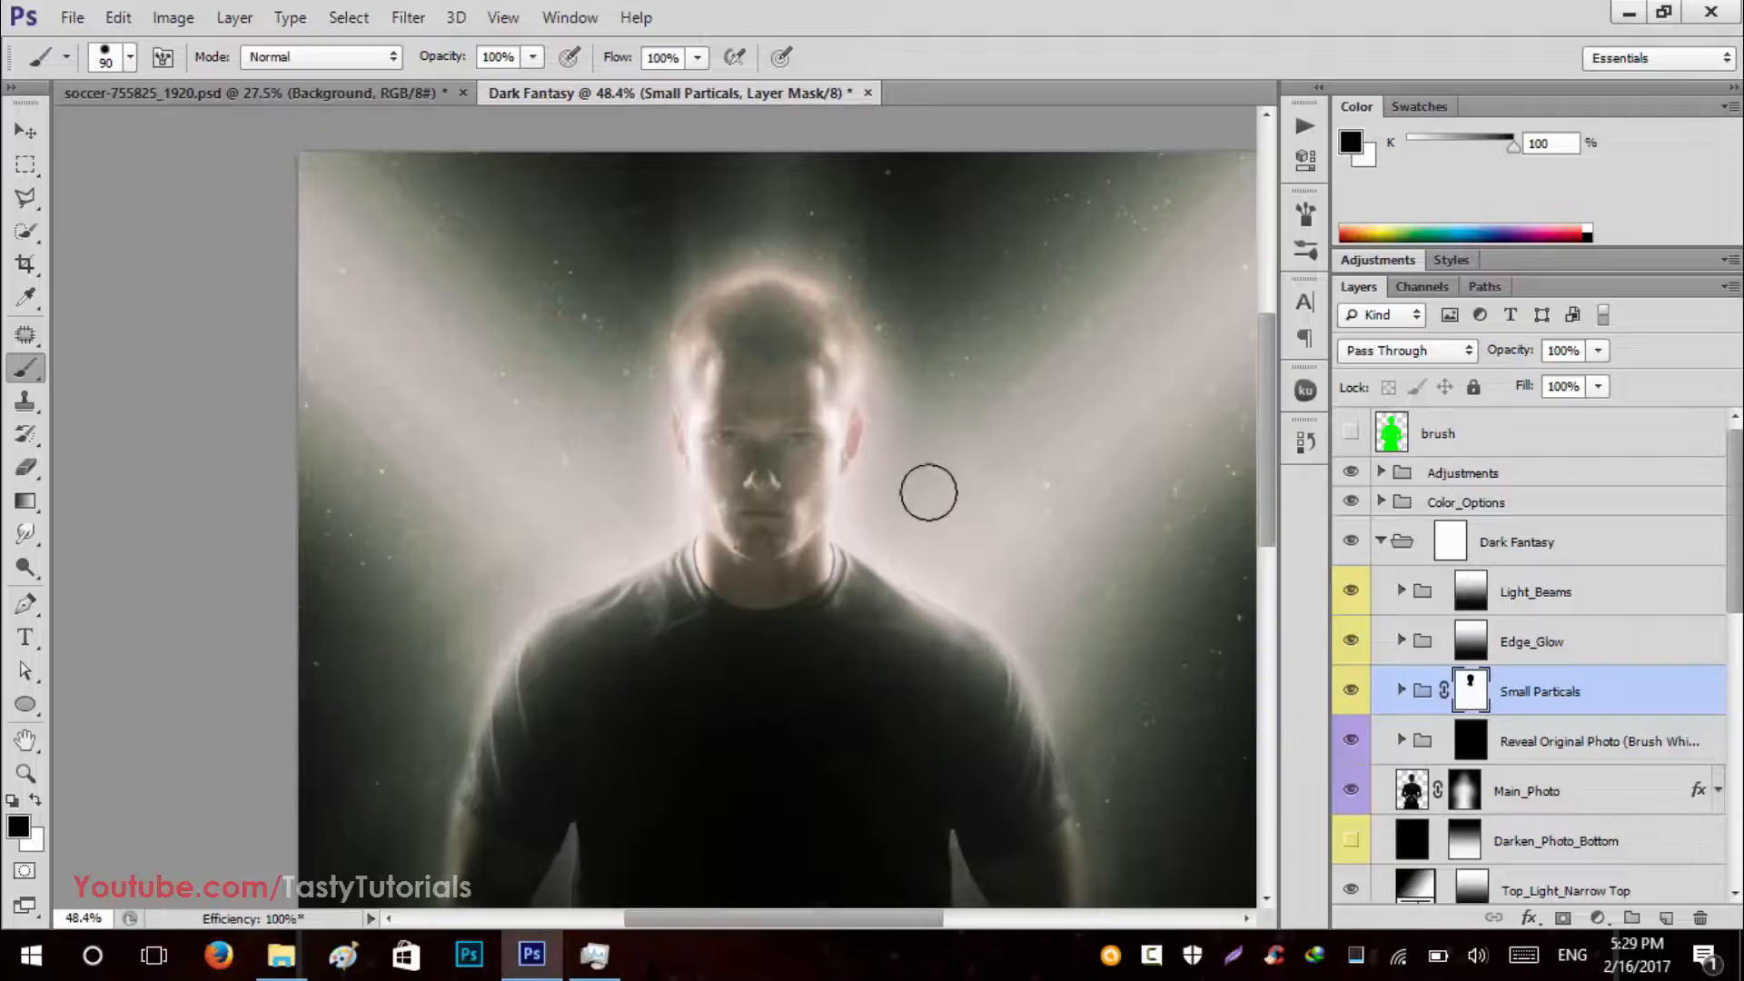
# Target the Reveal Original Photo group's mask with a white brush and load the brush layer's outline as a selection.
pyautogui.click(1531, 752)
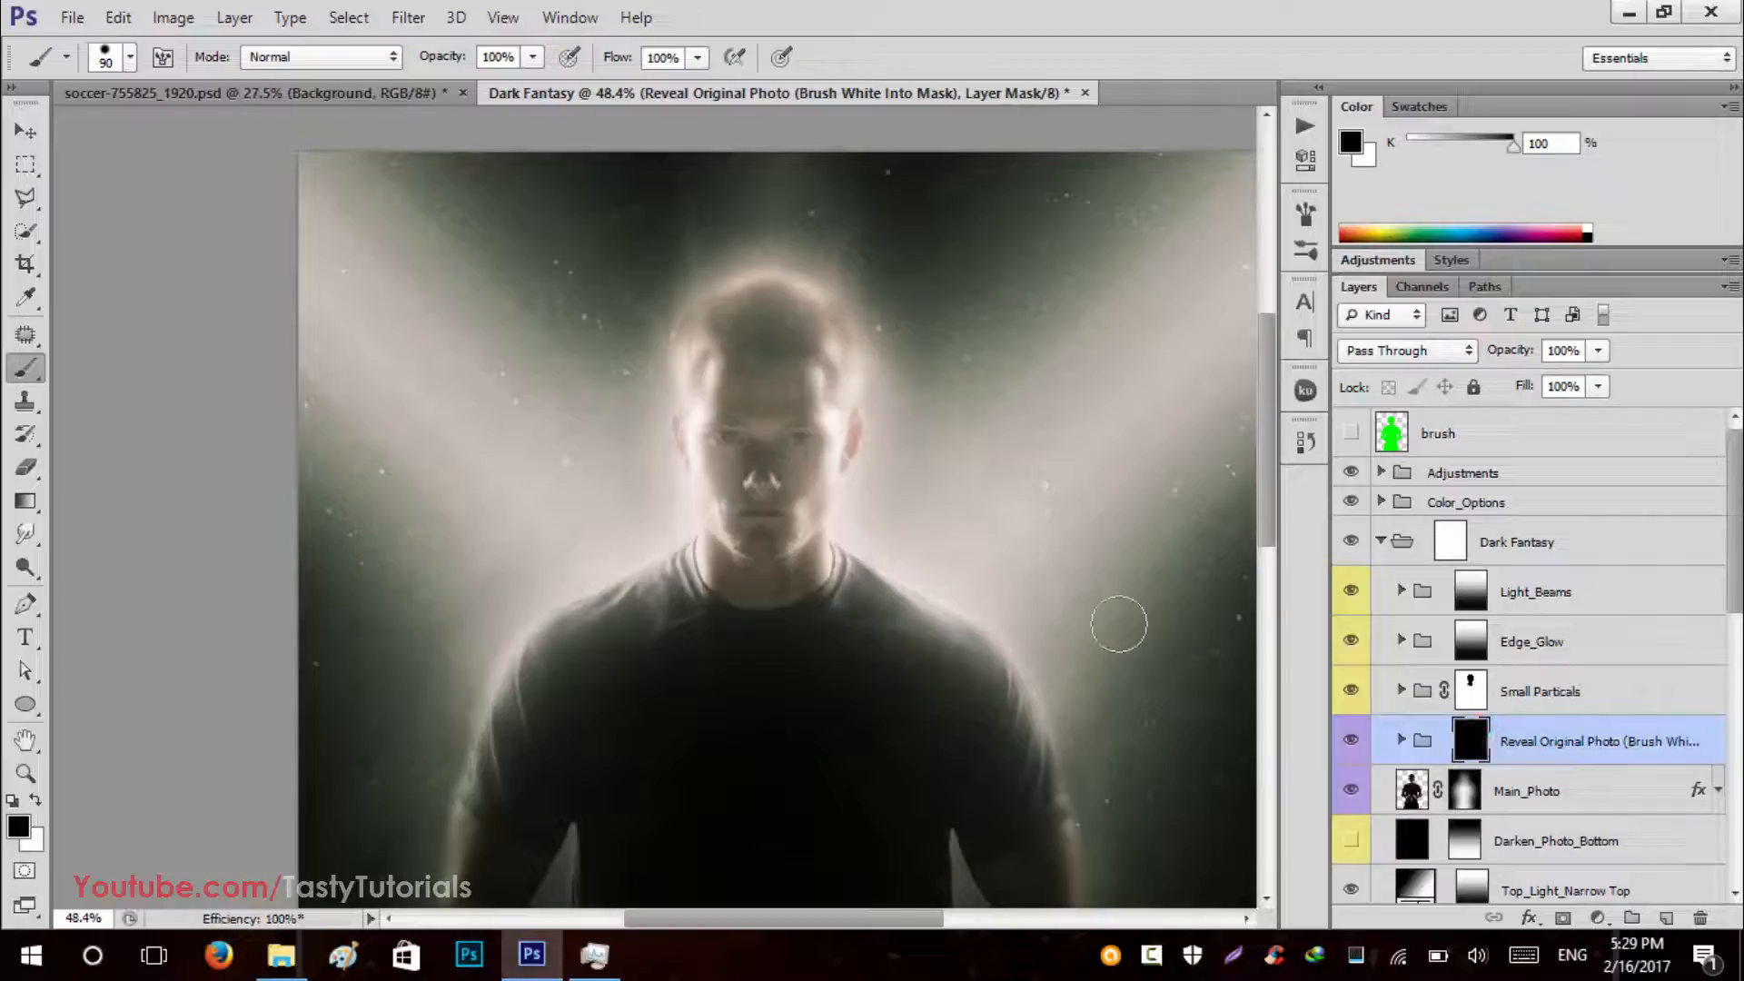
pyautogui.click(35, 798)
pyautogui.scroll(1, 35, 798)
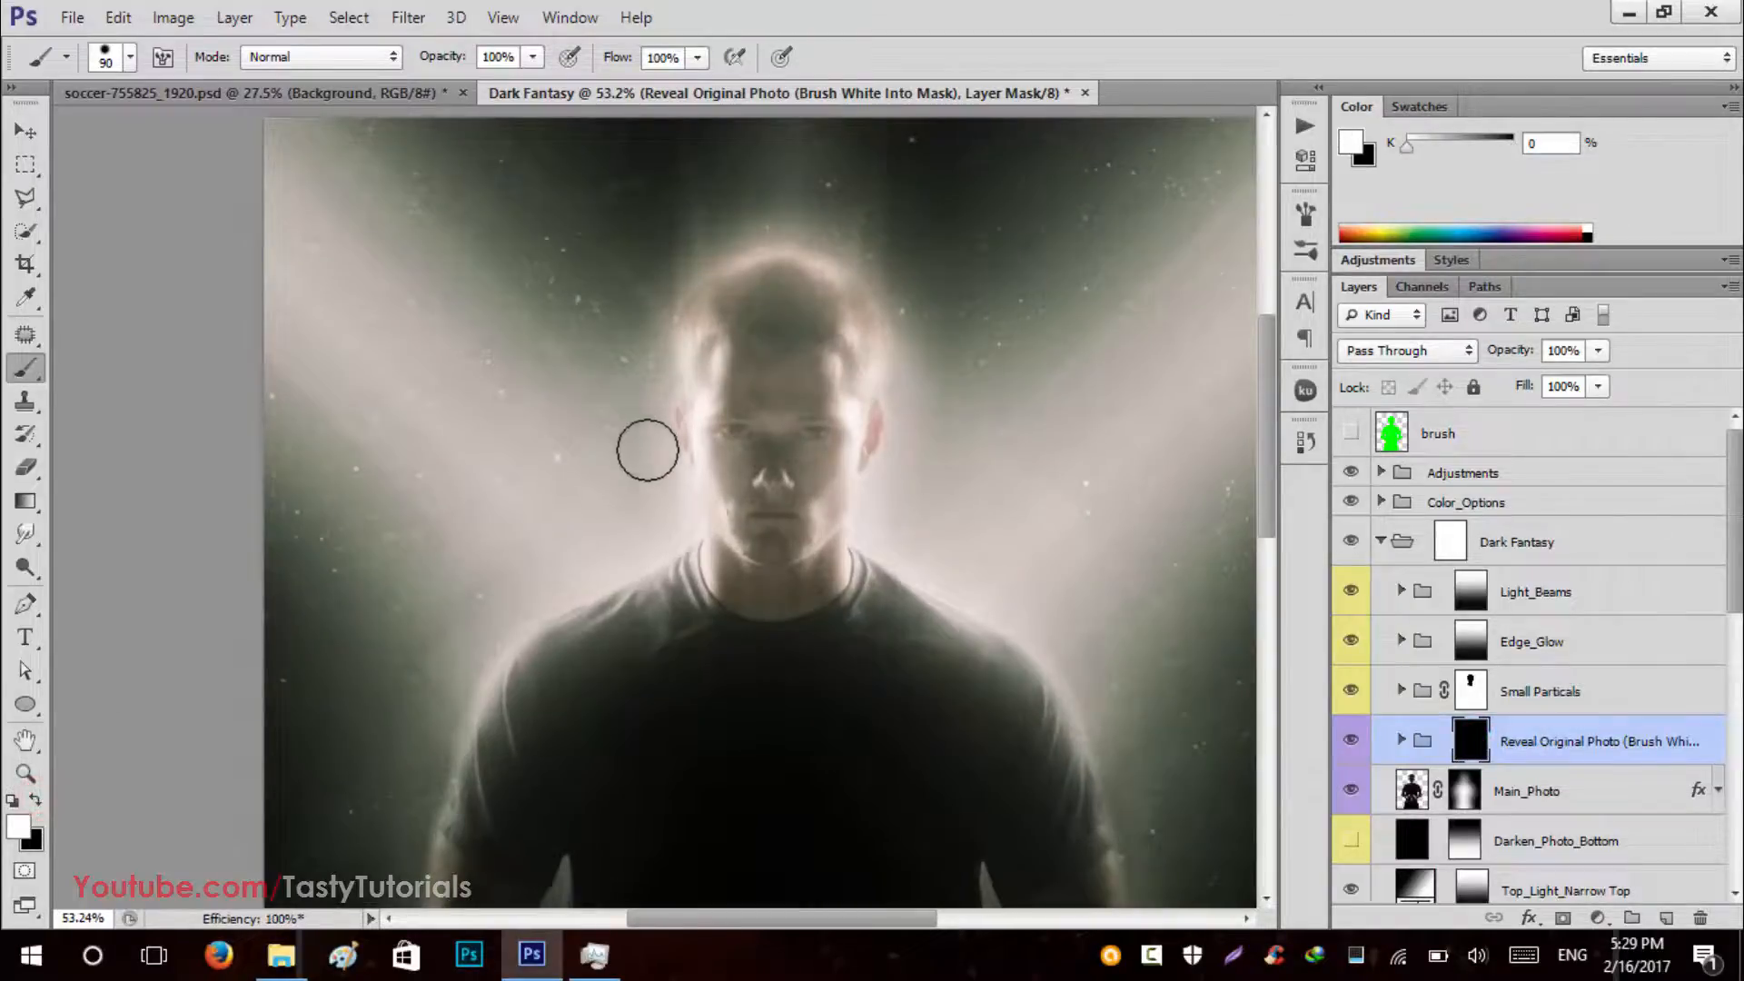
pyautogui.scroll(-2, 647, 450)
pyautogui.moveTo(712, 455); pyautogui.dragTo(635, 304)
pyautogui.press('v')
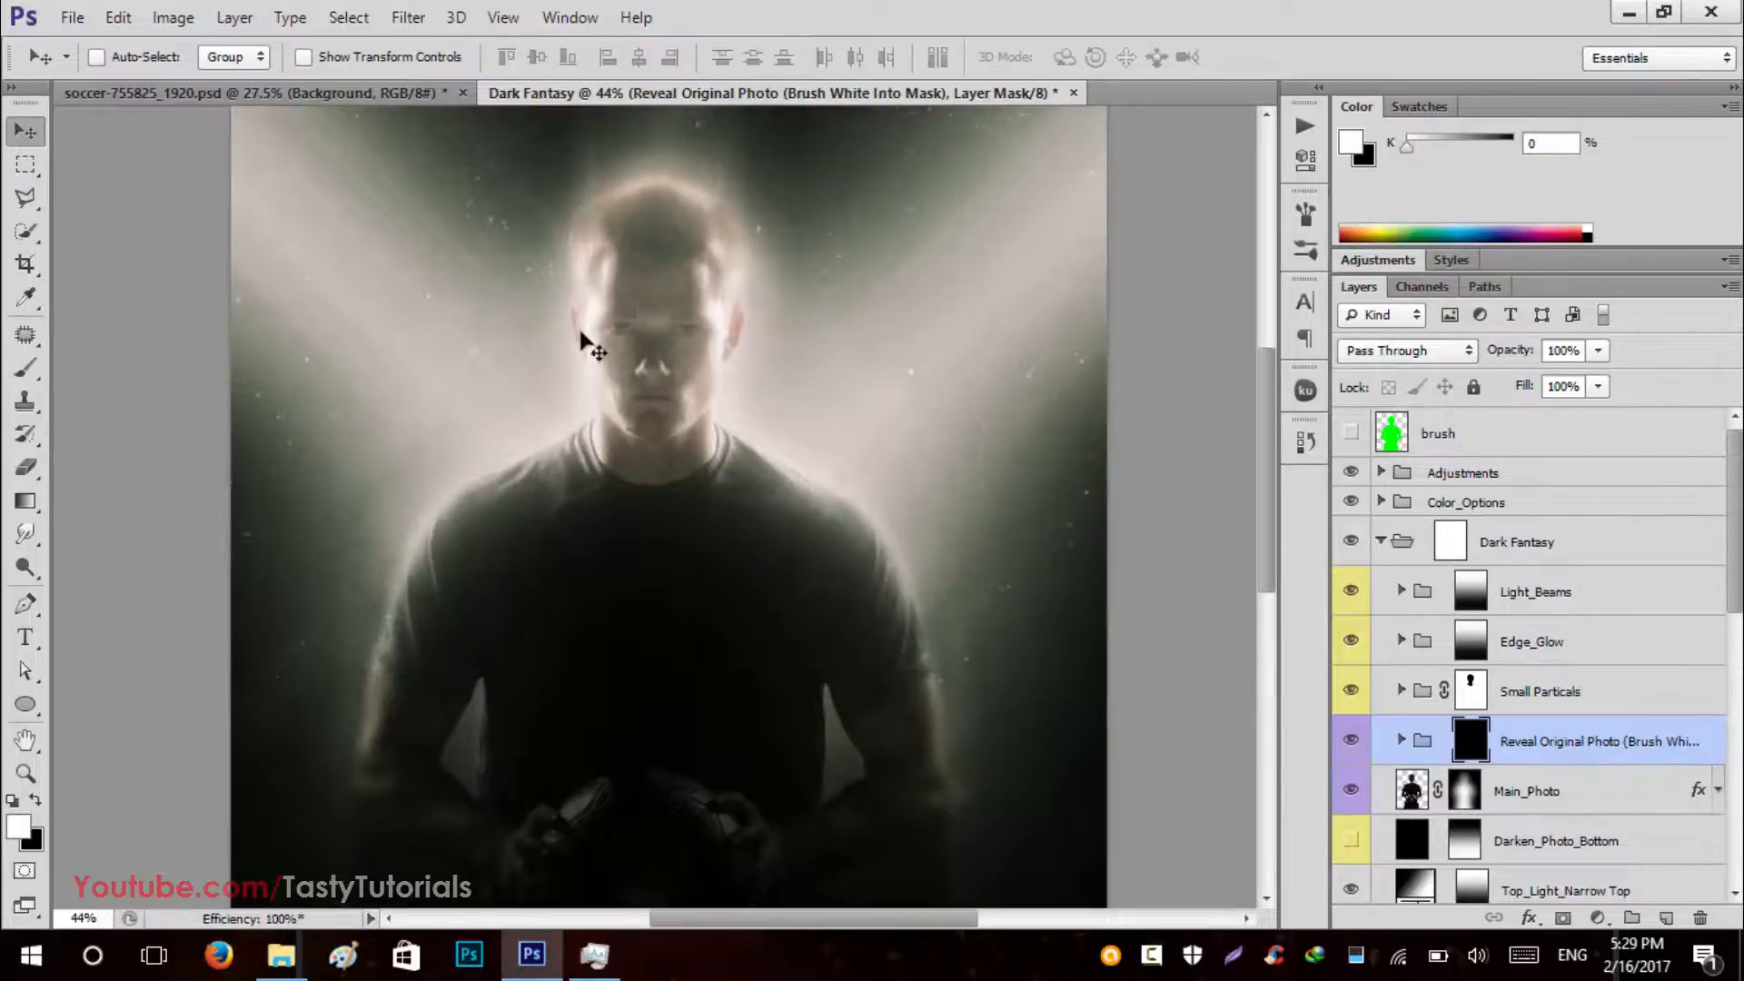
pyautogui.keyDown('ctrl'); pyautogui.click(1399, 439); pyautogui.keyUp('ctrl')
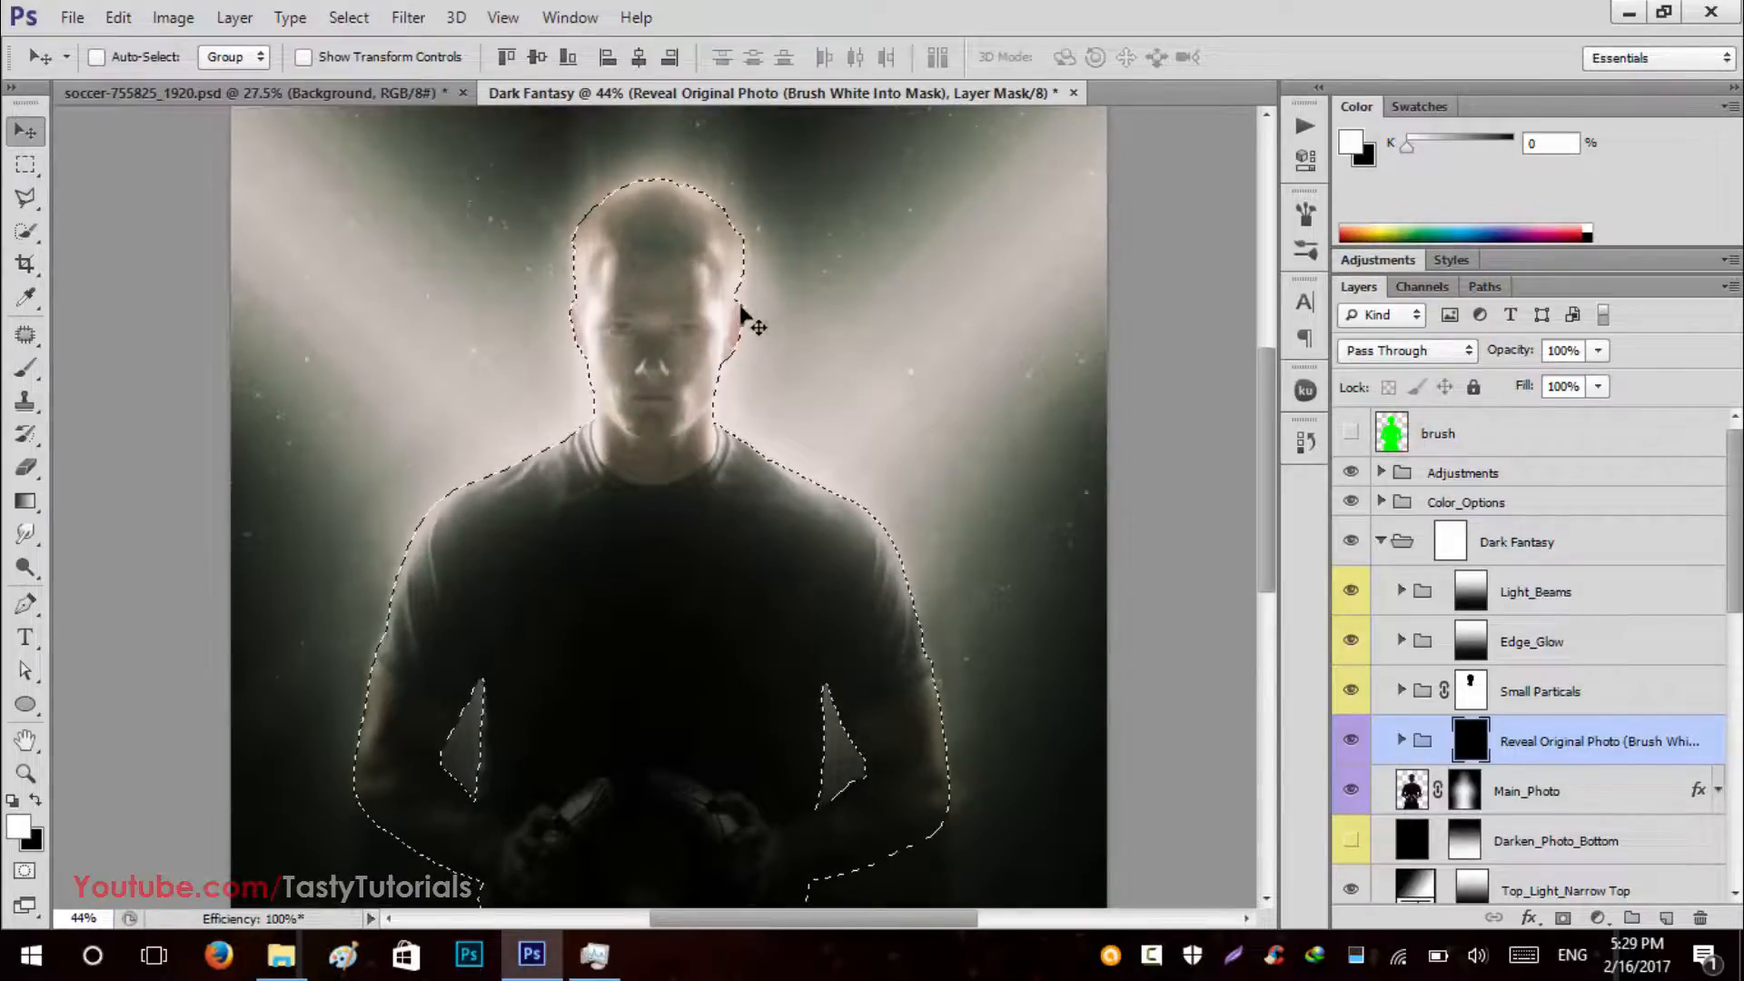
pyautogui.scroll(3, 621, 315)
pyautogui.press('b')
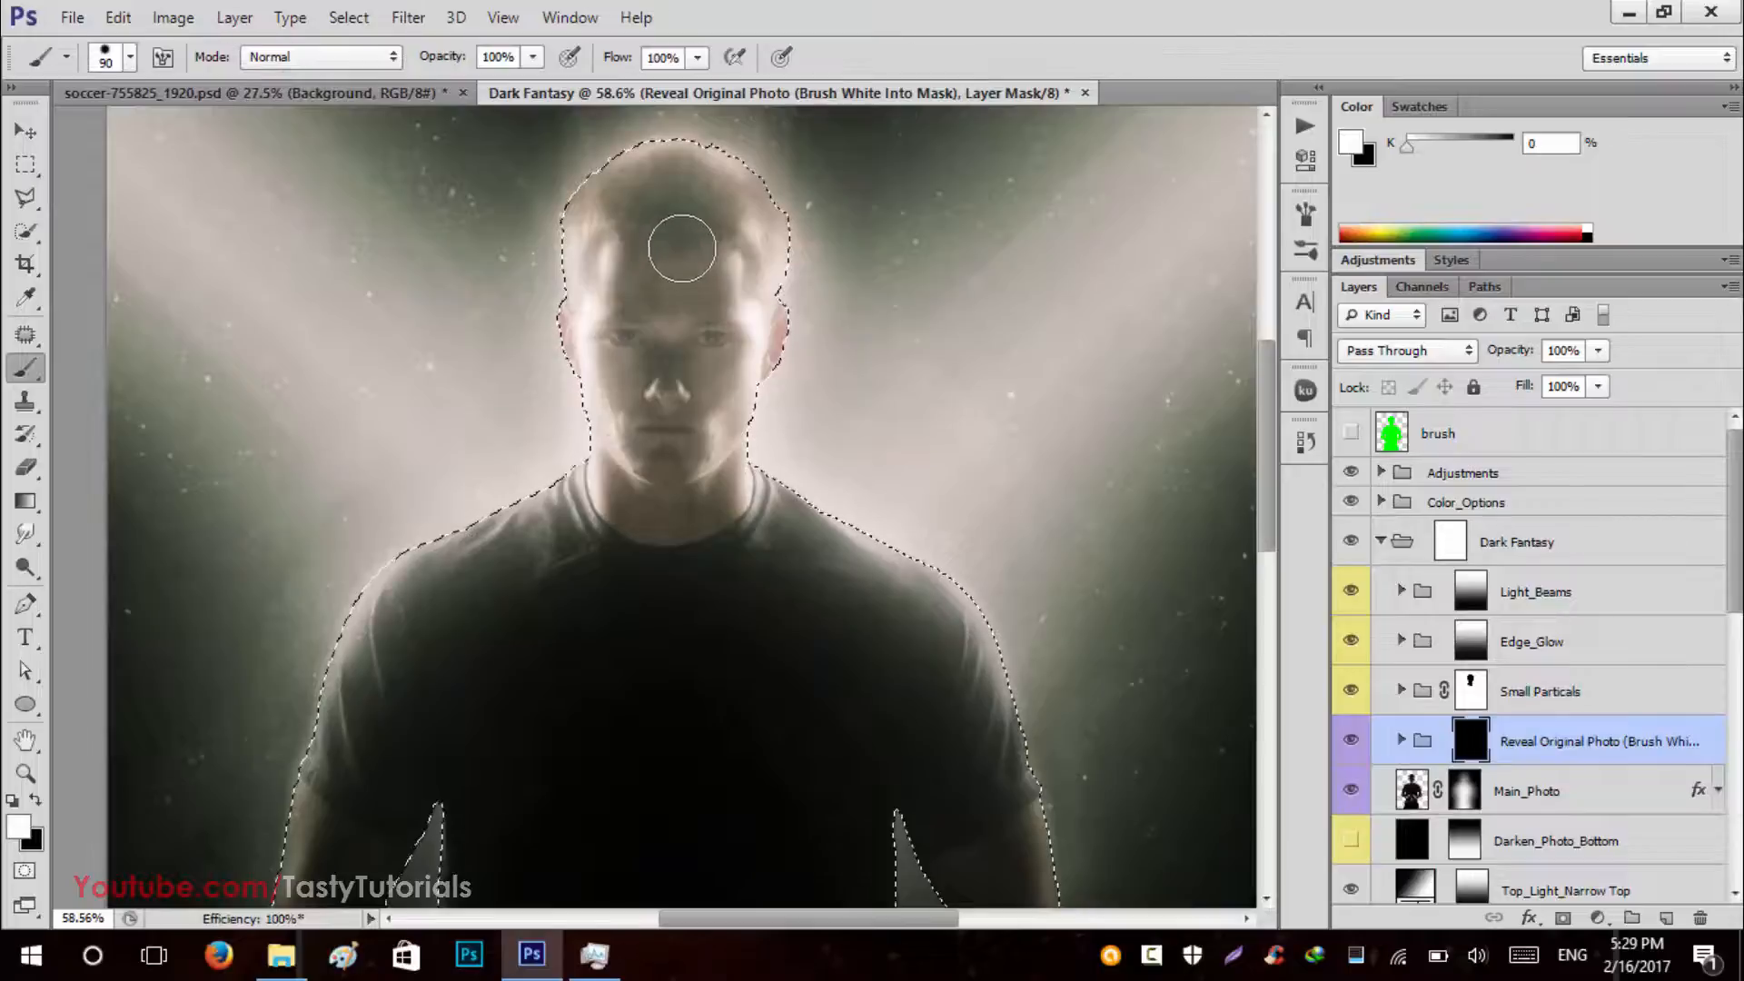
# Soften the brush edge and enlarge the brush to 125 px.
pyautogui.rightClick(673, 236)
pyautogui.moveTo(955, 360); pyautogui.dragTo(672, 363)
pyautogui.click(913, 30)
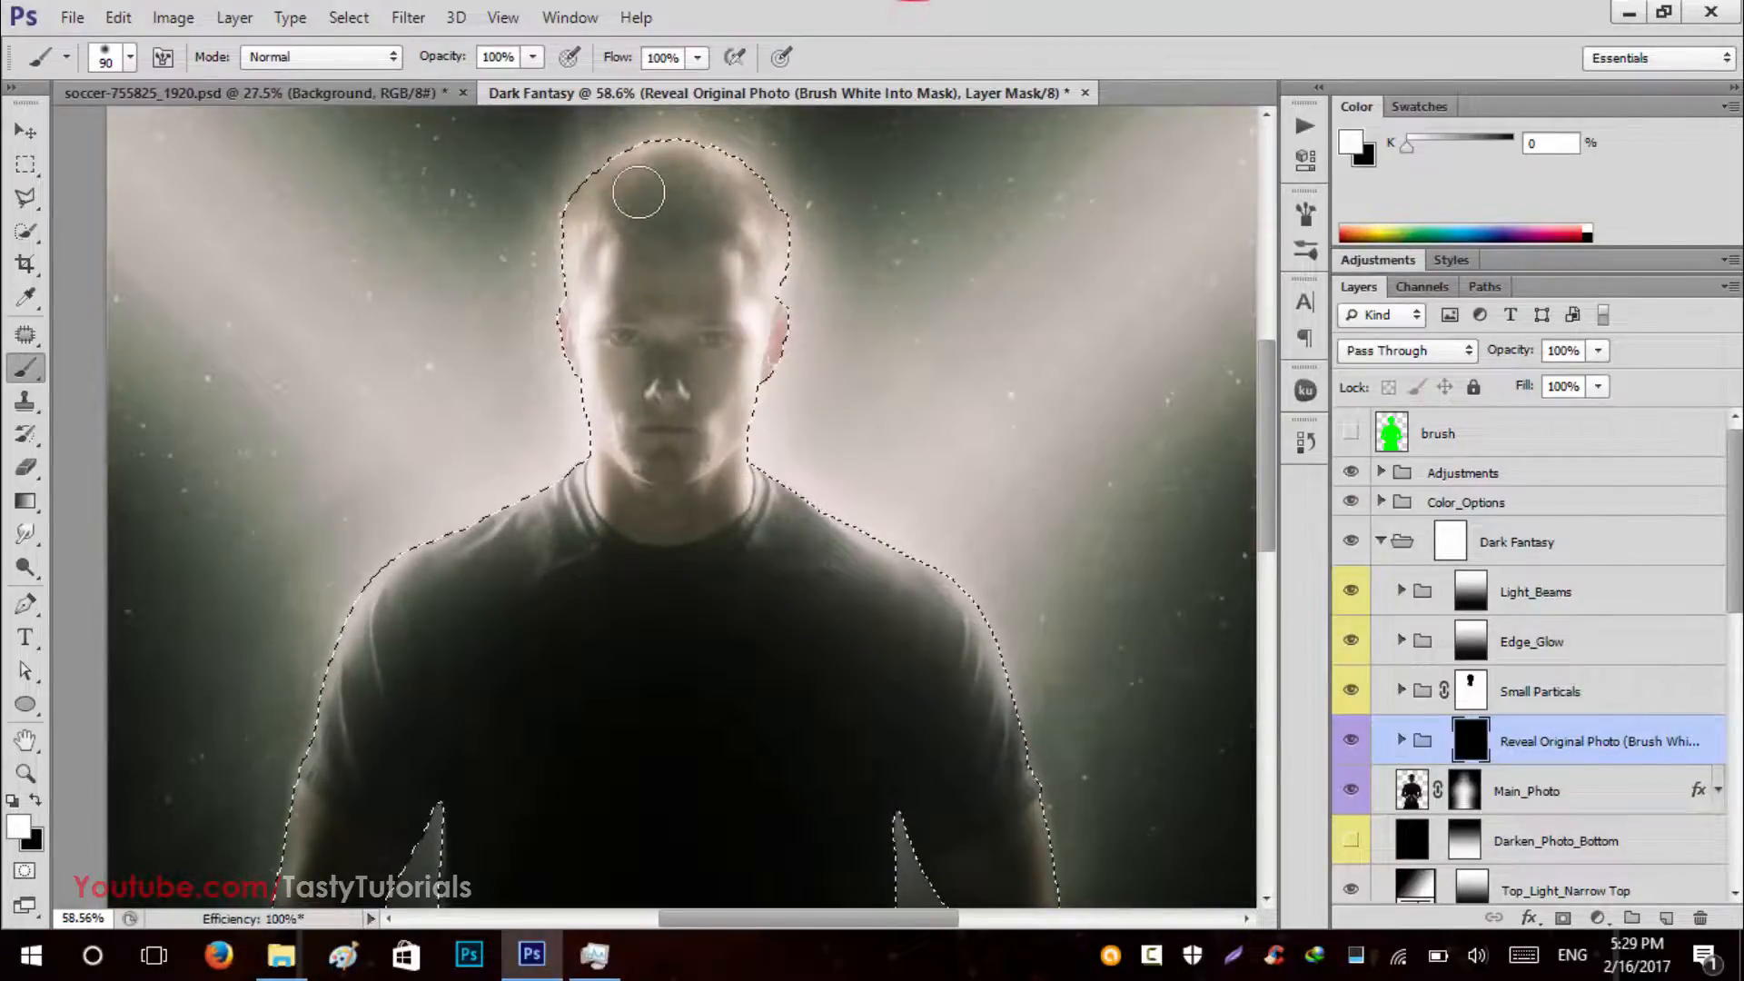
pyautogui.press(']')
pyautogui.press(']')
# Try a full-strength white stroke down the face, undo it, and set the brush opacity and flow to 45%.
pyautogui.moveTo(638, 195)
pyautogui.mouseDown()
pyautogui.moveTo(662, 264)
pyautogui.moveTo(654, 370)
pyautogui.mouseUp()
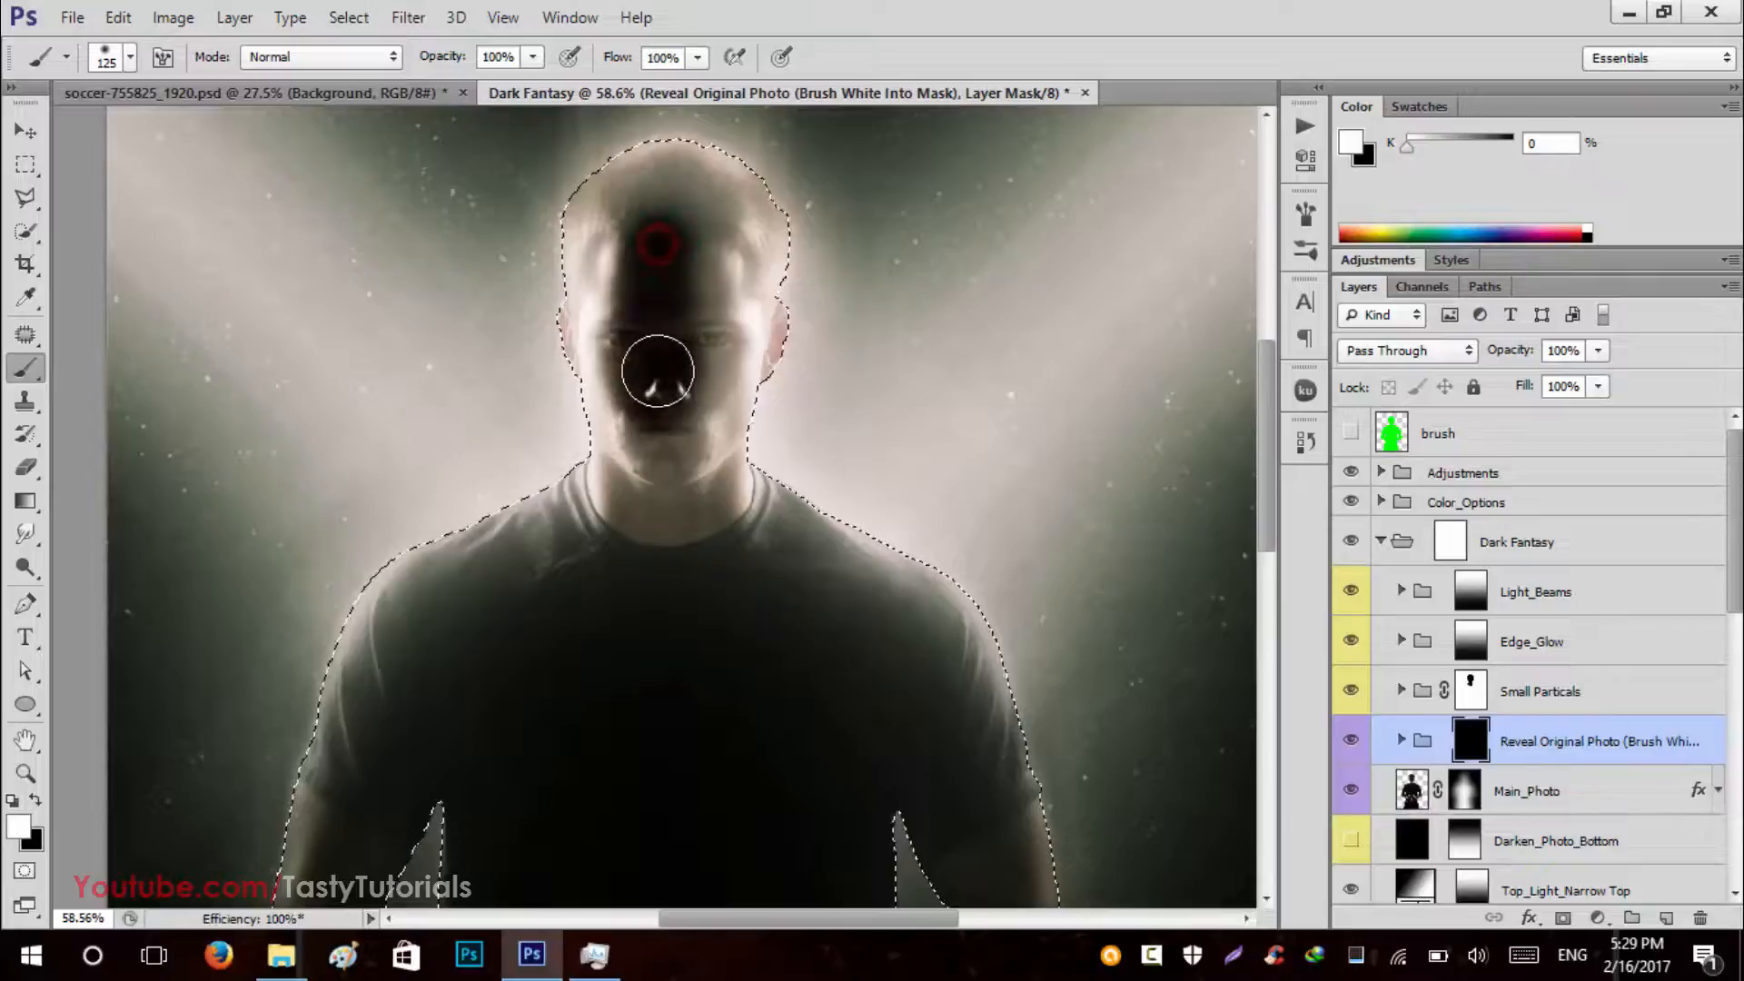
pyautogui.hotkey('ctrl', 'alt', 'z')
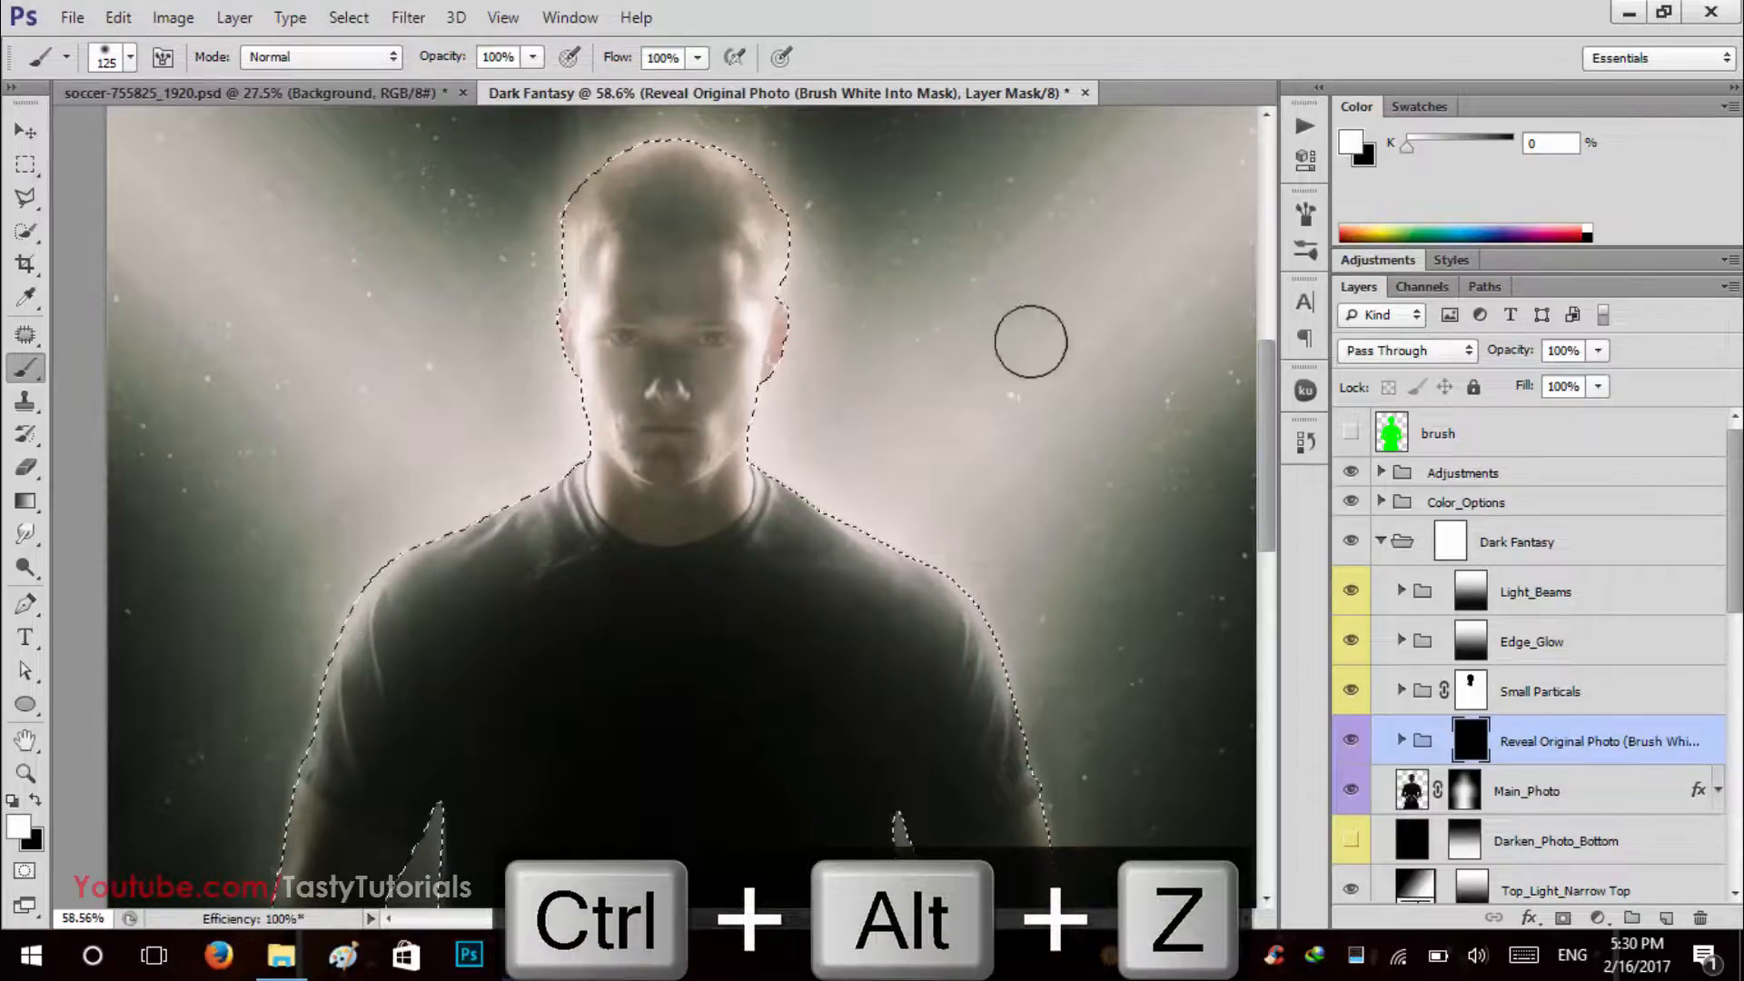
pyautogui.moveTo(443, 60); pyautogui.dragTo(369, 73)
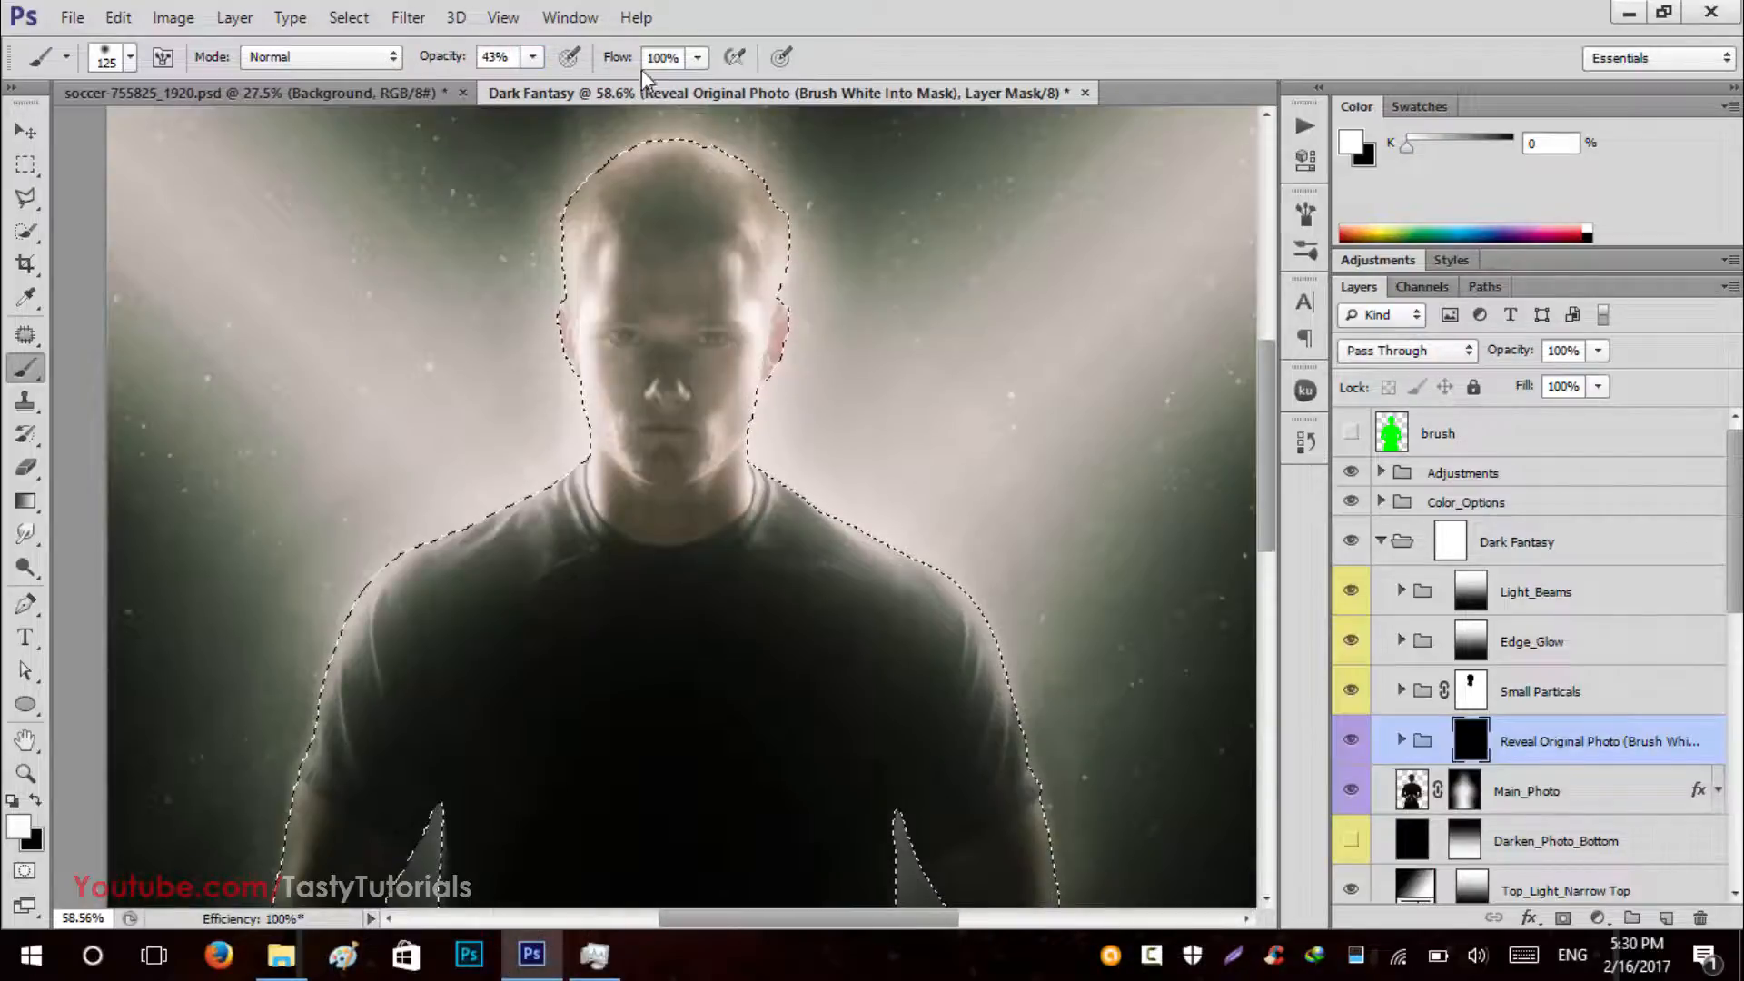
pyautogui.moveTo(581, 69); pyautogui.dragTo(518, 51)
# Paint white over the forehead, nose and chin on the Reveal Original Photo mask to bring back facial detail.
pyautogui.click(673, 272)
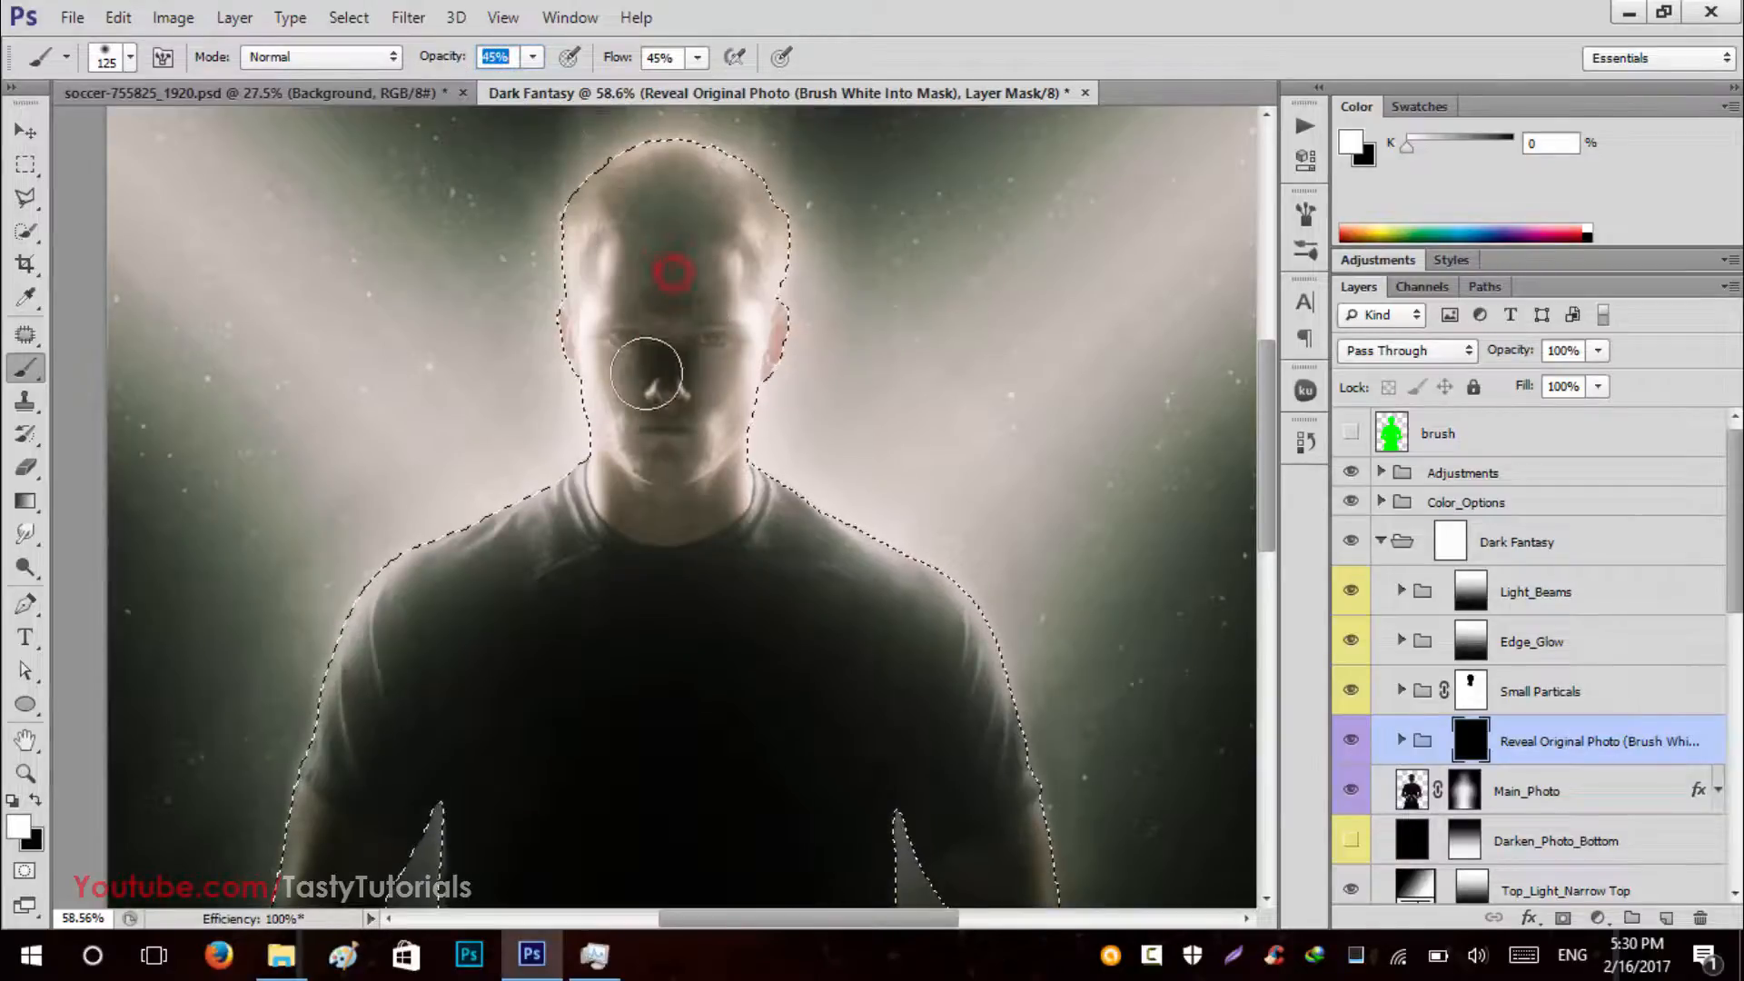
pyautogui.moveTo(632, 434); pyautogui.dragTo(674, 299)
pyautogui.click(640, 277)
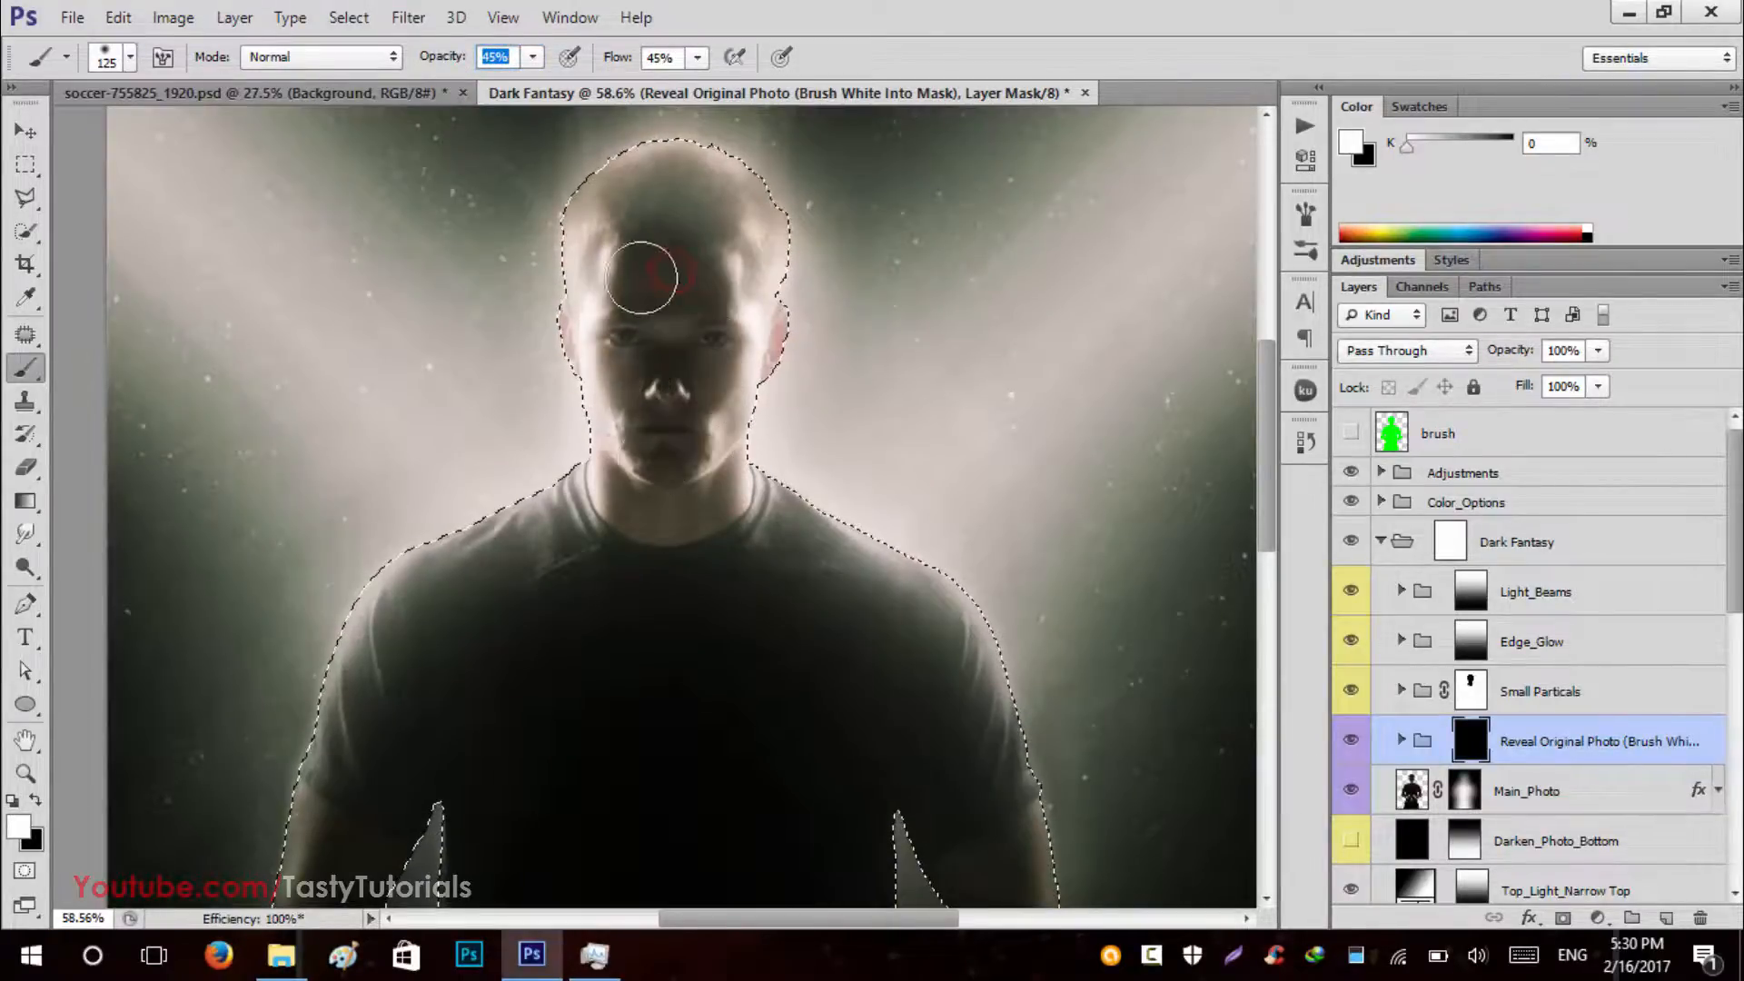
# Paint white down the outer side of both arms from shoulder to elbow on the Reveal Original Photo mask.
pyautogui.scroll(-3, 671, 372)
pyautogui.moveTo(724, 464); pyautogui.dragTo(754, 345)
pyautogui.moveTo(470, 423); pyautogui.dragTo(441, 627)
pyautogui.moveTo(923, 420); pyautogui.dragTo(959, 626)
pyautogui.scroll(3, 623, 730)
pyautogui.moveTo(646, 633)
pyautogui.mouseDown()
pyautogui.moveTo(584, 700)
pyautogui.moveTo(805, 693)
pyautogui.moveTo(595, 683)
pyautogui.mouseUp()
# Reduce the brush to 90 px and paint white over both forearms and hands to reveal the original photo.
pyautogui.press('[')
pyautogui.press('[')
pyautogui.moveTo(382, 627); pyautogui.dragTo(629, 712)
pyautogui.moveTo(1005, 645); pyautogui.dragTo(770, 724)
pyautogui.scroll(-3, 772, 725)
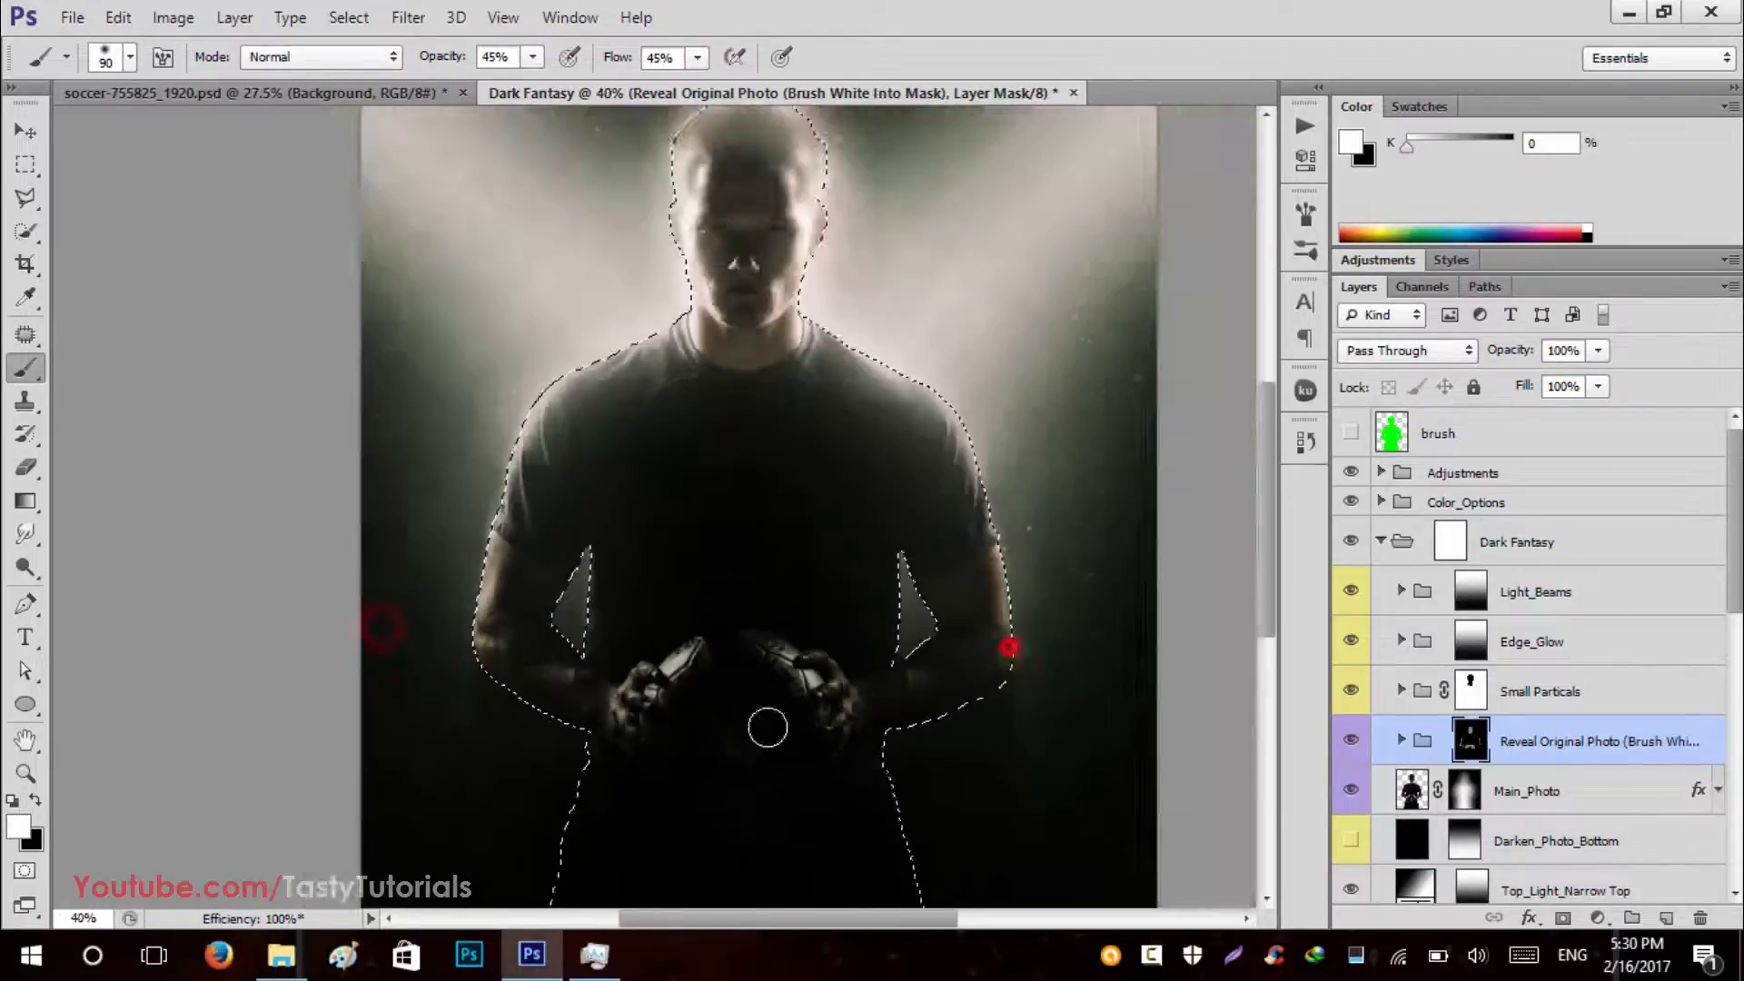
pyautogui.scroll(3, 535, 731)
pyautogui.moveTo(603, 521); pyautogui.dragTo(600, 640)
pyautogui.moveTo(1030, 523); pyautogui.dragTo(1036, 636)
pyautogui.scroll(-3, 772, 709)
# Try a white stroke along the lower edge of the ball, and step back to remove it.
pyautogui.scroll(4, 635, 726)
pyautogui.click(520, 762)
pyautogui.scroll(1, 529, 771)
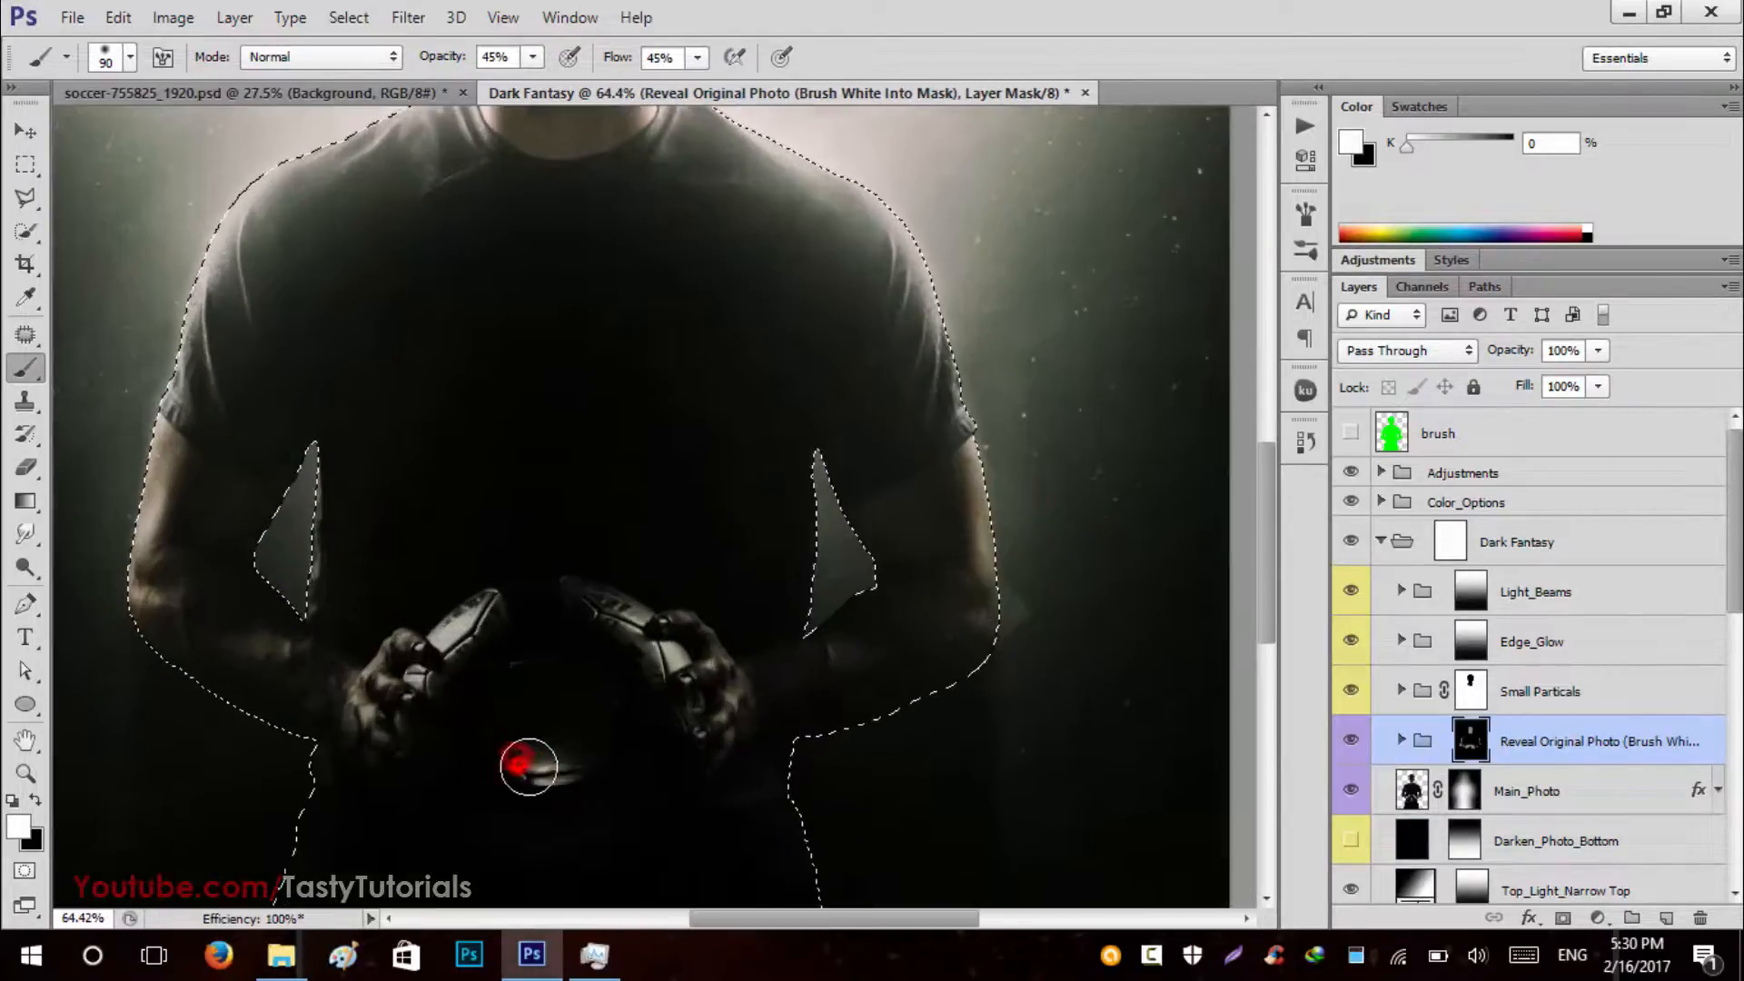
pyautogui.scroll(-6, 610, 680)
pyautogui.hotkey('ctrl', 'alt', 'z')
# Paint soft white strokes over the ball and both gloved hands on the Reveal Original Photo mask.
pyautogui.scroll(5, 528, 772)
pyautogui.moveTo(537, 654); pyautogui.dragTo(673, 678)
pyautogui.moveTo(558, 549); pyautogui.dragTo(708, 625)
pyautogui.click(712, 623)
pyautogui.moveTo(537, 584); pyautogui.dragTo(424, 596)
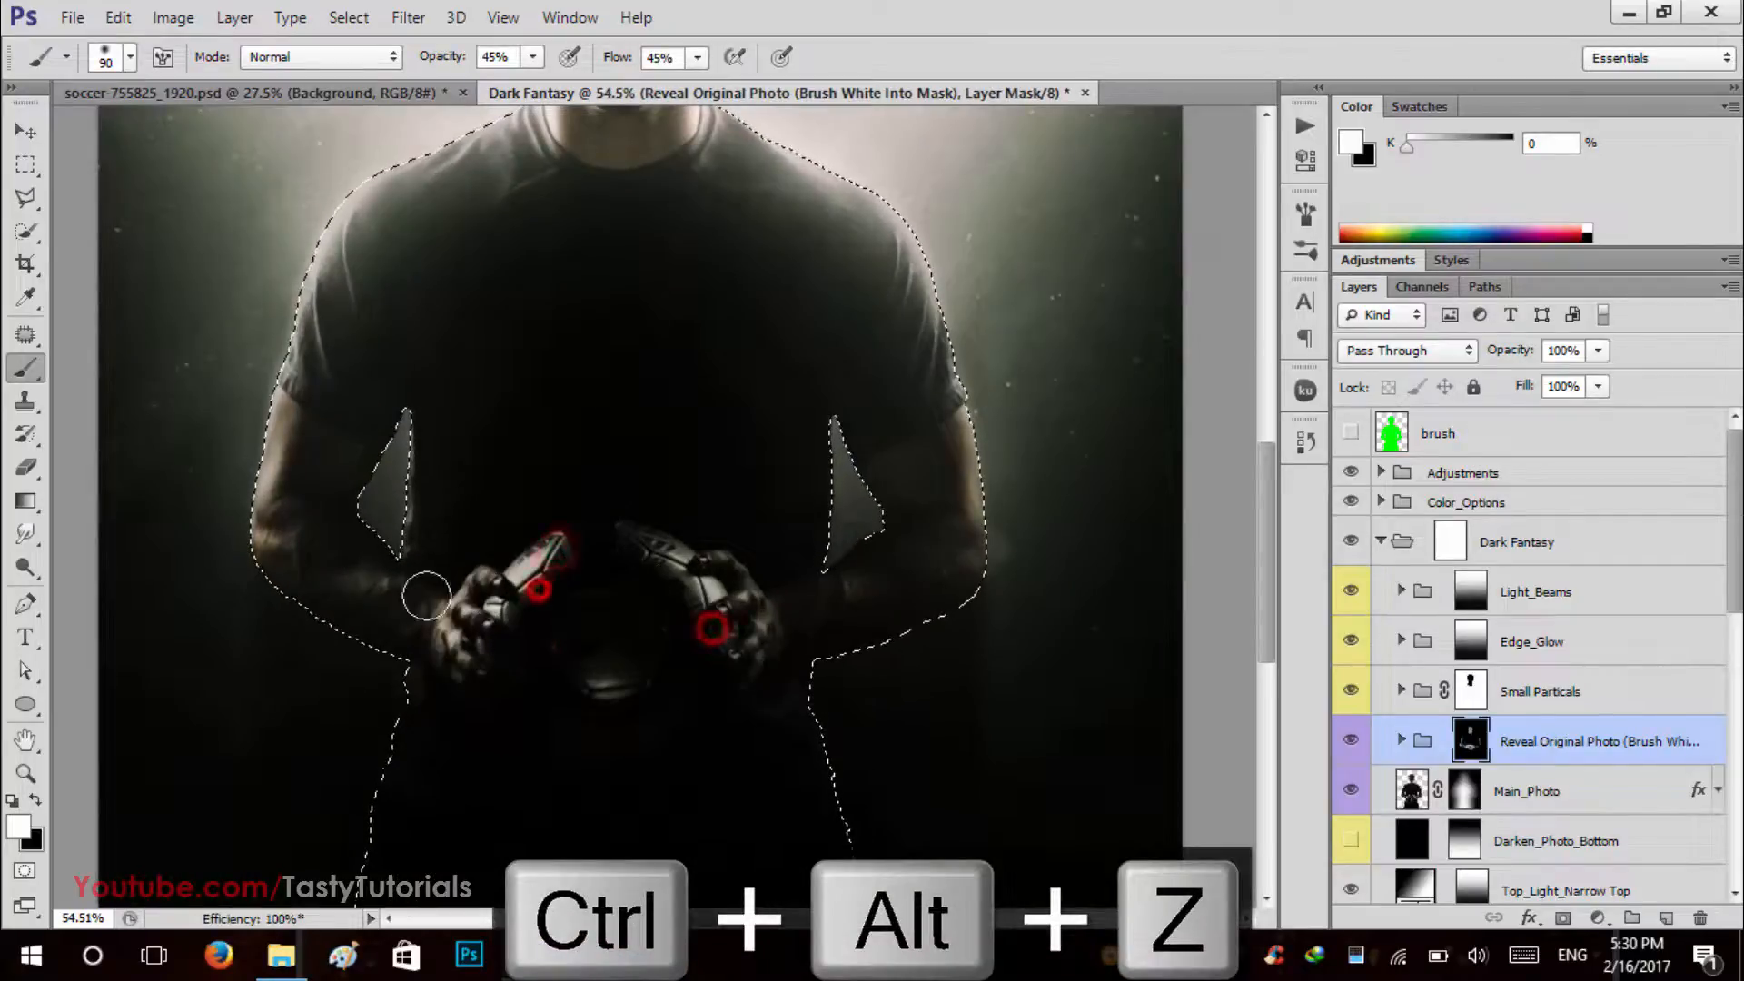
pyautogui.click(760, 608)
pyautogui.click(669, 576)
pyautogui.scroll(-3, 670, 581)
pyautogui.click(630, 553)
pyautogui.scroll(3, 611, 335)
# Enlarge the brush to 175 px and dab white over the shirt front on the Reveal Original Photo mask.
pyautogui.click(591, 436)
pyautogui.press(']')
pyautogui.press(']')
pyautogui.press(']')
pyautogui.press(']')
pyautogui.click(615, 515)
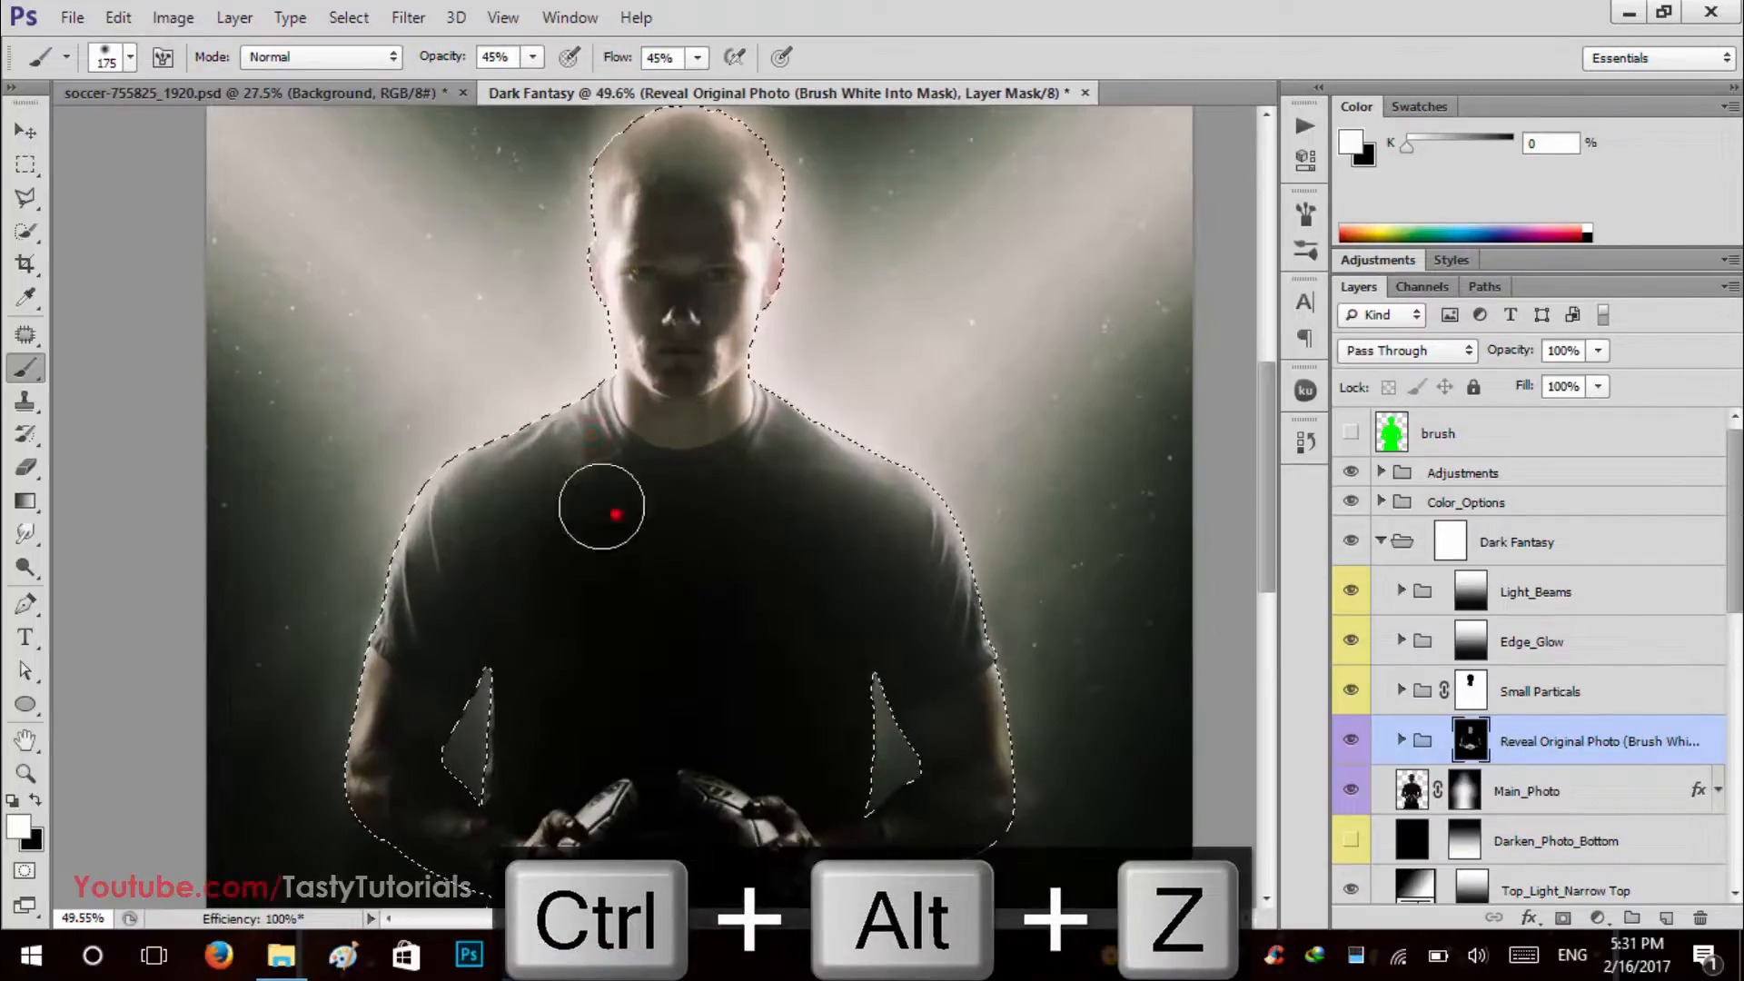
pyautogui.click(596, 490)
pyautogui.click(549, 673)
pyautogui.scroll(-7, 705, 599)
pyautogui.scroll(3, 684, 536)
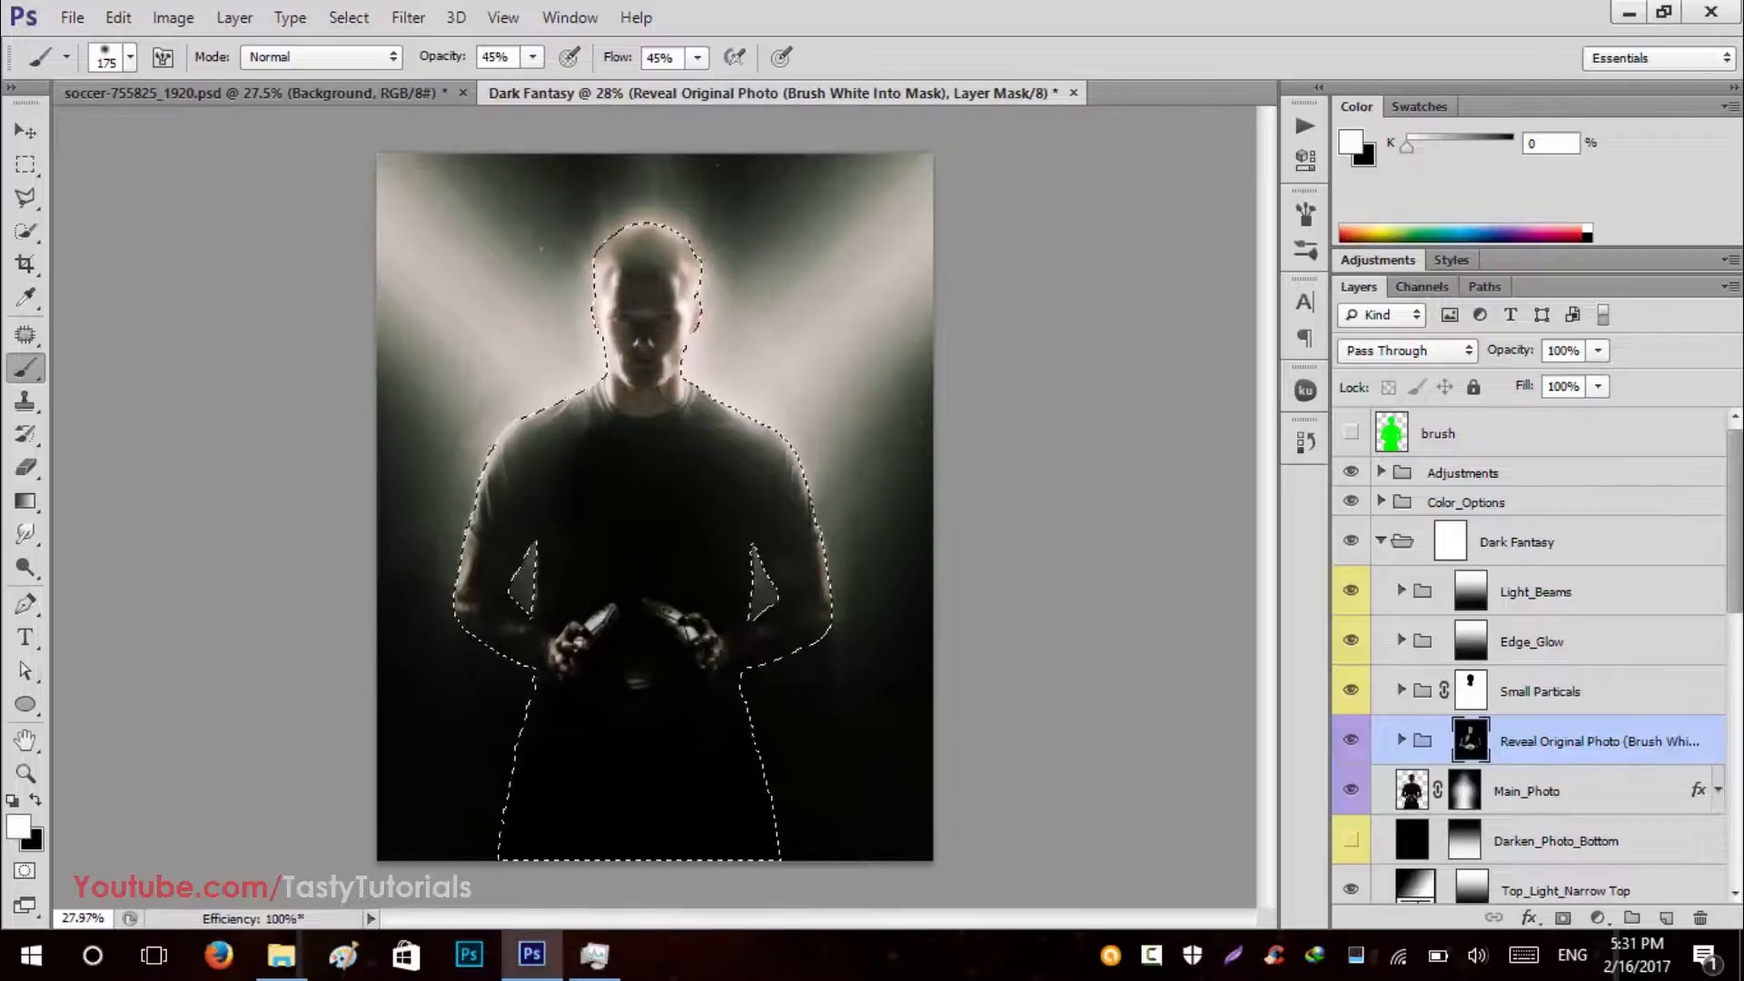
# Clear the selection around the man and review the revealed face, arms and hands without the outline.
pyautogui.click(584, 107)
pyautogui.scroll(1, 626, 272)
pyautogui.scroll(-1, 636, 227)
pyautogui.click(652, 195)
pyautogui.scroll(-2, 753, 489)
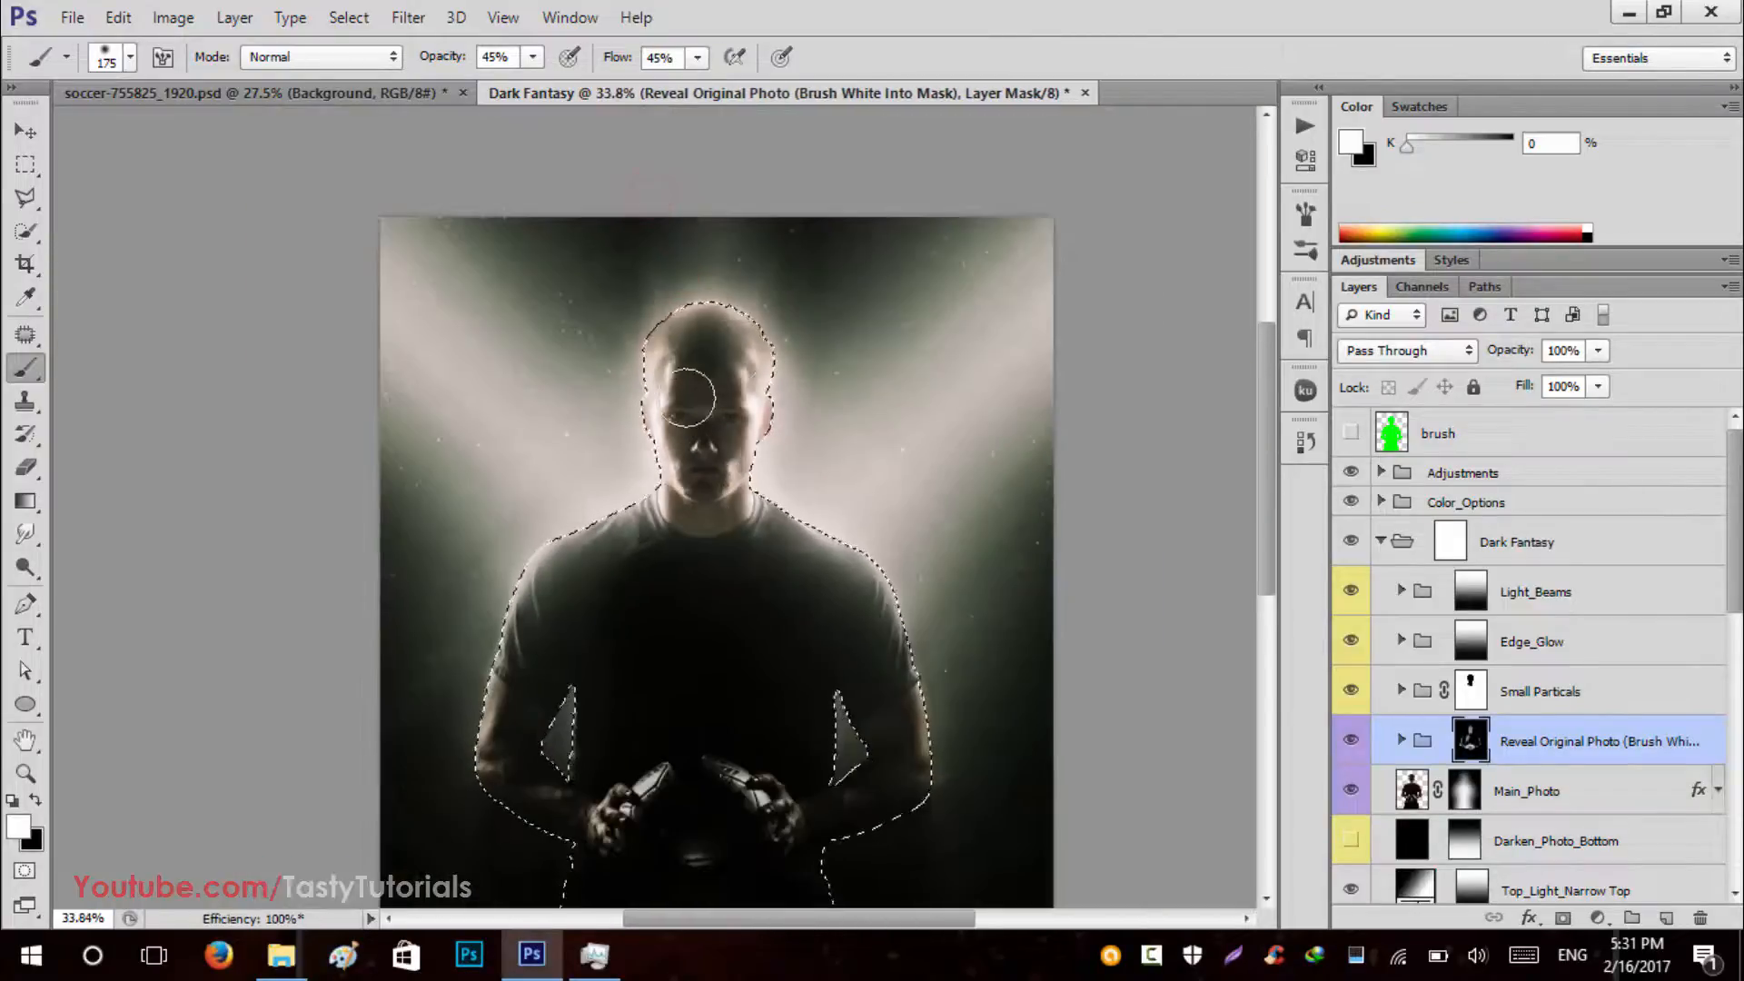
pyautogui.click(623, 409)
pyautogui.hotkey('ctrl', 'd')
pyautogui.click(732, 303)
pyautogui.scroll(3, 772, 502)
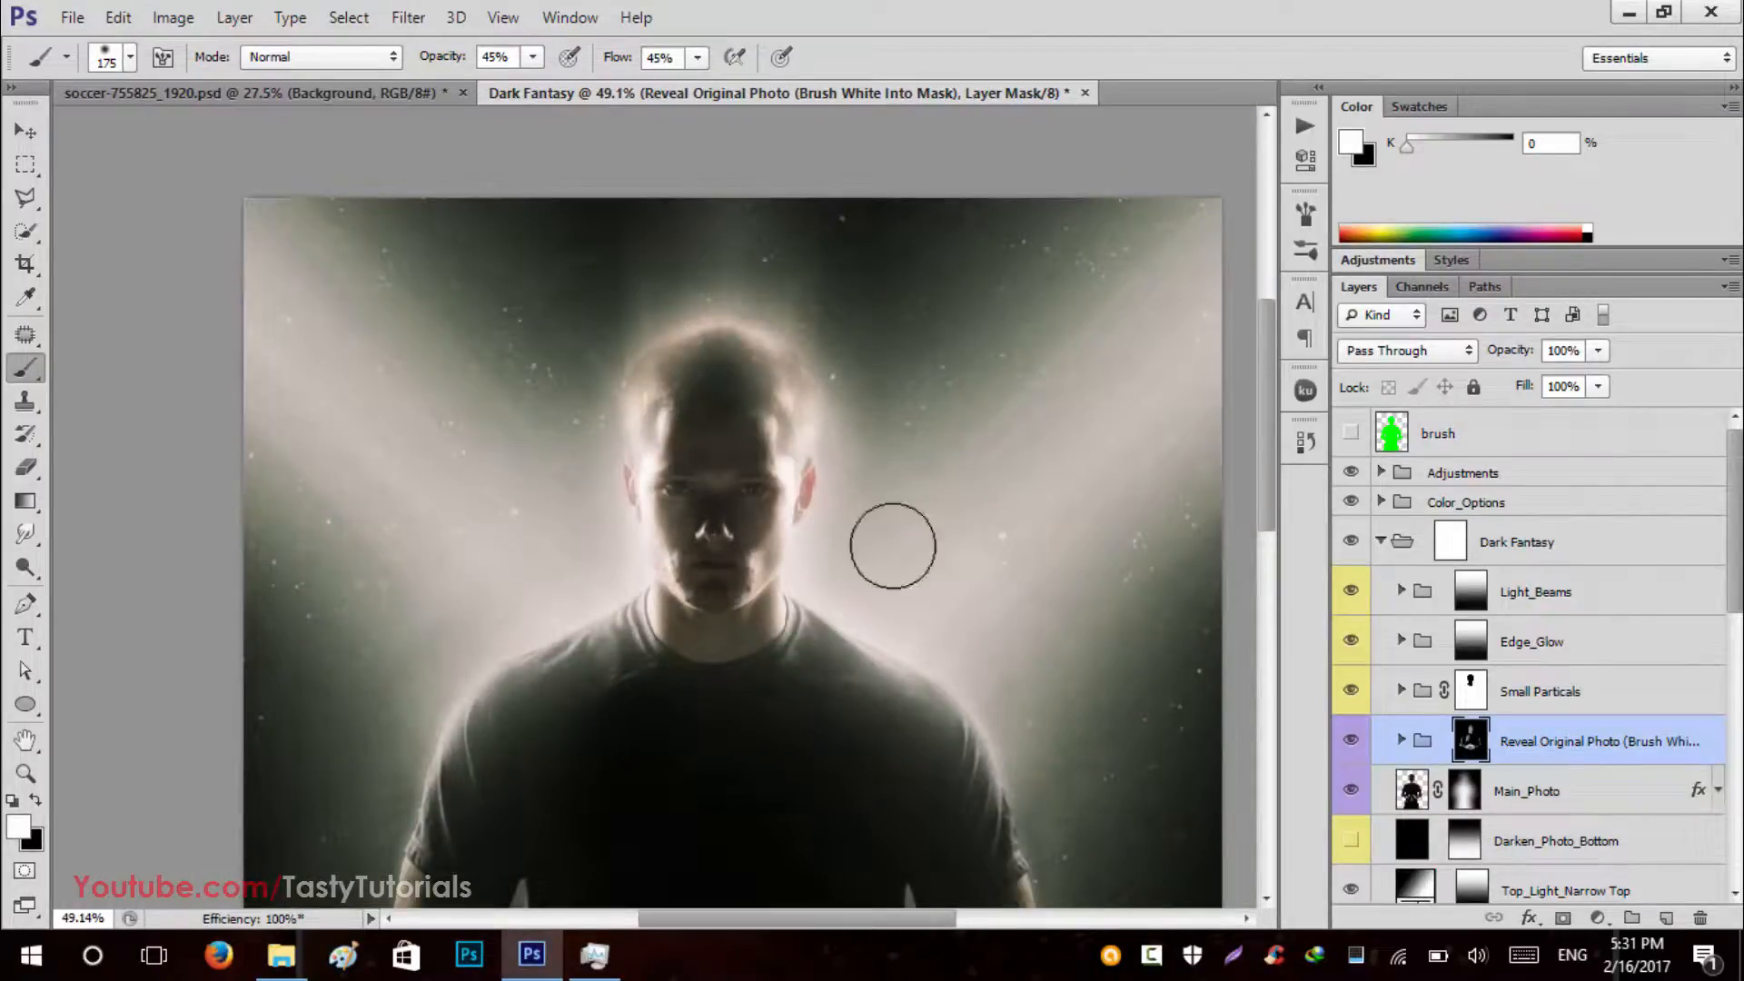
pyautogui.scroll(-2, 899, 465)
pyautogui.scroll(-1, 900, 465)
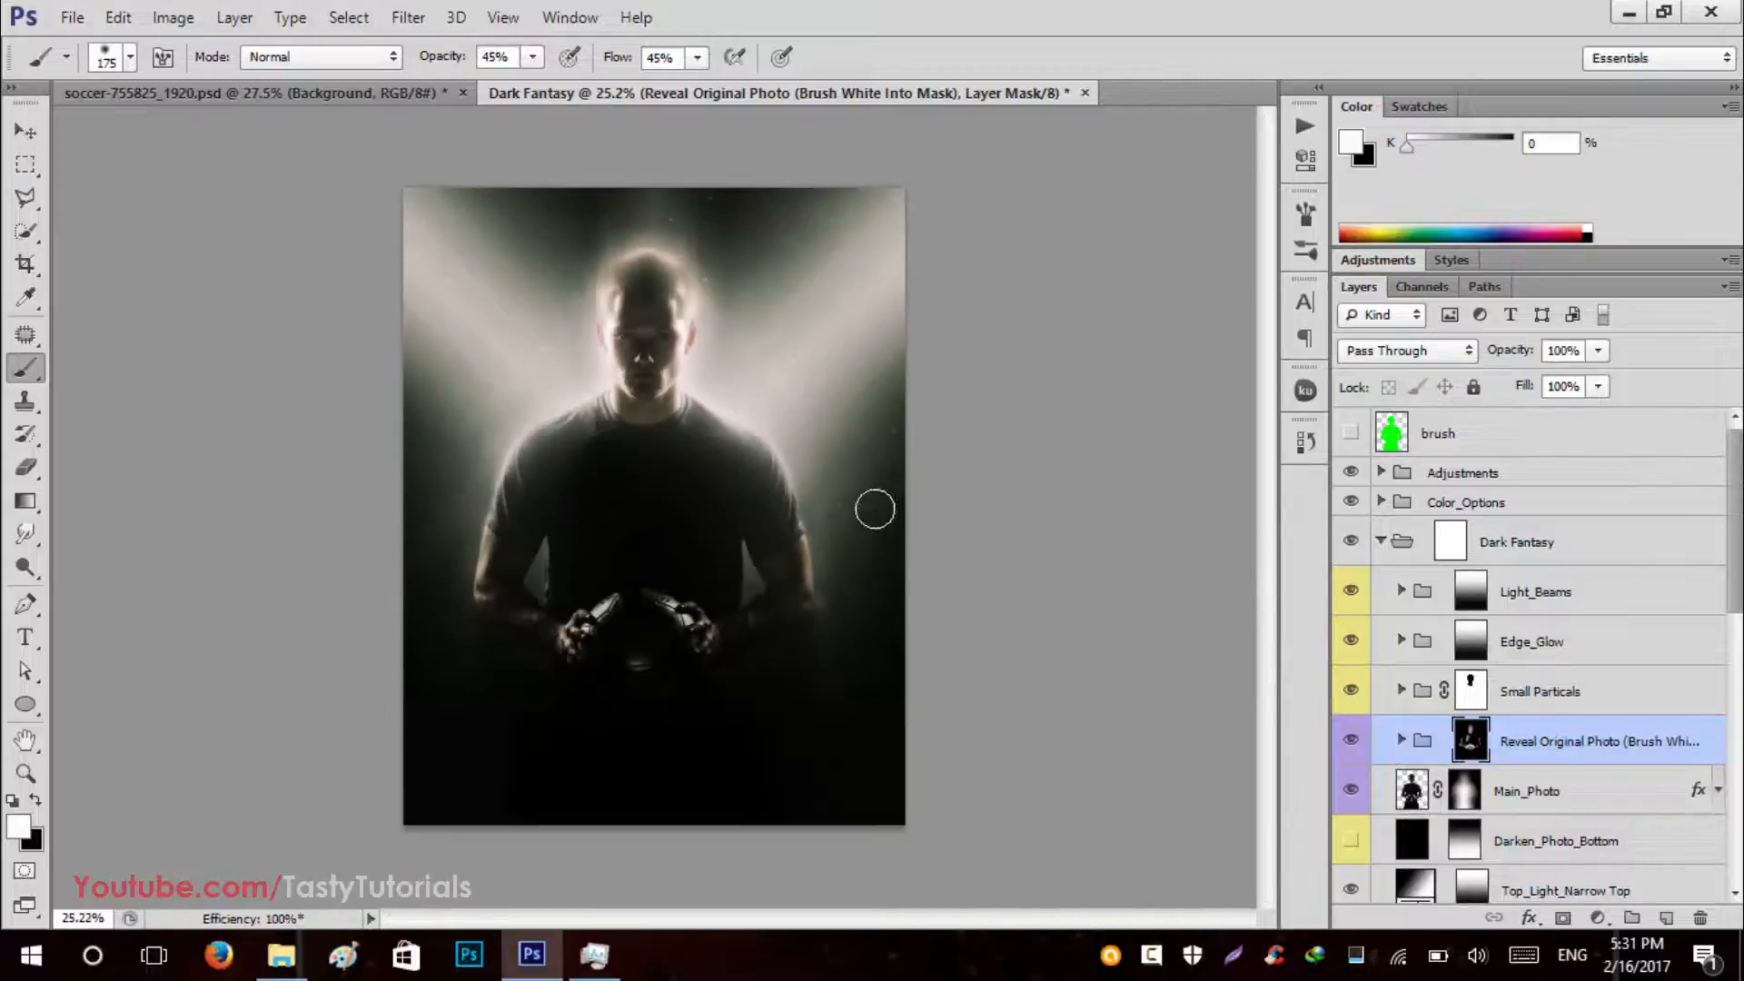
pyautogui.scroll(3, 636, 763)
pyautogui.scroll(1, 648, 695)
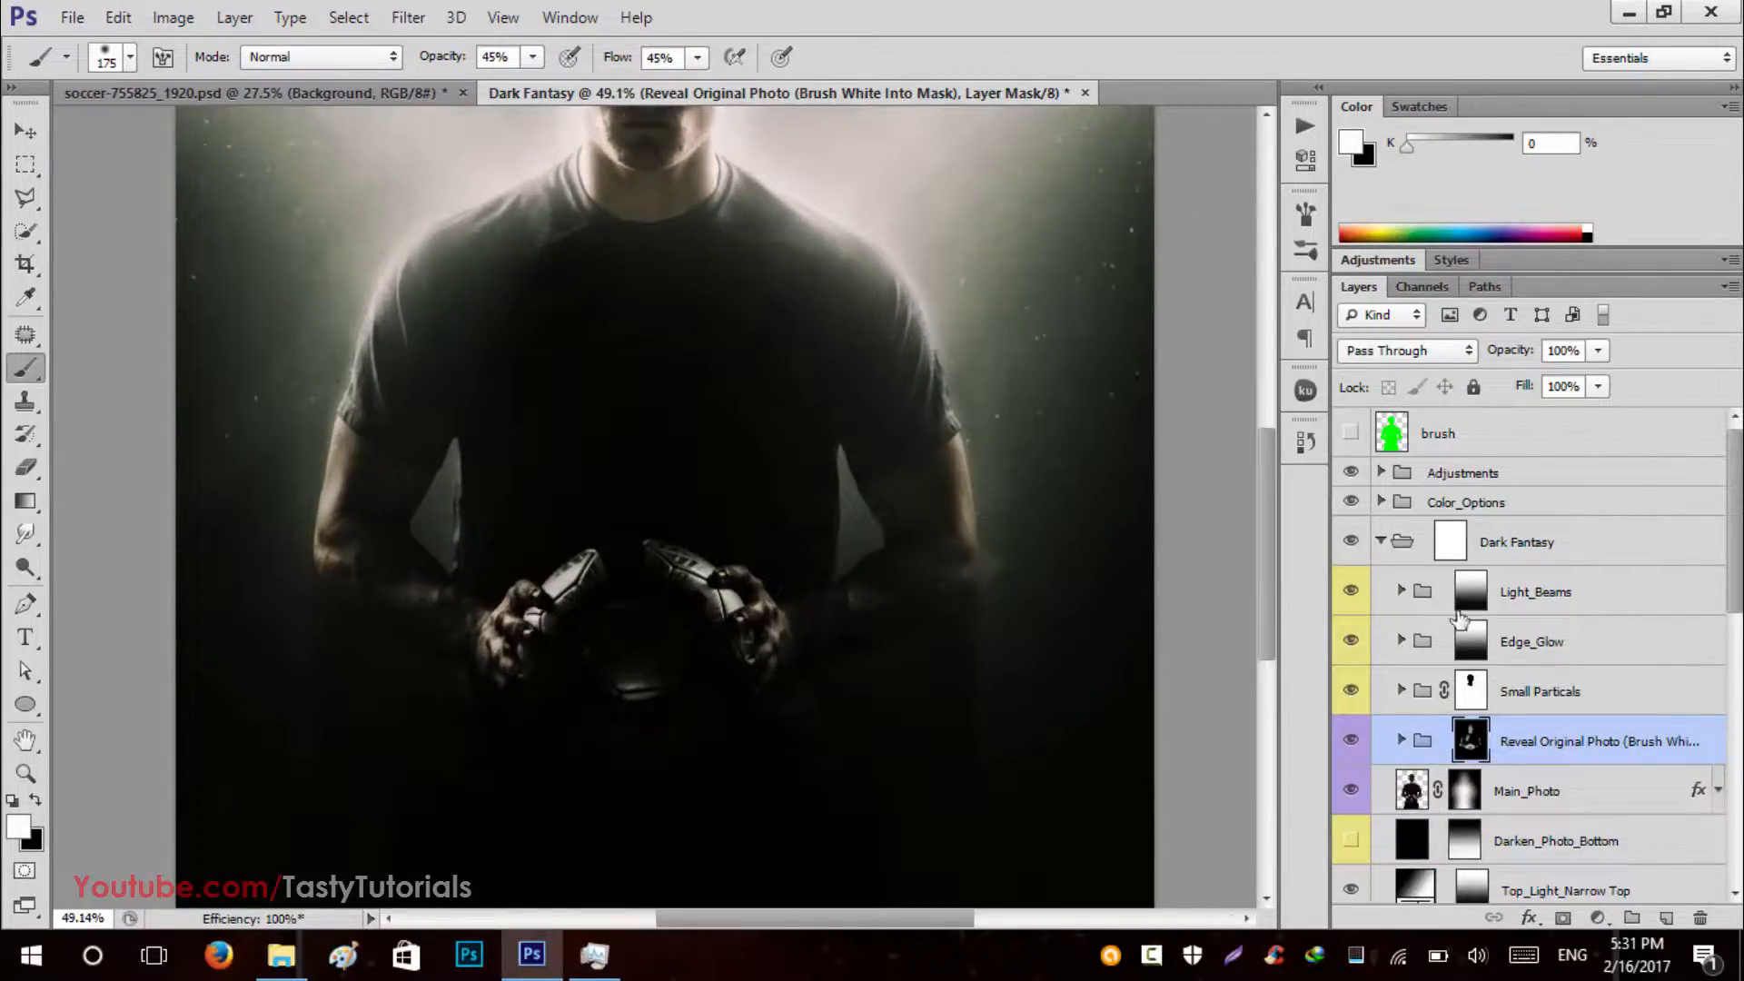
# Examine the layers inside the Small Particals group, and collapse the group again.
pyautogui.click(1379, 550)
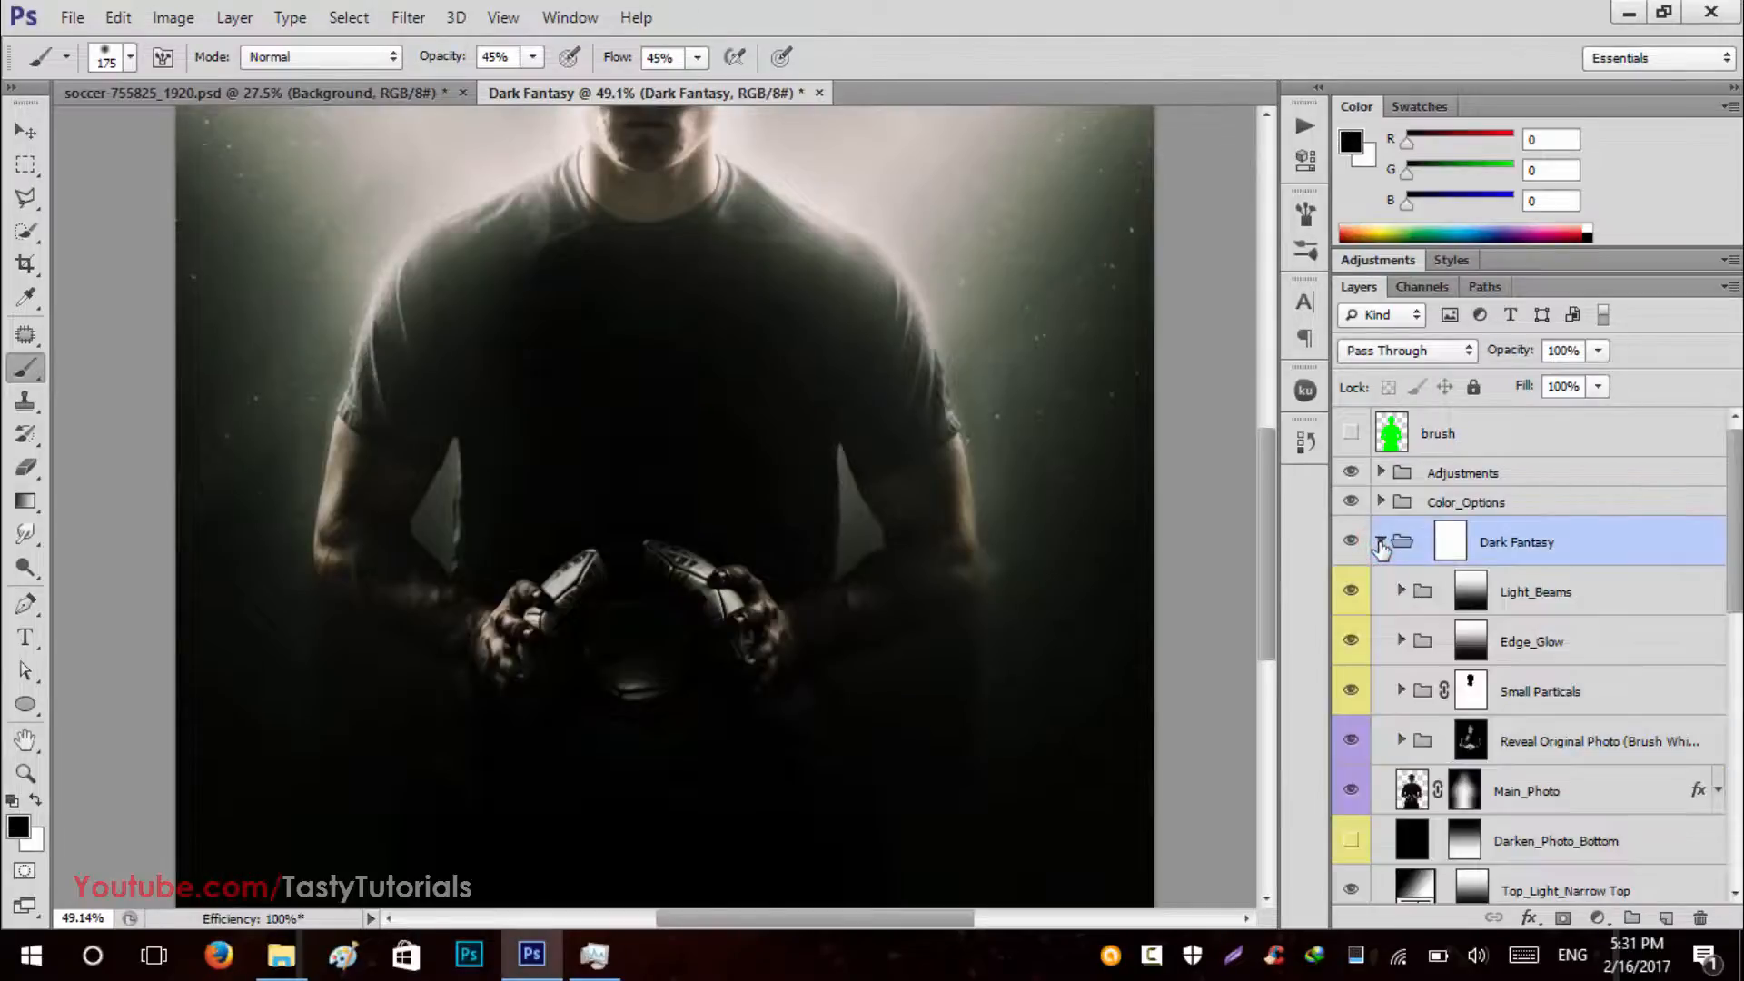
pyautogui.scroll(-2, 1558, 638)
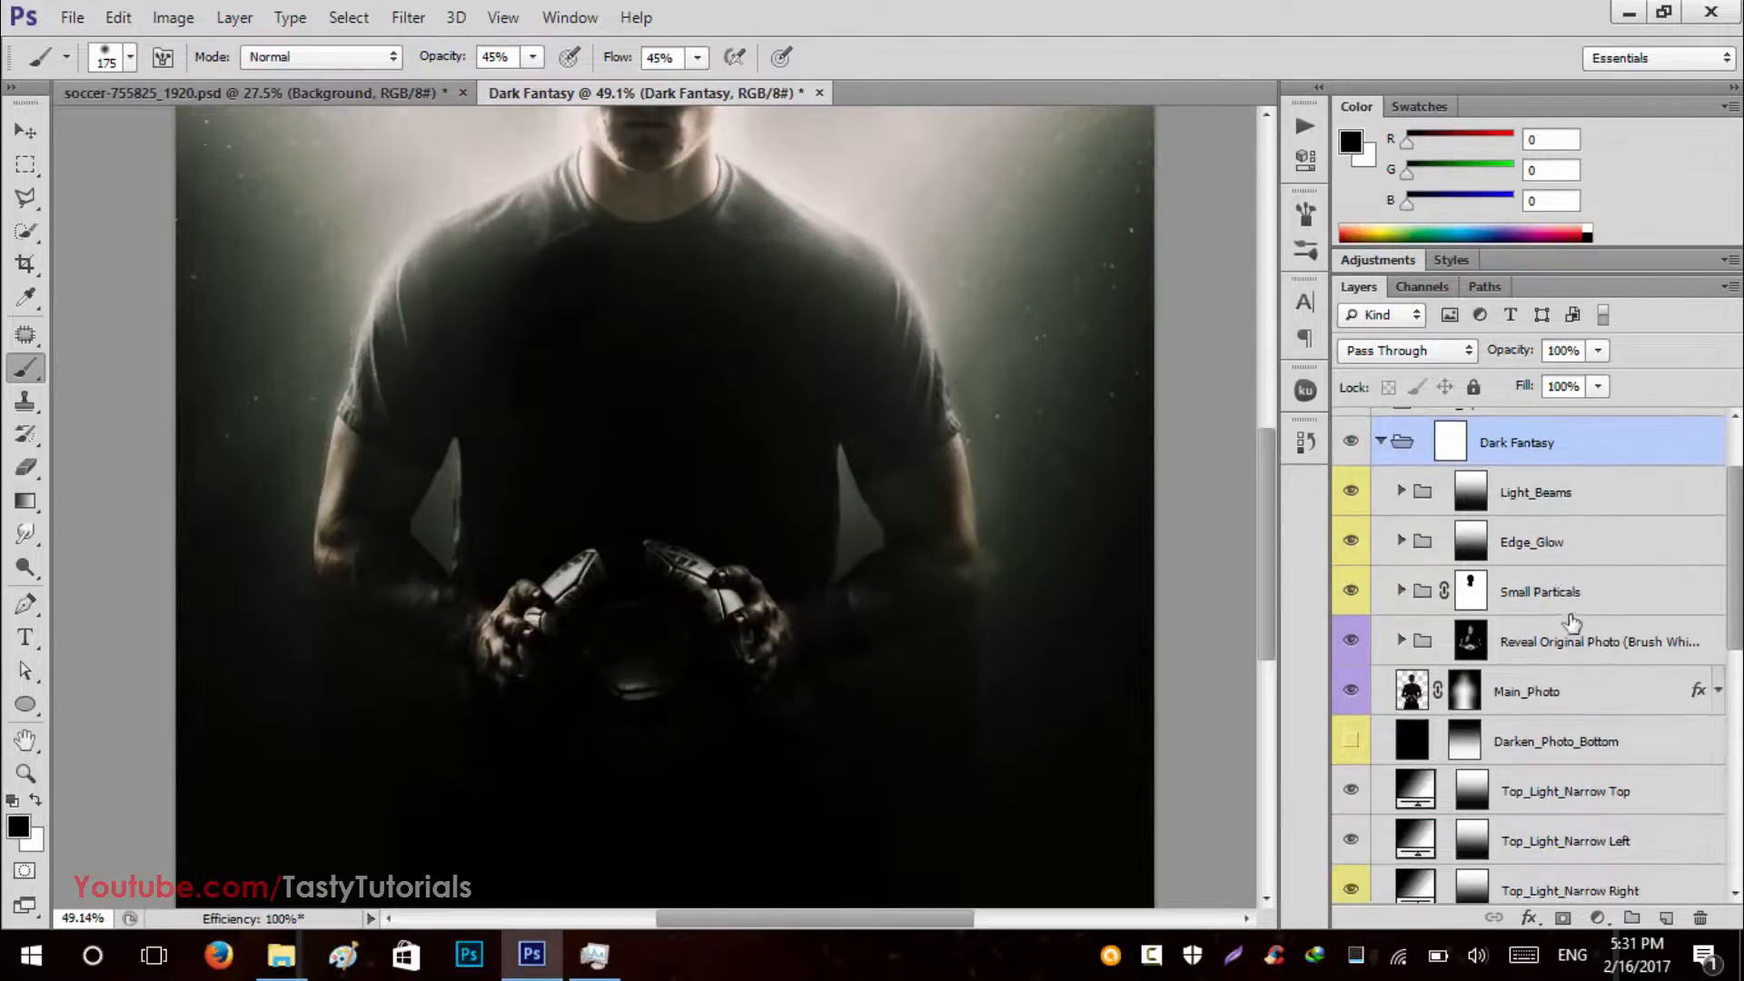
pyautogui.click(1544, 595)
pyautogui.click(1401, 591)
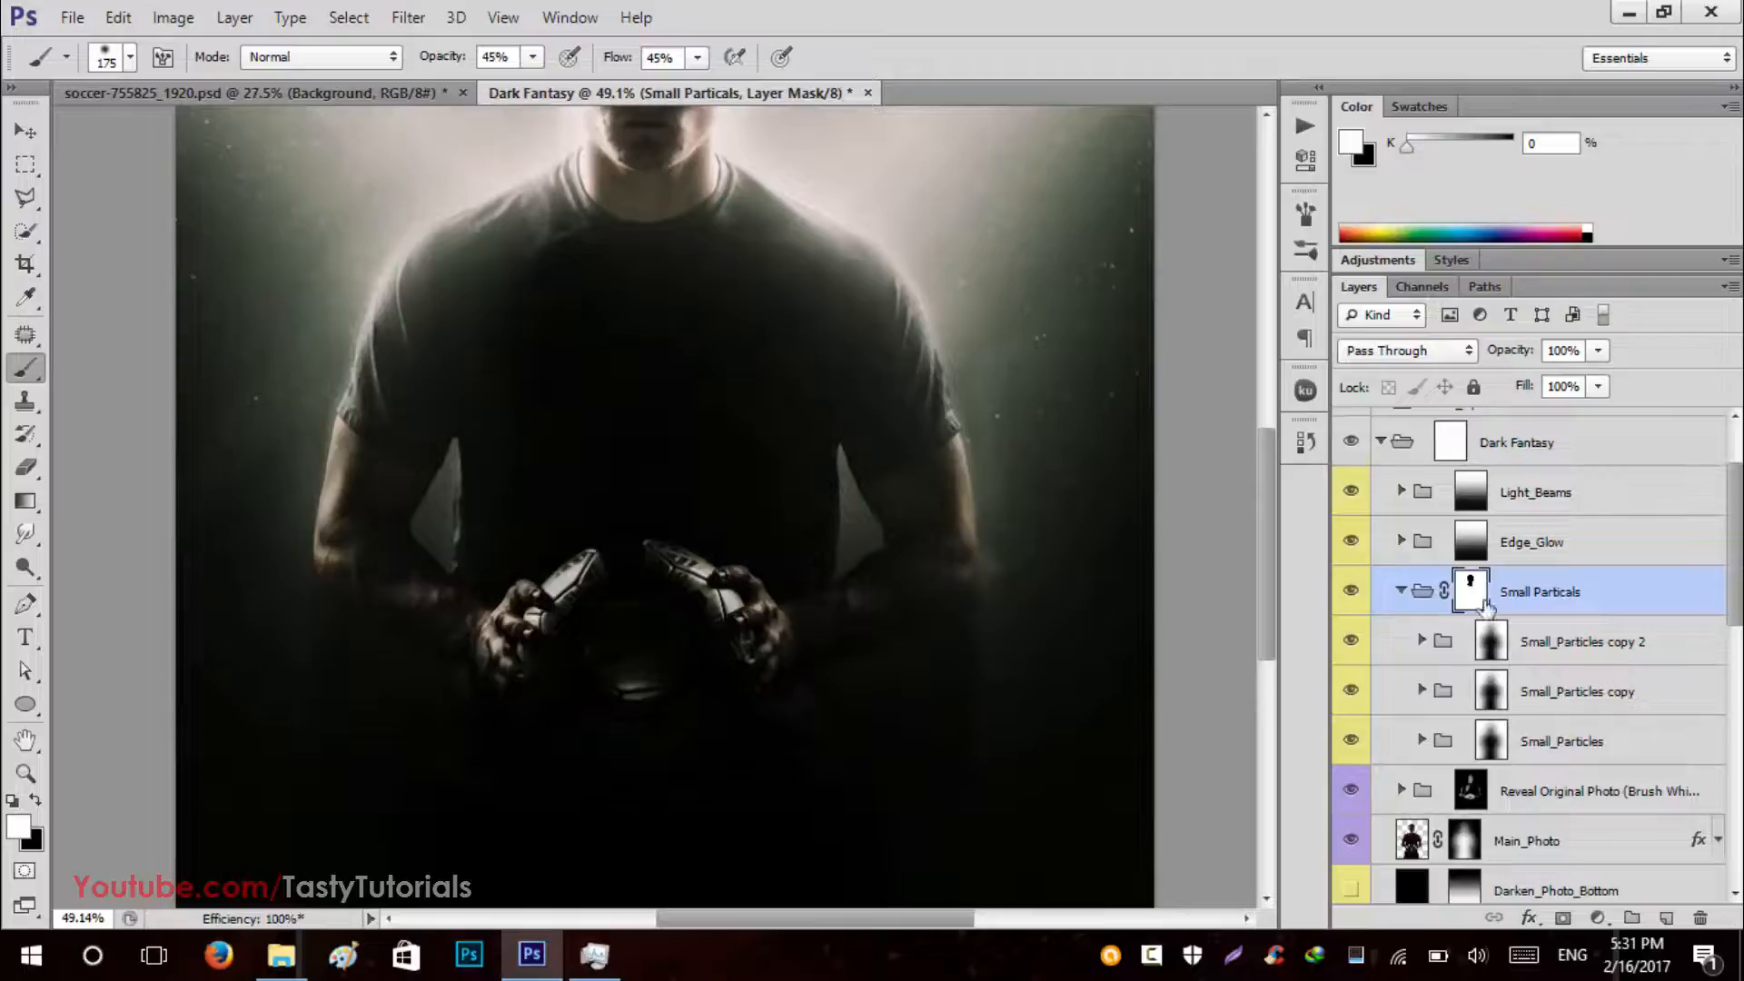
pyautogui.click(1402, 591)
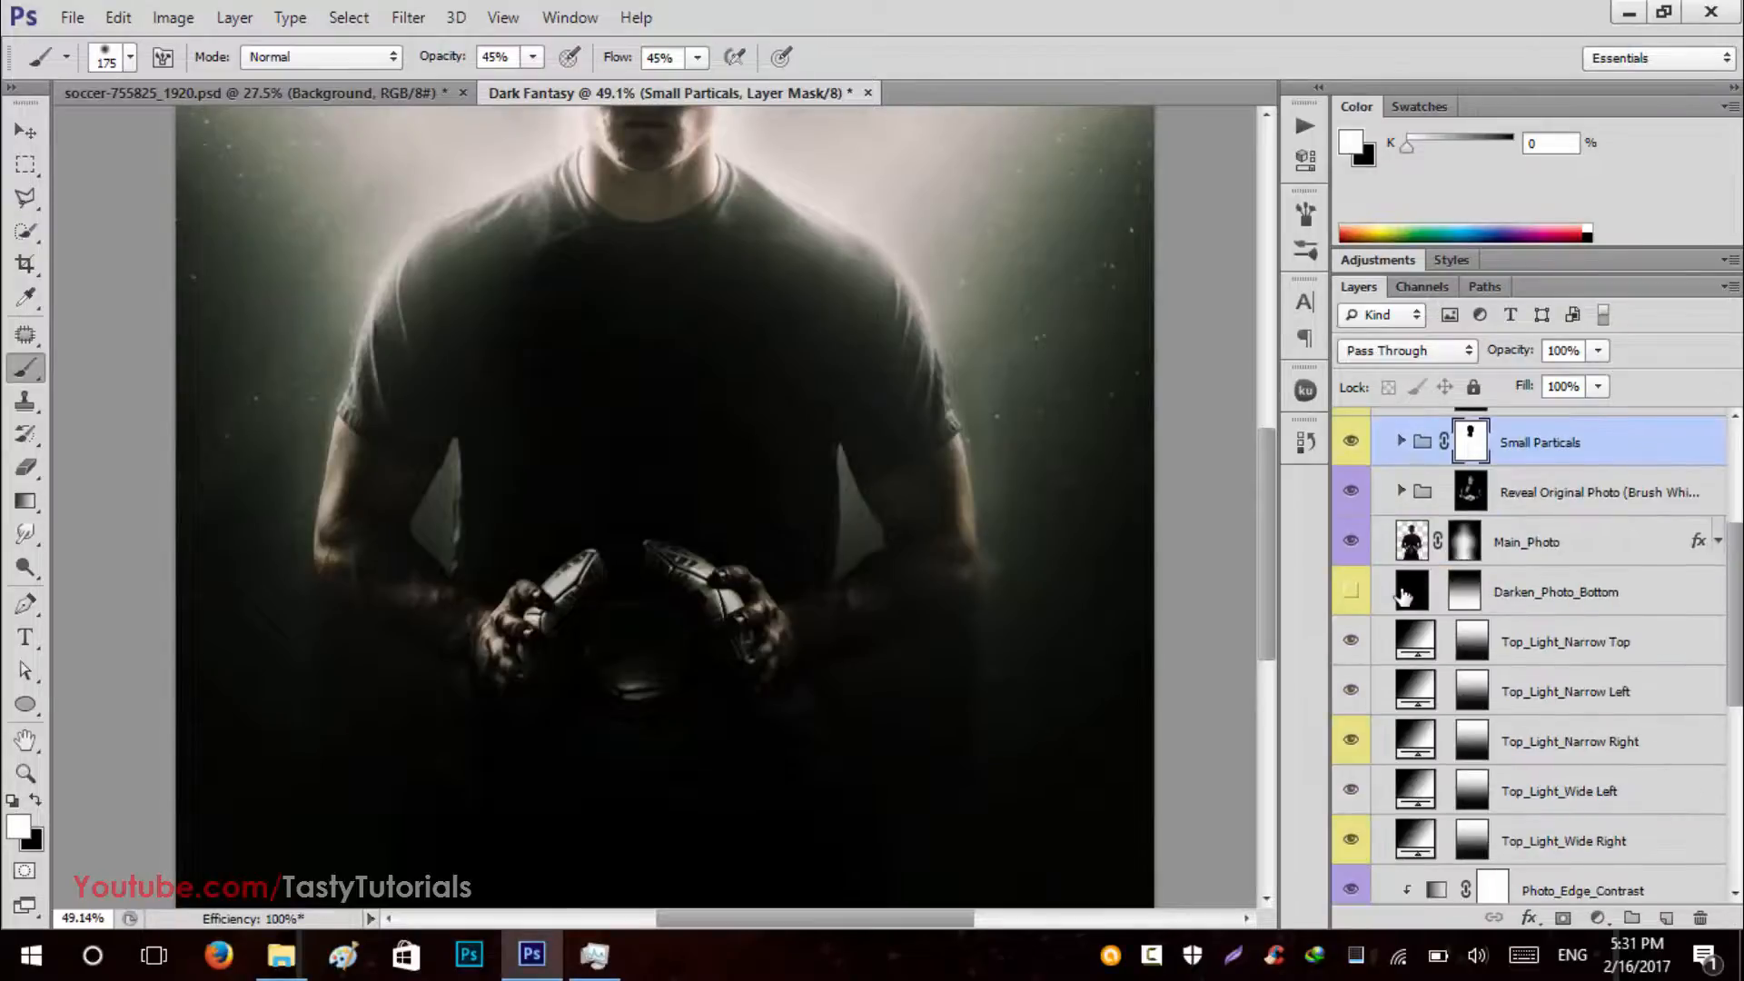
# Compare the Top_Light_Narrow Right, Narrow Left, Wide Right and Wide Left layers by toggling their visibility.
pyautogui.scroll(-6, 1381, 600)
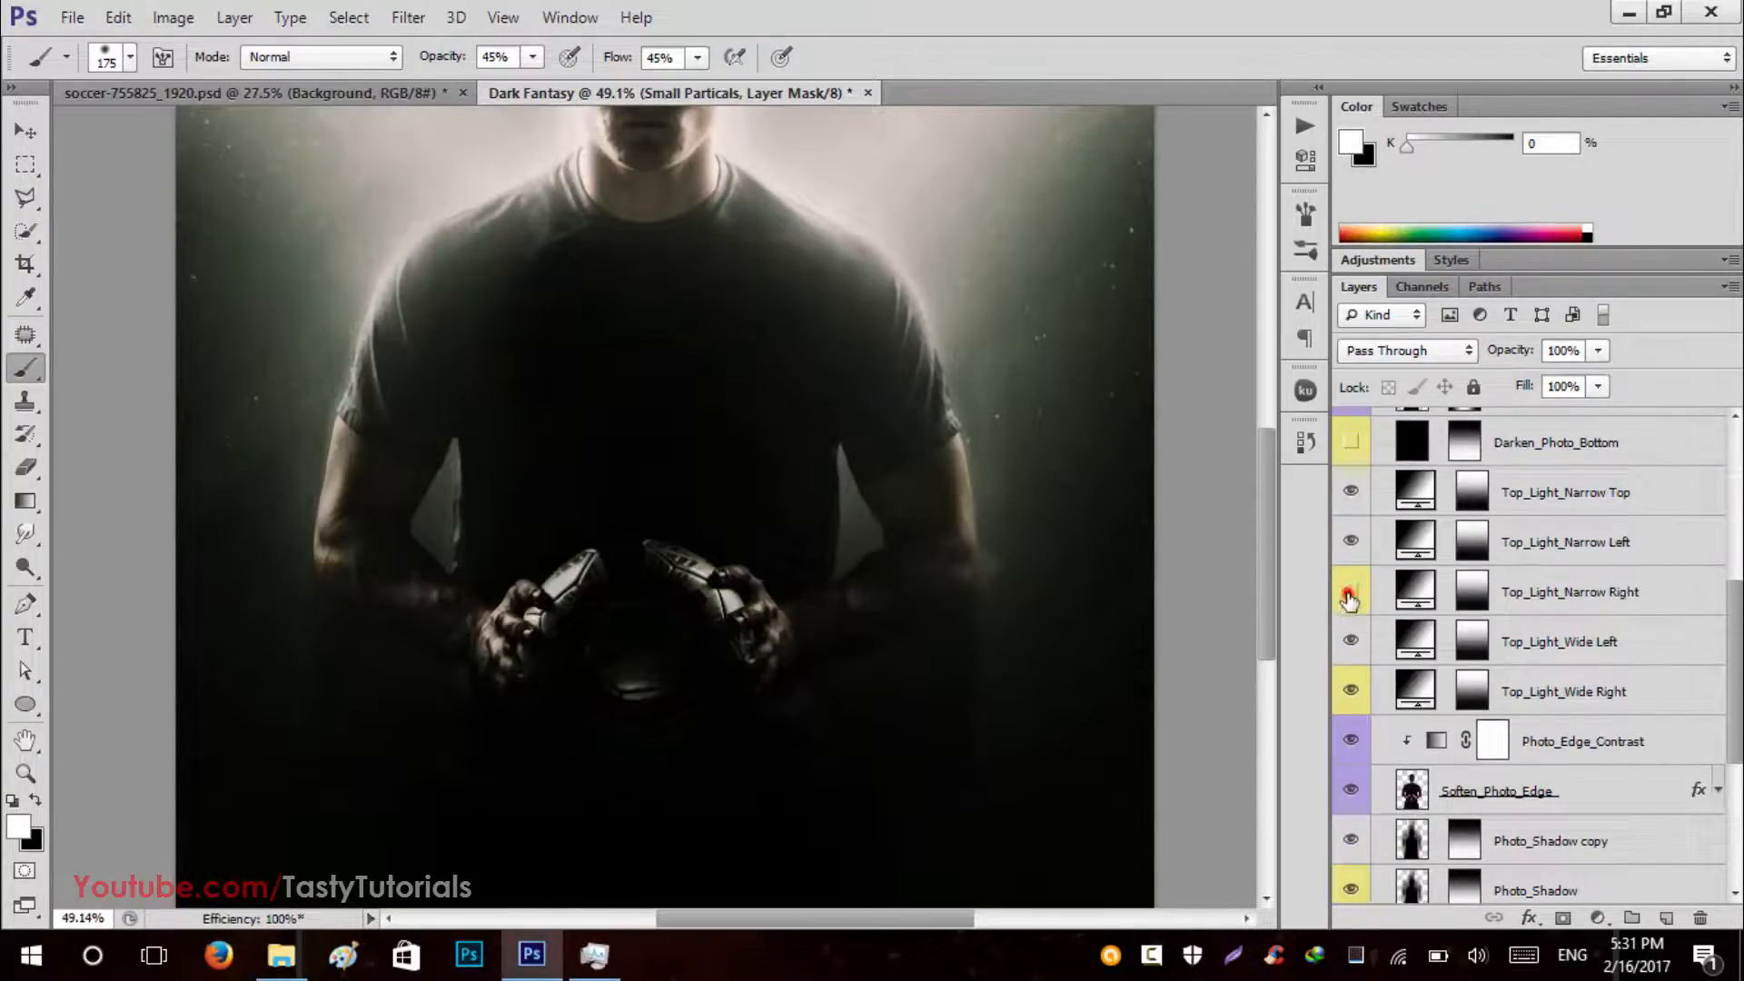
pyautogui.click(1349, 594)
pyautogui.click(1353, 550)
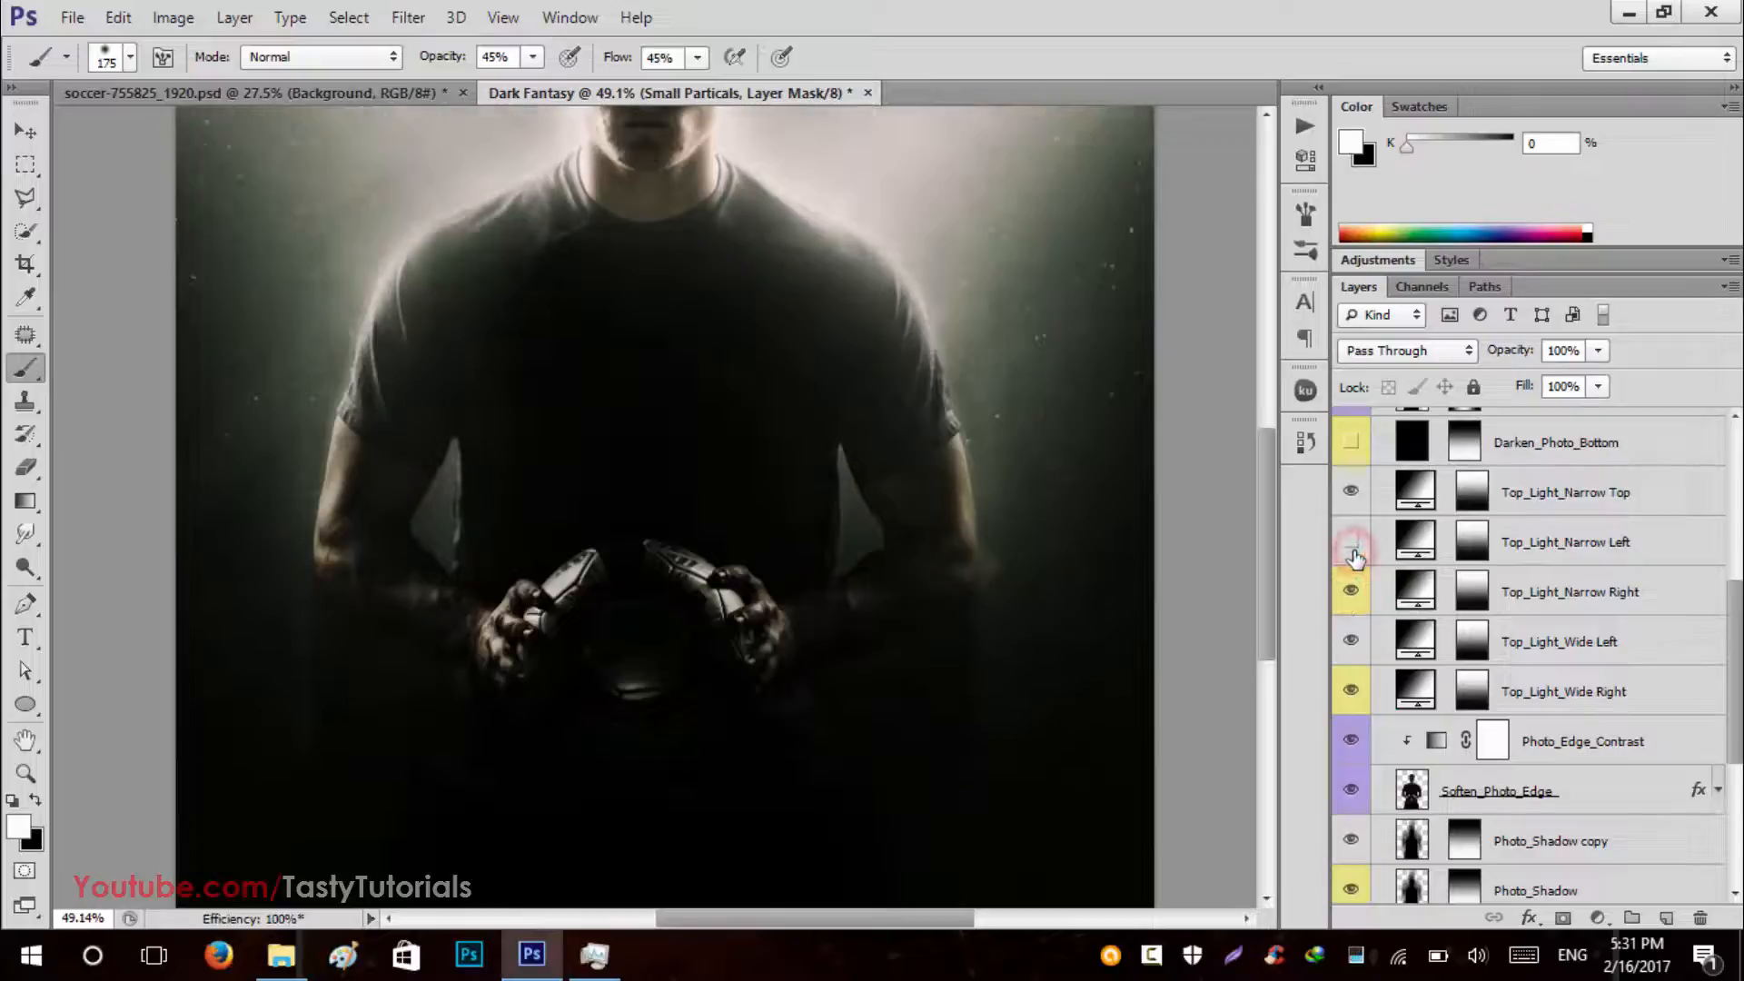
pyautogui.click(1352, 543)
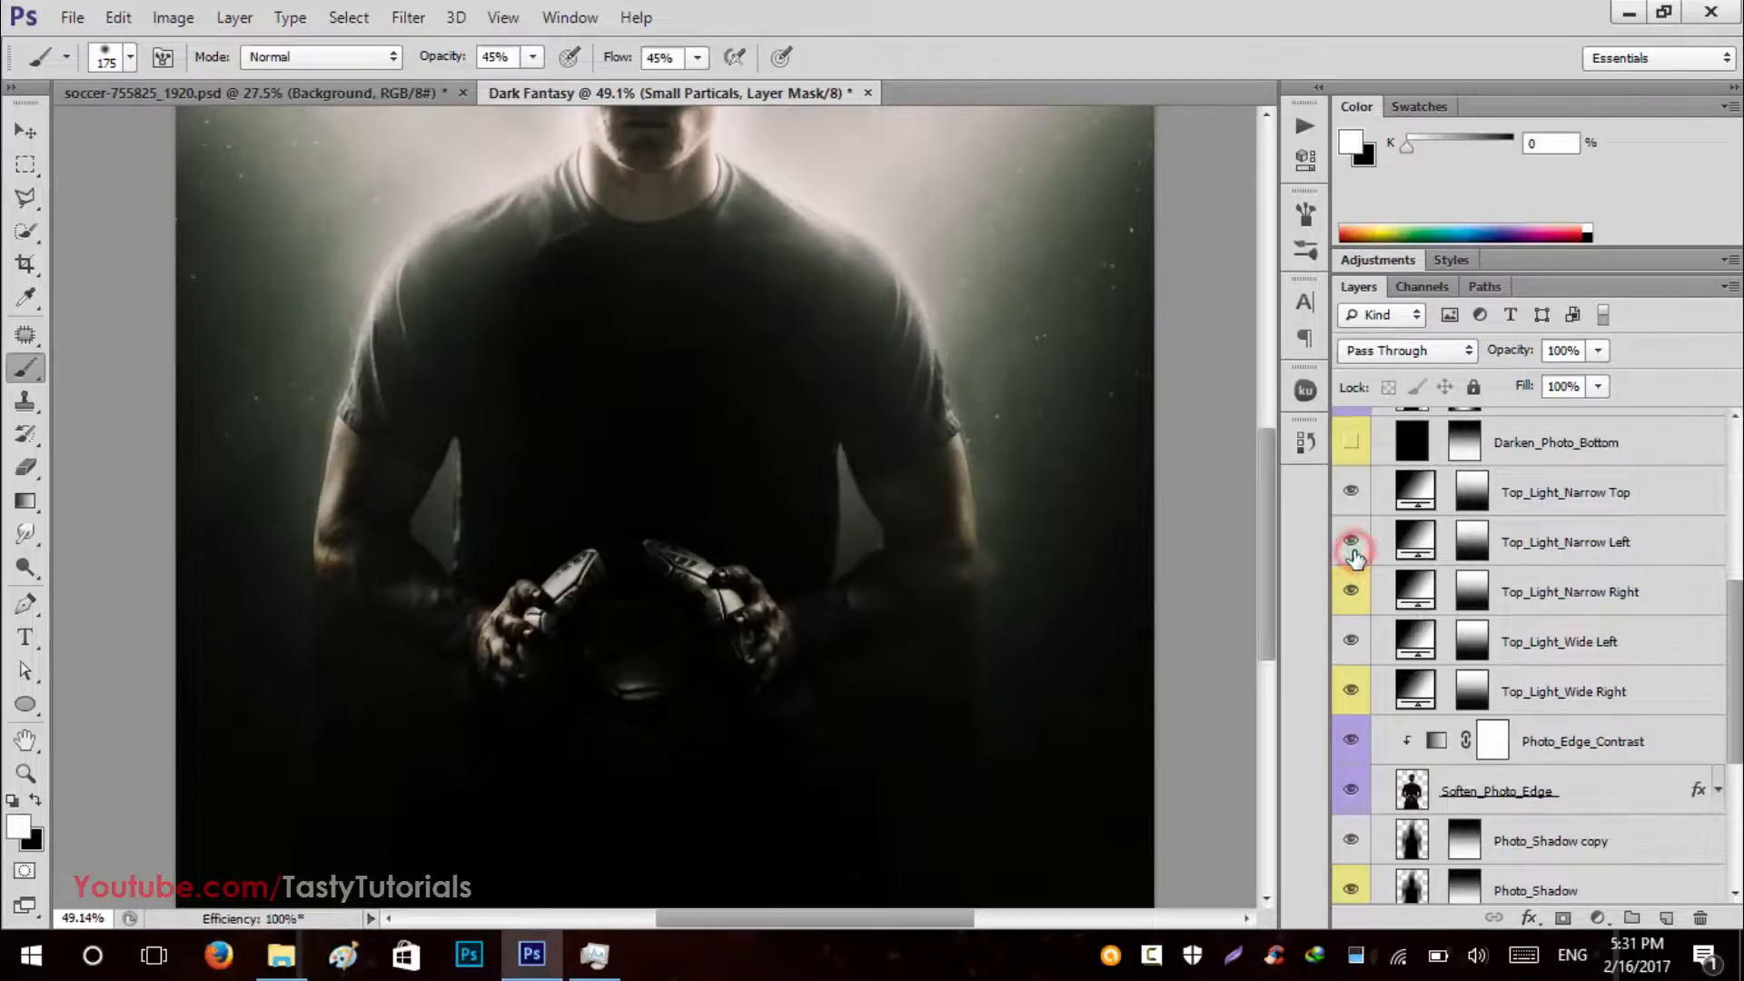
pyautogui.click(1346, 691)
pyautogui.click(1347, 649)
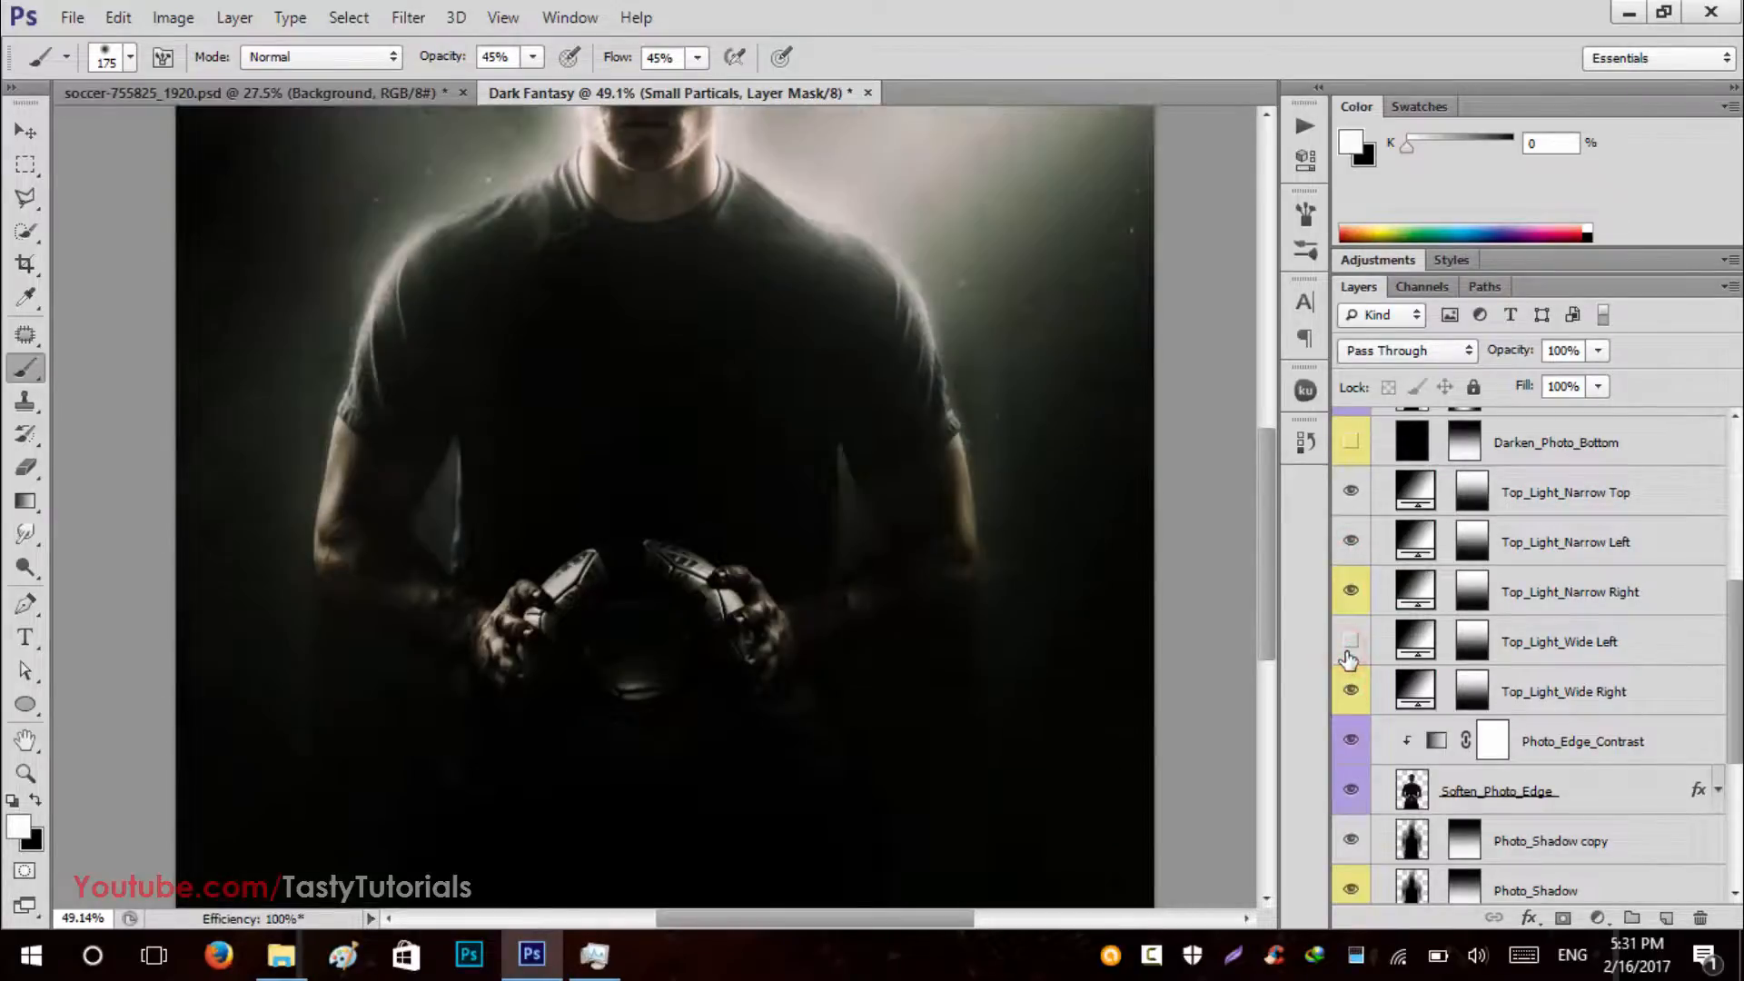
pyautogui.click(1350, 643)
# Recheck the Top_Light_Narrow Left and Narrow Right layers by hiding and showing them again.
pyautogui.scroll(1, 1348, 653)
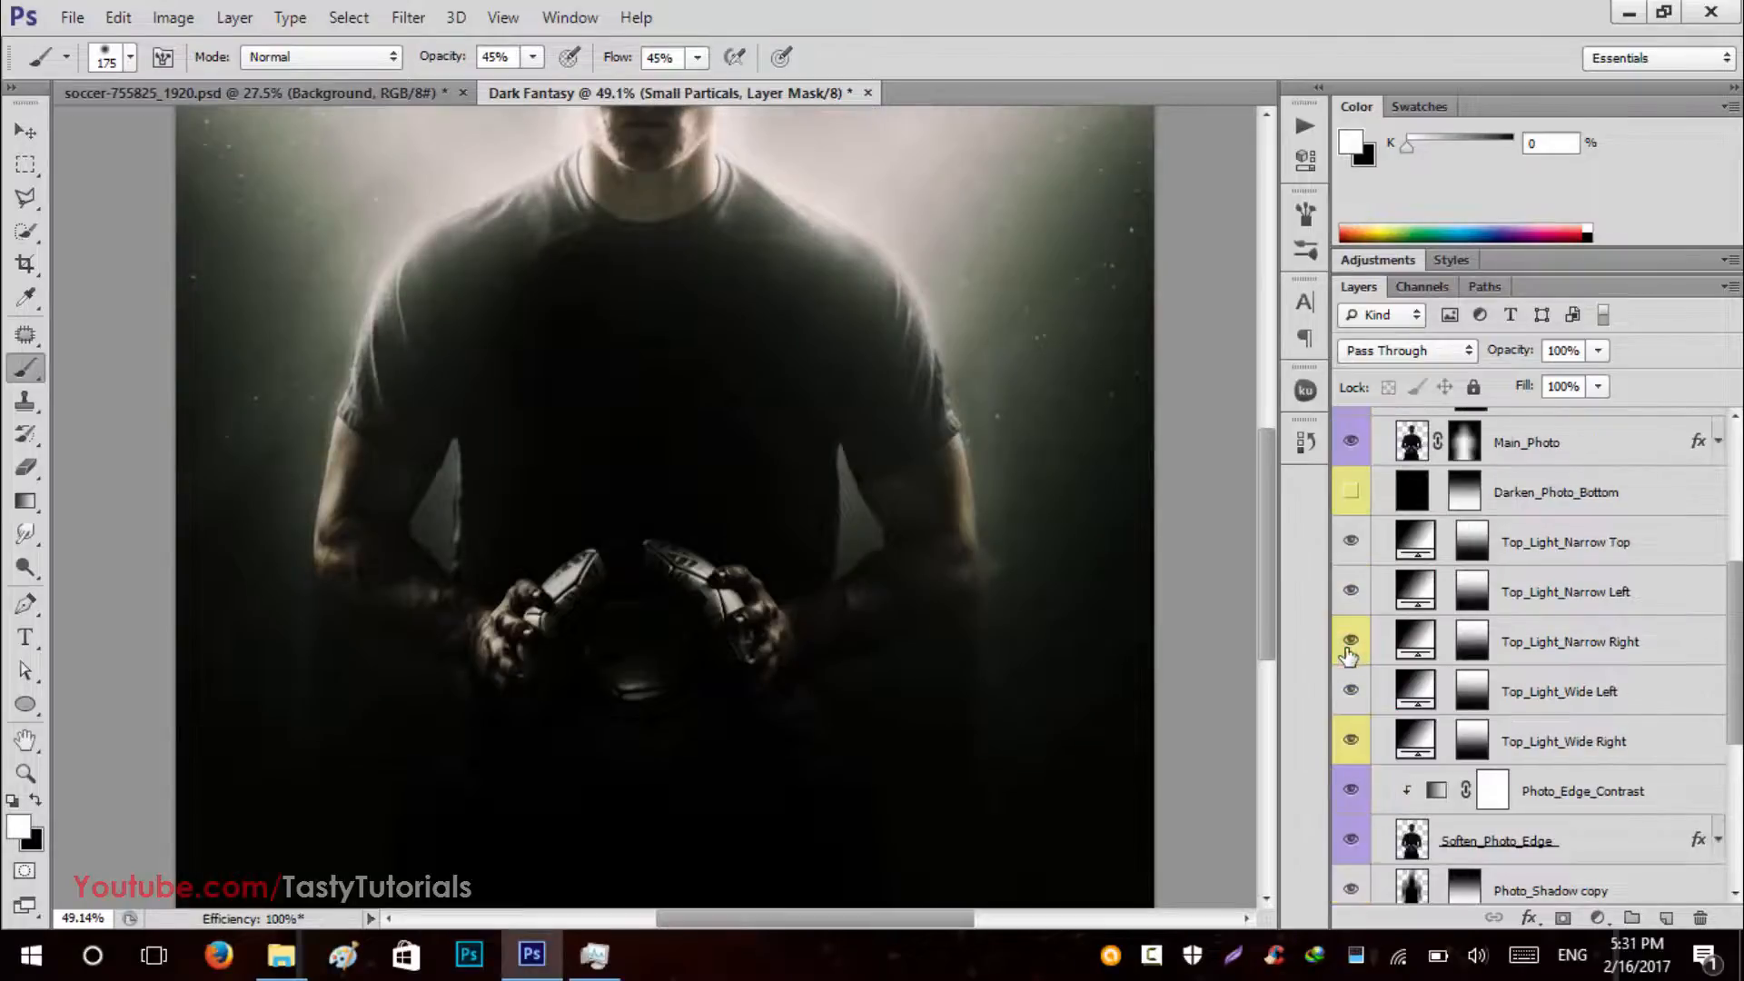
pyautogui.click(1351, 593)
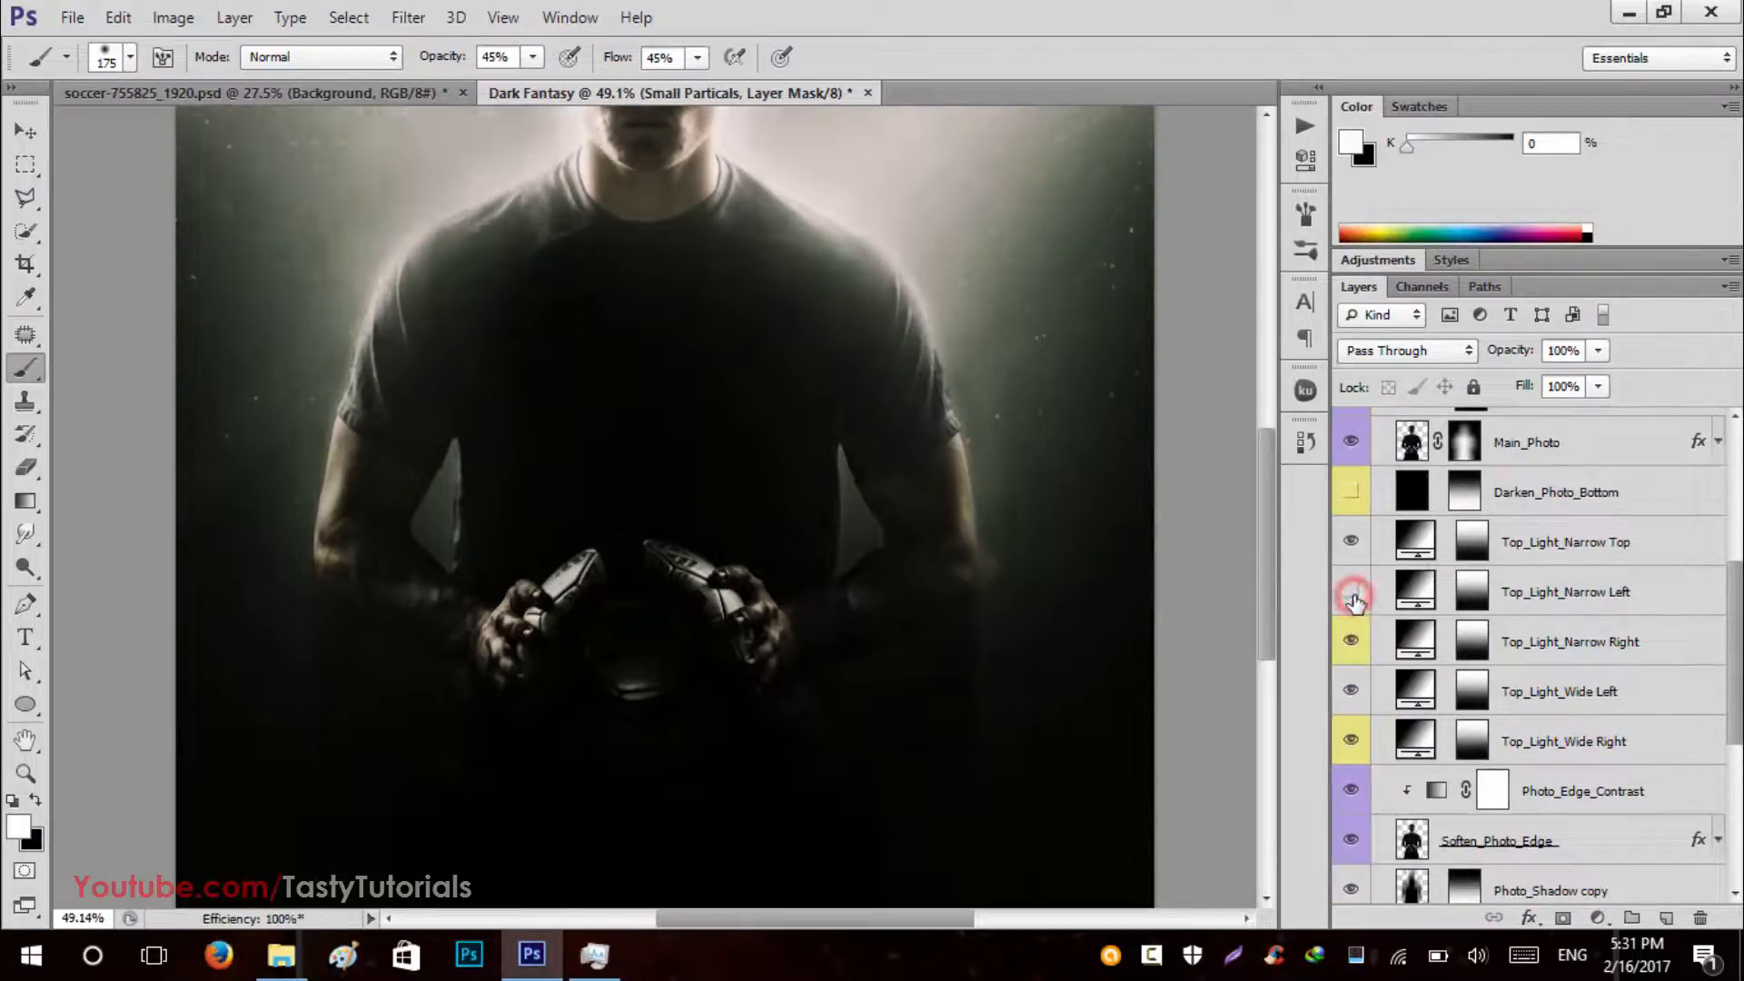
pyautogui.click(1352, 594)
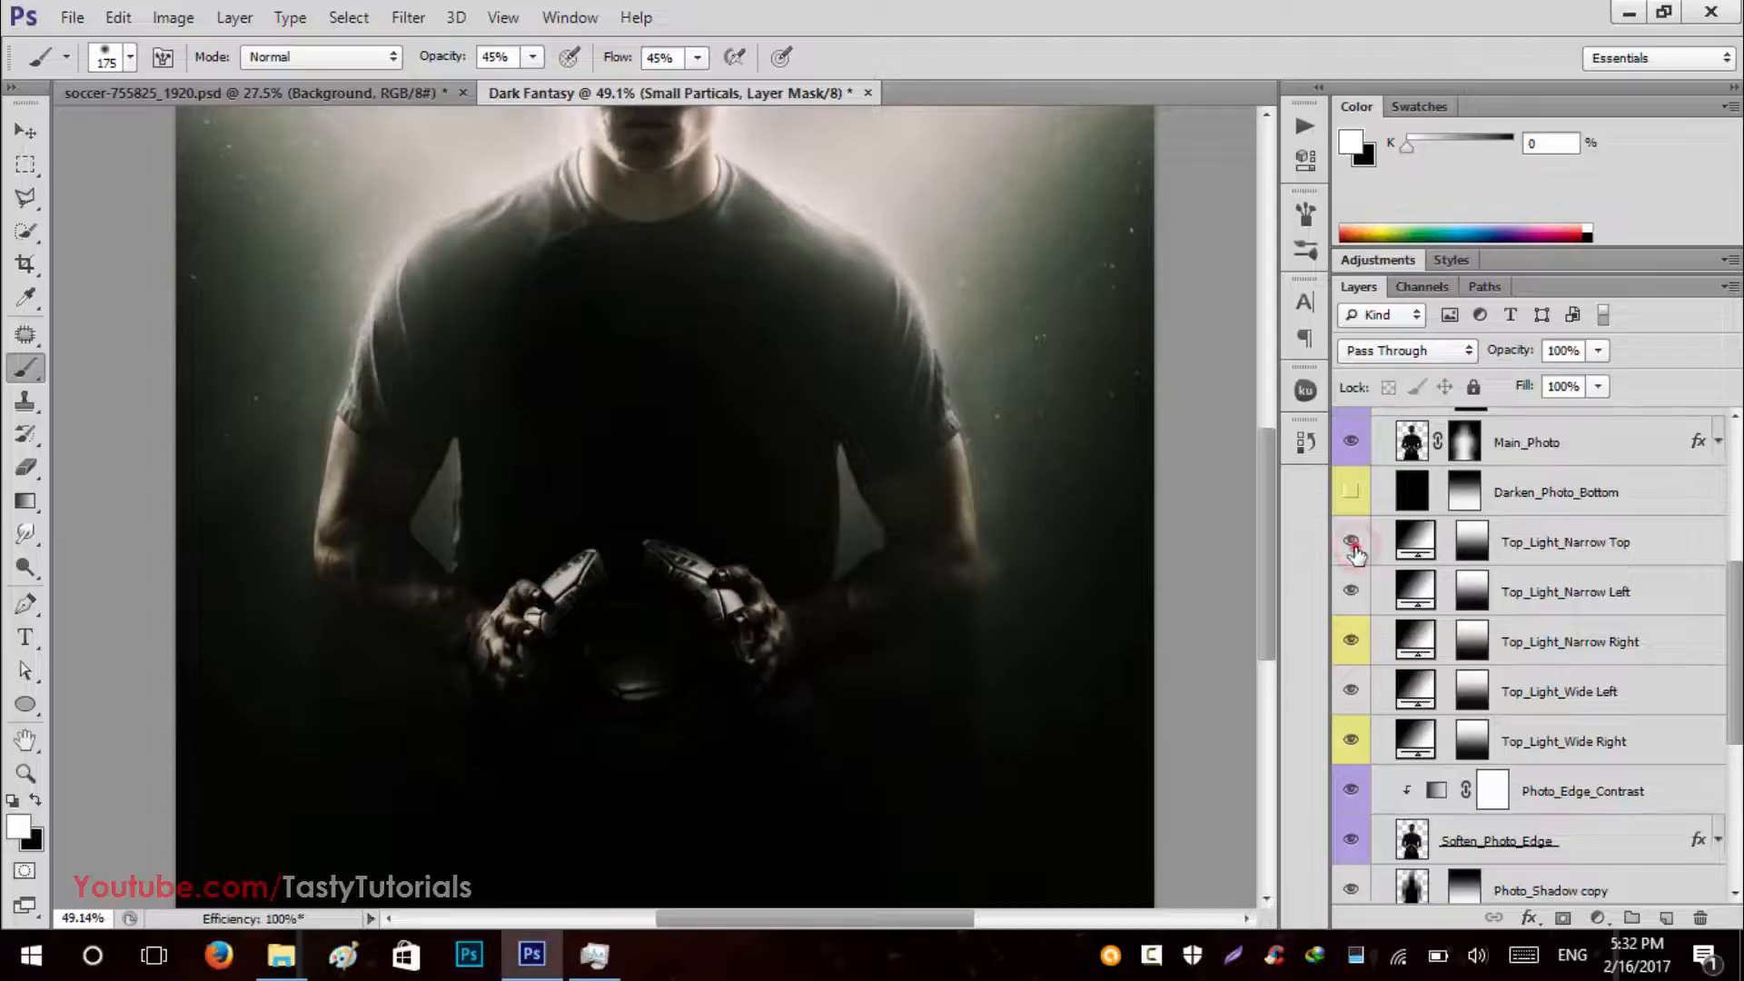
pyautogui.click(1351, 591)
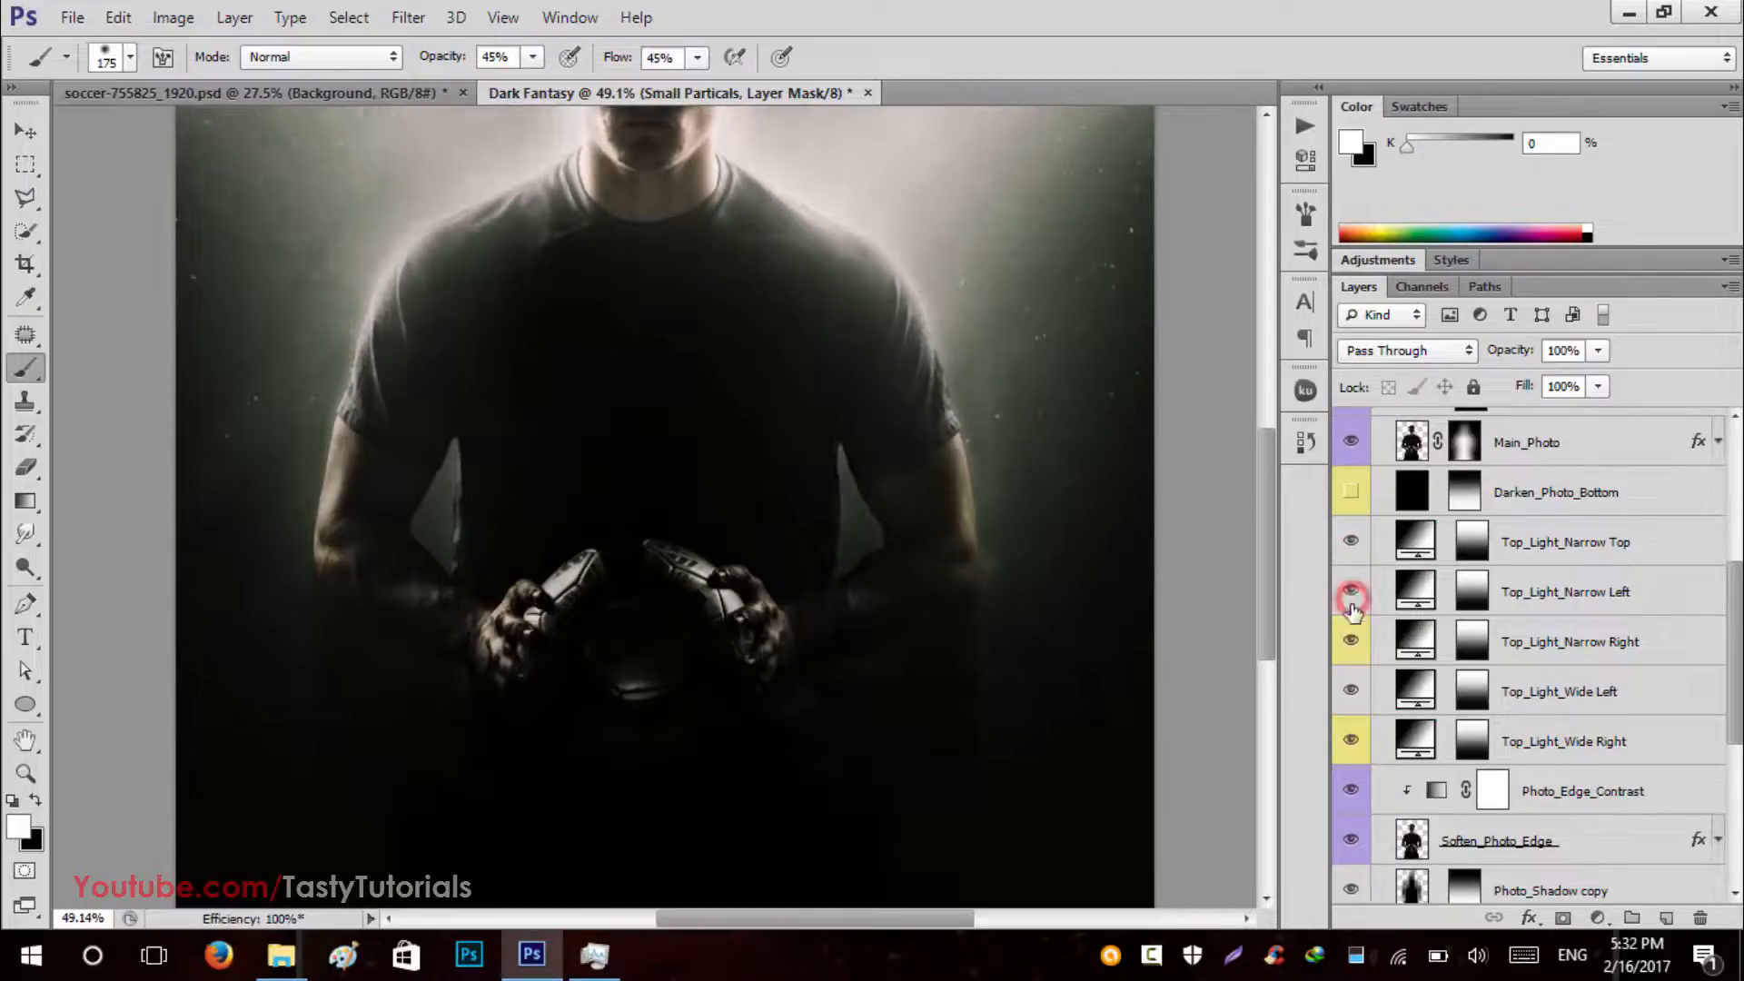
pyautogui.click(1352, 591)
pyautogui.click(1351, 643)
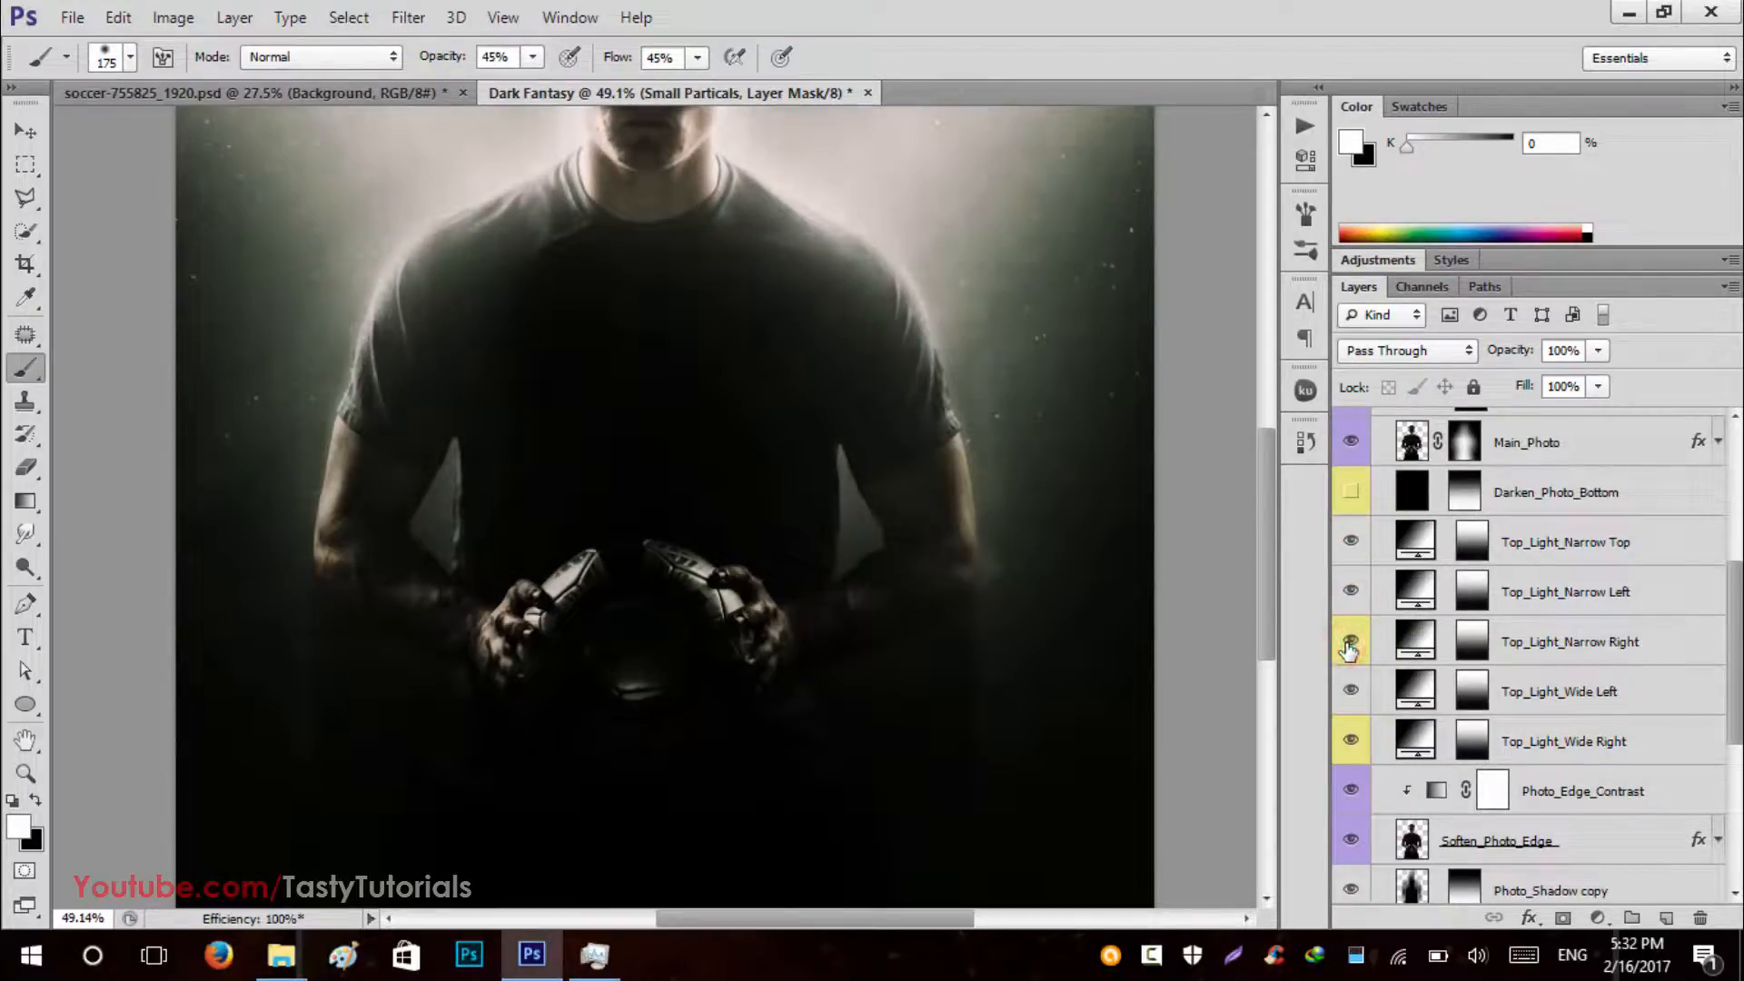
pyautogui.click(1351, 643)
pyautogui.scroll(1, 1350, 646)
pyautogui.scroll(6, 1350, 646)
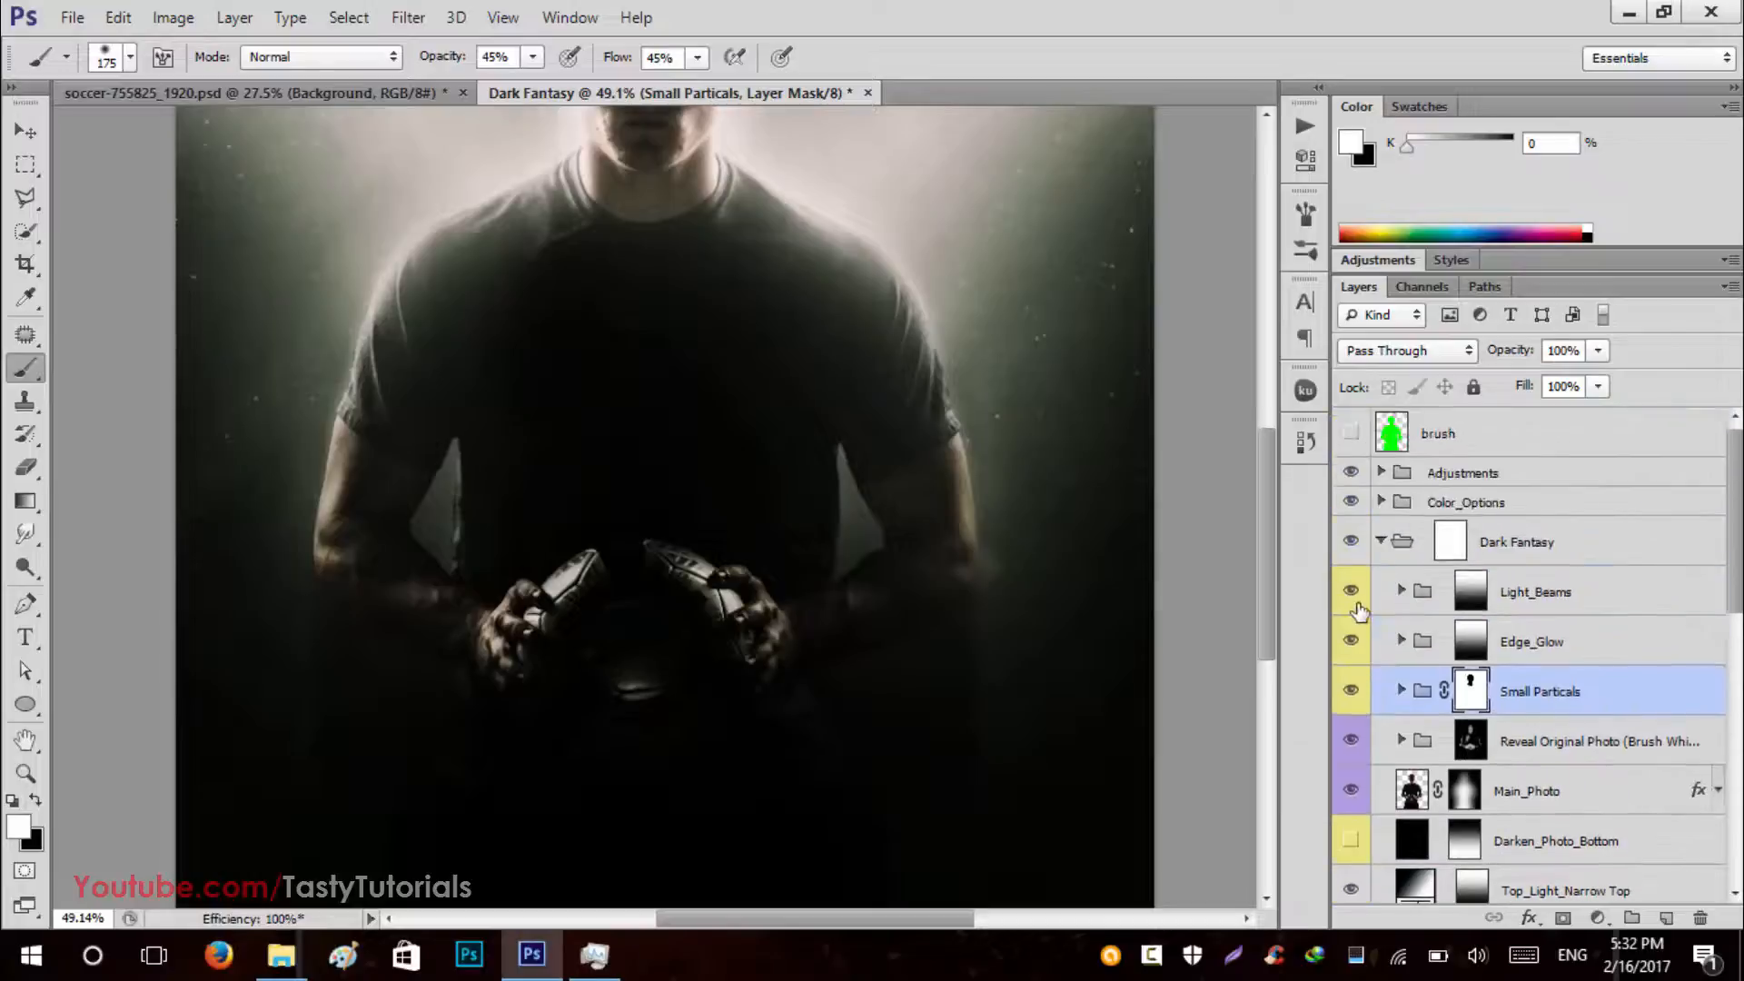
# Expand the Light_Beams group and toggle its Narrow_Light_Beams copy layers to check which beam crosses the arm.
pyautogui.click(1450, 595)
pyautogui.click(1401, 591)
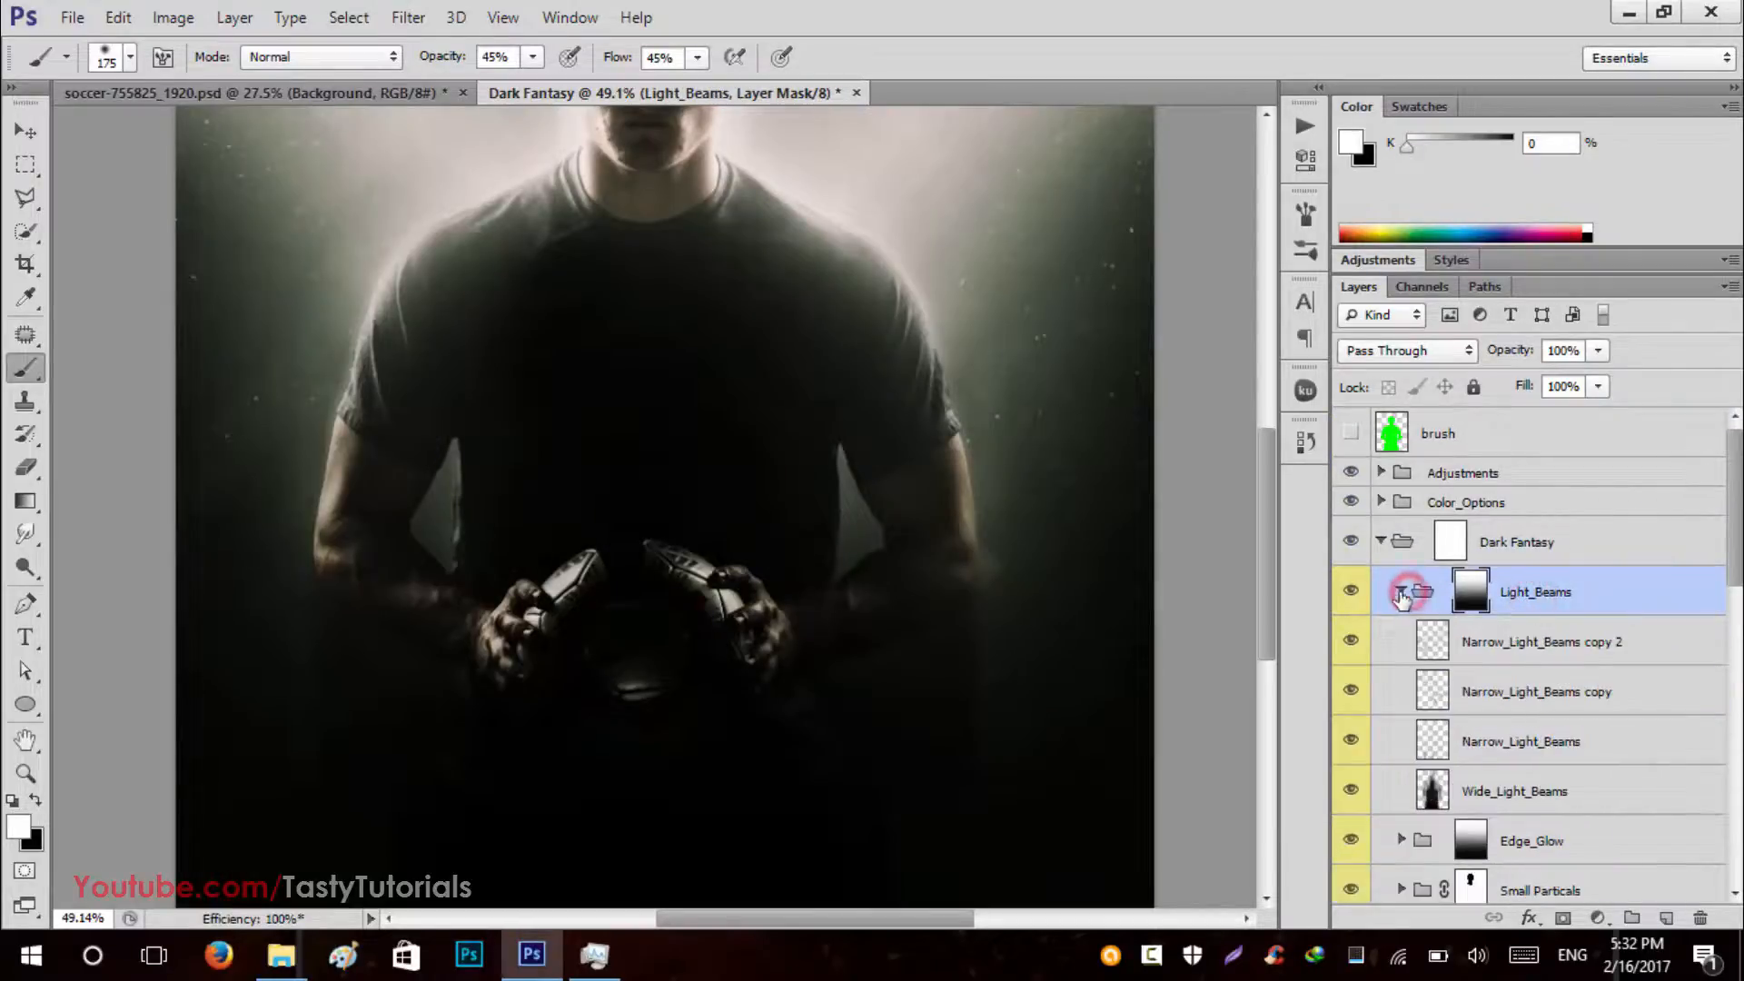
pyautogui.scroll(-1, 1382, 620)
pyautogui.click(1351, 593)
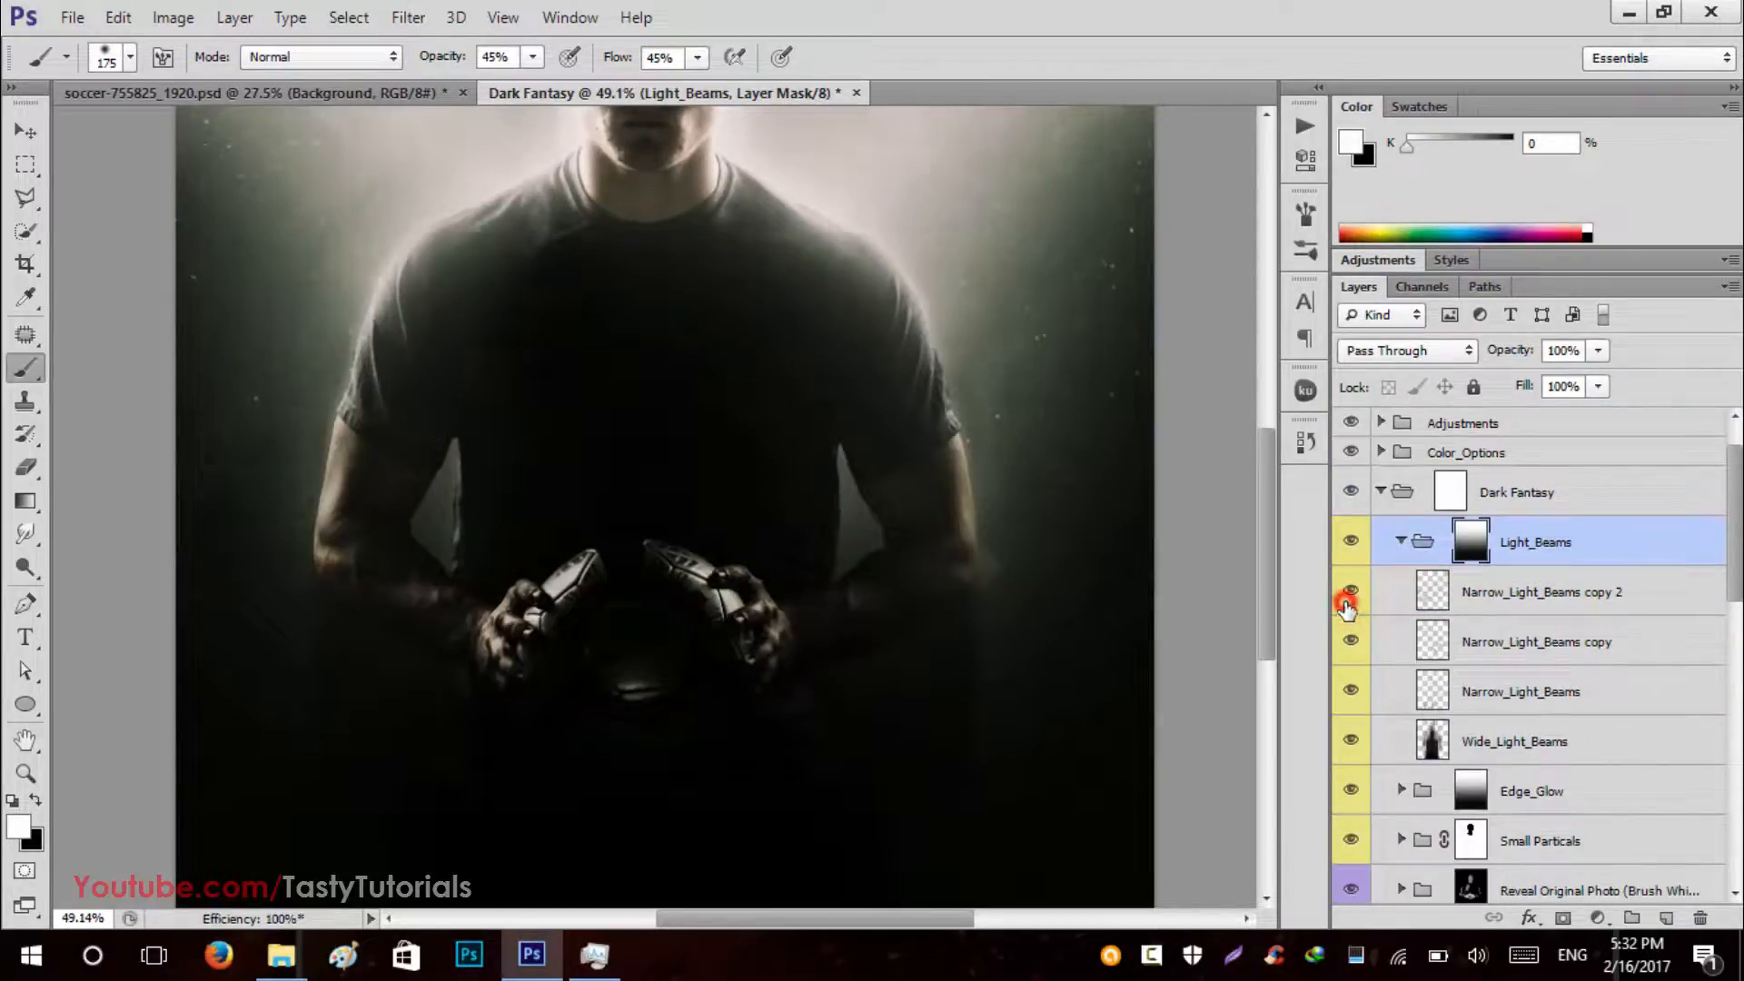
pyautogui.click(1348, 642)
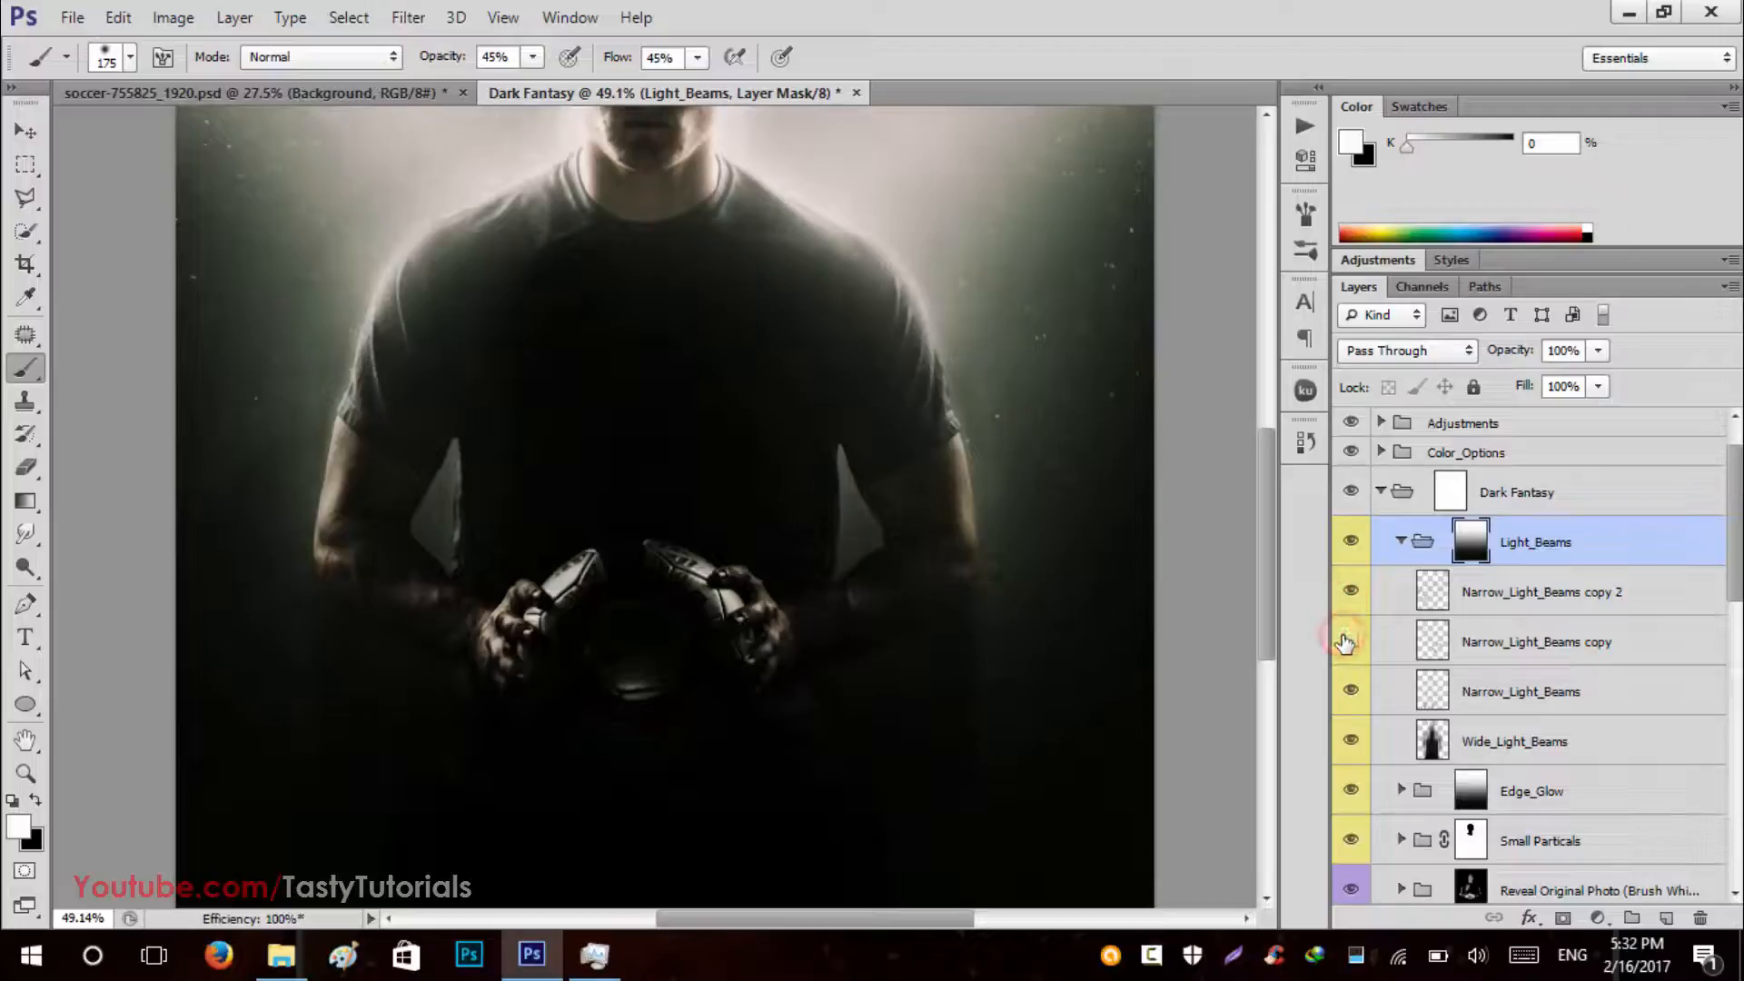
# Add a layer mask to Narrow_Light_Beams copy and paint black beside and below the elbow on the image's right side.
pyautogui.click(1503, 642)
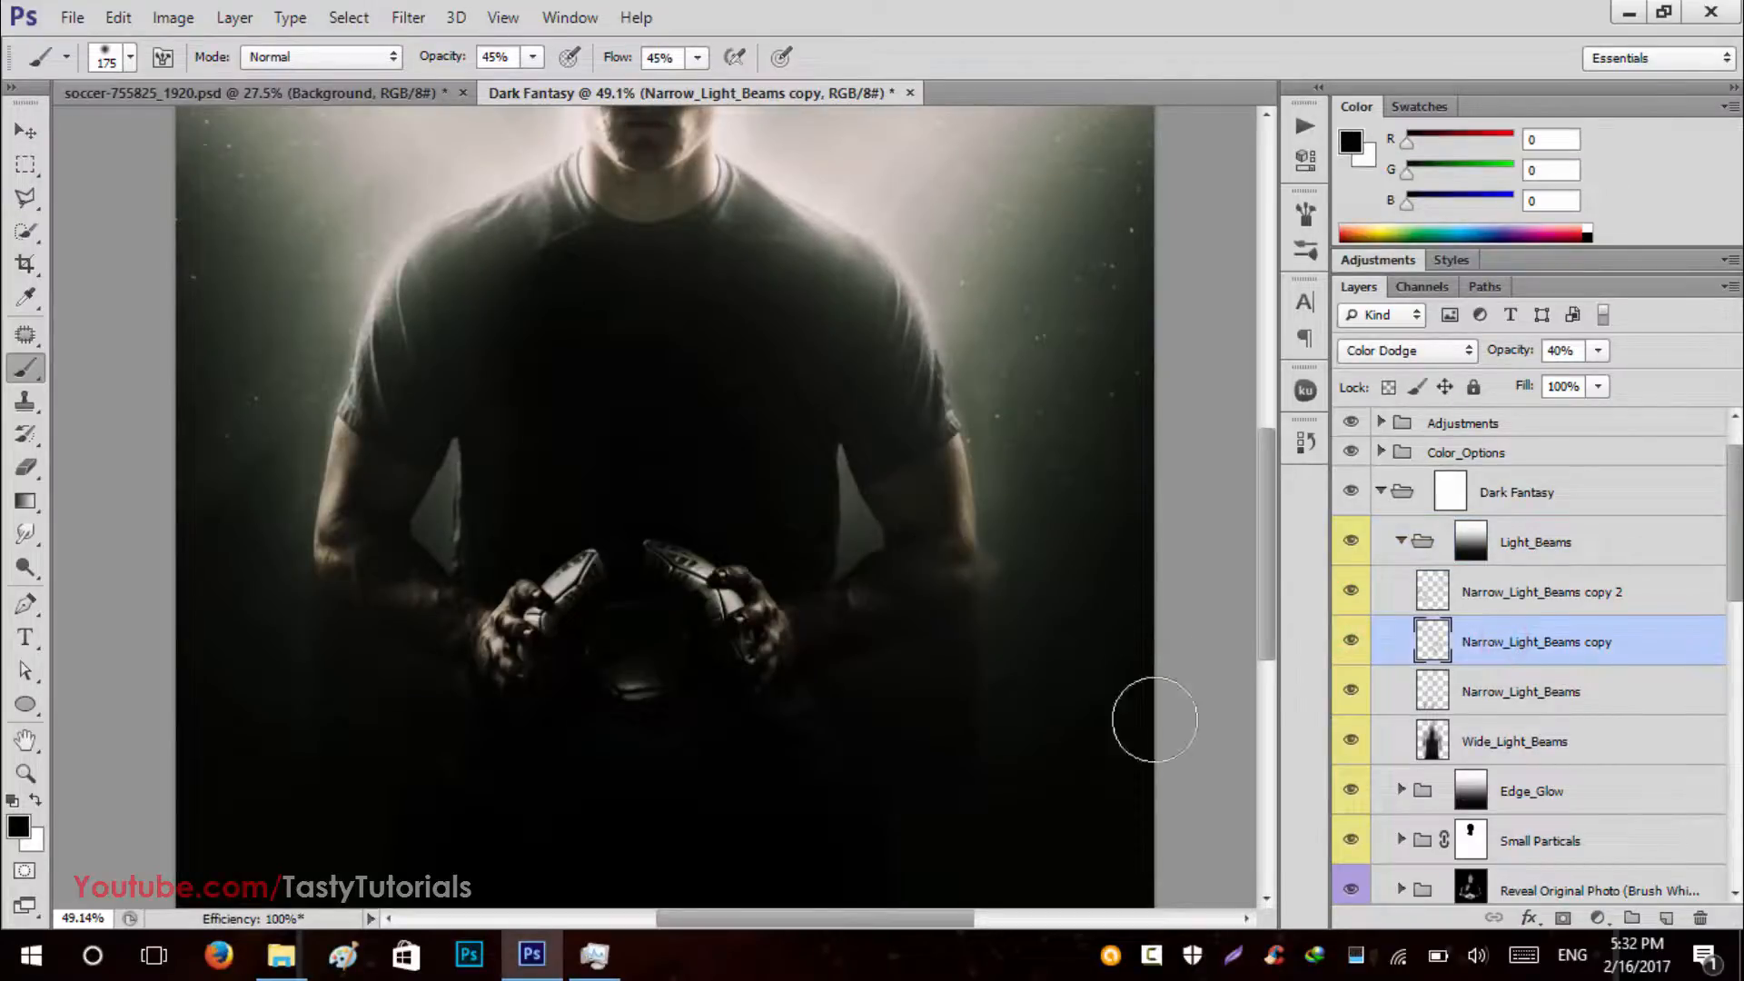
pyautogui.click(1562, 917)
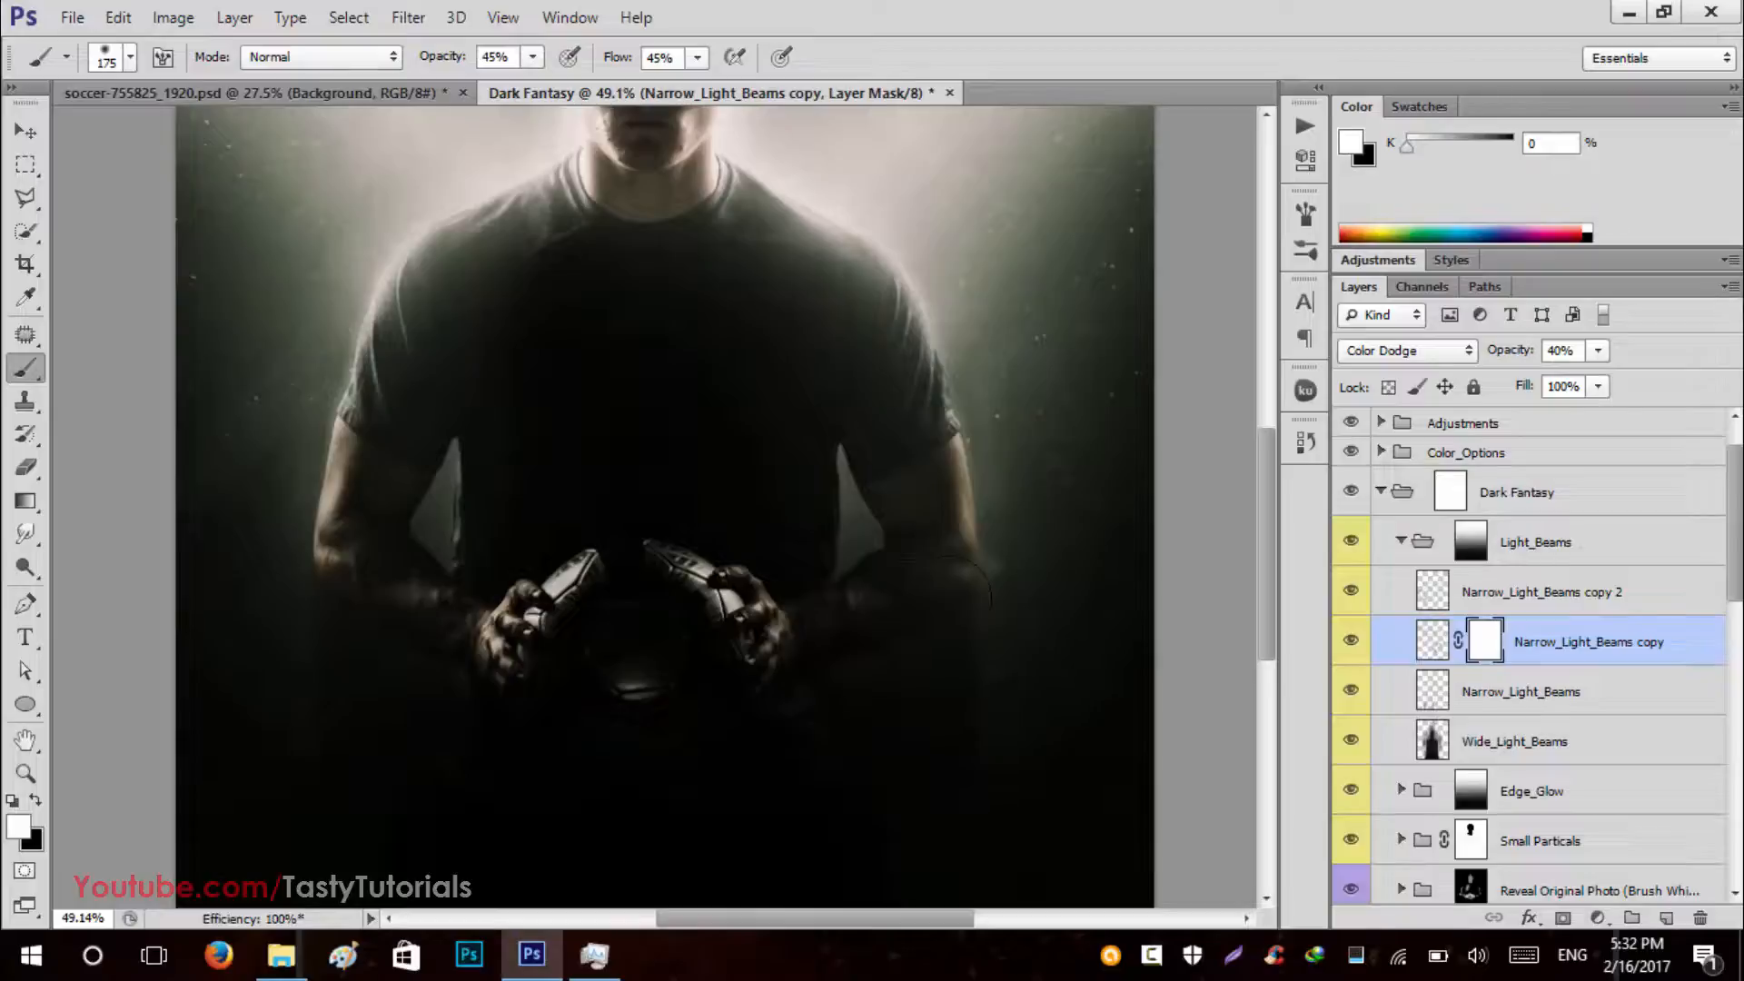
pyautogui.press('x')
pyautogui.moveTo(1011, 590); pyautogui.dragTo(981, 553)
pyautogui.click(998, 511)
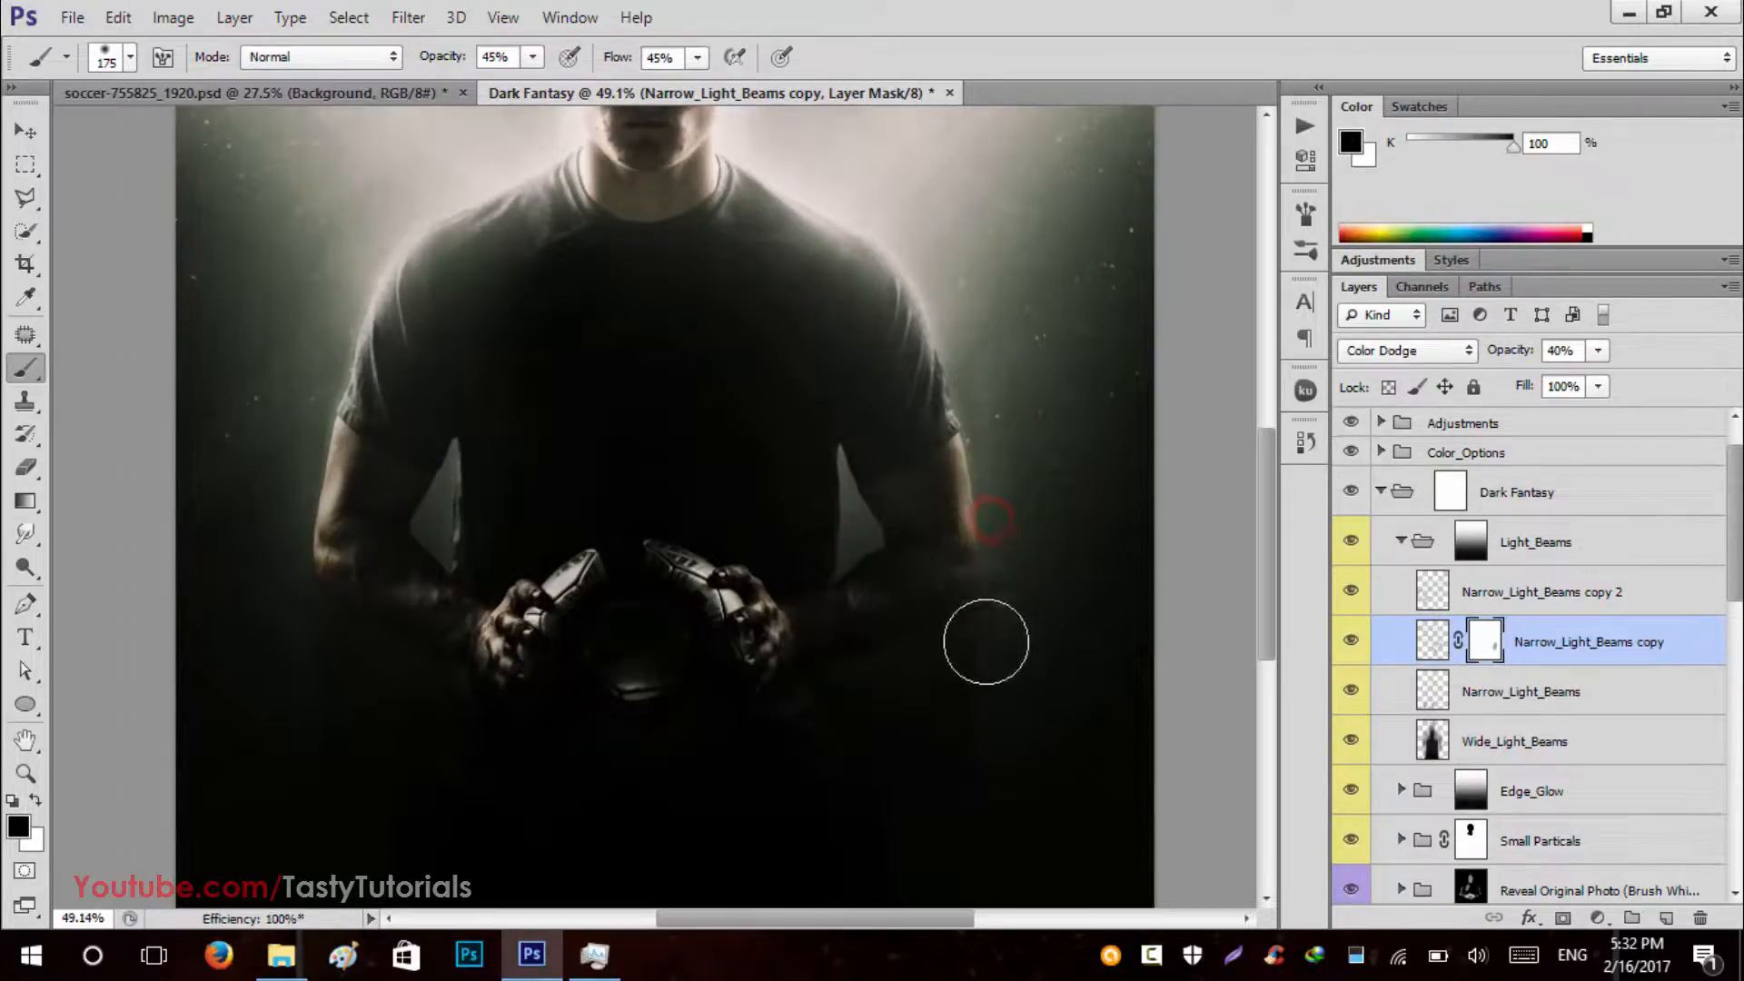
pyautogui.click(993, 584)
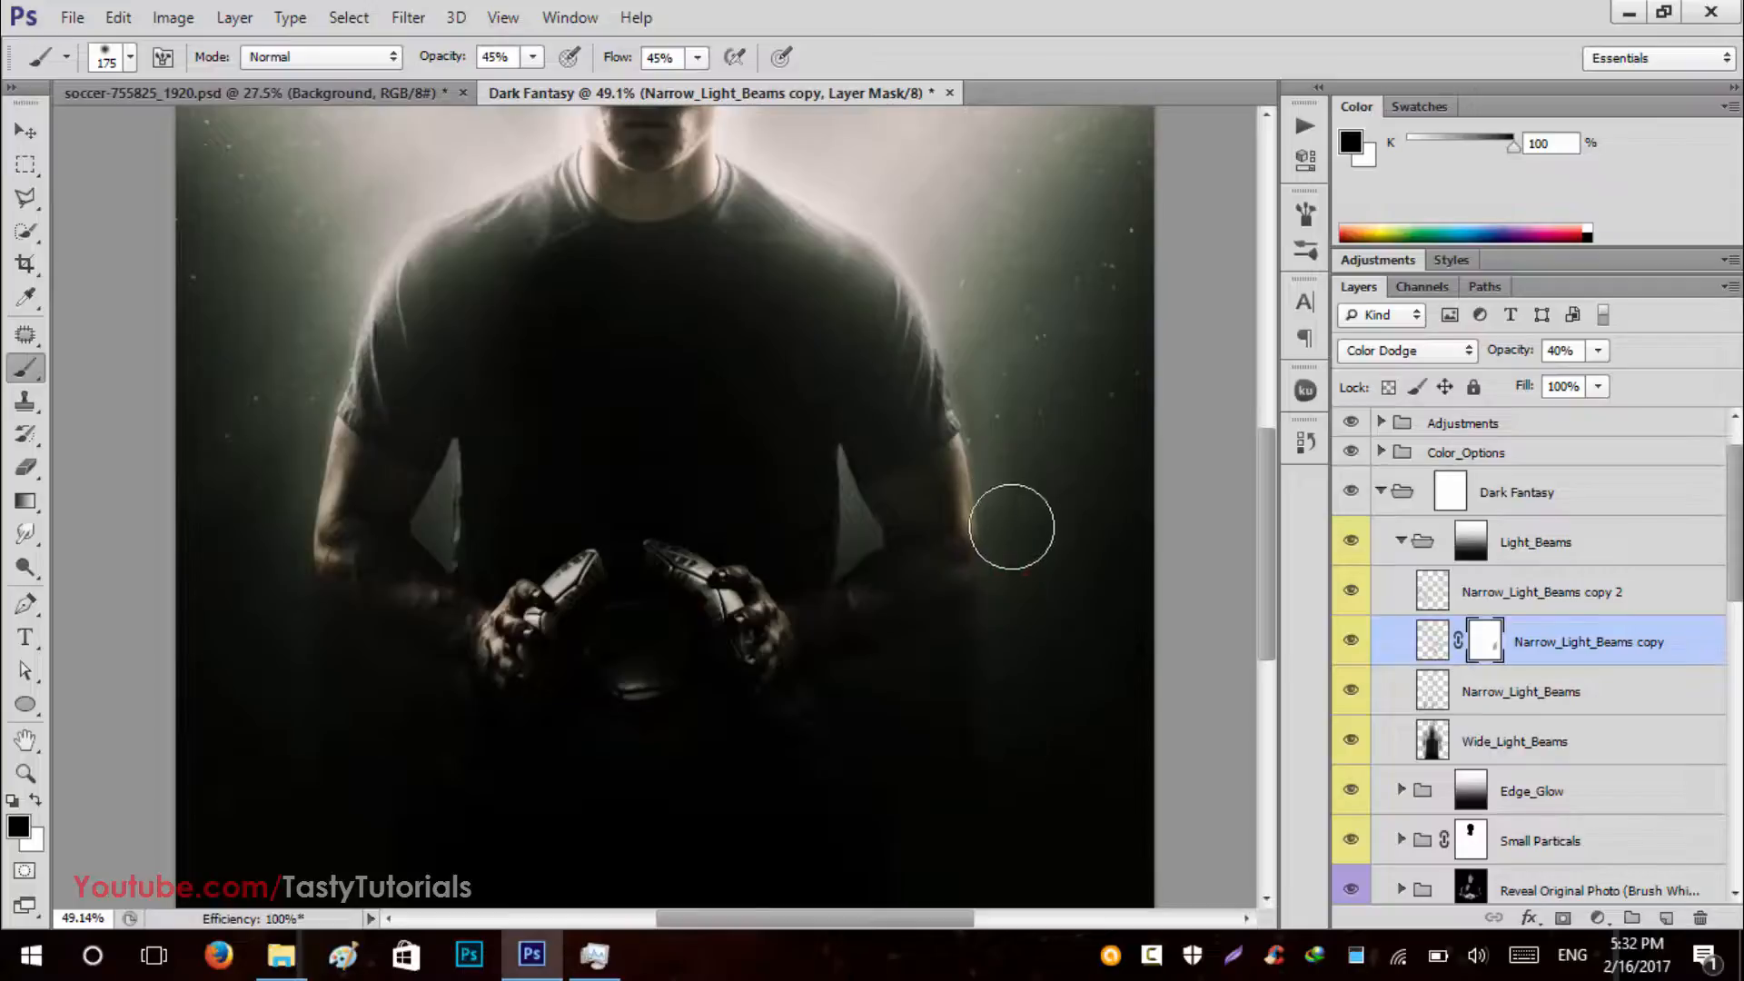
pyautogui.moveTo(996, 611); pyautogui.dragTo(970, 750)
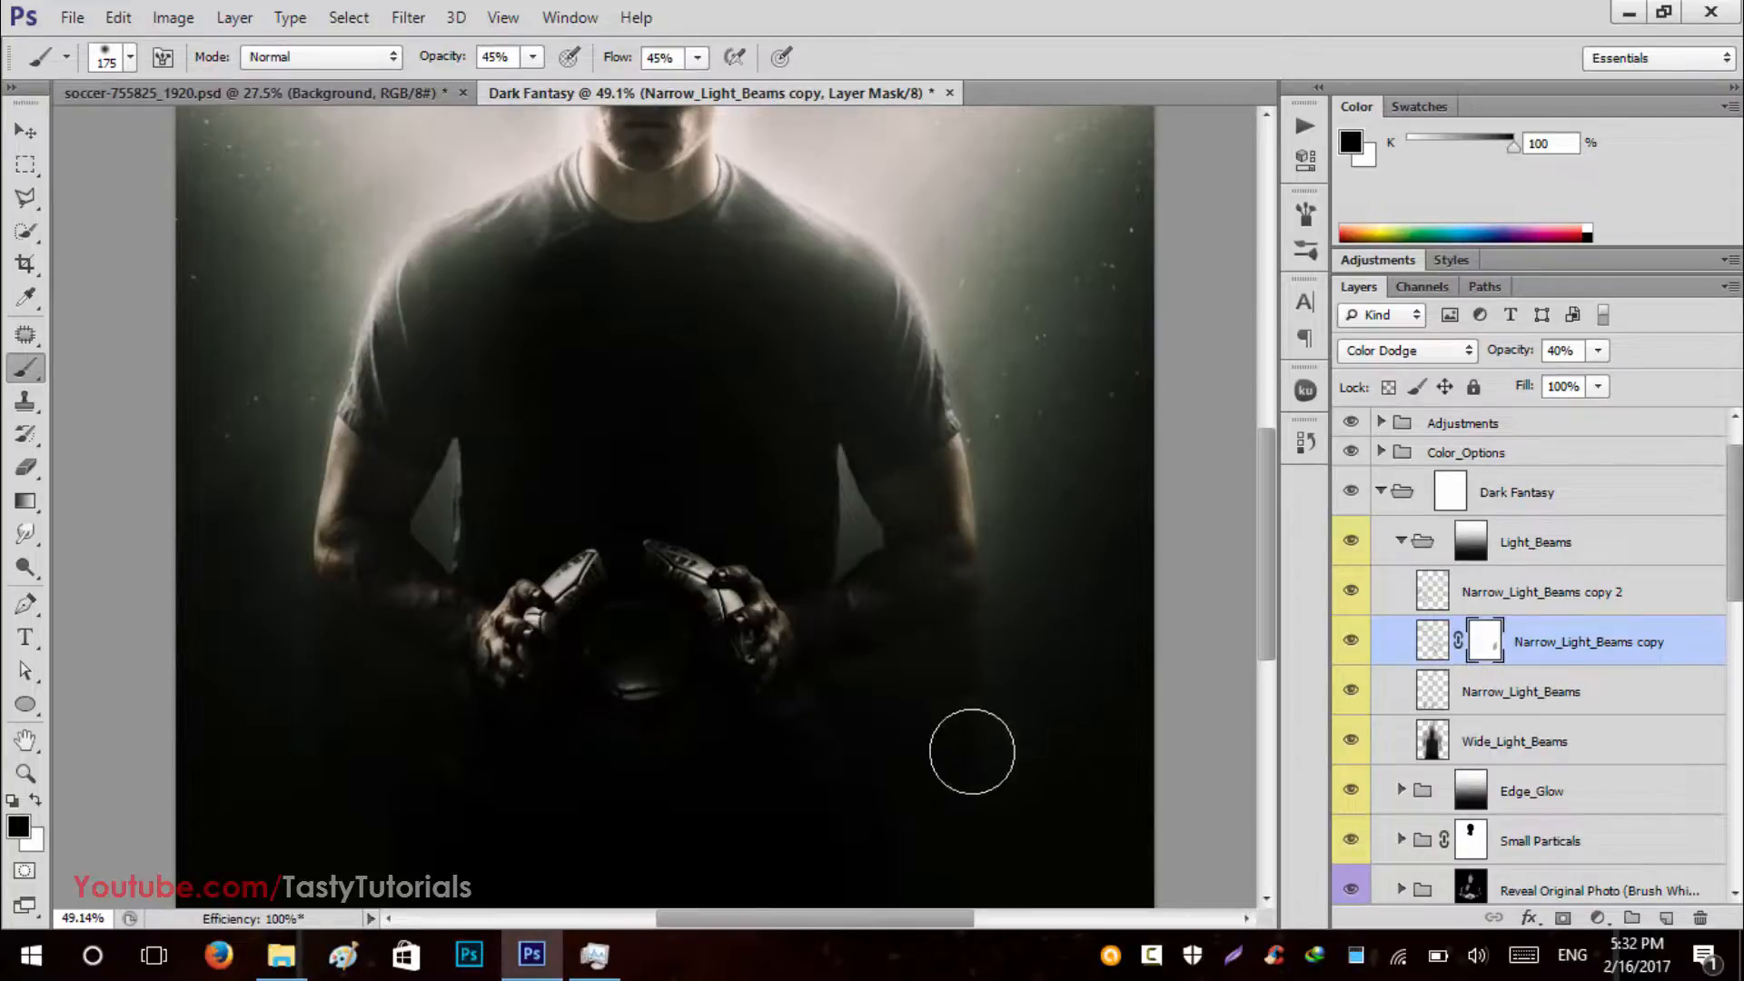
pyautogui.scroll(3, 971, 750)
pyautogui.scroll(1, 970, 750)
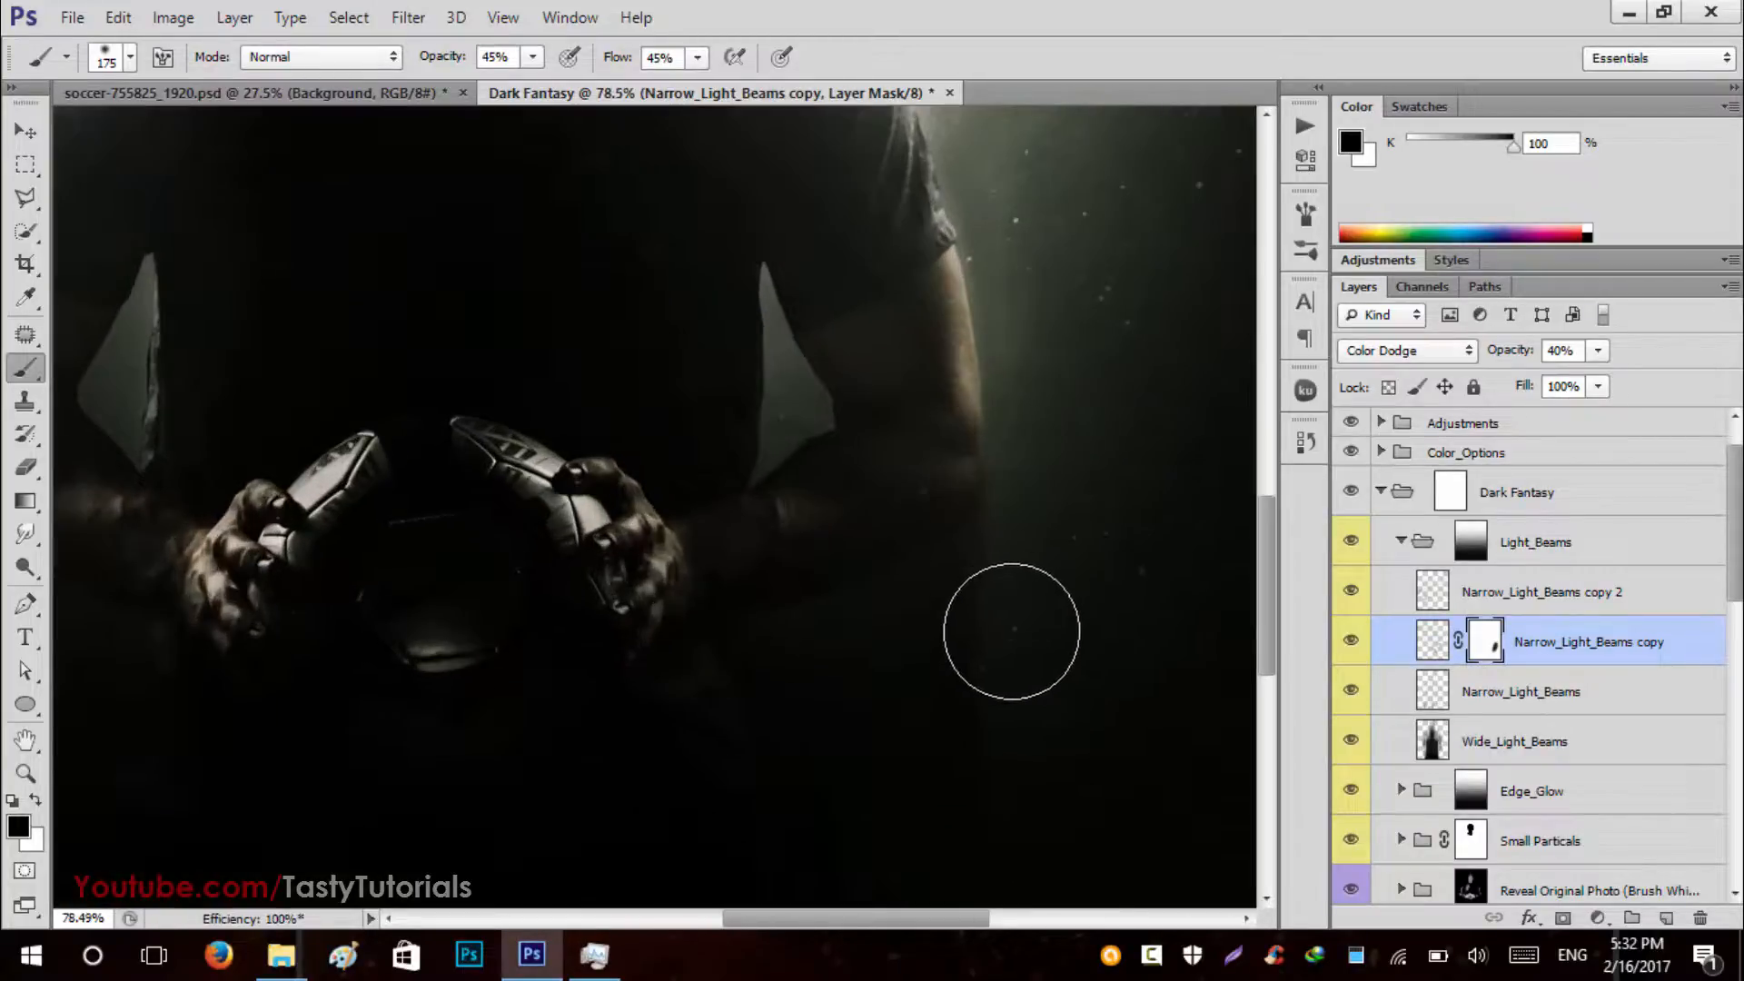
pyautogui.moveTo(982, 693); pyautogui.dragTo(944, 763)
pyautogui.scroll(-5, 943, 764)
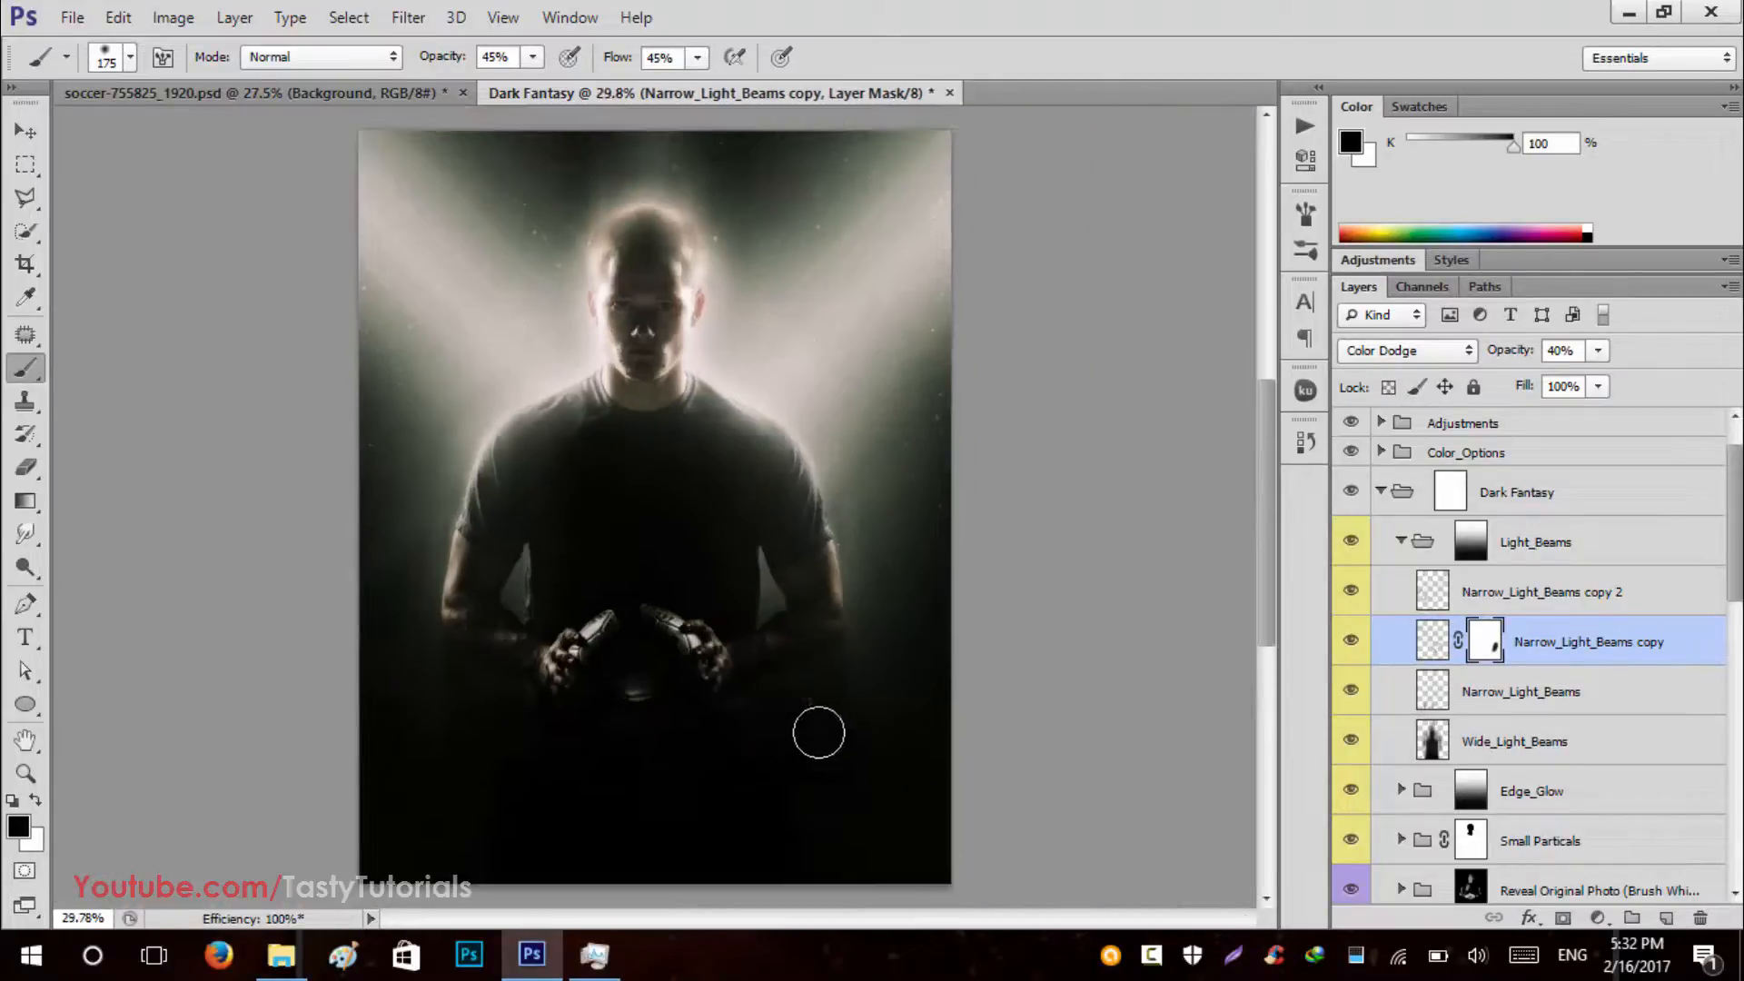
# Switch to the Move tool and collapse the Light_Beams group.
pyautogui.click(26, 130)
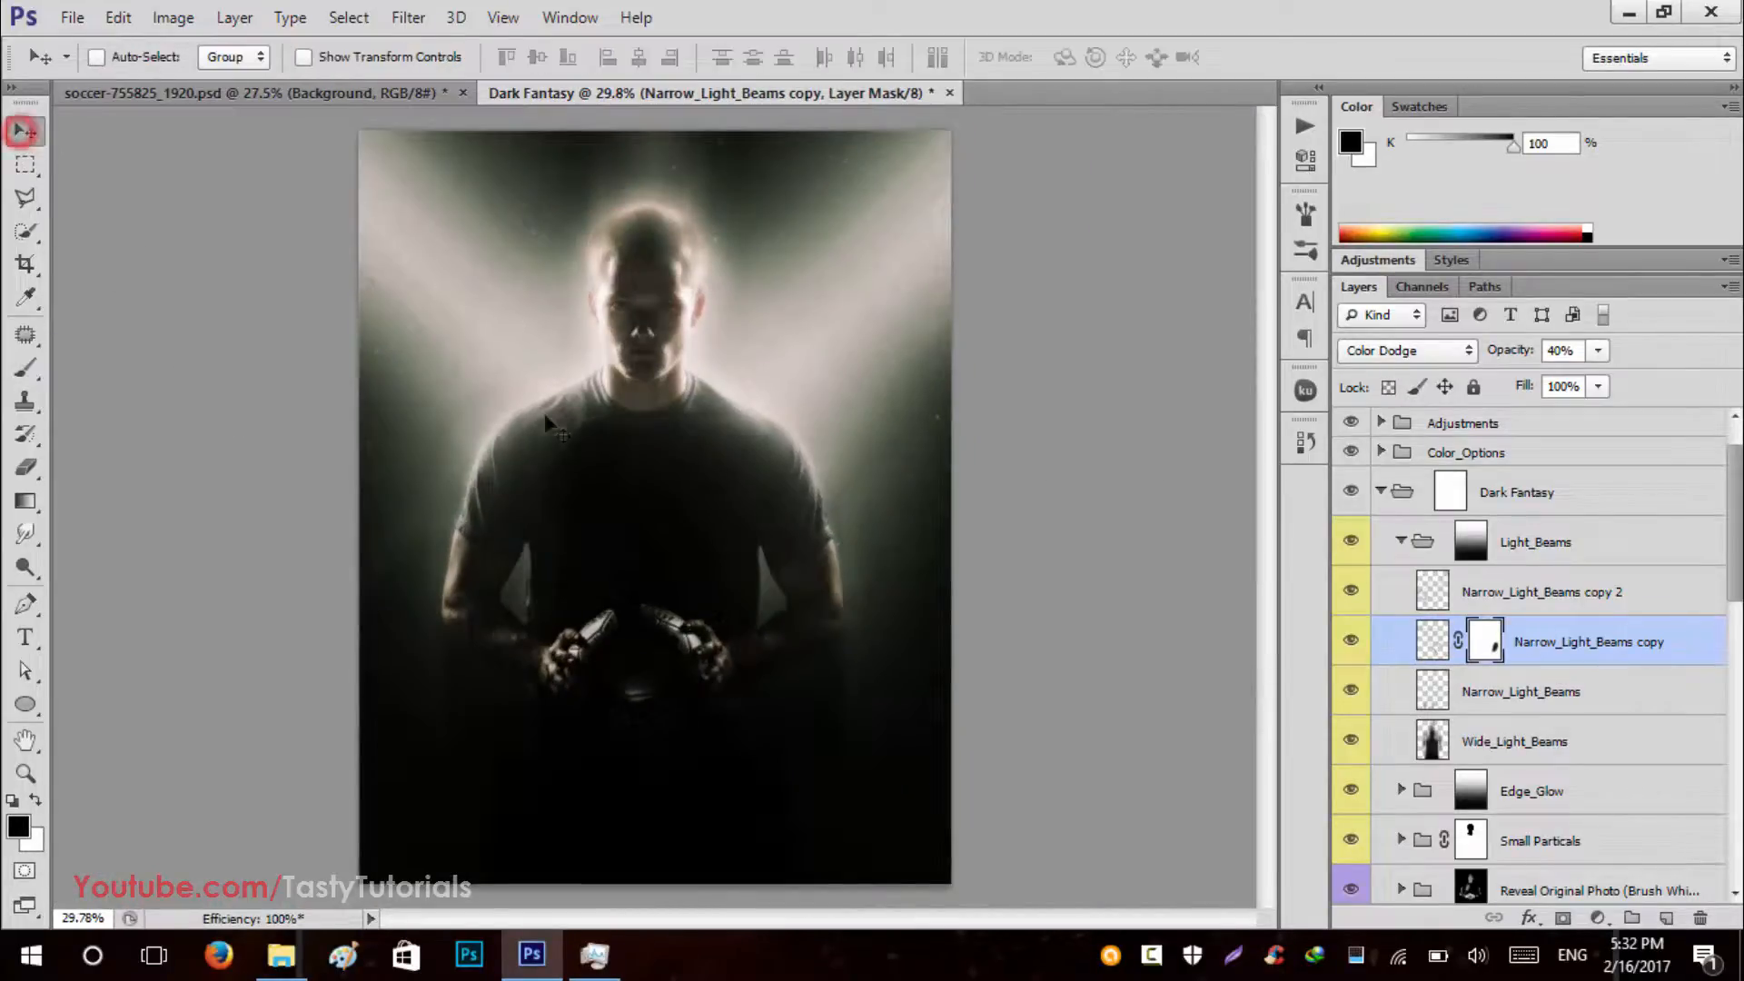
pyautogui.scroll(-1, 554, 422)
pyautogui.scroll(3, 682, 563)
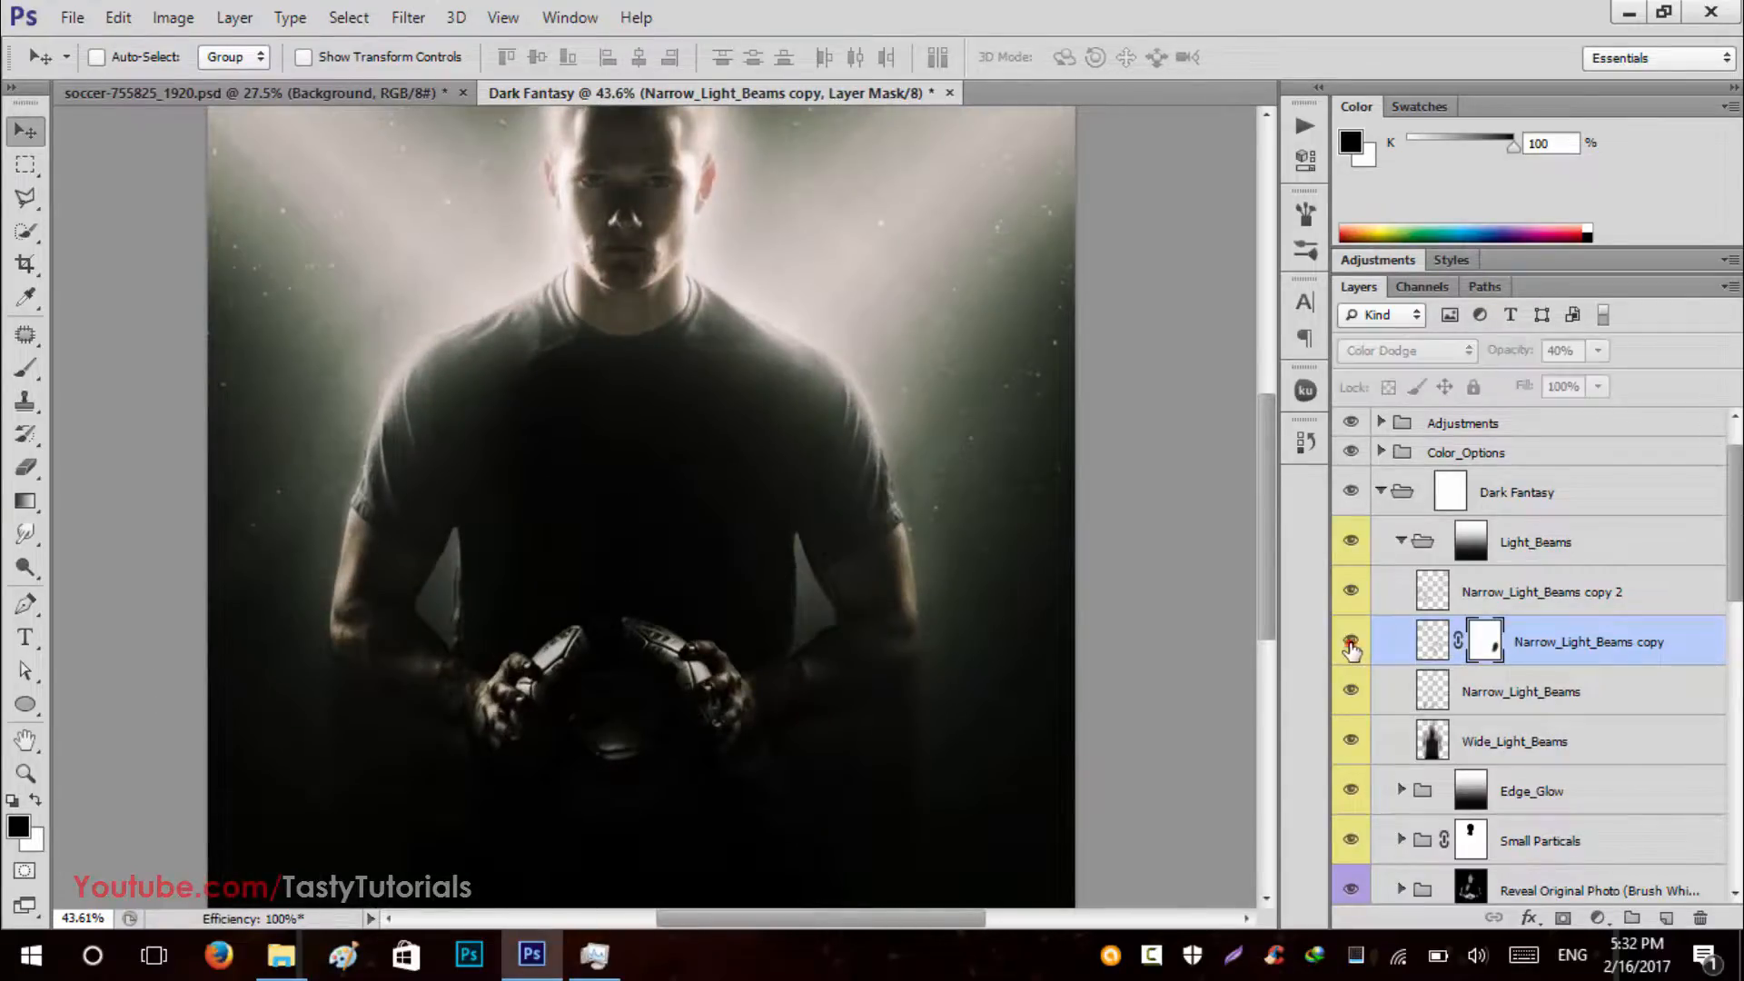
pyautogui.click(1401, 541)
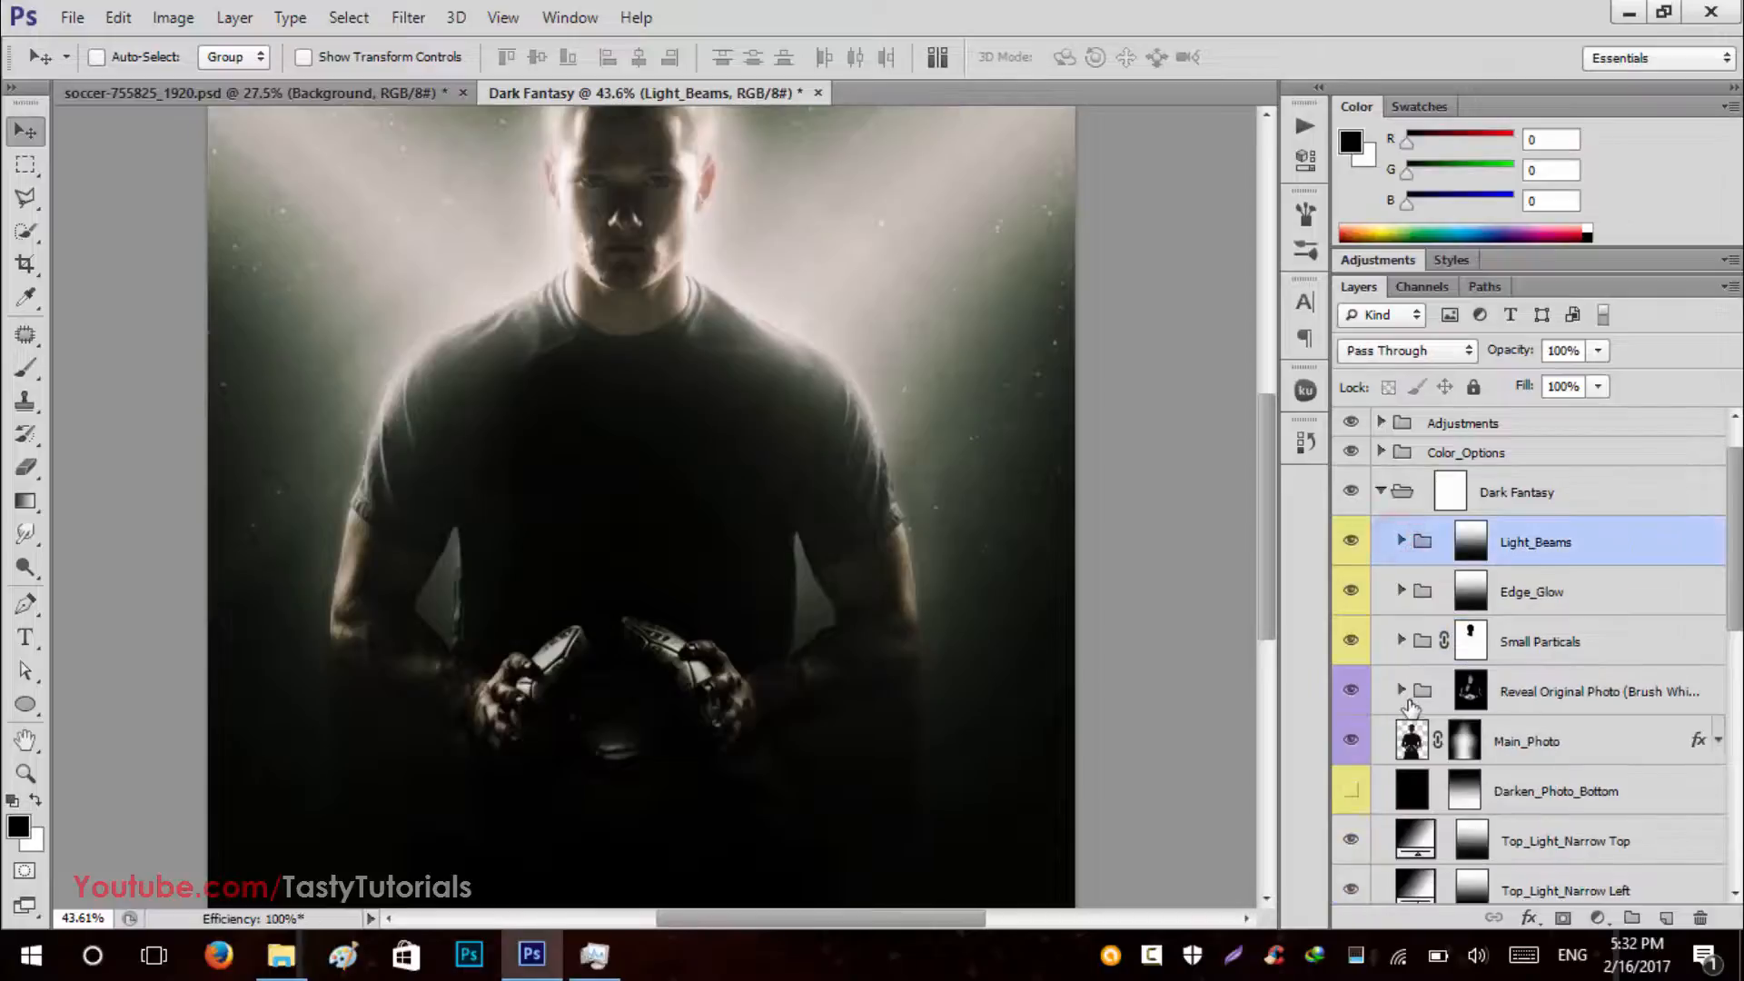
# Hide and show the Photo_Shadow, Photo_Shadow copy and Middle_Light copy layers to check what each contributes.
pyautogui.scroll(-8, 1376, 717)
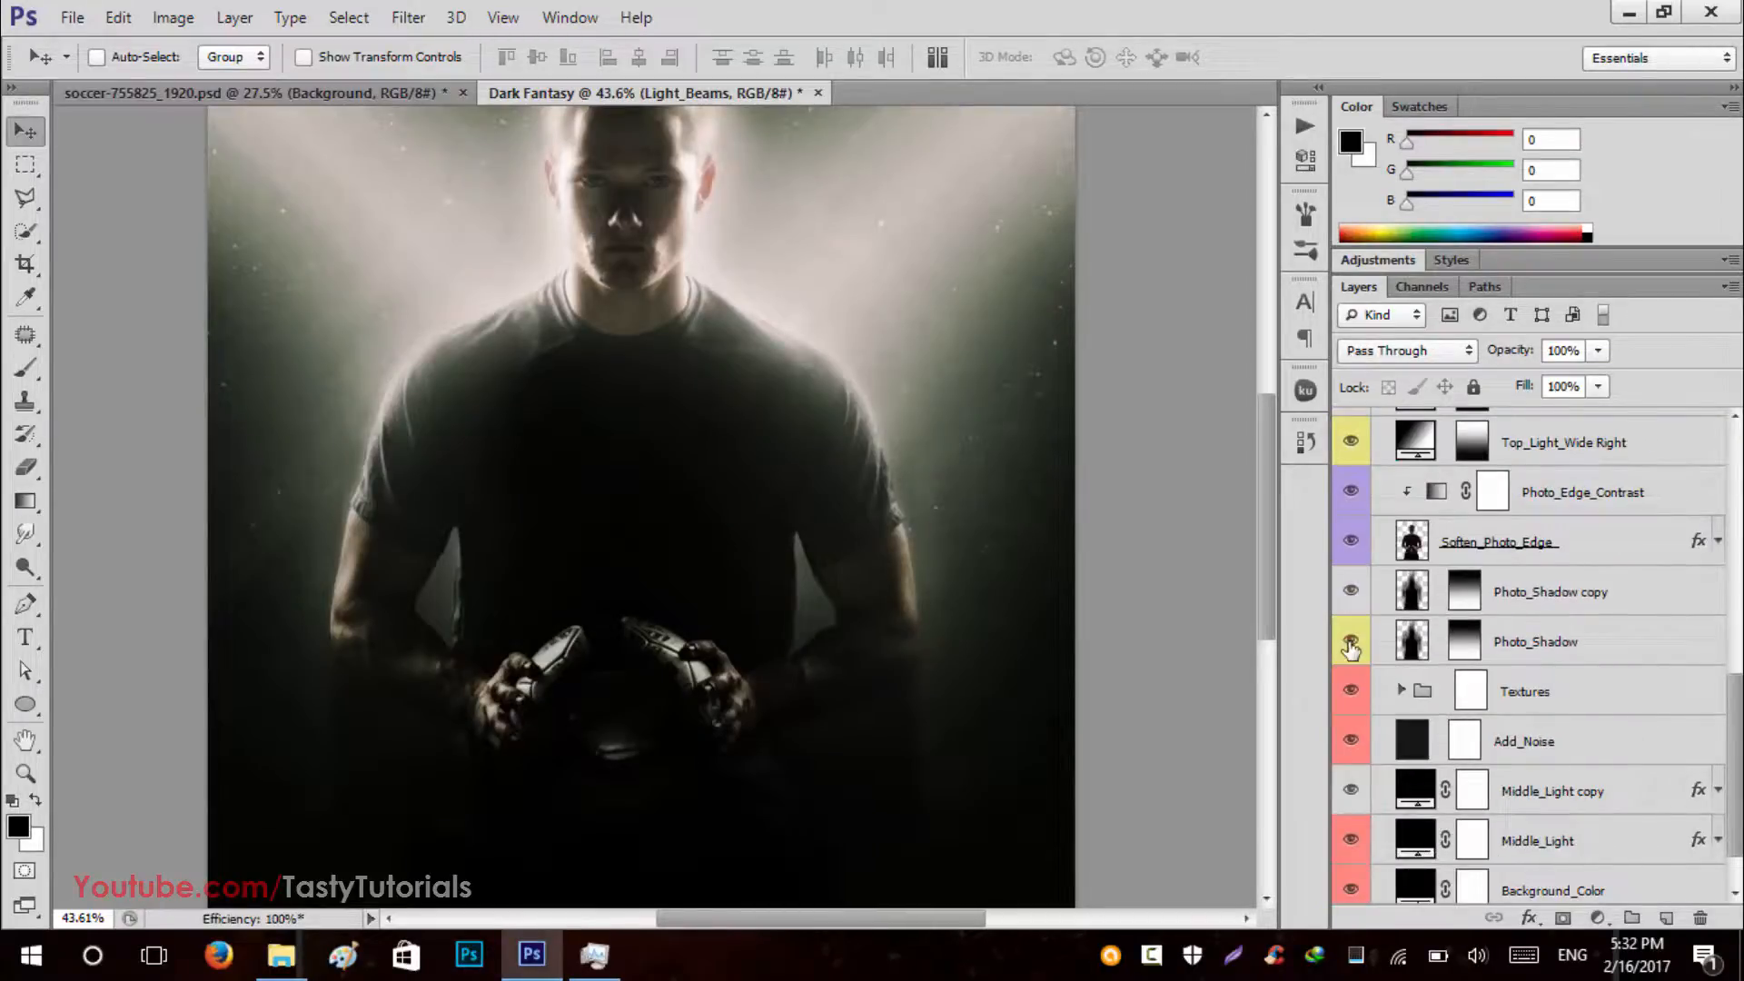
pyautogui.click(1351, 643)
pyautogui.click(1350, 643)
pyautogui.click(1351, 595)
pyautogui.click(1351, 787)
pyautogui.click(1351, 786)
pyautogui.scroll(-1, 1482, 796)
# Toggle the Background_Color layer's visibility, try duplicating the layer, and delete the copy.
pyautogui.click(1558, 829)
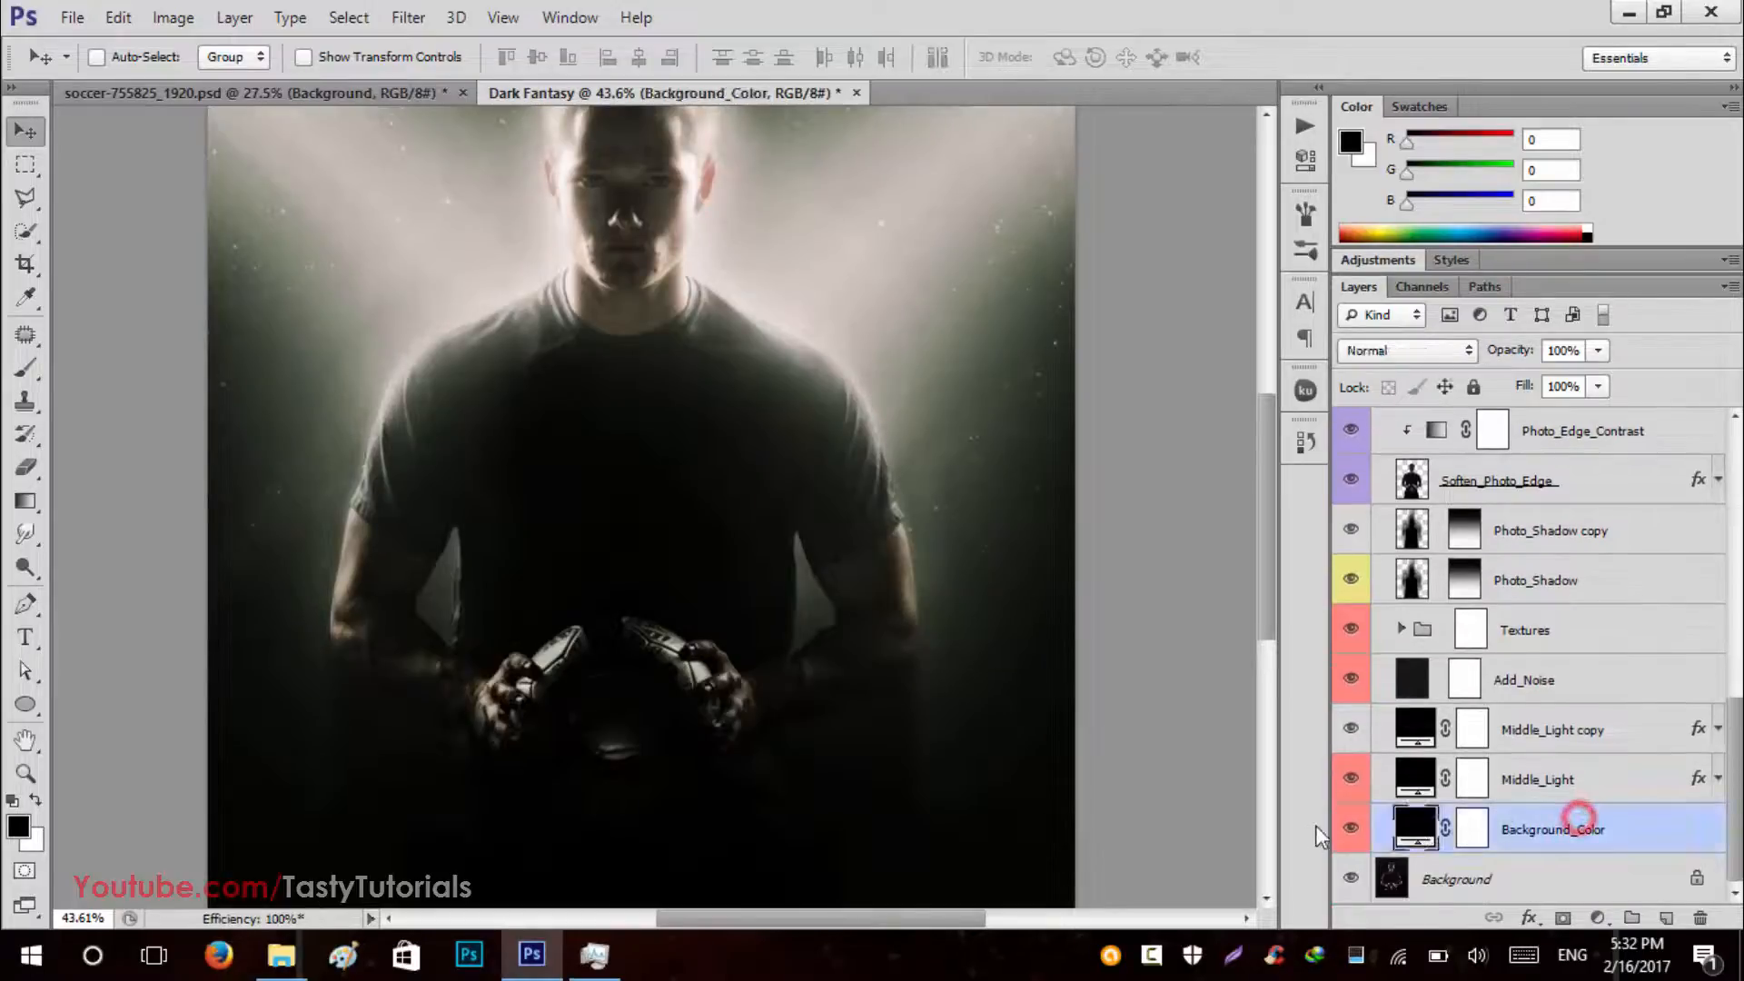
pyautogui.click(1350, 834)
pyautogui.click(1351, 834)
pyautogui.hotkey('ctrl', 'j')
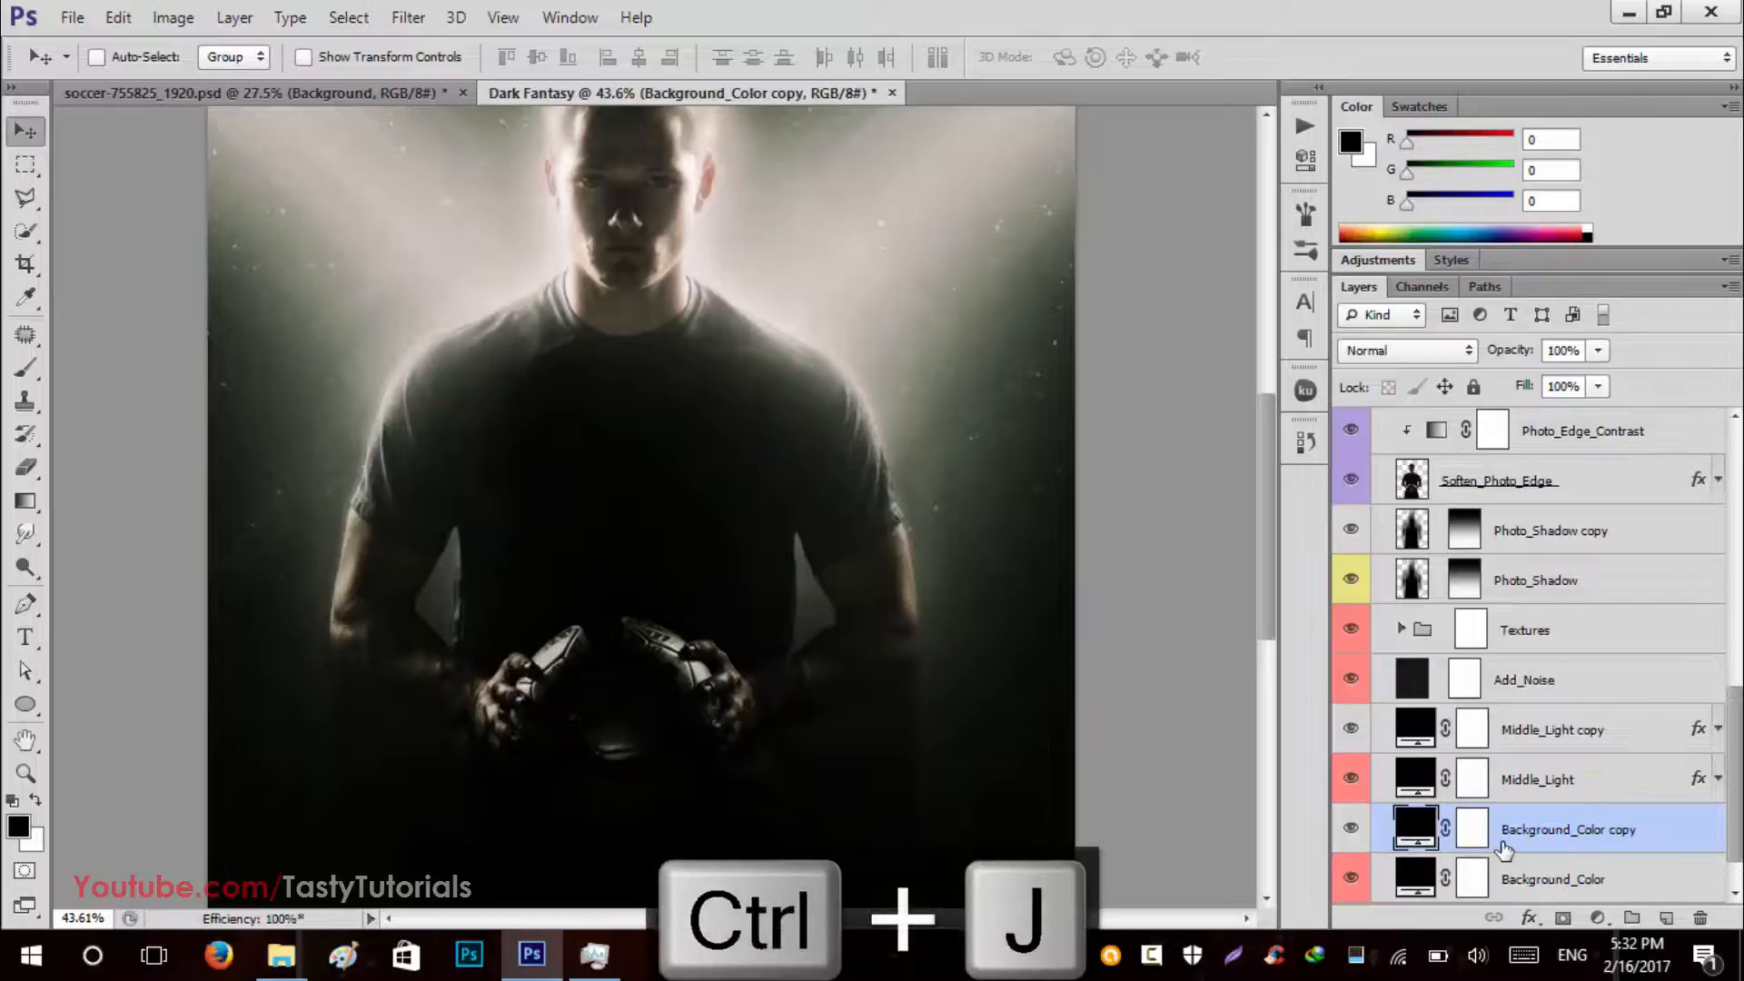
pyautogui.press('Delete')
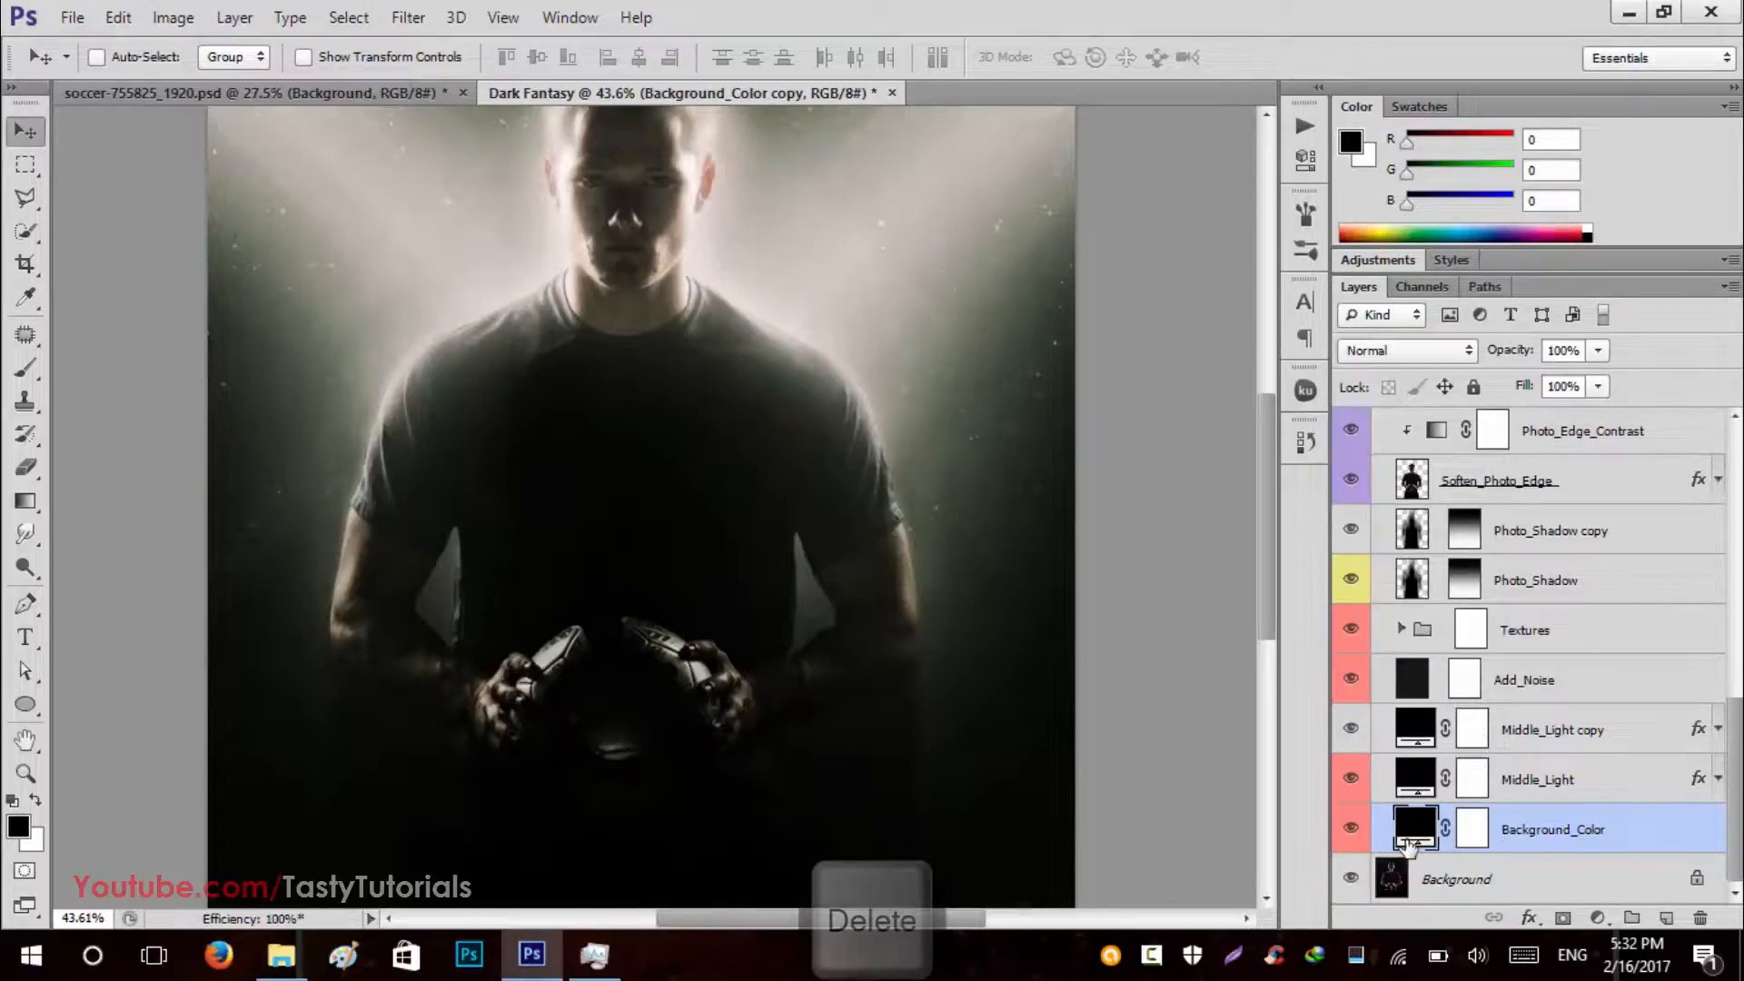
# Collapse the Dark Fantasy group and expand the Color_Options group.
pyautogui.scroll(4, 1400, 657)
pyautogui.scroll(-3, 726, 458)
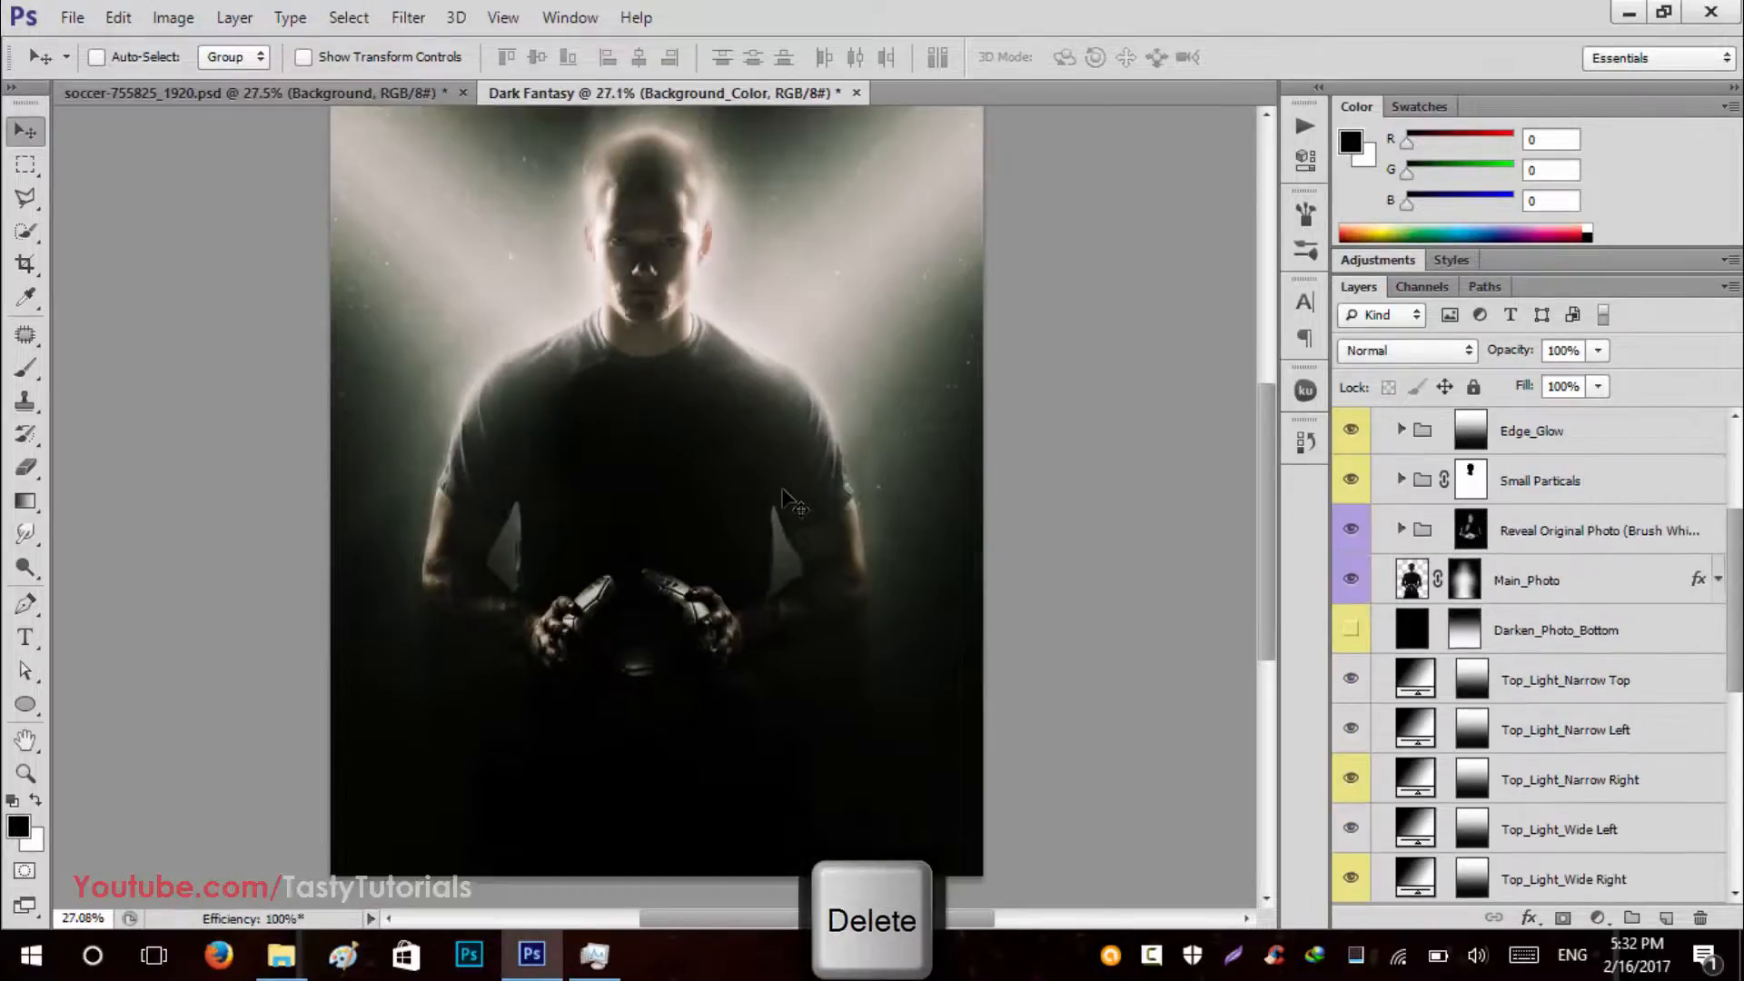
pyautogui.scroll(4, 1381, 545)
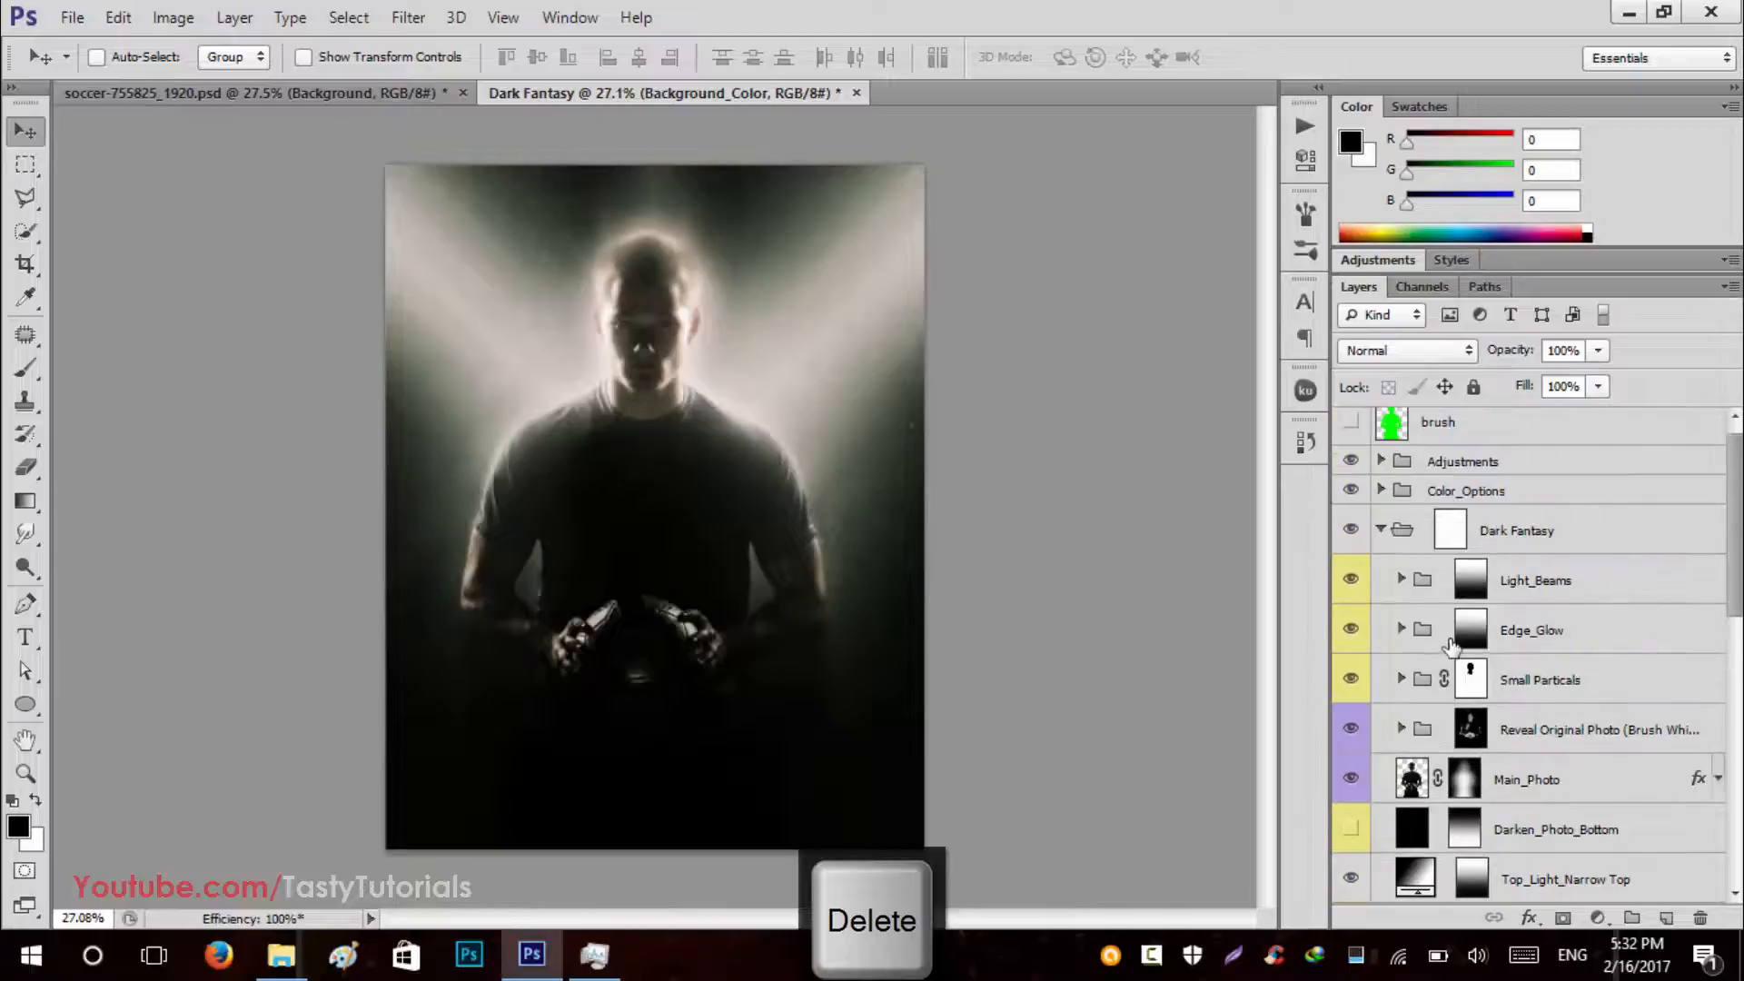
pyautogui.click(1379, 542)
pyautogui.click(1440, 503)
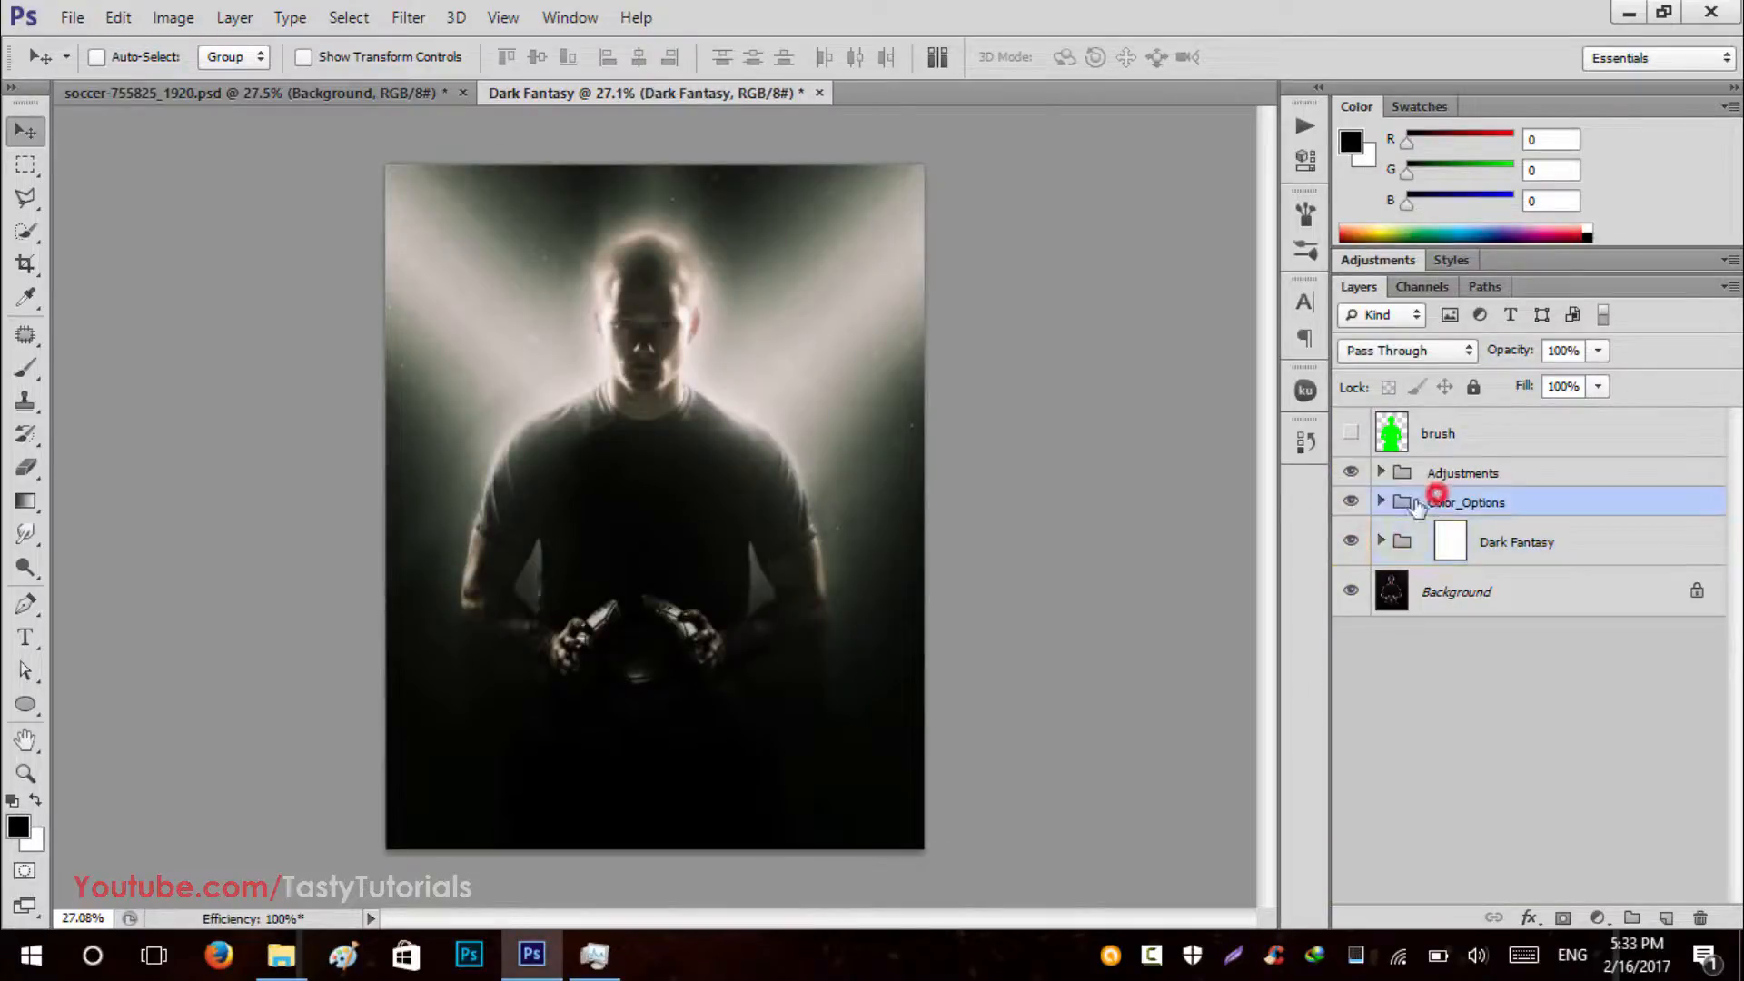
pyautogui.click(1380, 502)
# Hide Color_Option_1 and preview other color options one at a time, up to Color_Option_7.
pyautogui.click(1351, 586)
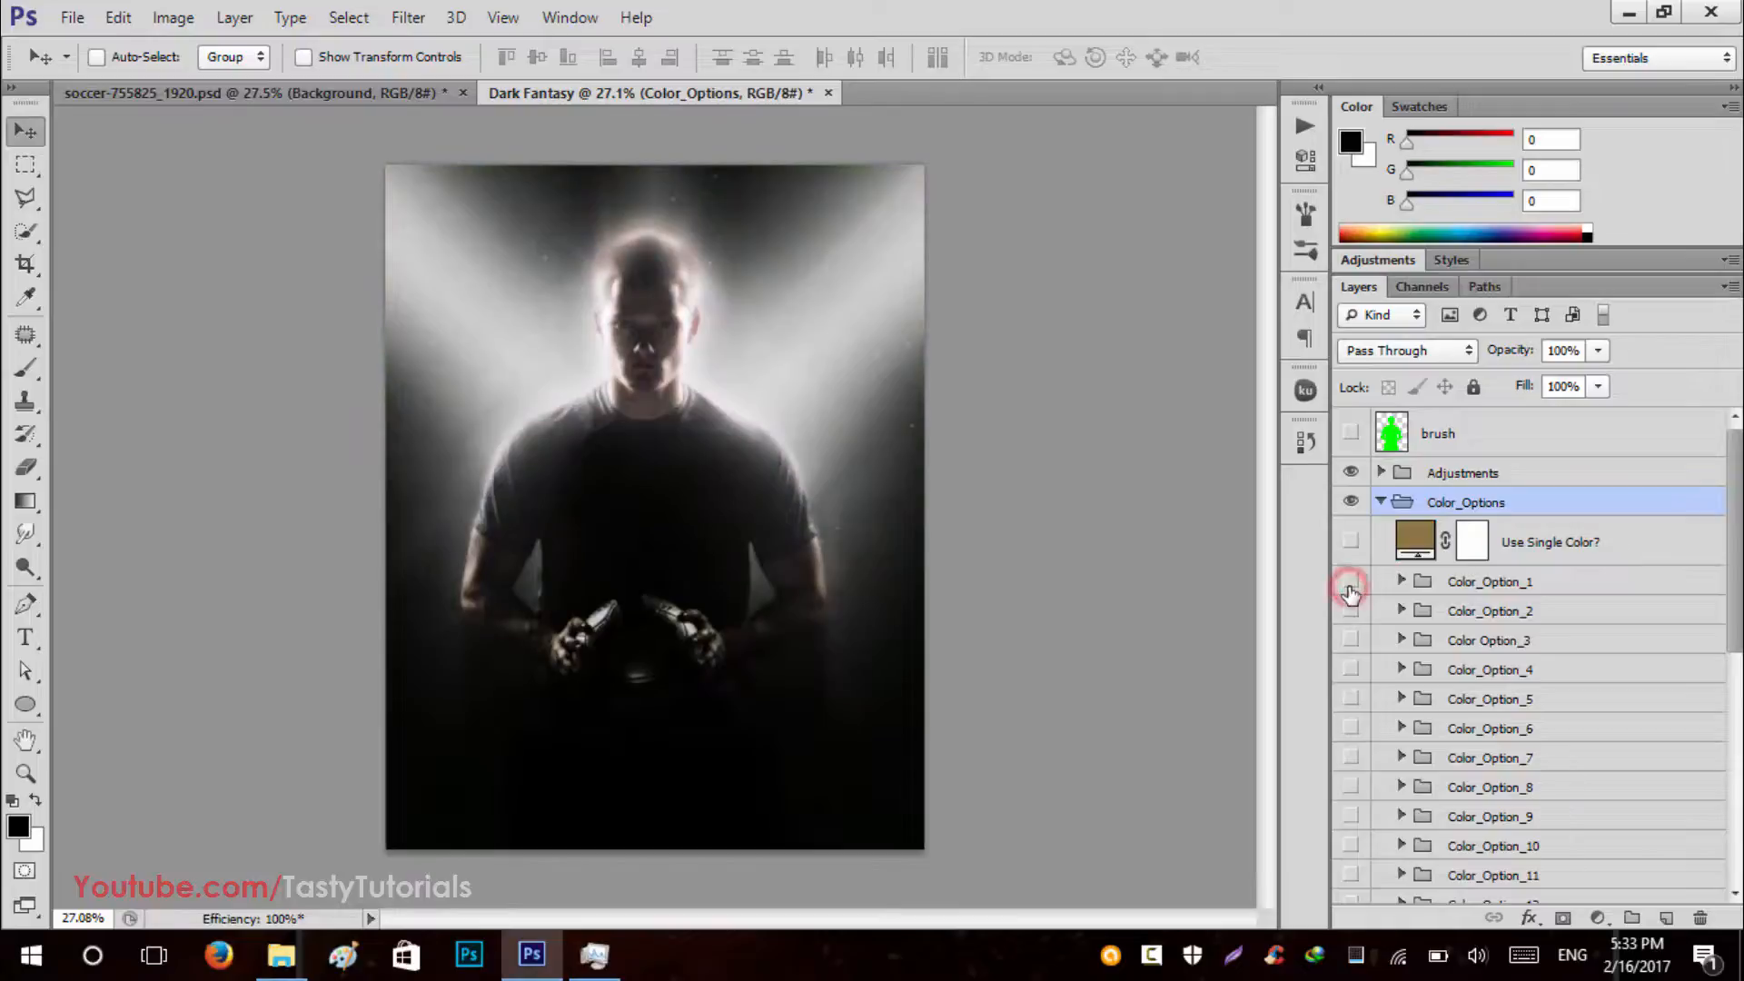
pyautogui.click(1352, 639)
pyautogui.click(1357, 633)
pyautogui.click(1353, 650)
pyautogui.click(1353, 648)
pyautogui.click(1350, 699)
pyautogui.click(1345, 708)
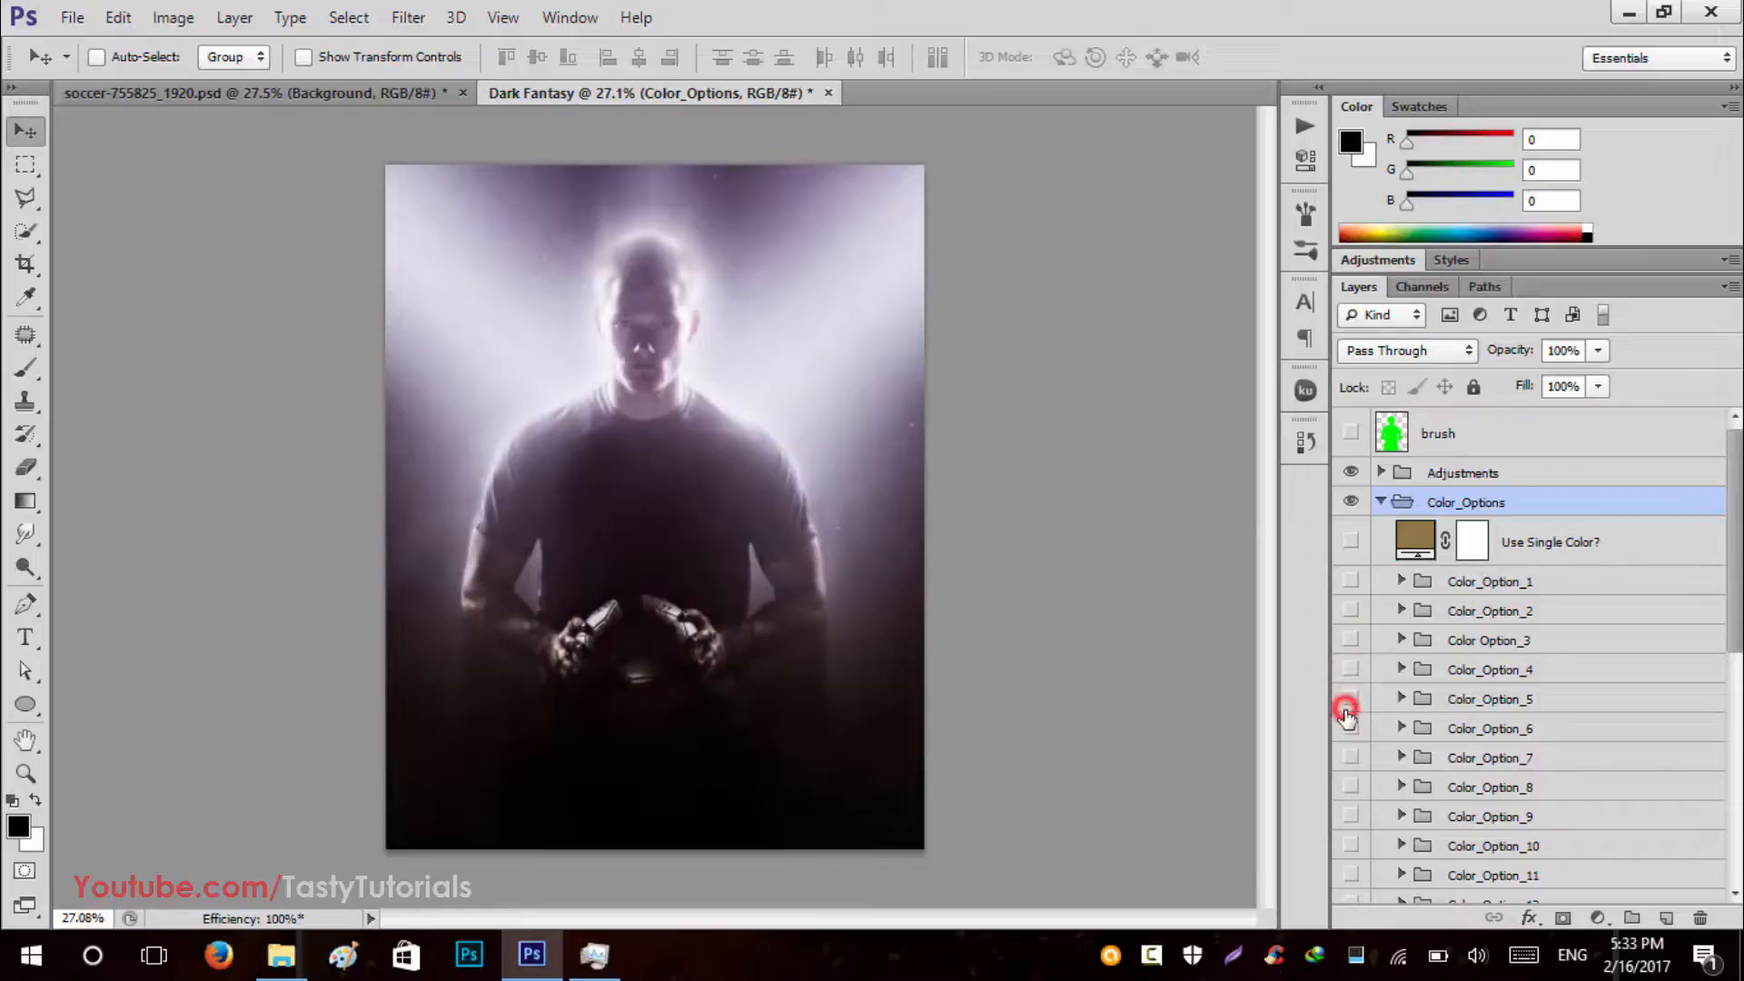
pyautogui.click(1347, 732)
pyautogui.click(1344, 739)
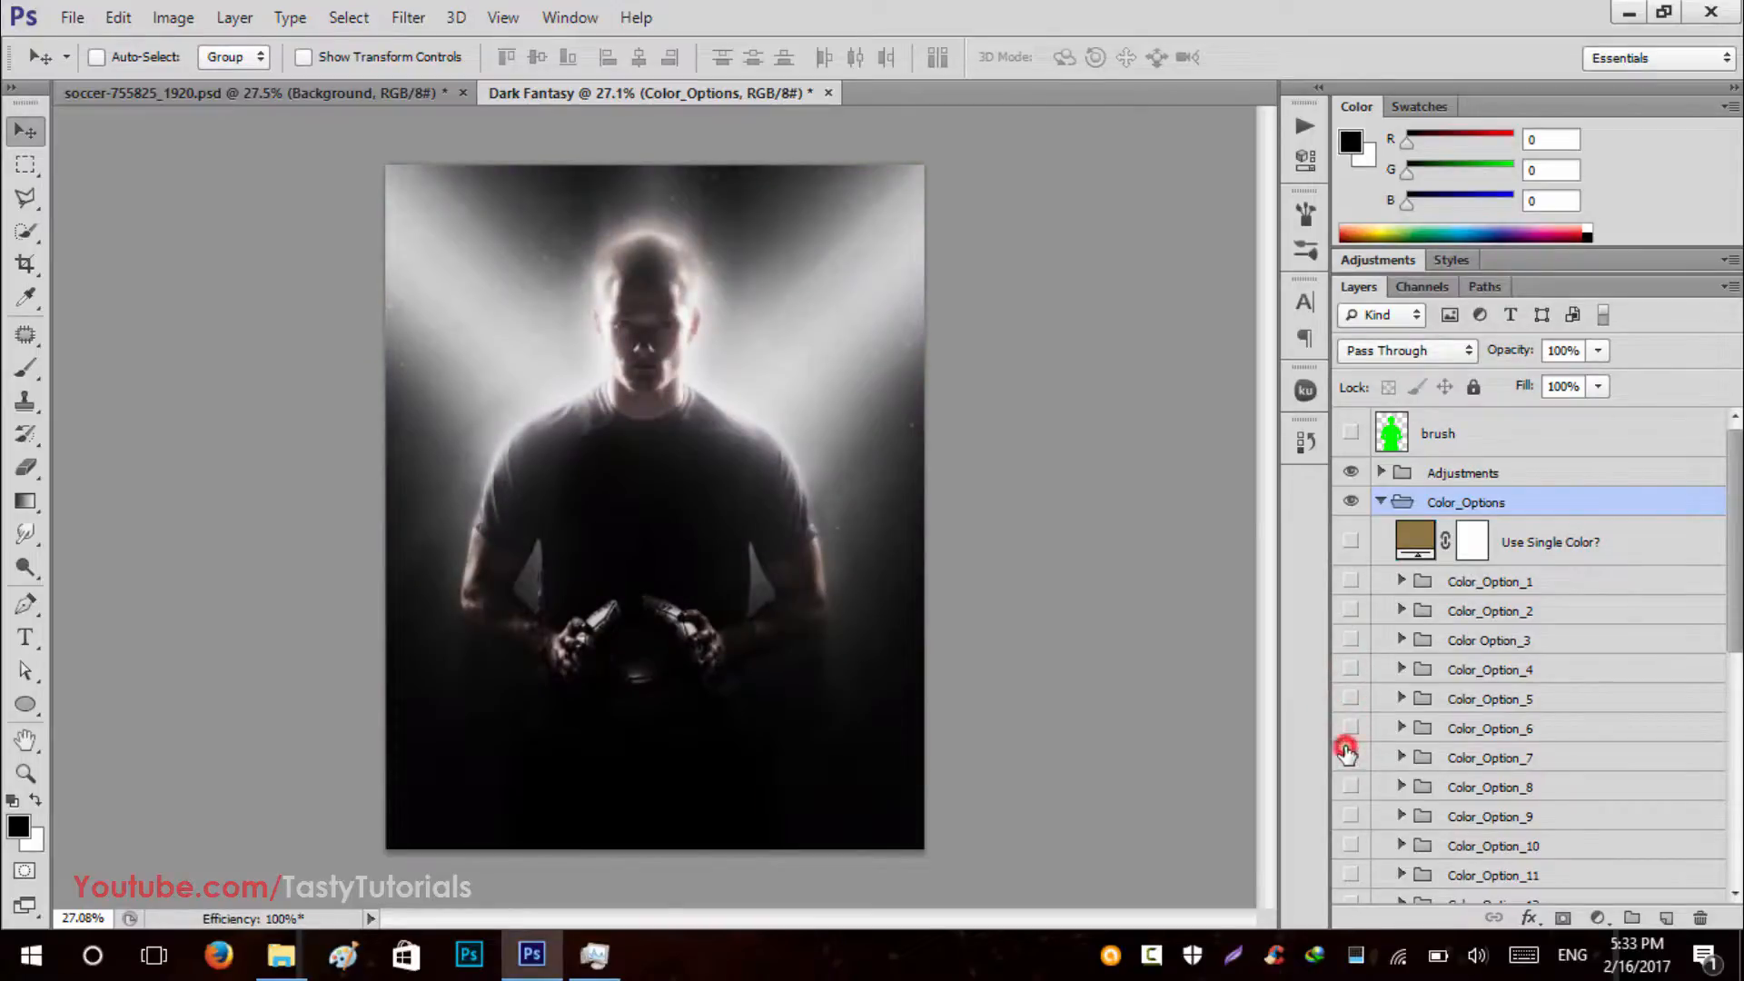
pyautogui.click(1346, 751)
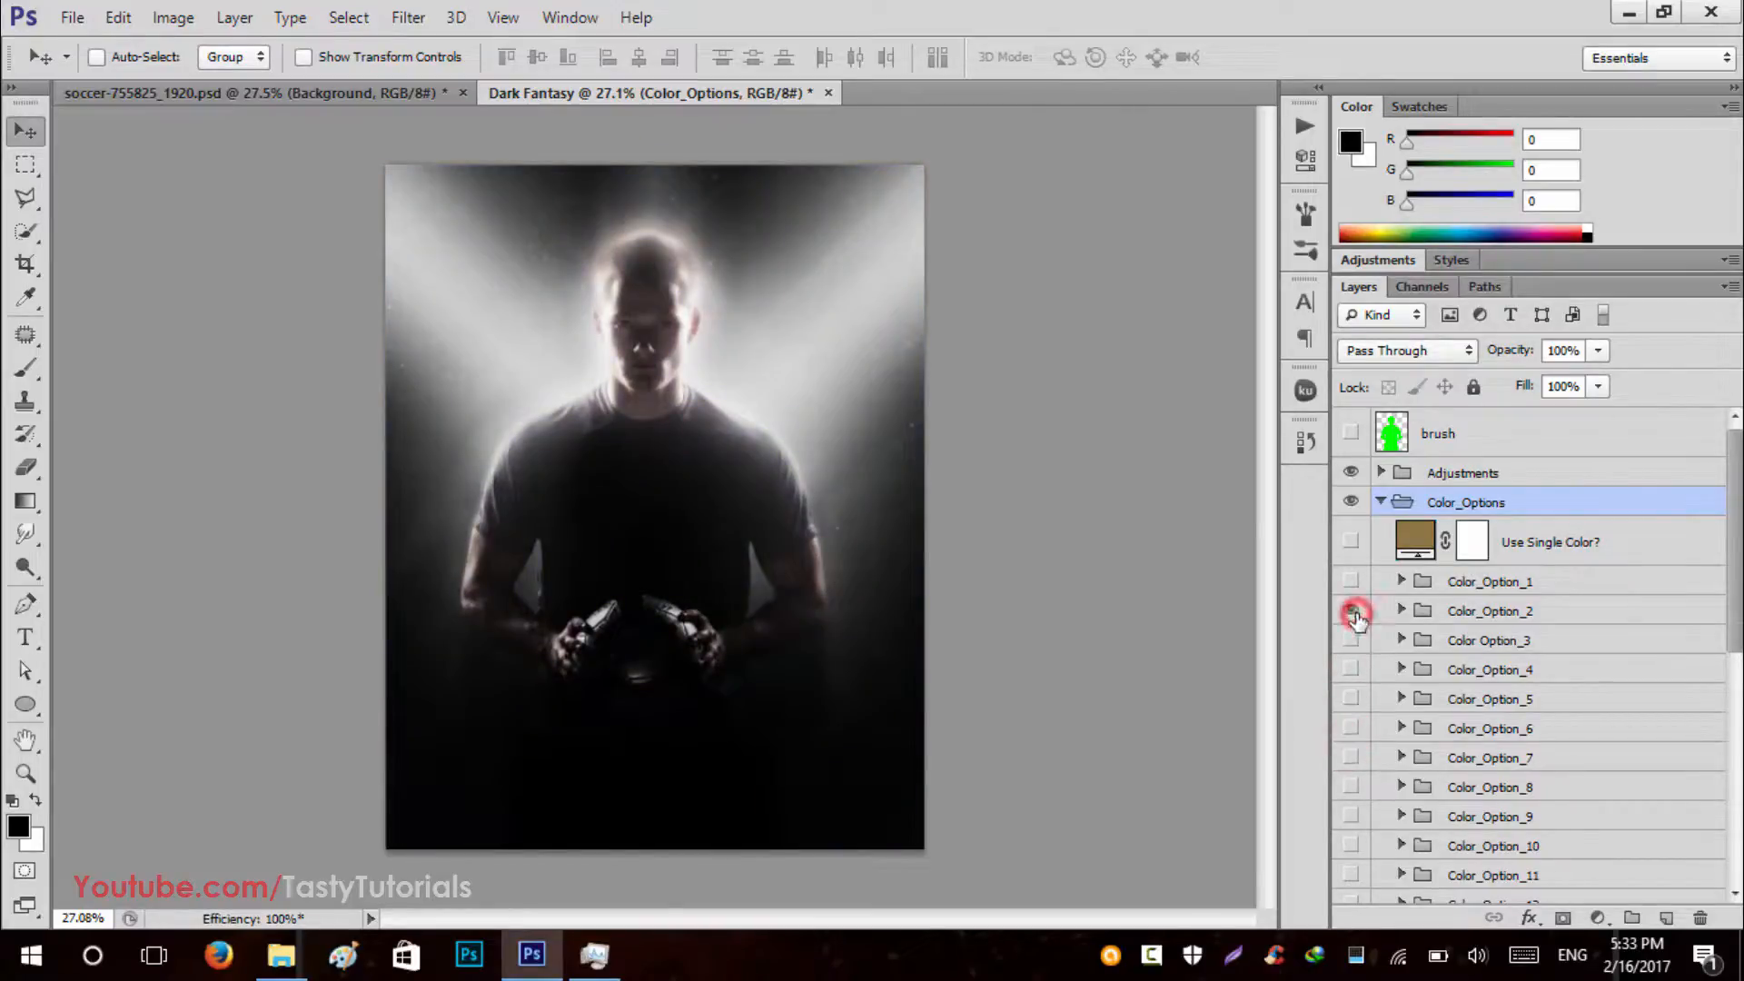
# Preview combinations of the first five color options, restore Color_Option_1 alone, and collapse the Color_Options group.
pyautogui.click(1353, 612)
pyautogui.click(1351, 582)
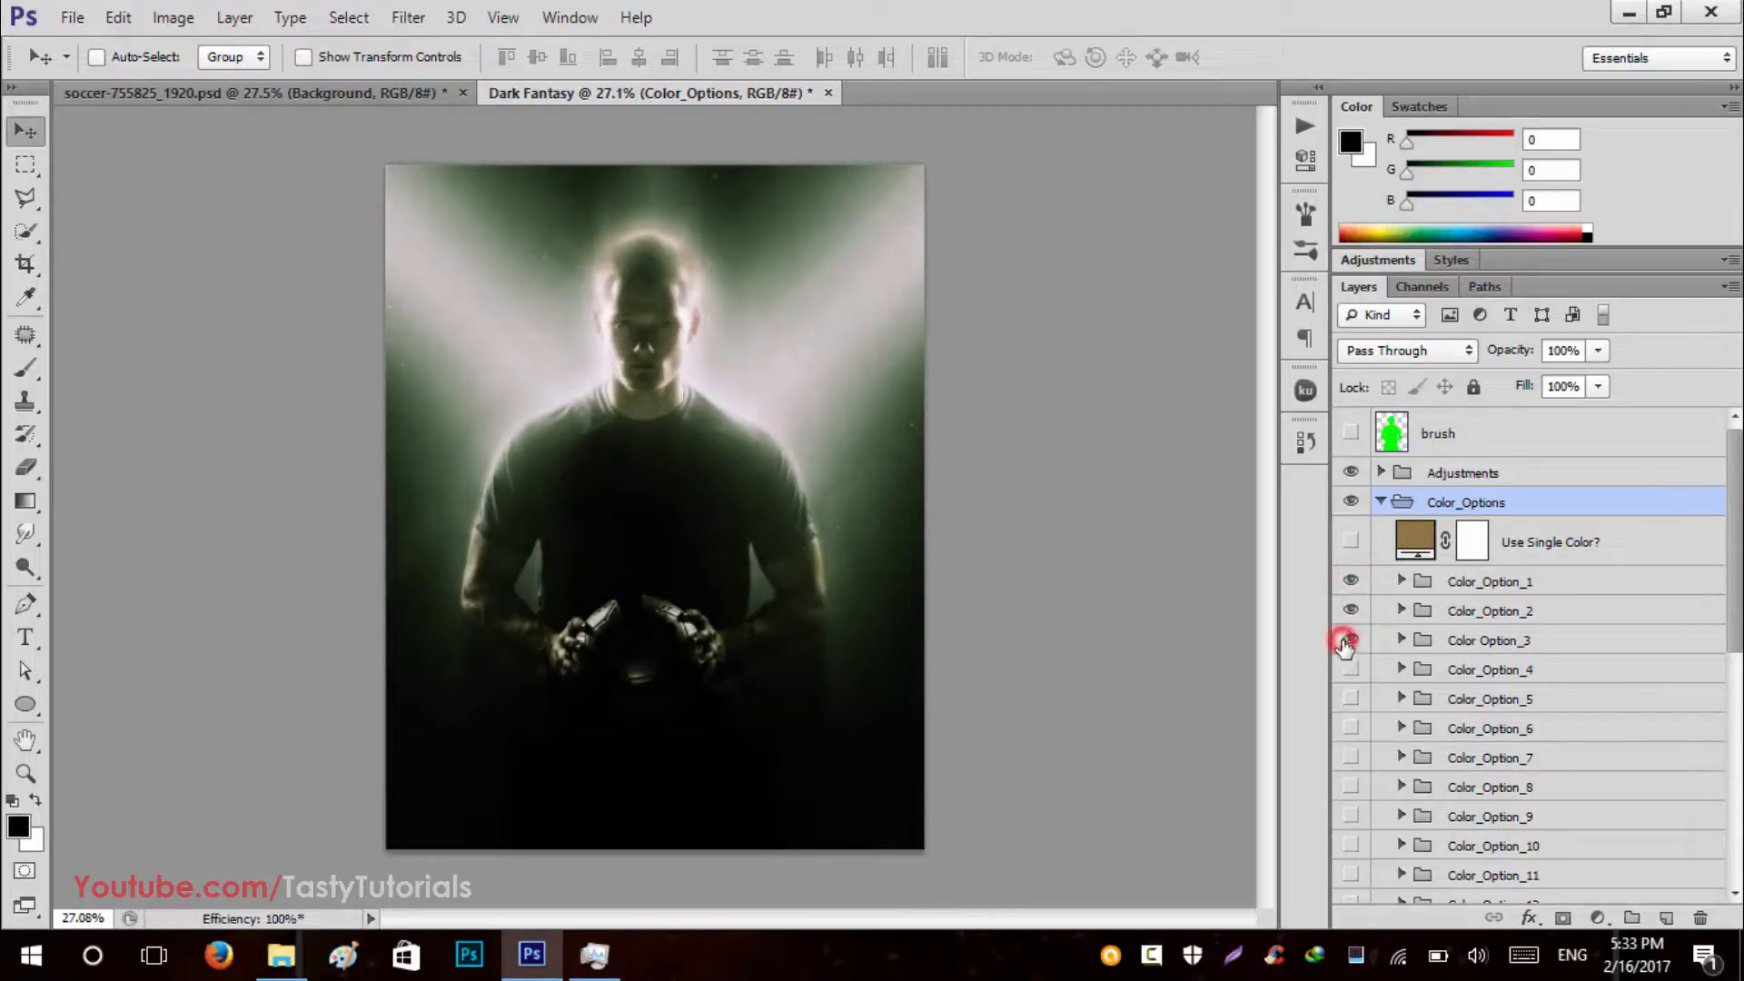
pyautogui.click(1341, 671)
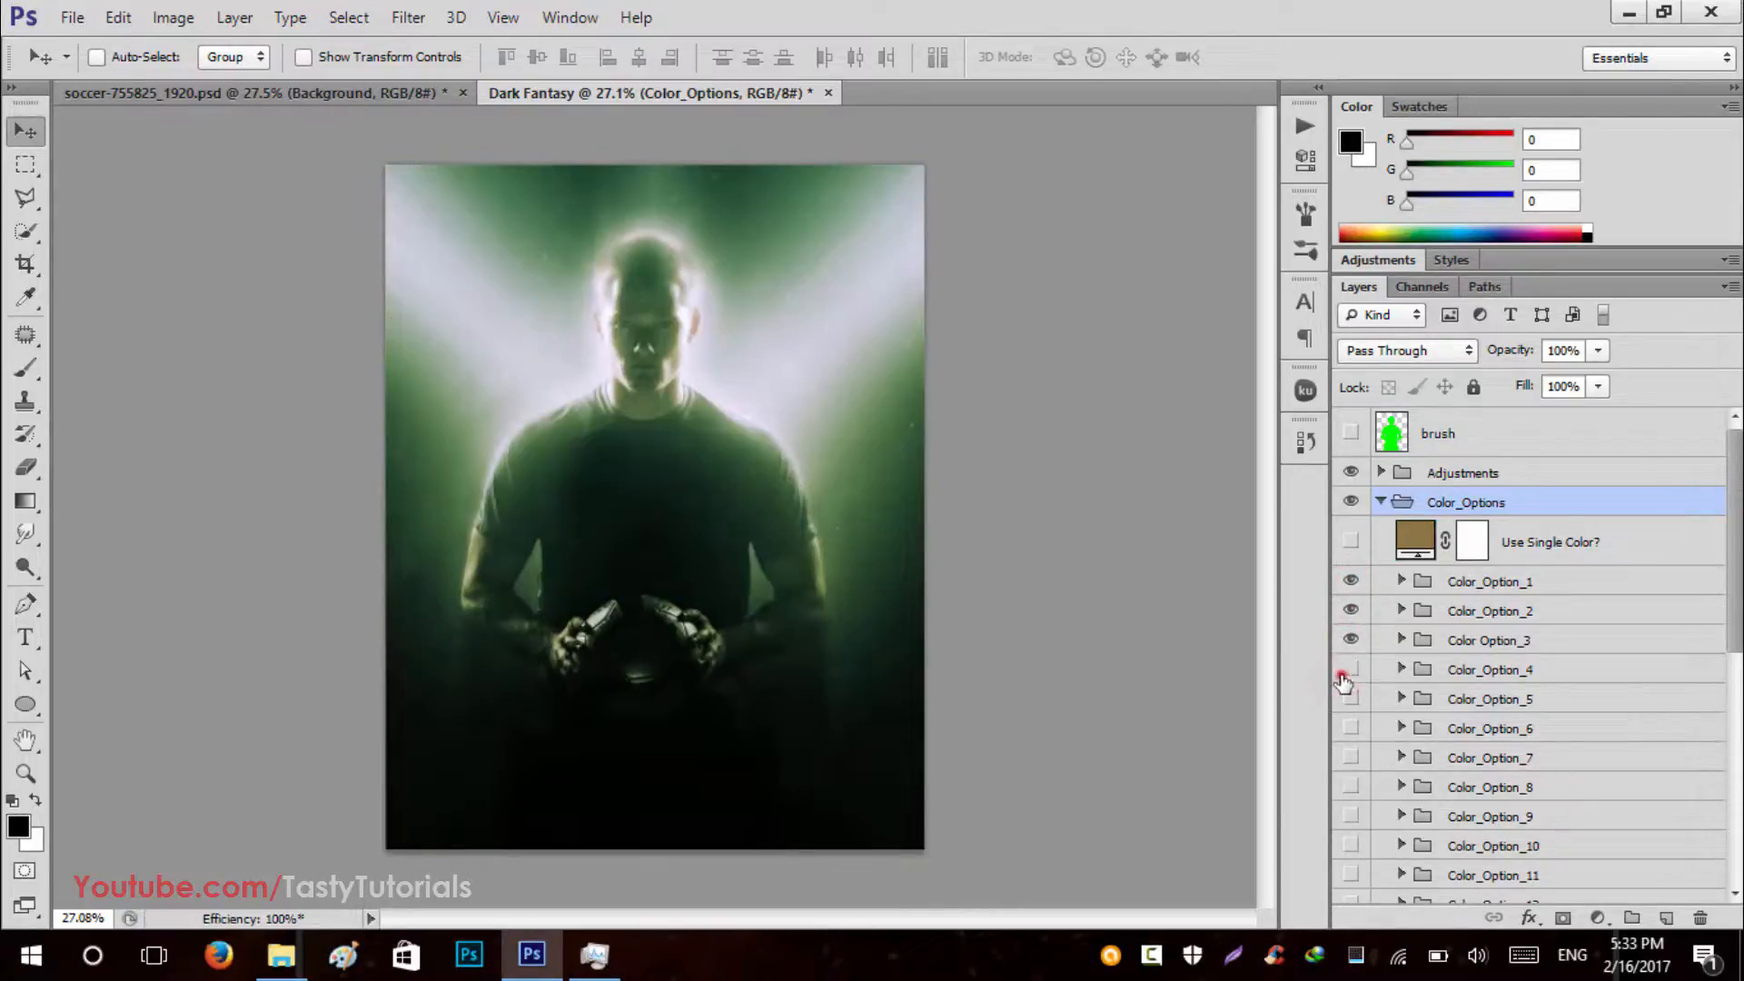
pyautogui.click(1341, 670)
pyautogui.click(1343, 719)
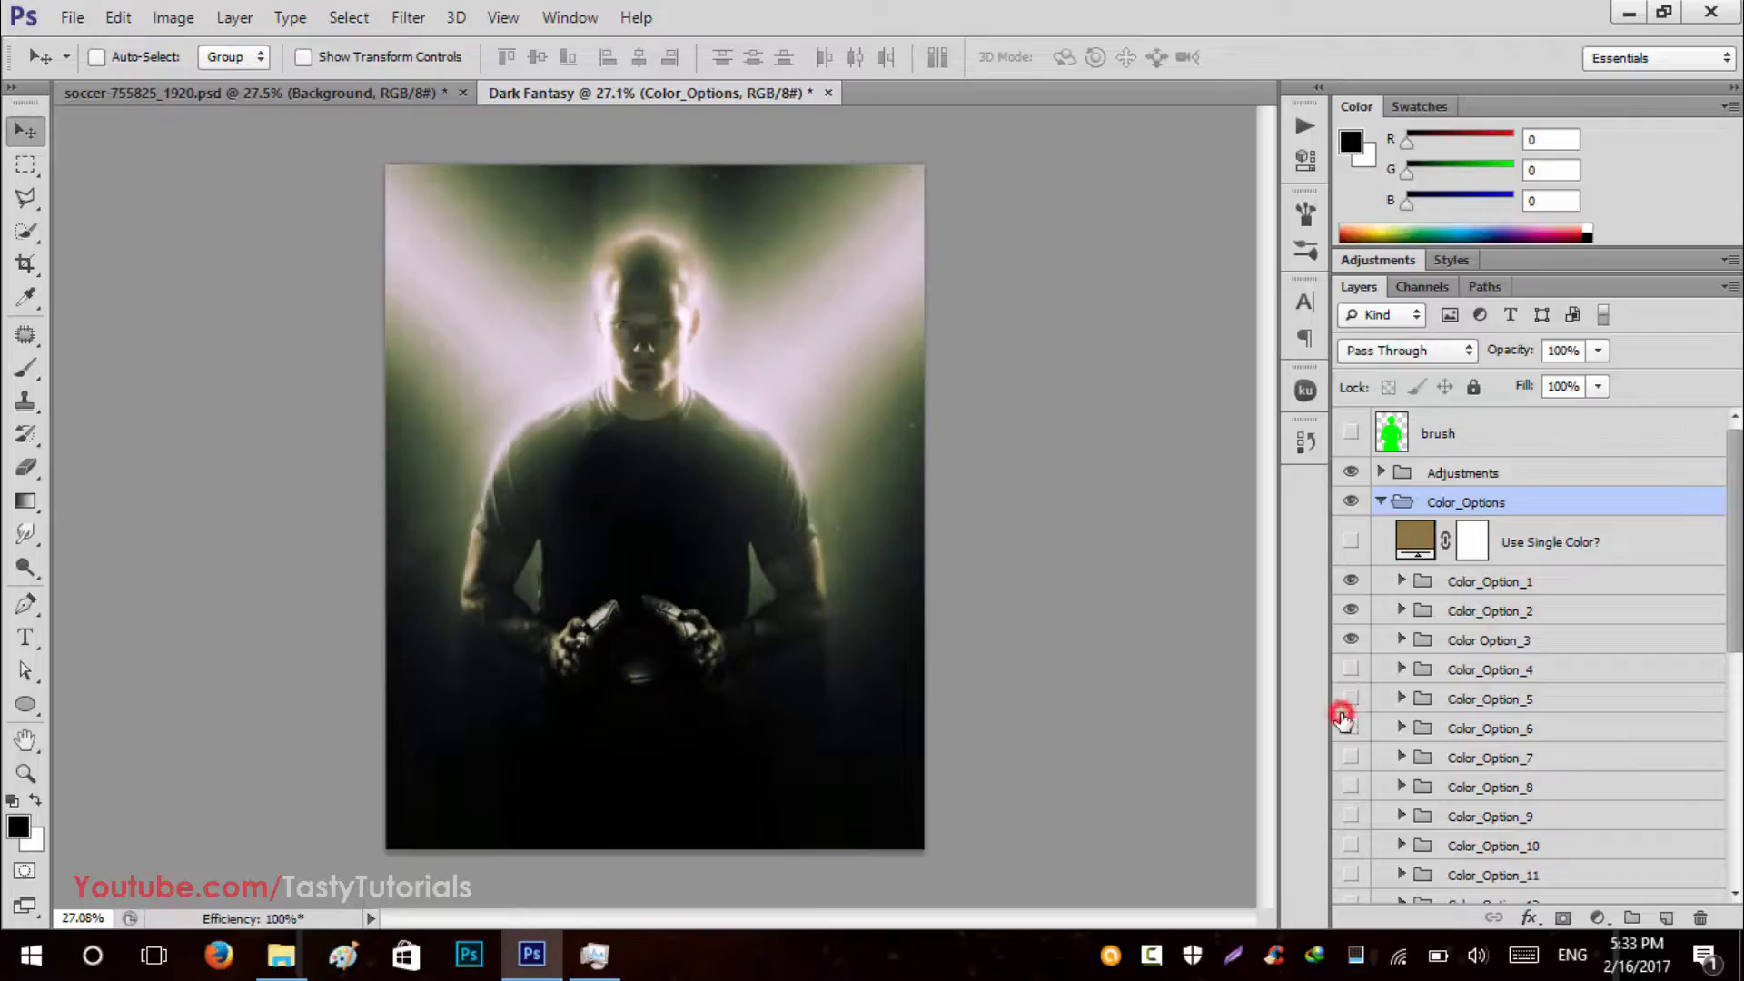
pyautogui.click(1344, 717)
pyautogui.click(1349, 611)
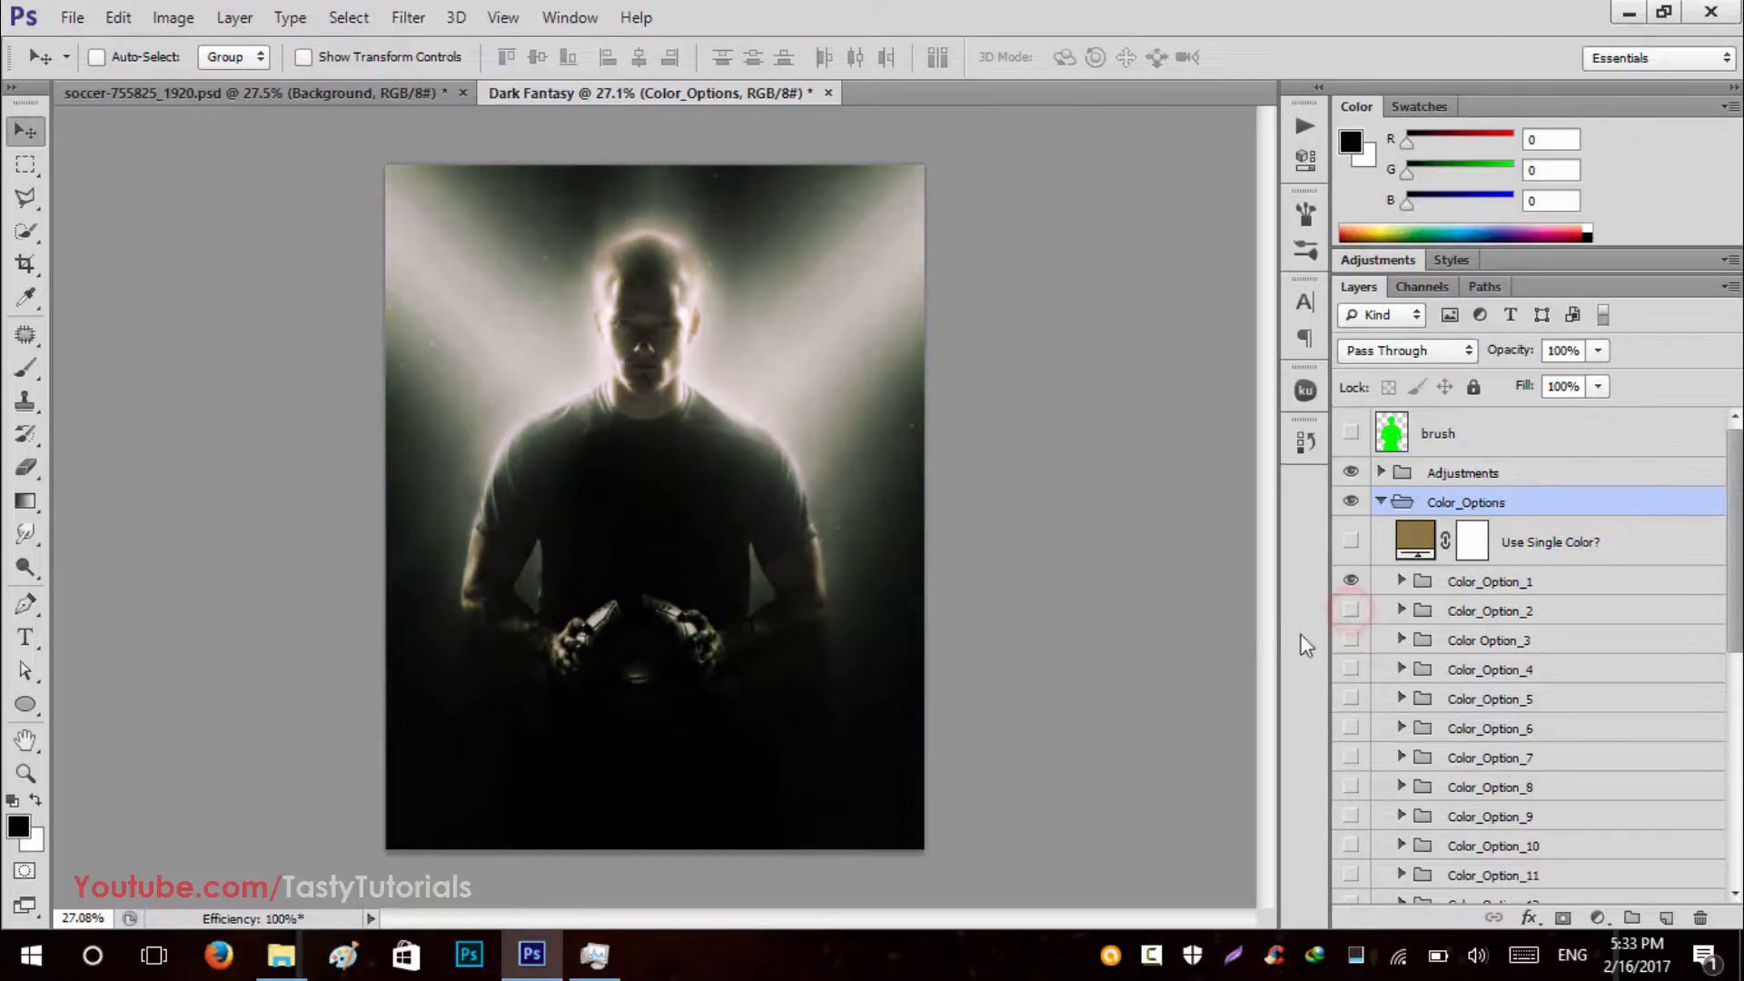
pyautogui.click(1350, 586)
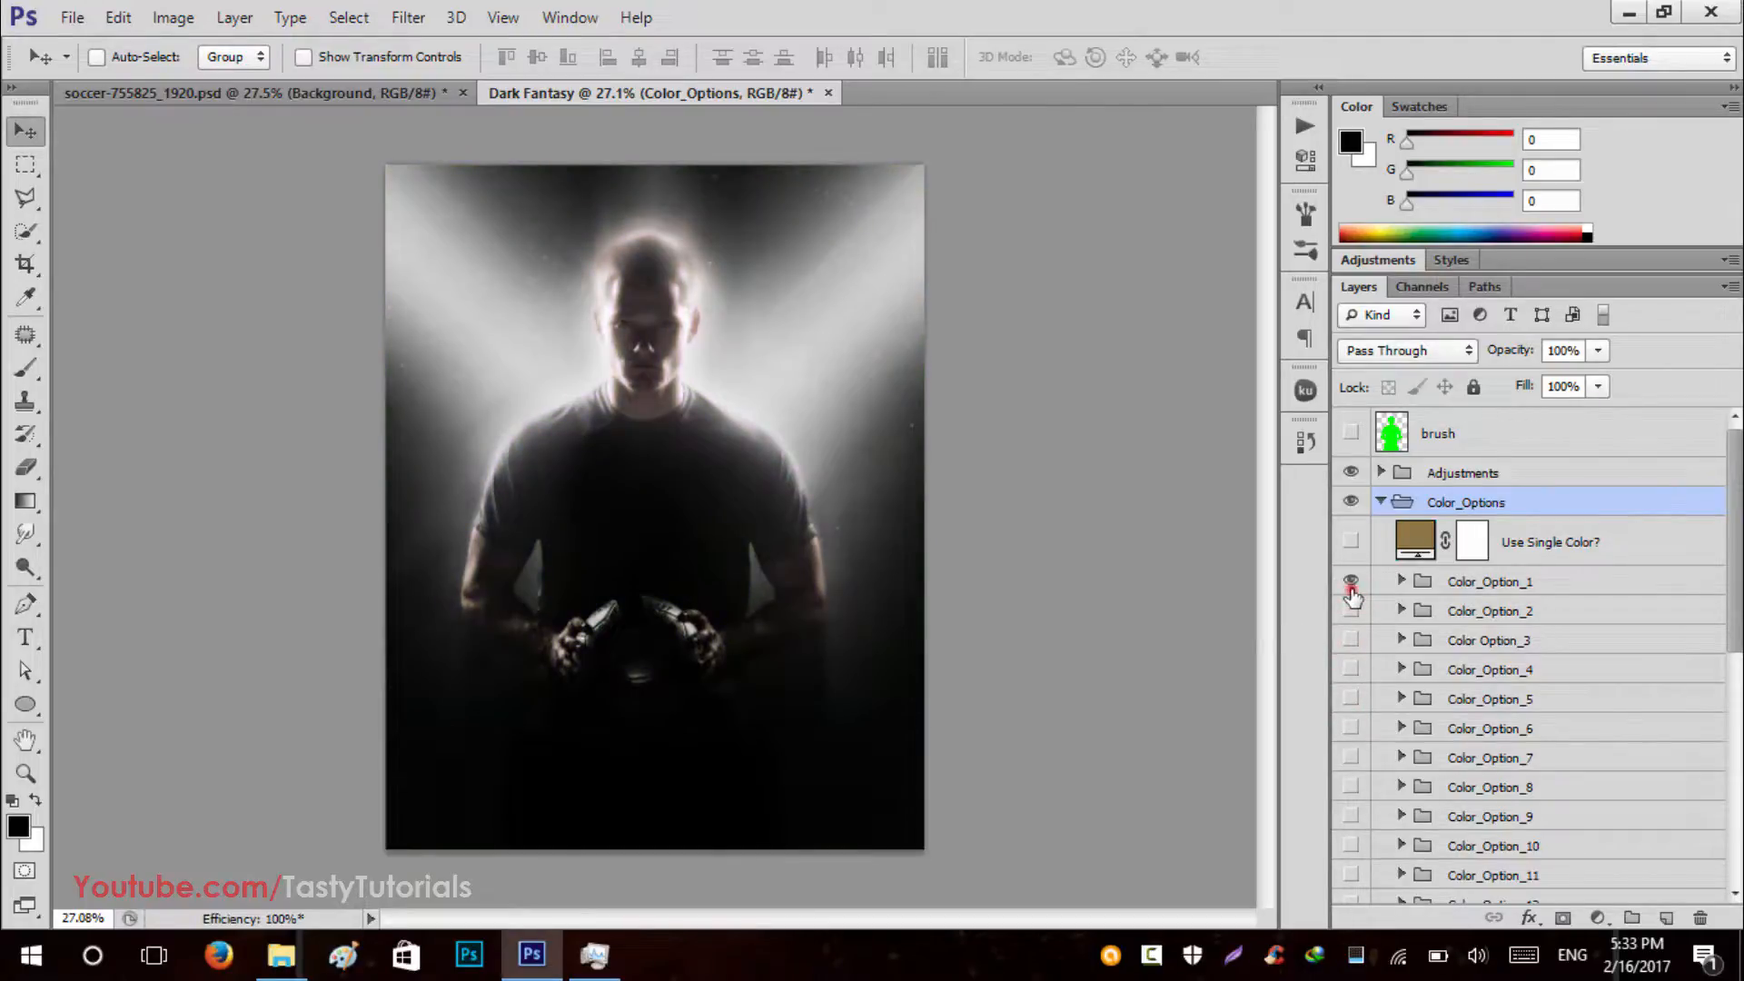
pyautogui.click(1380, 502)
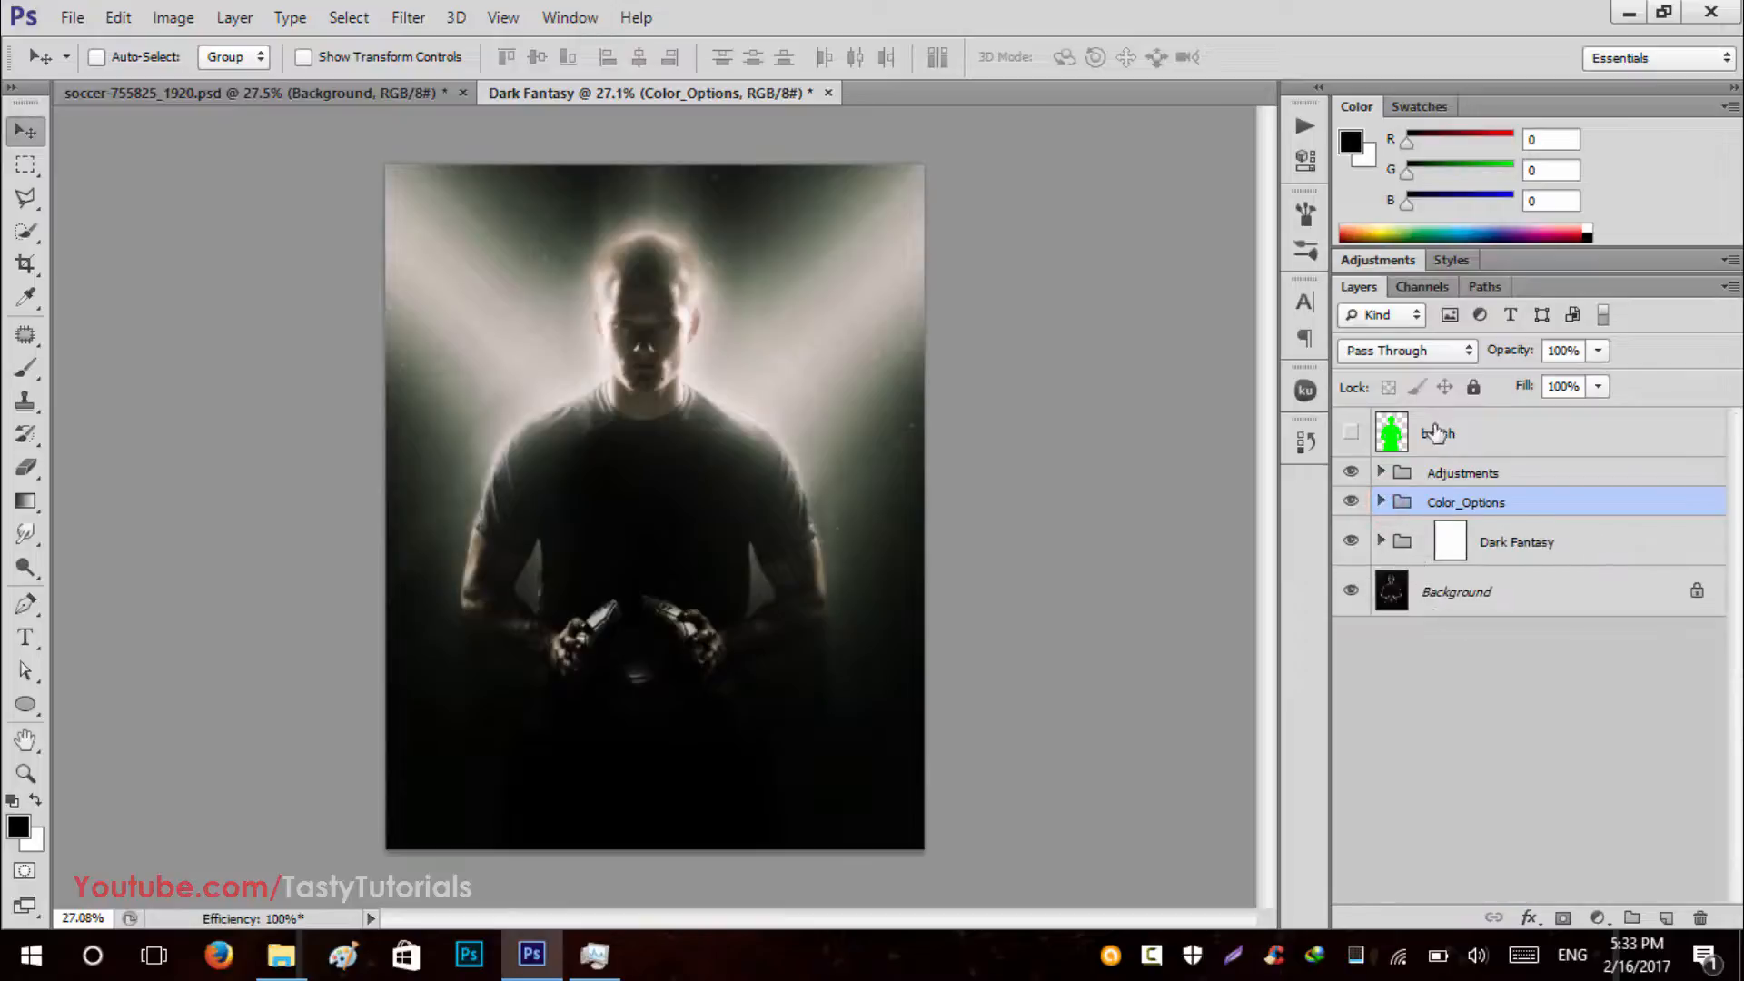
# Add a Levels adjustment layer directly above the Color_Options group.
pyautogui.click(1409, 259)
pyautogui.click(1363, 106)
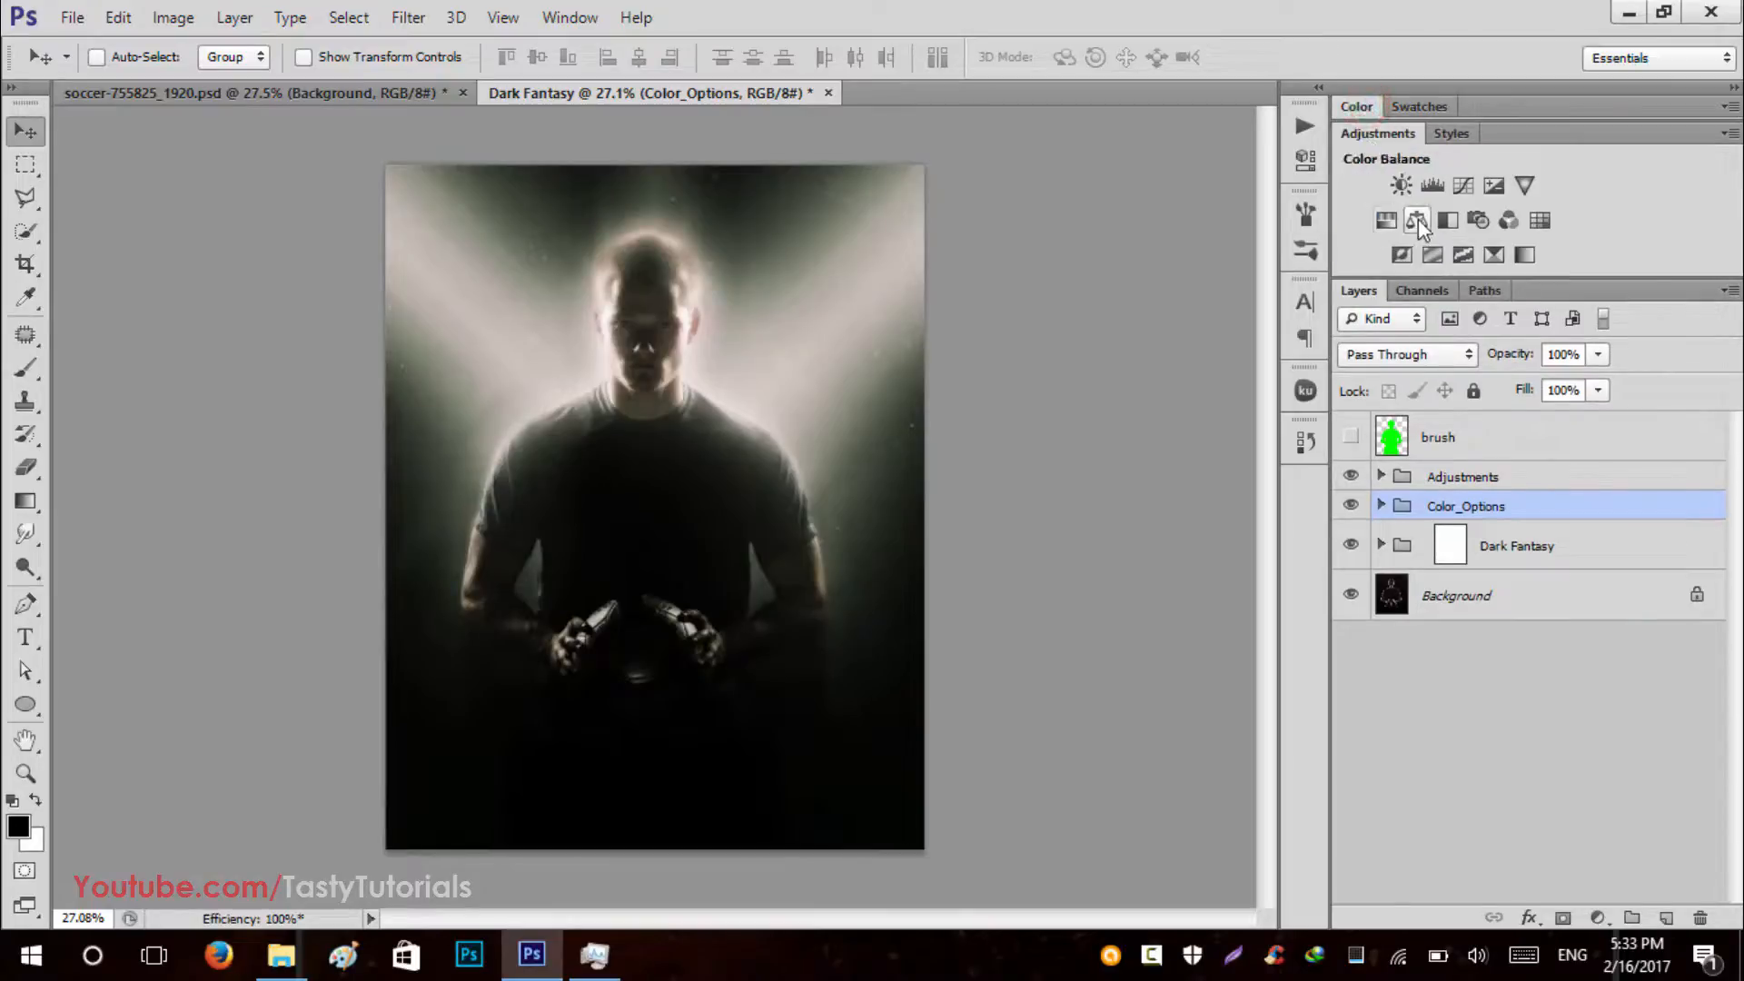
pyautogui.click(1432, 185)
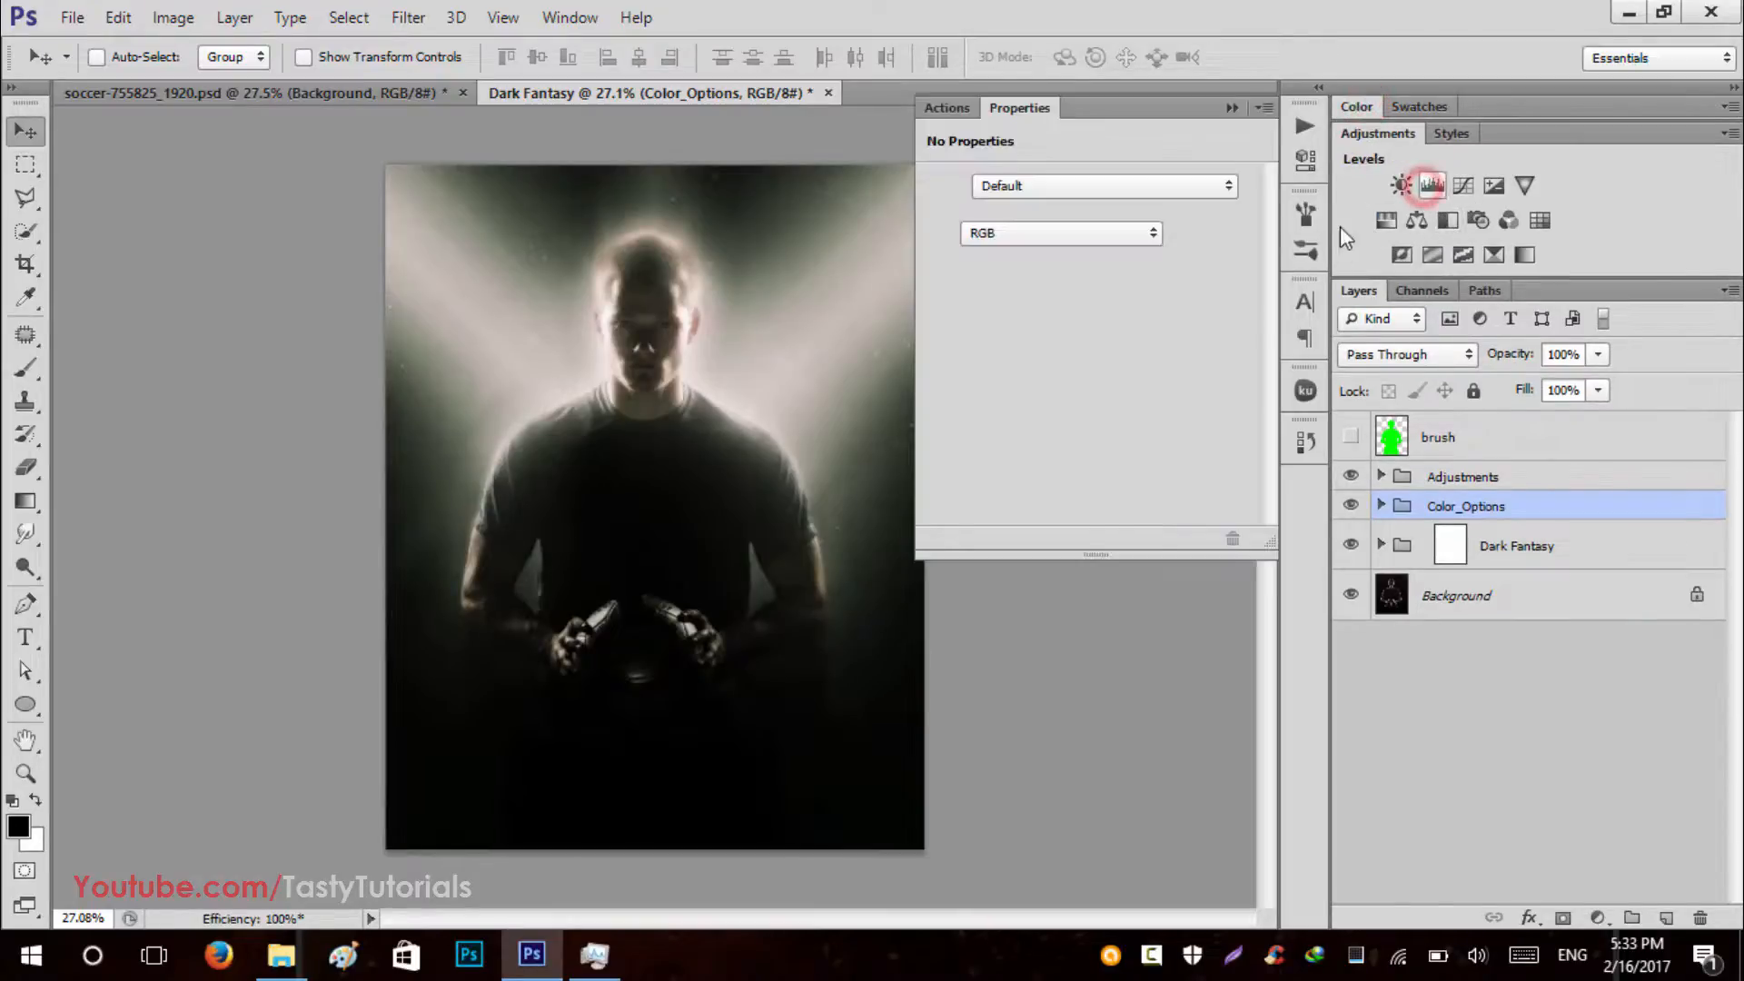
# Set the Levels Blue channel to input levels 14, 1.28 and 235, with the output black level at 20.
pyautogui.click(1043, 233)
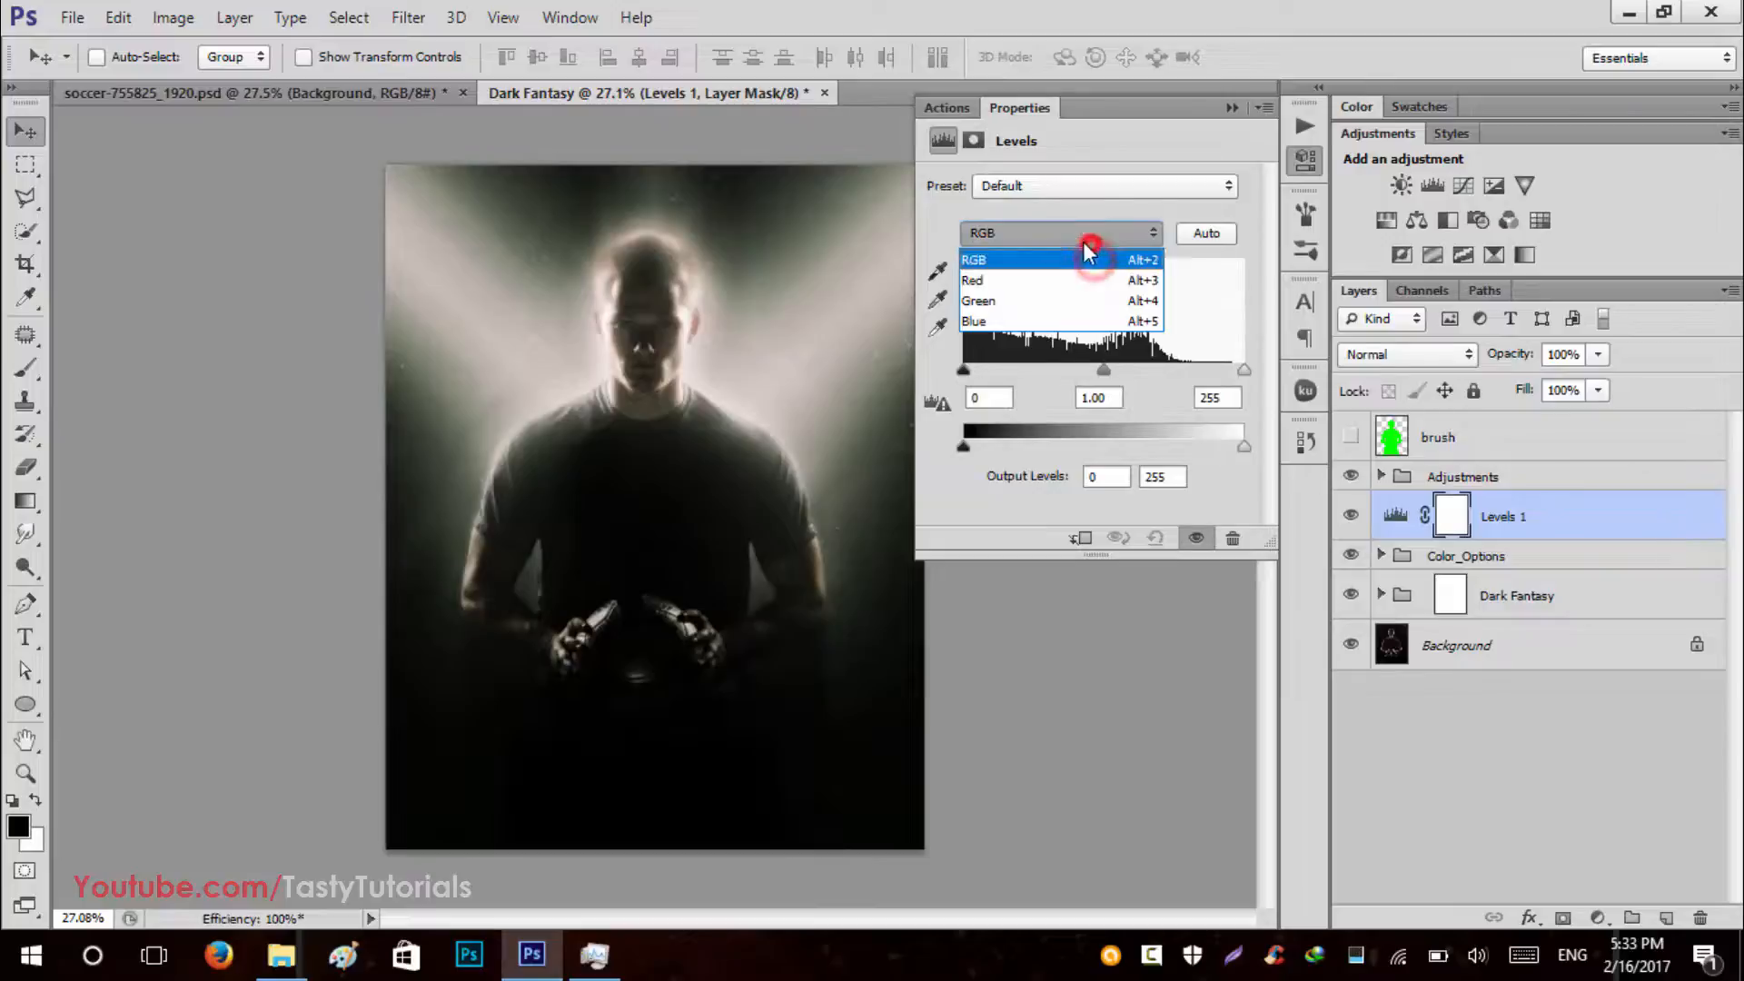
pyautogui.click(1037, 294)
pyautogui.moveTo(972, 446); pyautogui.dragTo(985, 452)
pyautogui.moveTo(1105, 373); pyautogui.dragTo(1090, 373)
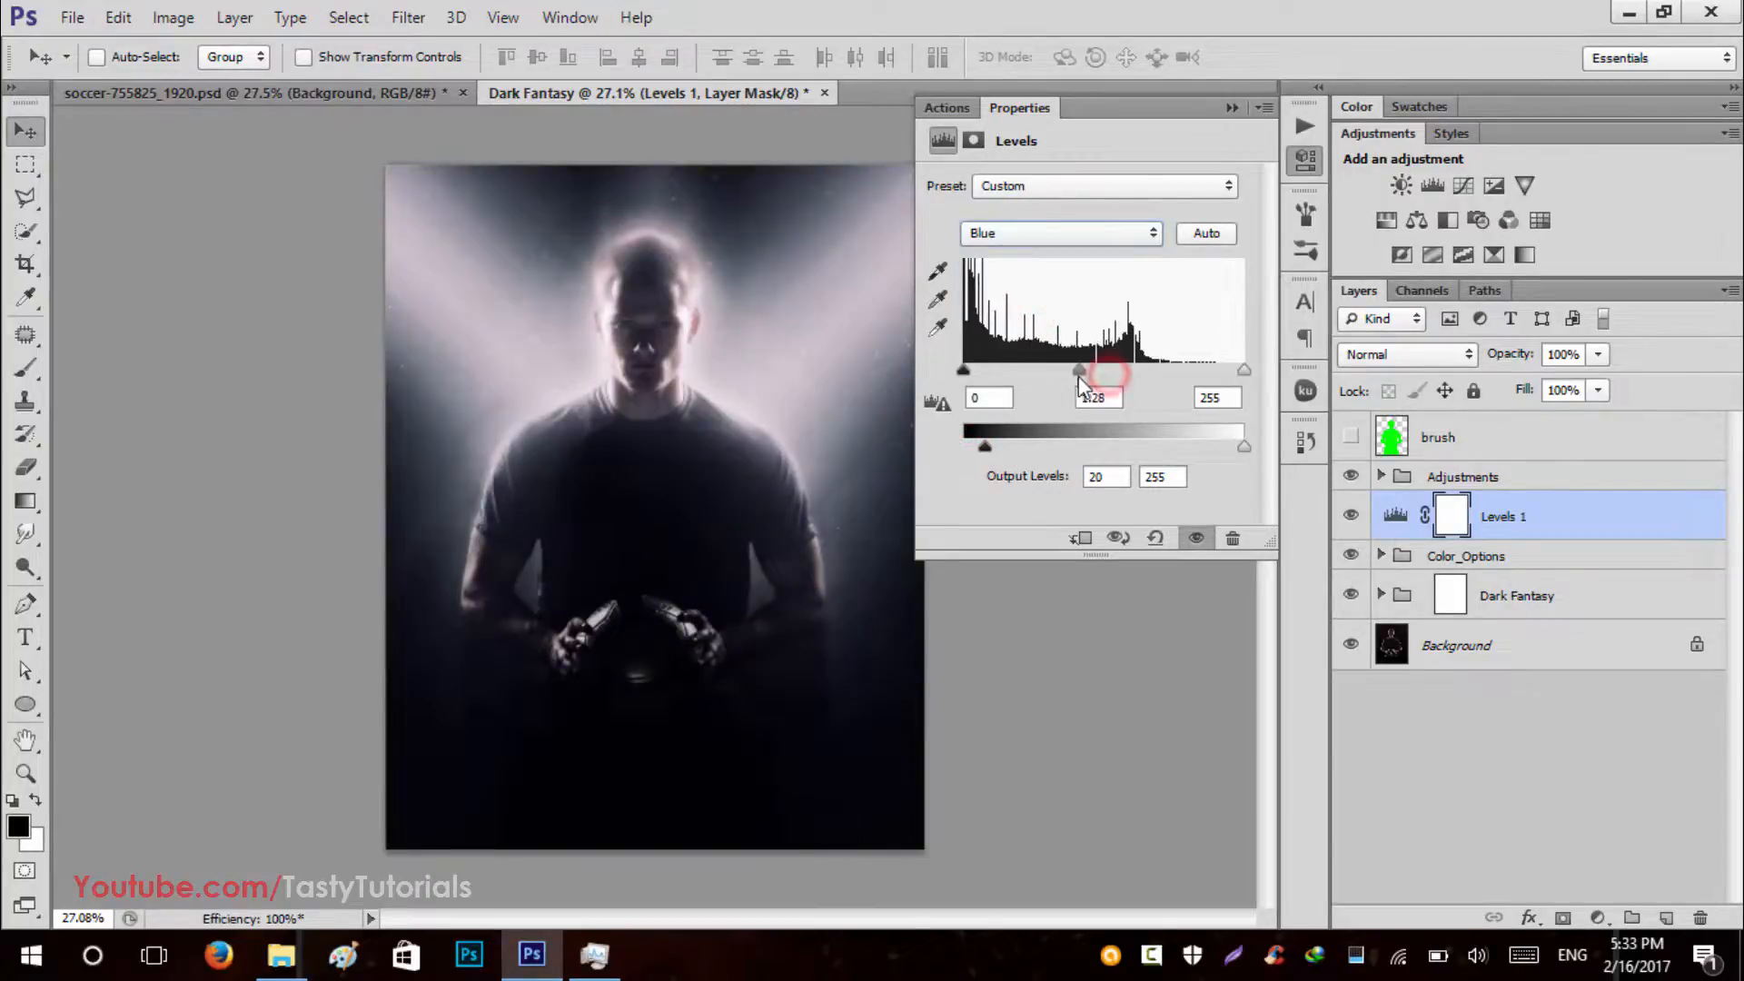
pyautogui.moveTo(964, 371); pyautogui.dragTo(981, 372)
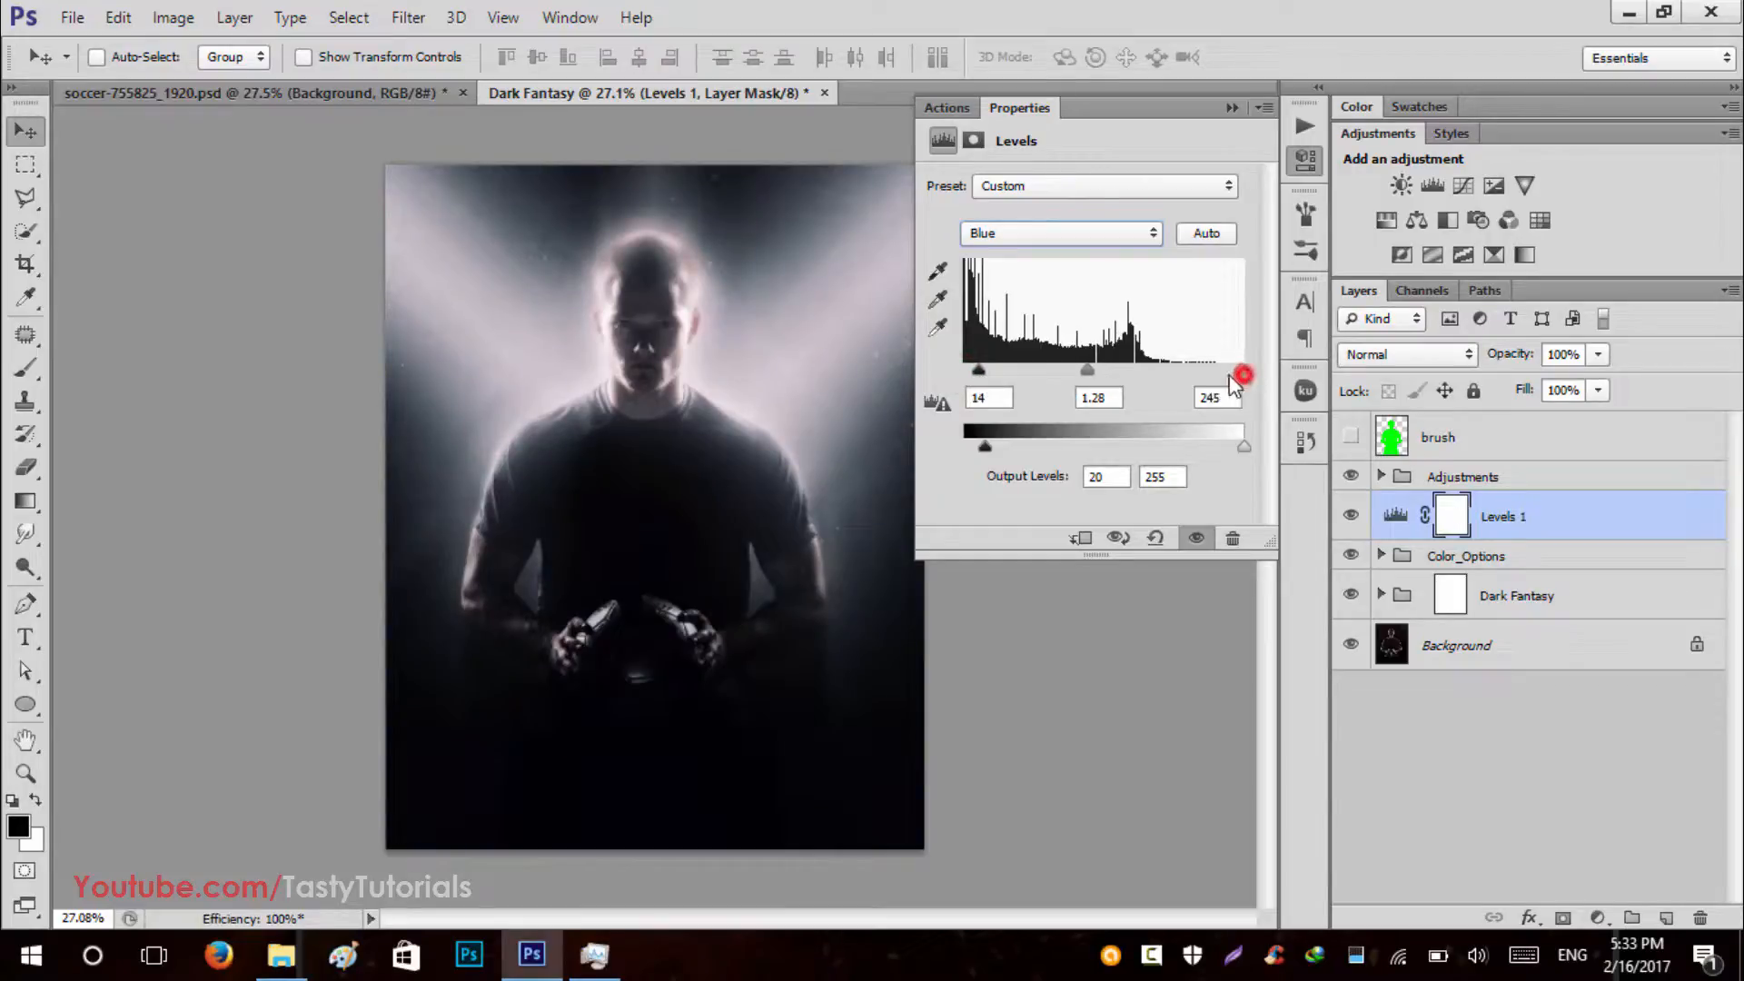
pyautogui.moveTo(1229, 375); pyautogui.dragTo(1222, 372)
# Set the Levels Red channel to input levels 7, 1.51 and 241 with output levels 15 to 255, and close the properties.
pyautogui.click(1108, 238)
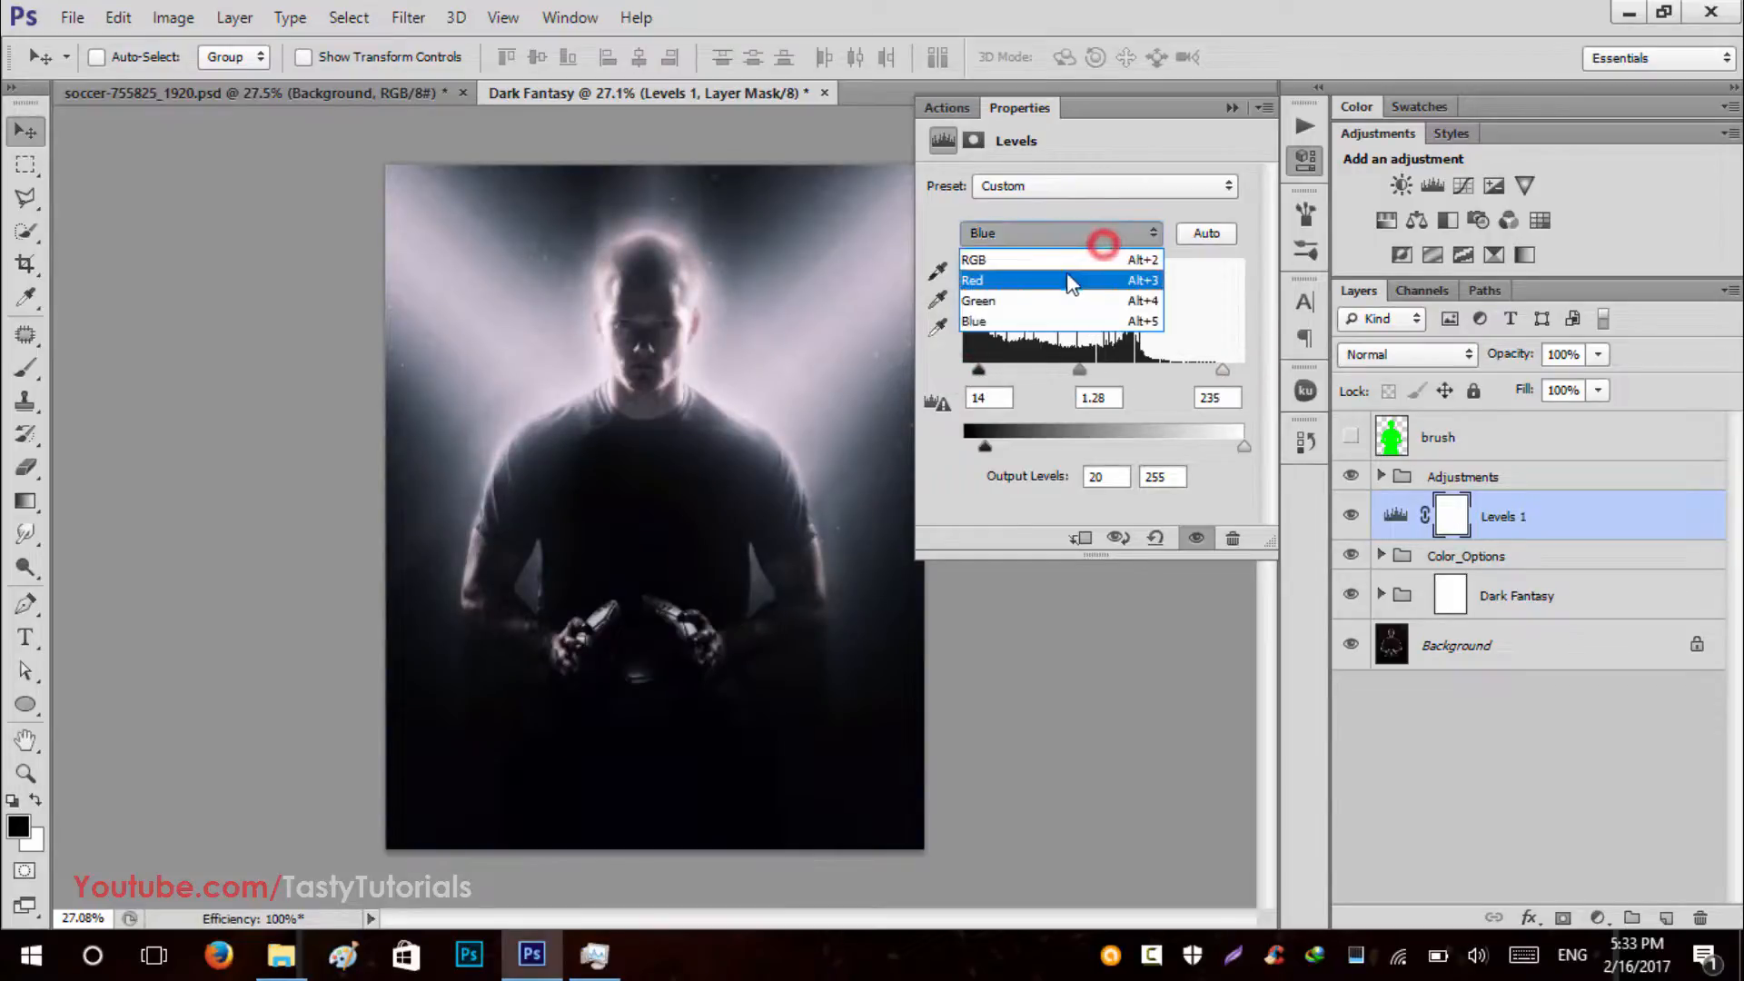
pyautogui.click(995, 269)
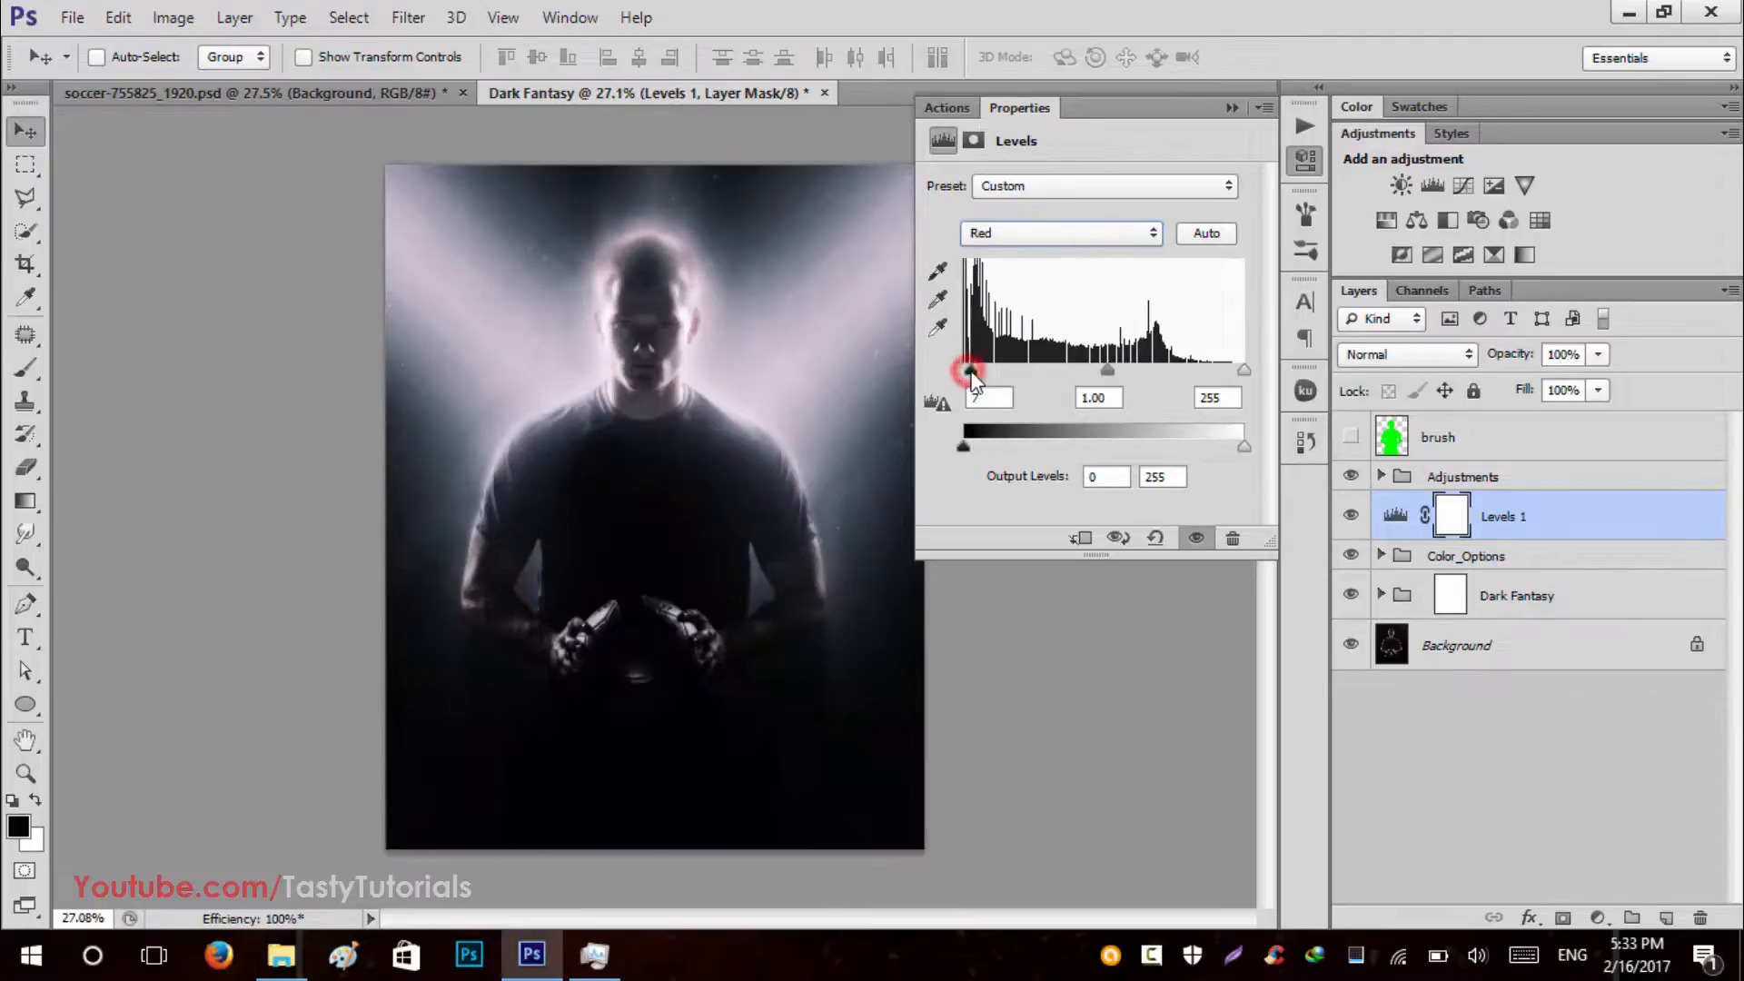
pyautogui.moveTo(1107, 372); pyautogui.dragTo(1083, 376)
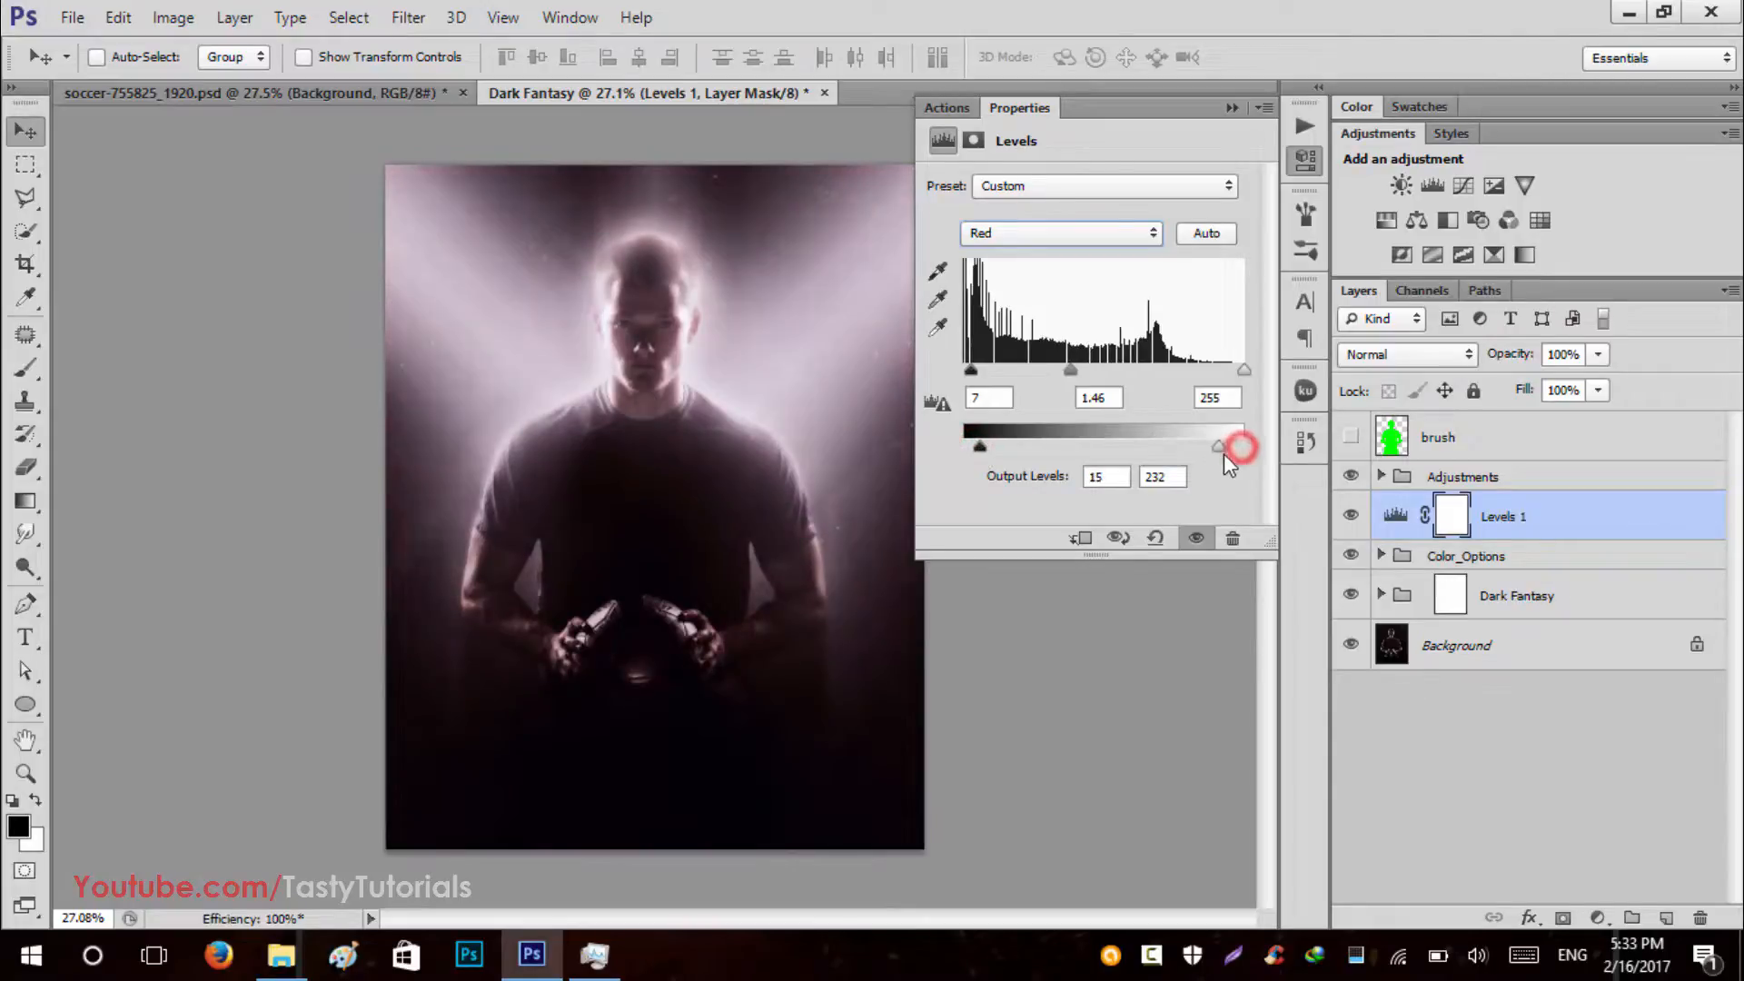
pyautogui.moveTo(1223, 454); pyautogui.dragTo(1245, 449)
pyautogui.moveTo(1243, 371); pyautogui.dragTo(1232, 372)
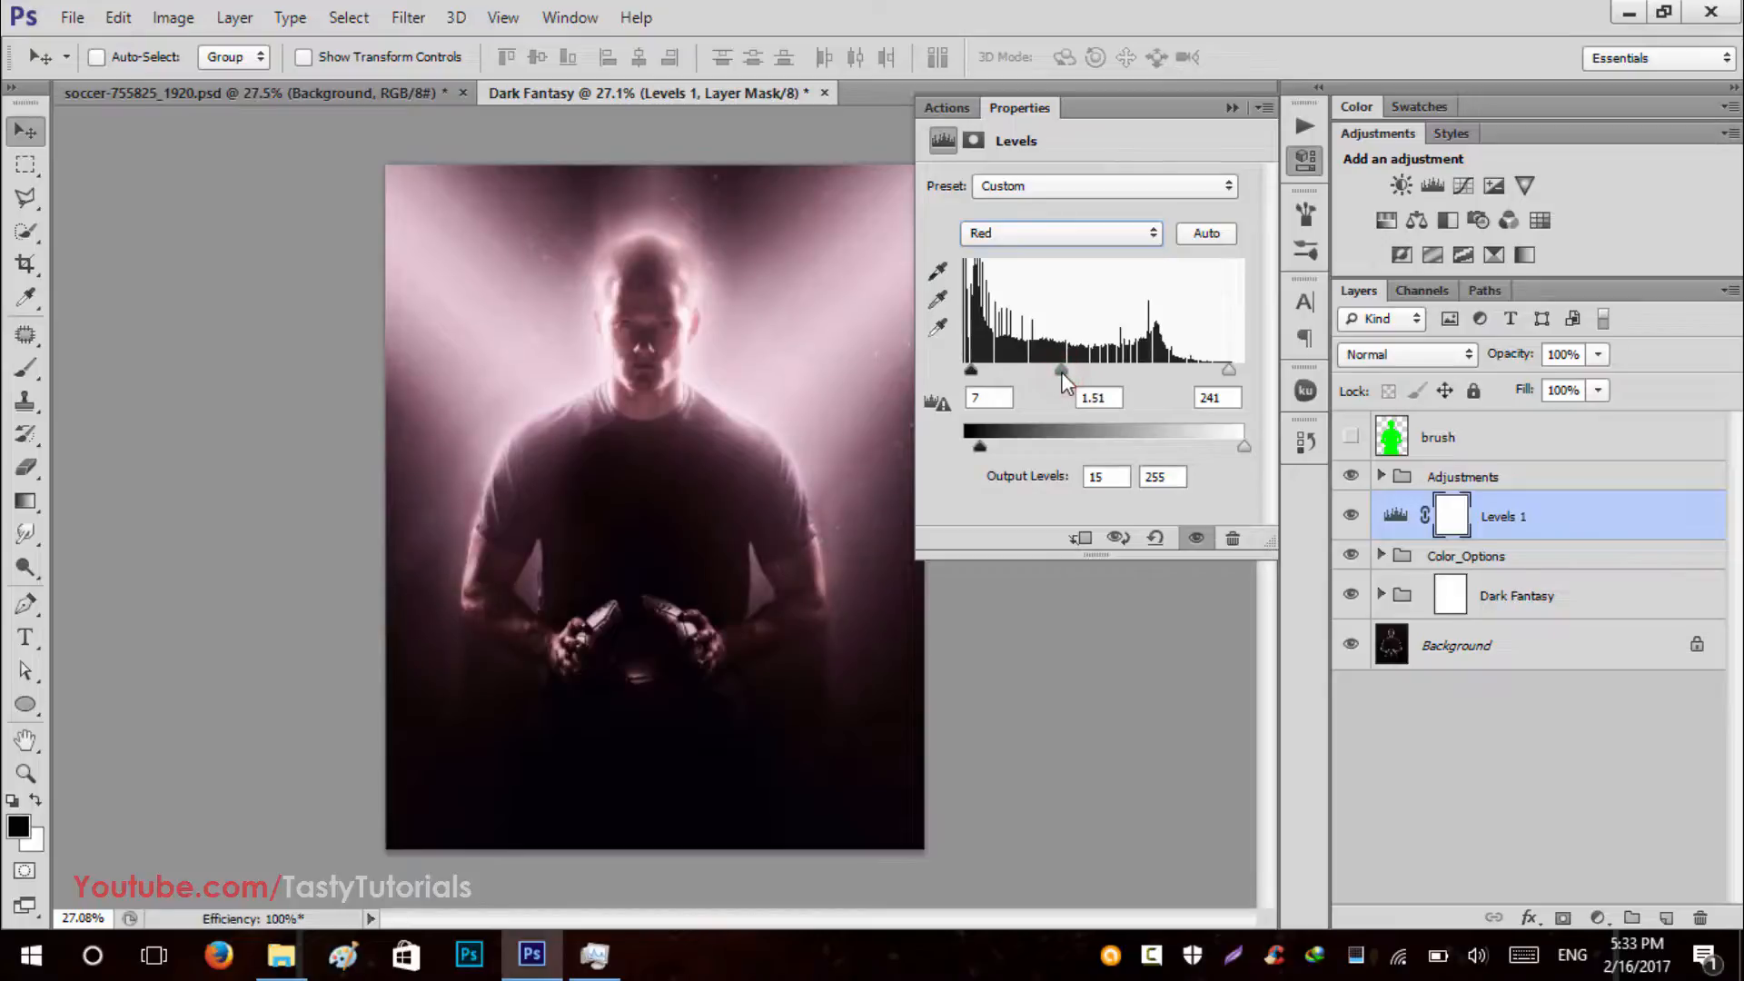
pyautogui.click(1229, 113)
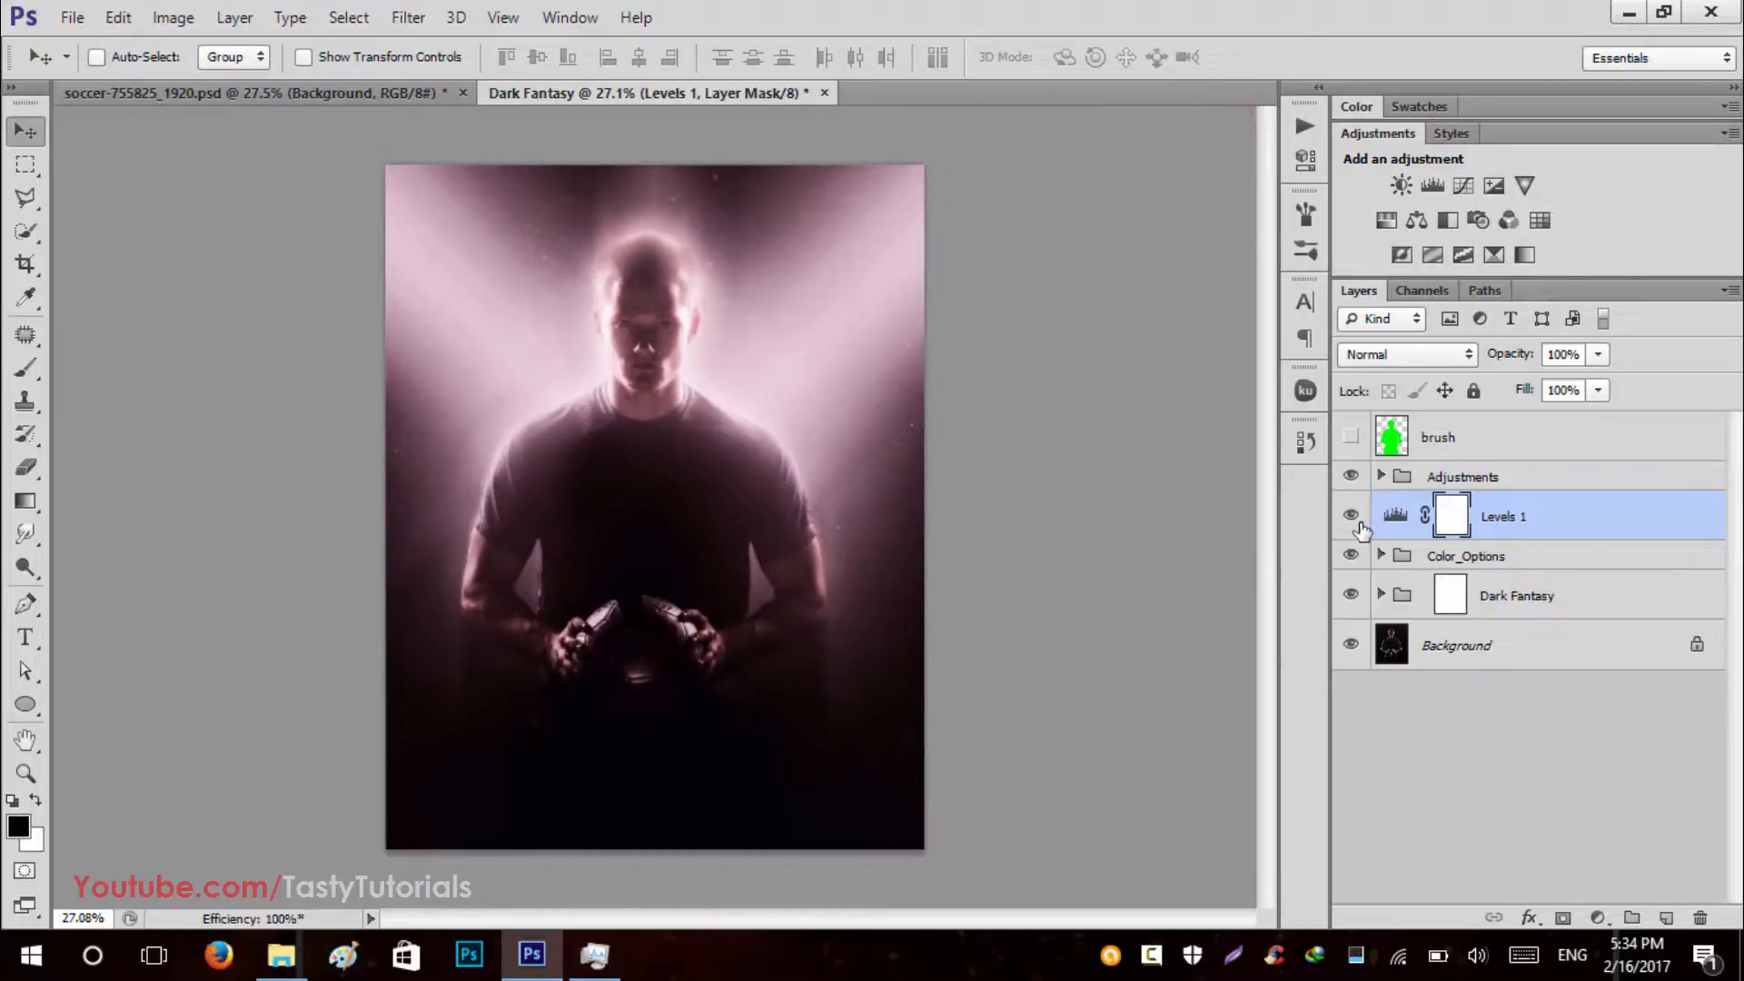
# Compare the image with Levels 1 and Color_Option_1 switched on and off, and leave Levels 1 hidden.
pyautogui.click(1351, 515)
pyautogui.click(1350, 515)
pyautogui.click(1380, 555)
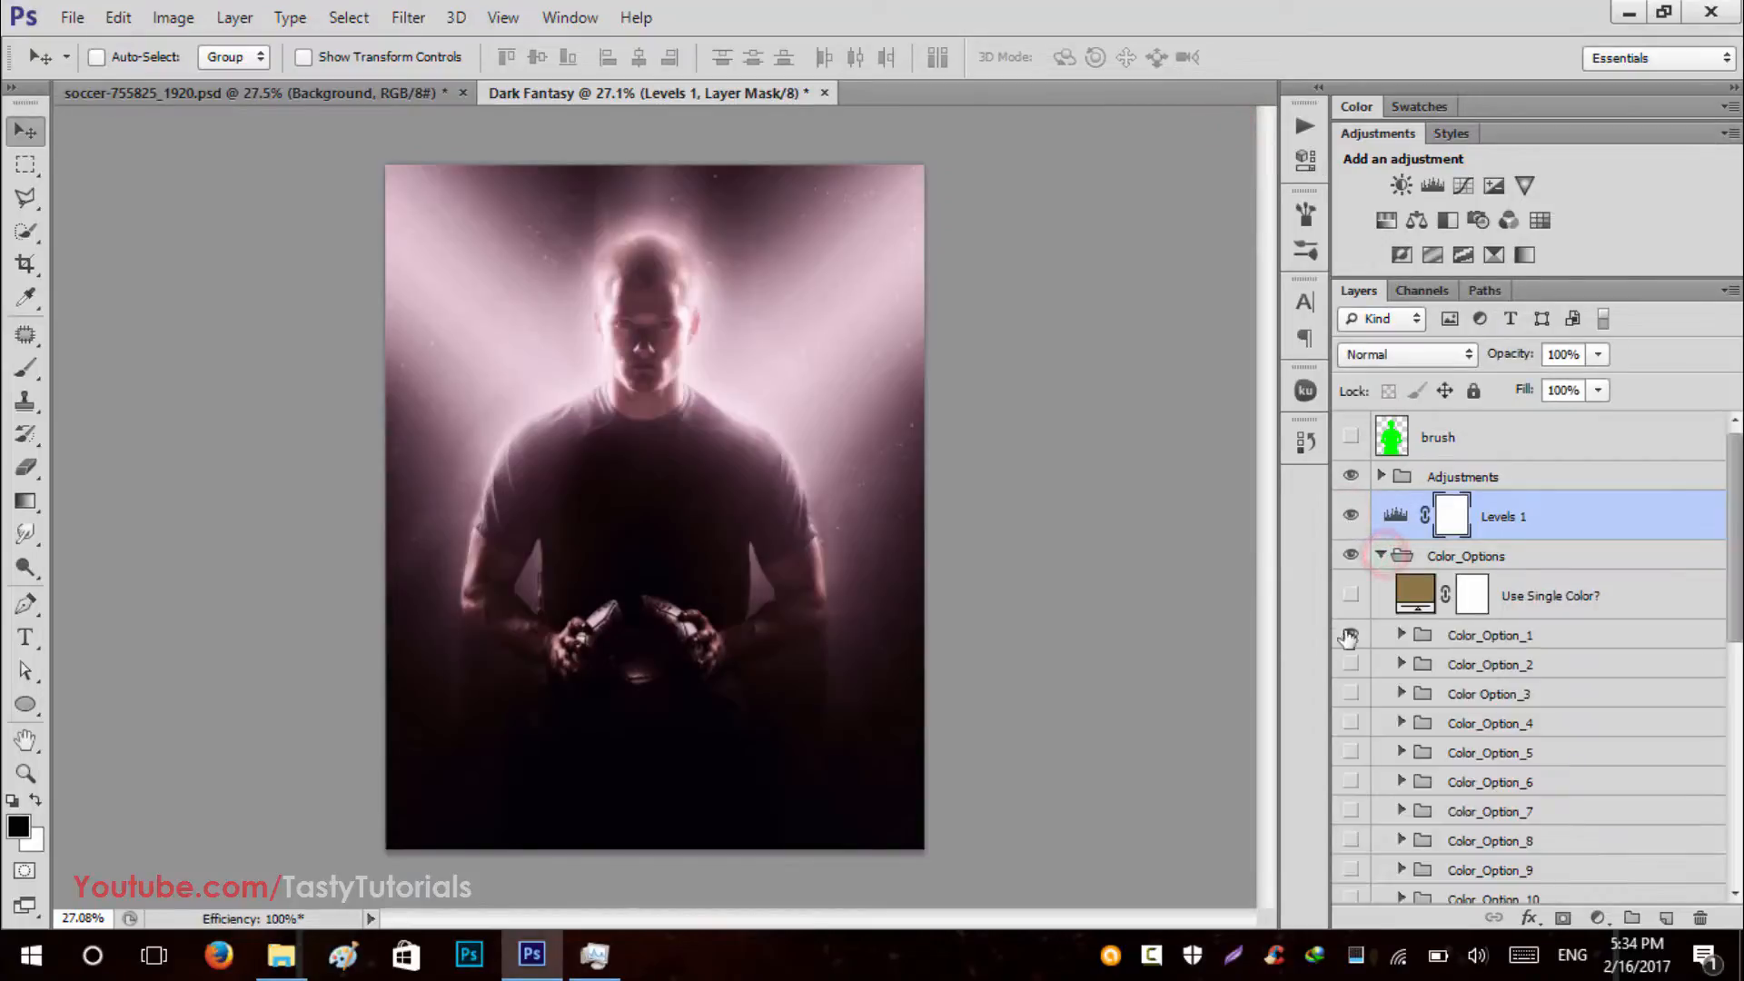
pyautogui.click(1352, 635)
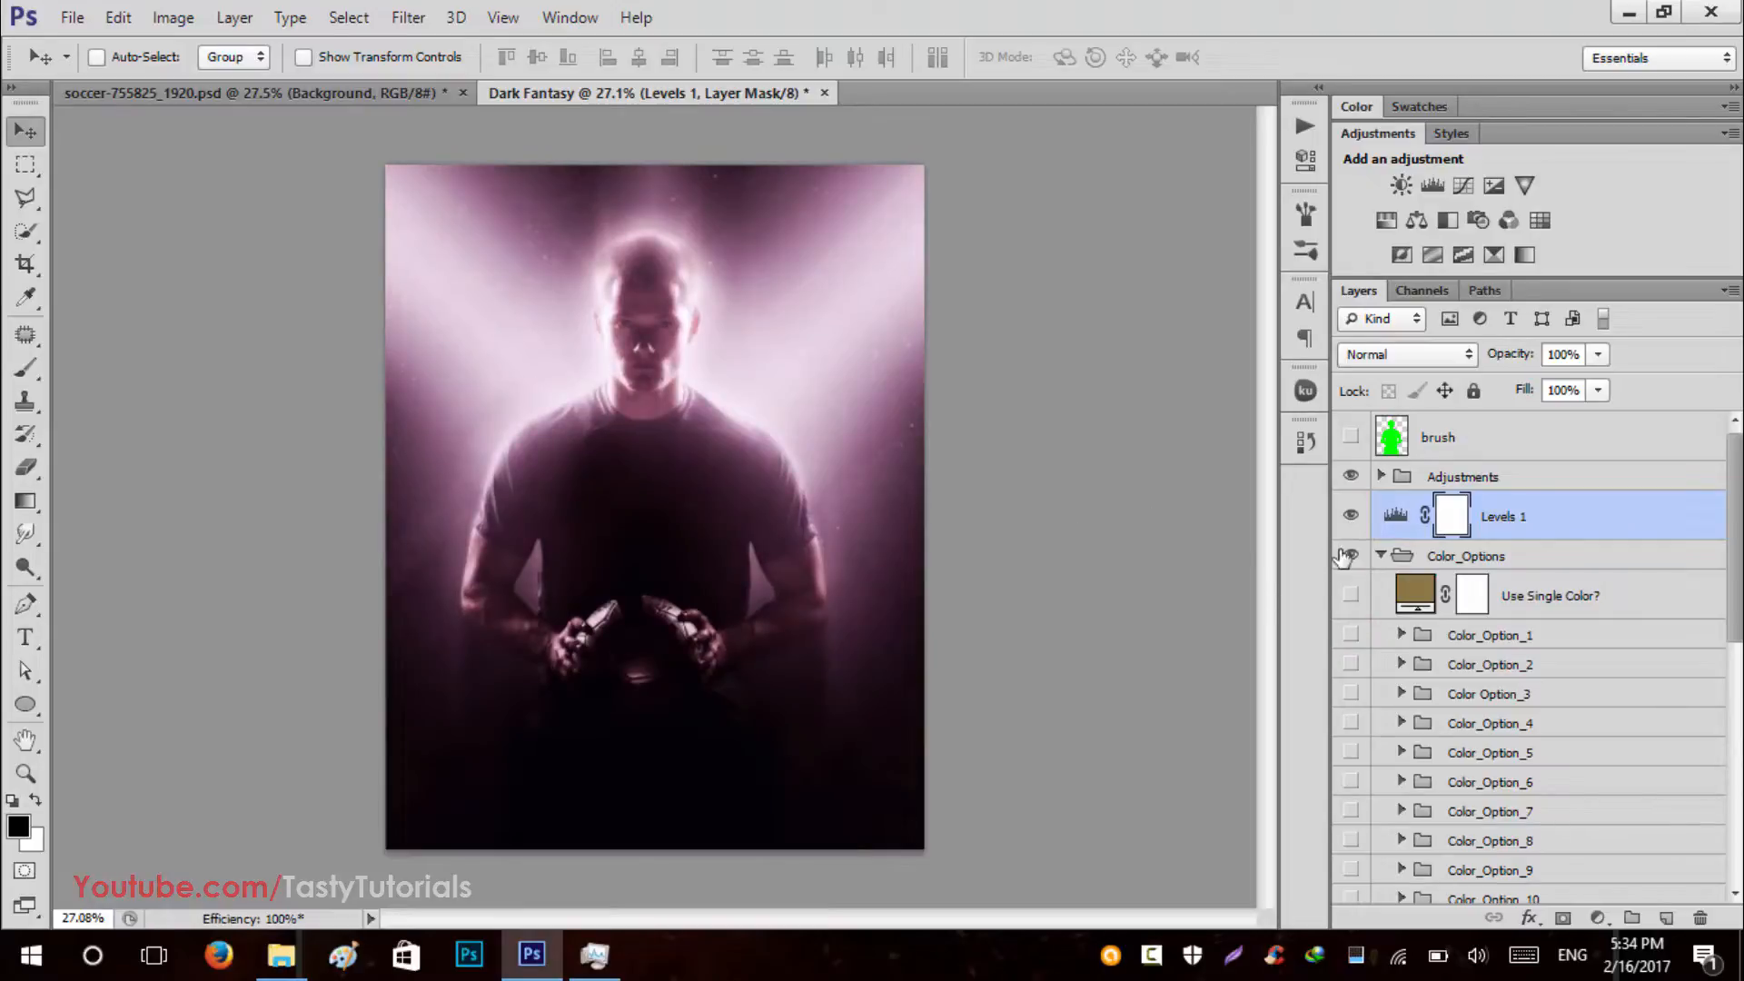
pyautogui.click(1351, 515)
# Enable Color_Option_1 and Color_Option_2 together, preview Color_Option_5 along with them, and collapse the Color_Options group.
pyautogui.click(1352, 635)
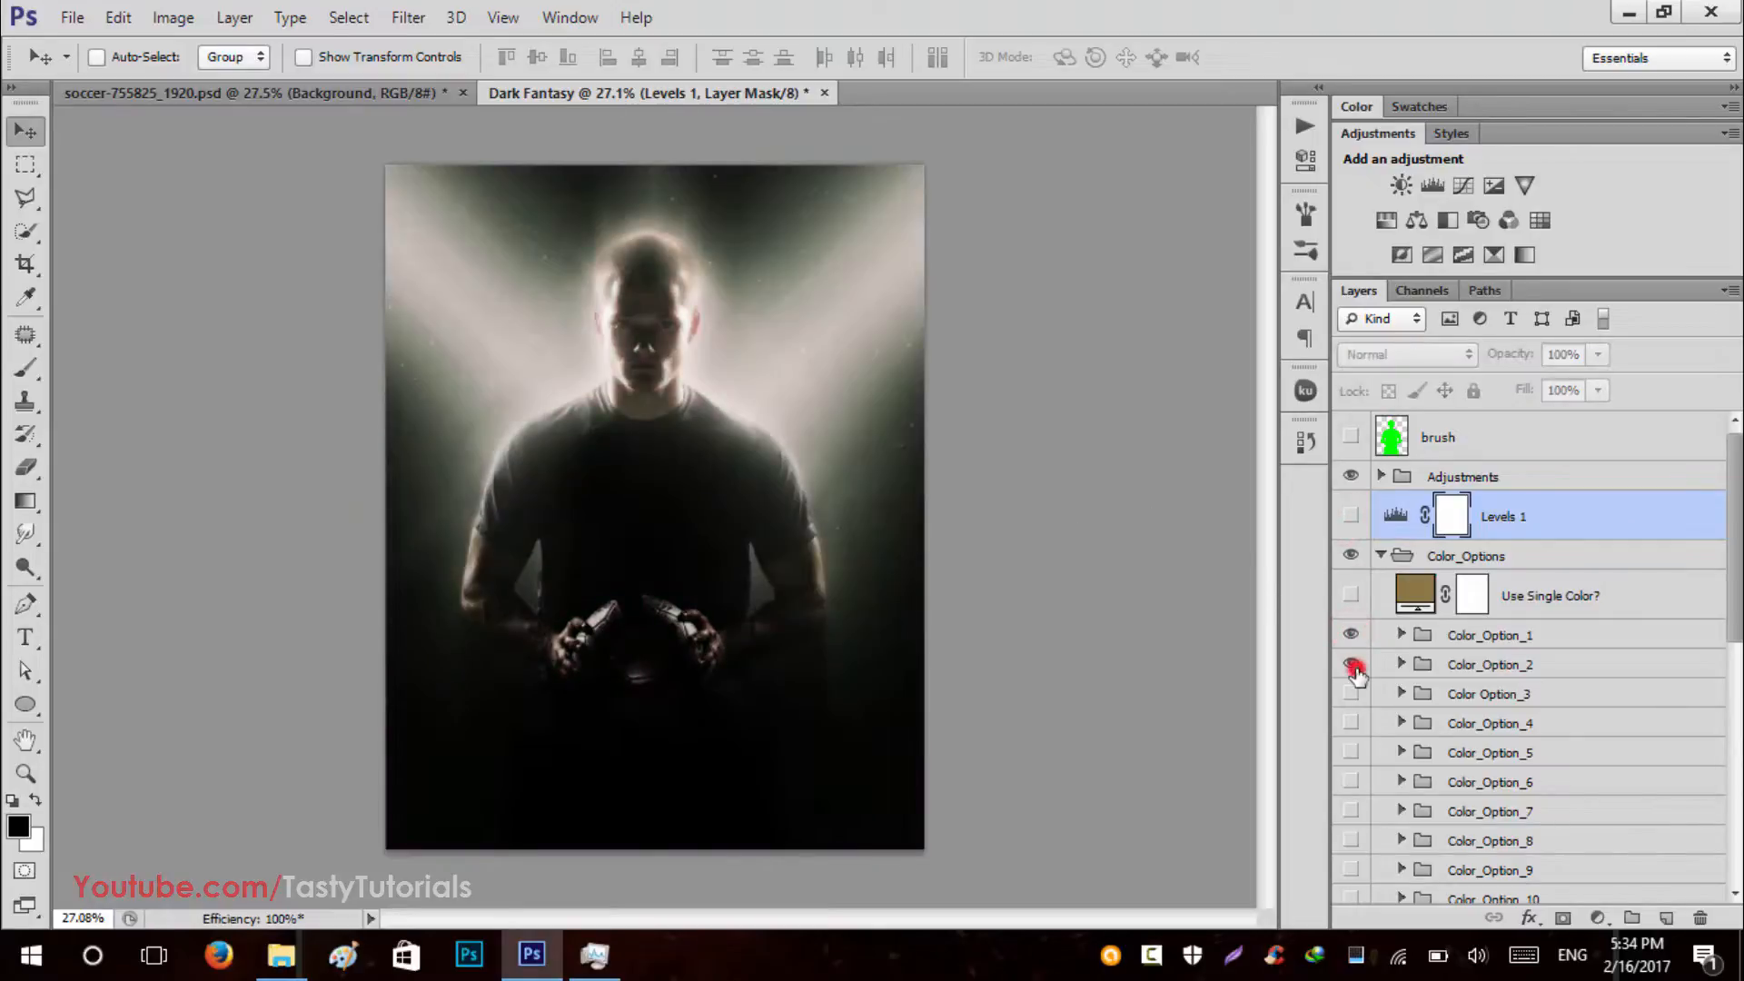
pyautogui.click(1352, 664)
pyautogui.scroll(-1, 1353, 663)
pyautogui.click(1354, 696)
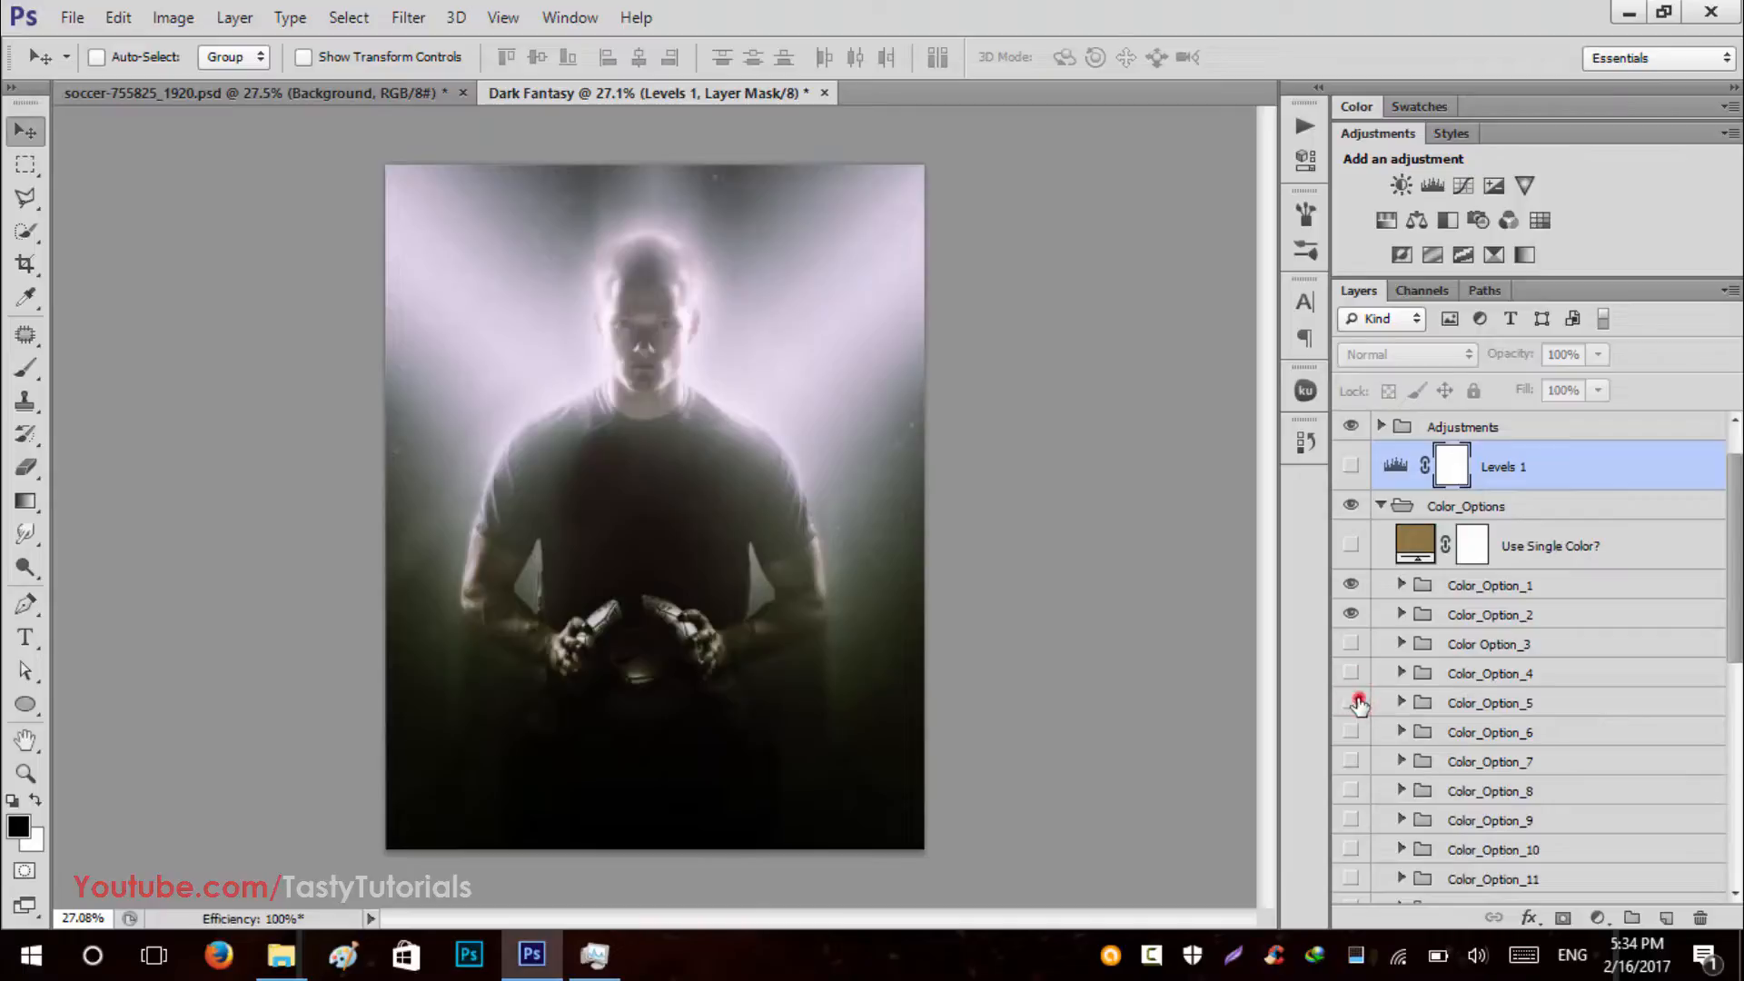
pyautogui.click(1357, 699)
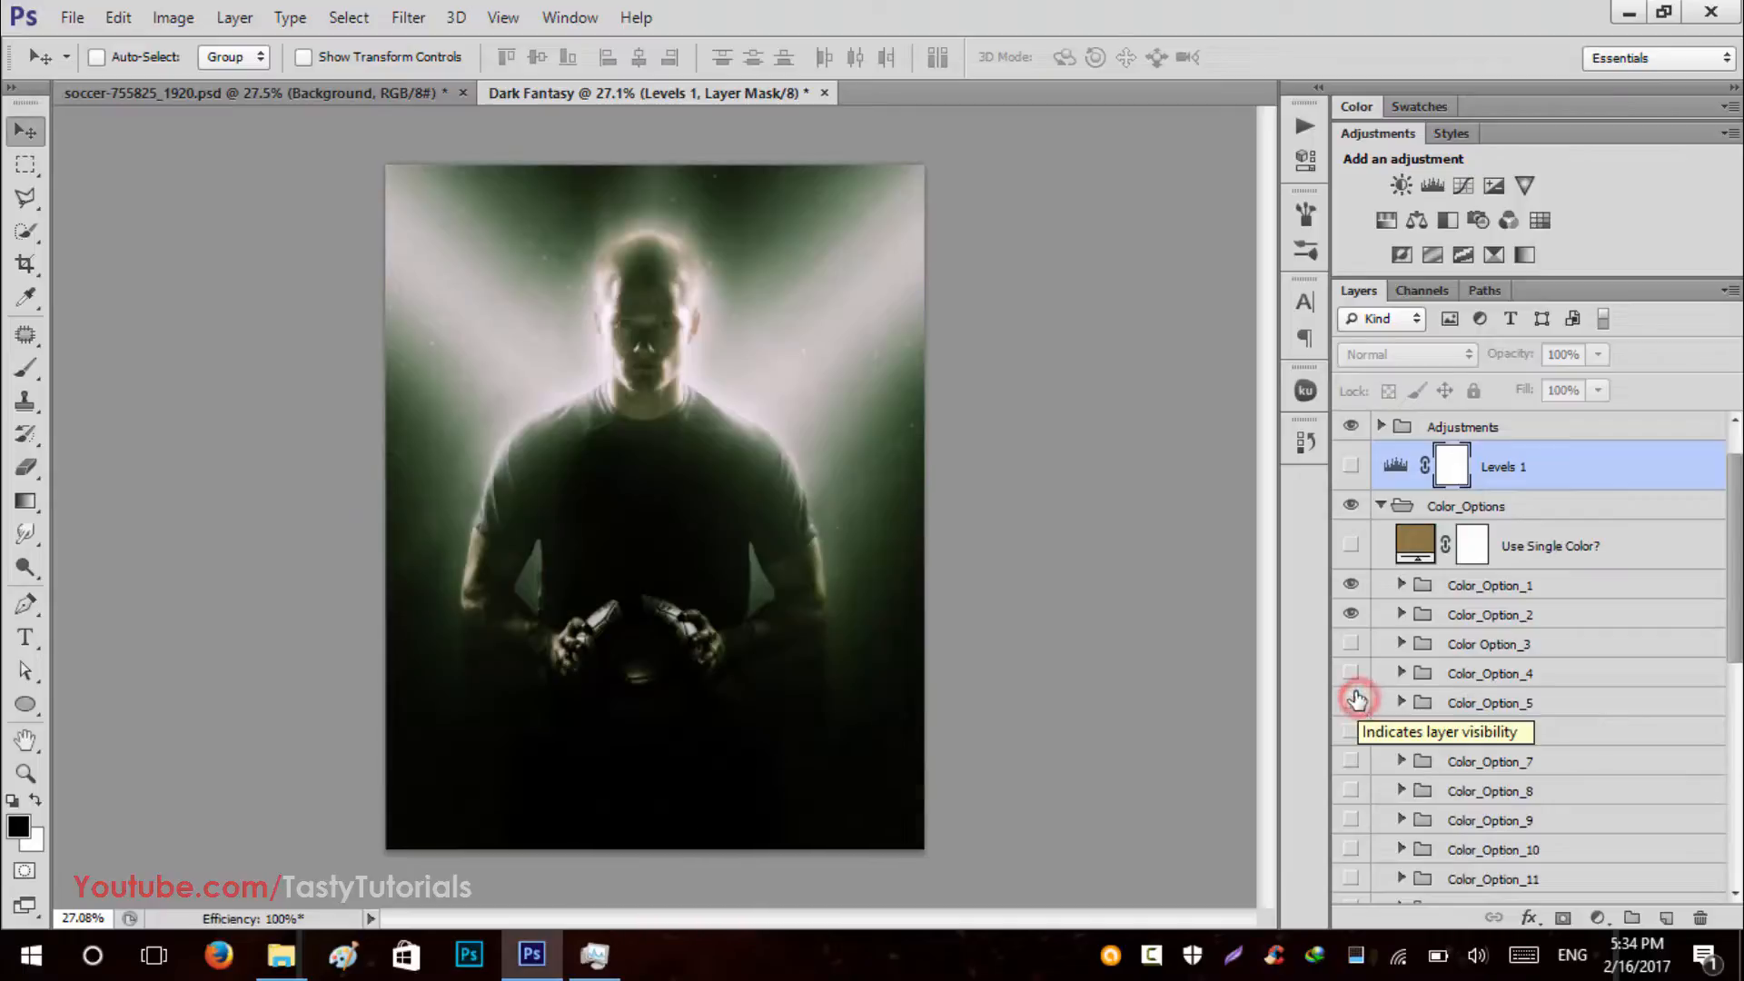
pyautogui.click(1381, 507)
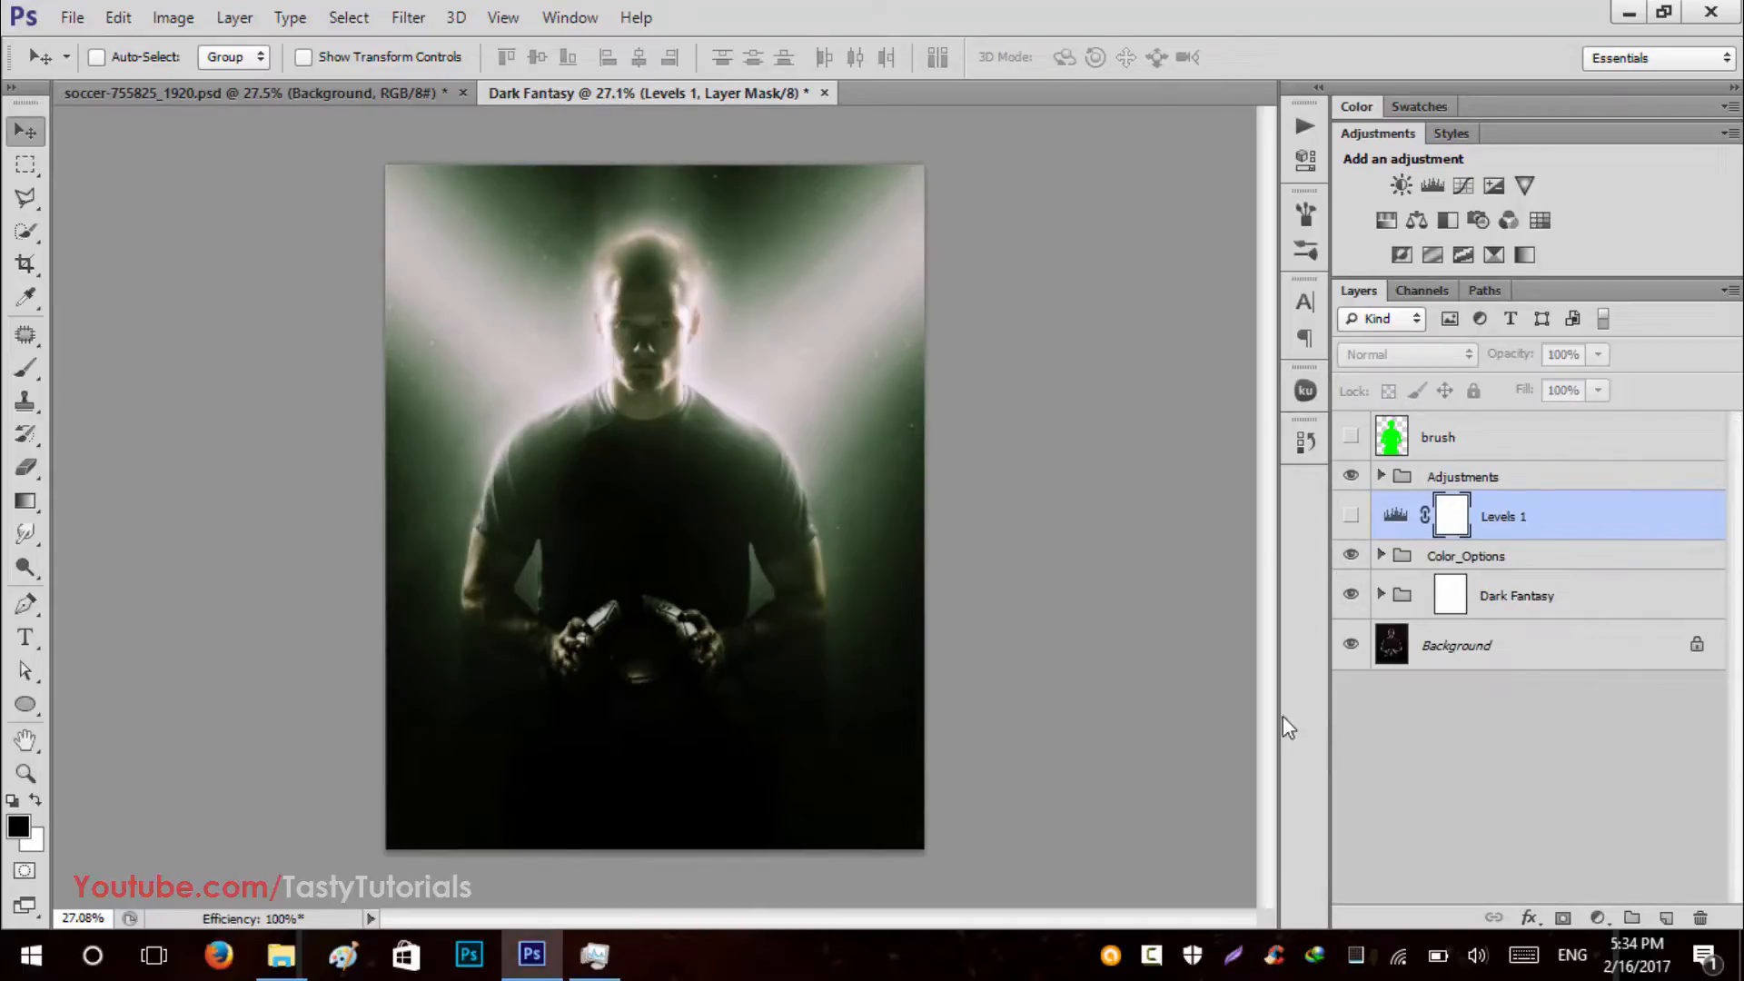